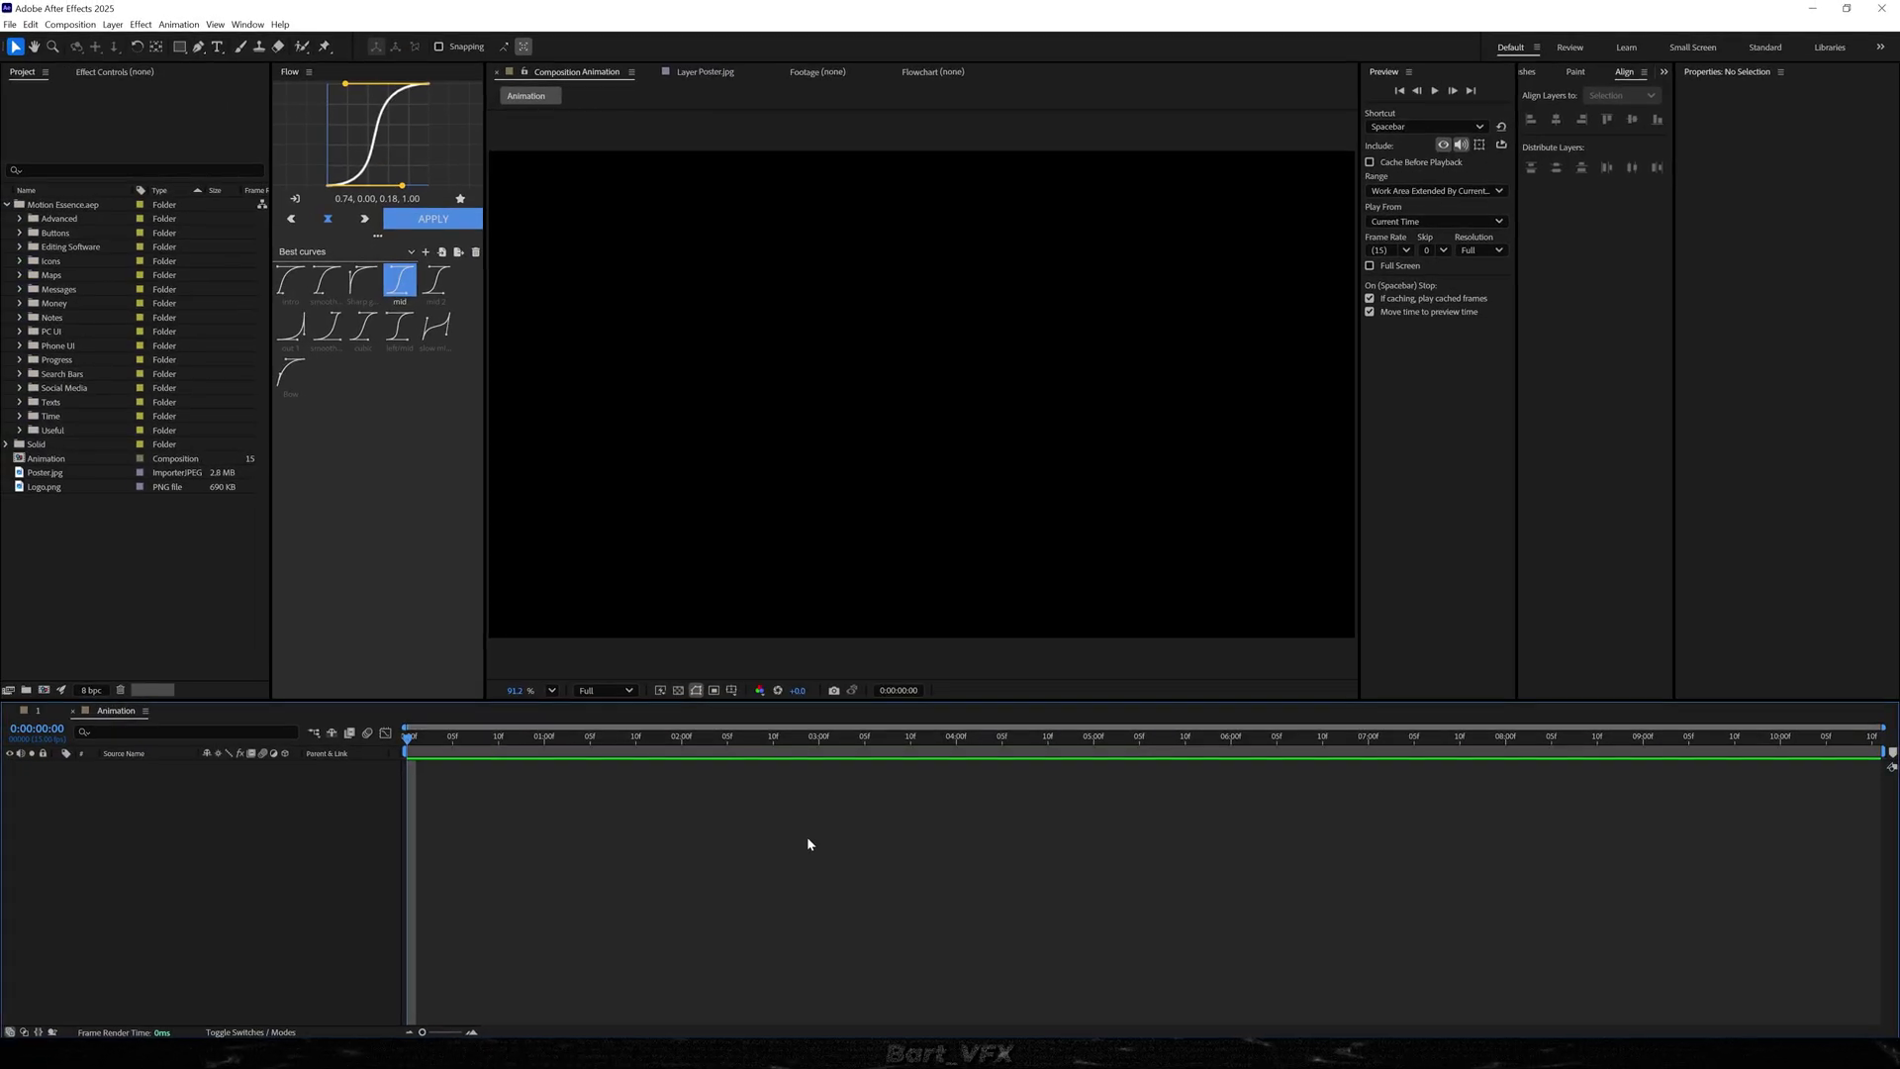
- Check the Animation composition's settings and place Logo.png in its timeline
key(ctrl+k)
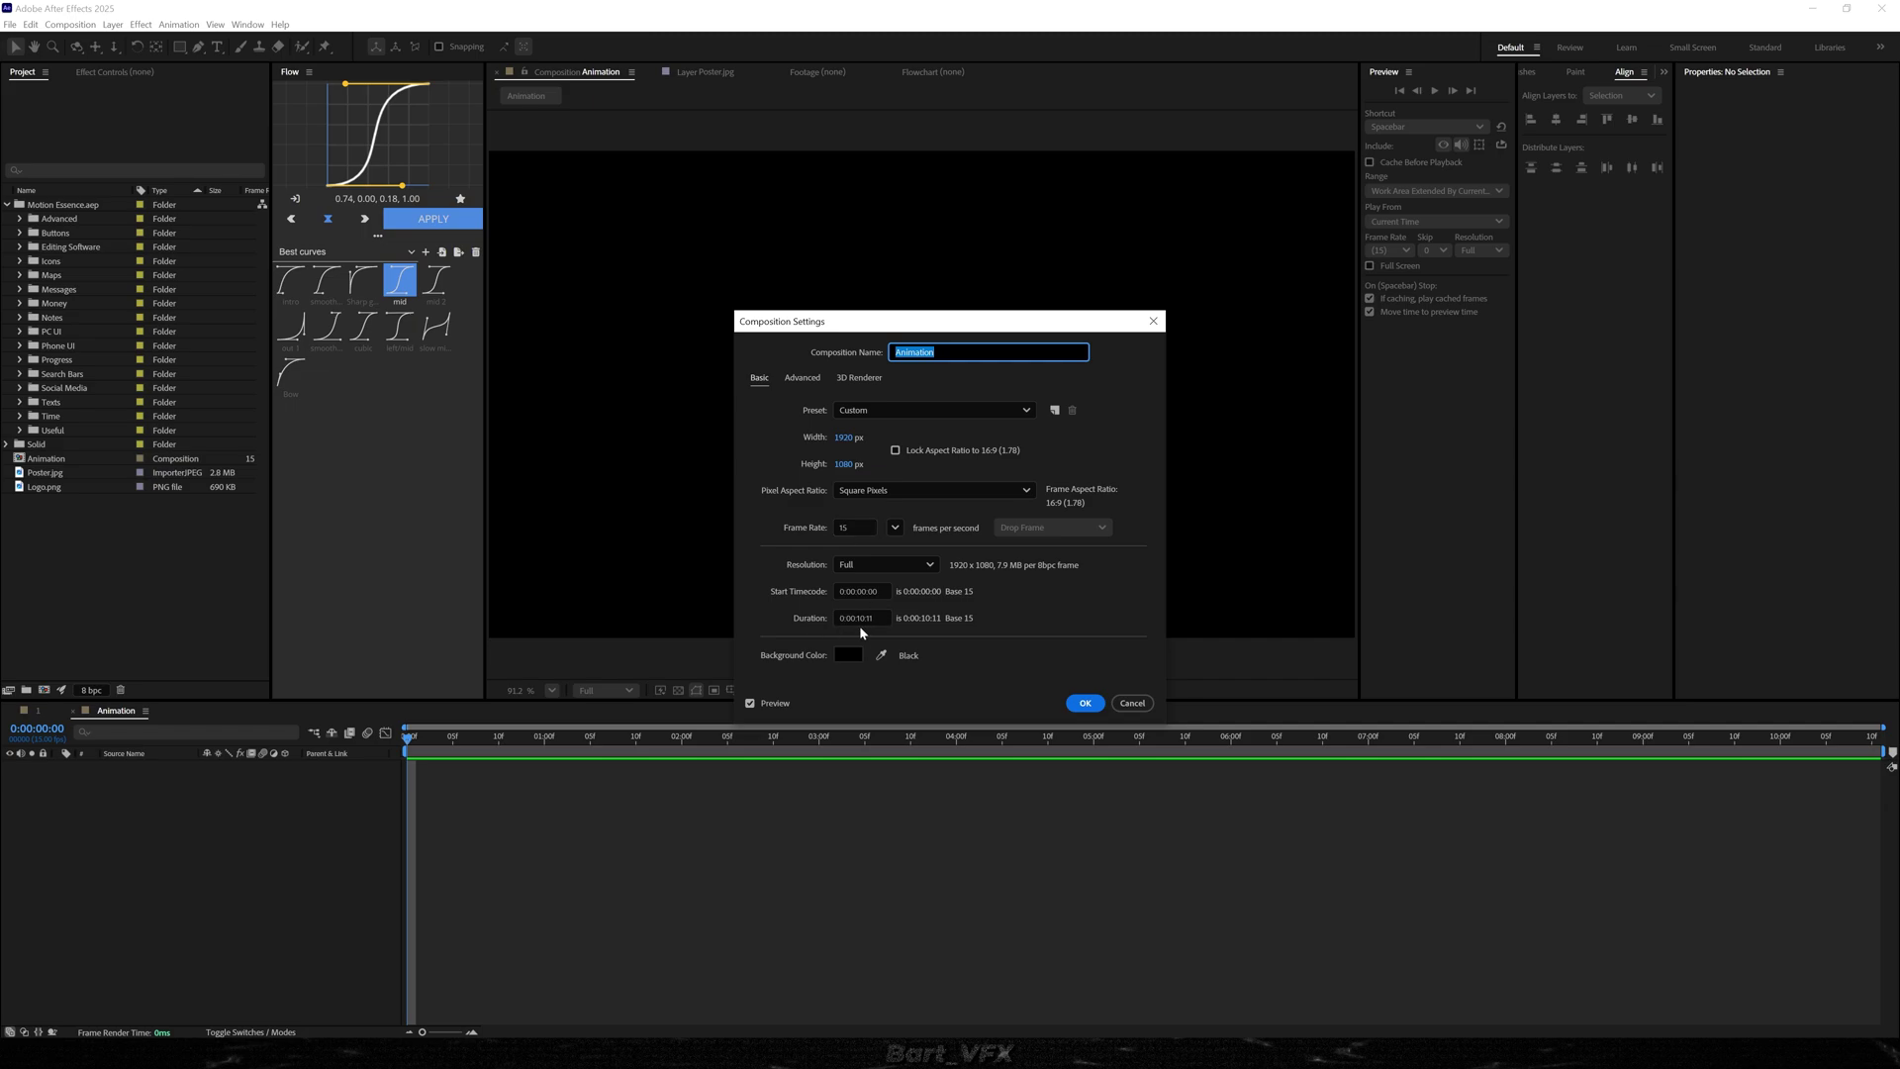
click(1088, 704)
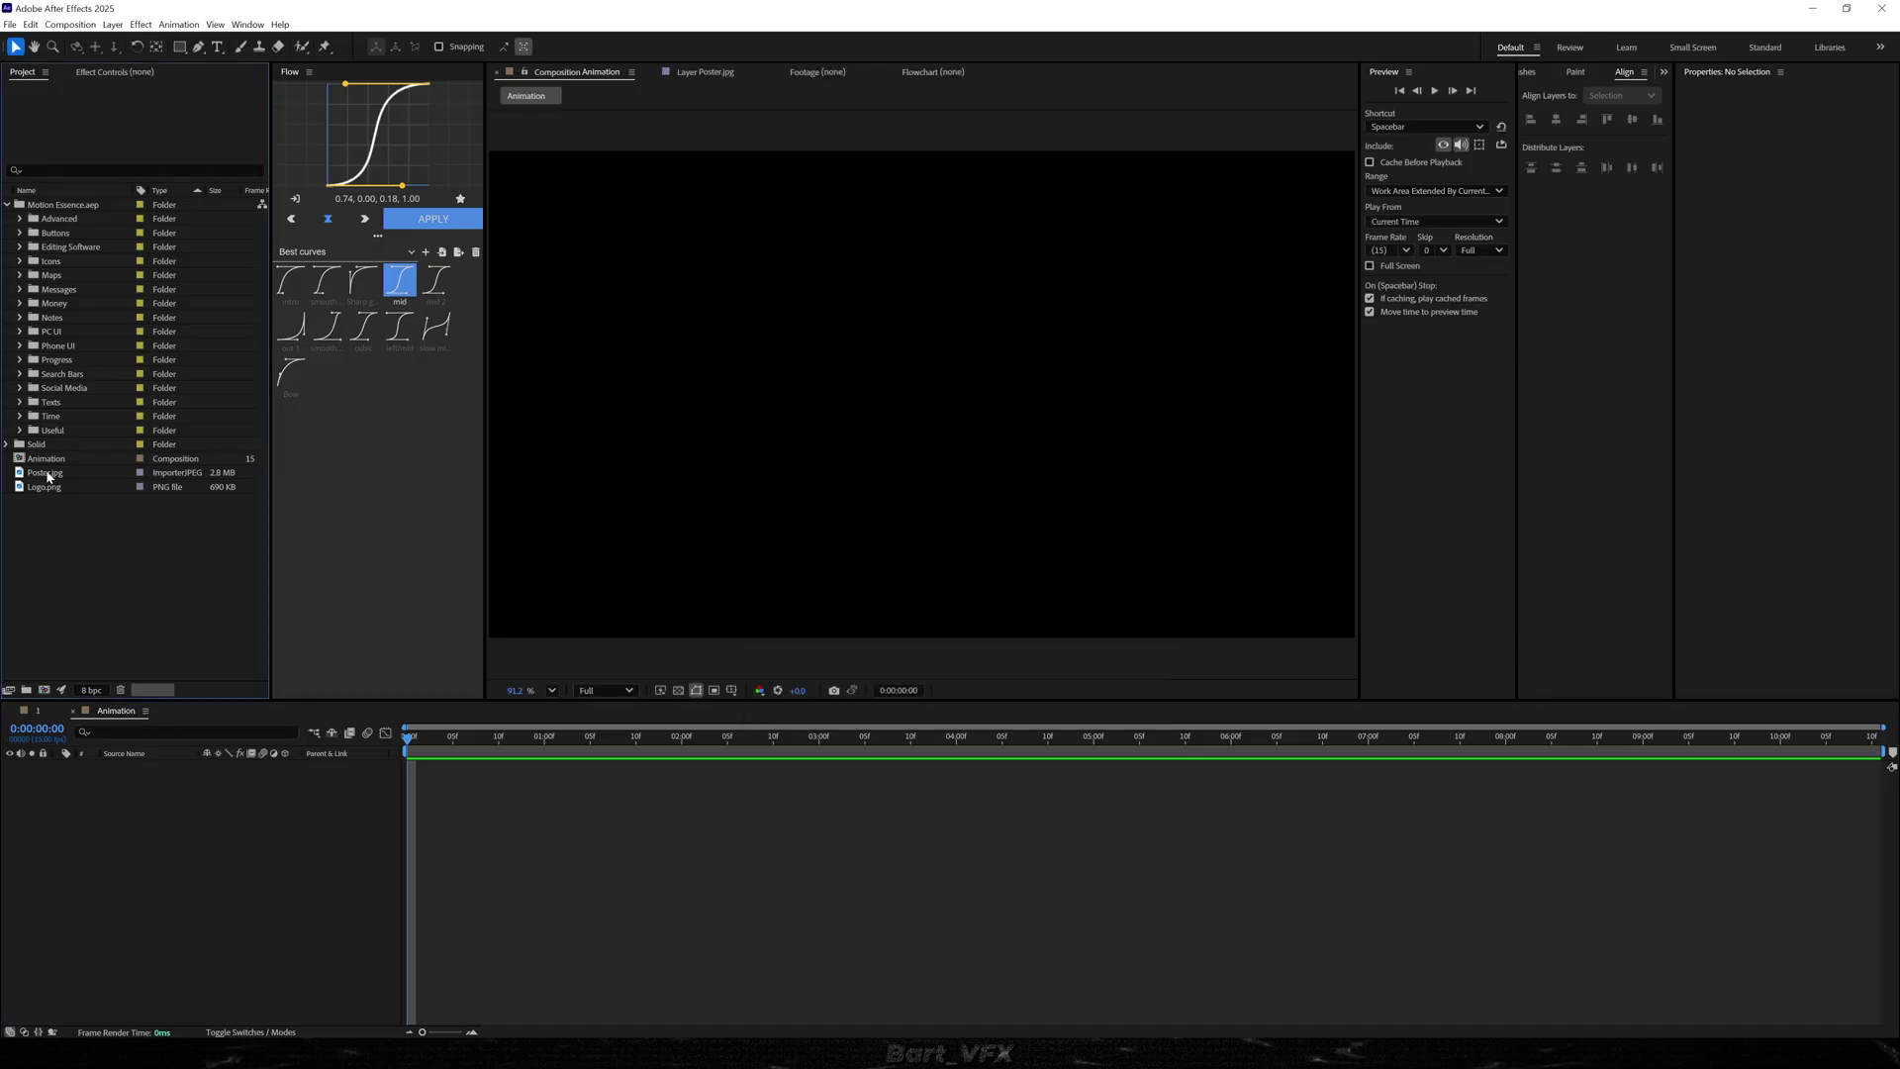
drag(48, 488, 420, 823)
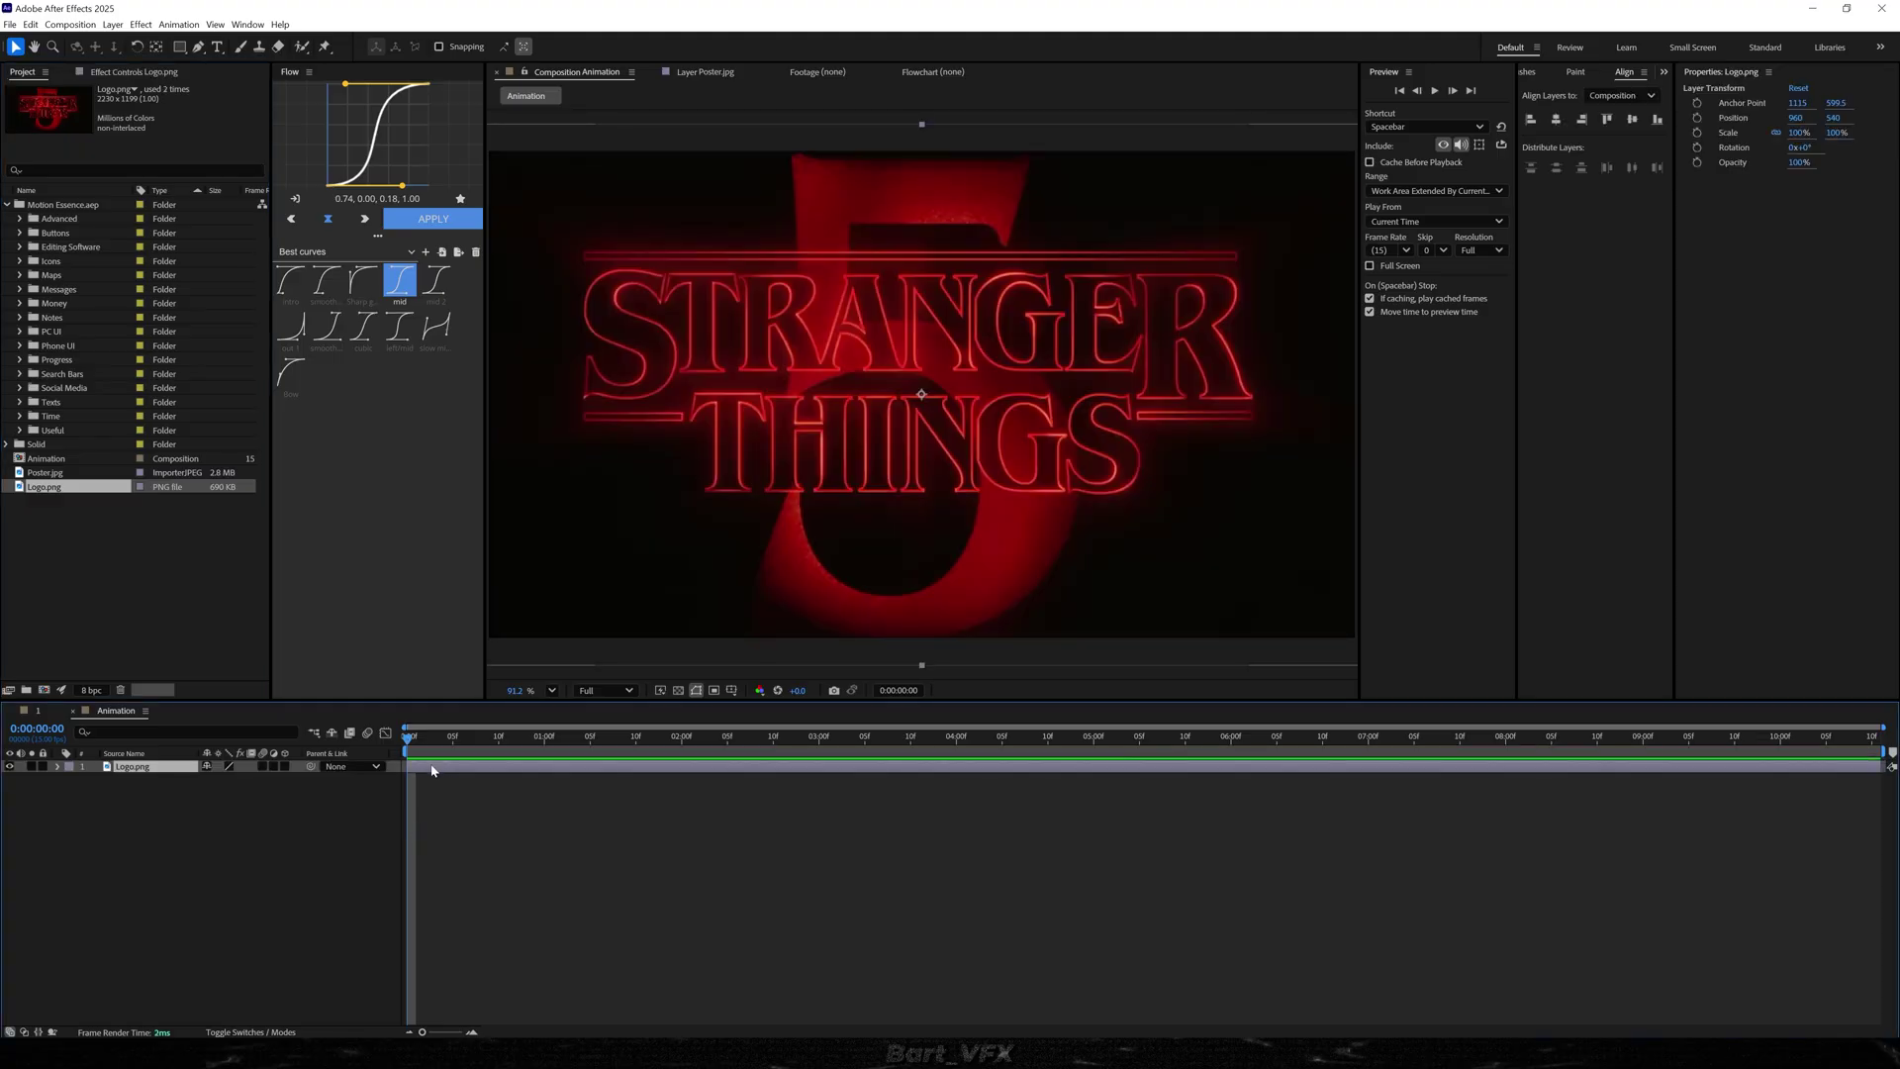
- Apply the Exposure effect to the Logo.png layer and set its Exposure to -4.5
key(ctrl+space)
text(expos)
key(Return)
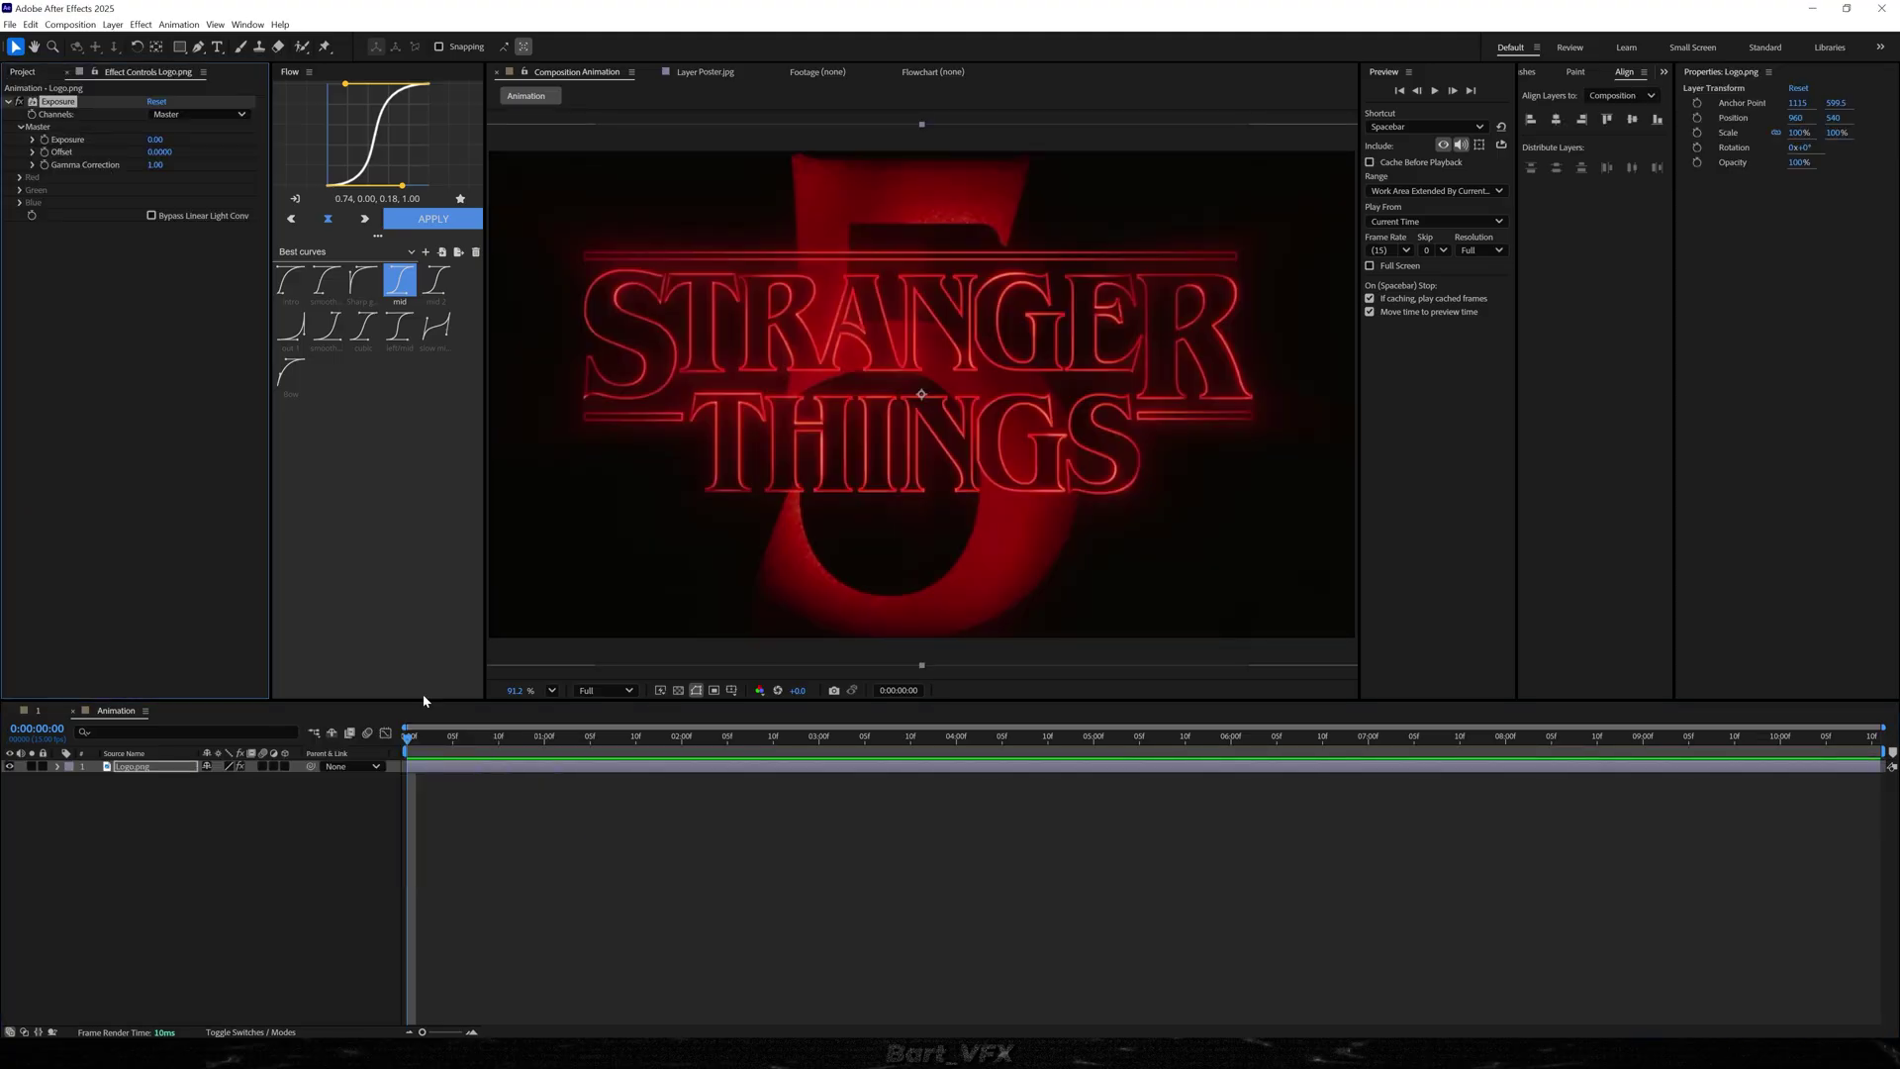
drag(156, 140, 86, 192)
click(155, 139)
text(-4.5)
key(Return)
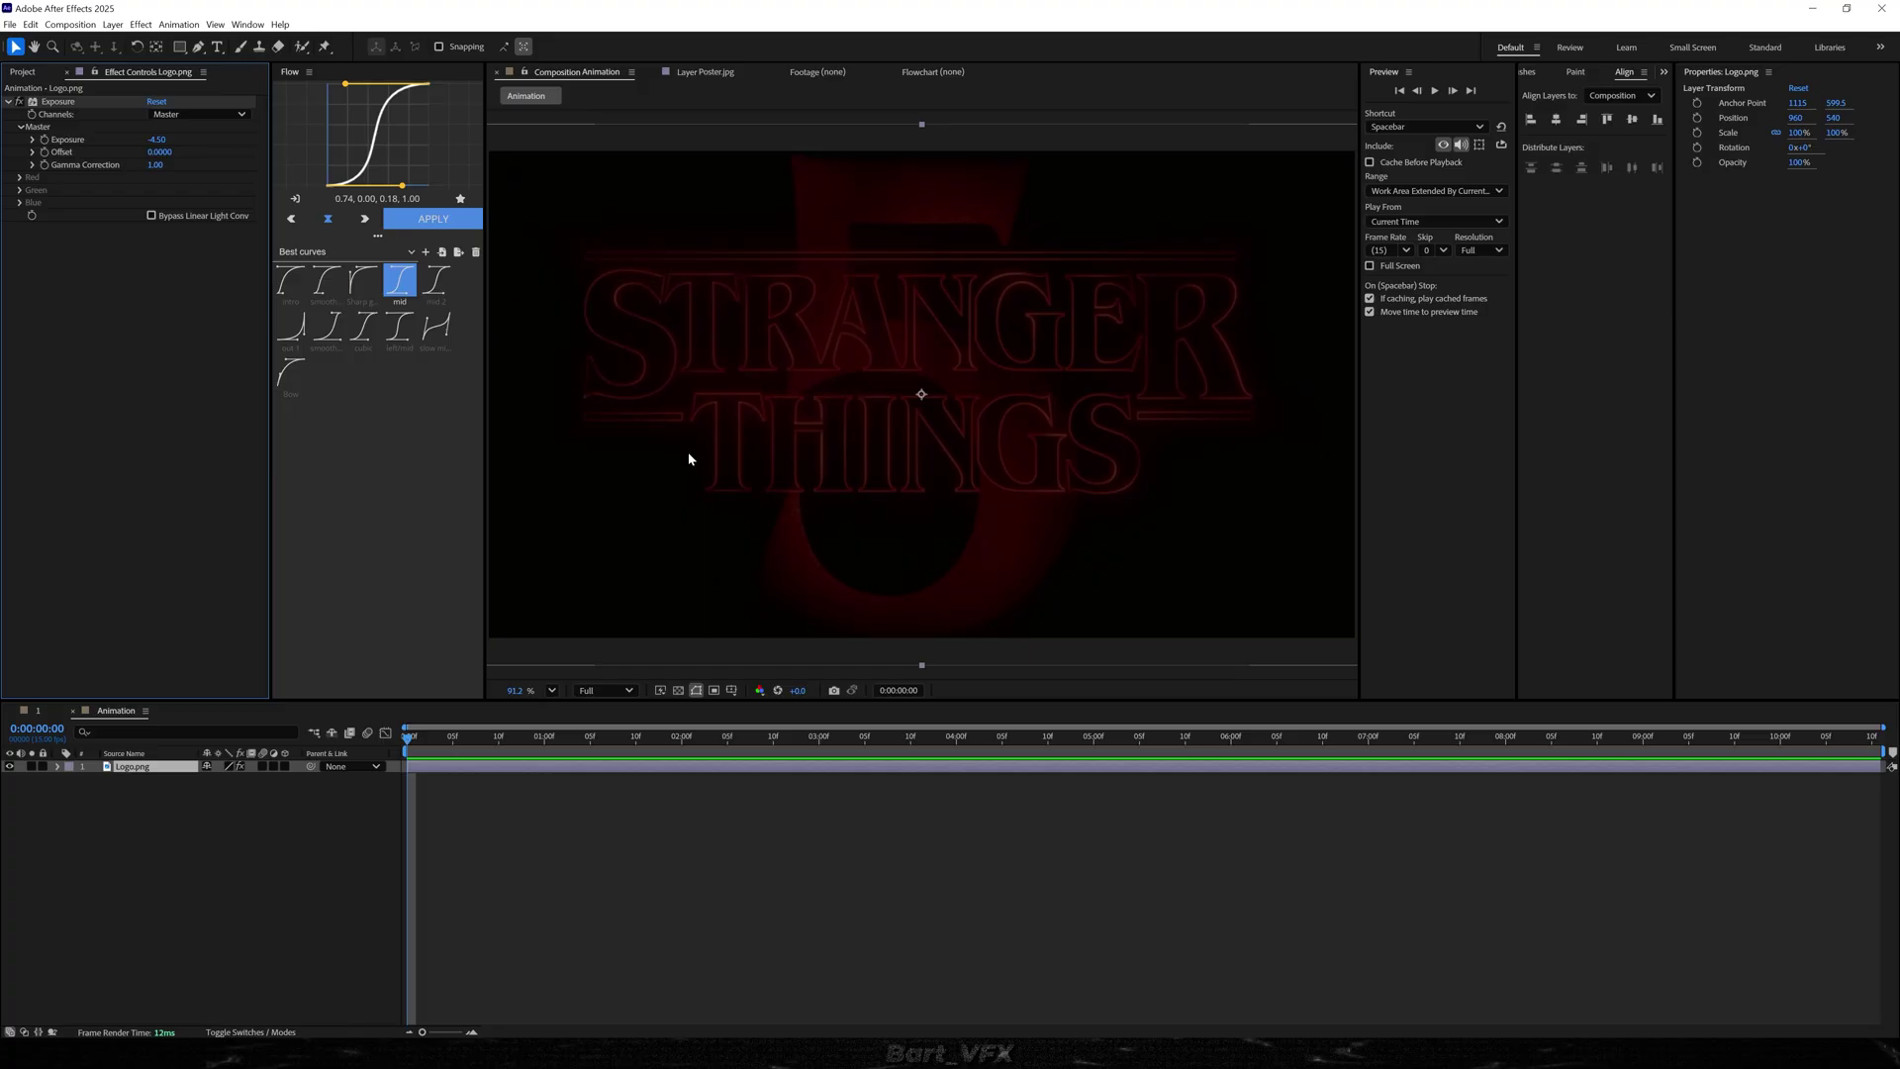
- Give the logo's Exposure property the expression wiggle(10,1), preview the flicker, and collapse the layer's properties
alt+click(45, 140)
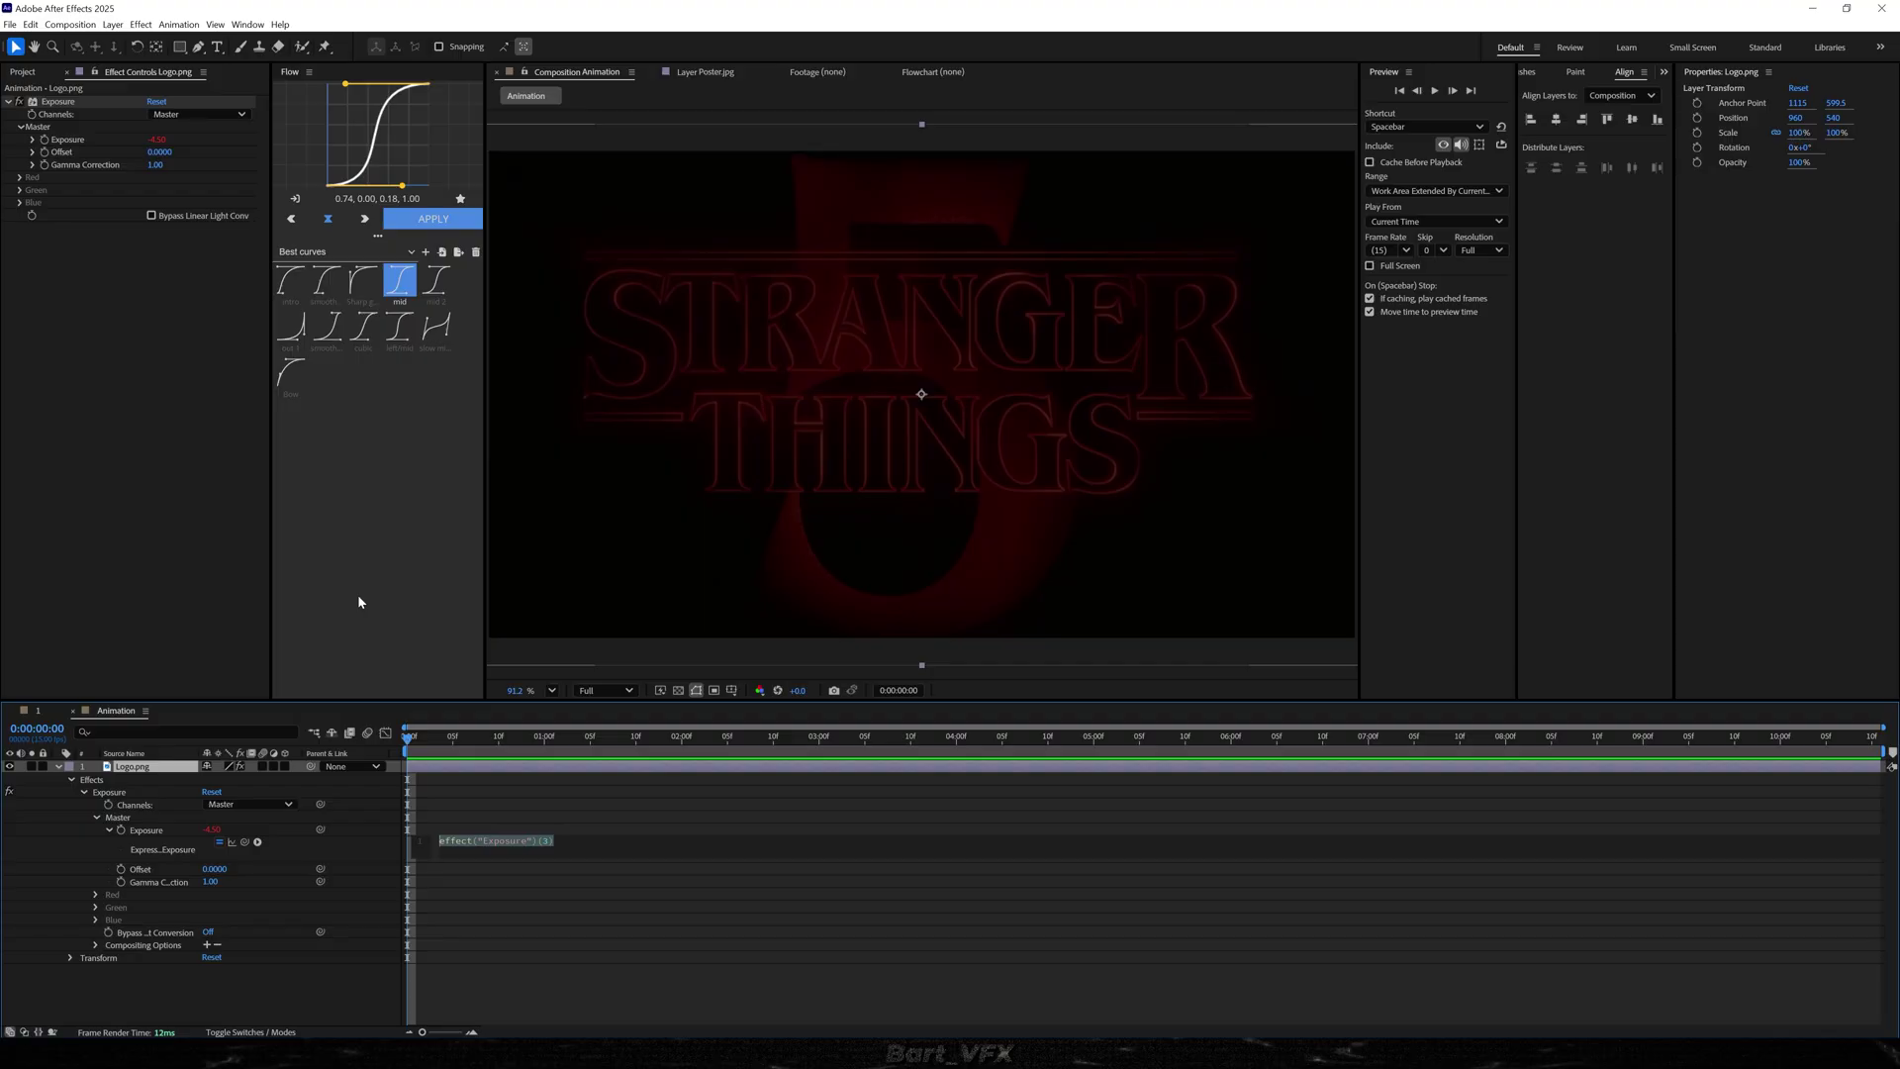
text(wiggle)
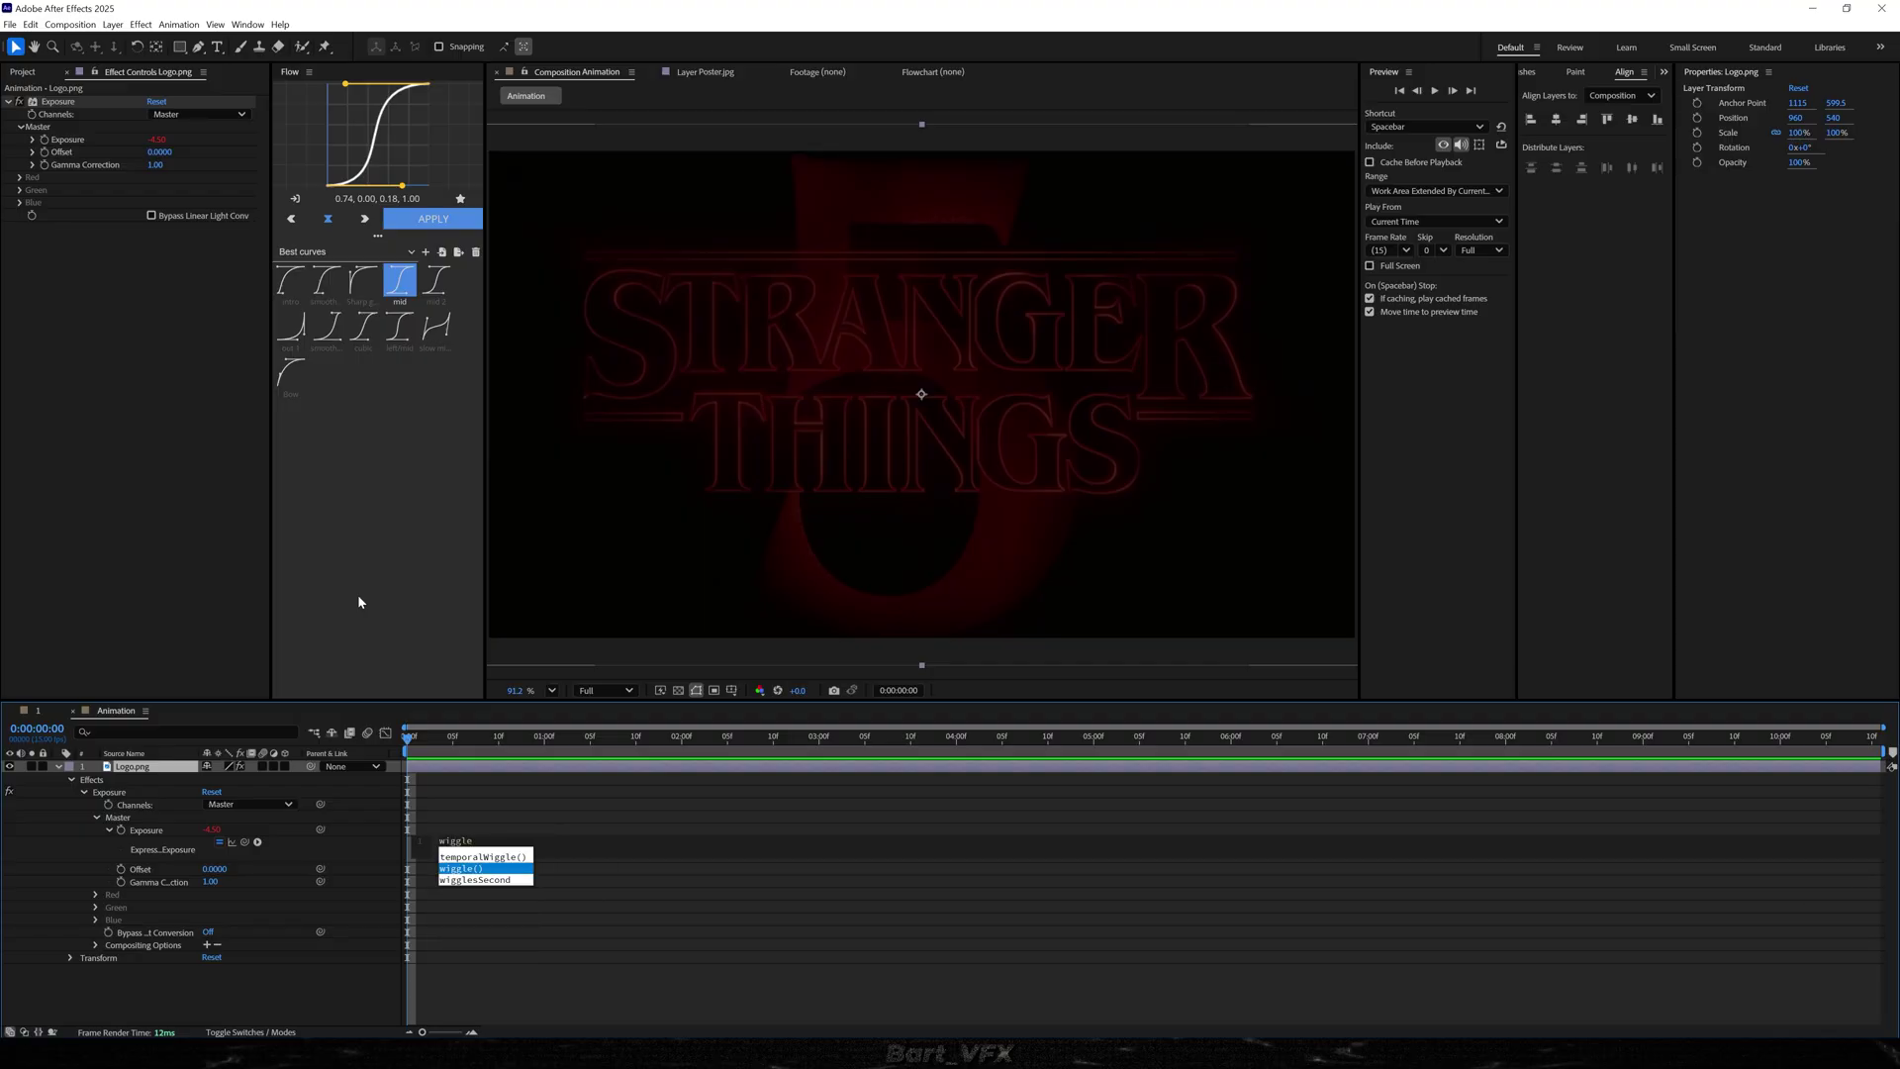
key(Return)
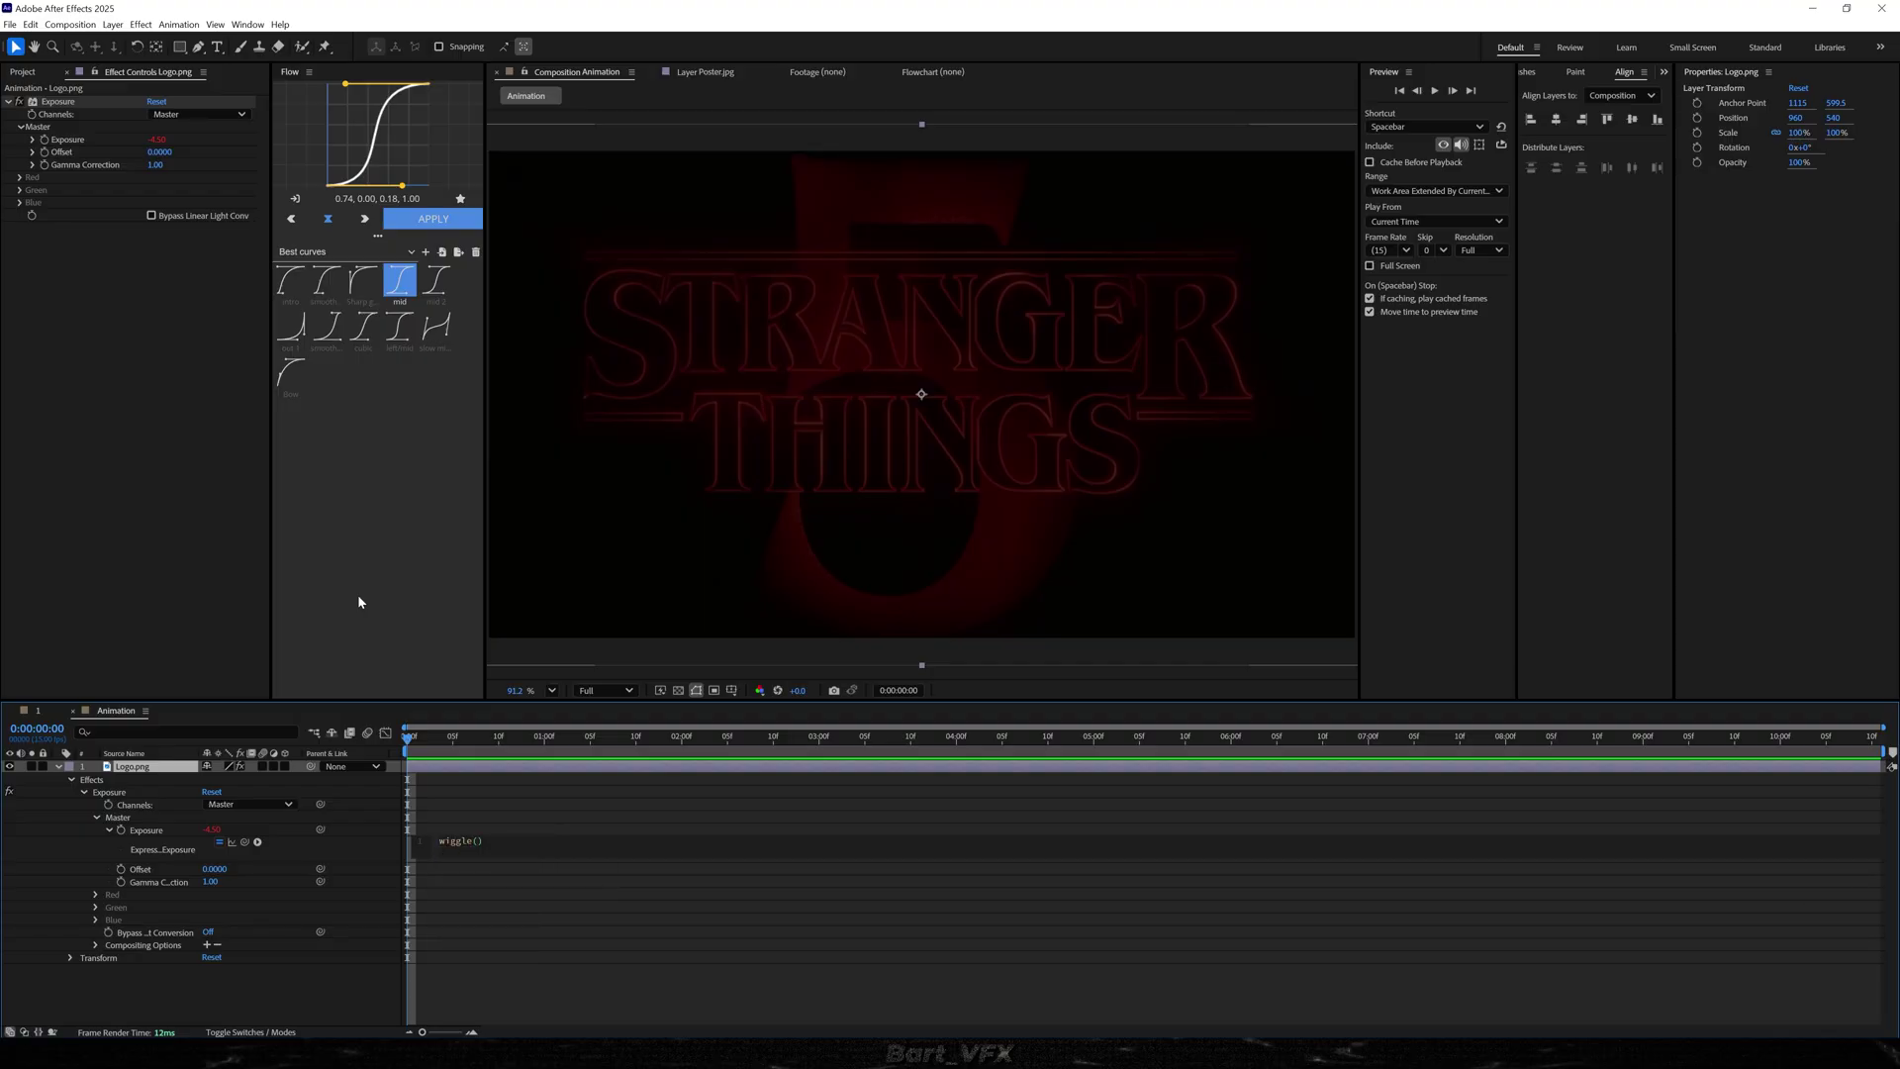
text(10,1)
click(531, 864)
key(space)
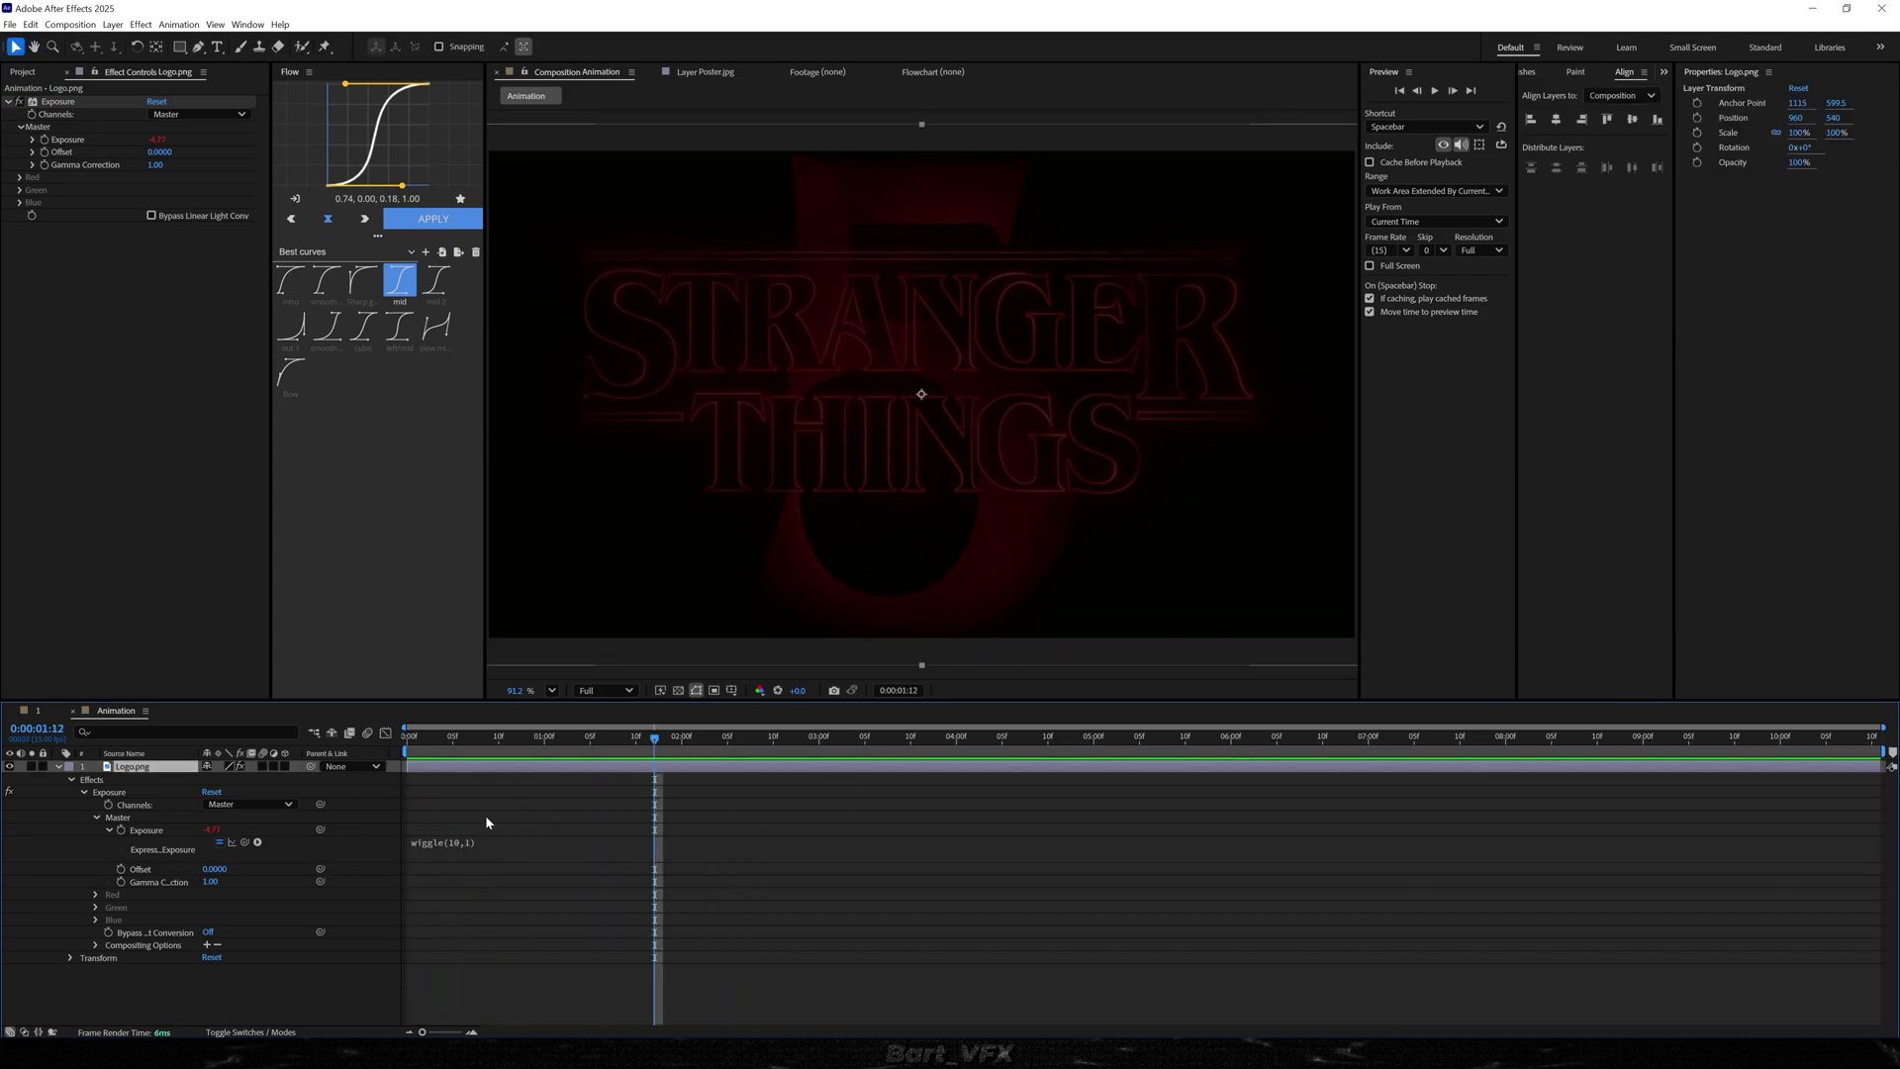
key(u)
click(275, 883)
- Place Poster.jpg above the logo layer and scale it down to about 33%
click(29, 75)
click(99, 560)
drag(45, 474, 381, 768)
key(s)
drag(224, 780, 162, 779)
click(237, 861)
- Mask the poster layer with a tall, narrow full-height rectangle around the leftmost character in the cap
click(181, 48)
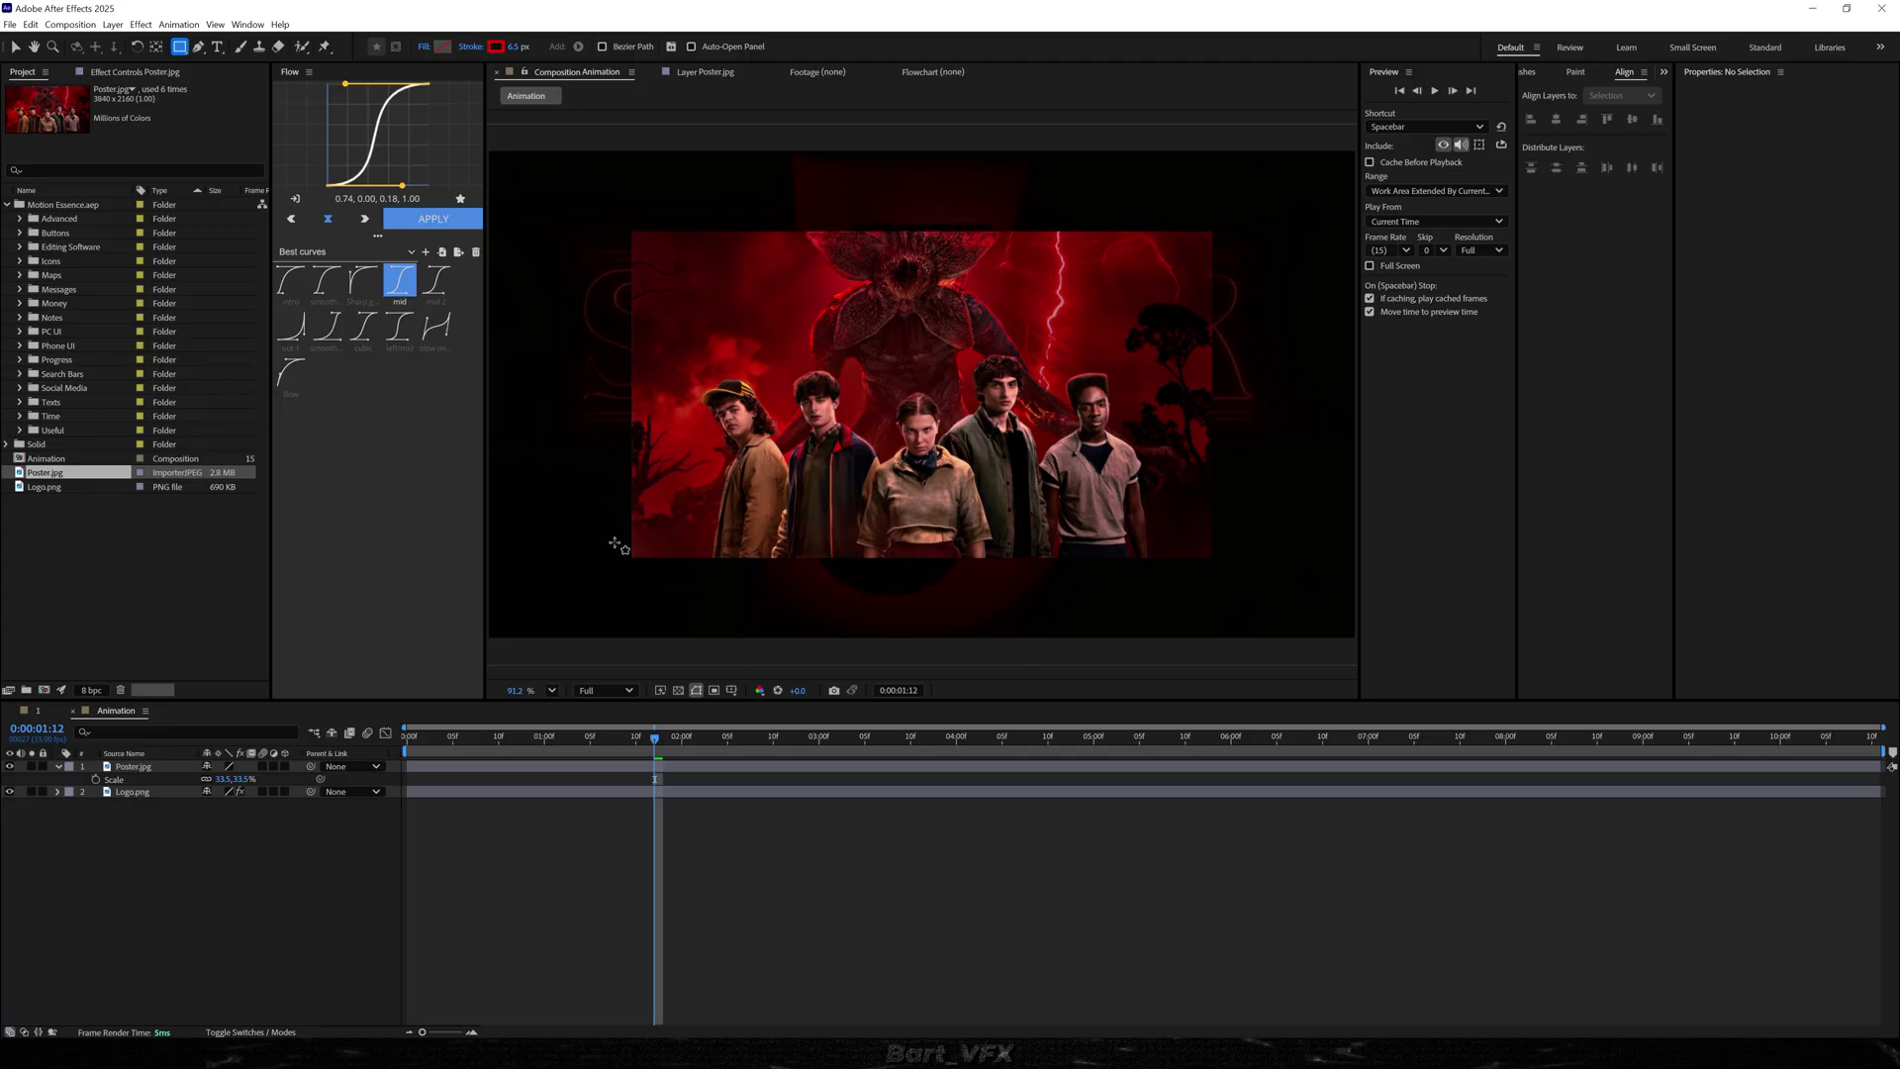
click(128, 768)
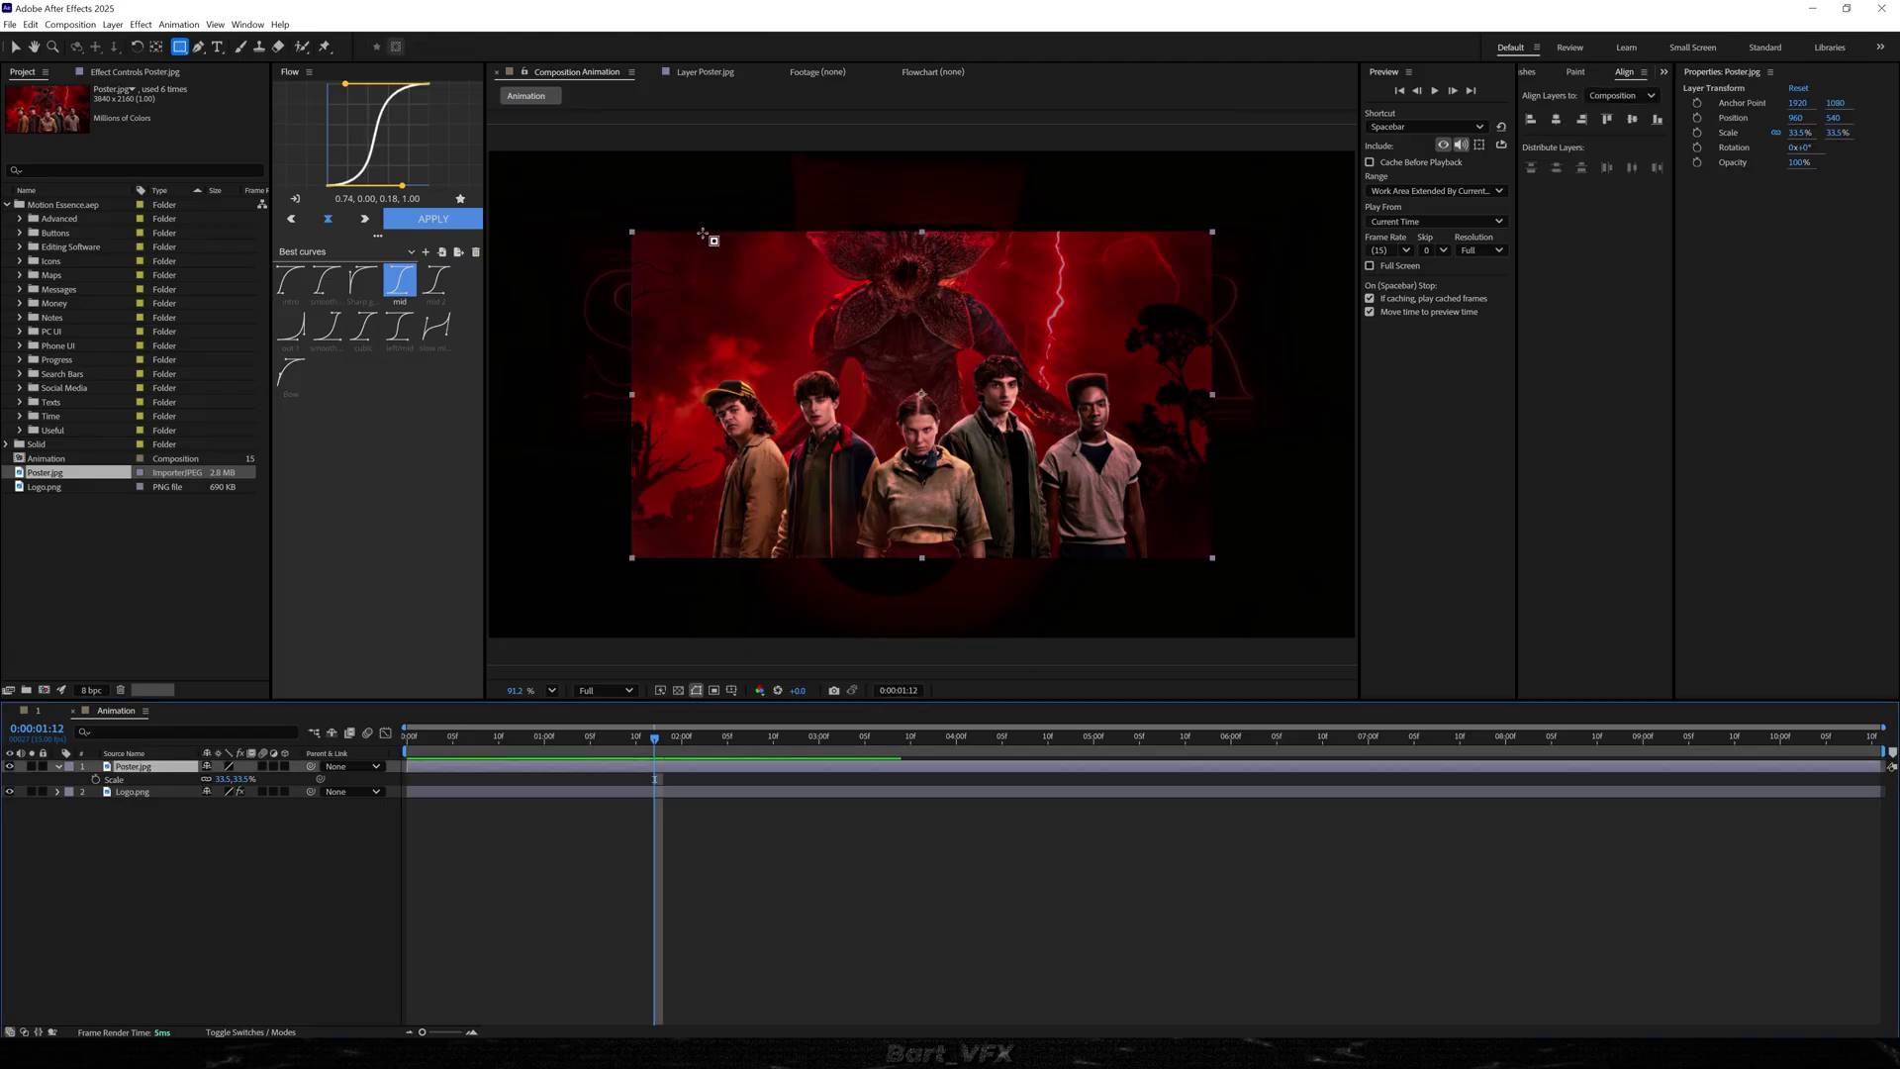
drag(697, 230, 778, 557)
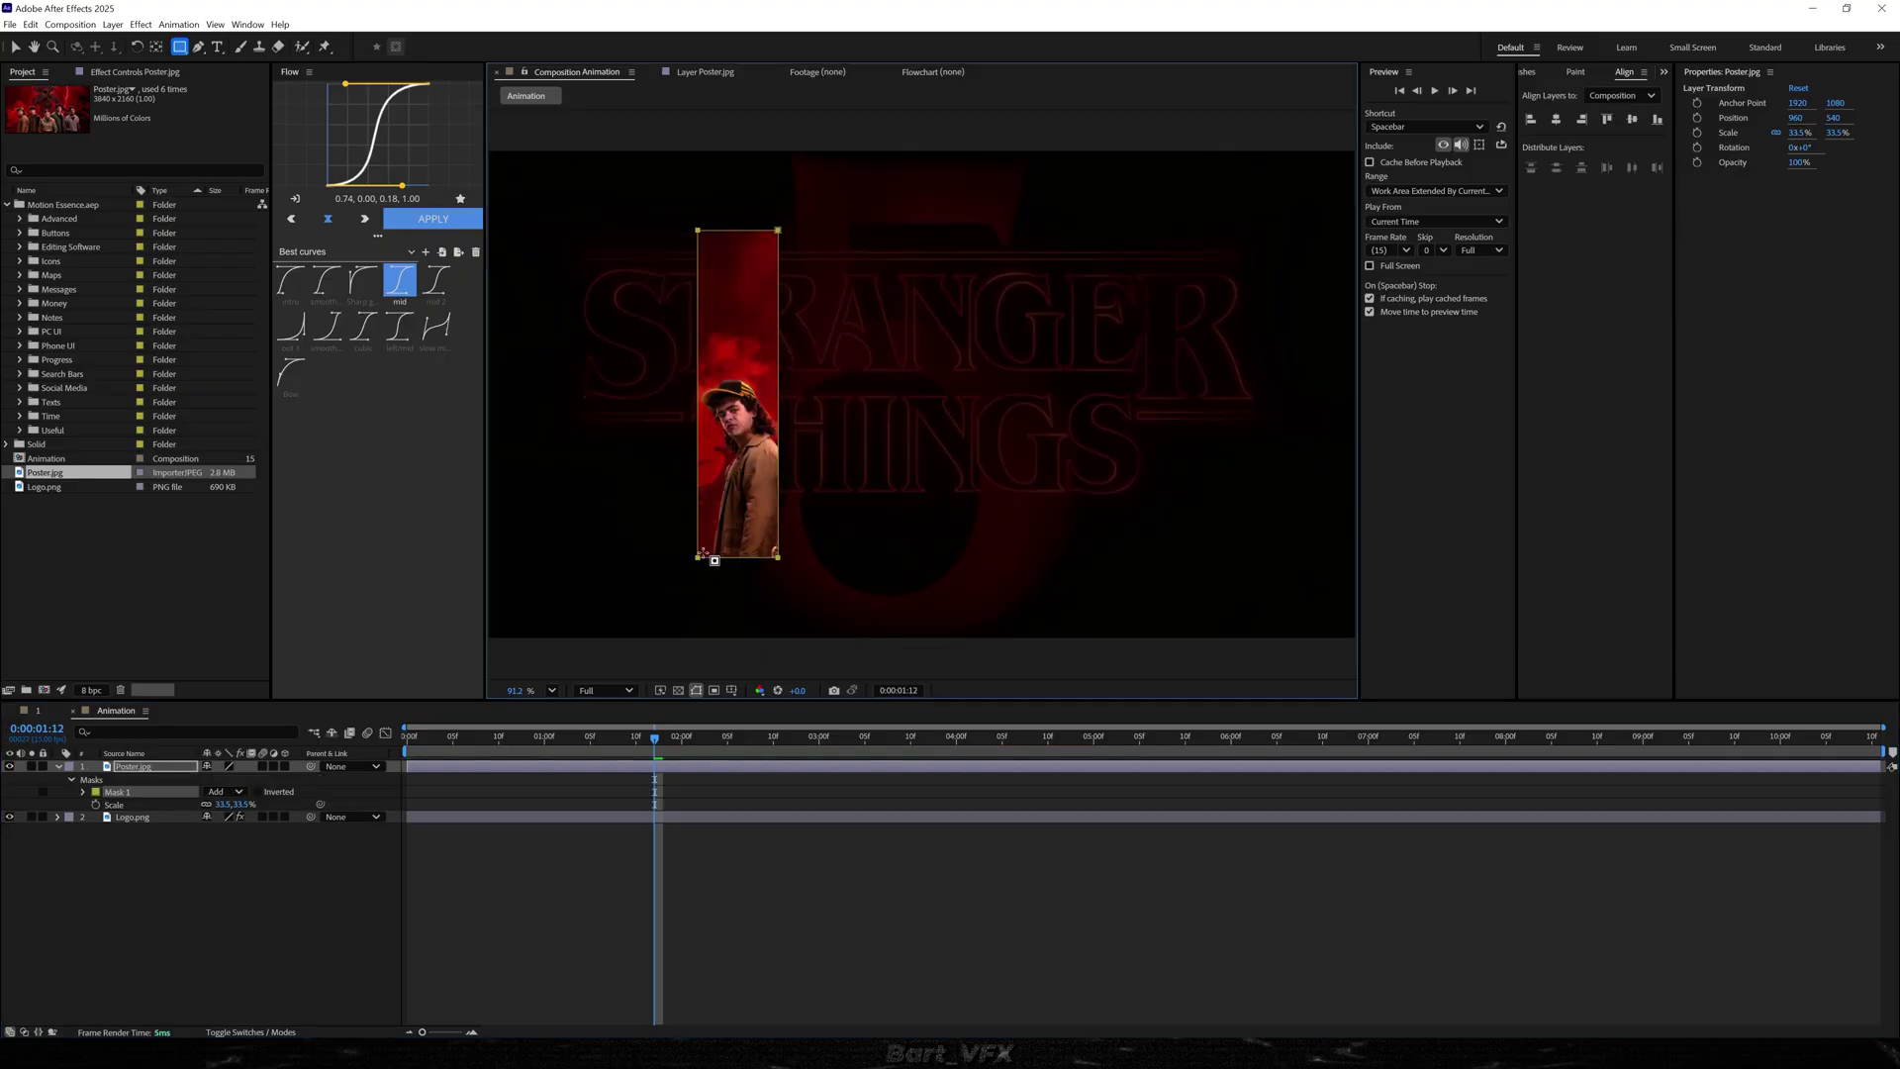
key(v)
scroll(718, 474, up, 3)
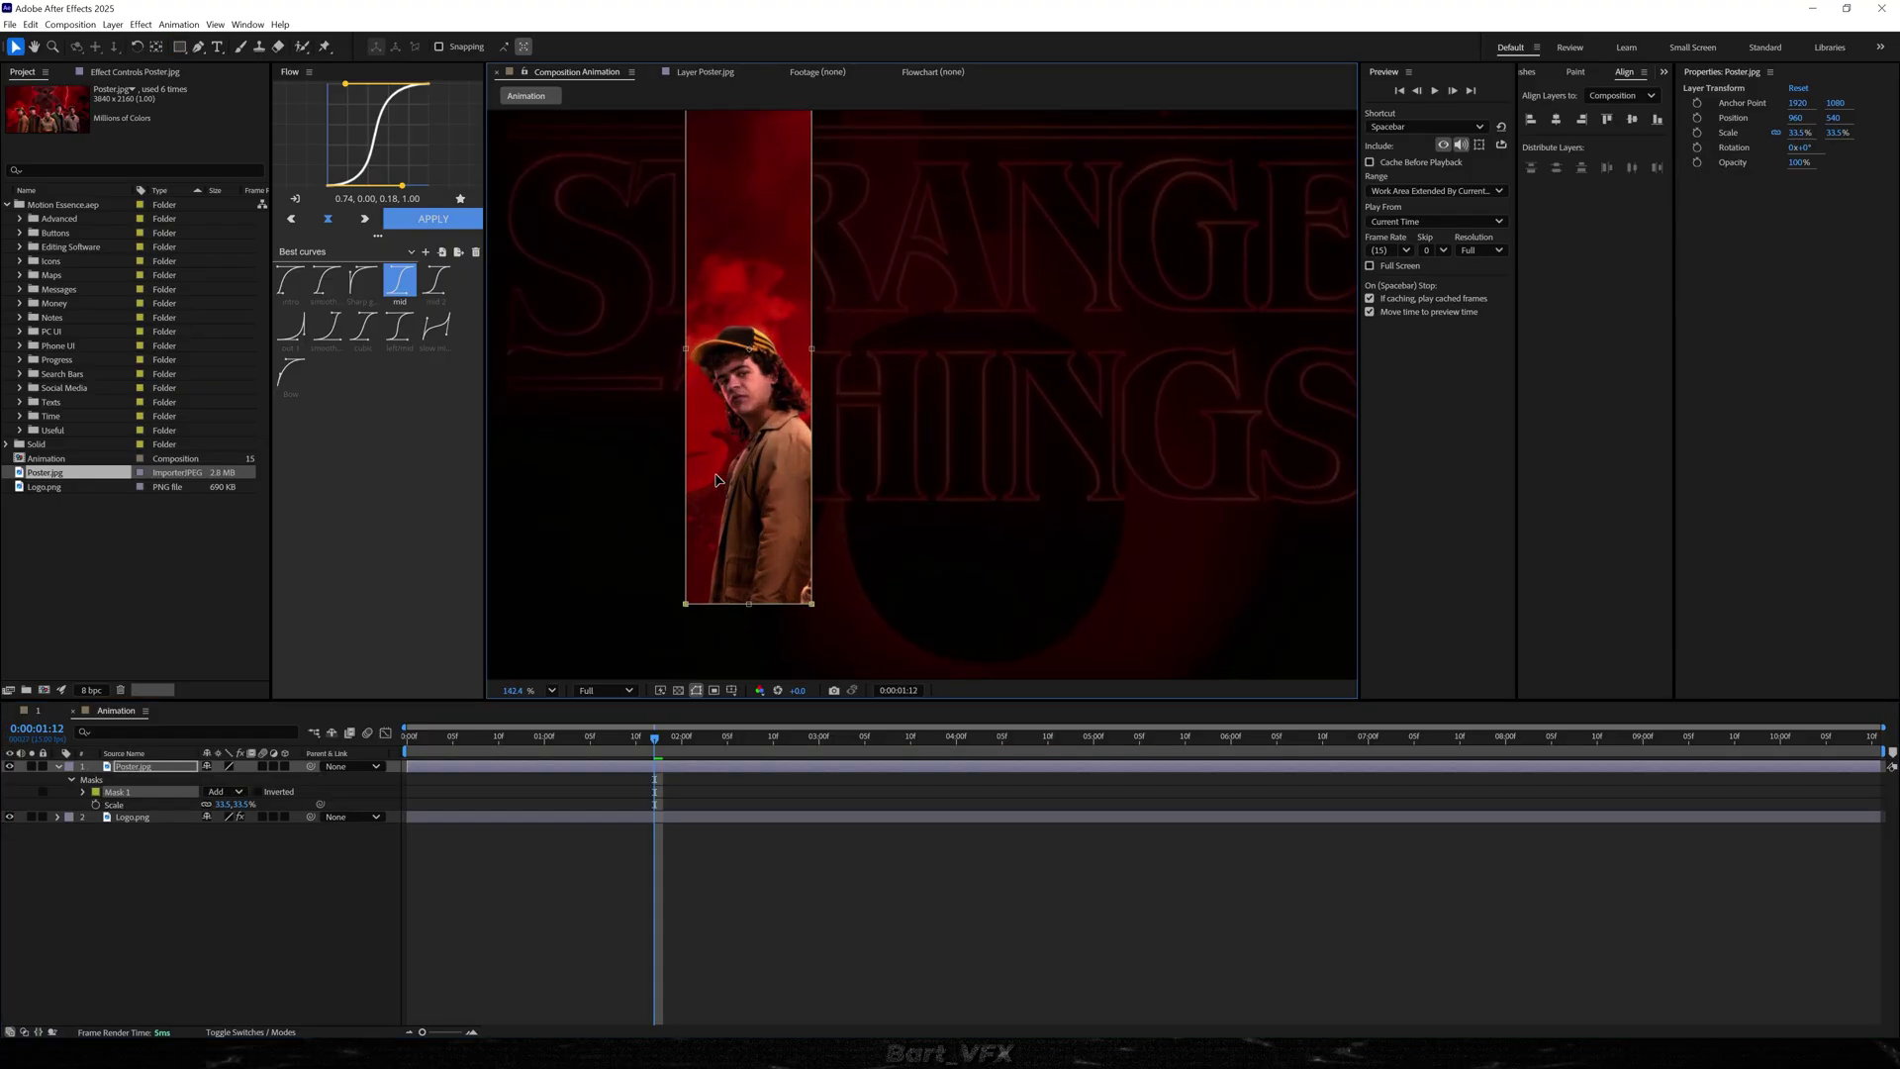
- Duplicate the masked poster layer twice, moving the copies' masks over the second and the middle character
click(152, 768)
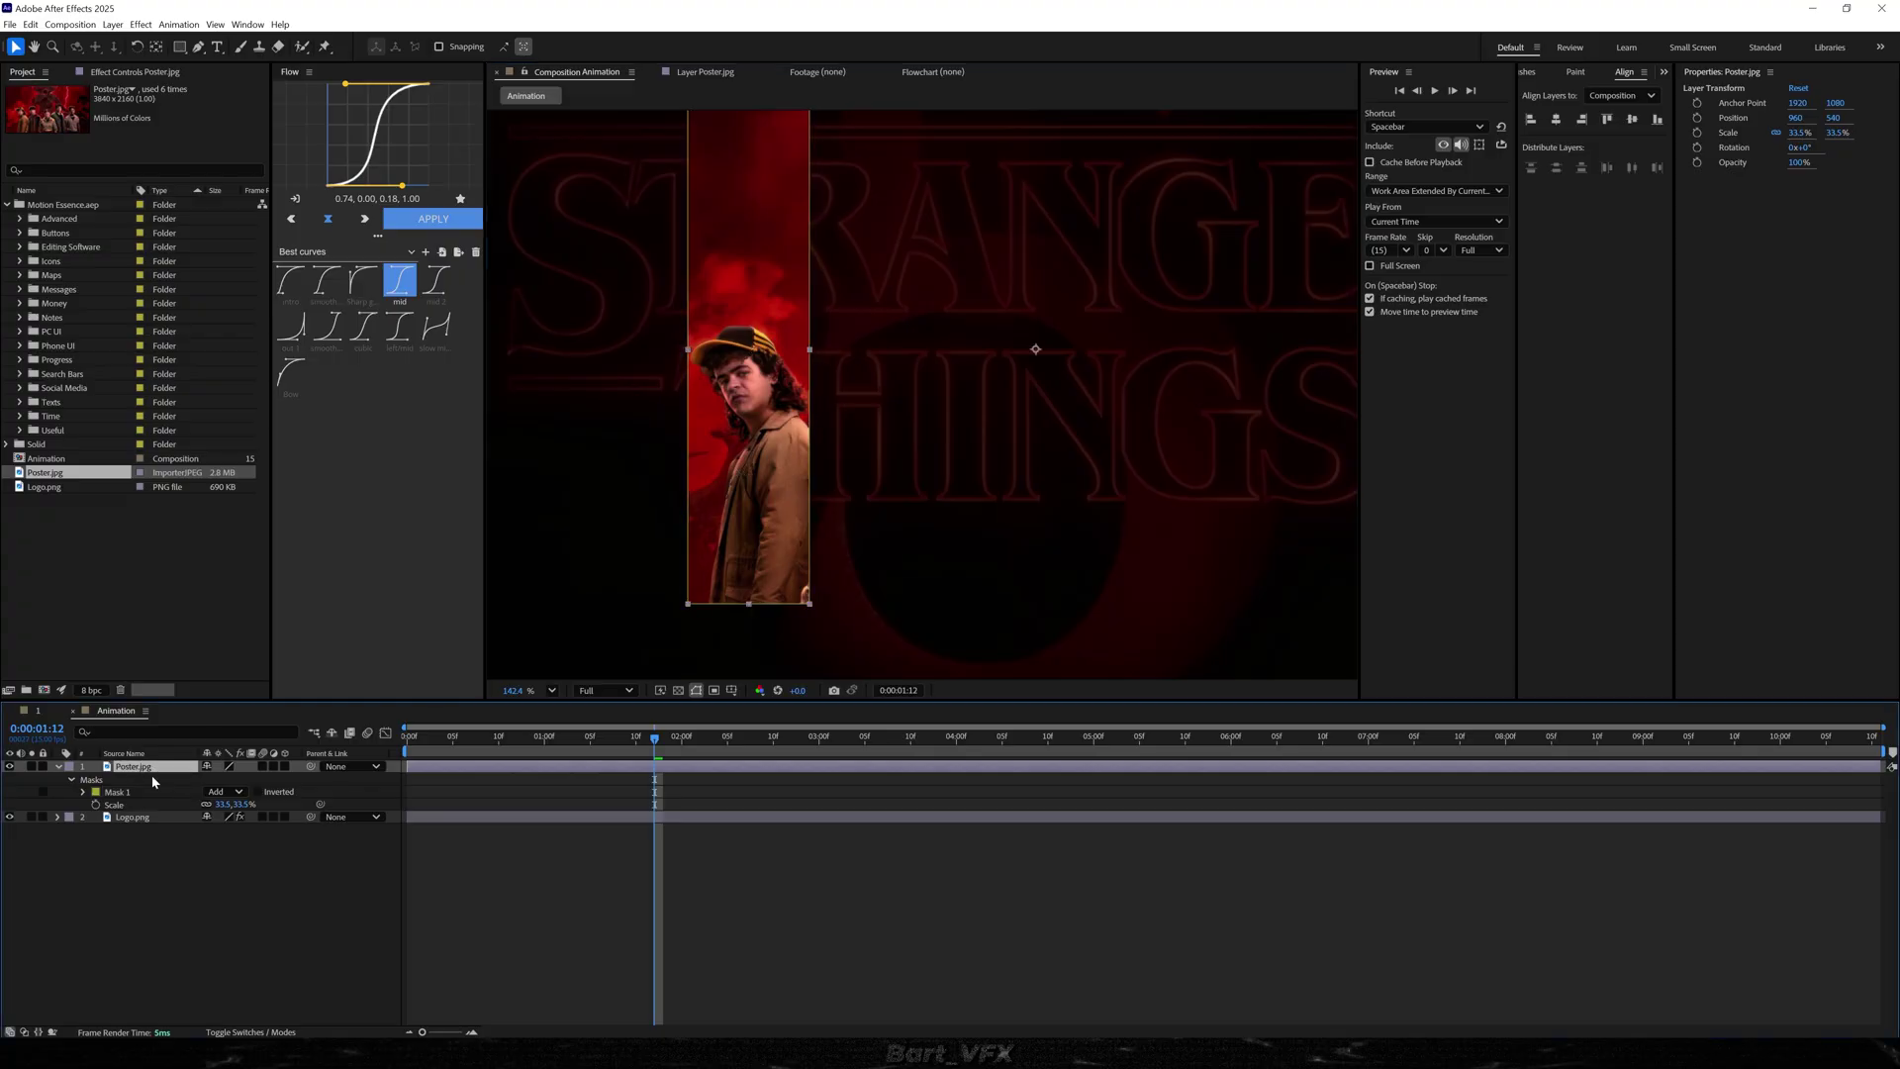
key(ctrl+d)
key(Return)
drag(727, 495, 850, 495)
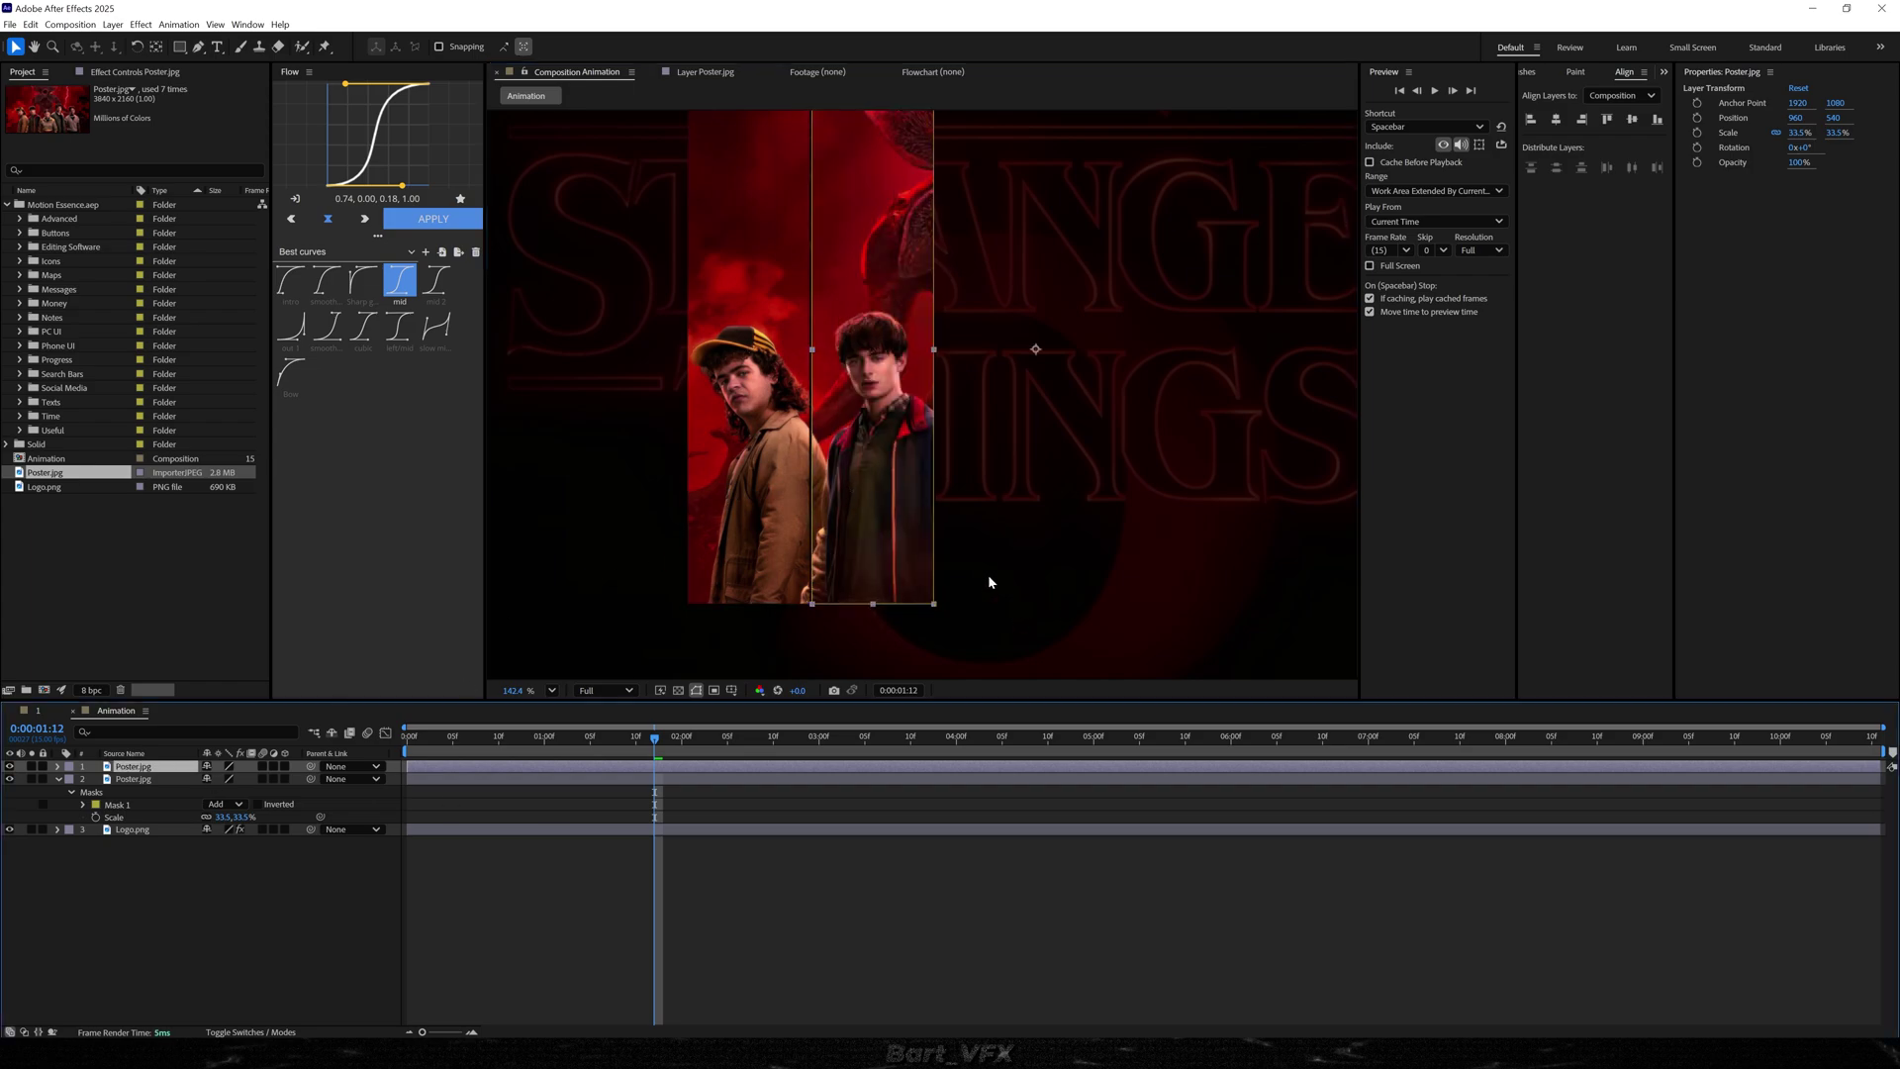
key(ctrl+d)
drag(812, 402, 970, 402)
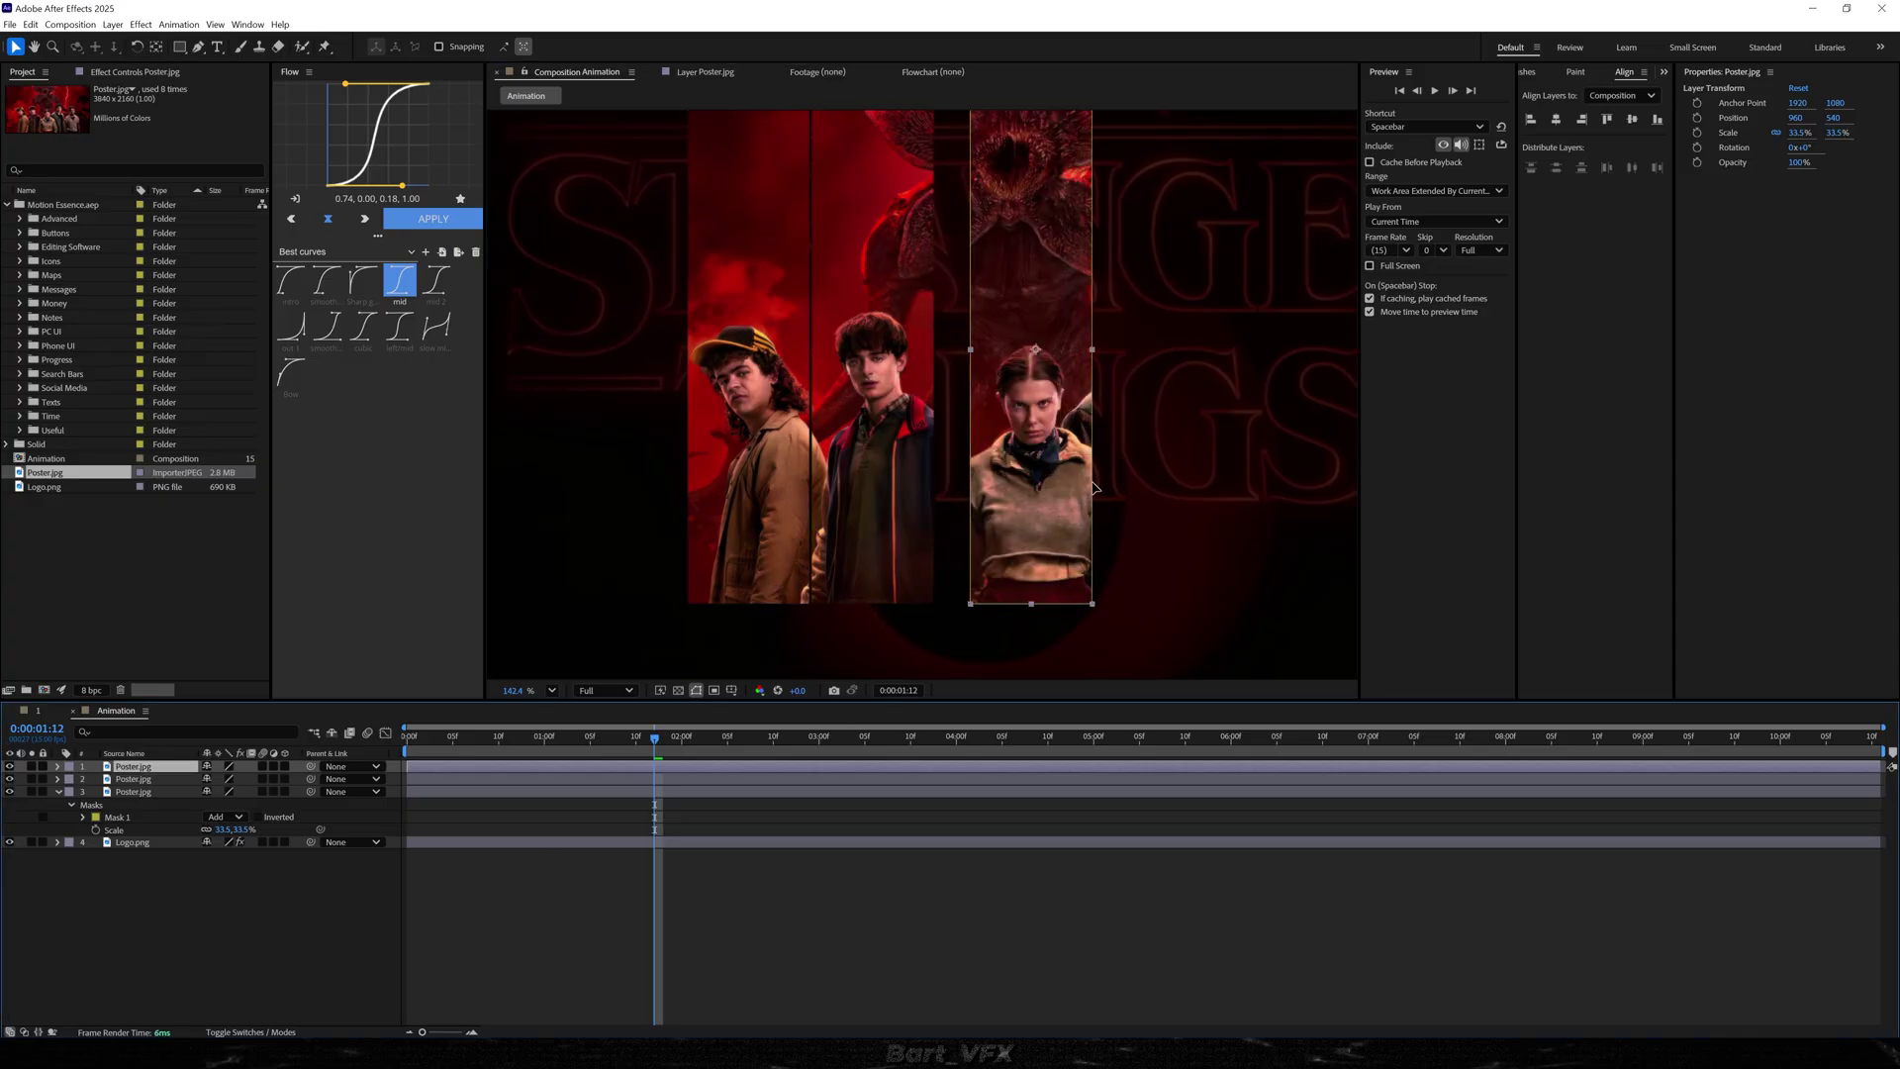
- Add two more poster duplicates with their masks moved over the fourth and fifth characters
key(ctrl+d)
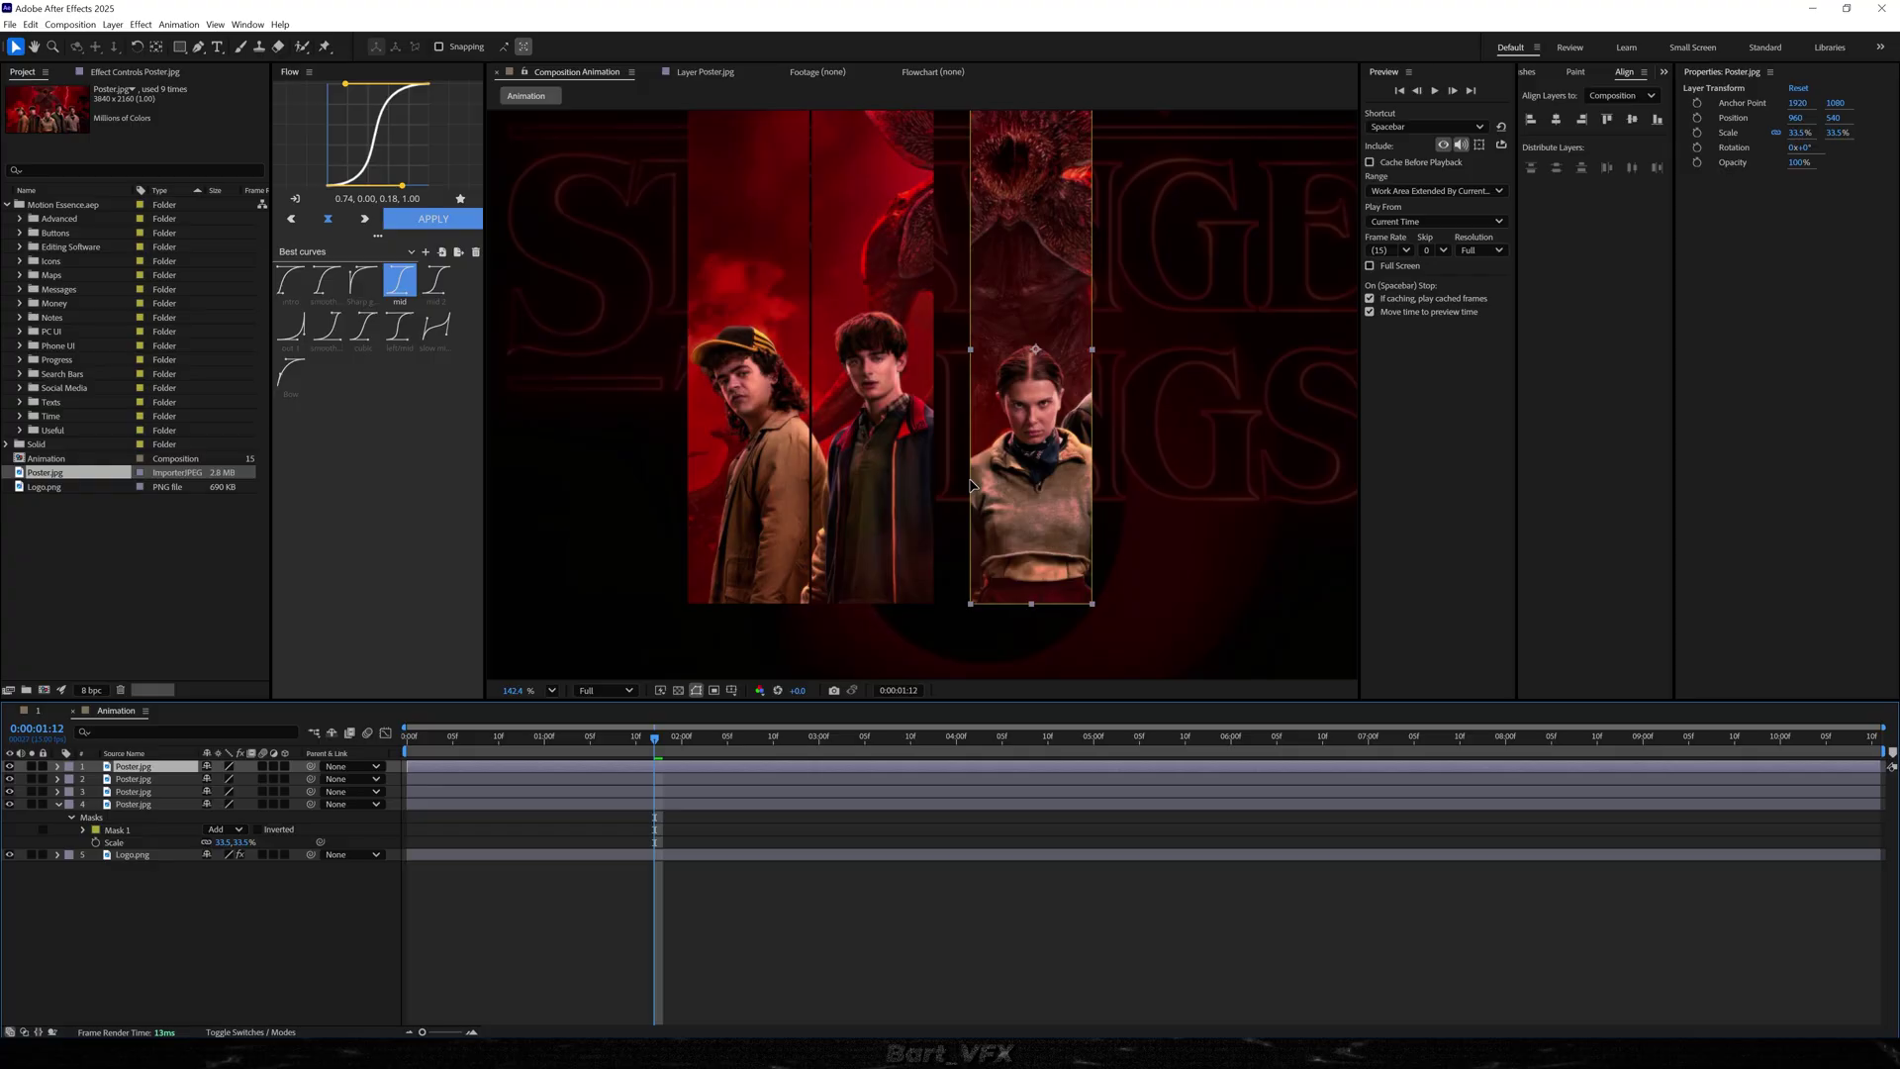
mouse_move(1025, 480)
mouse_down()
mouse_move(1186, 482)
mouse_move(877, 500)
mouse_move(1045, 479)
mouse_up()
click(153, 768)
key(ctrl+d)
drag(754, 404, 914, 433)
scroll(913, 432, down, 1)
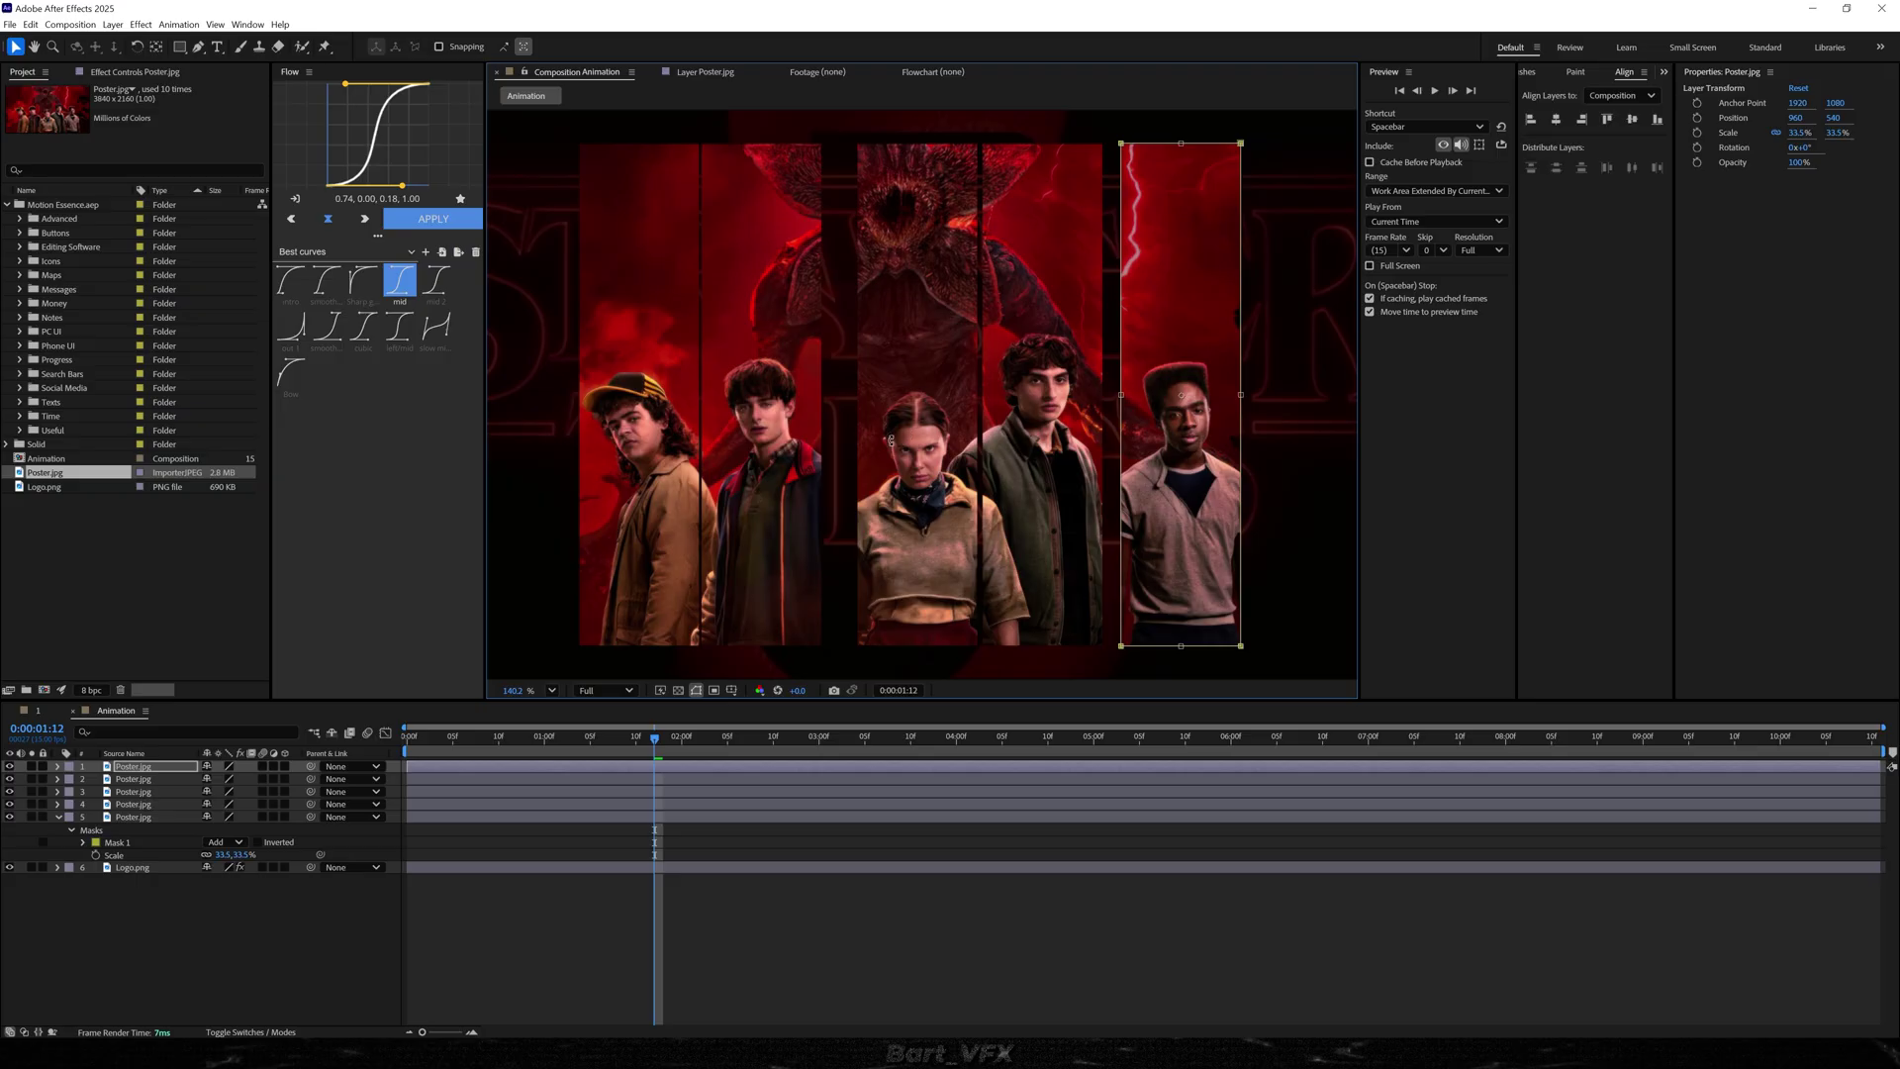
- Move the first two poster strips and the fifth strip inward so only narrow, even gaps separate all five
click(133, 817)
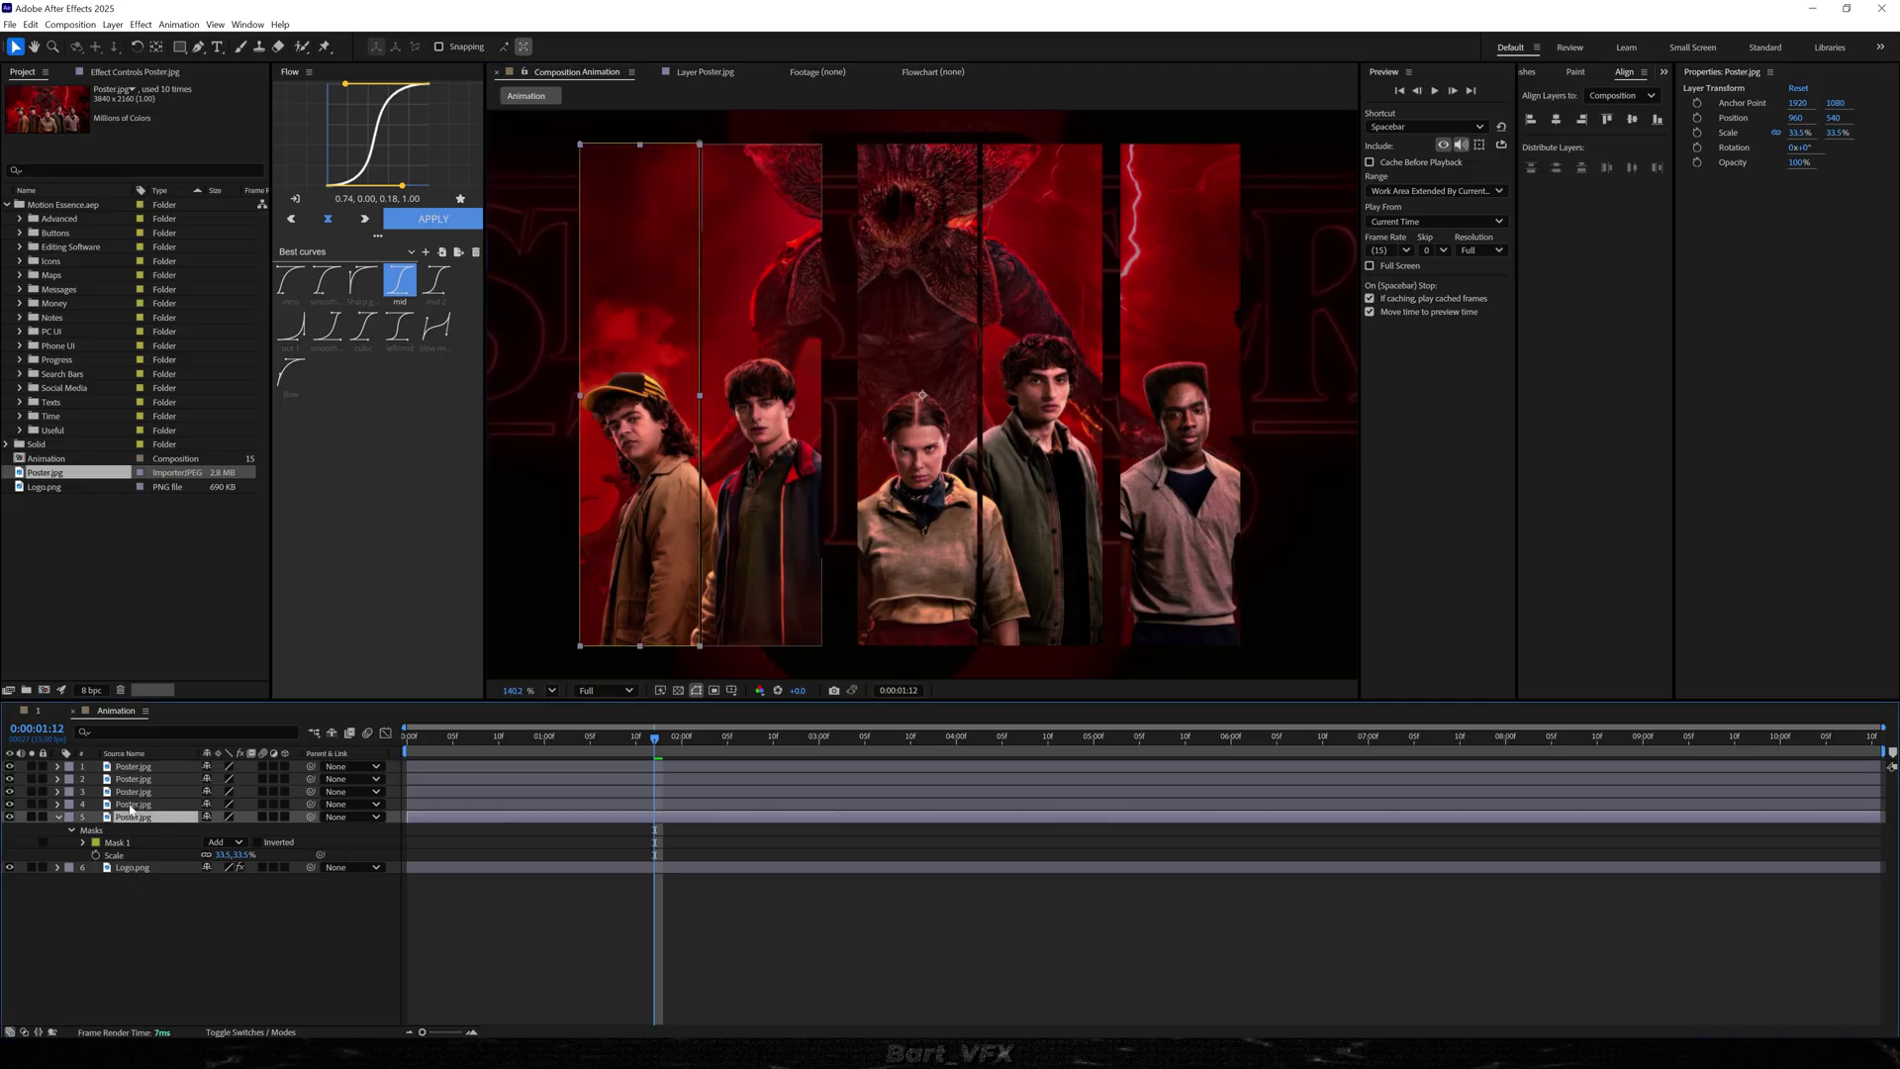
ctrl+click(132, 804)
drag(647, 485, 682, 485)
drag(1163, 478, 1146, 480)
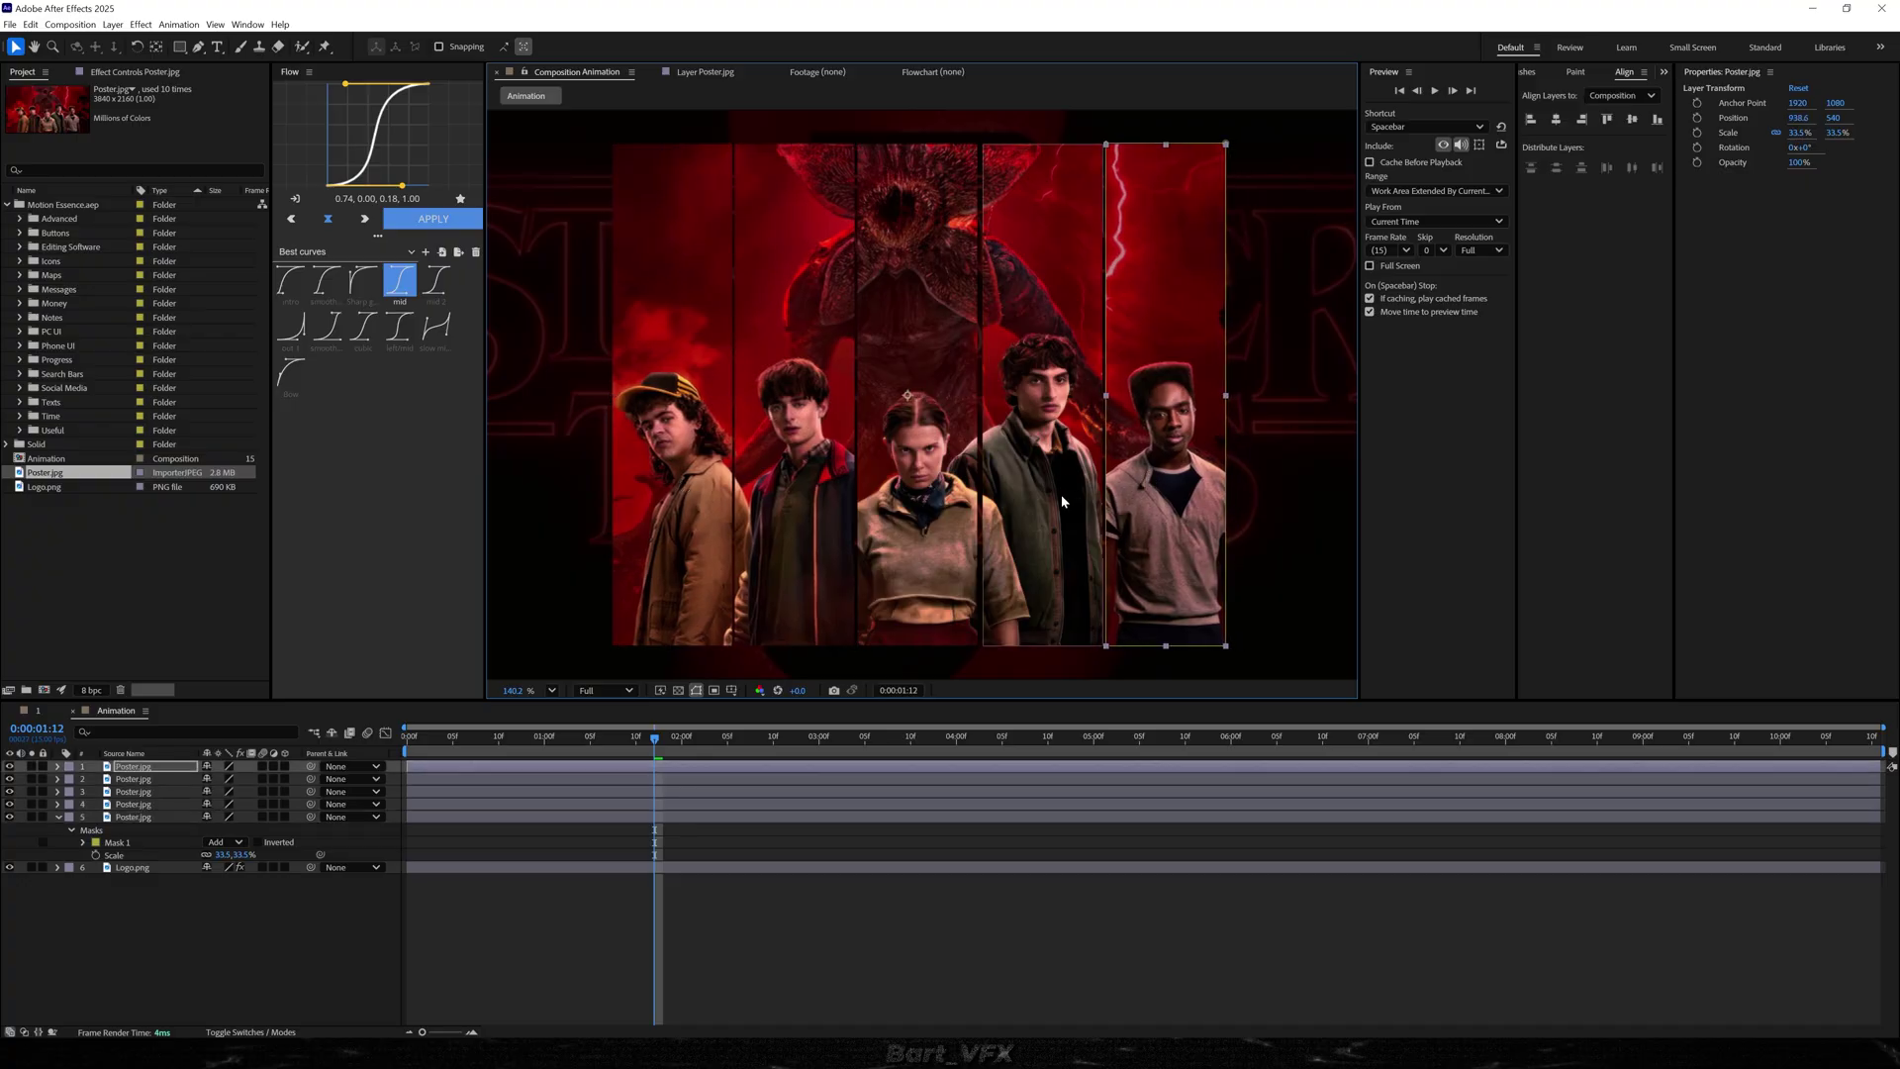
- Center the anchor point of each of the five poster strips on its visible content
click(158, 817)
shift+click(138, 766)
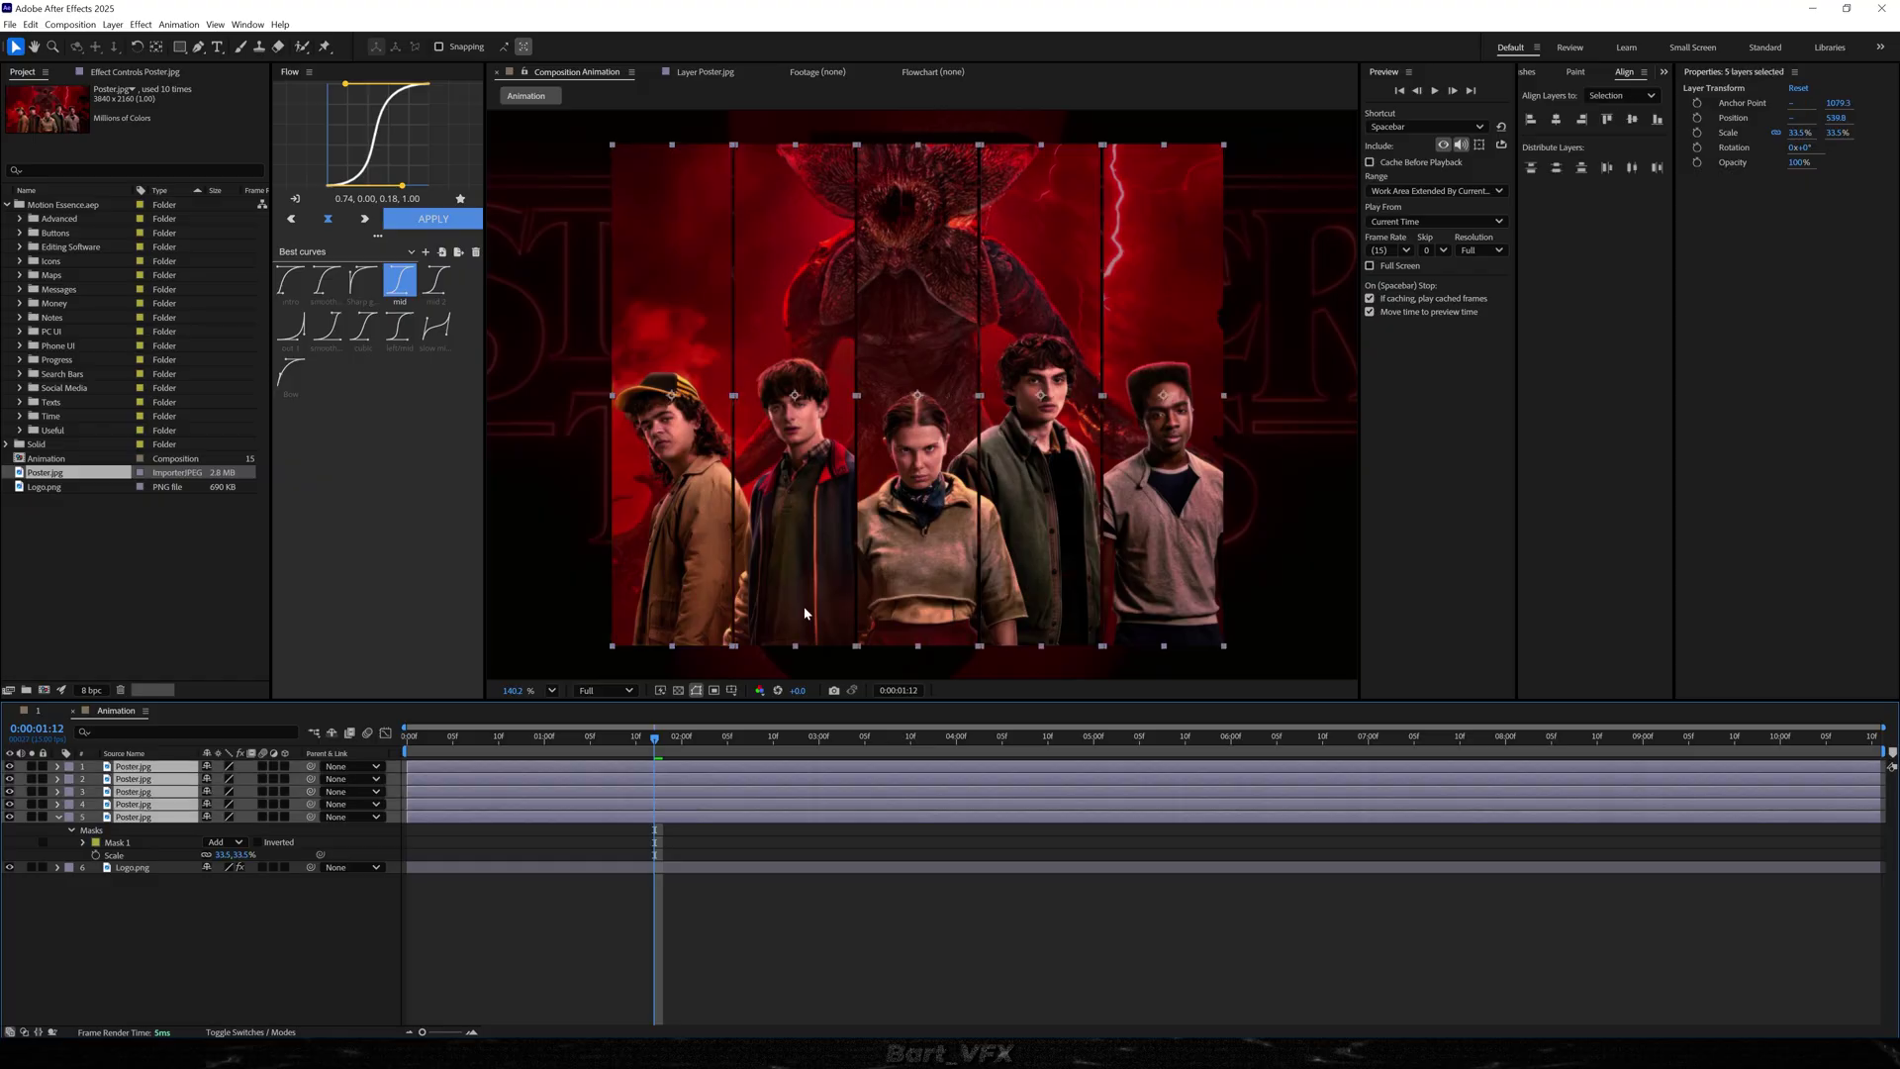
click(228, 882)
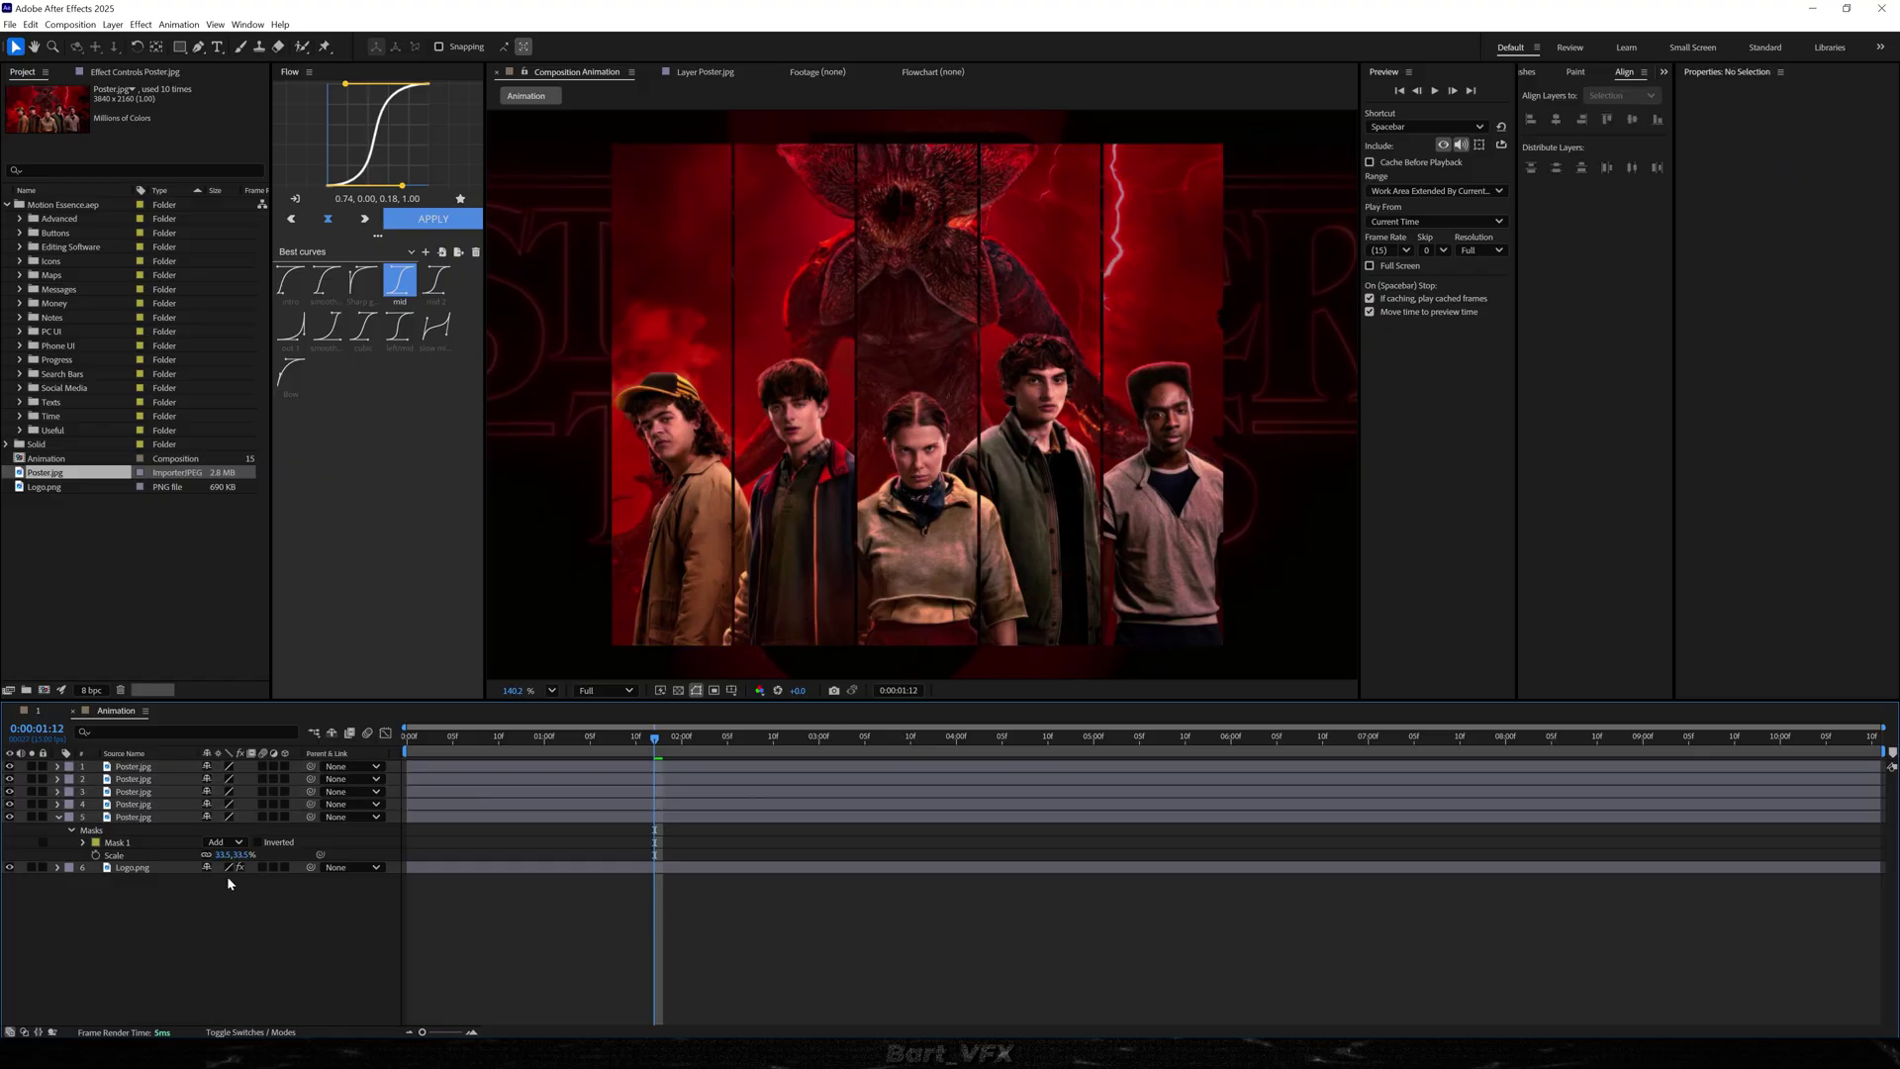
- Add Mask Path keyframes to all five poster layers and move them to the start of the timeline
click(134, 818)
shift+click(134, 768)
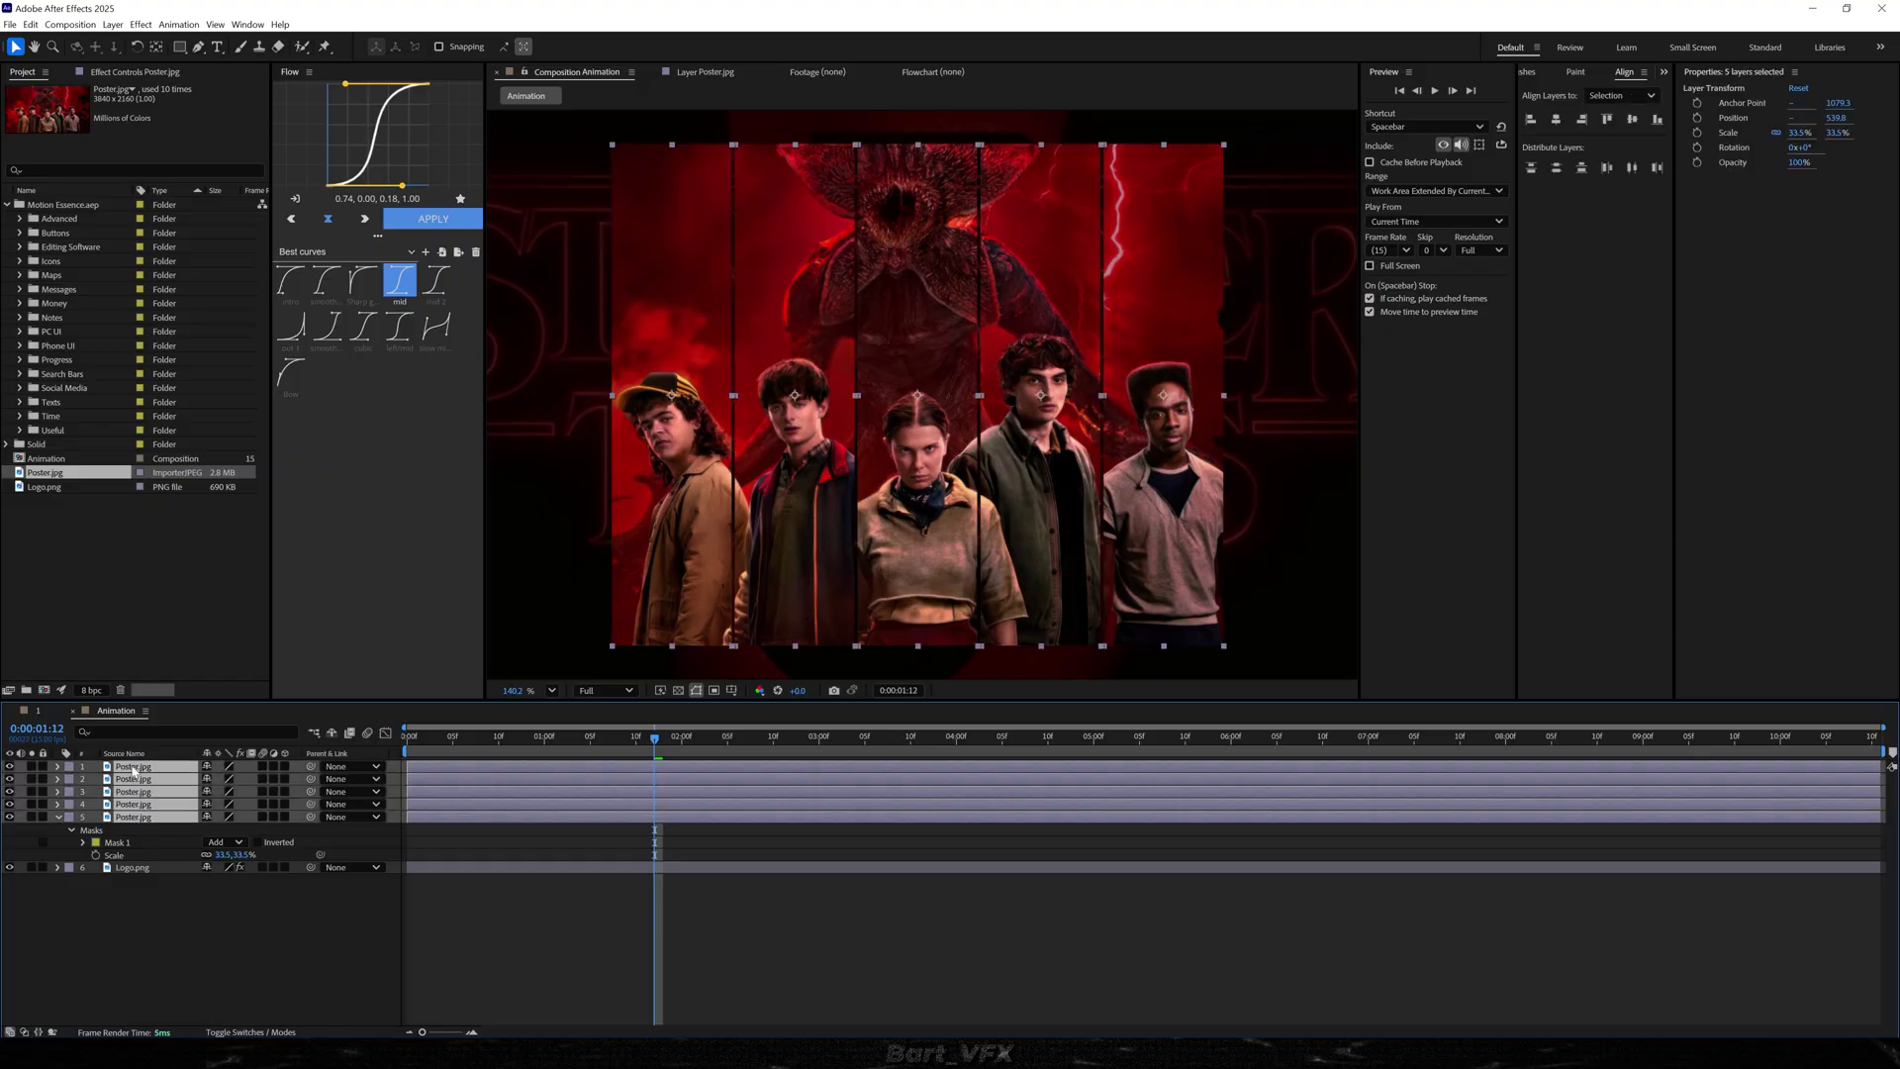
key(m)
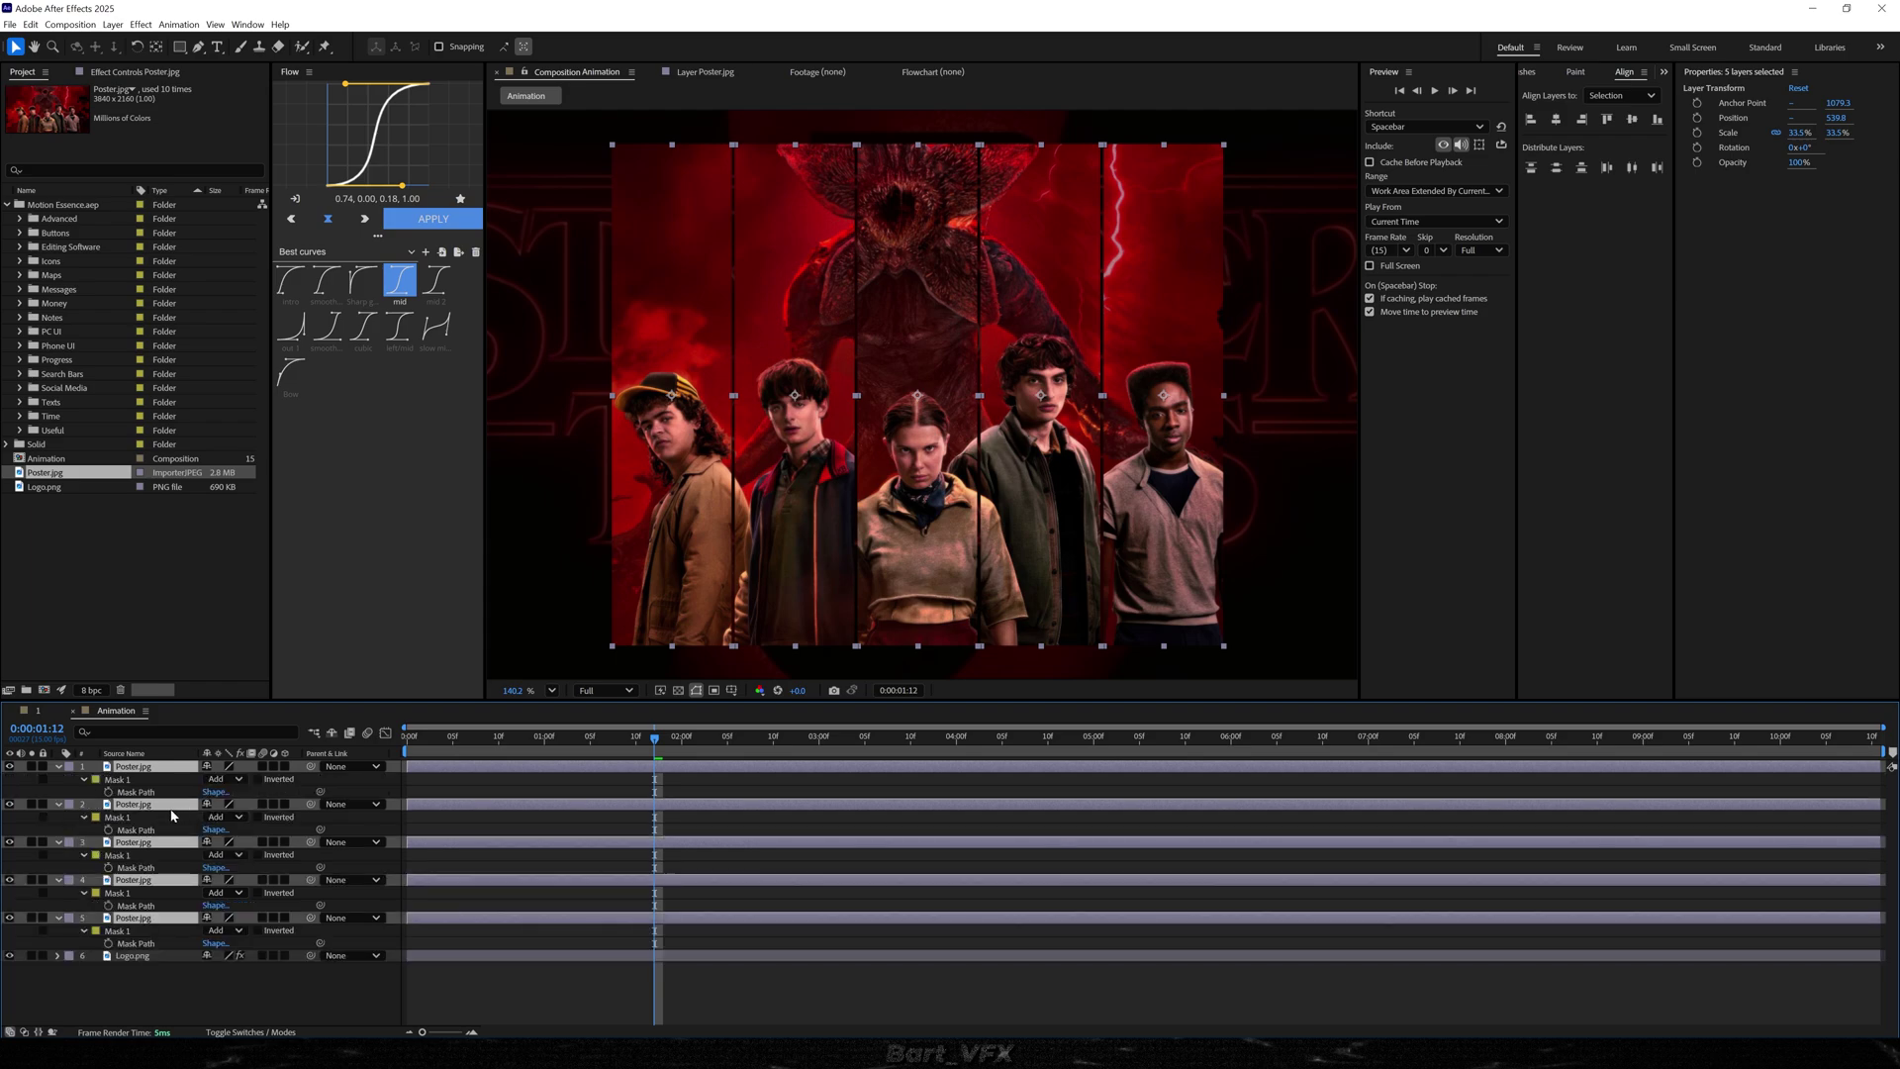
click(109, 943)
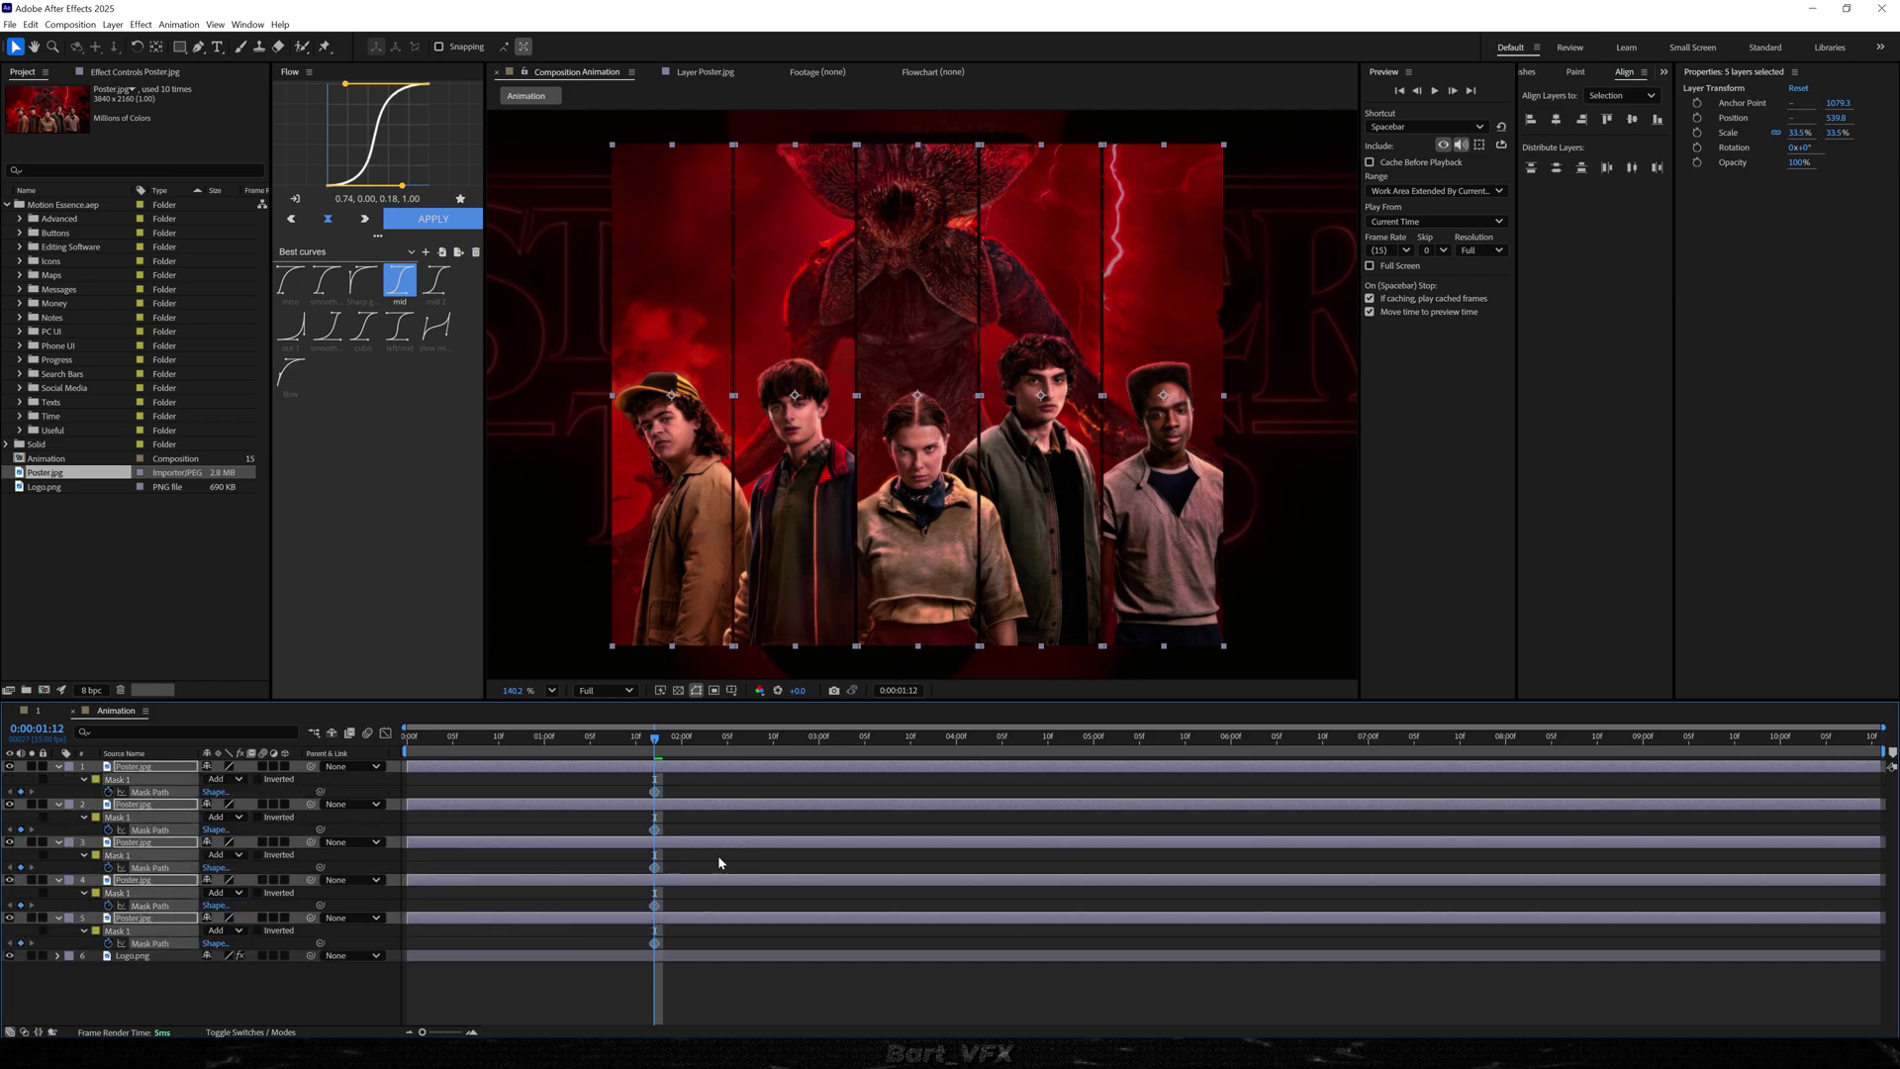
drag(657, 793, 408, 793)
- At 0:00:01:12, lower the mask tops of the fifth and fourth poster strips to just above the characters' heads
click(1137, 296)
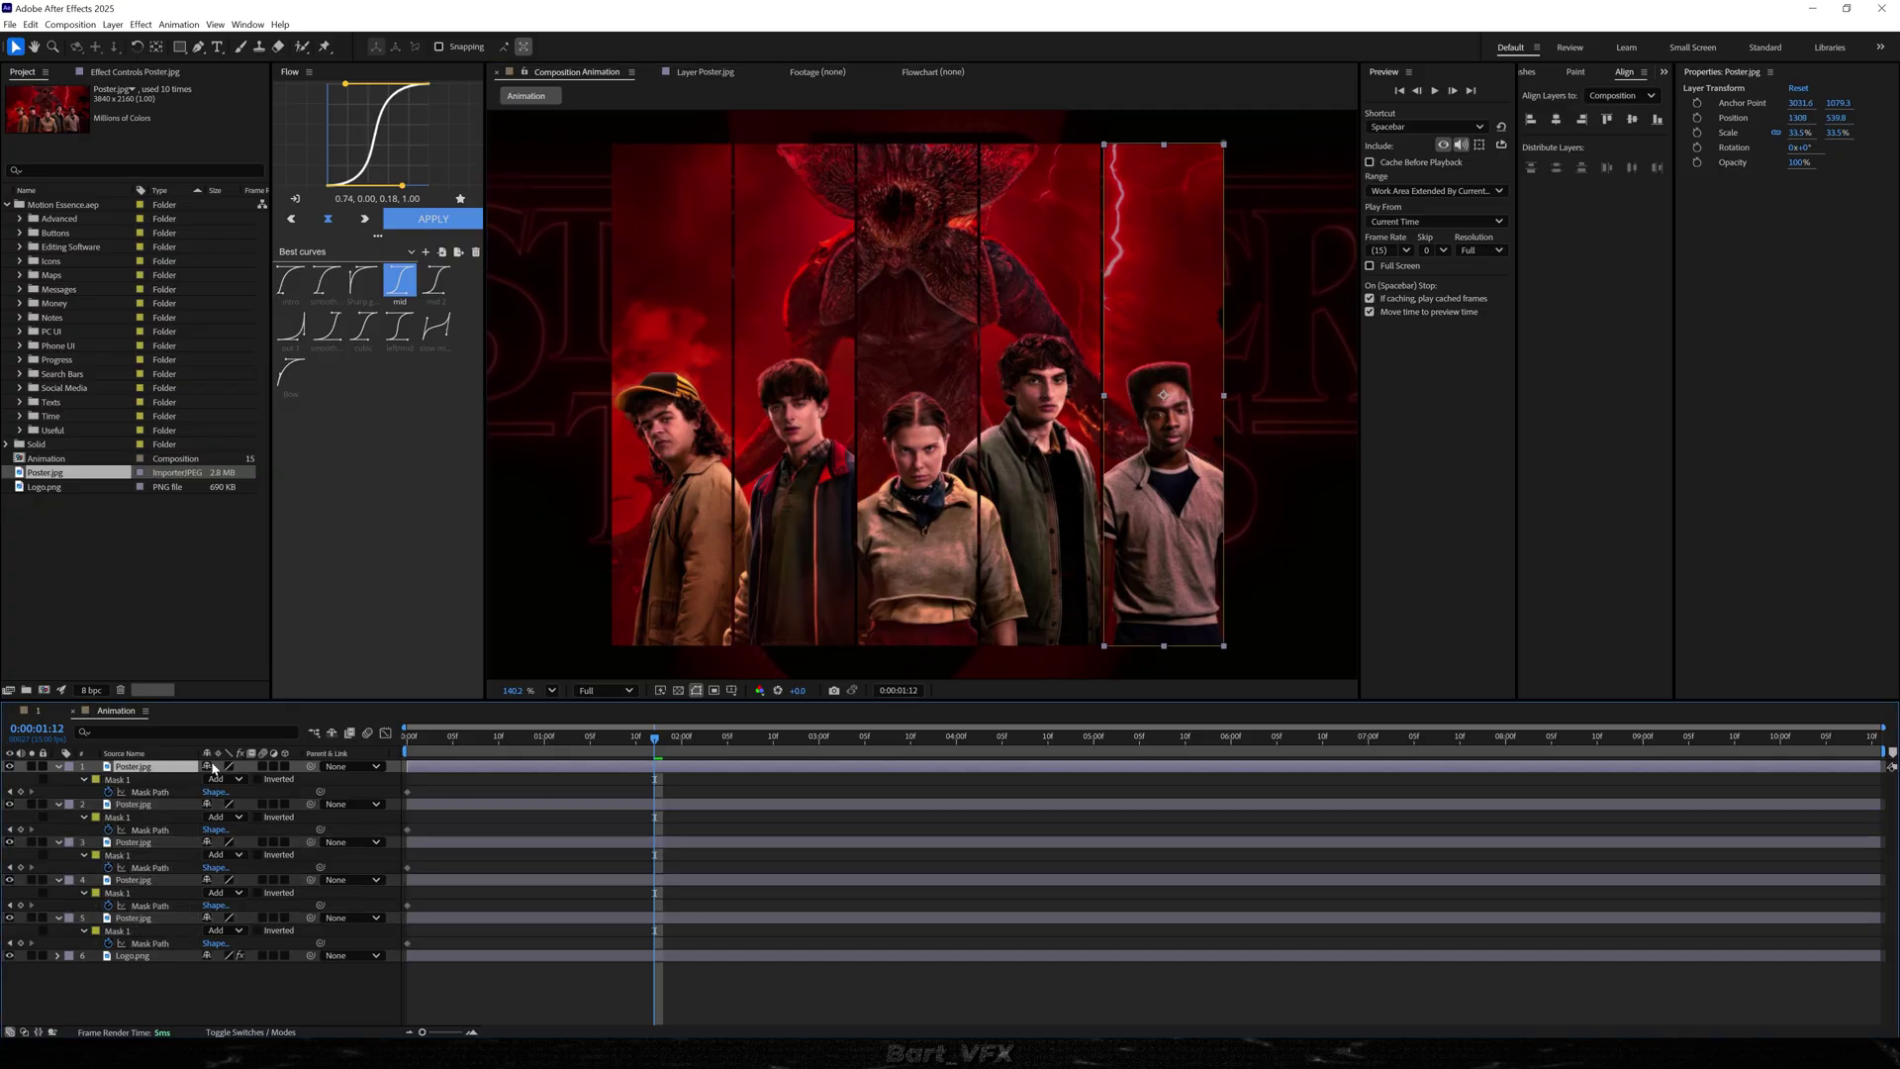
double_click(1224, 146)
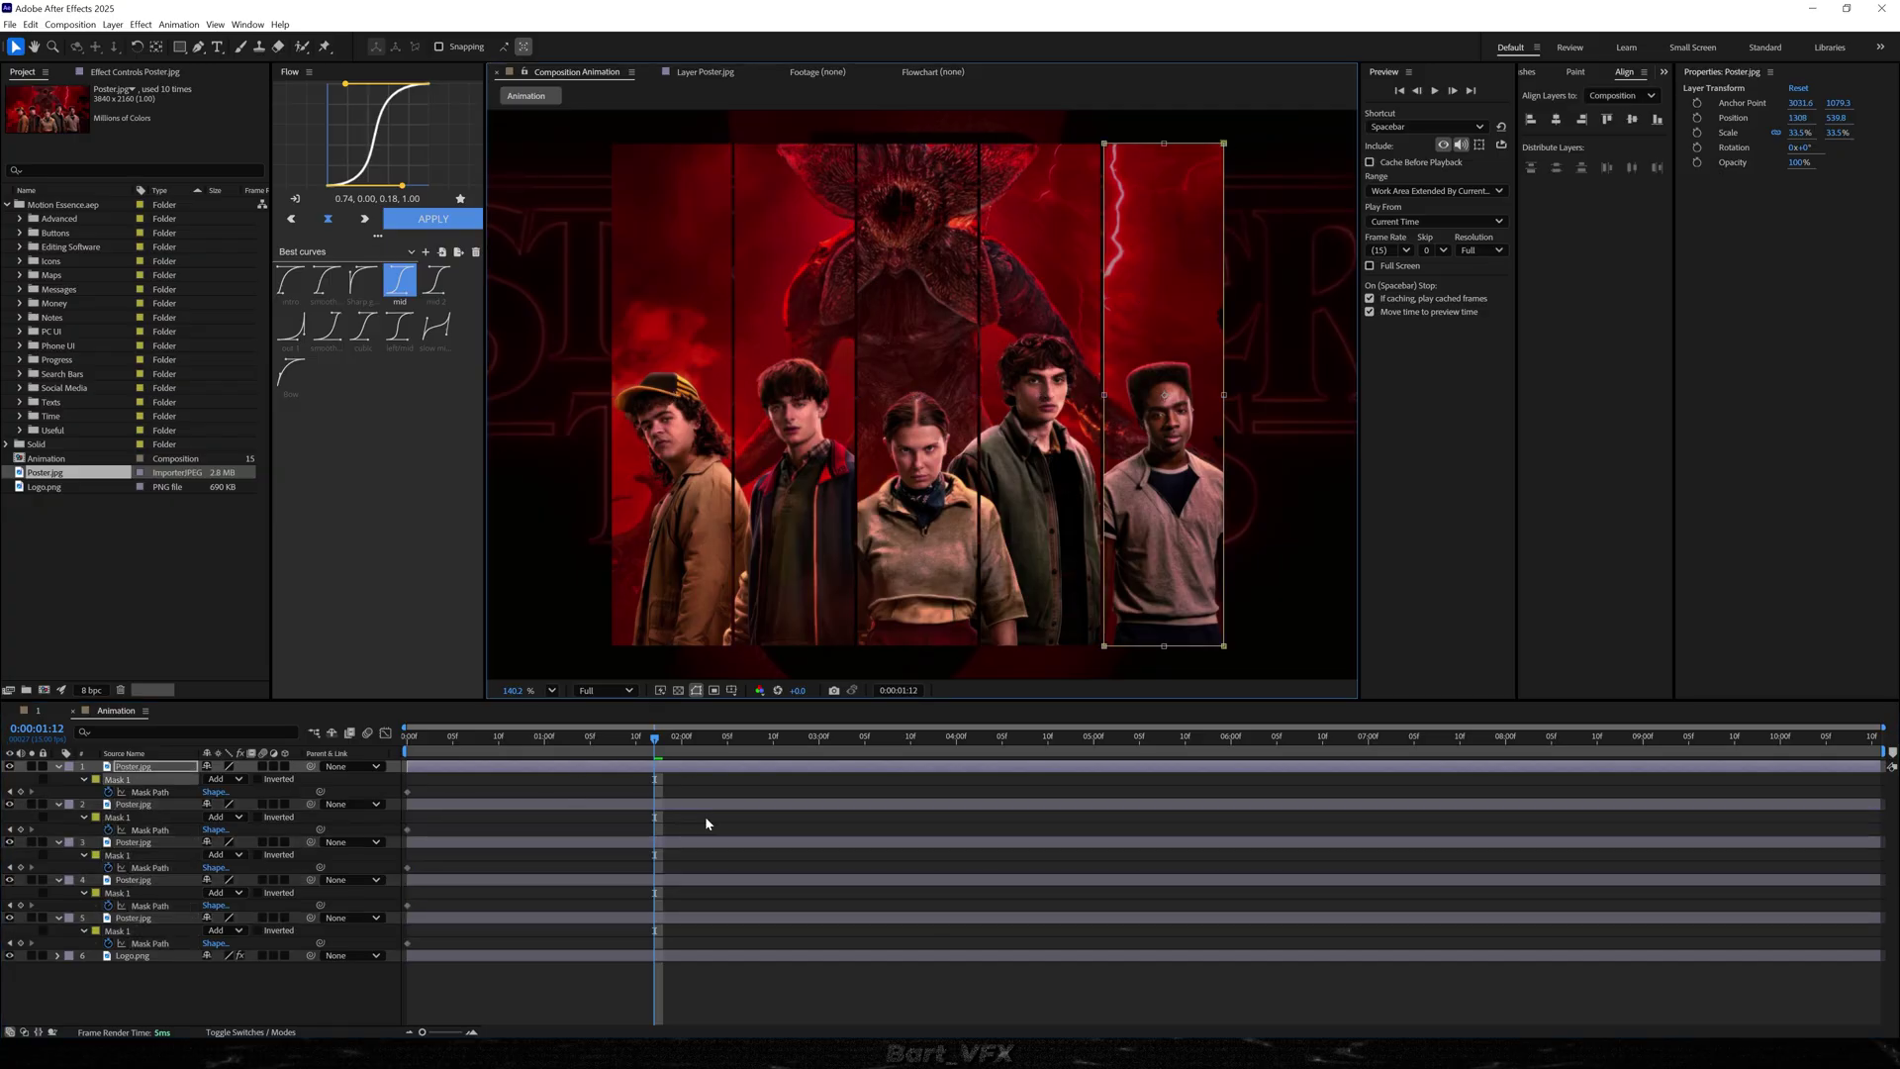
drag(1164, 141, 1158, 351)
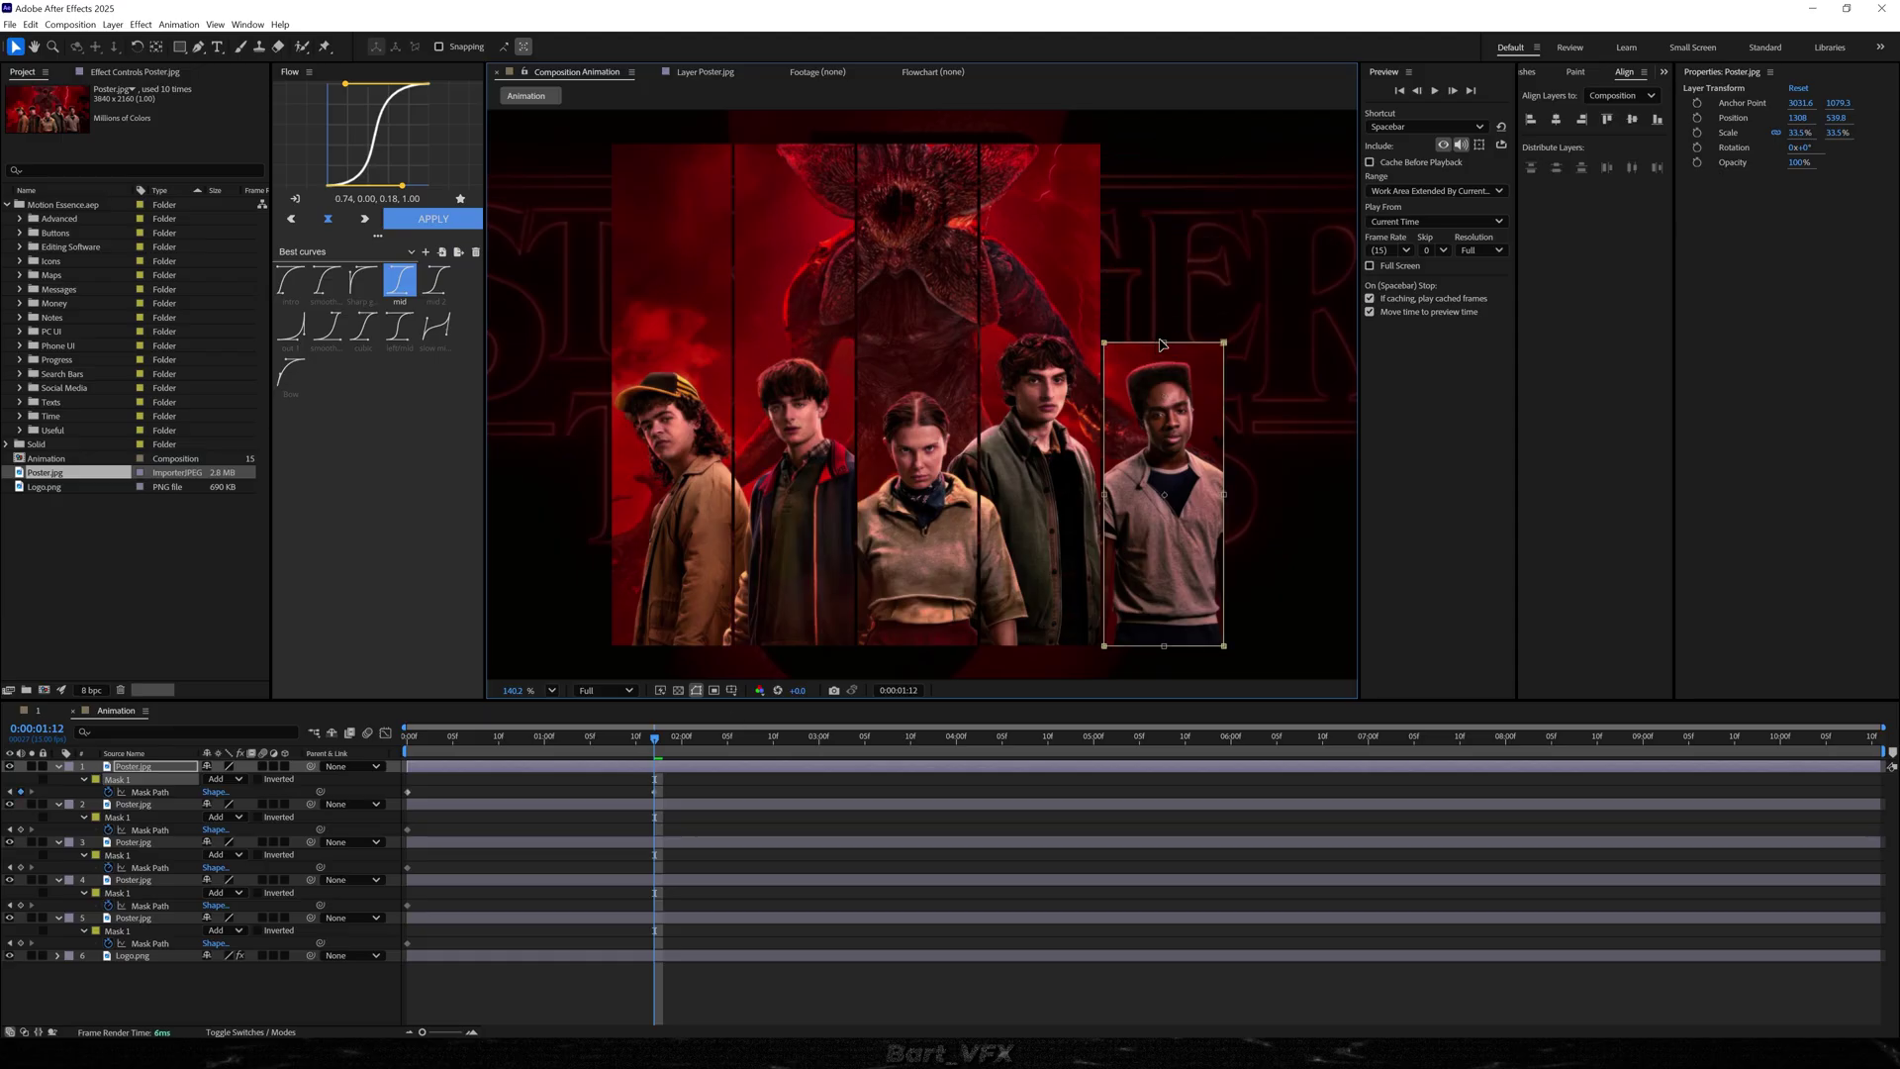
click(132, 820)
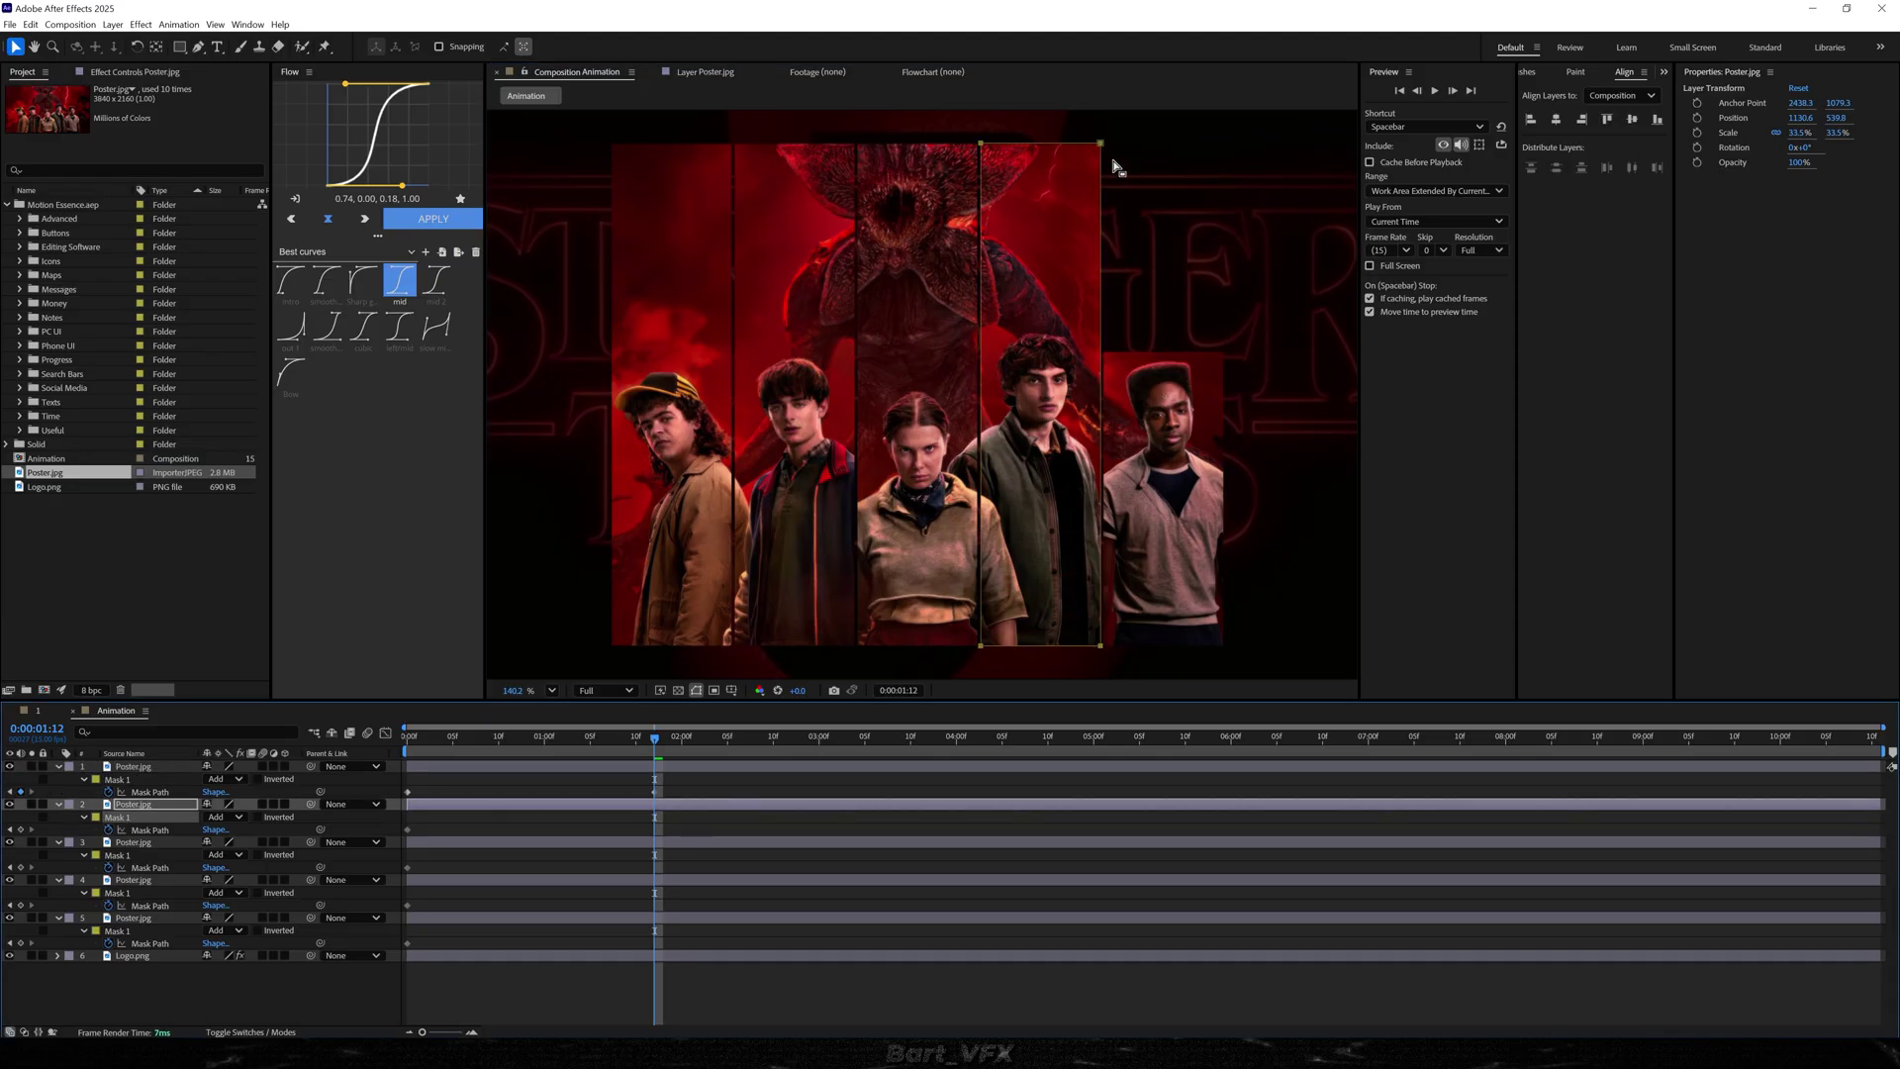
double_click(1034, 146)
drag(1040, 144, 1033, 323)
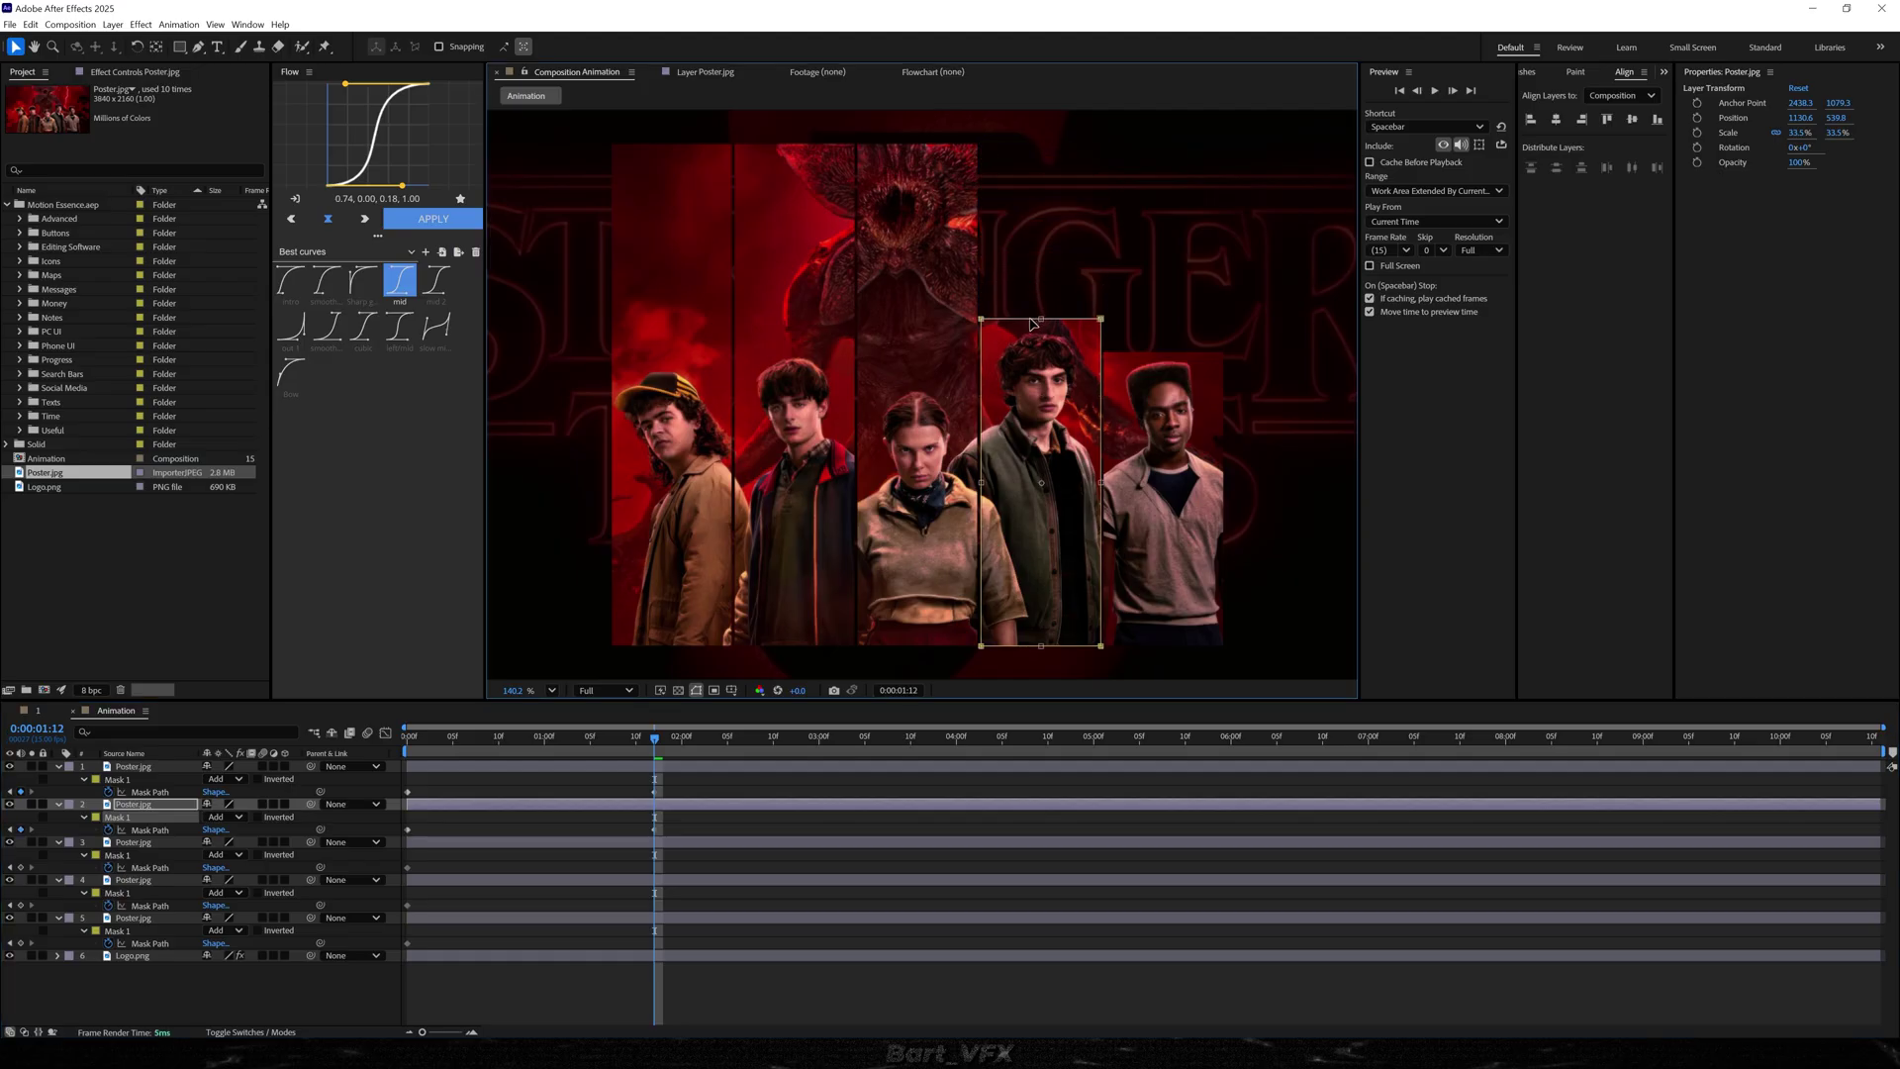
- At 0:00:01:12, lower the mask tops of the middle, second and first poster strips to staggered heights above the heads
click(902, 401)
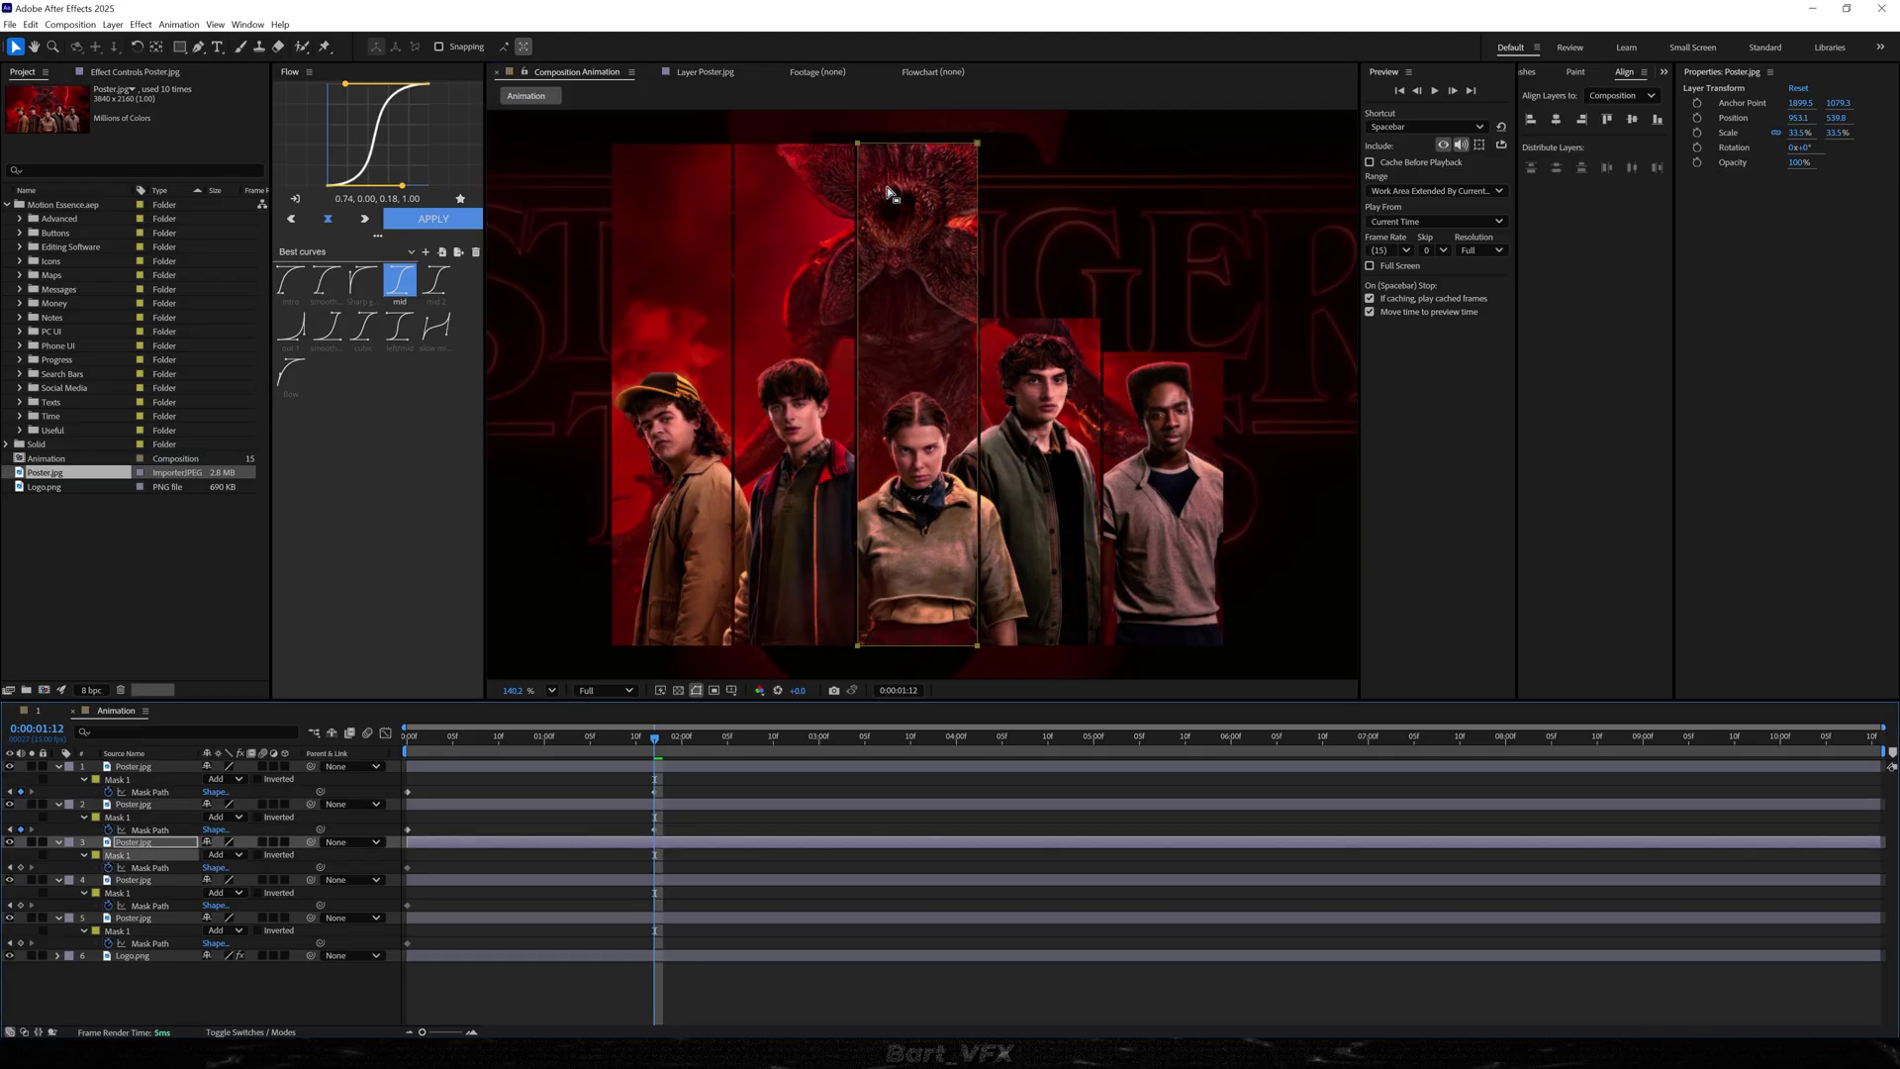
drag(918, 144, 919, 303)
click(857, 150)
double_click(856, 146)
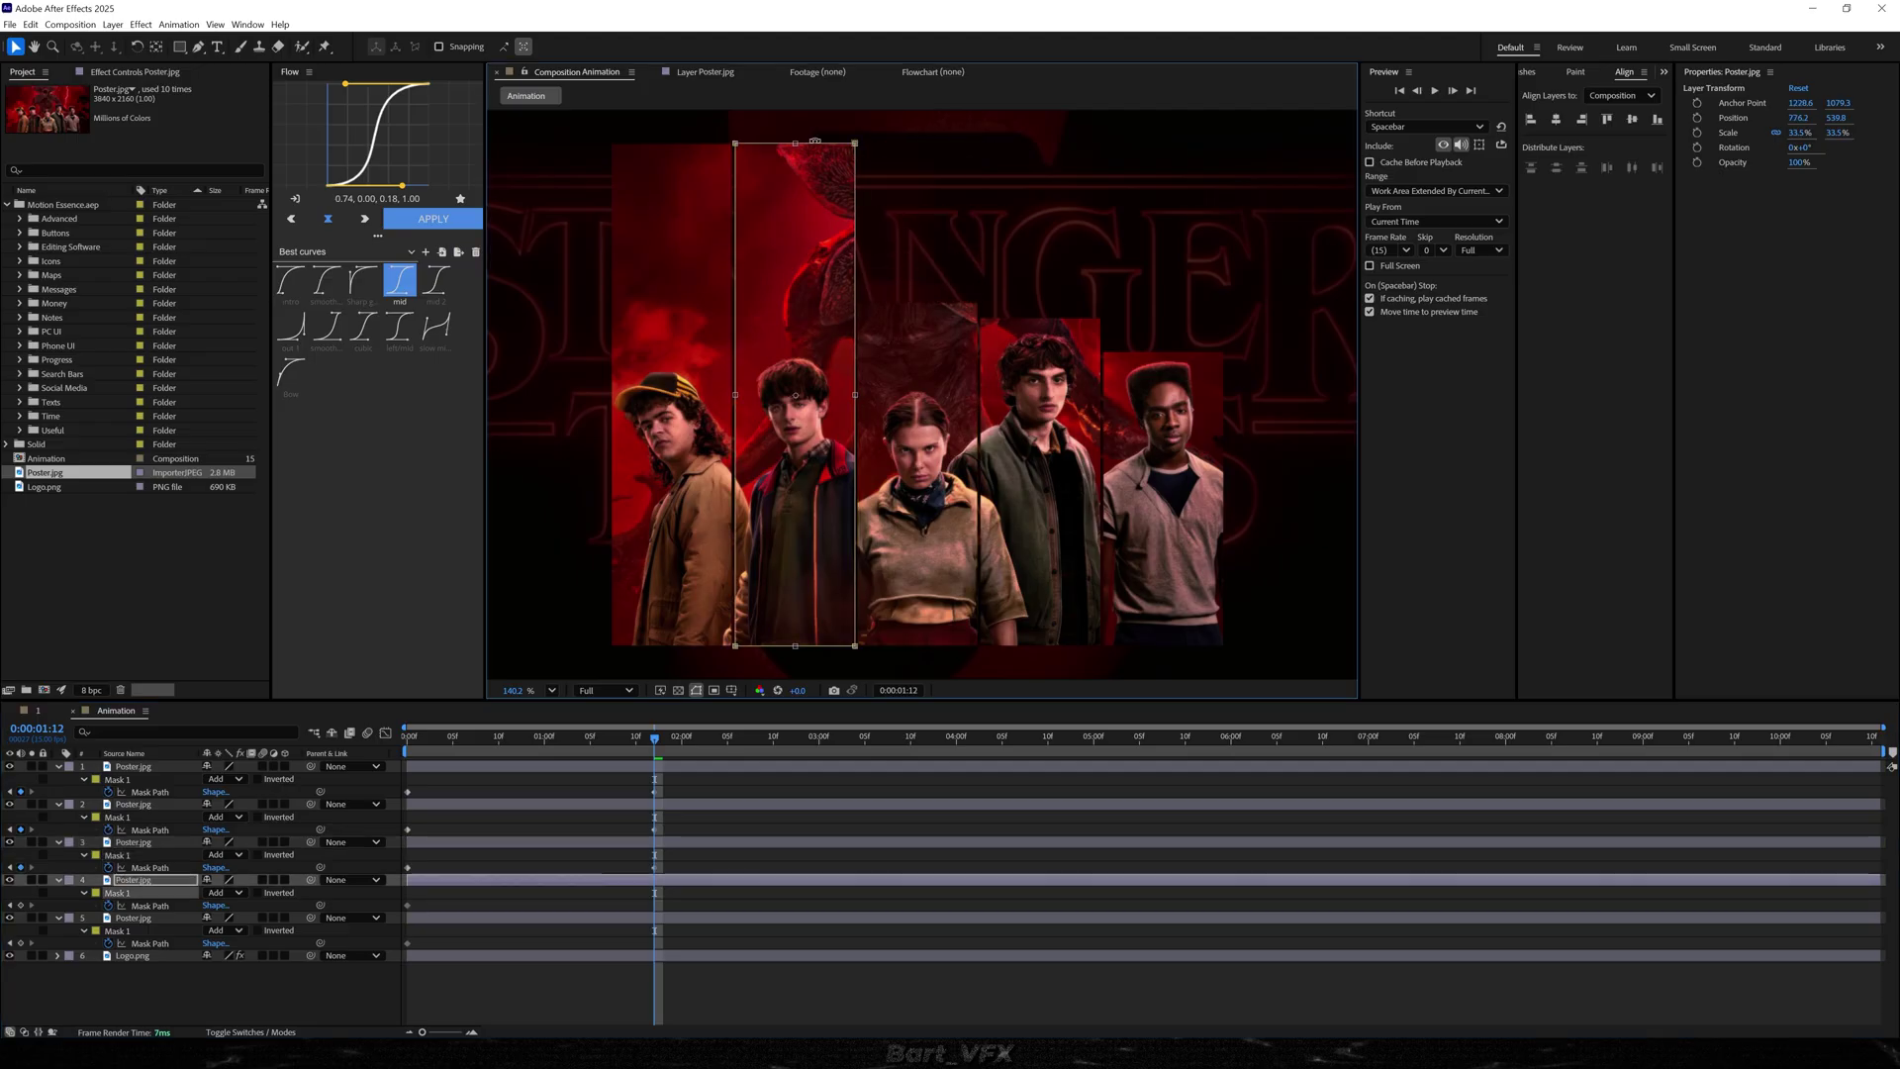
drag(797, 141, 810, 345)
click(661, 144)
drag(661, 144, 645, 361)
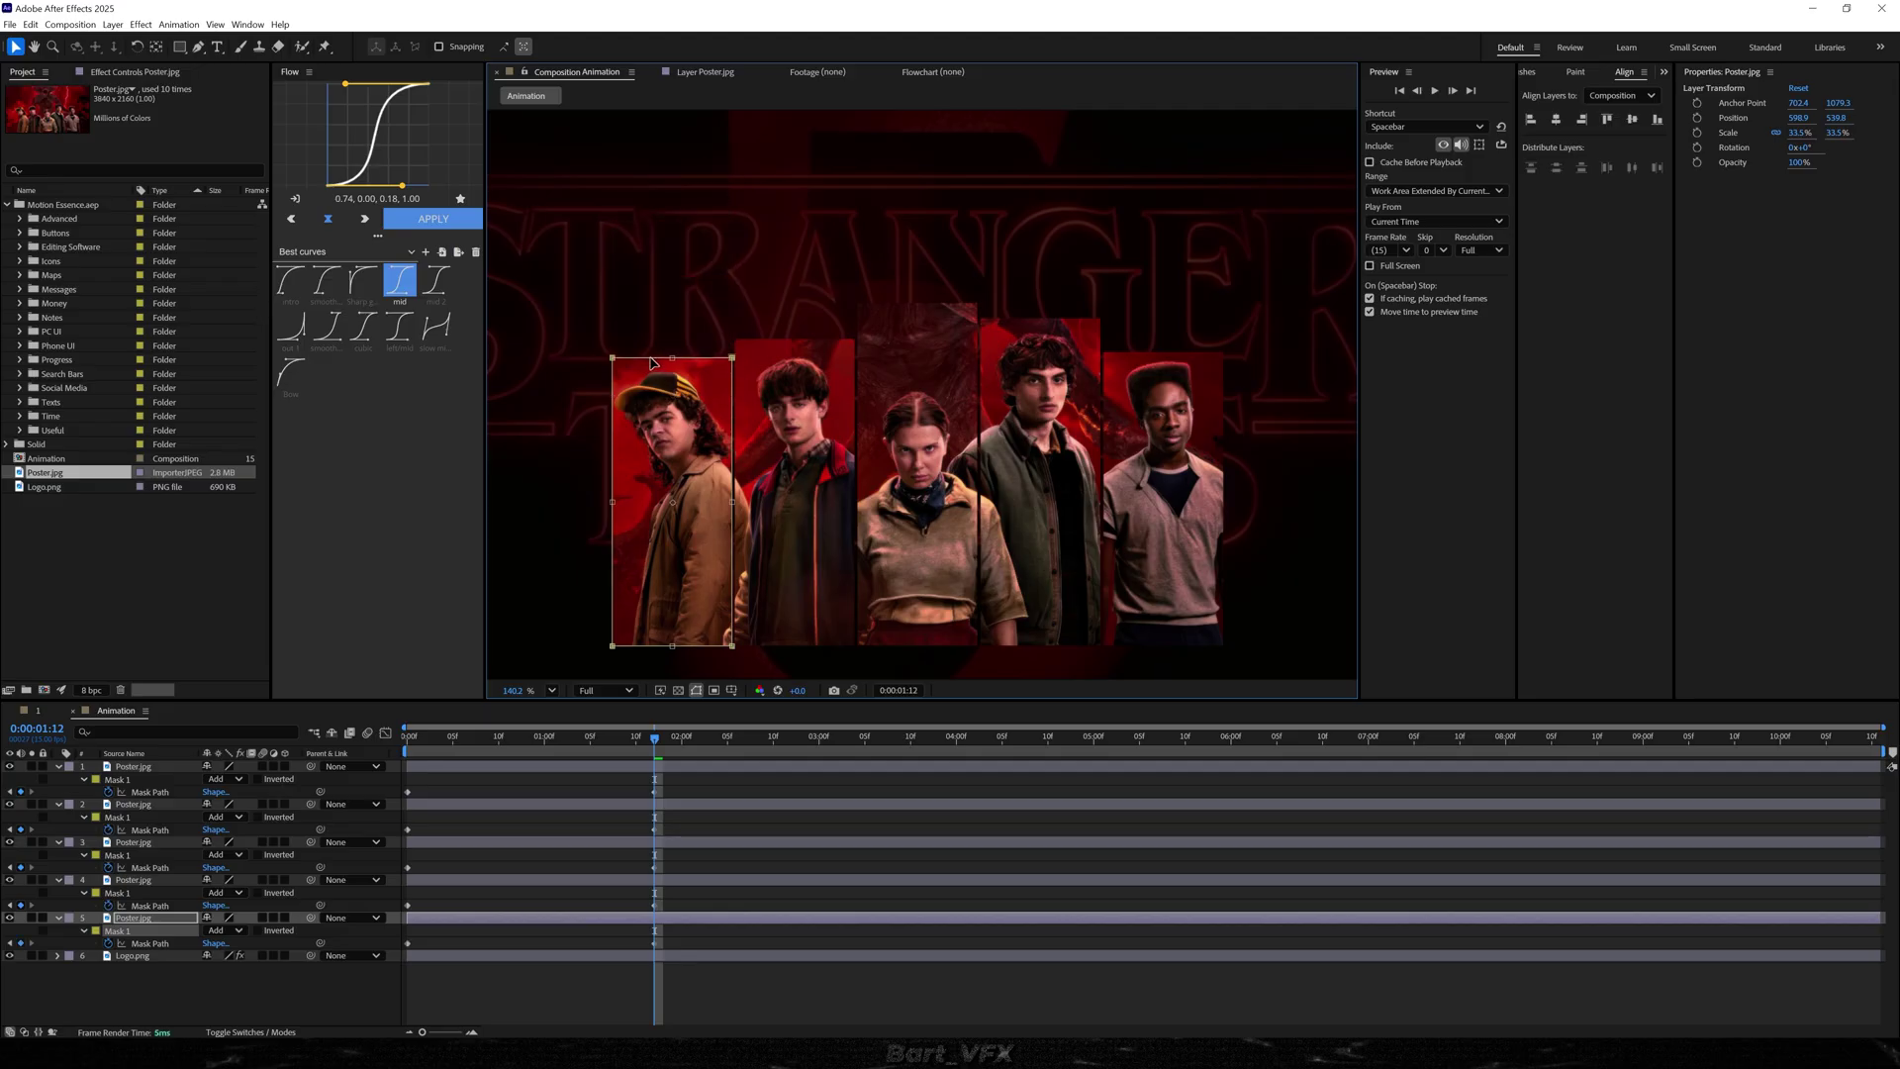
- Preview the mask animation from the start of the timeline and return to 0:00:01:12
scroll(974, 316, down, 3)
click(673, 660)
drag(571, 745, 401, 745)
key(space)
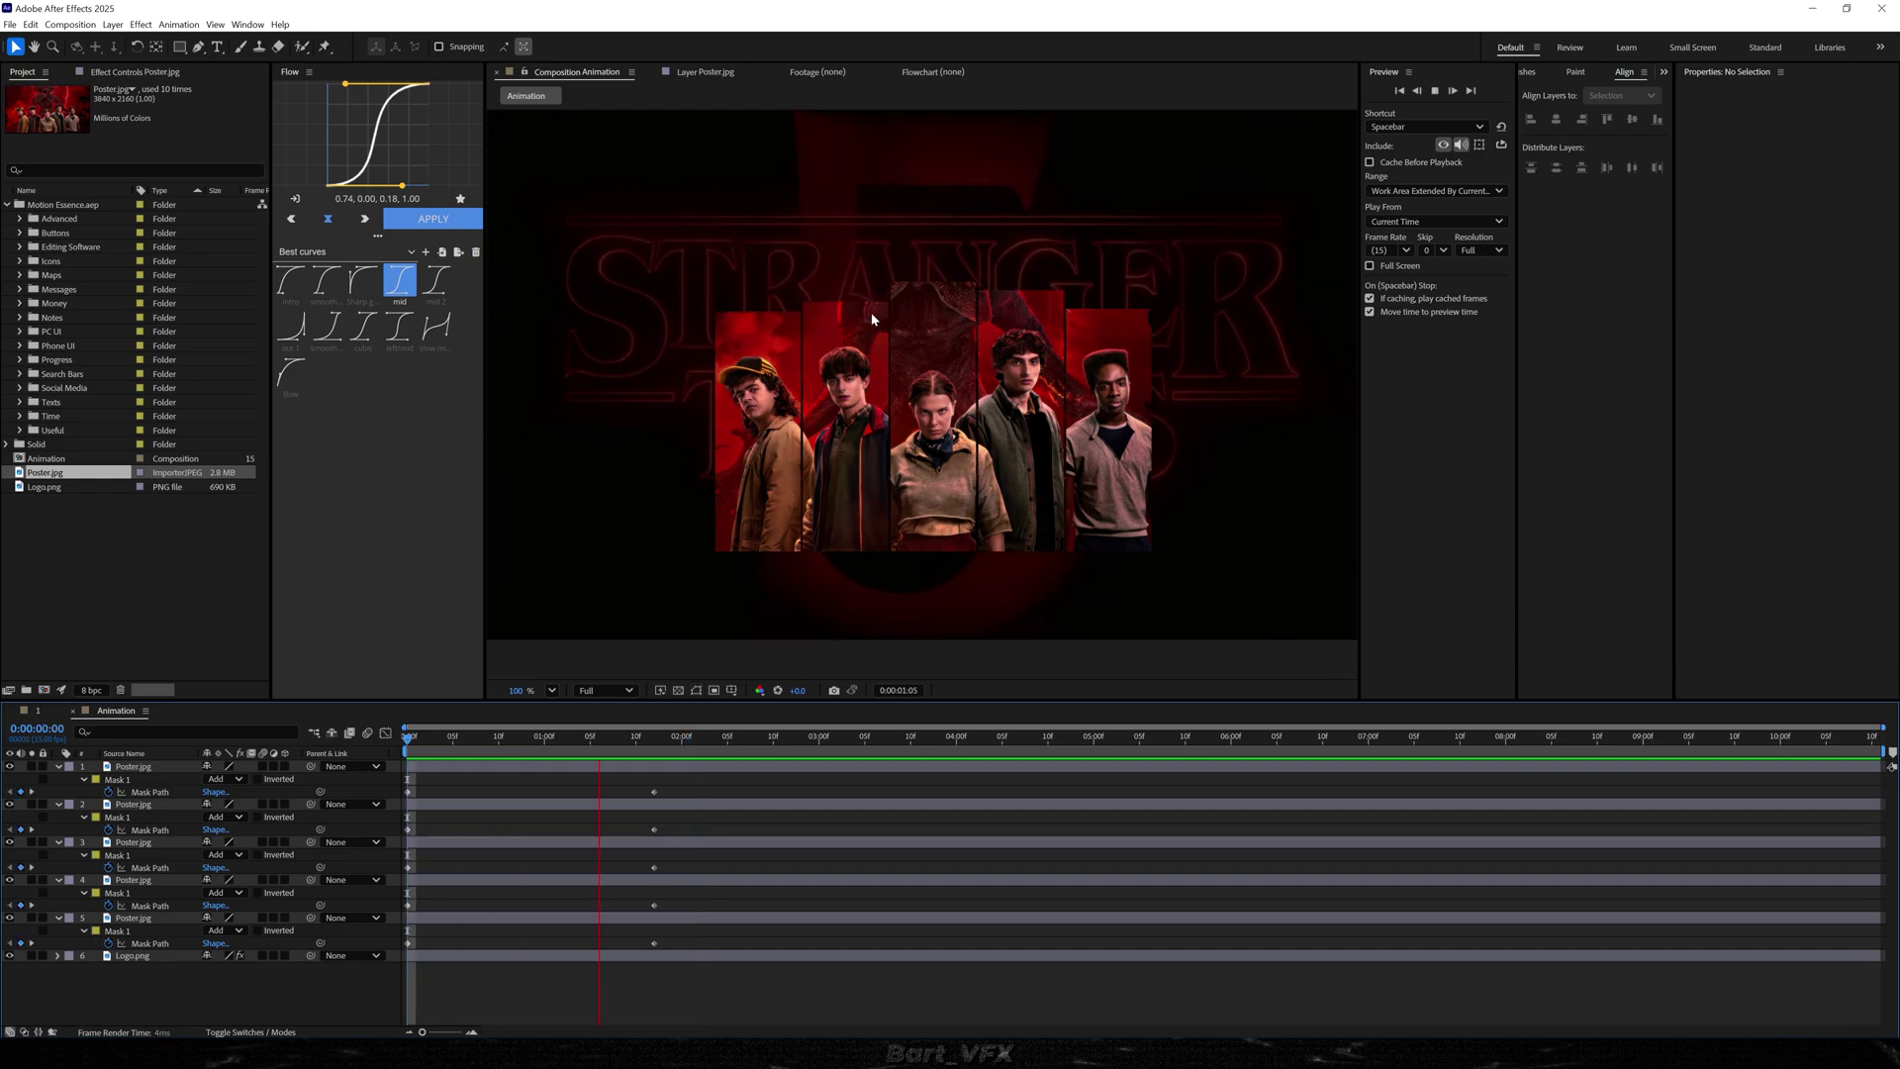
drag(455, 734, 655, 734)
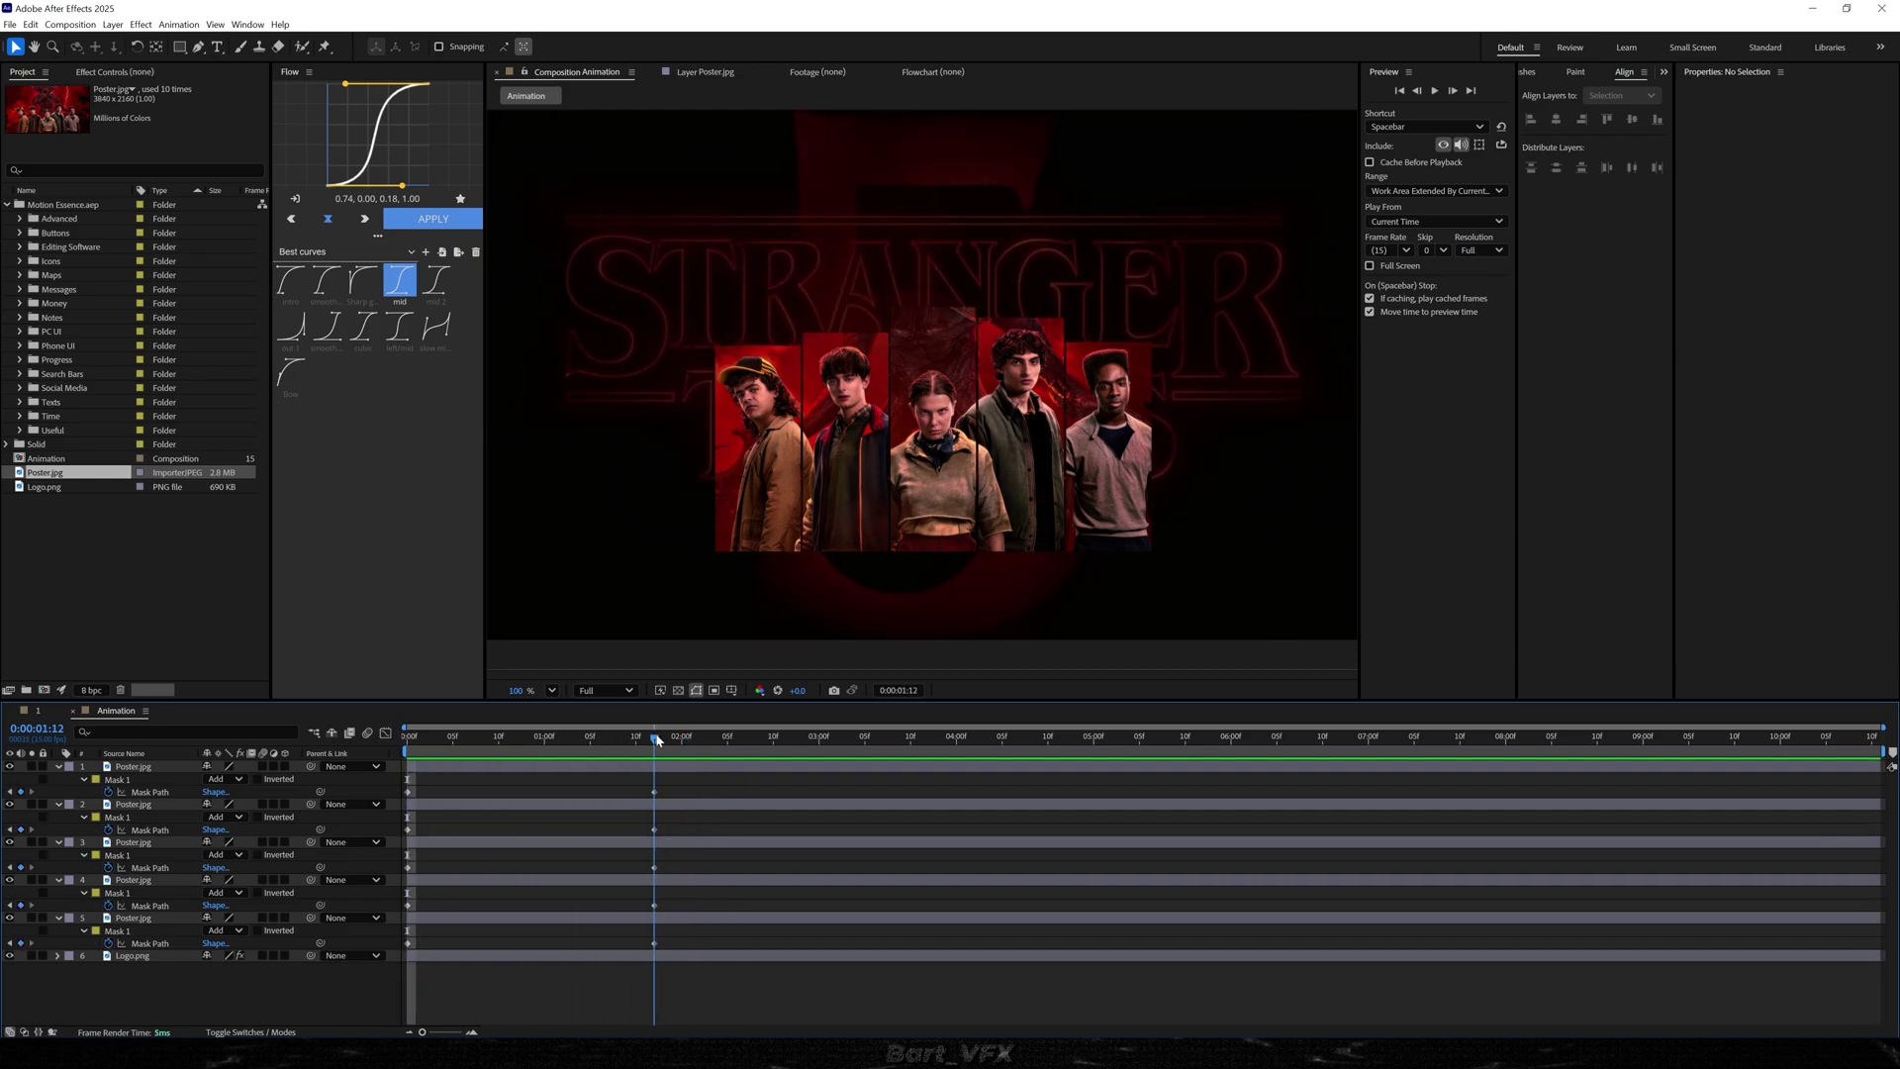
- Add Position keyframes to all five poster layers at 0:00:01:12
click(175, 768)
shift+click(145, 918)
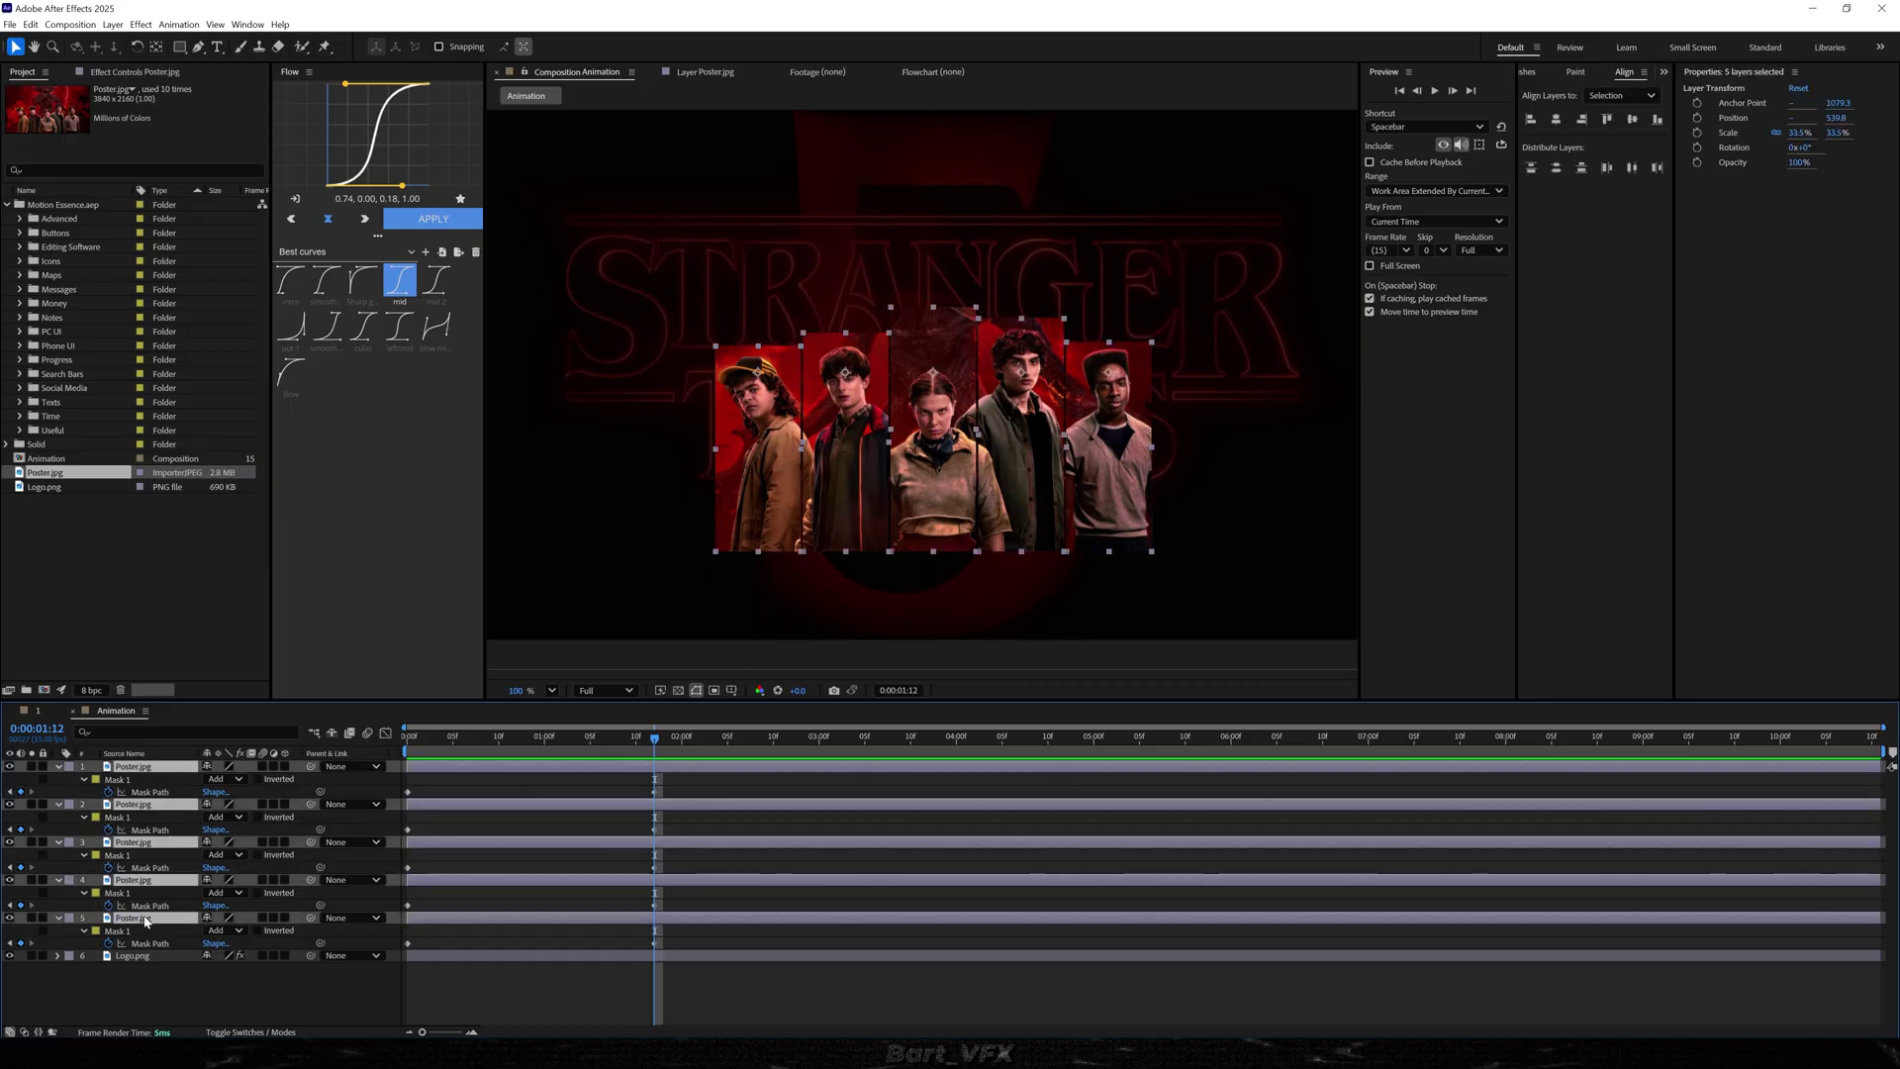
key(p)
click(96, 780)
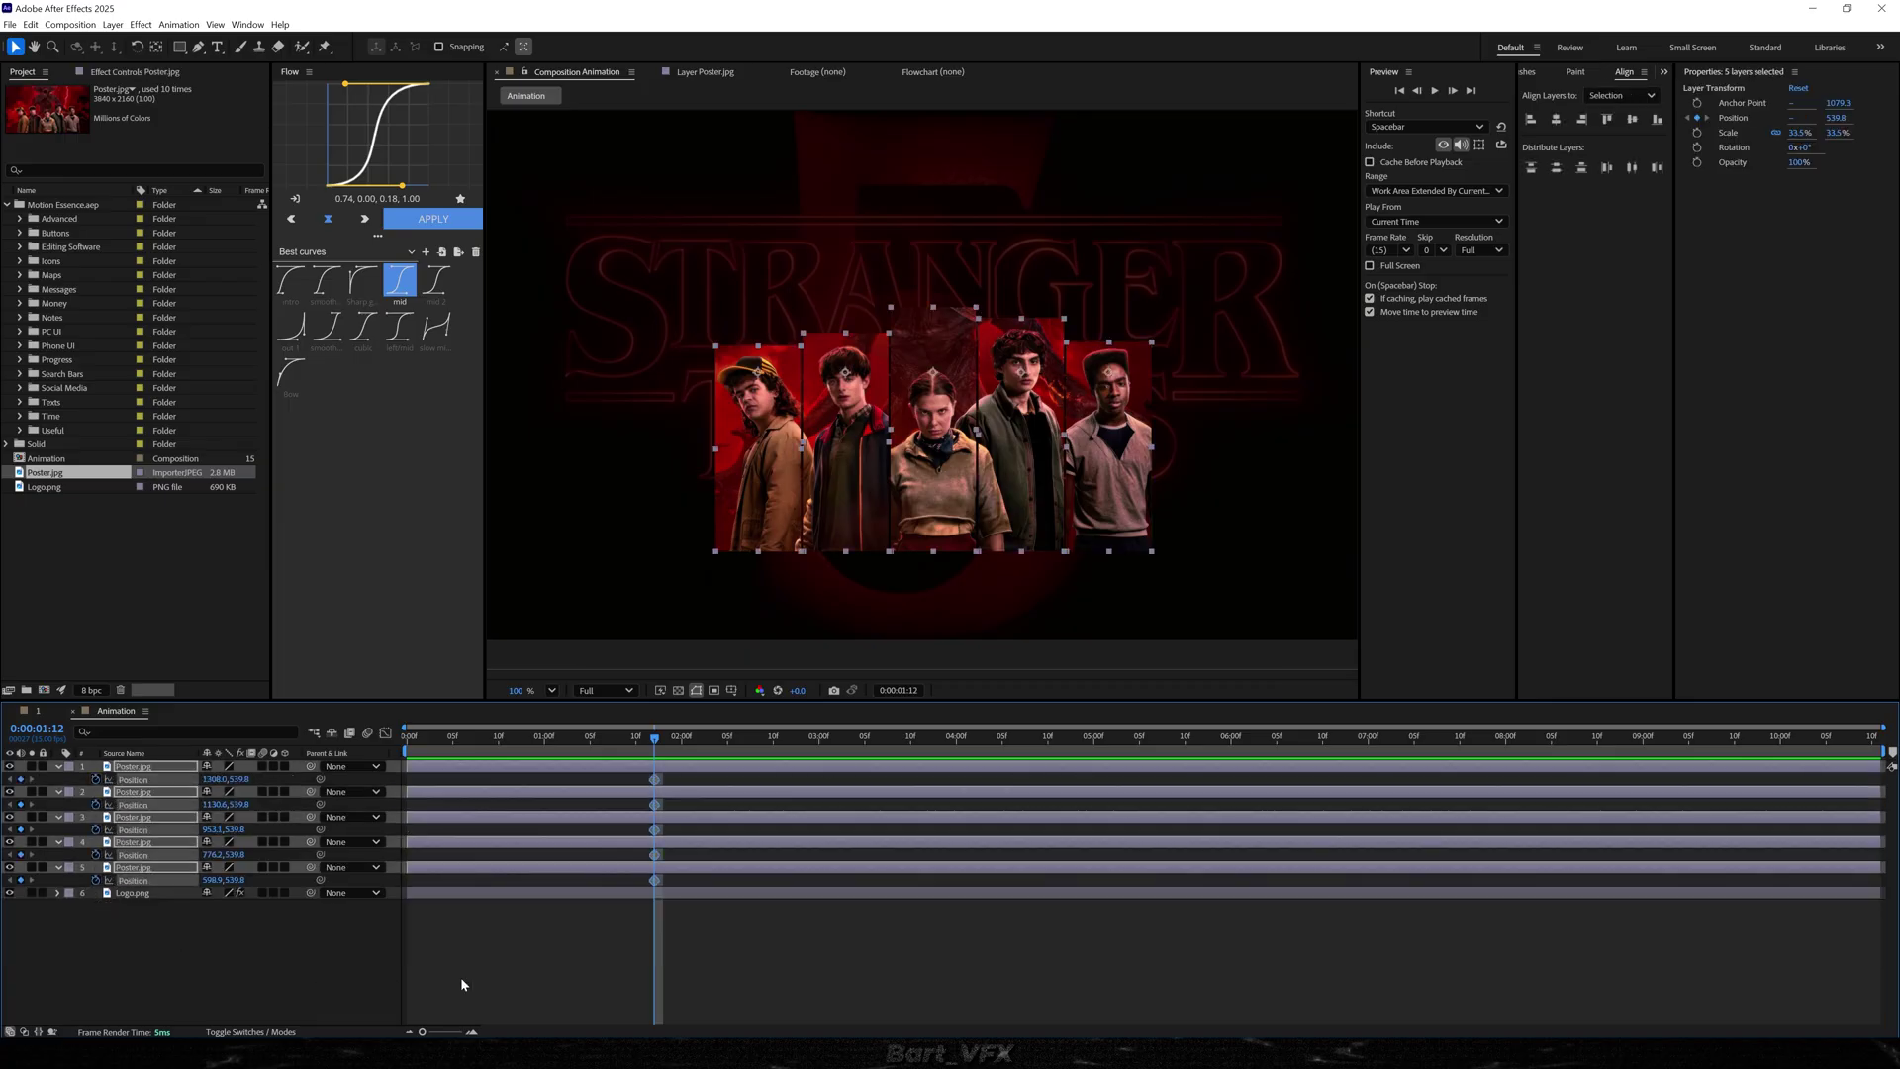
click(724, 955)
- At the start of the timeline, move the first, third and fifth poster strips straight down below the frame
key(Home)
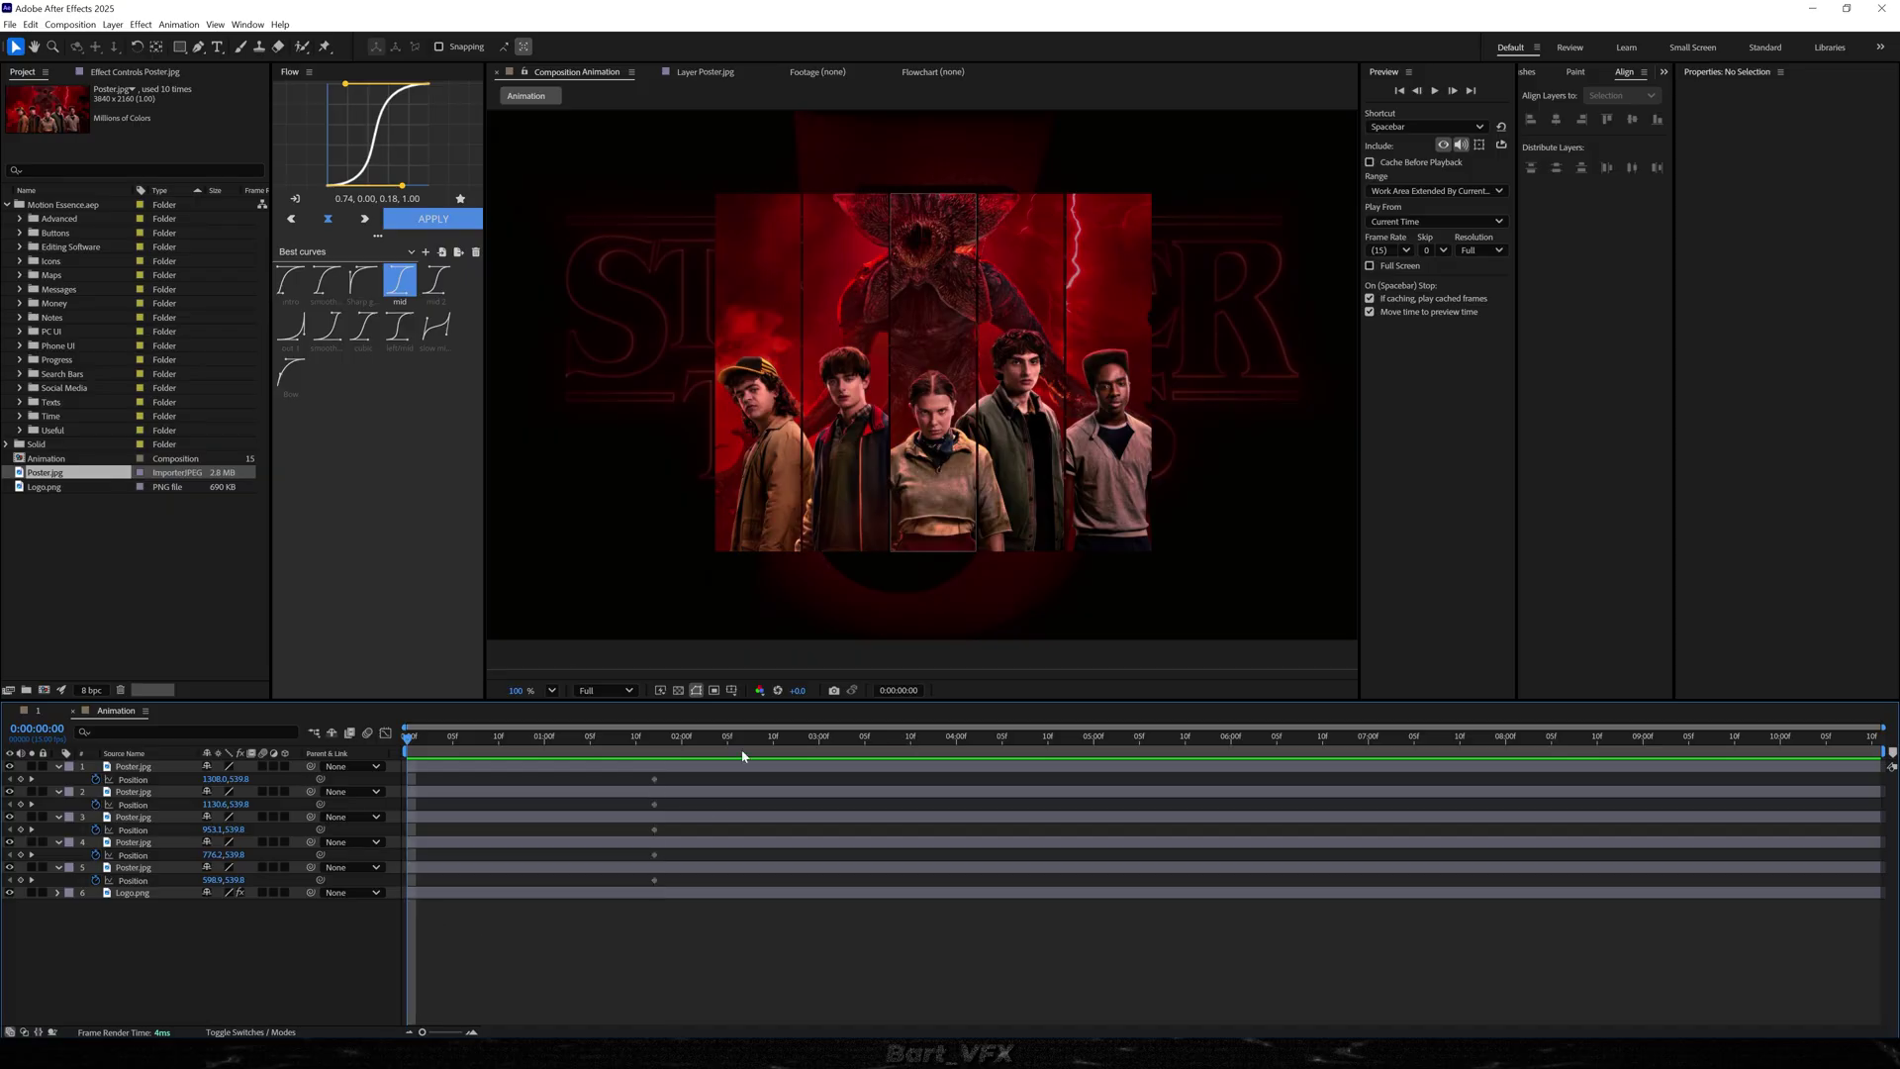
click(1107, 420)
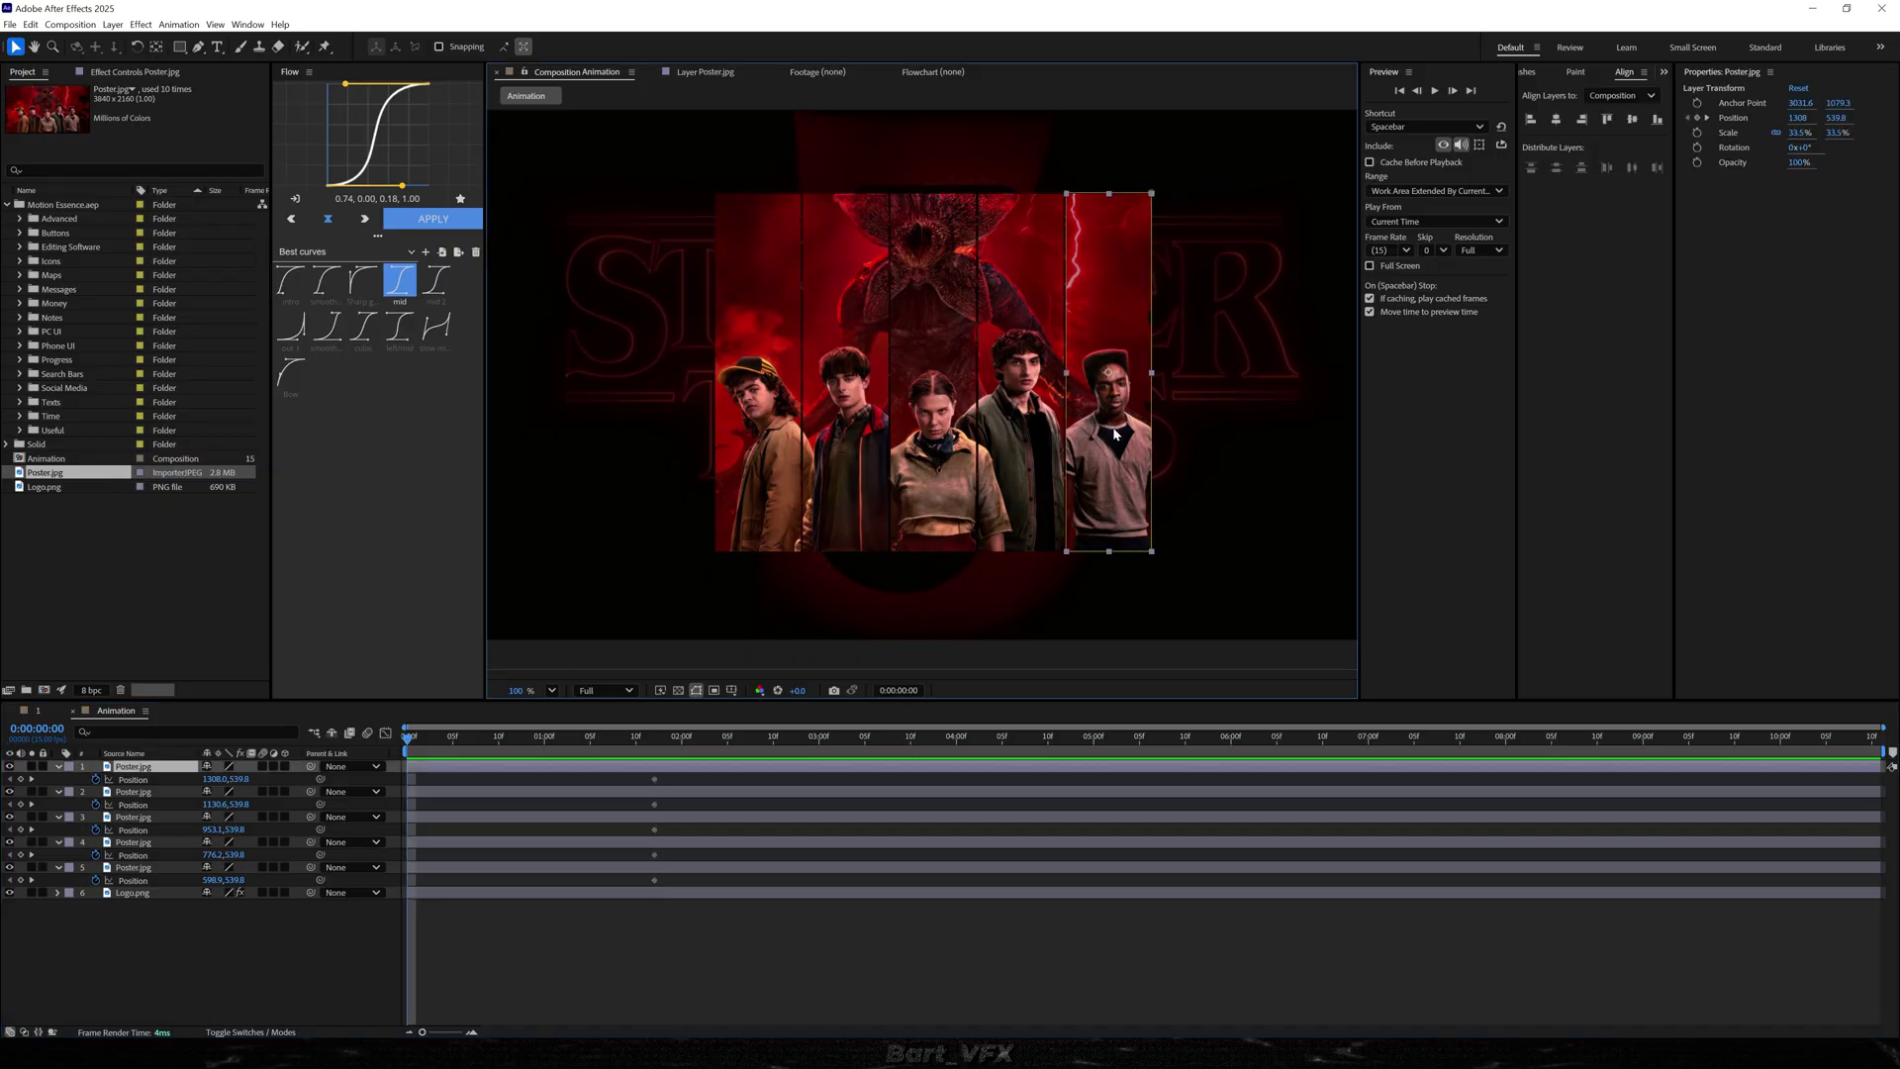
shift+click(935, 447)
shift+click(767, 432)
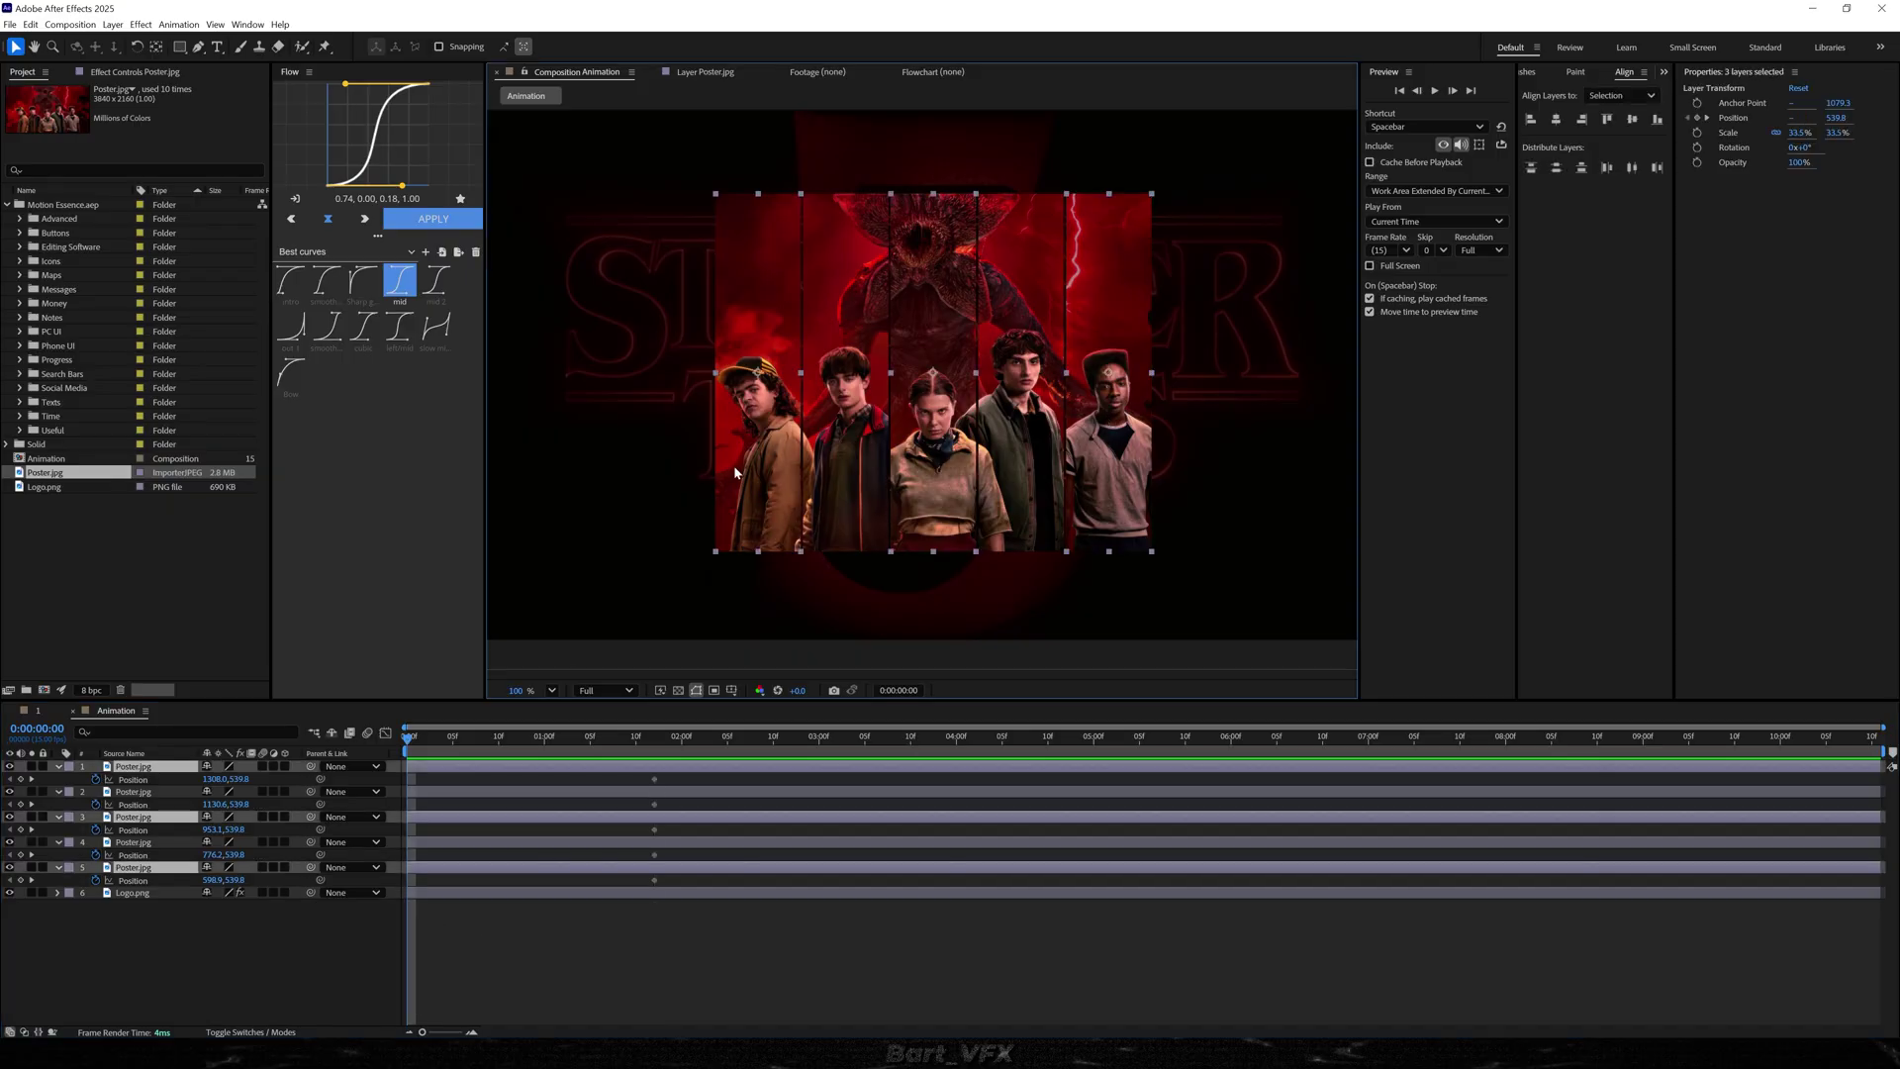
drag(924, 510, 921, 931)
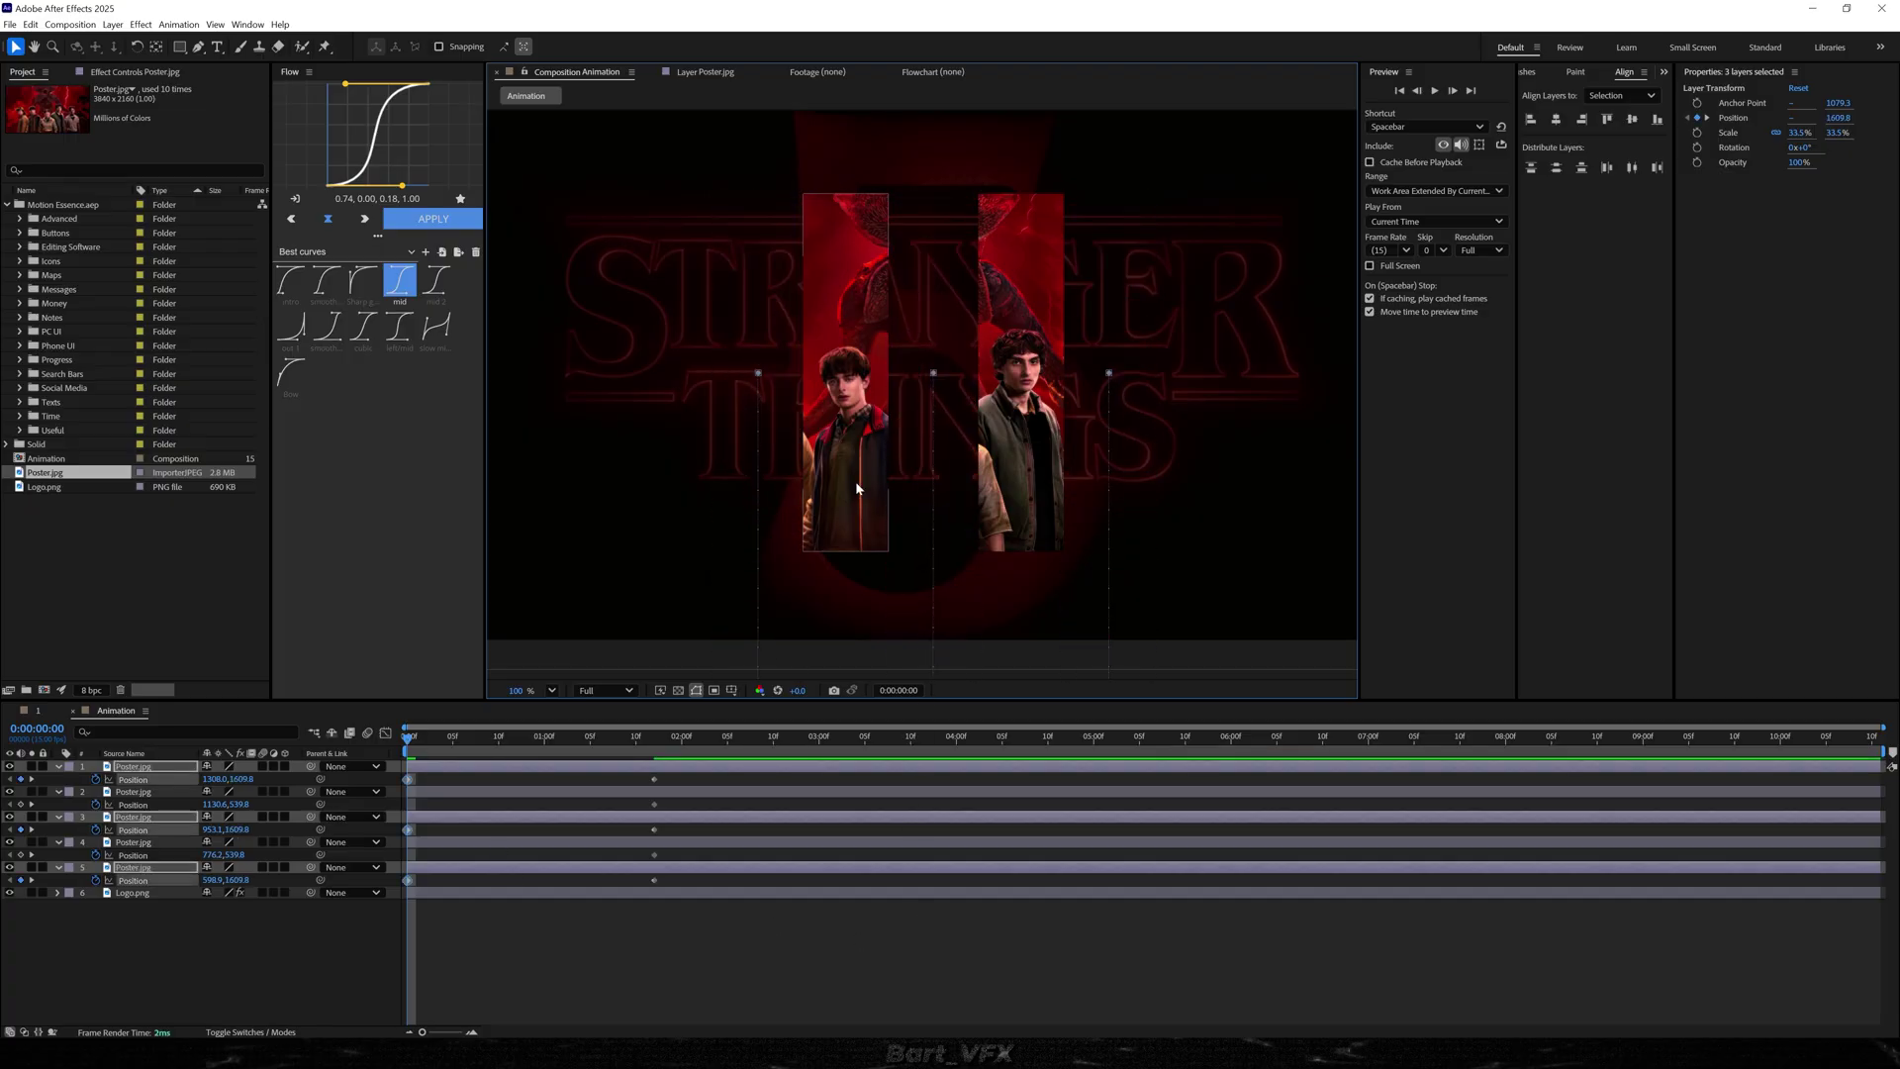
- At the start of the timeline, move the second and fourth poster strips straight up above the frame
click(860, 399)
shift+click(1014, 423)
drag(834, 468, 818, 38)
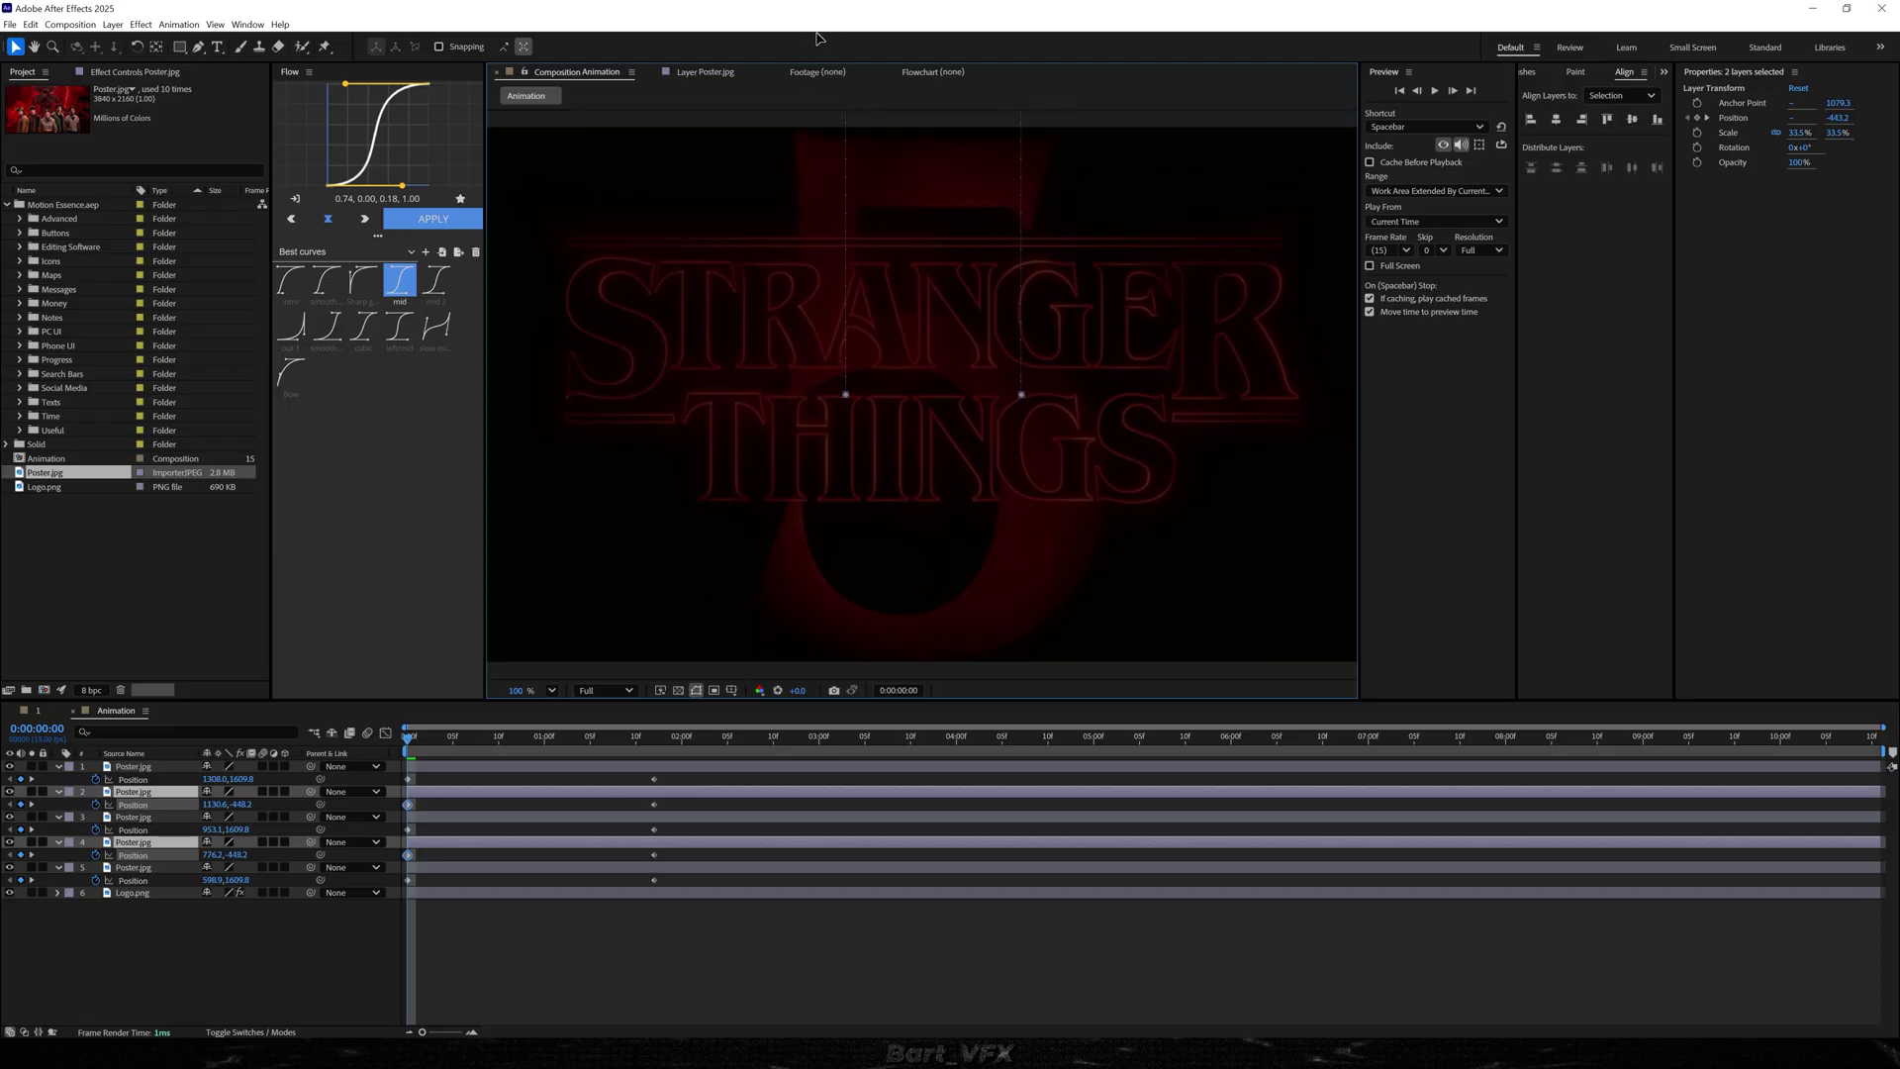
- Easy-ease all Position keyframes, shape their speed curve into a fast start with a long slow finish, and preview the movement
drag(669, 776, 365, 893)
key(F9)
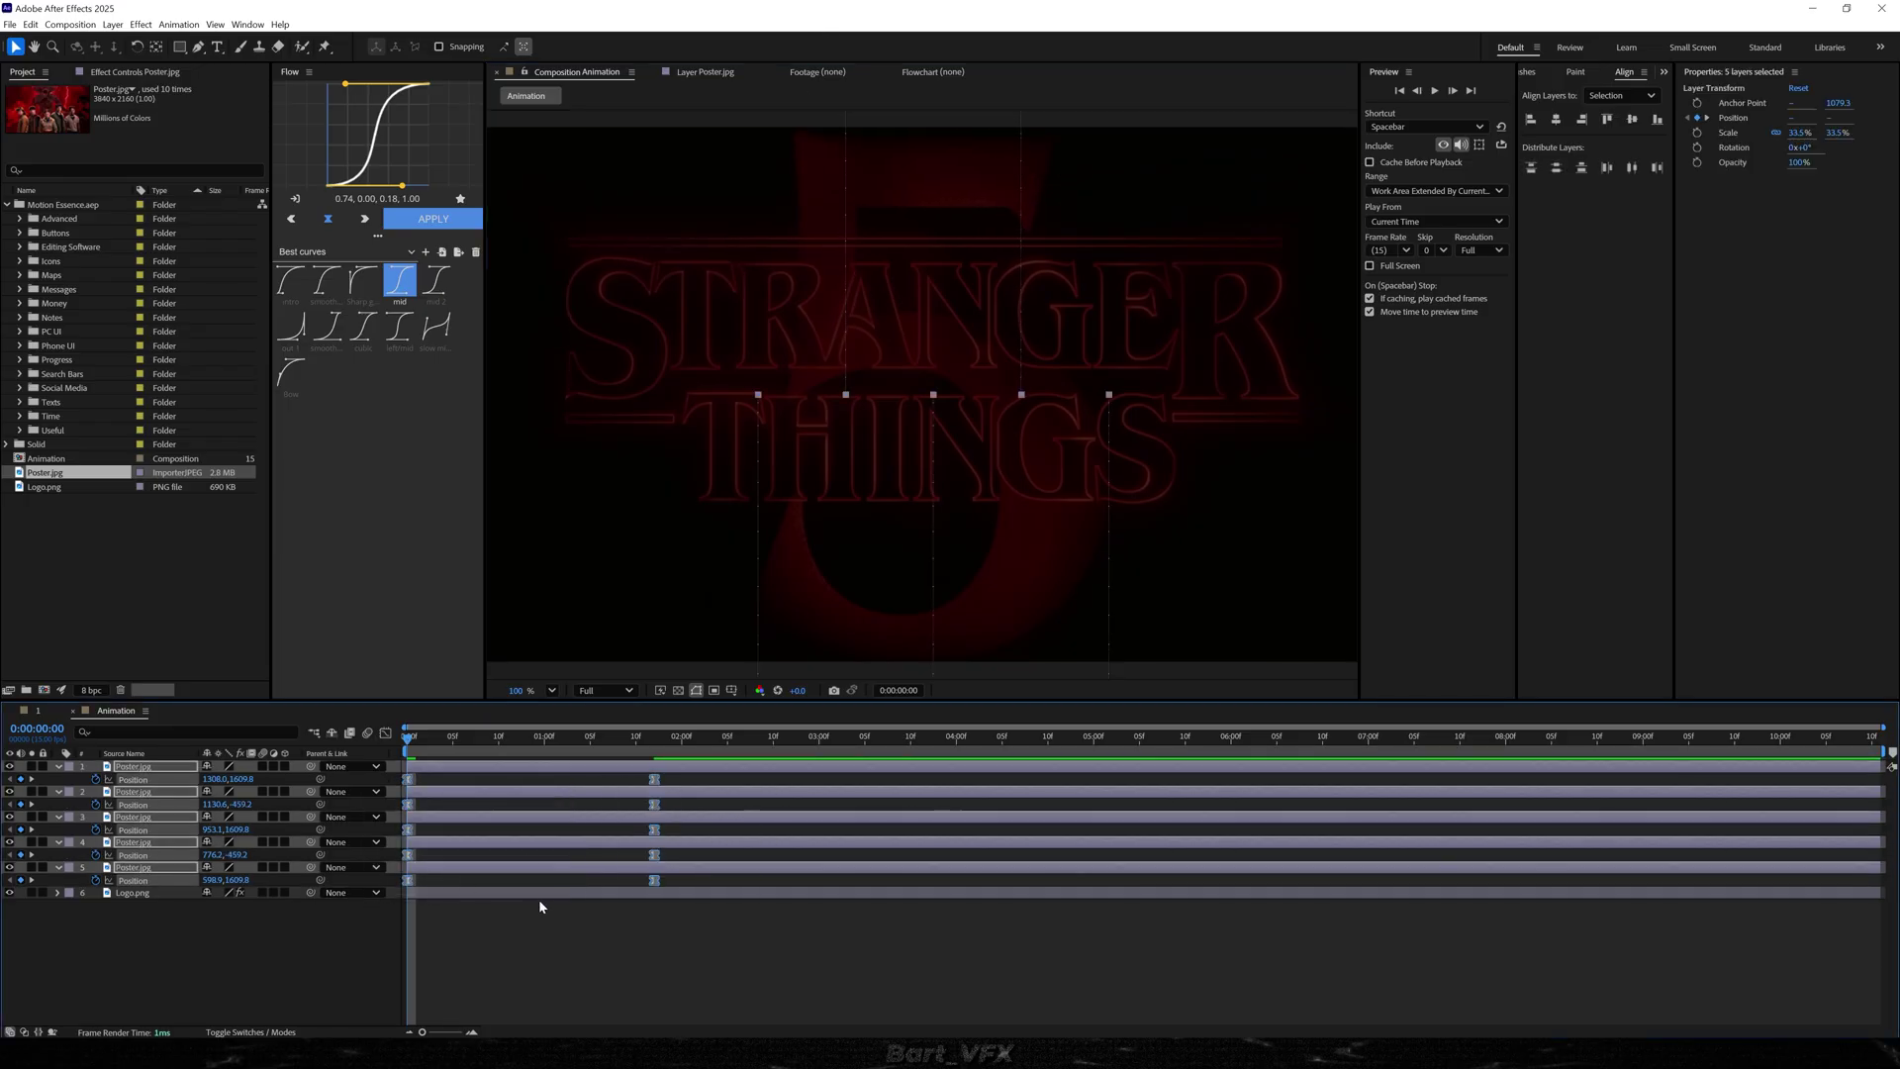
click(385, 733)
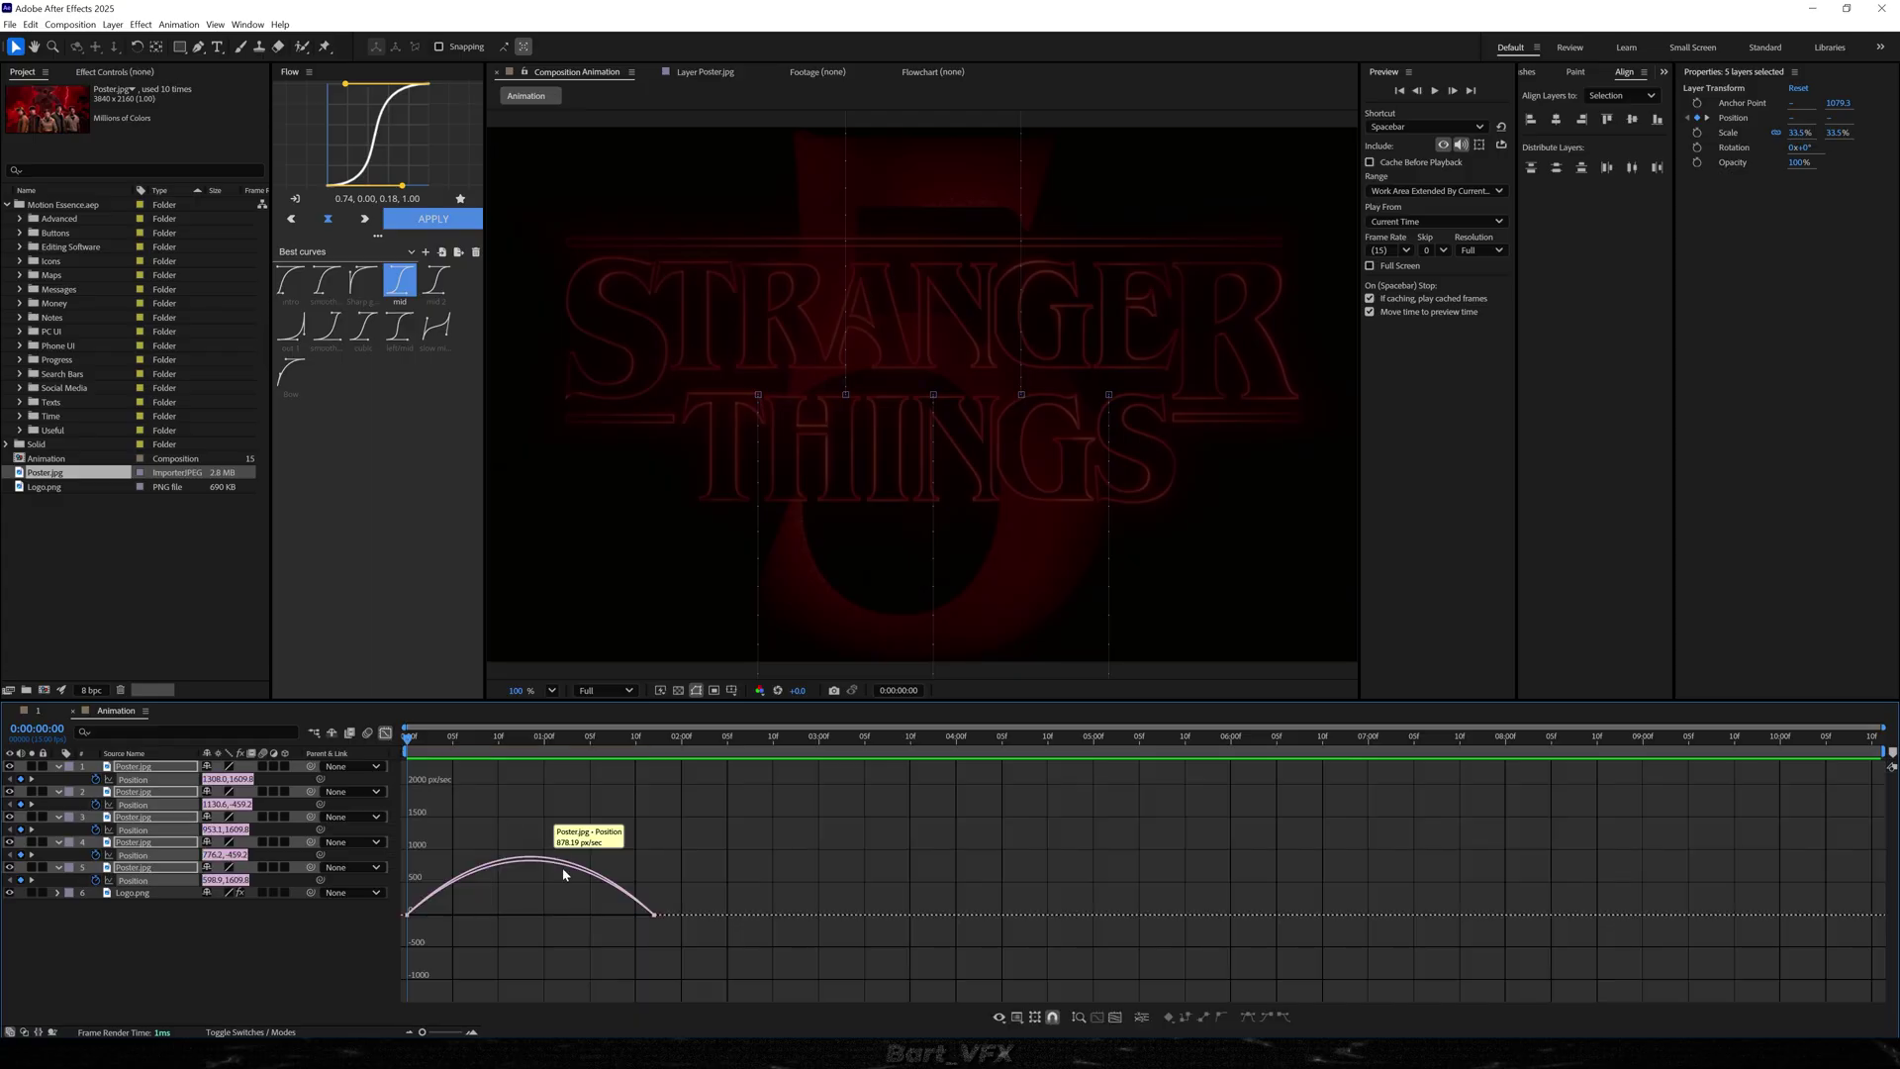
drag(678, 894, 426, 920)
key(space)
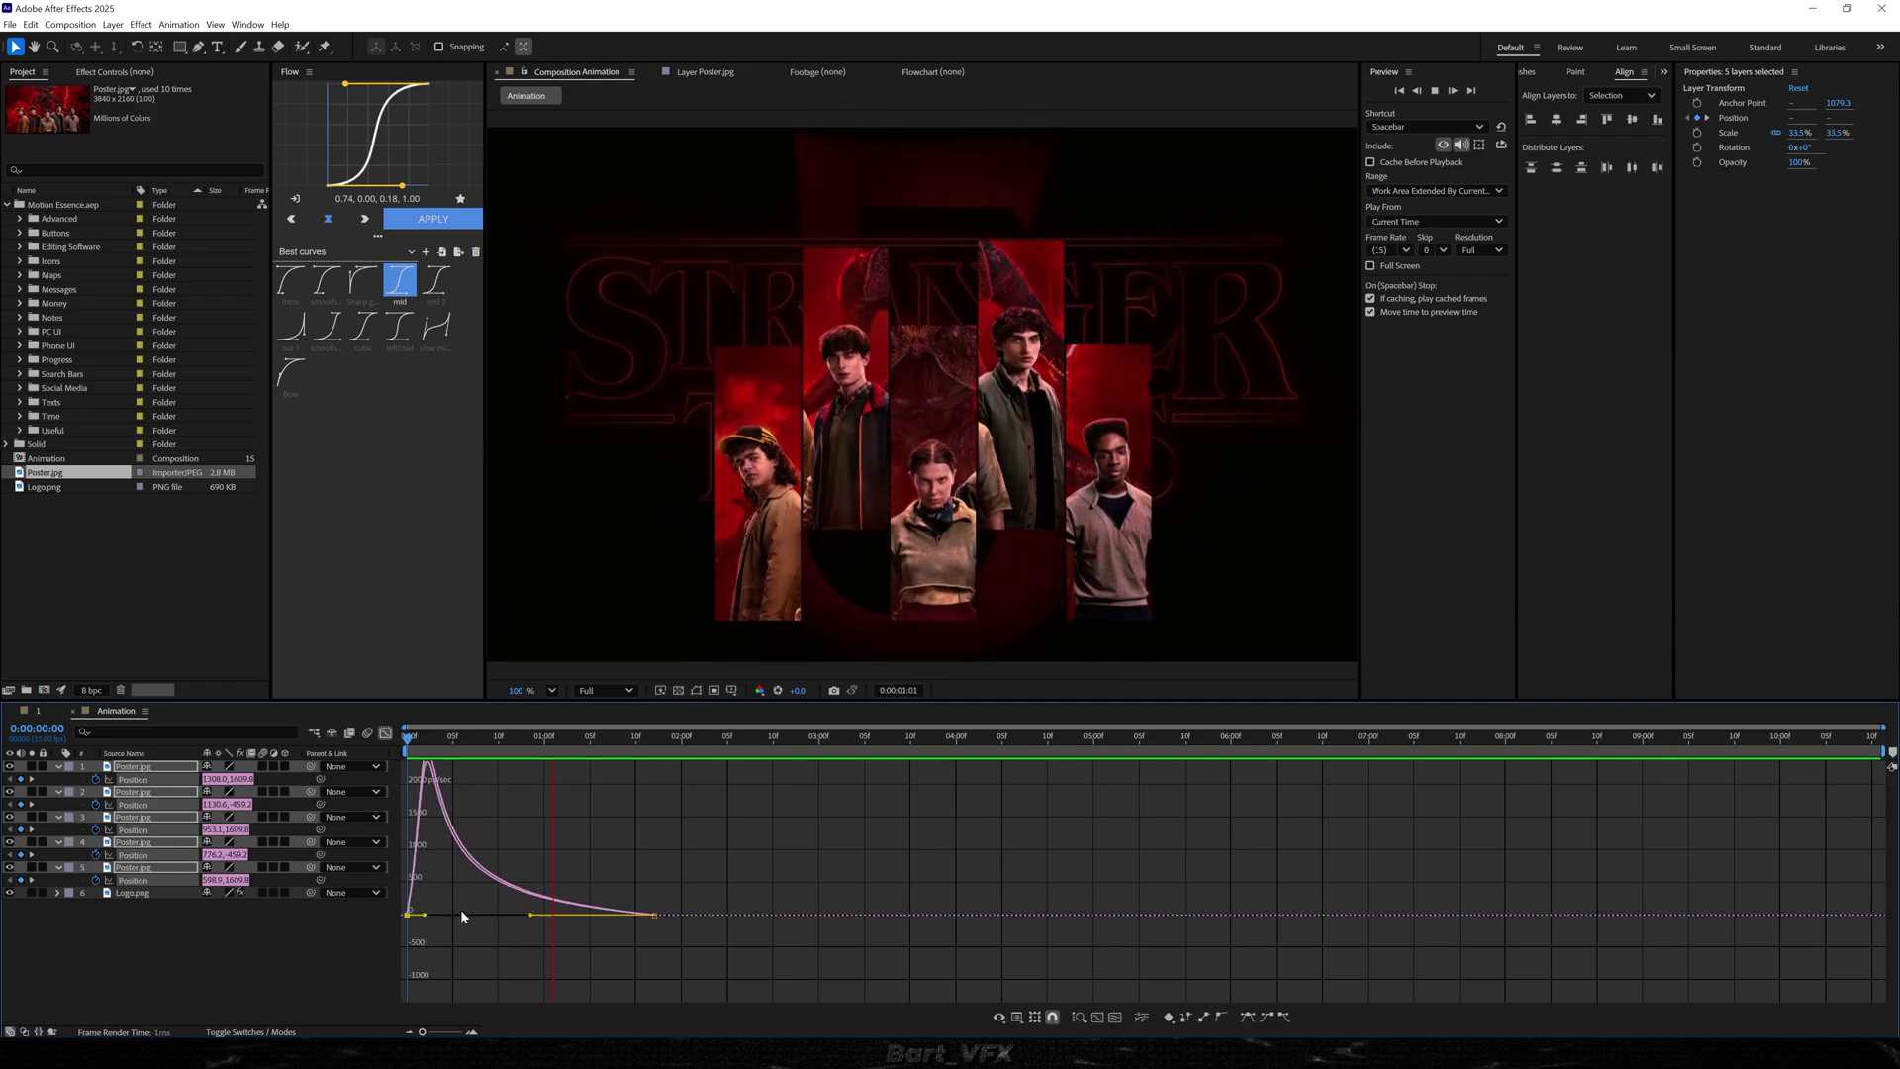
key(space)
key(shift+F3)
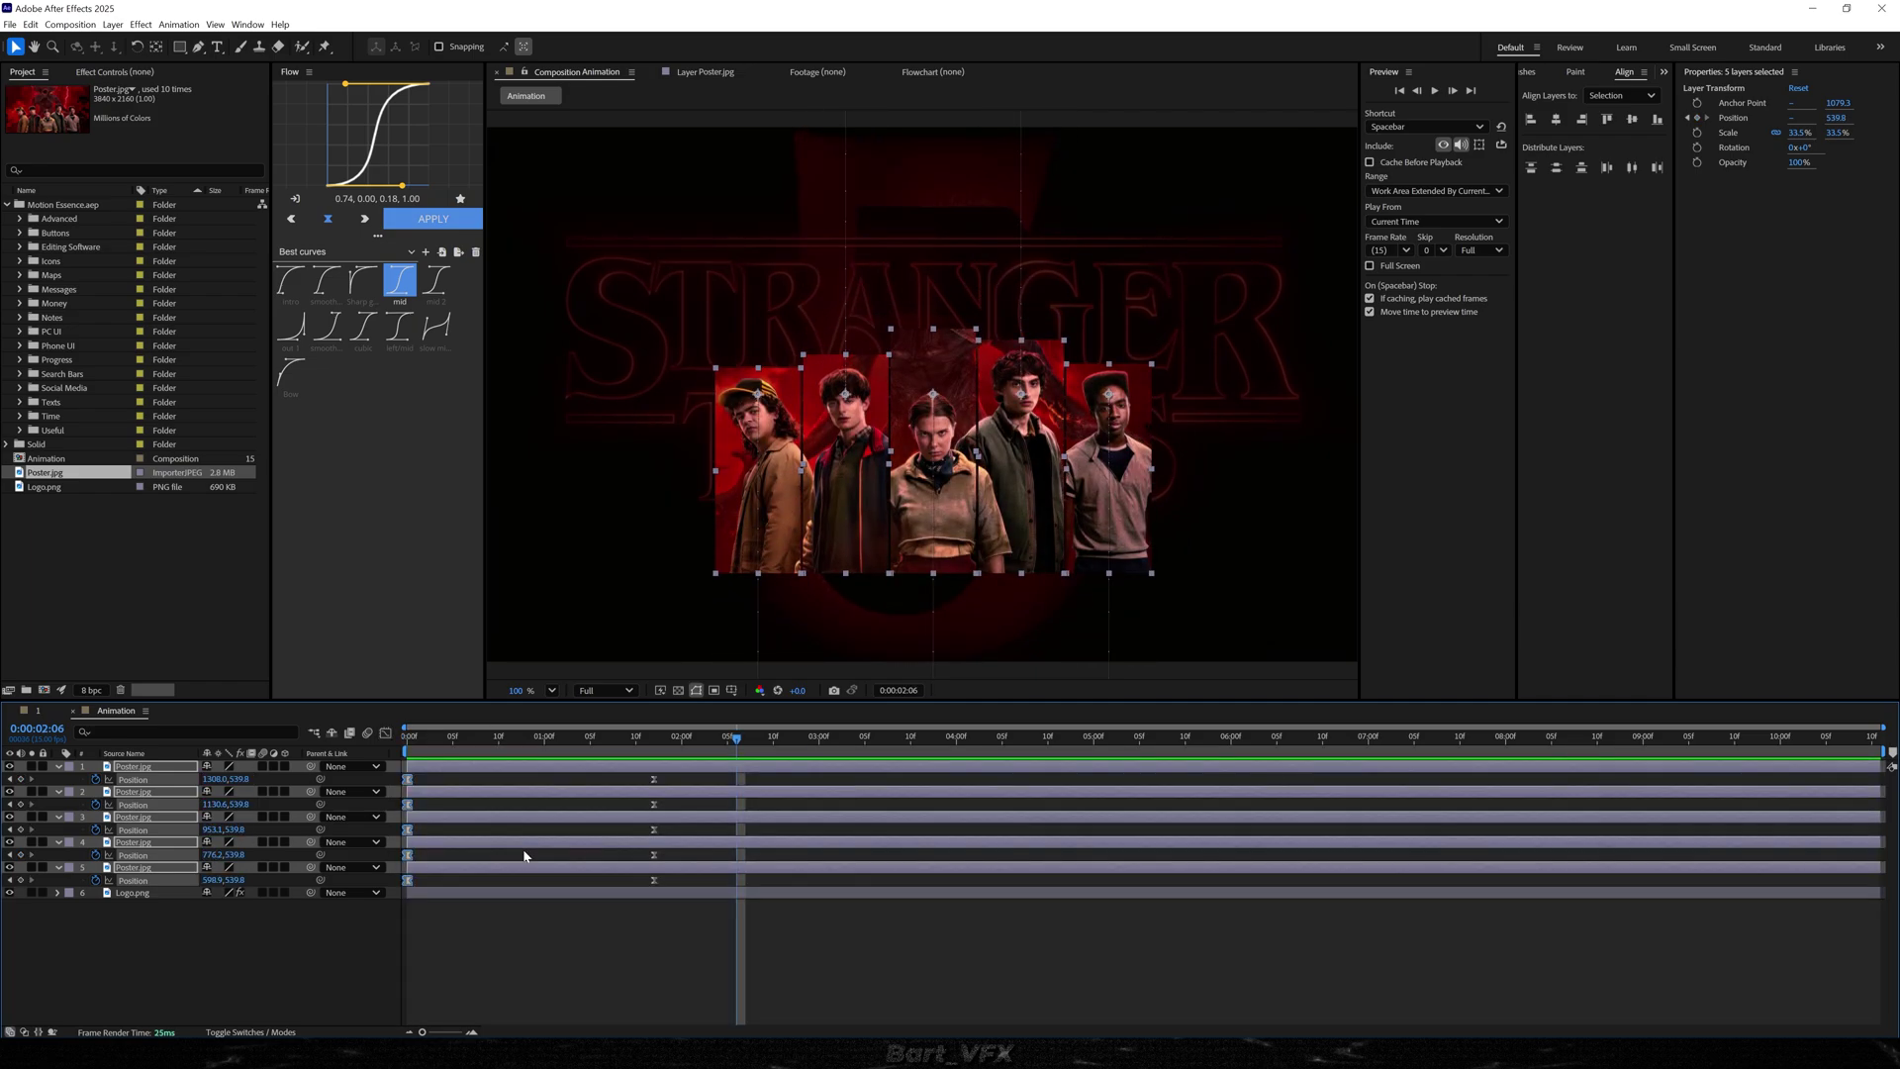
- Easy-ease all Mask Path keyframes, shape their speed curve into a steep peak near the middle, and preview the animation
key(m)
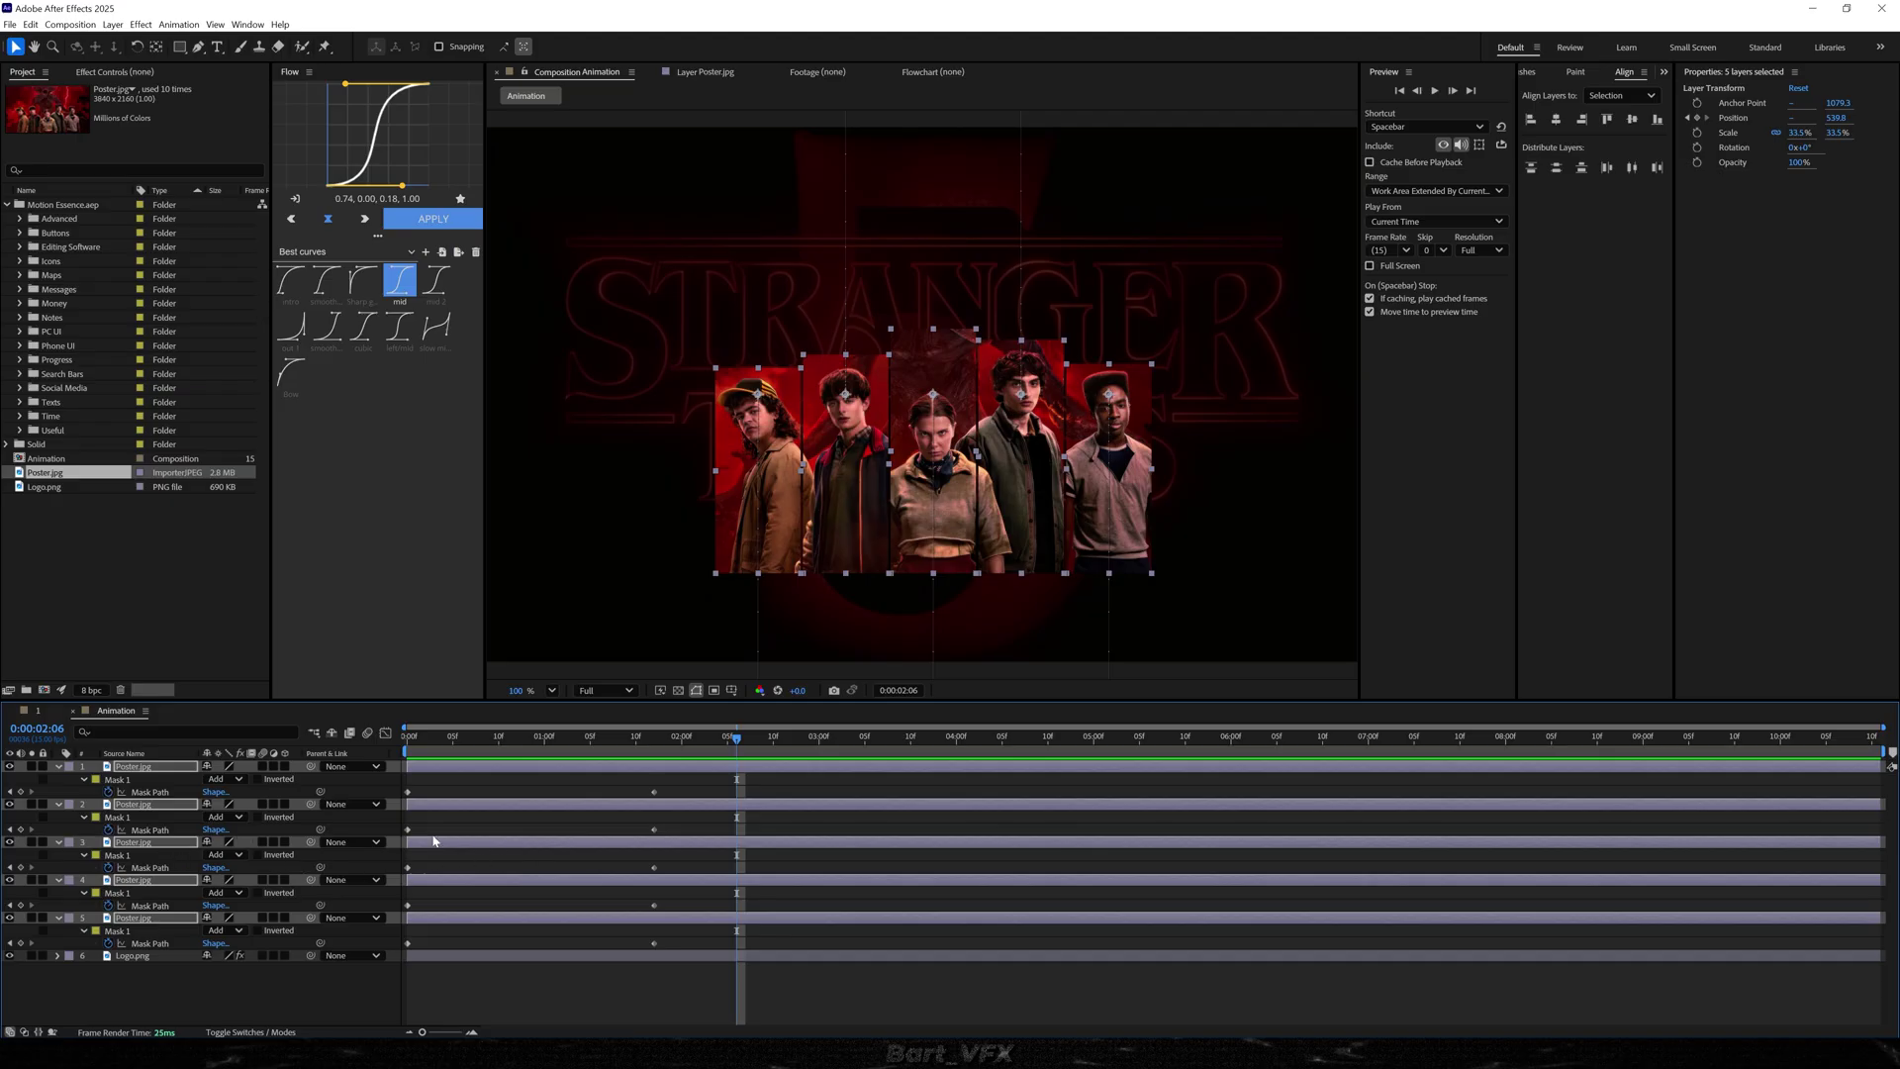
drag(699, 787, 397, 948)
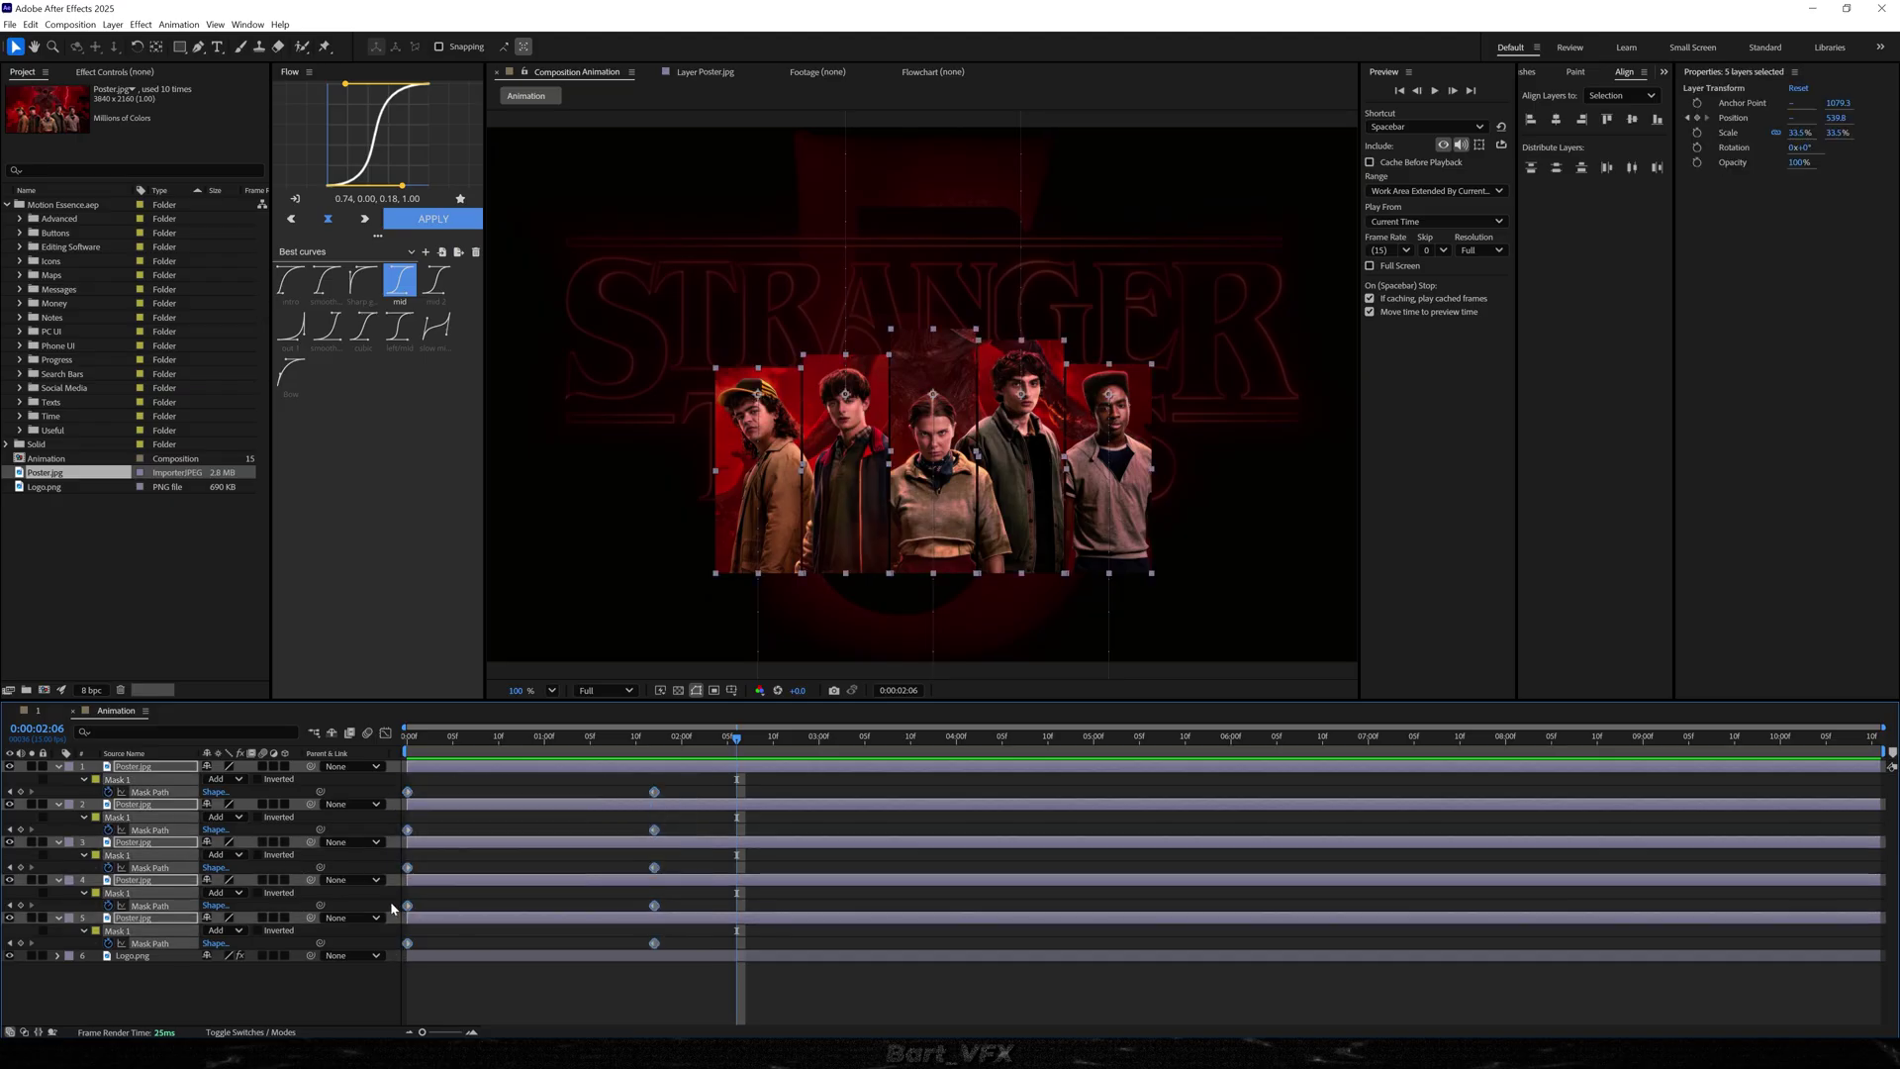
click(386, 734)
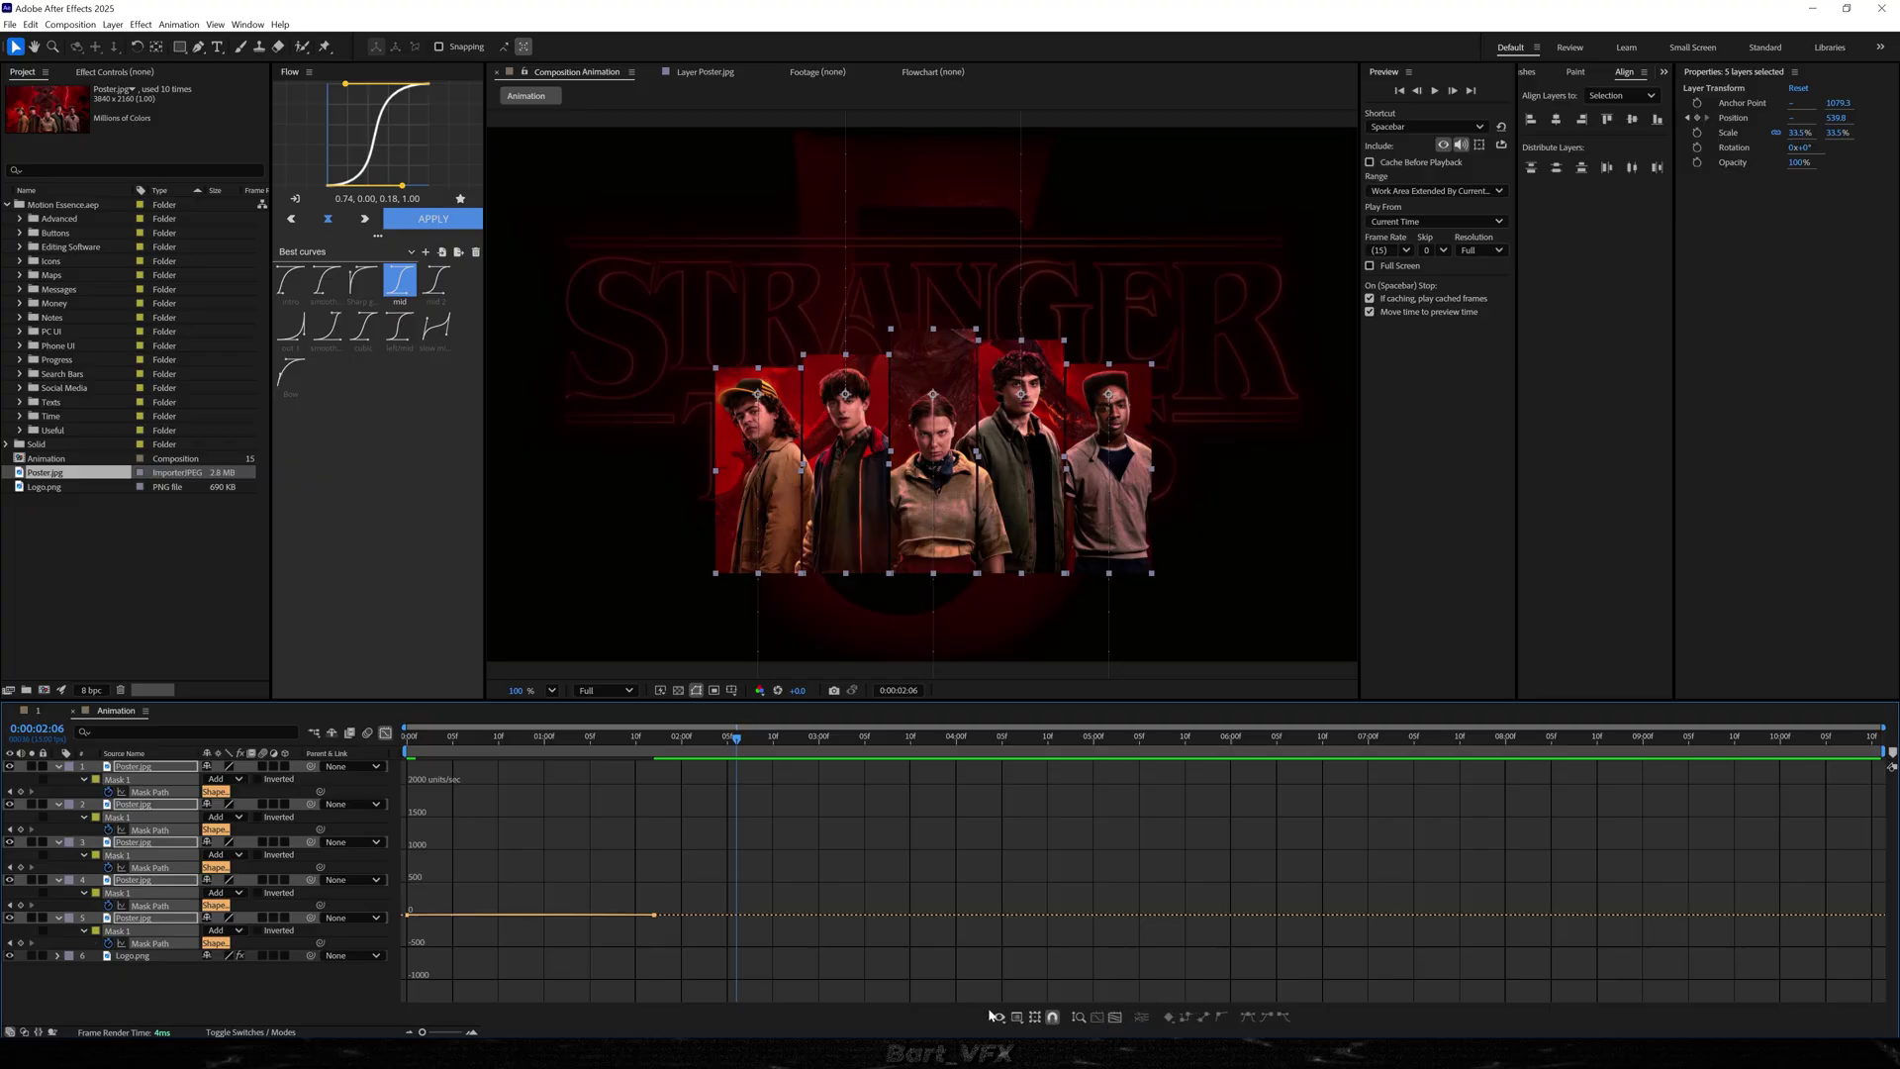
click(1114, 1018)
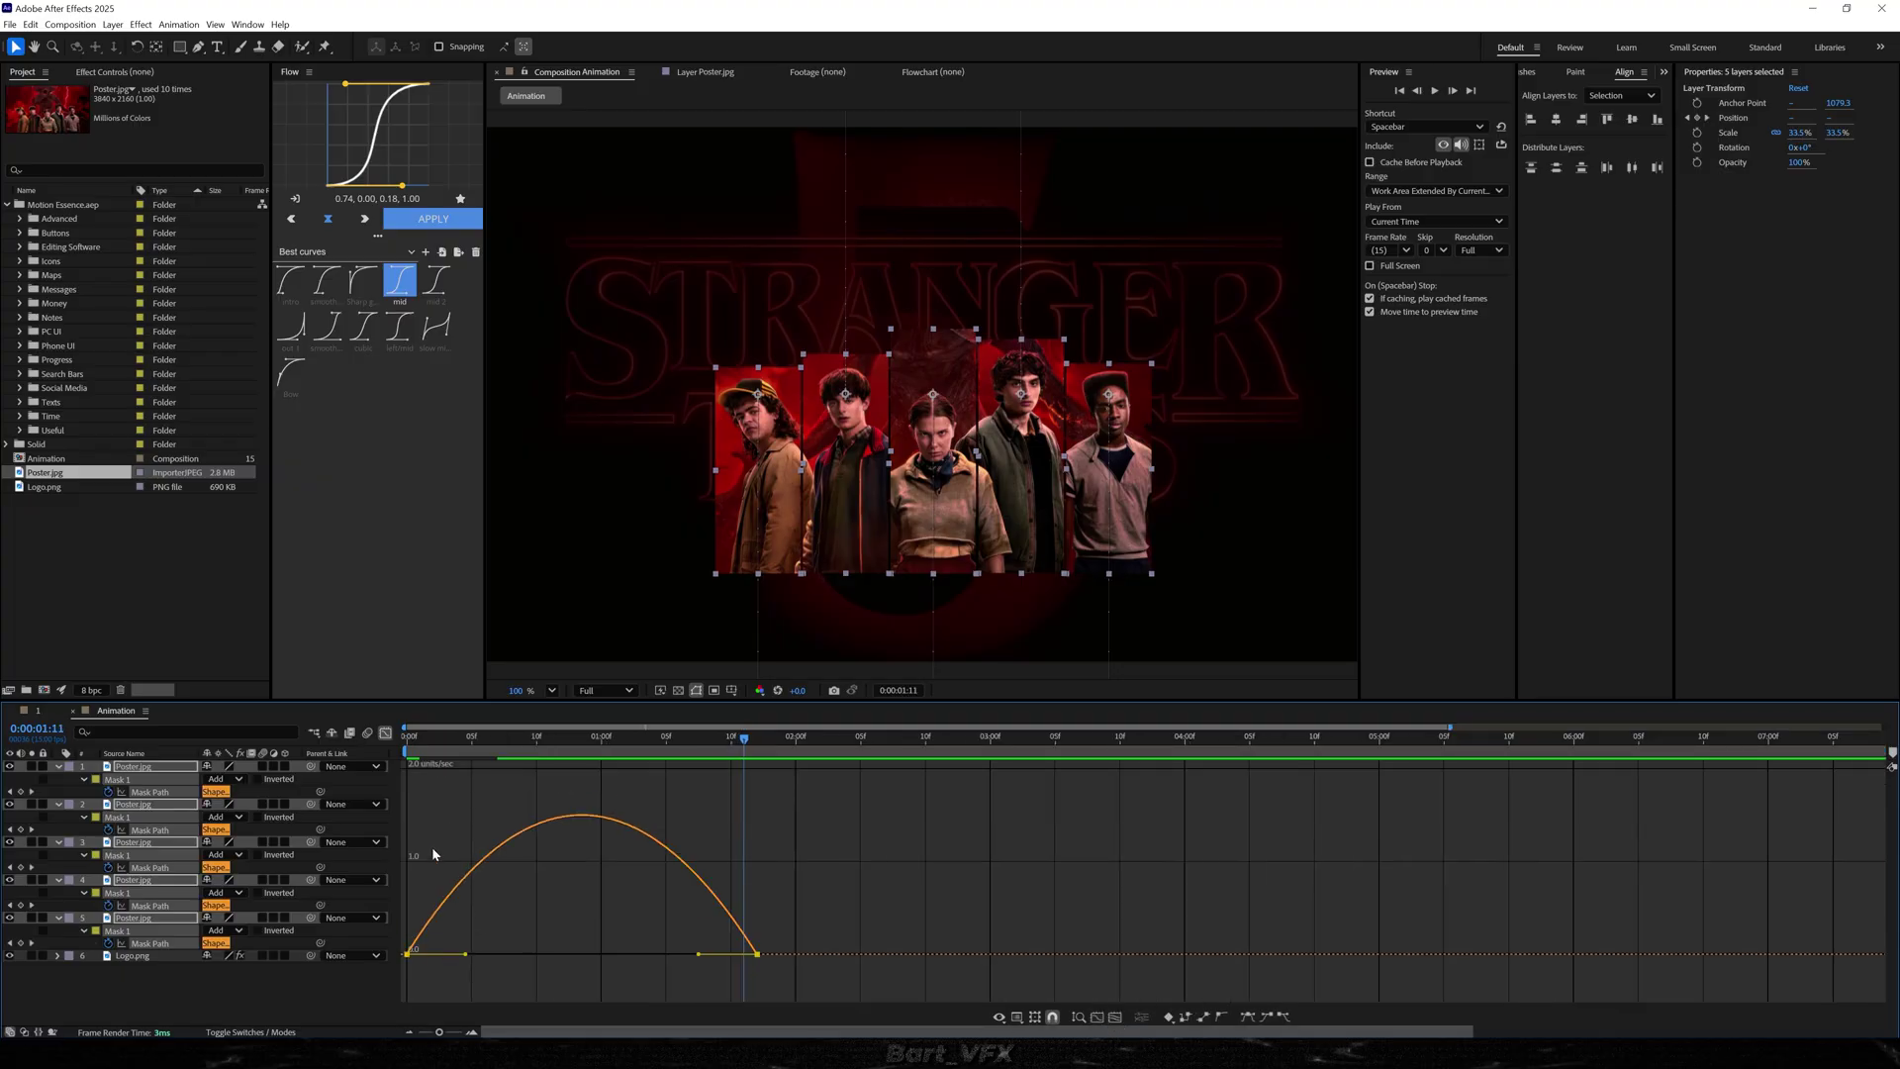
drag(467, 956, 536, 954)
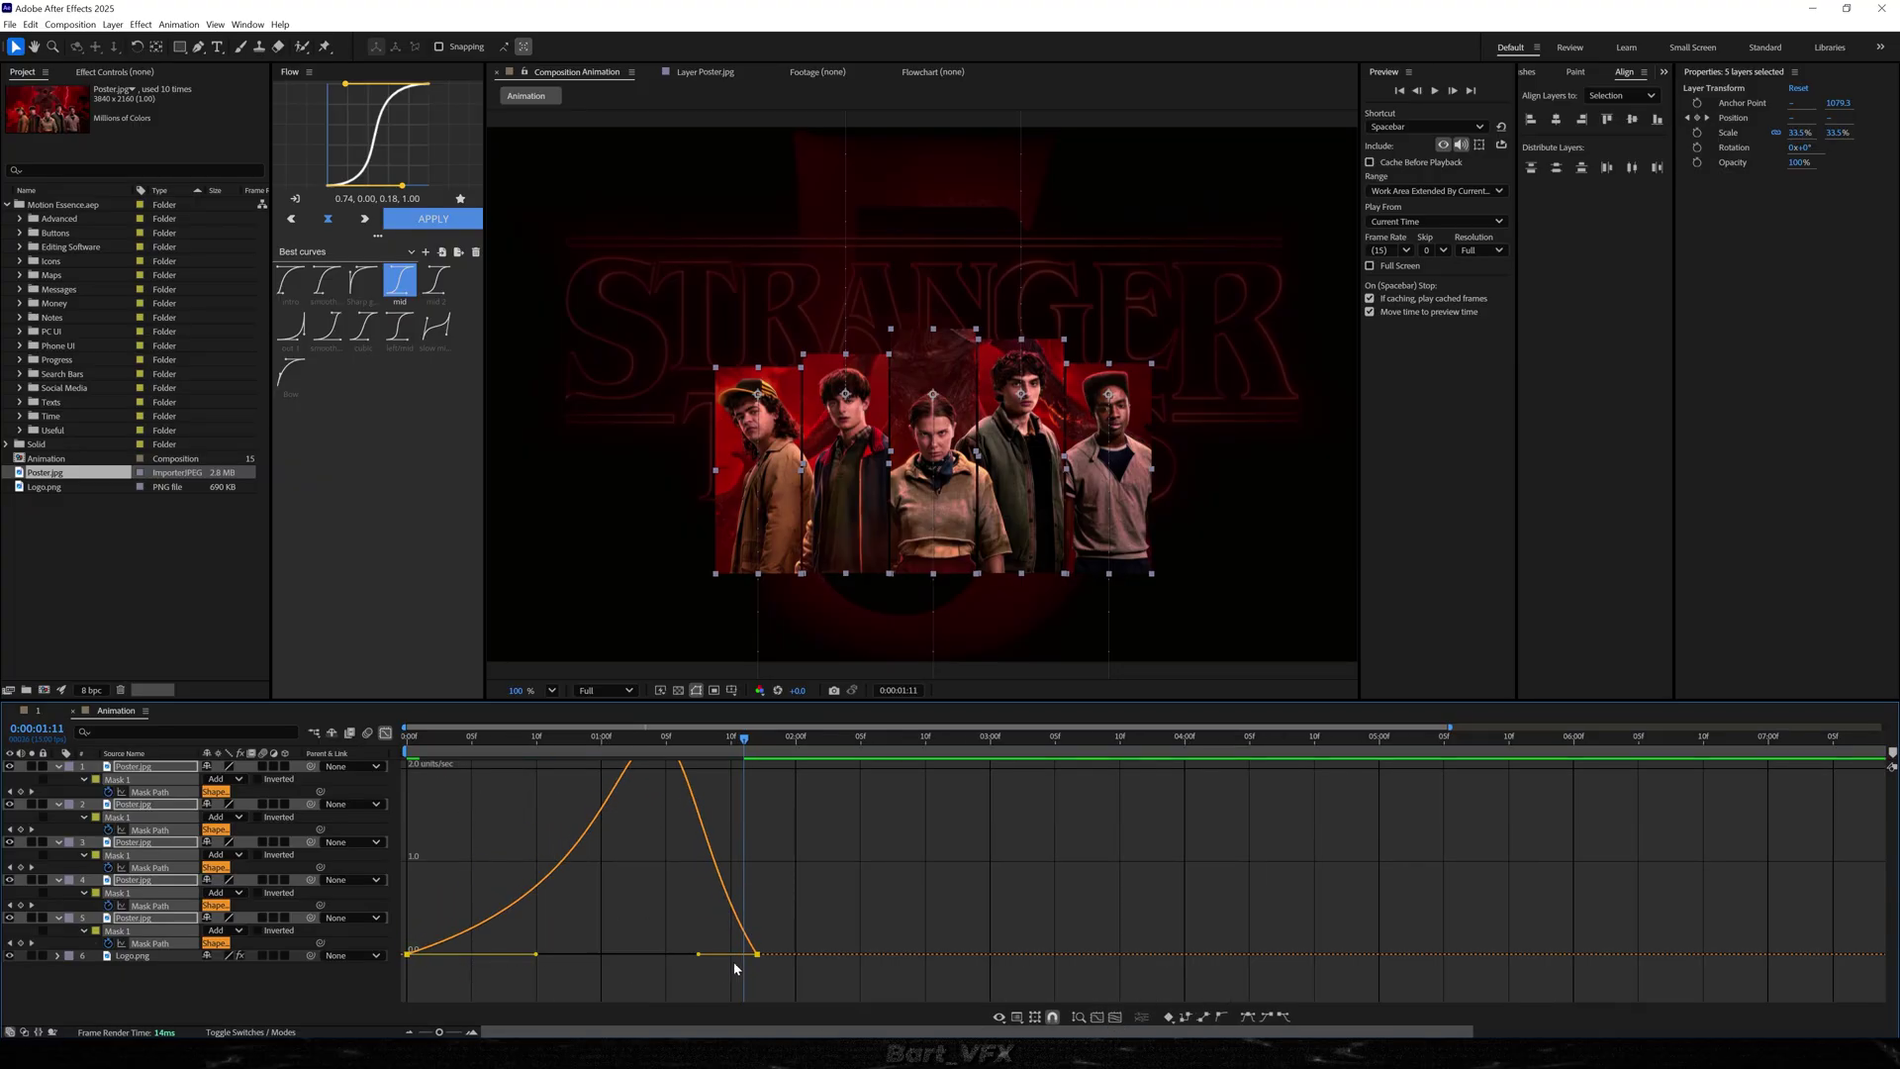
drag(700, 956, 621, 954)
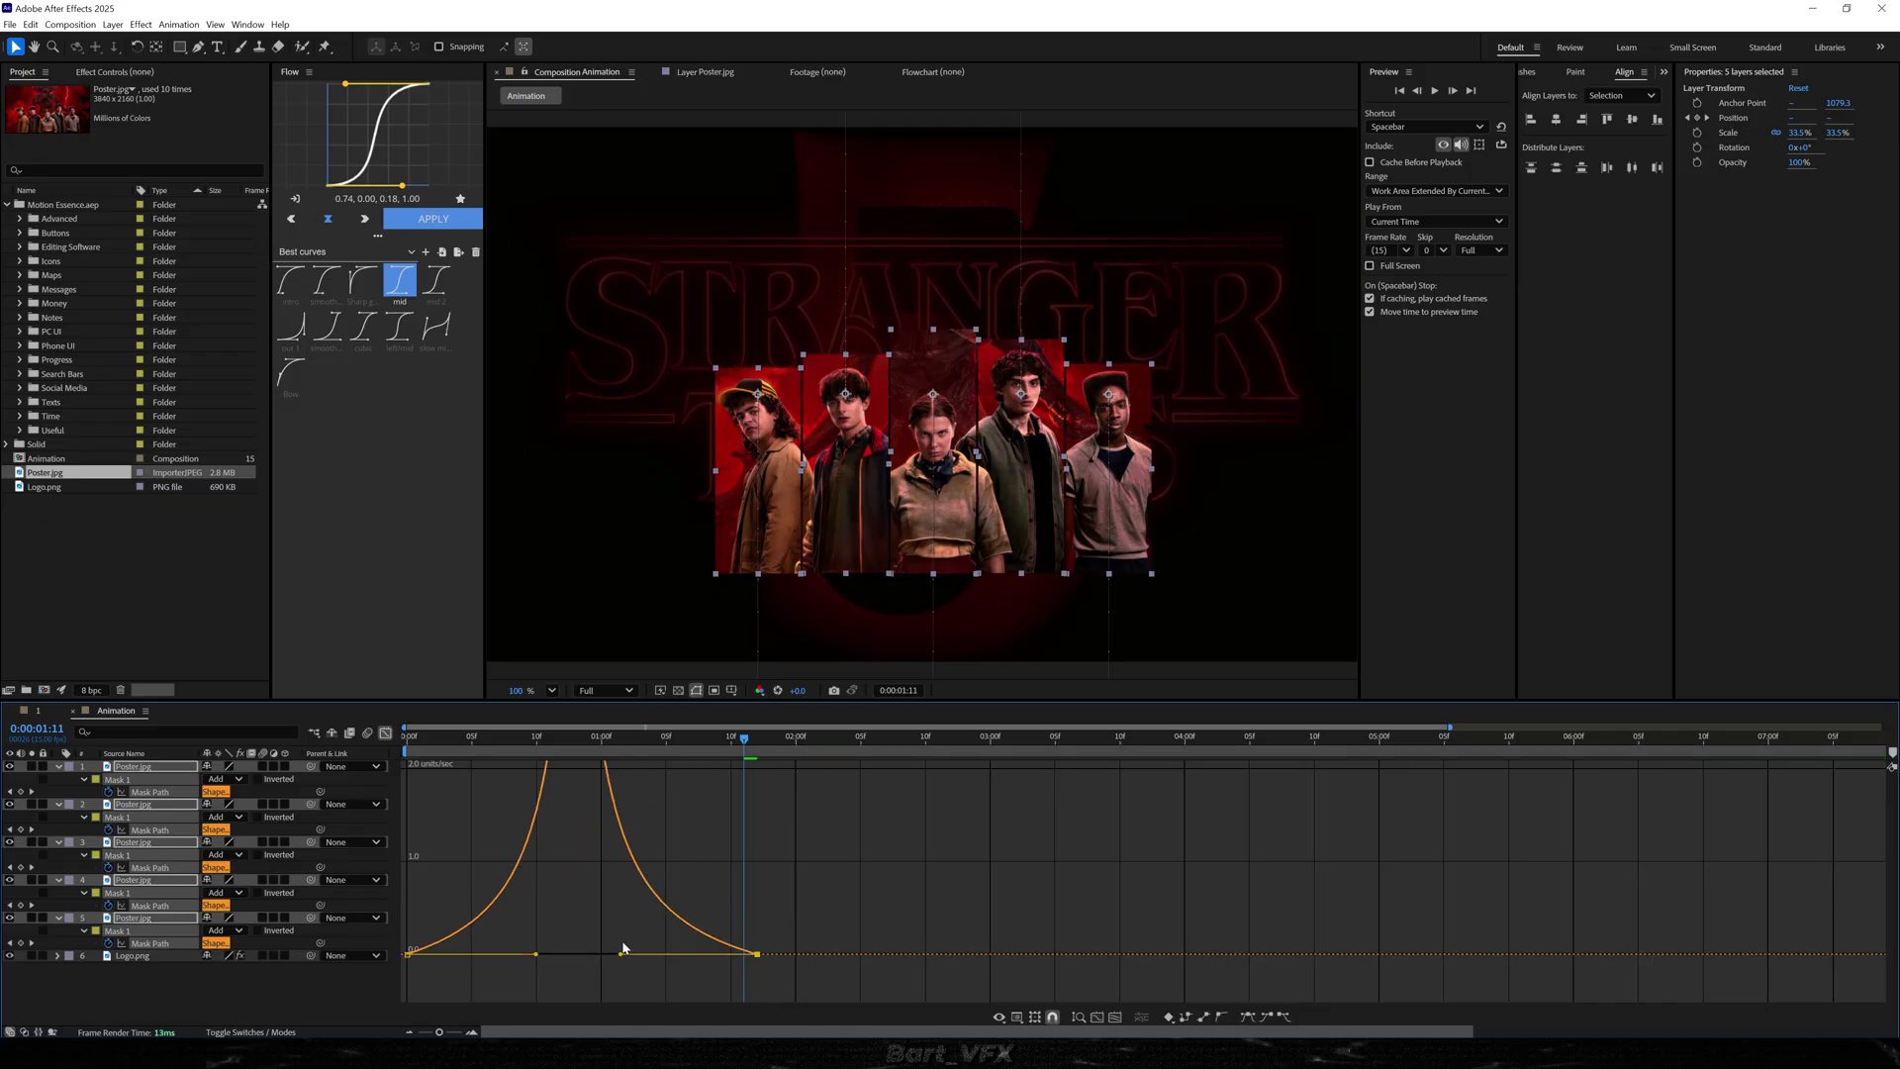
drag(486, 814, 401, 879)
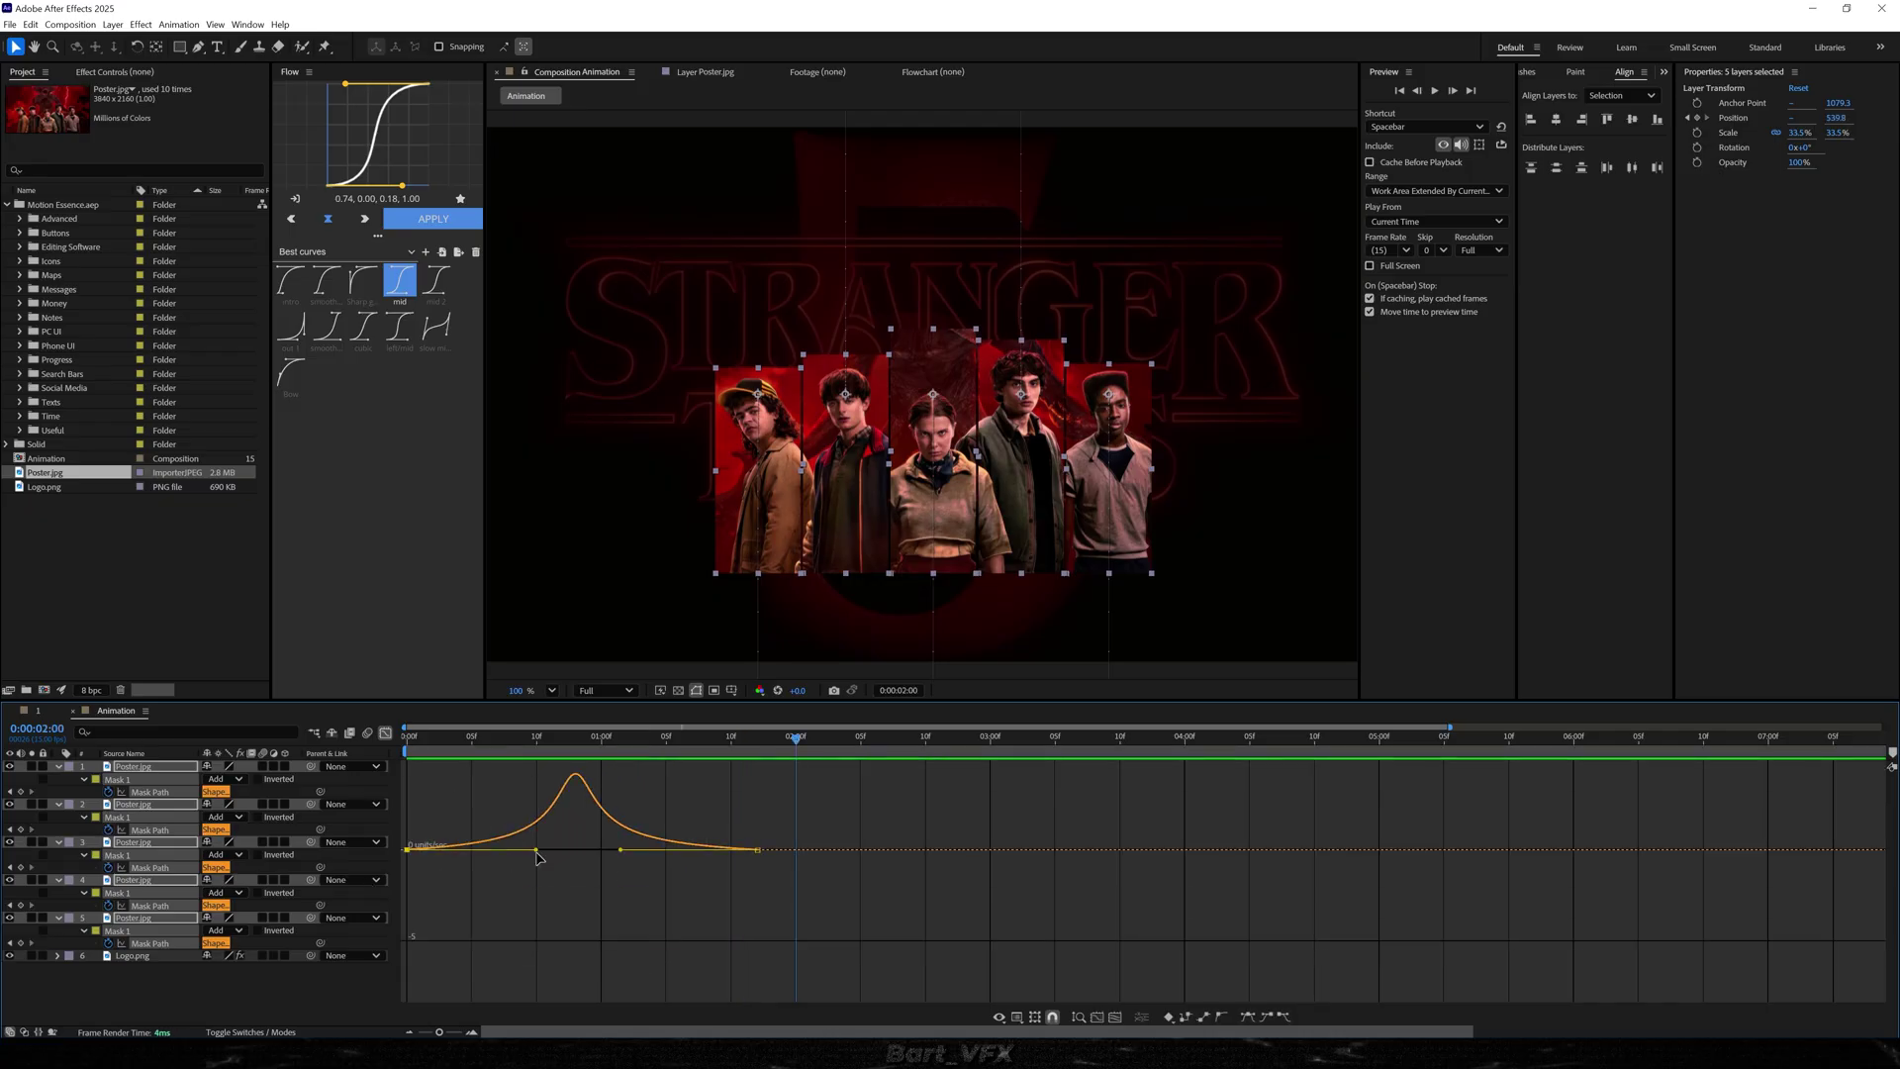
drag(538, 858, 513, 853)
key(space)
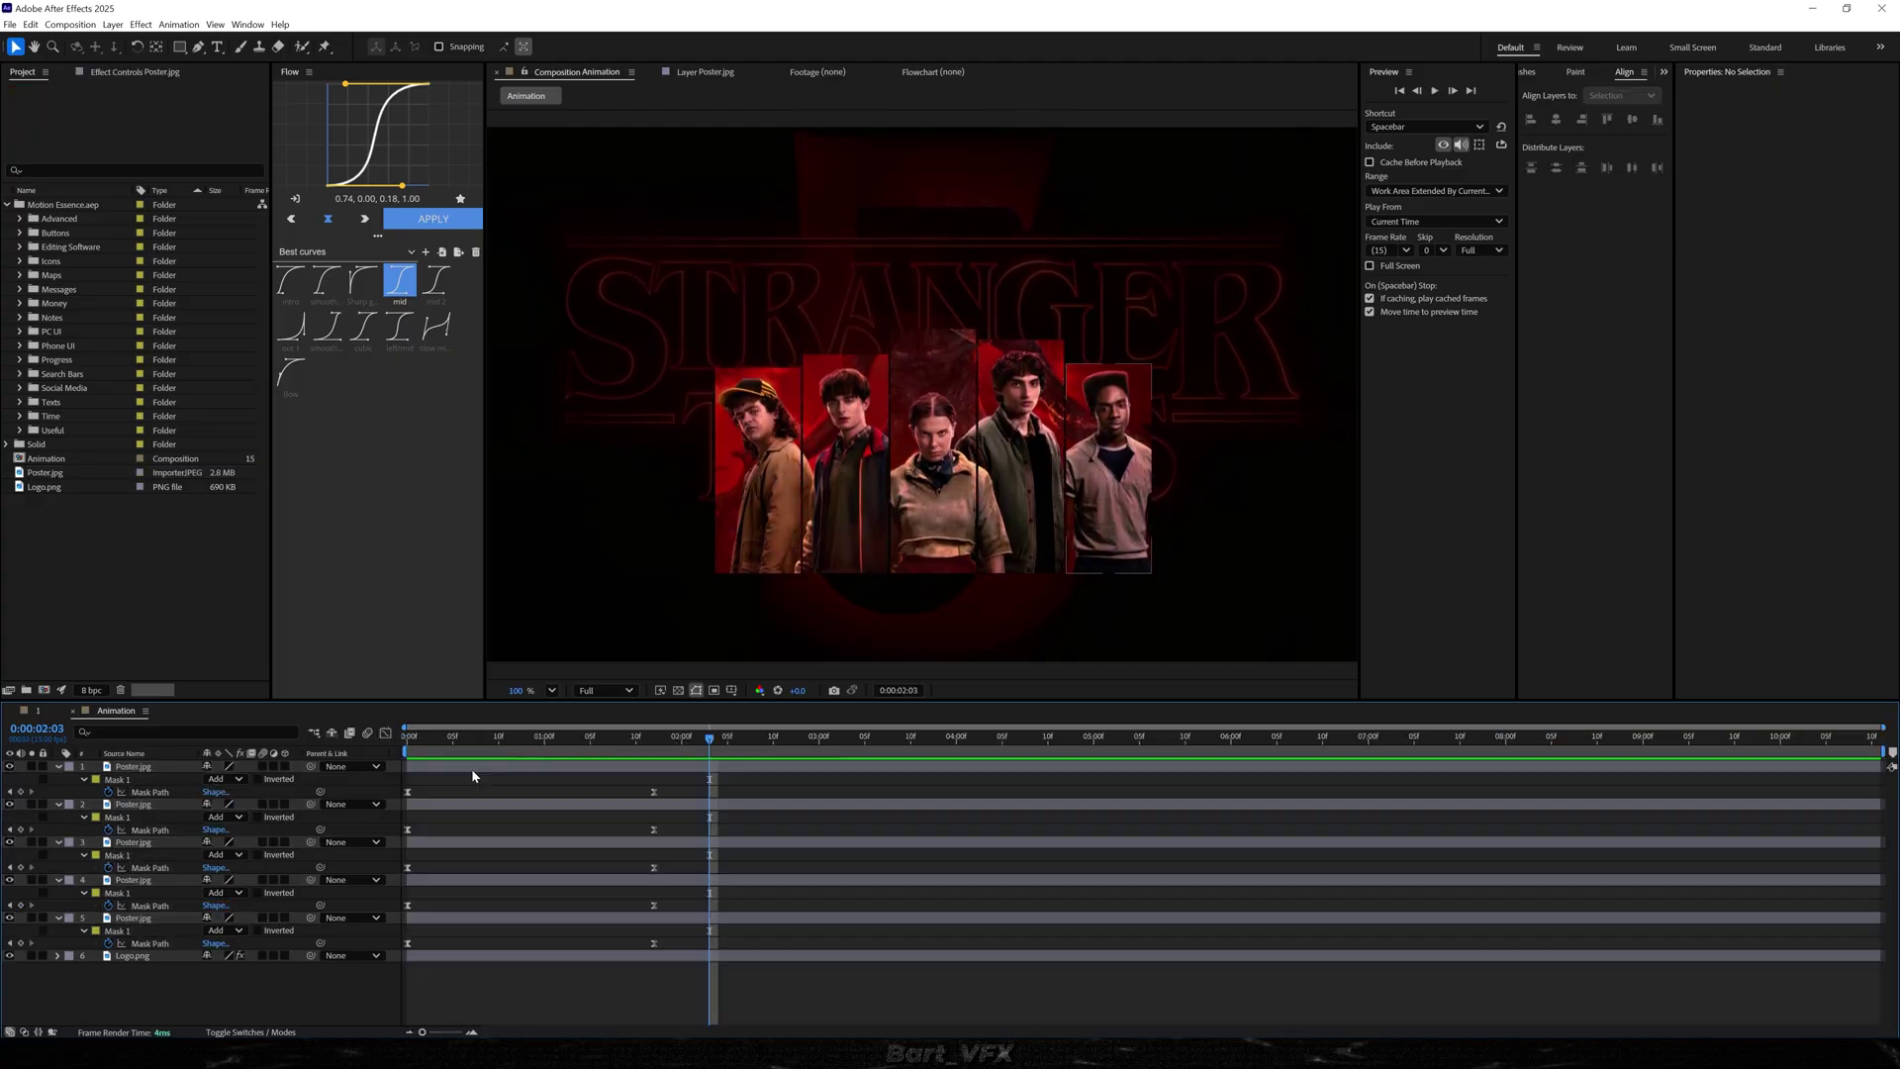
- Shift all five poster layers later in time so they begin at about 0:00:01:07
click(471, 768)
shift+click(454, 917)
drag(440, 919, 639, 923)
click(576, 975)
- Try a centred white three-point polygon rotated 90° as a play icon at the timeline start, and delete it
key(Home)
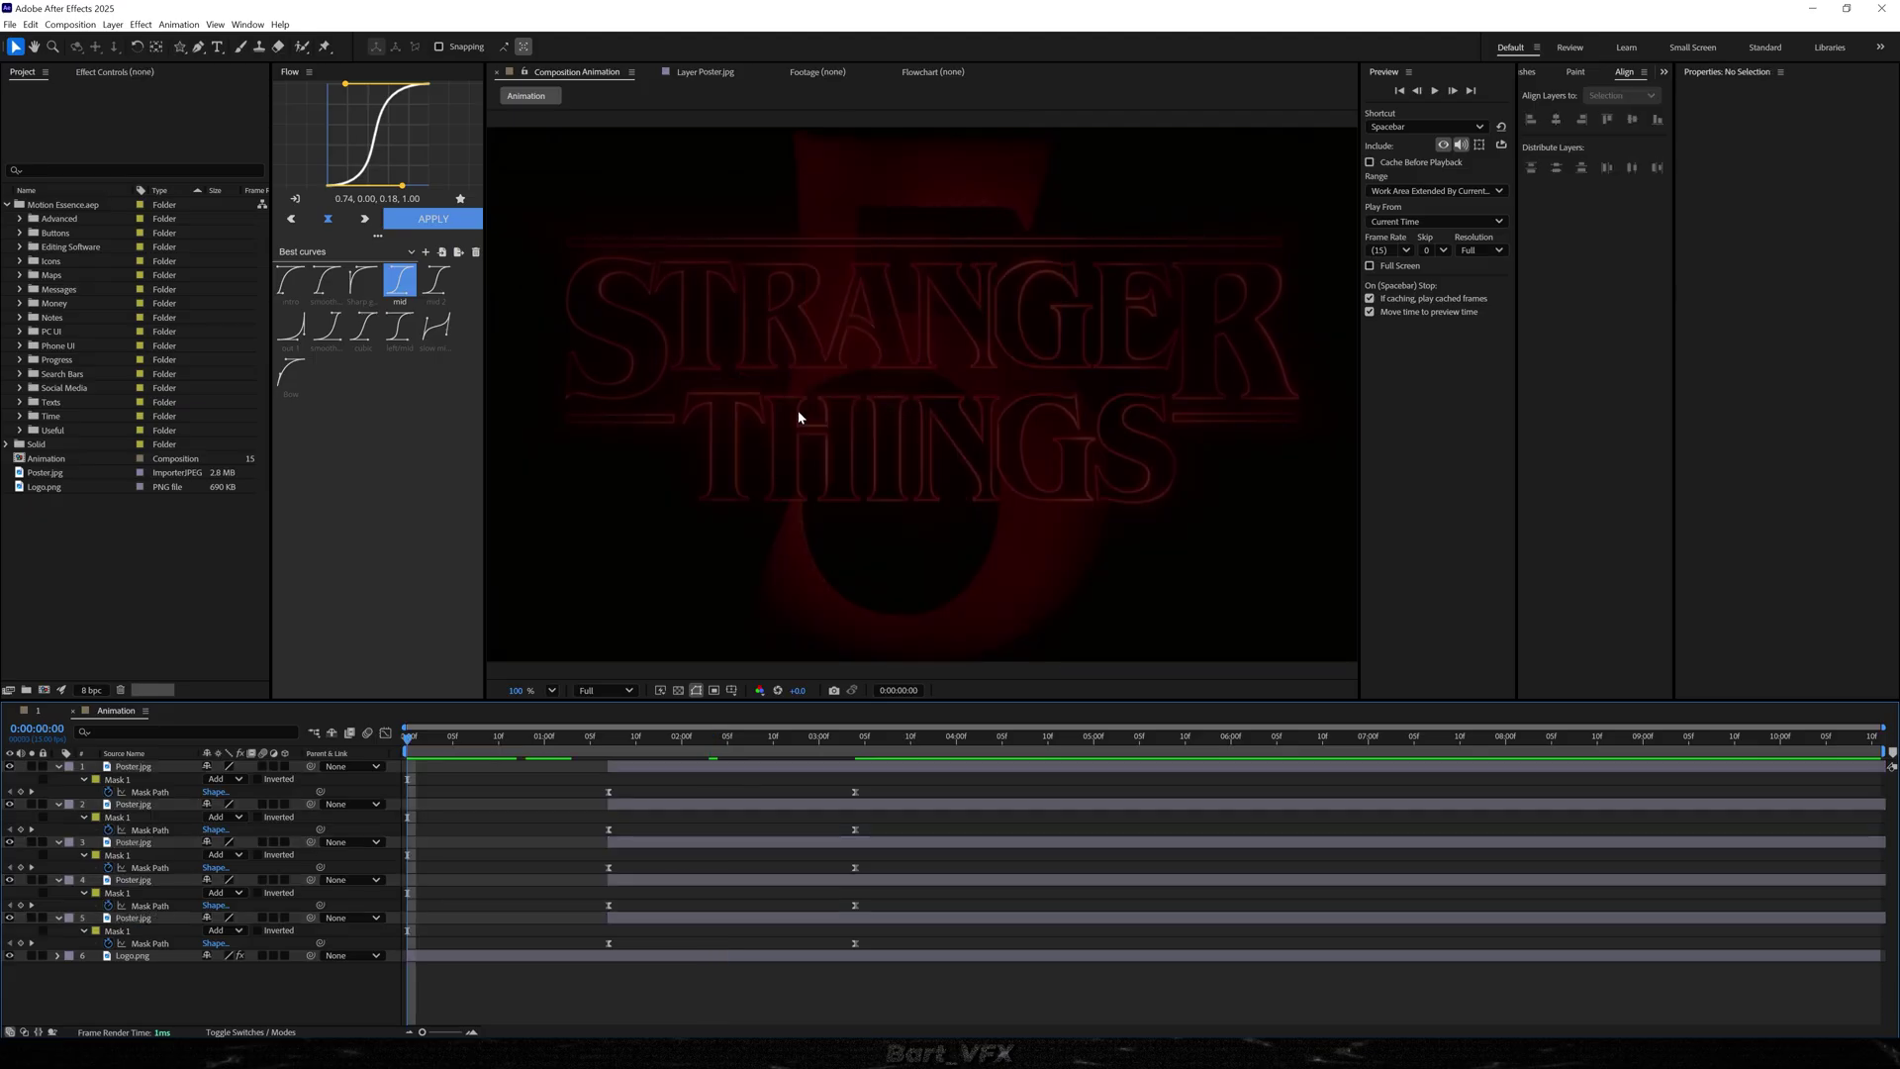
mouse_move(181, 46)
mouse_down()
mouse_move(223, 64)
mouse_move(237, 124)
mouse_up()
drag(910, 386, 923, 406)
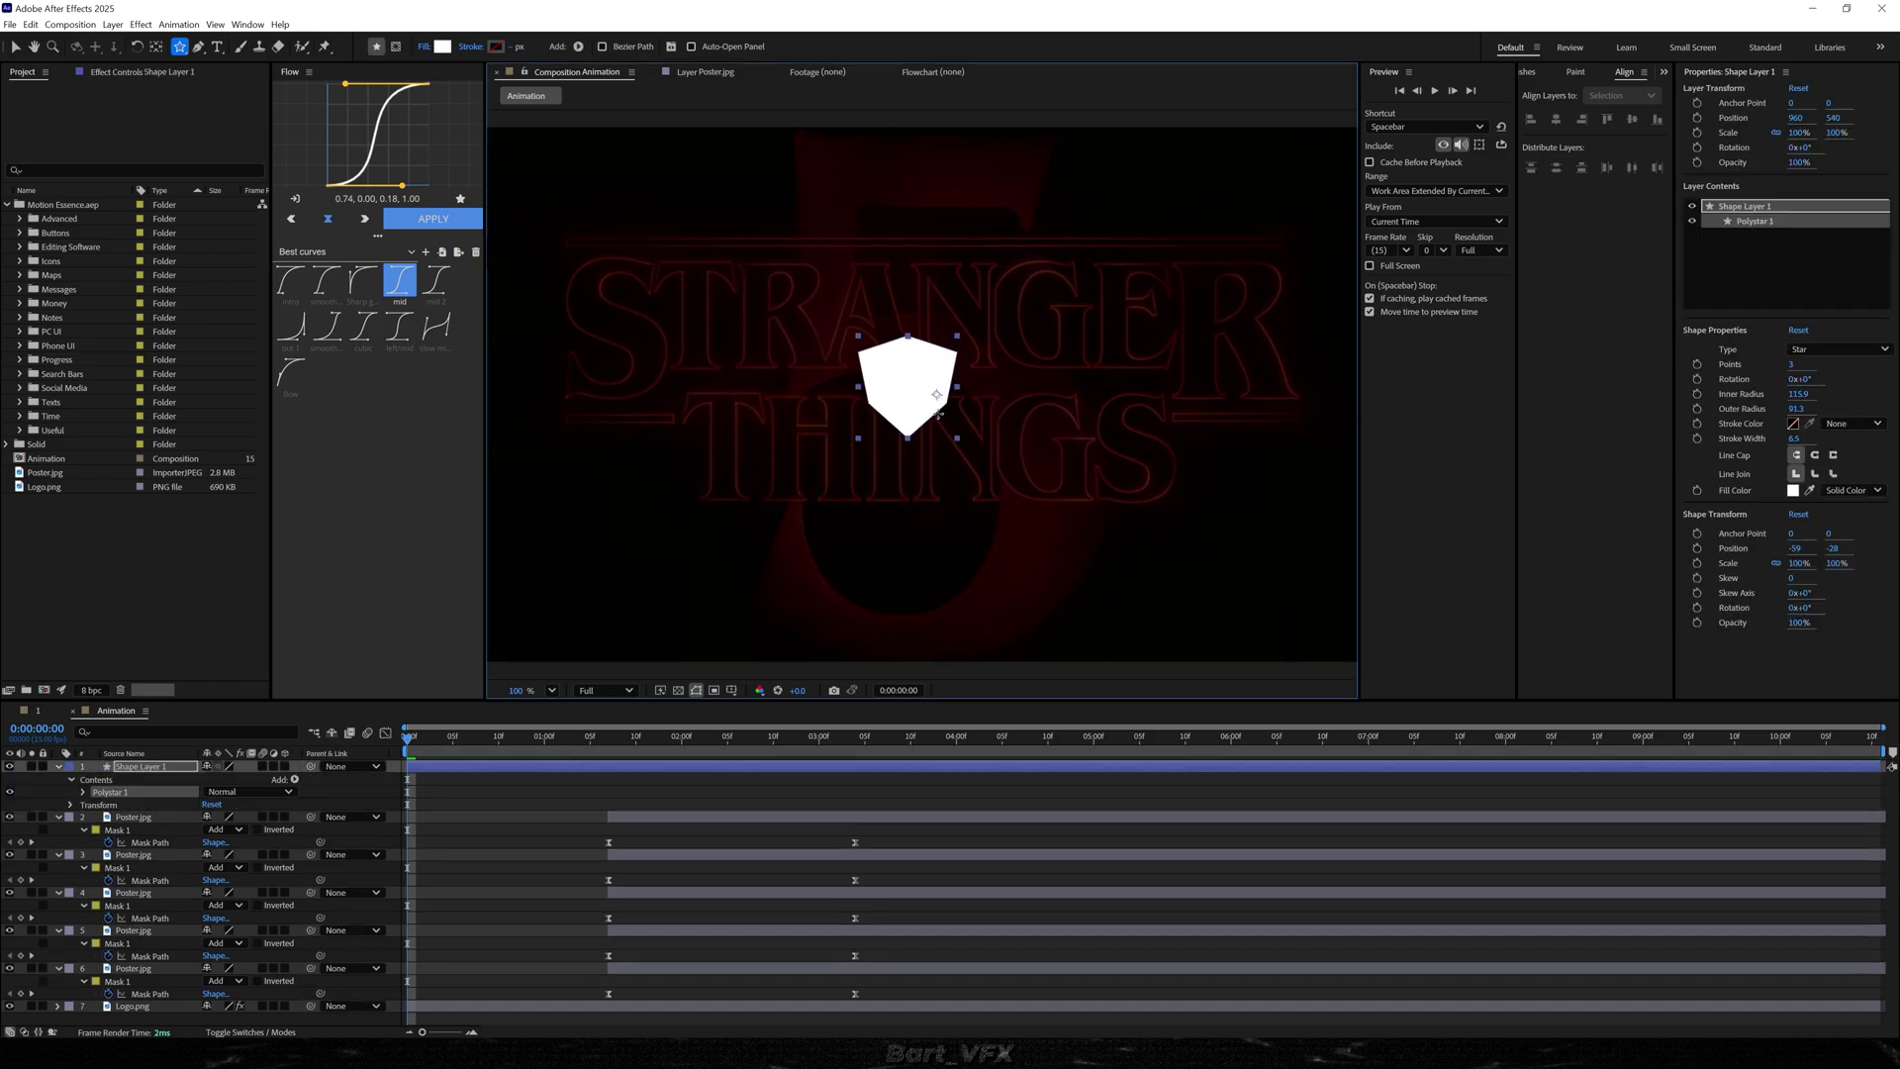
key(ctrl+alt+Home)
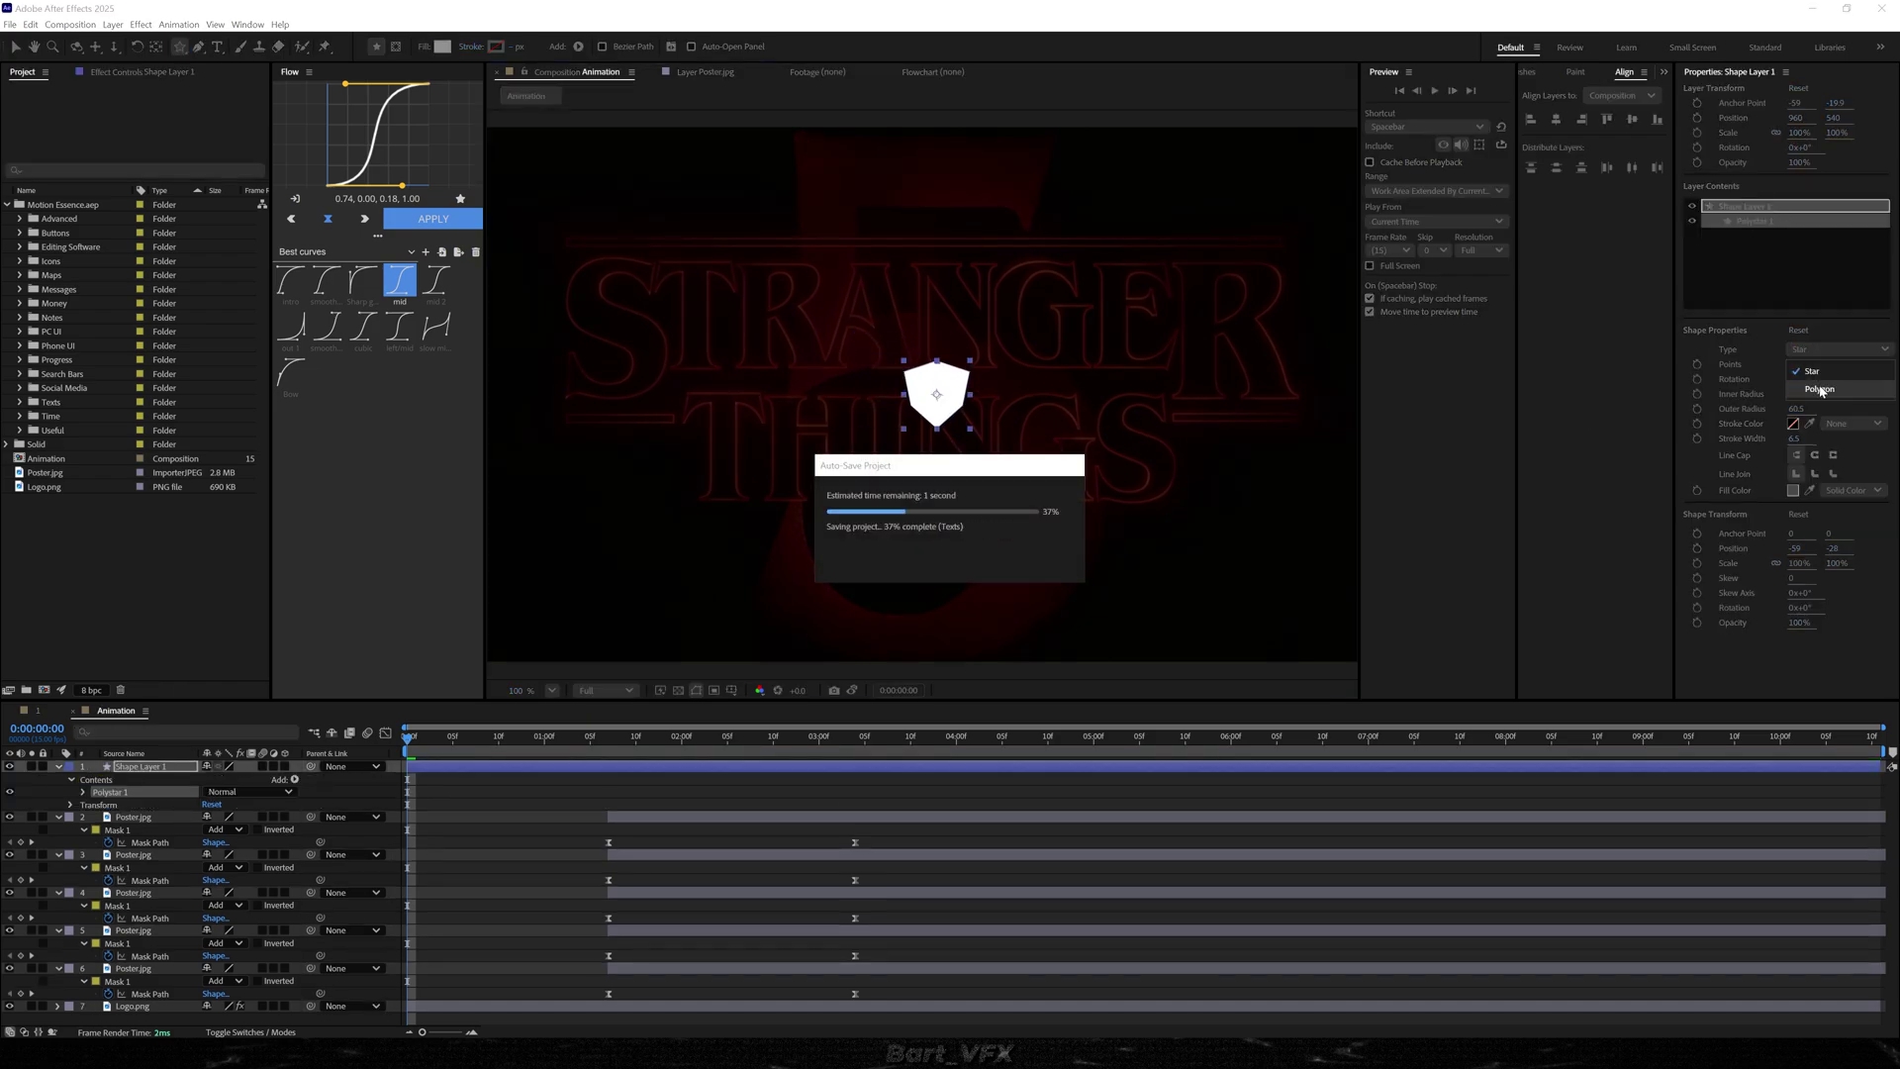
click(1809, 594)
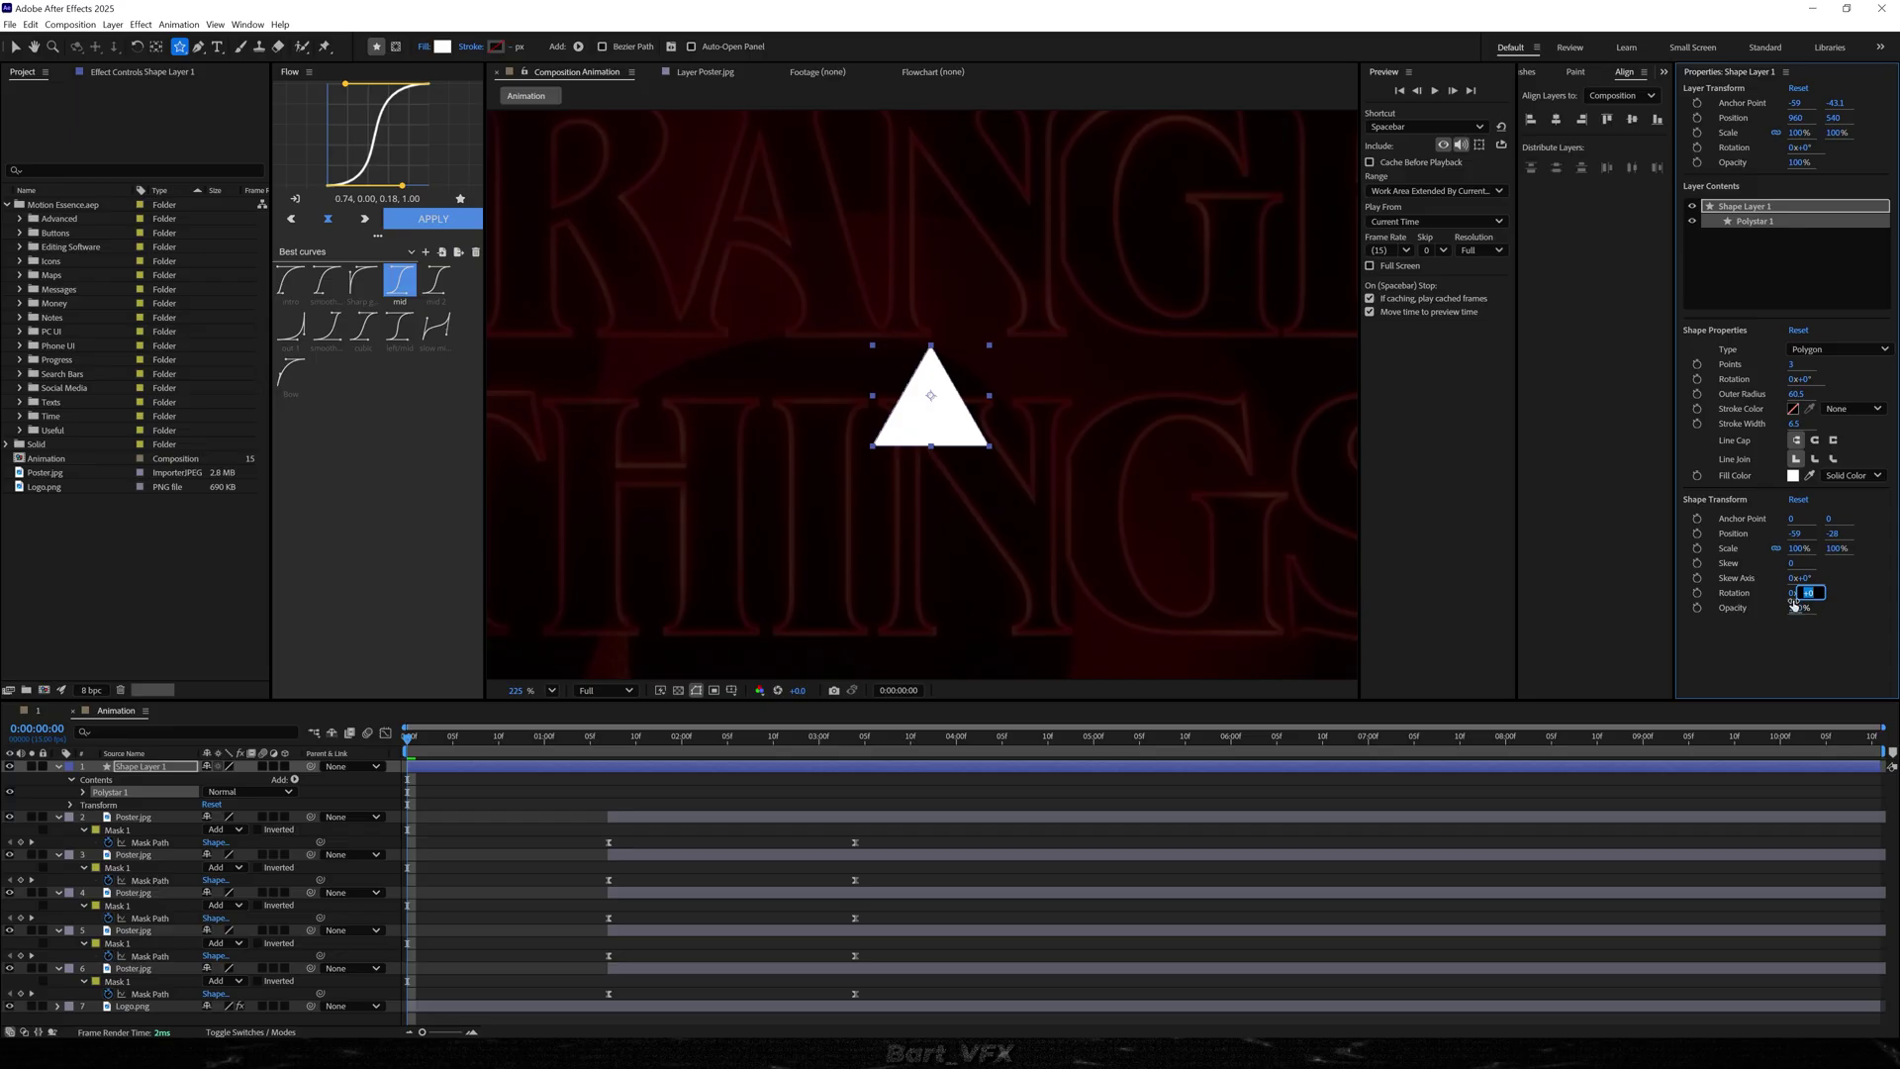
text(90)
key(Return)
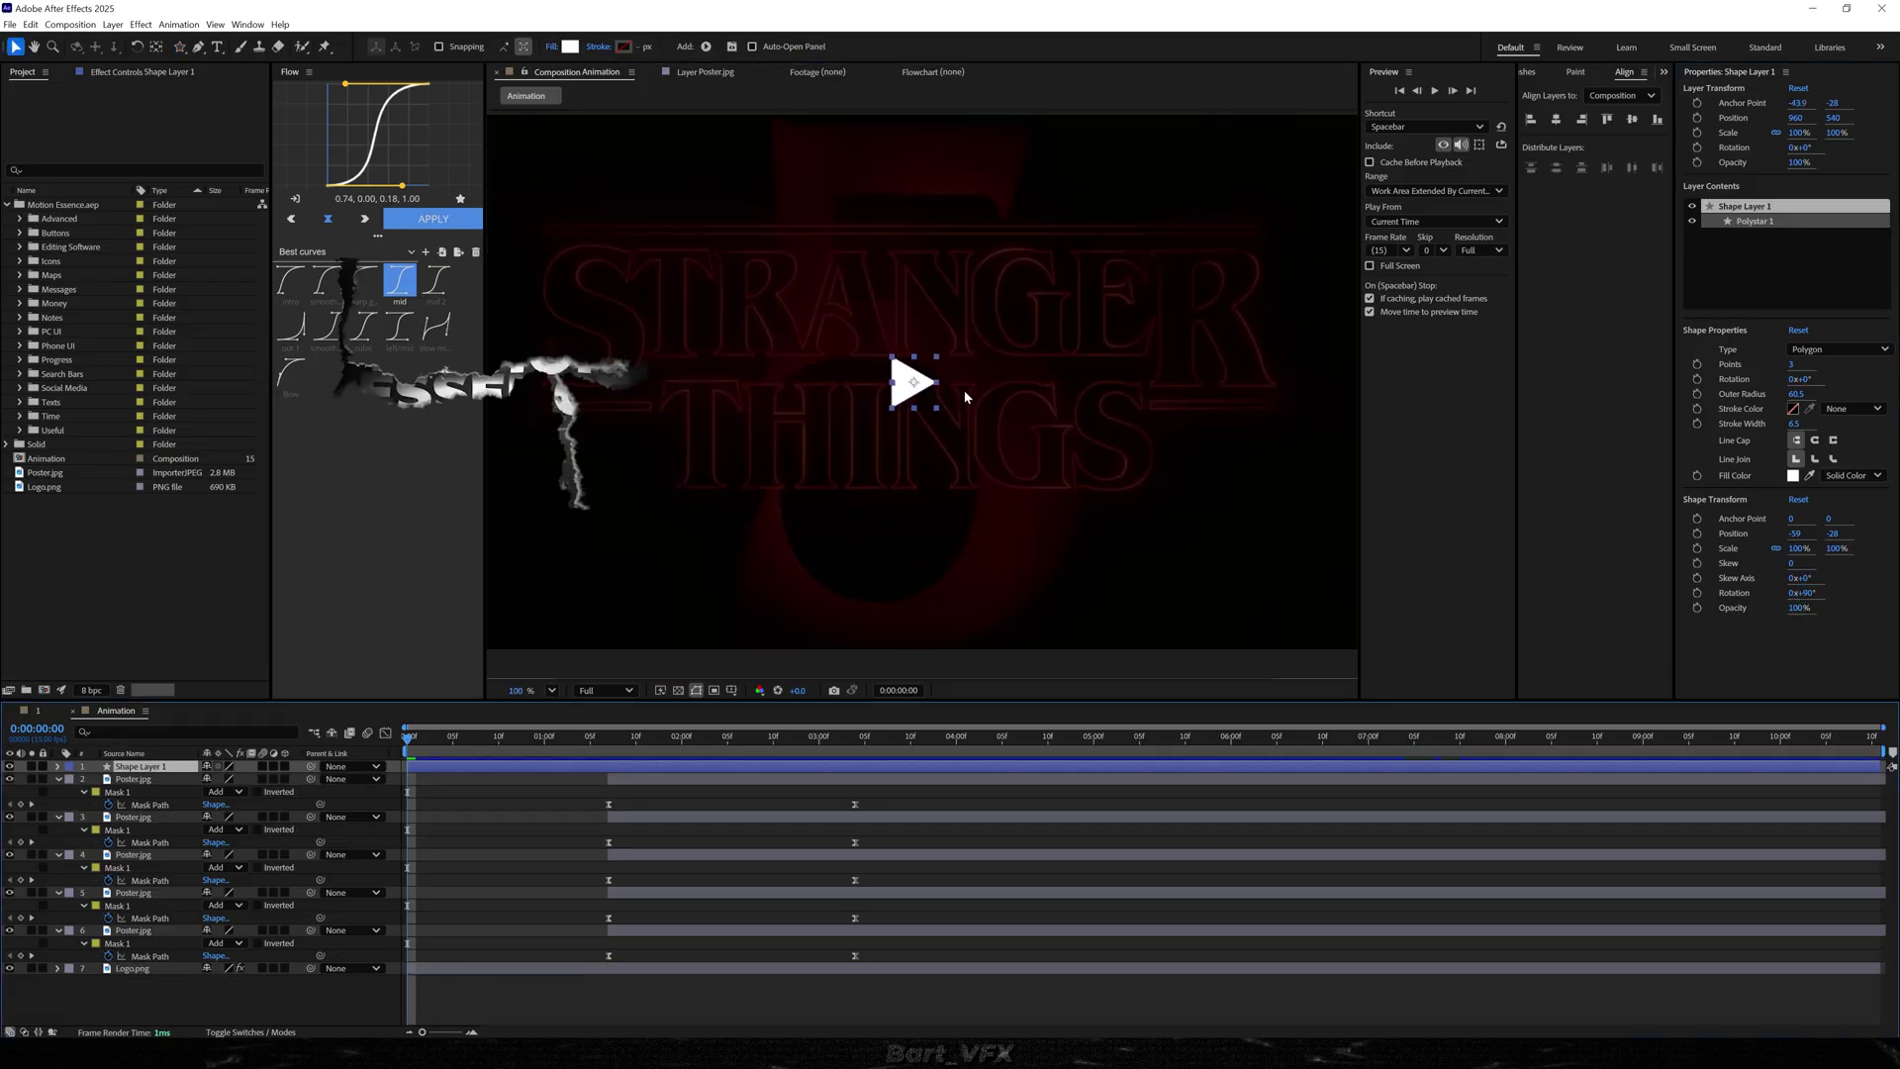
key(Delete)
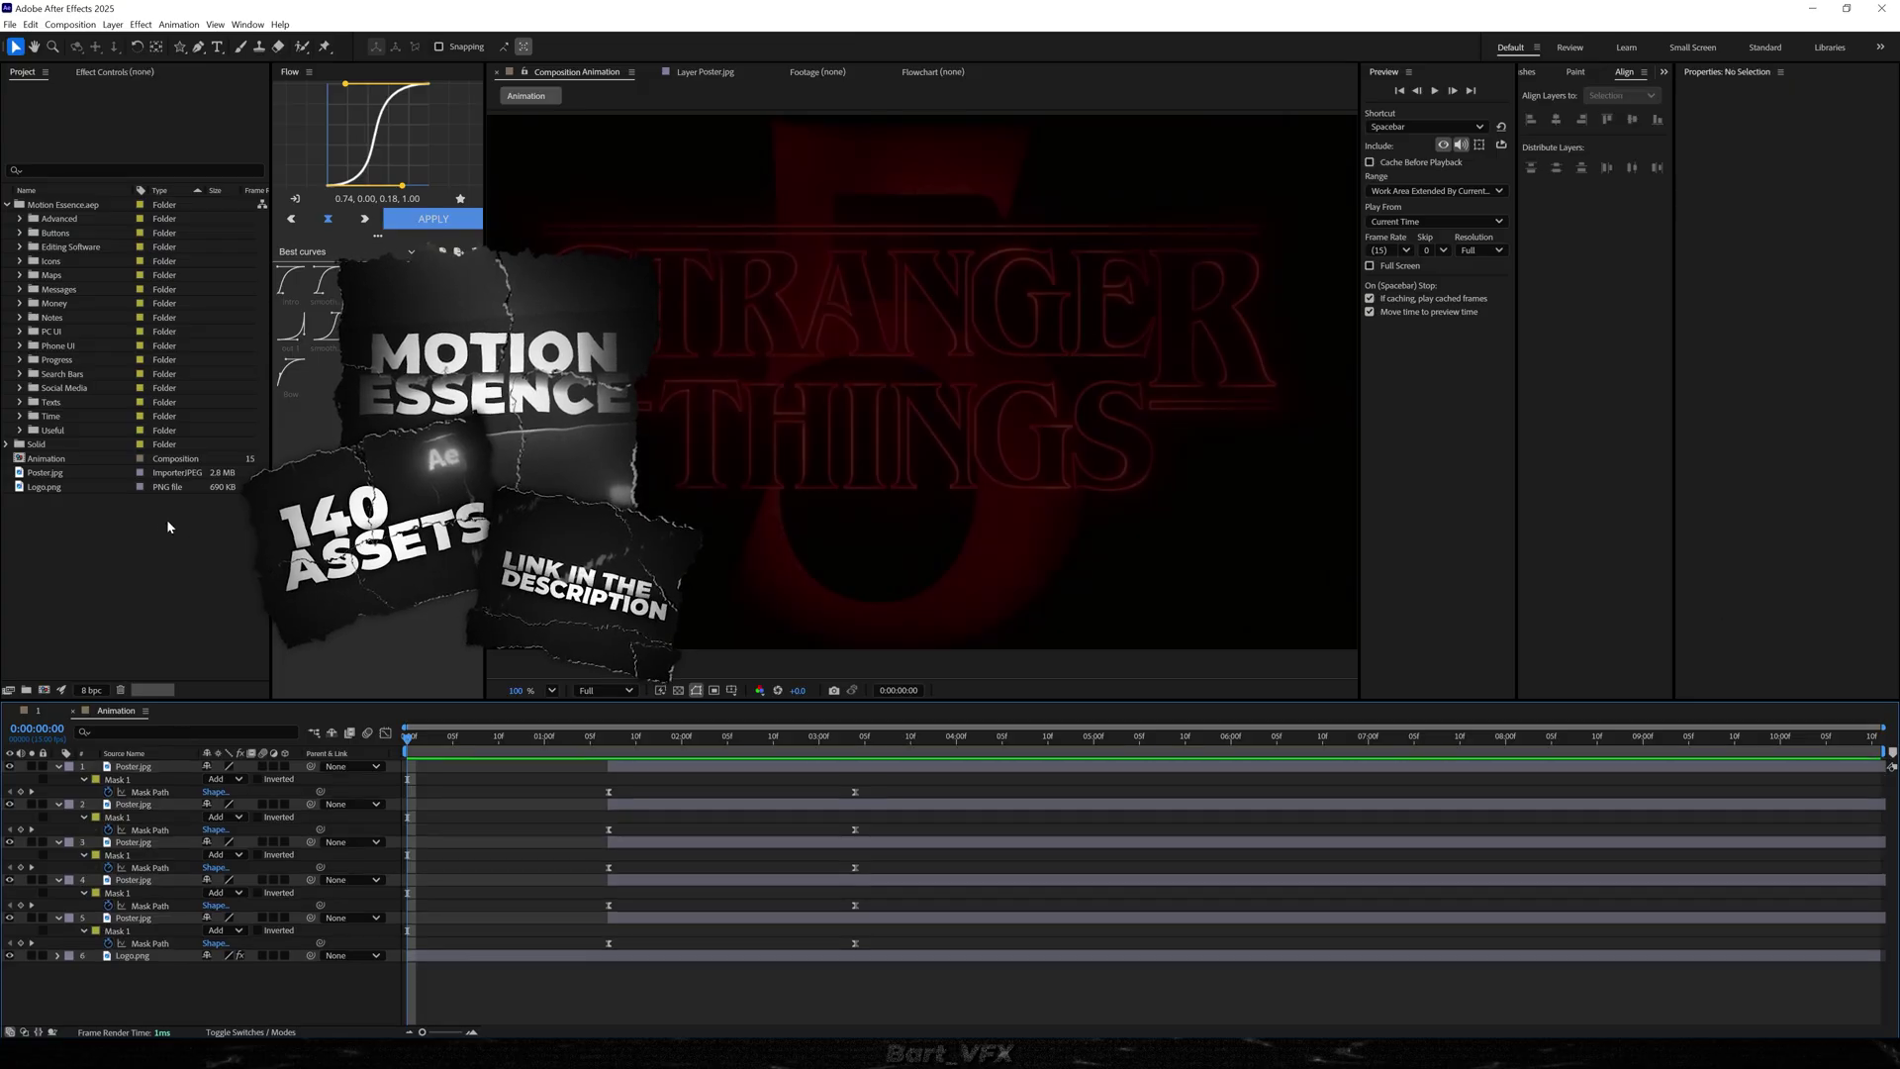
- Add the Play Button composition from the Buttons folder as the uppermost layer and preview it from the start
click(19, 232)
drag(64, 294, 413, 789)
key(ctrl+bracketright)
key(space)
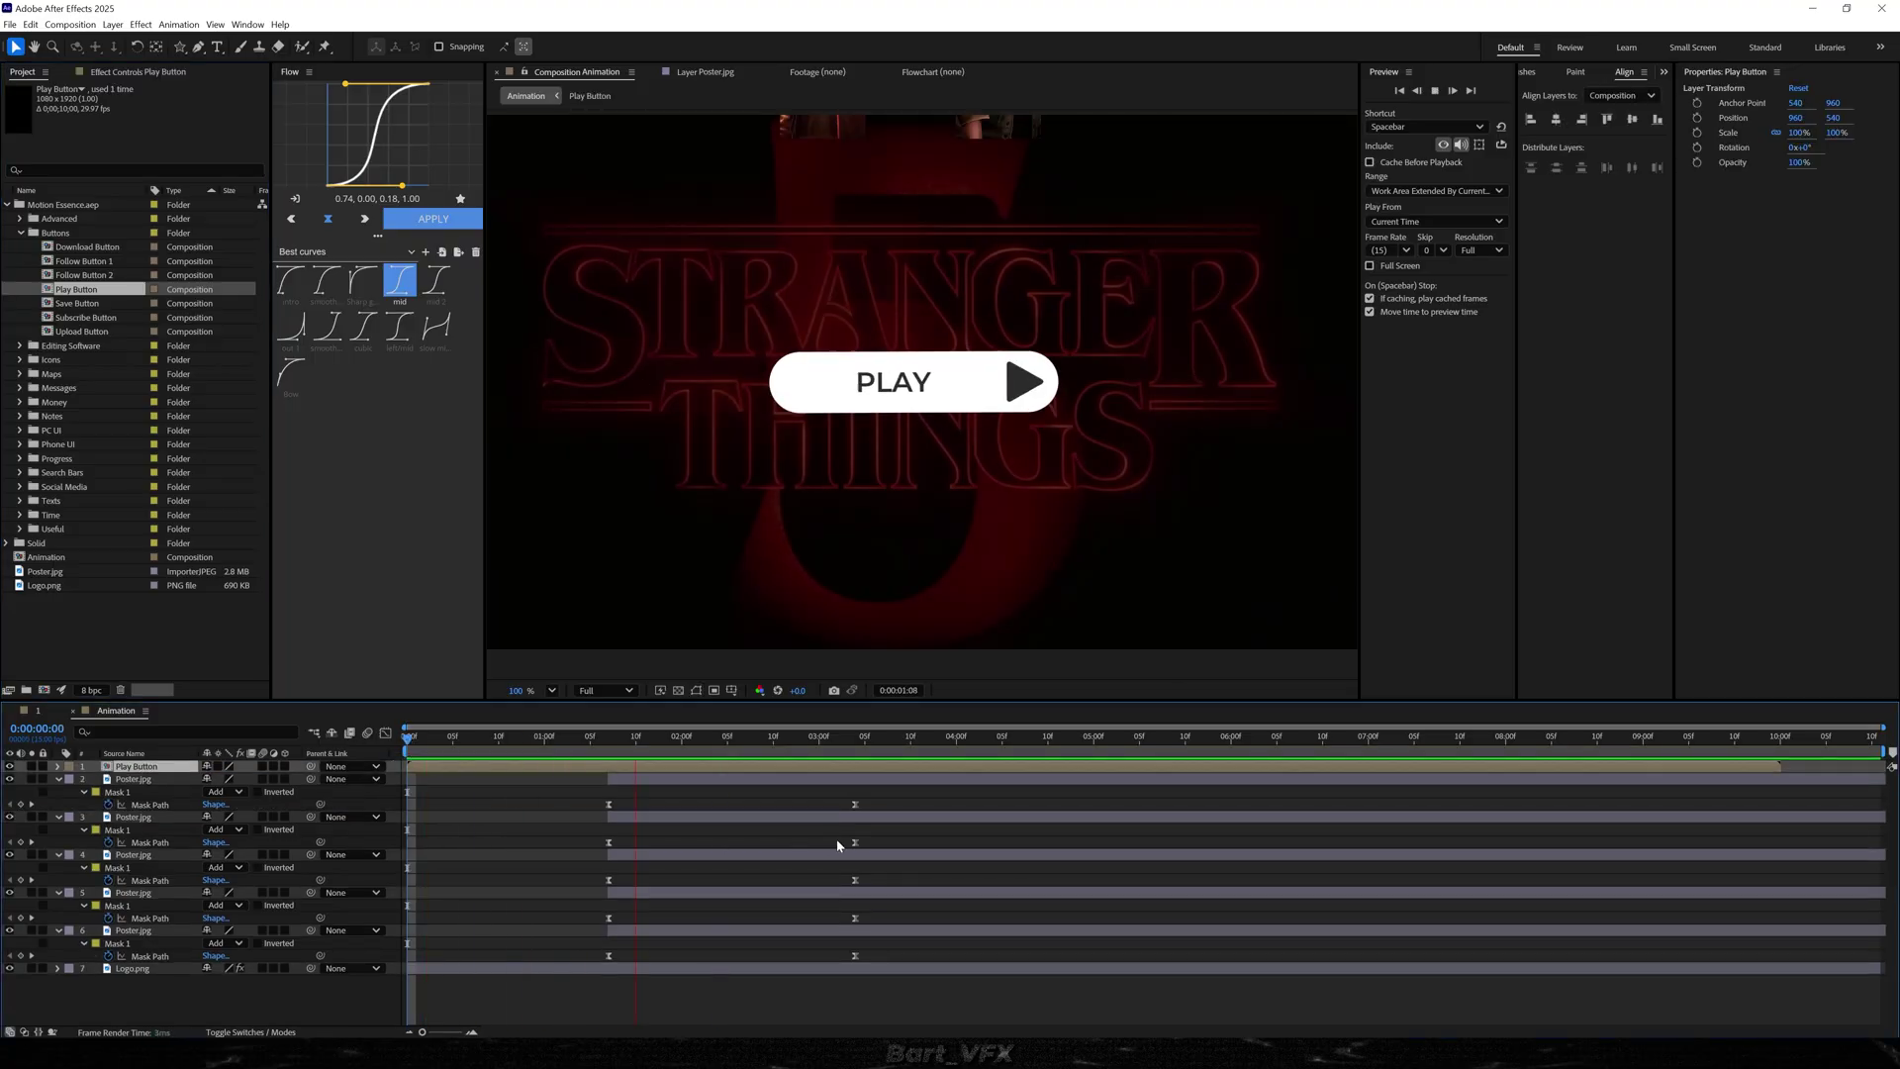
key(space)
- Keyframe the Play Button's Scale at 0:00:01:01 and reduce it to 93% at 0:00:01:09
key(s)
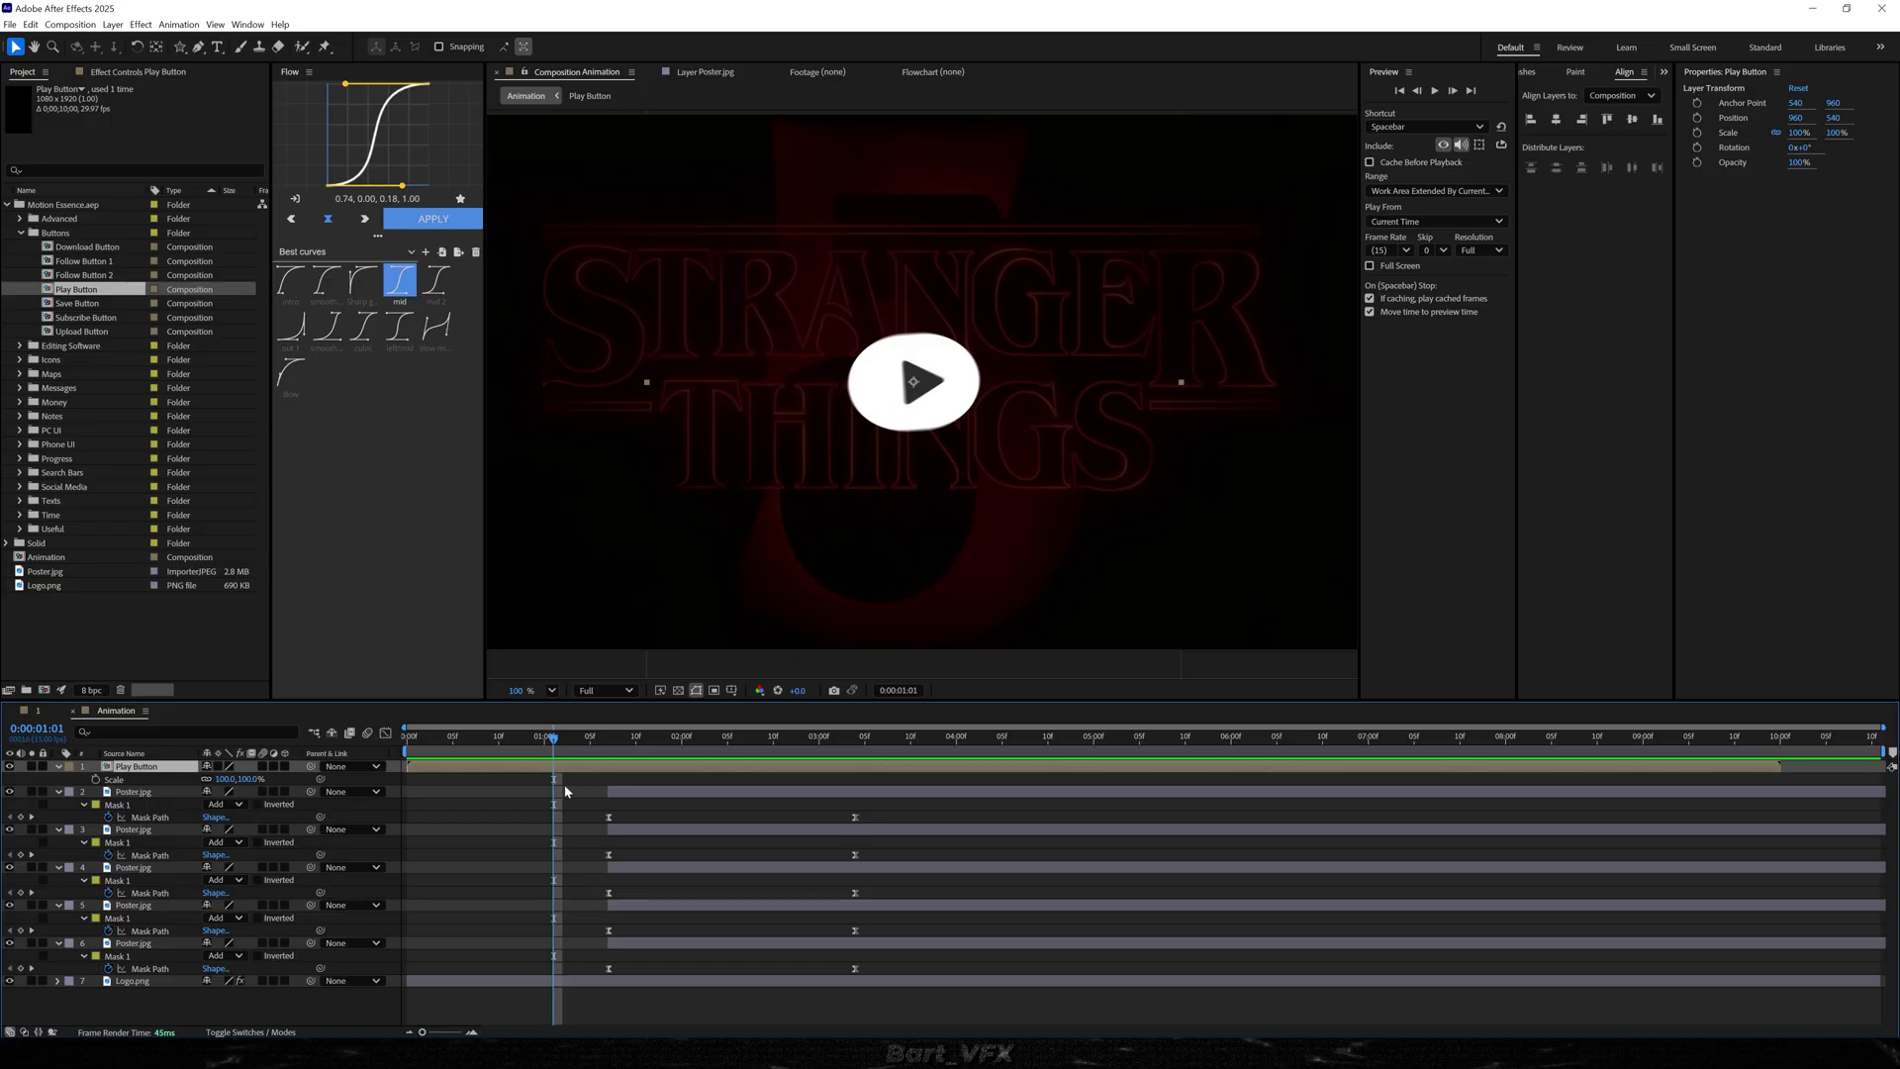
click(96, 780)
key(space)
key(space)
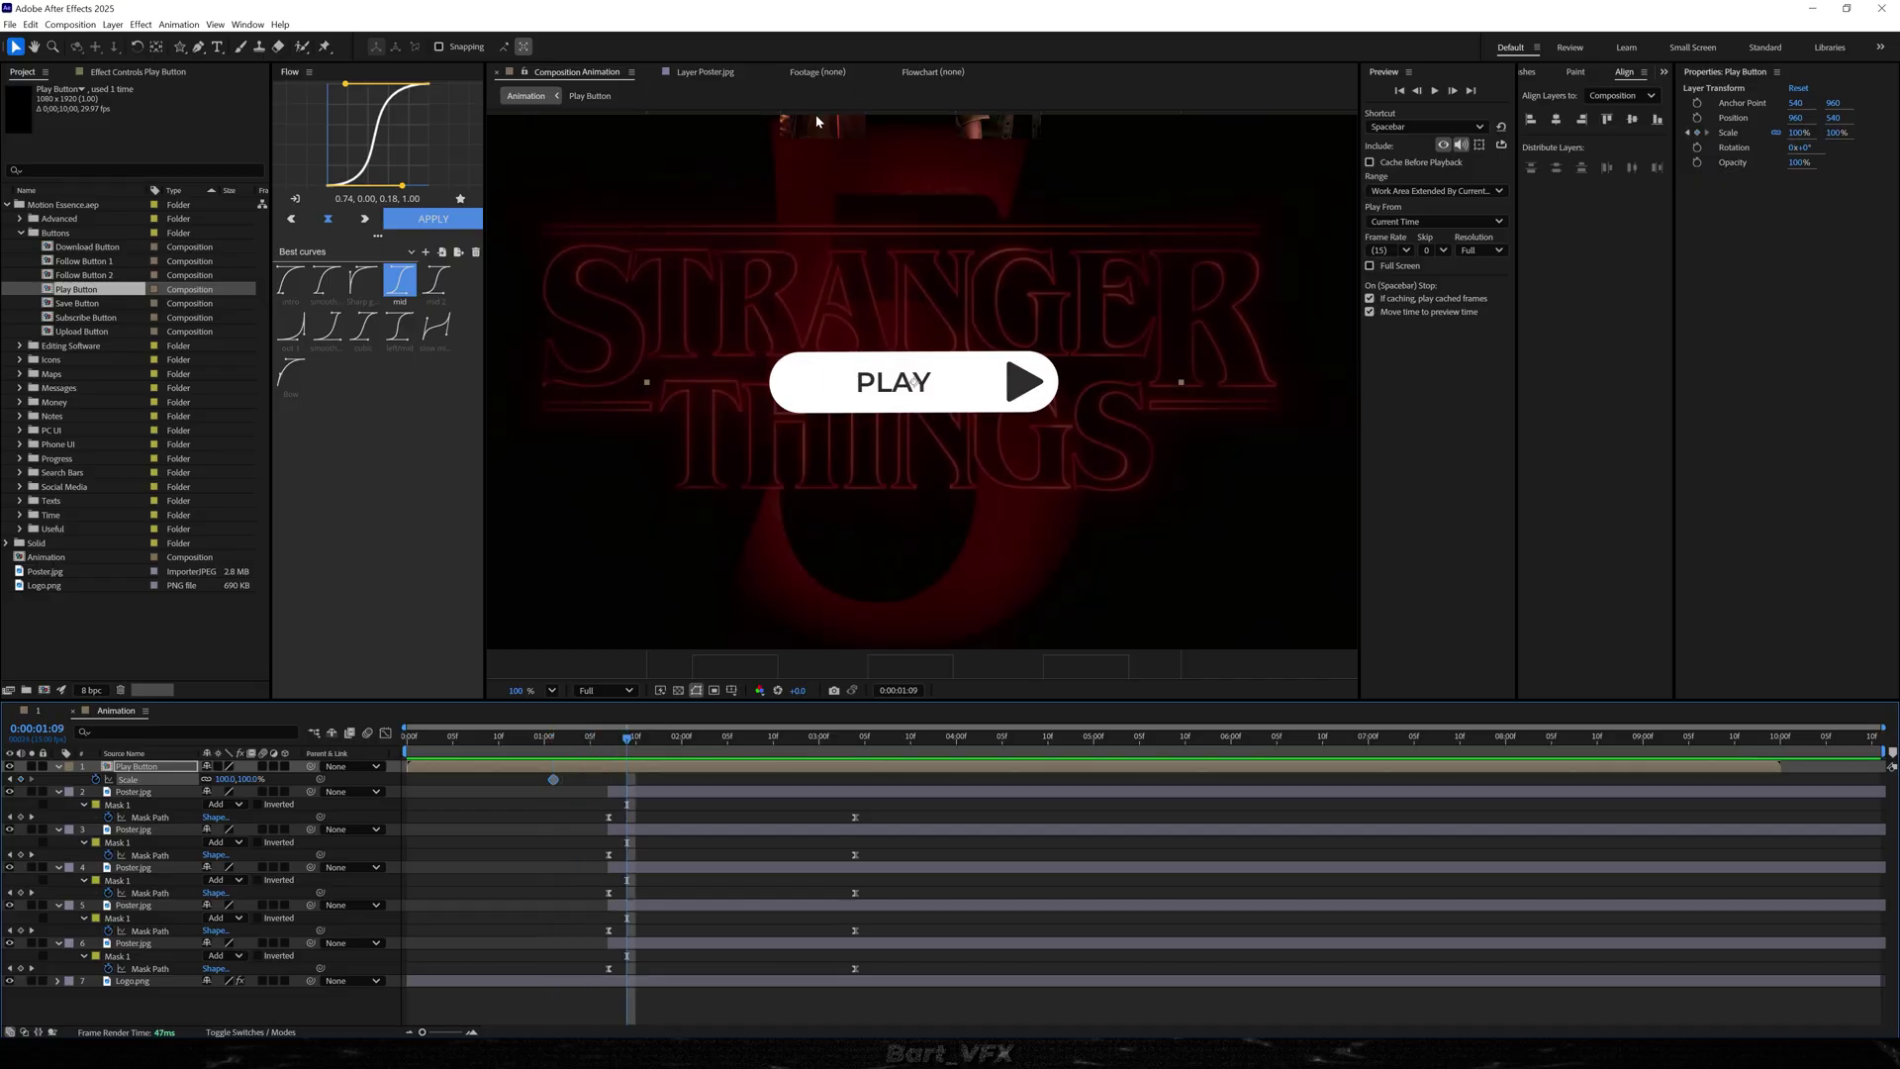
drag(227, 780, 221, 780)
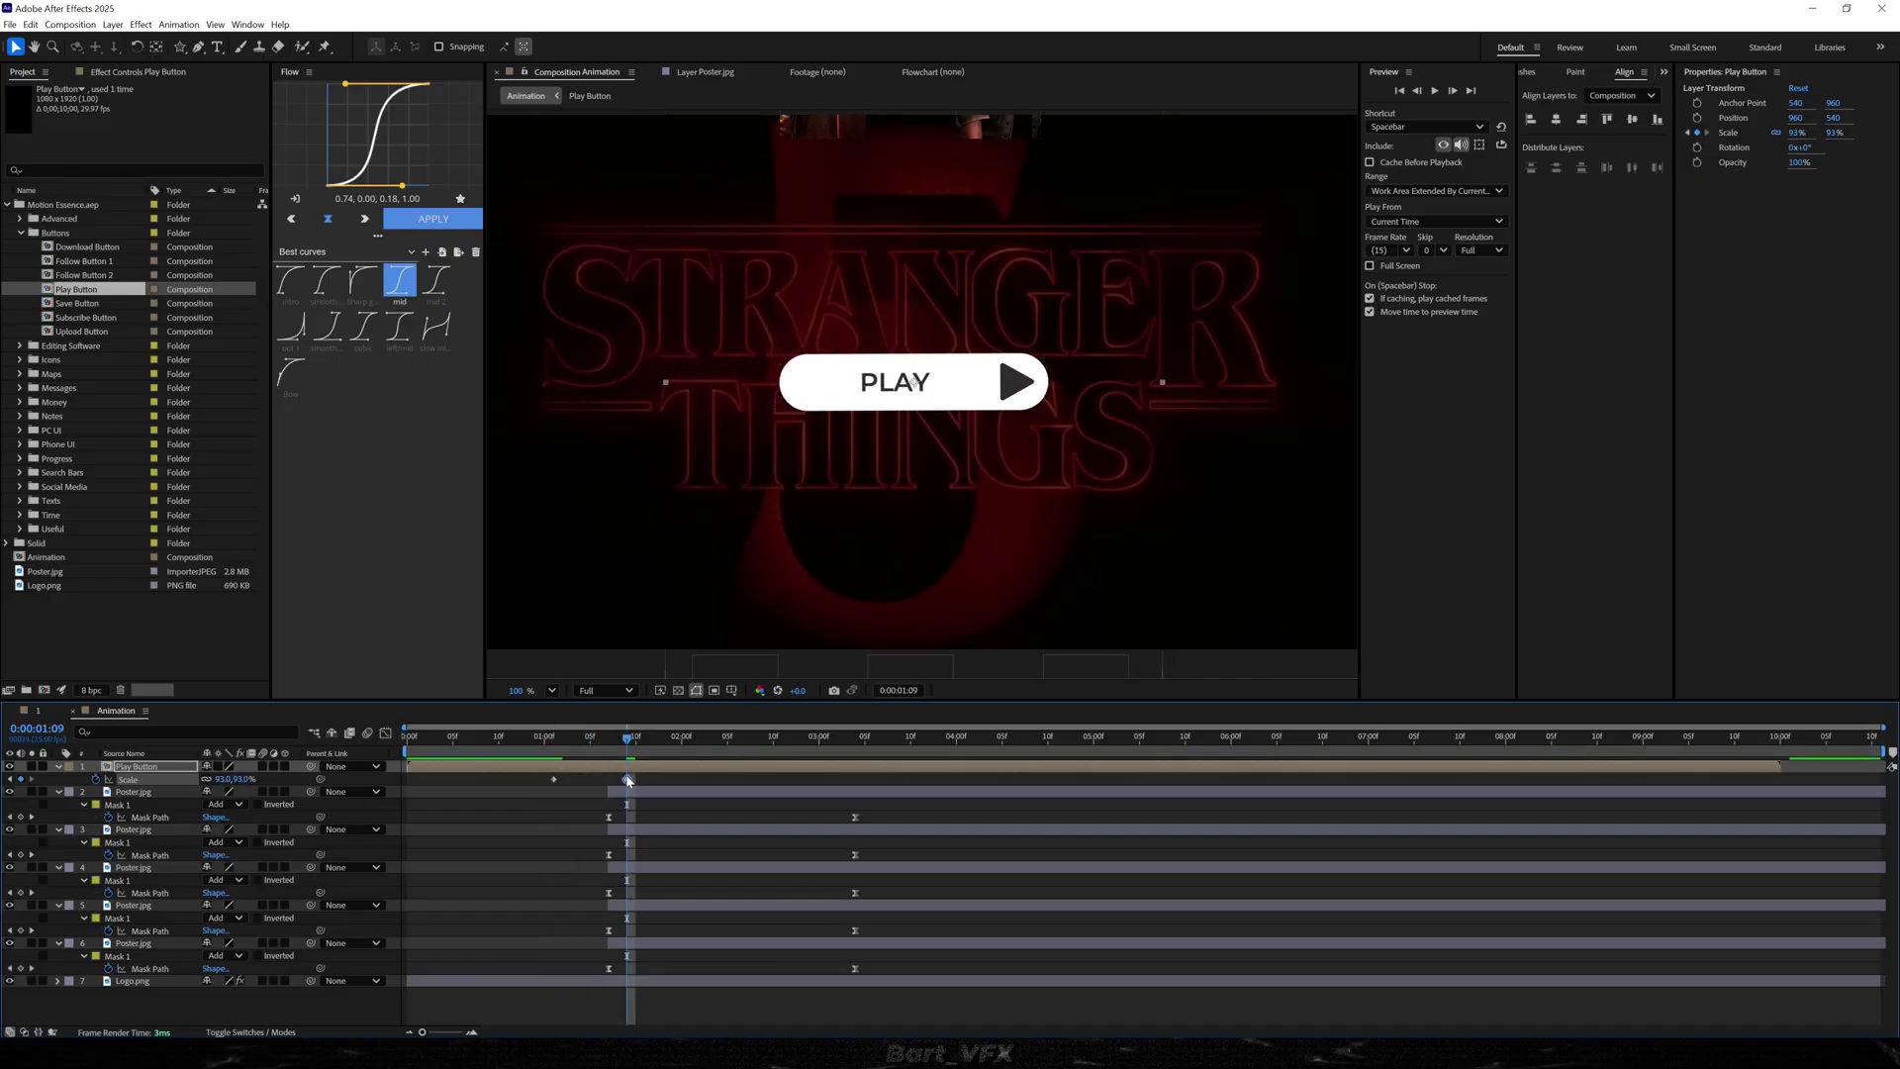
- Move the two Scale keyframes close together, paste the 100% keyframe after them, shift the scale pulse later, and preview it
drag(544, 784, 580, 788)
key(ctrl+v)
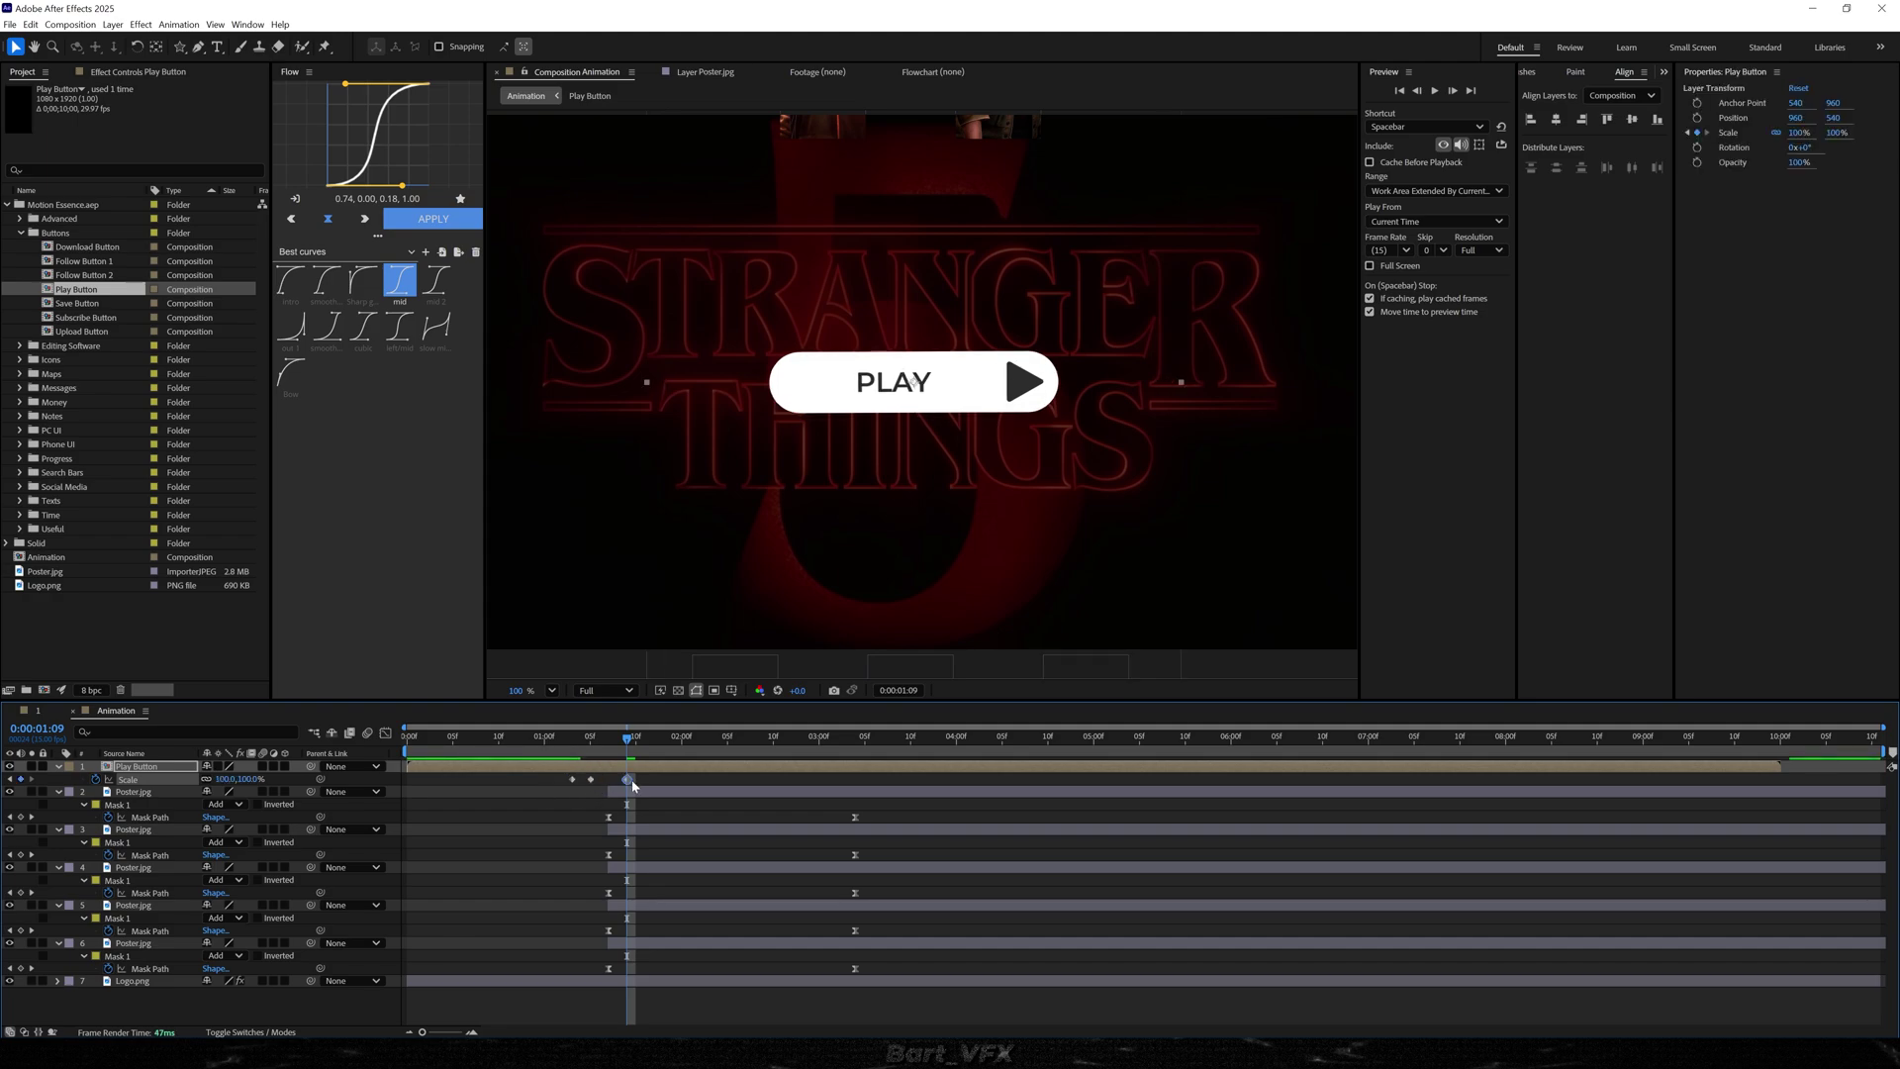
click(634, 784)
mouse_move(629, 781)
mouse_down()
mouse_move(604, 787)
mouse_move(653, 781)
mouse_up()
key(space)
- Shift all five poster layers later so they begin at about 0:00:02:01, during the Play Button's scale pulse, and preview the timing
click(642, 792)
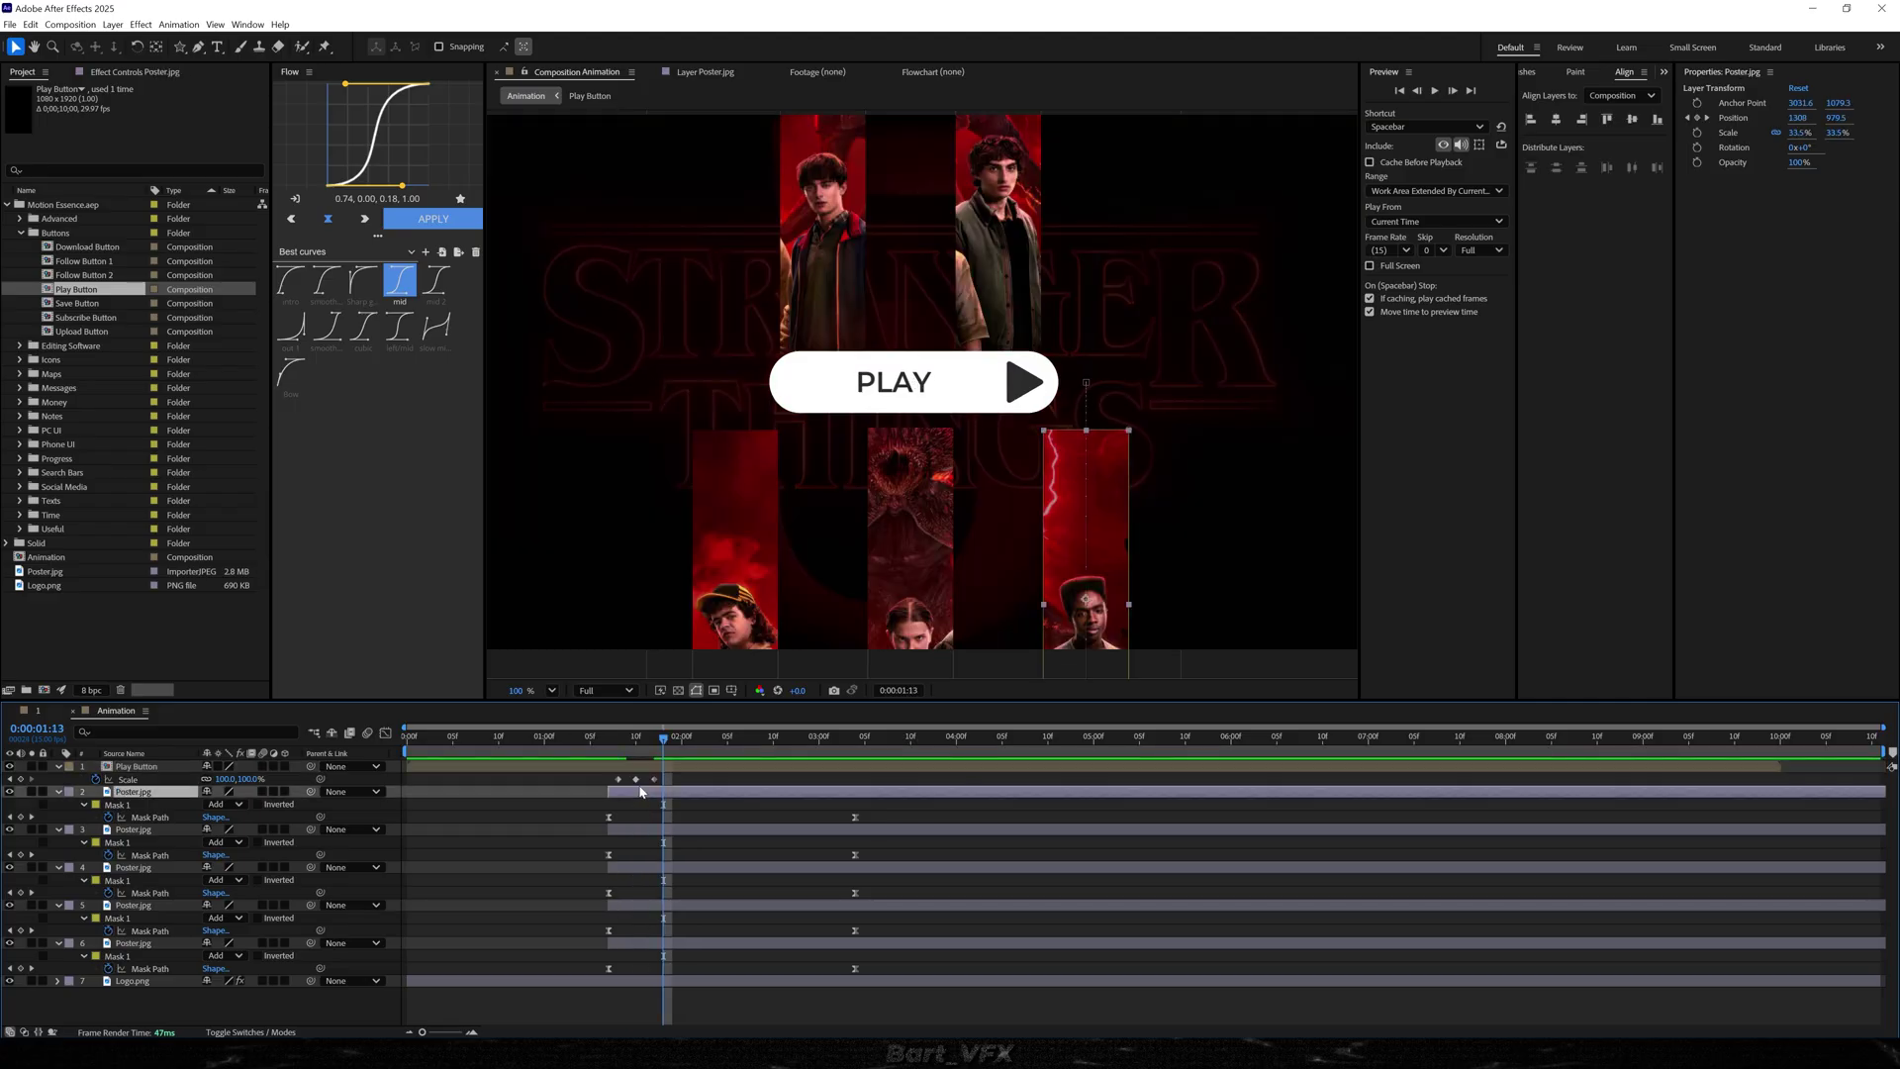
shift+click(616, 945)
drag(616, 945, 661, 947)
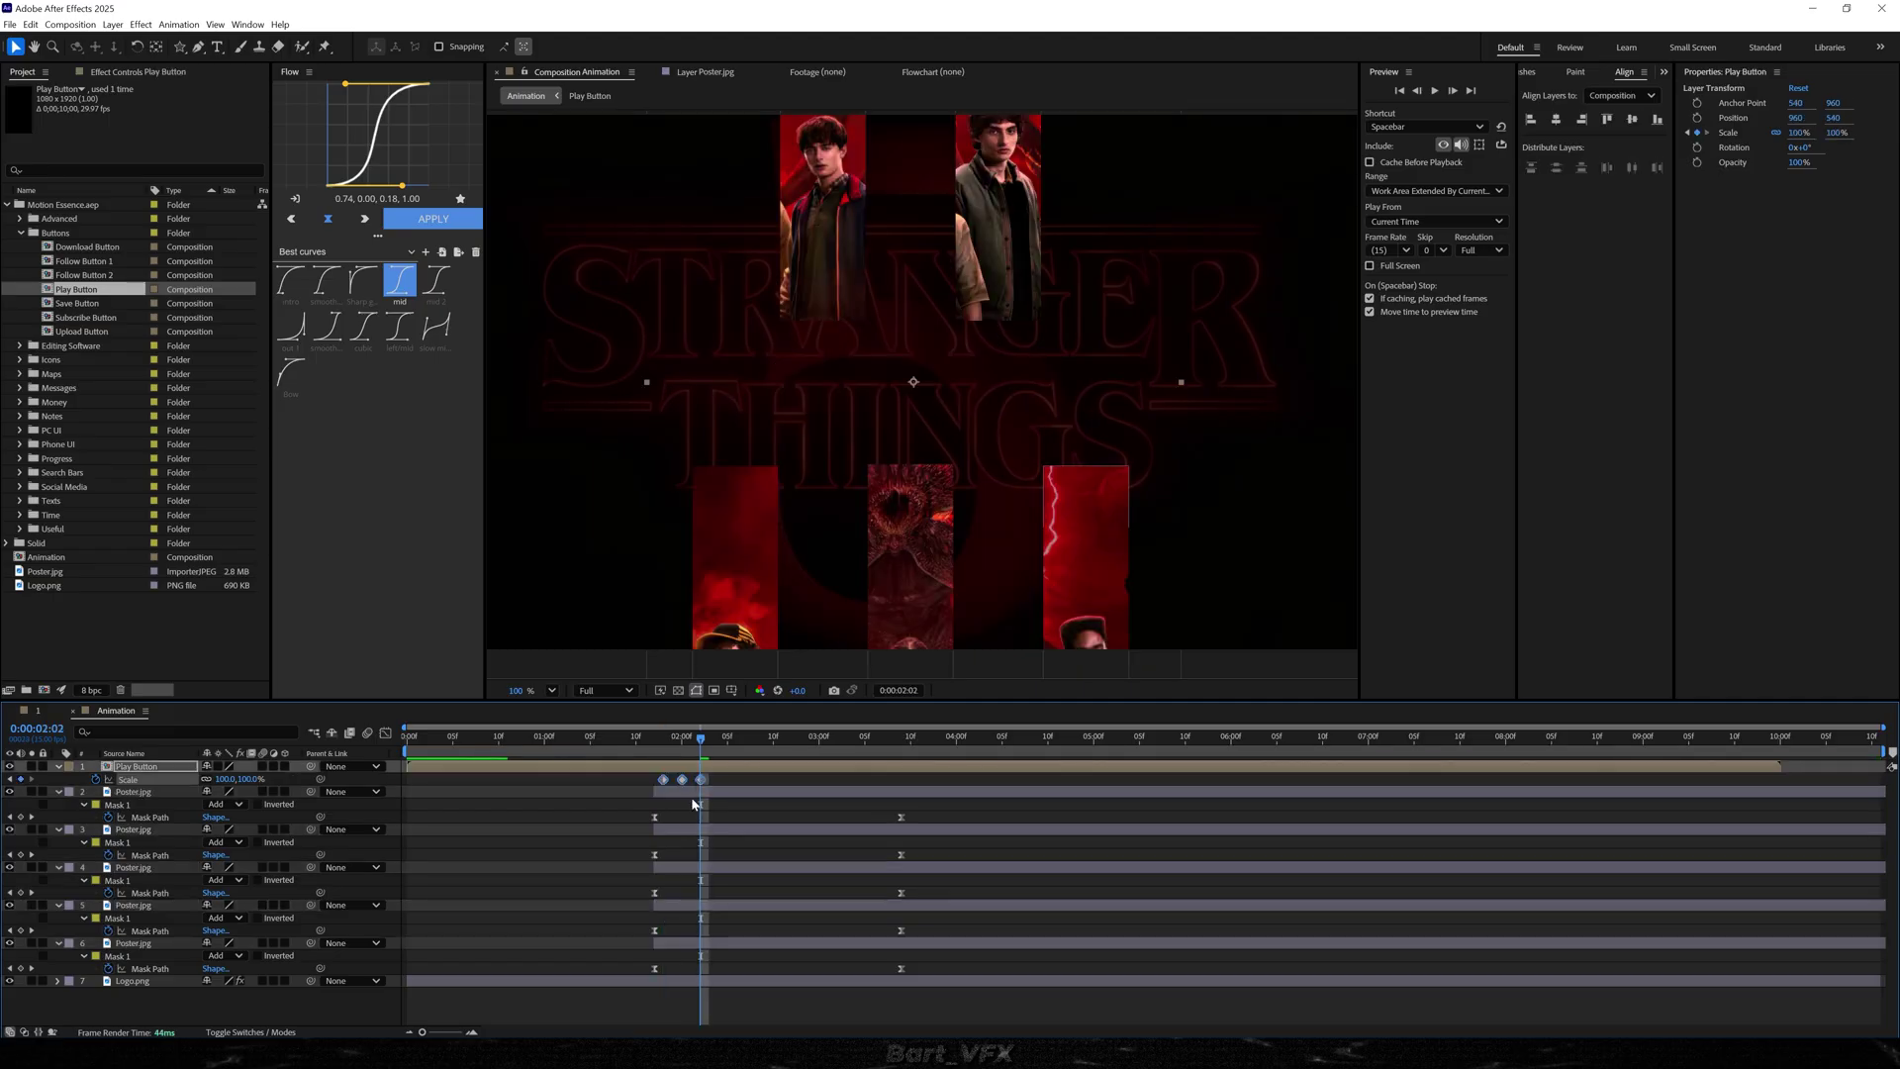
click(691, 794)
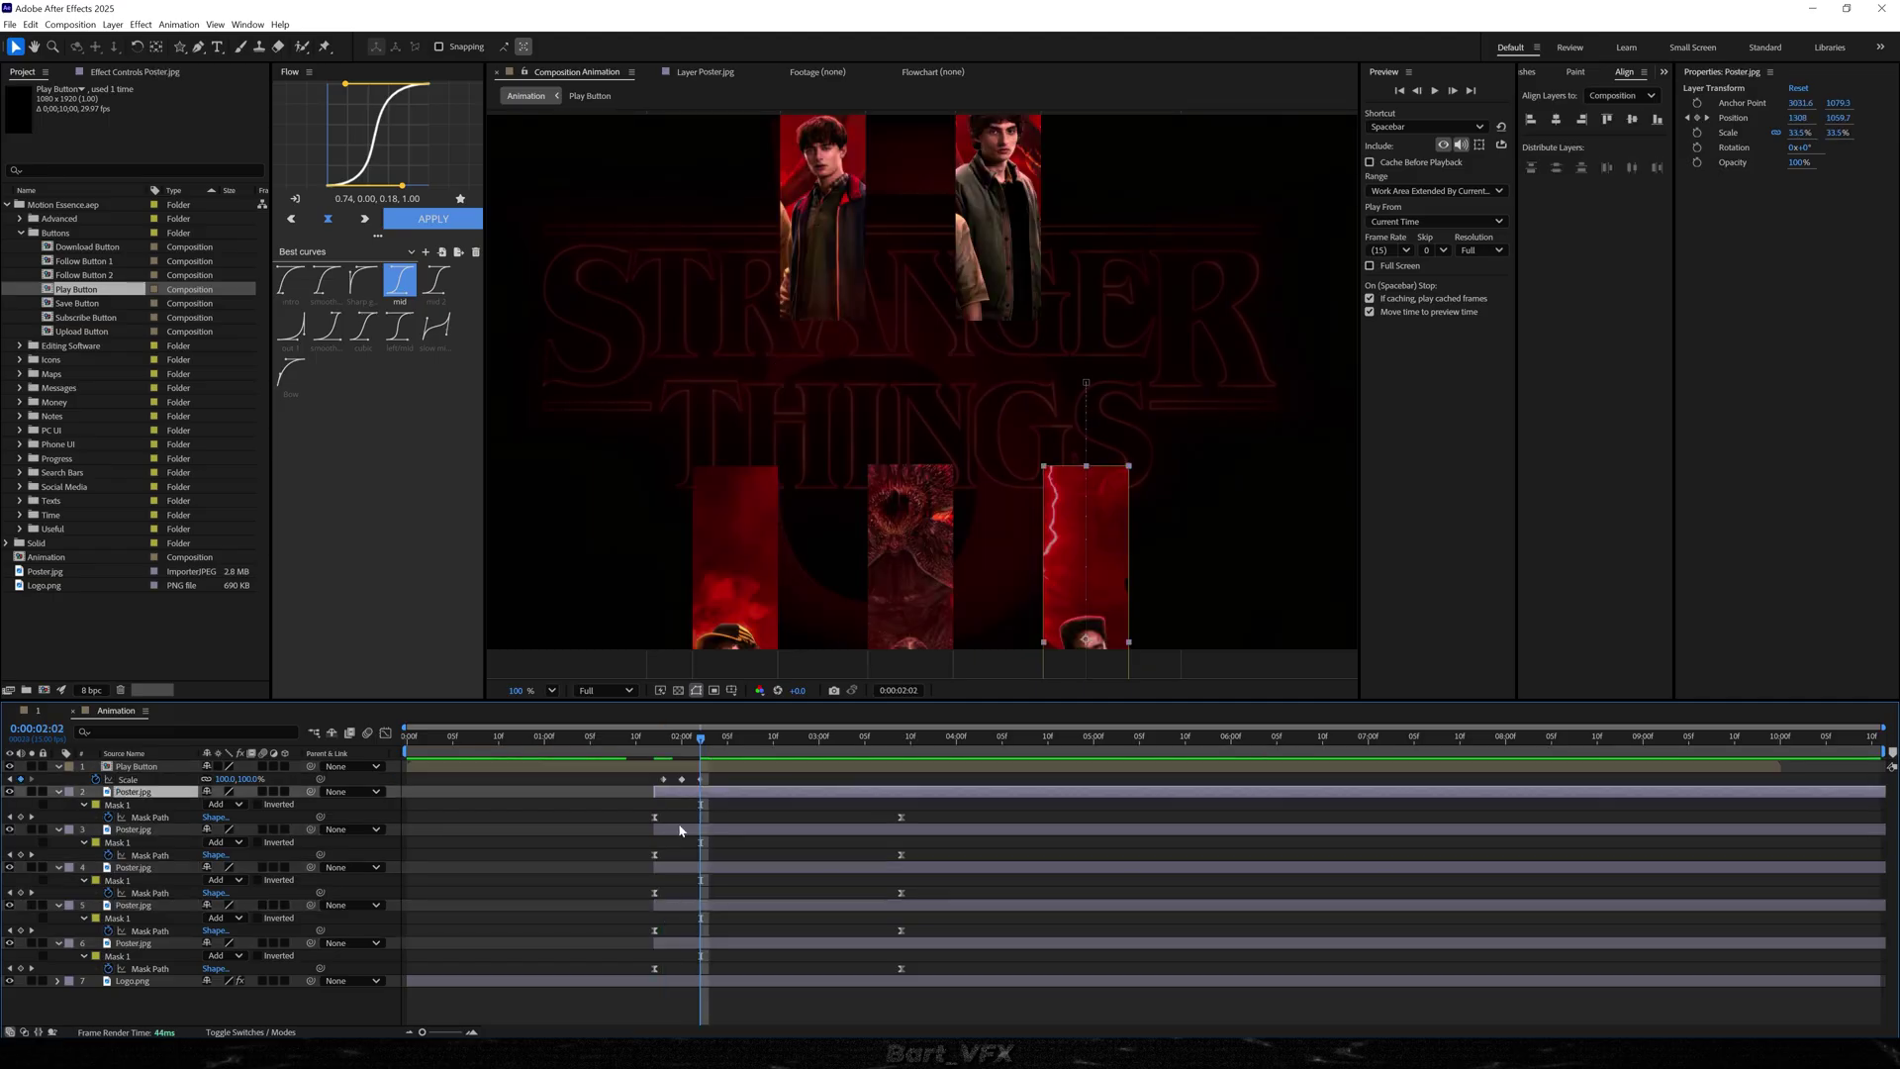
shift+click(674, 950)
drag(674, 950, 710, 950)
click(606, 743)
key(space)
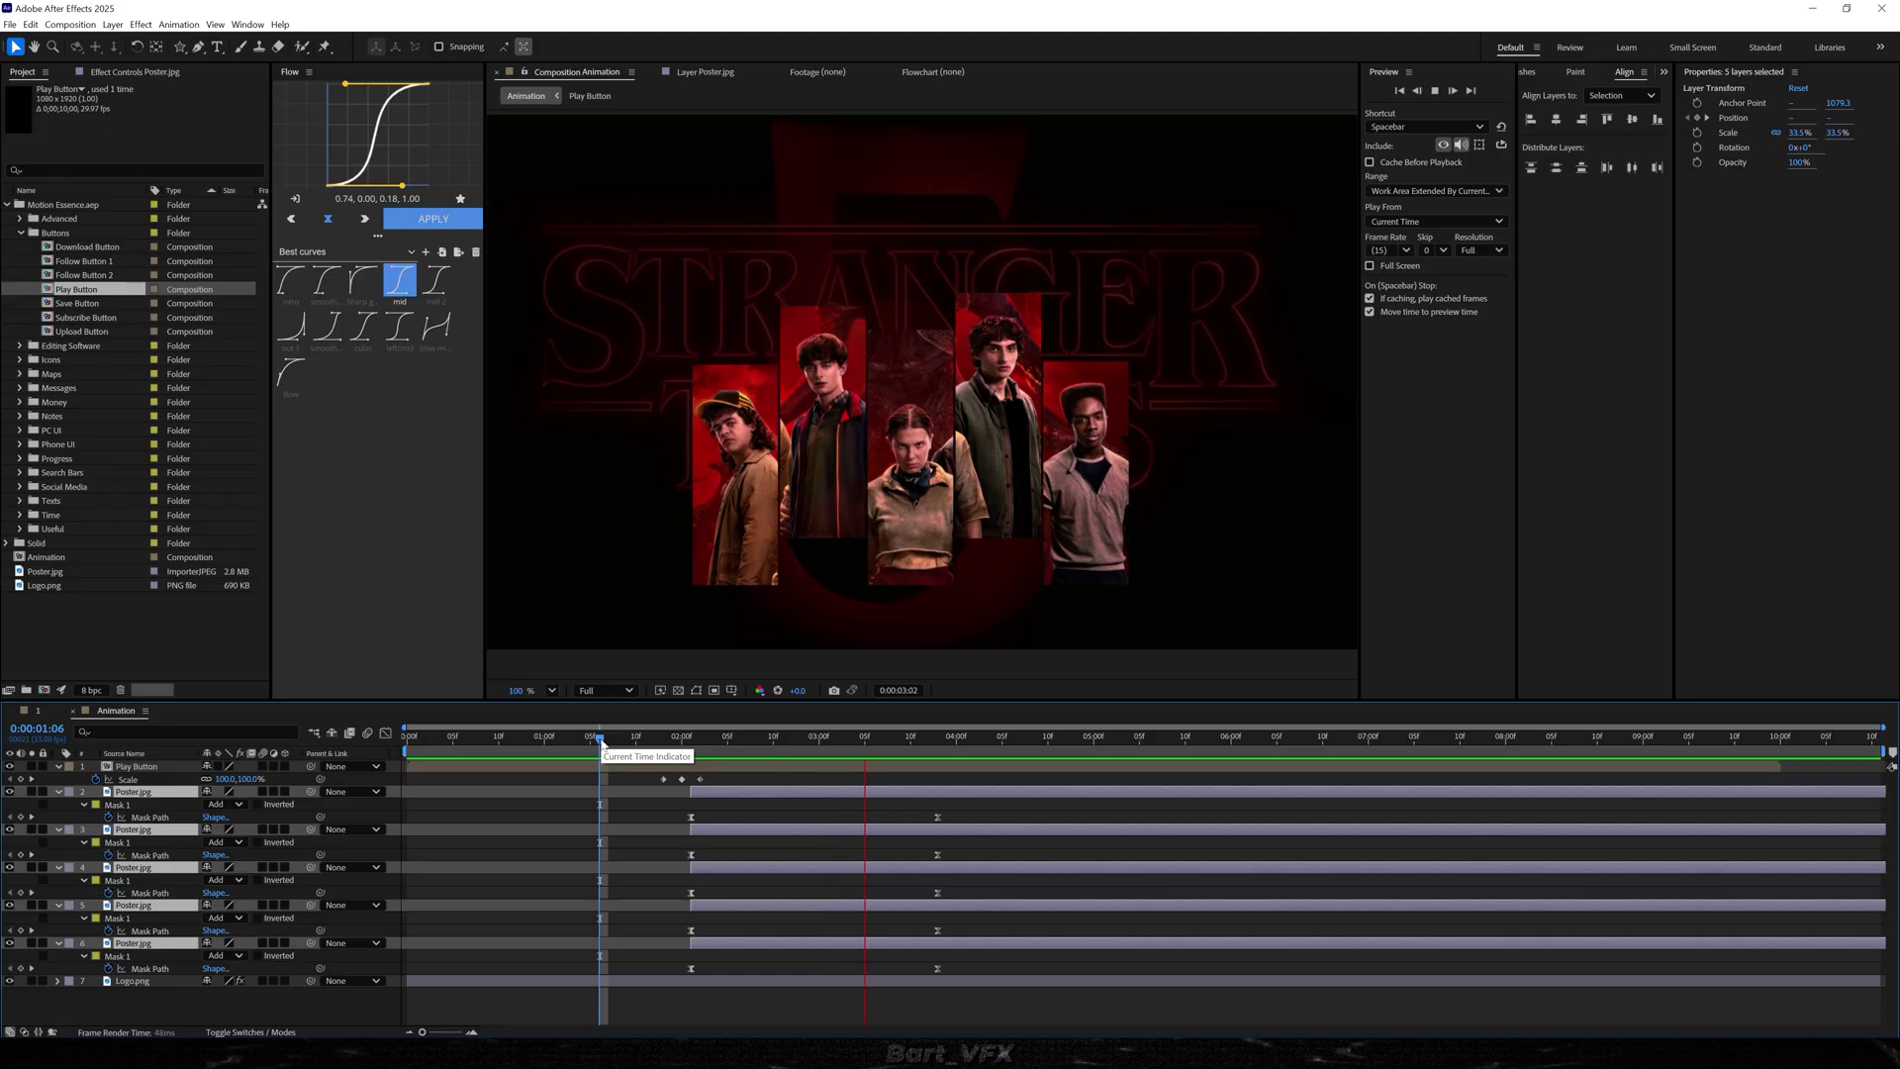
- Inspect the Opacity keyframes inside the Play Button composition, return to the Animation composition and collapse the layers' keyframed properties
double_click(605, 767)
key(t)
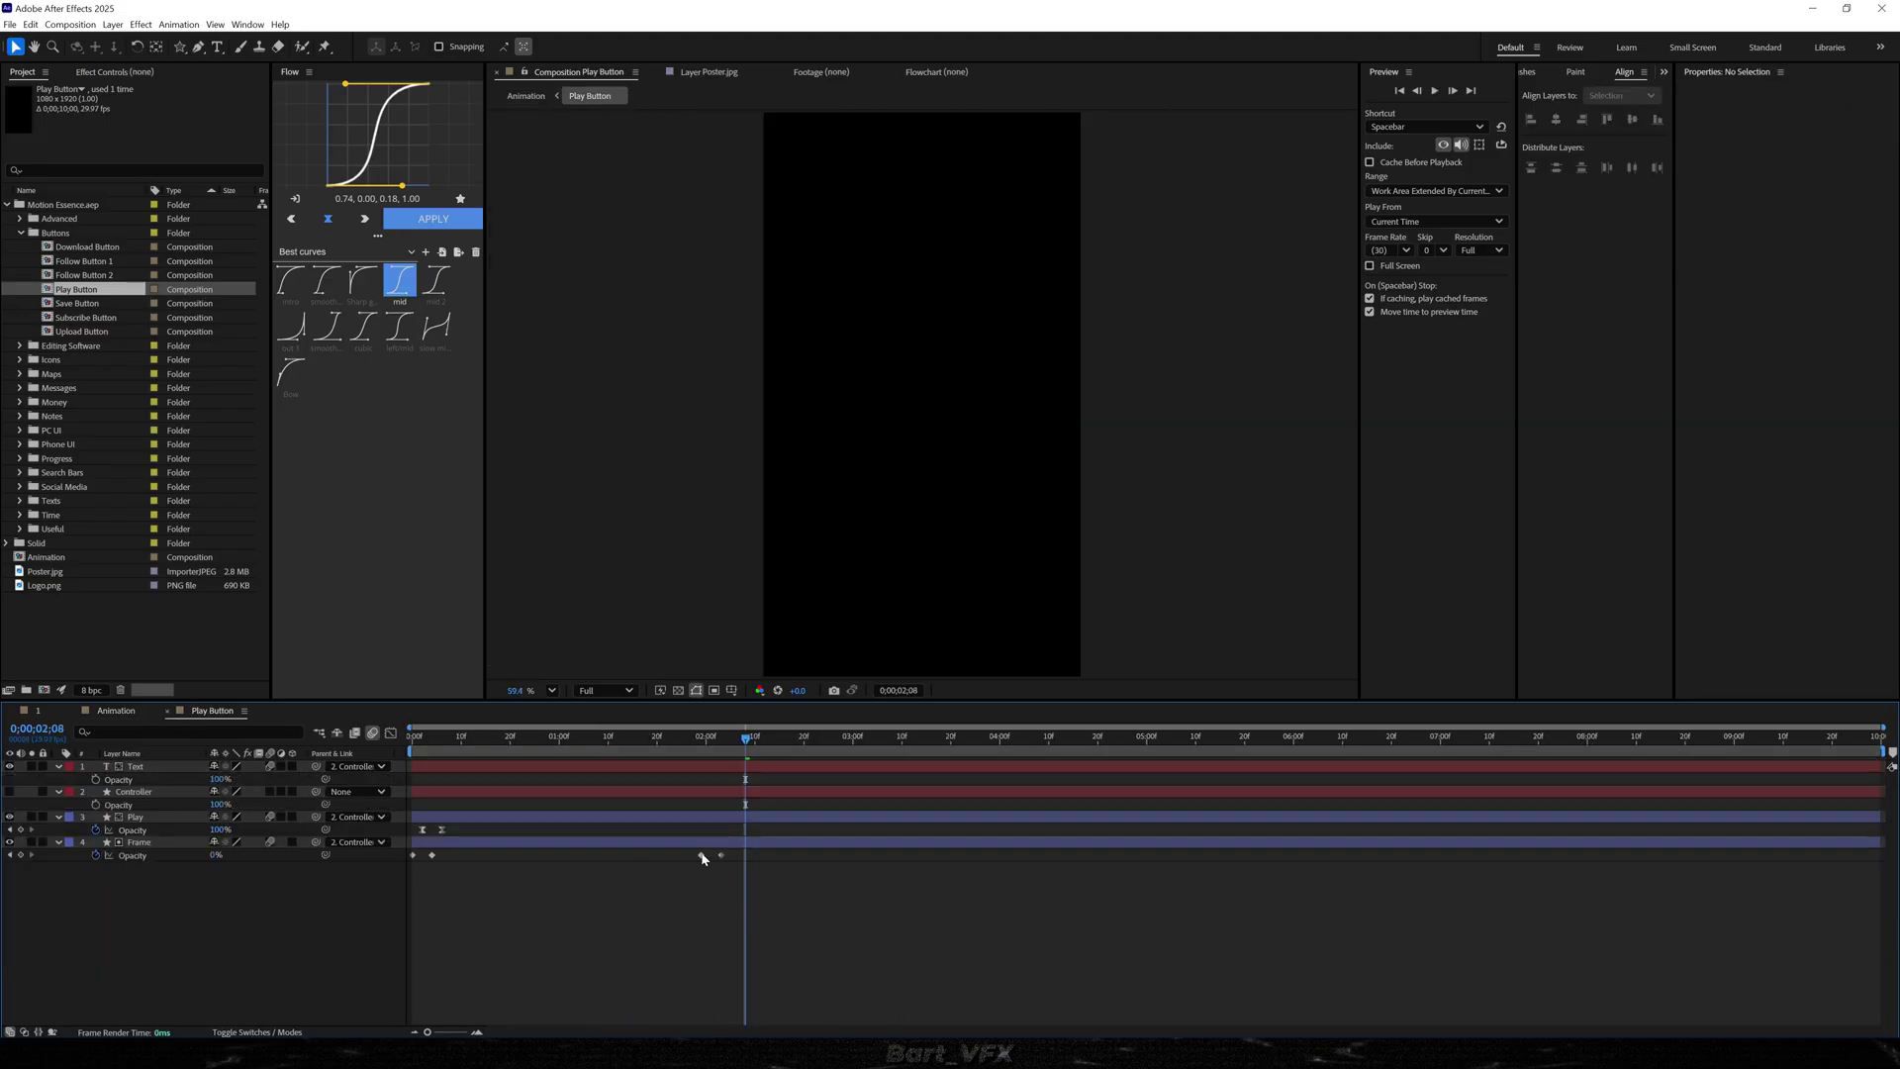
click(121, 711)
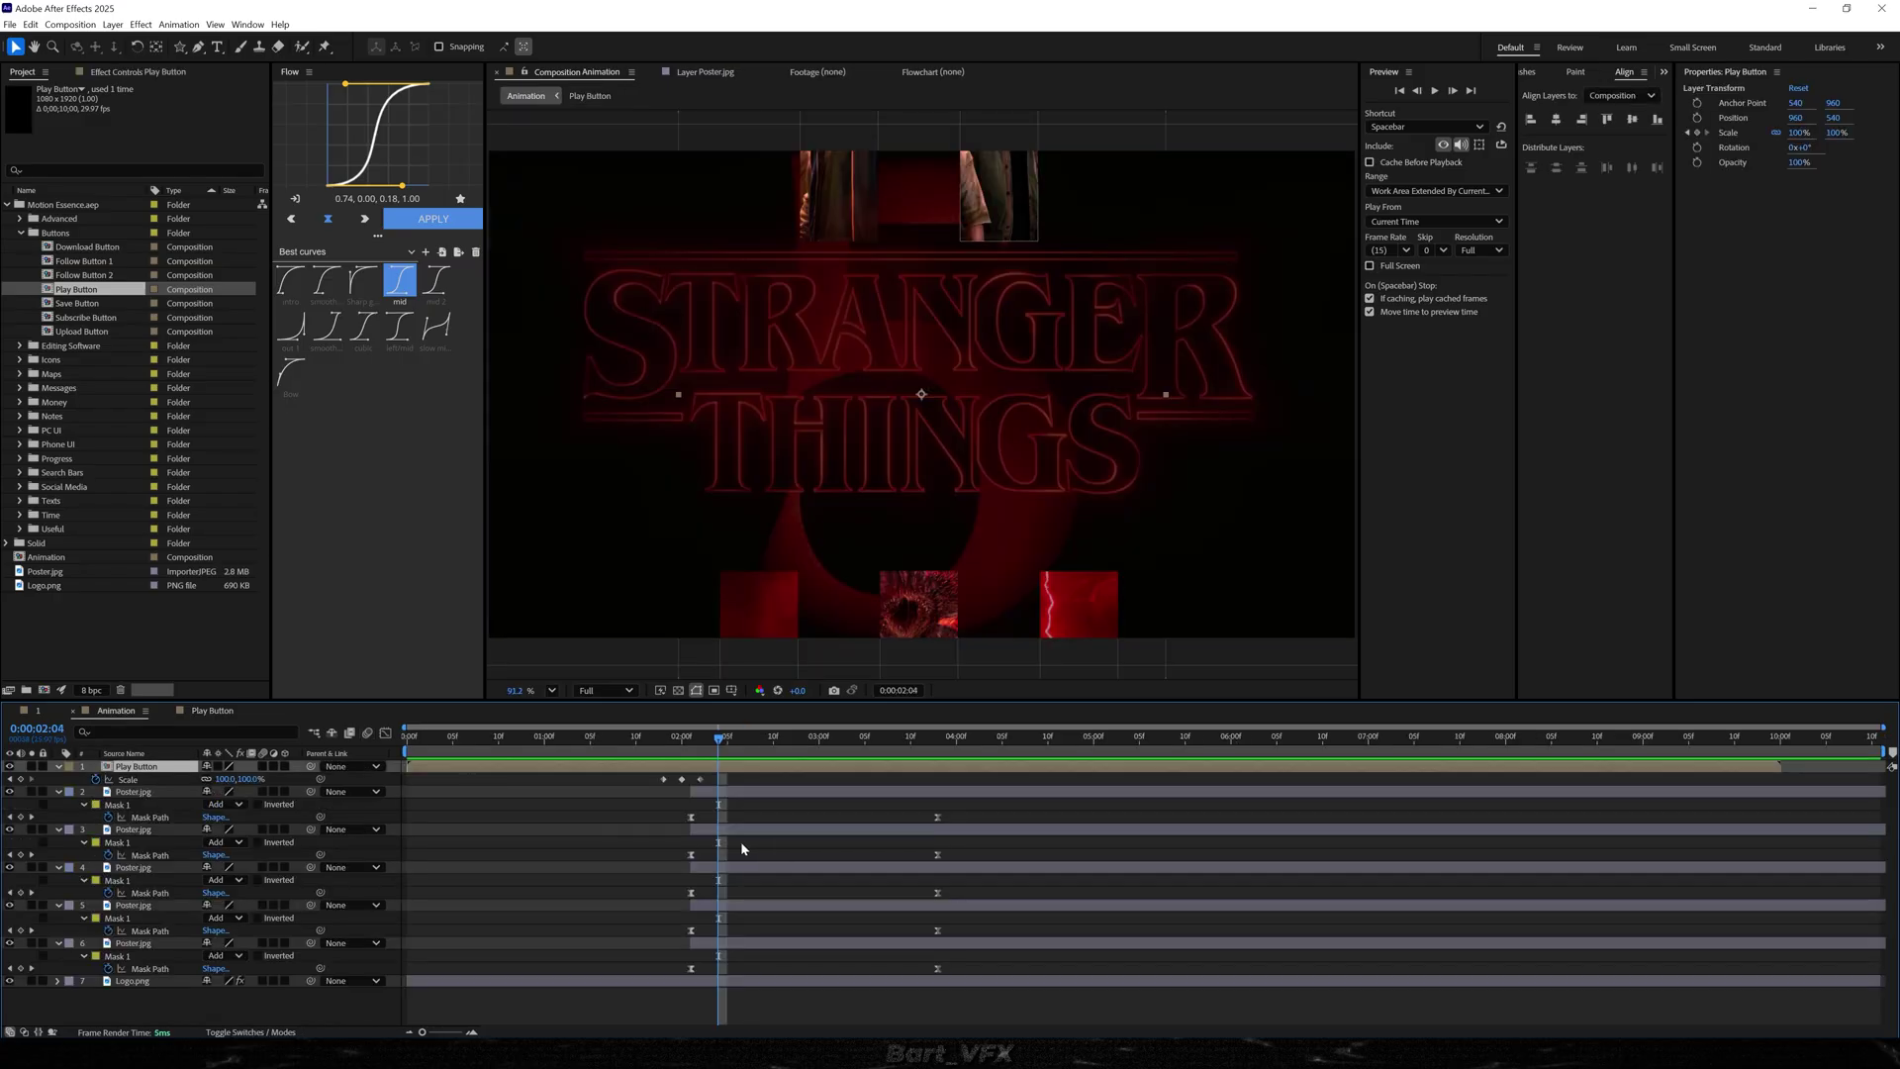
drag(661, 747, 673, 747)
click(656, 777)
key(u)
click(627, 770)
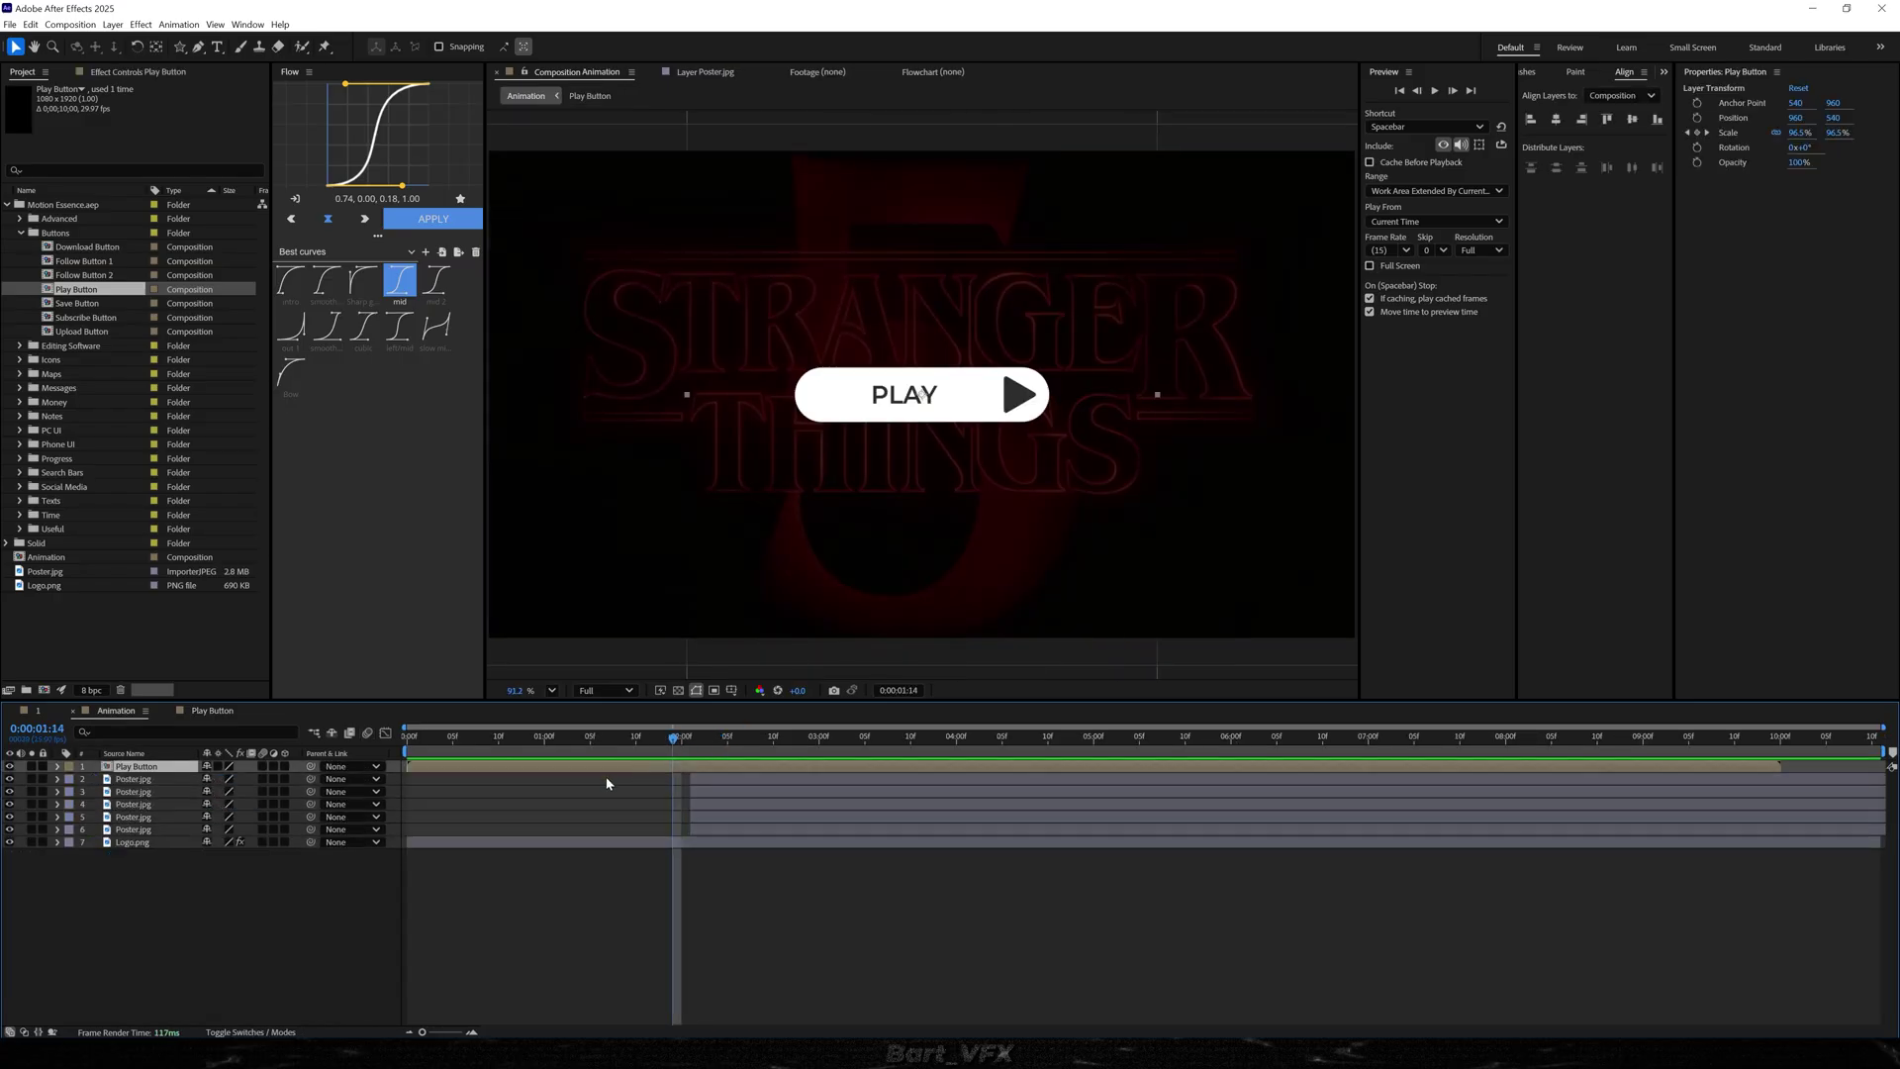
- Add a null object above all layers in the Animation composition and name it Controller
click(783, 969)
drag(701, 739, 619, 739)
right_click(200, 908)
mouse_move(228, 742)
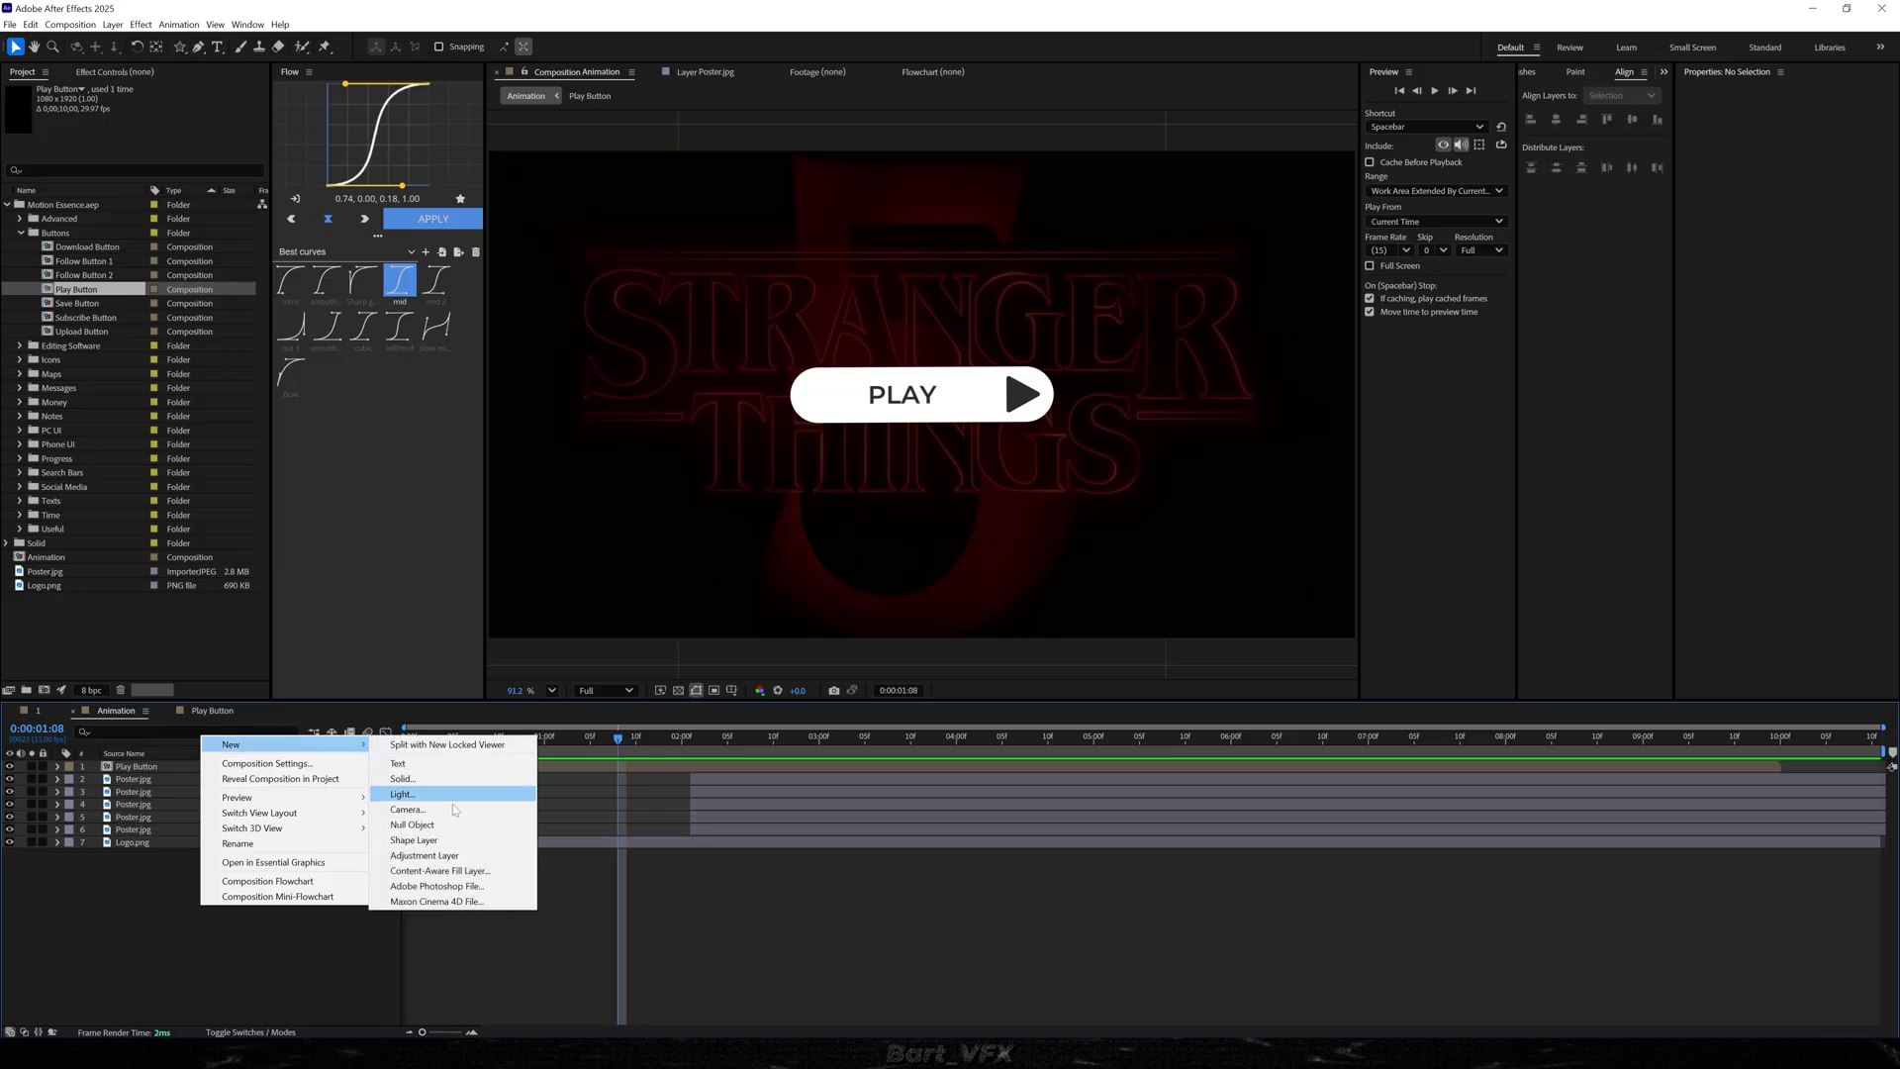
click(452, 829)
key(Return)
text(Co)
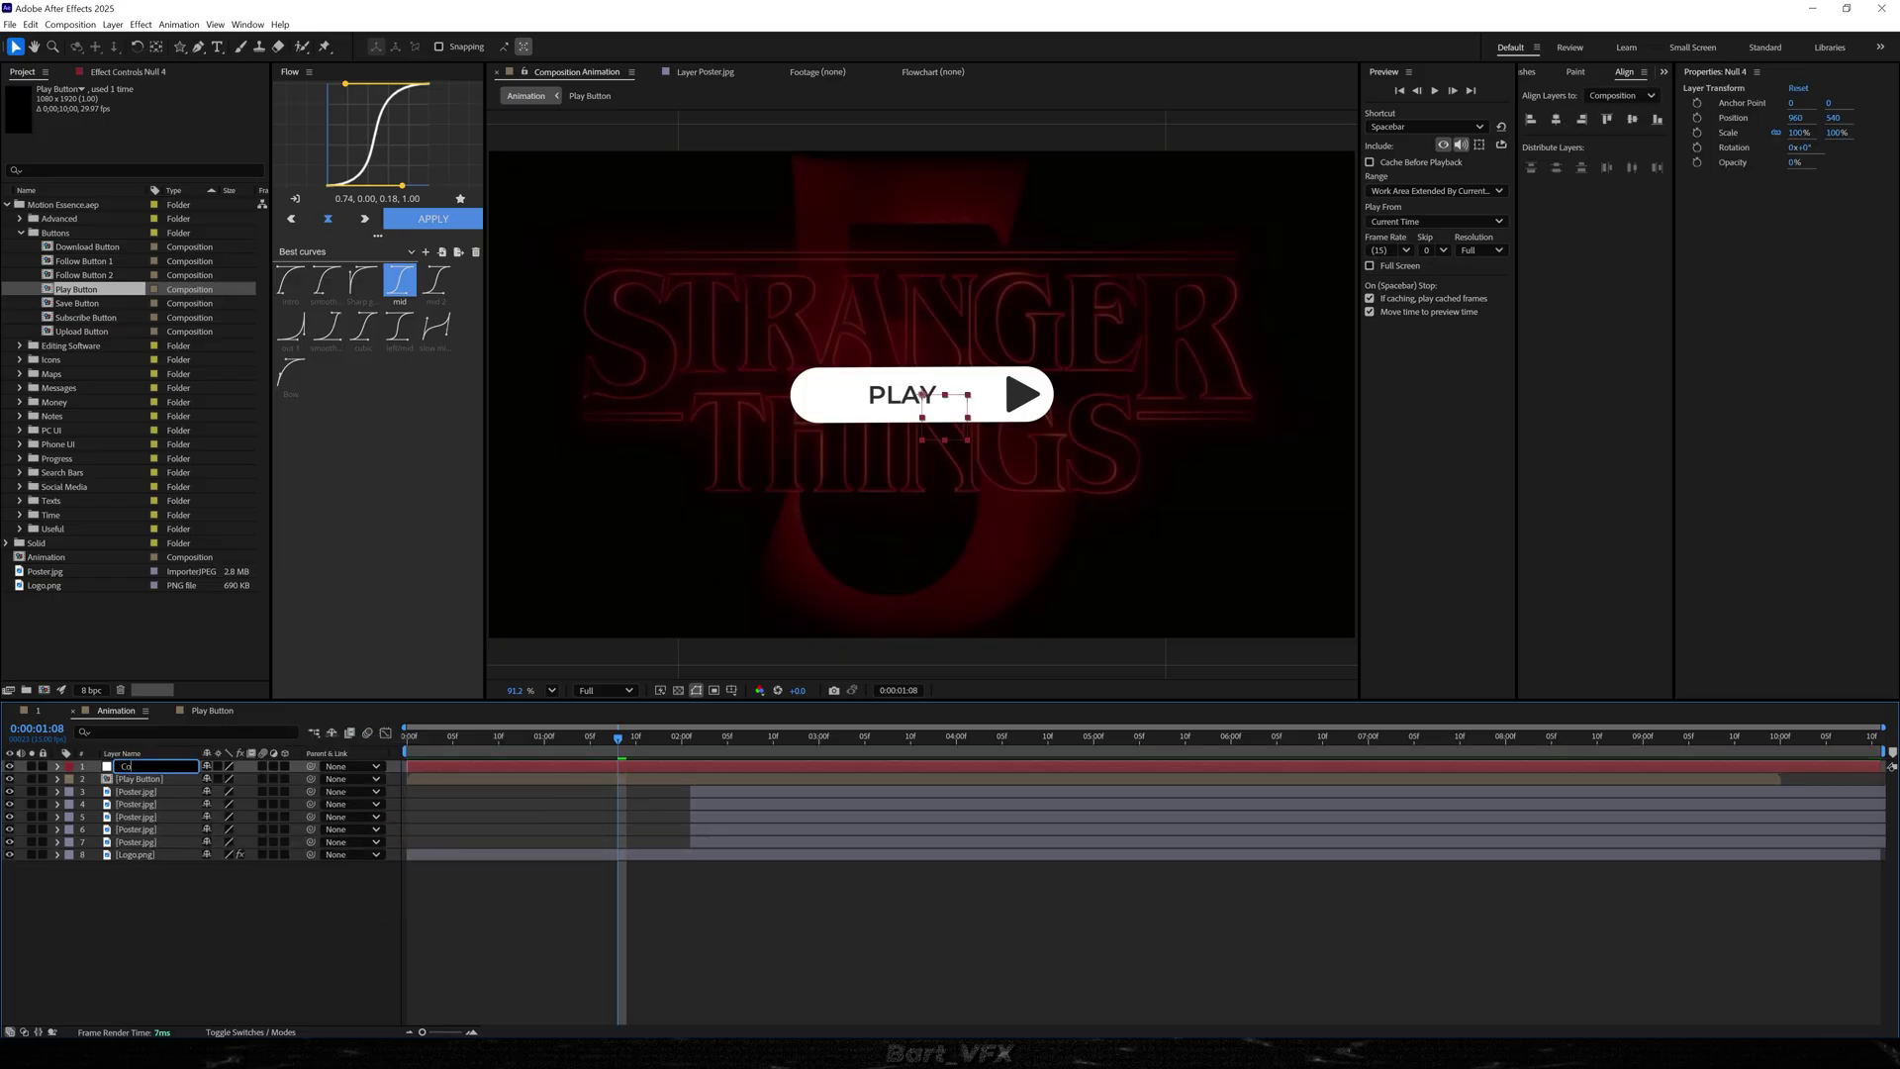
text(ntroller)
key(Return)
- Parent the Play Button, all five poster layers and the logo layer to the Controller null
key(ctrl+Down)
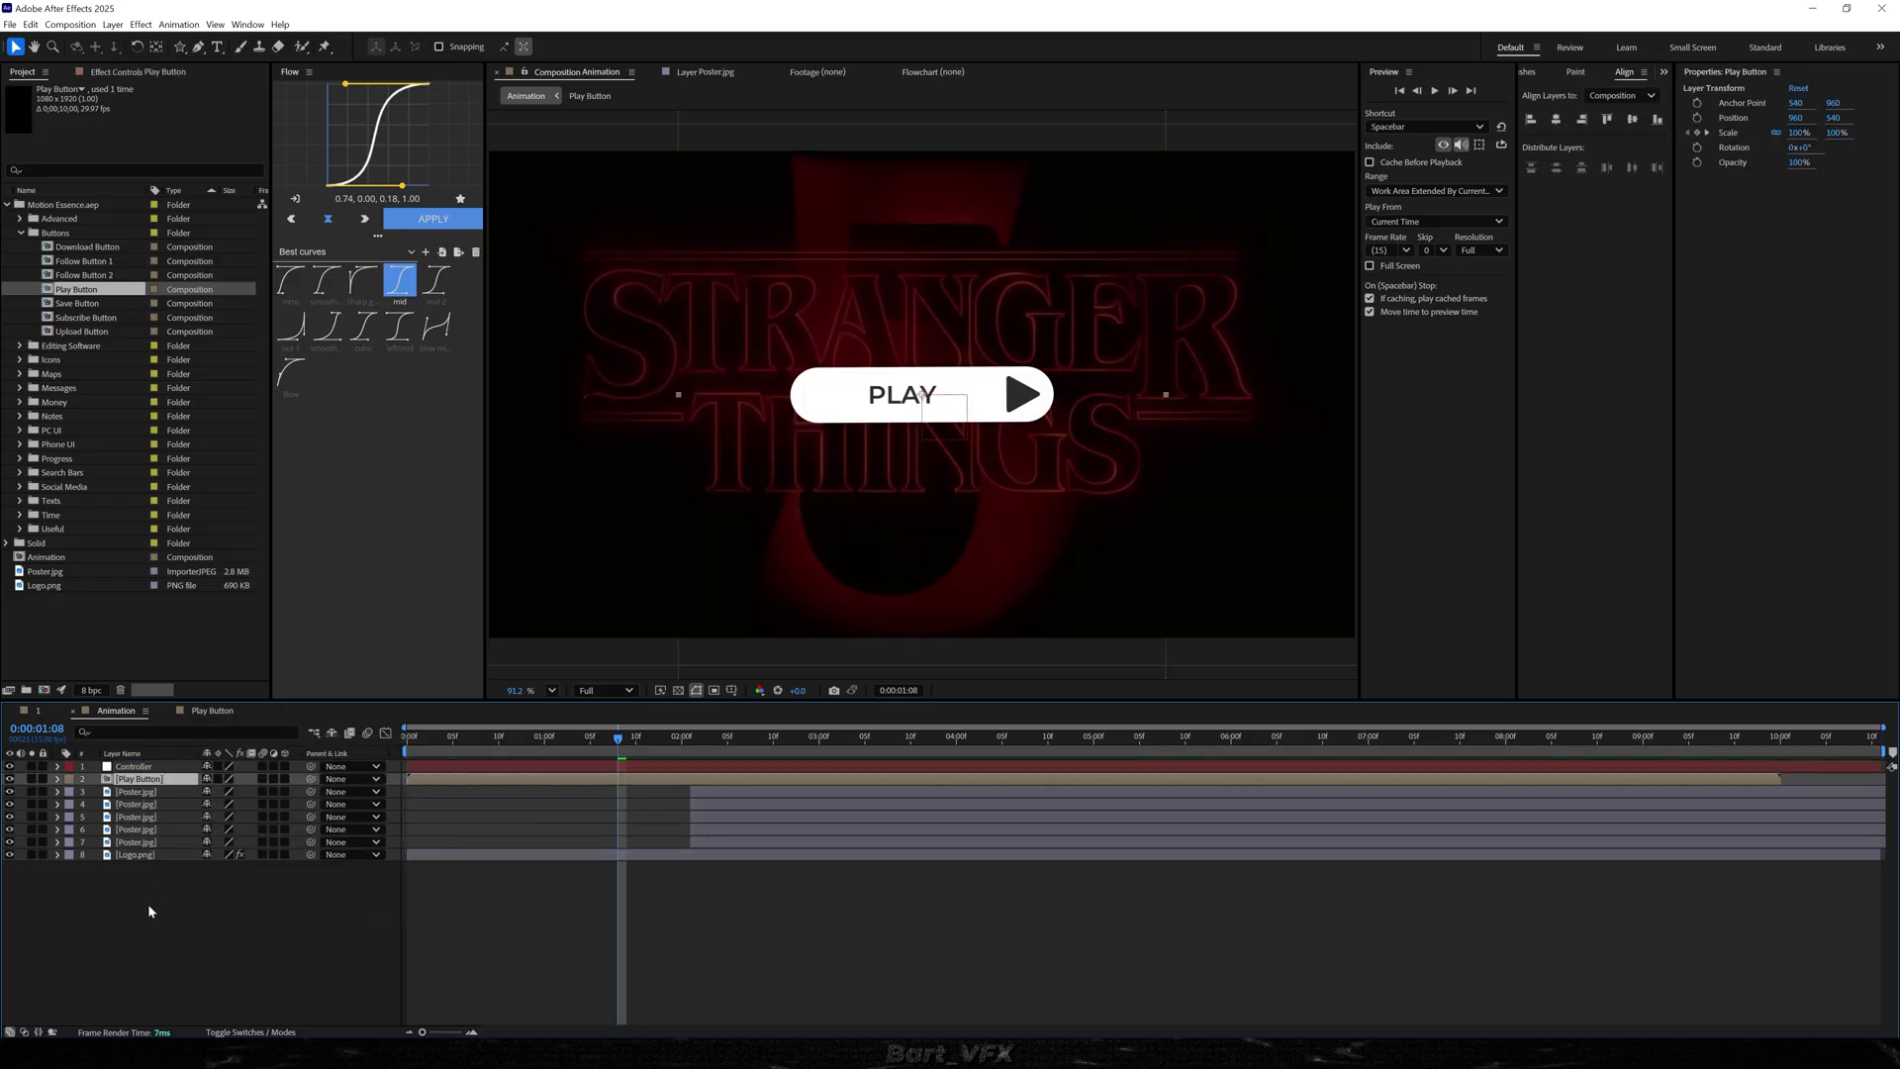
shift+click(132, 855)
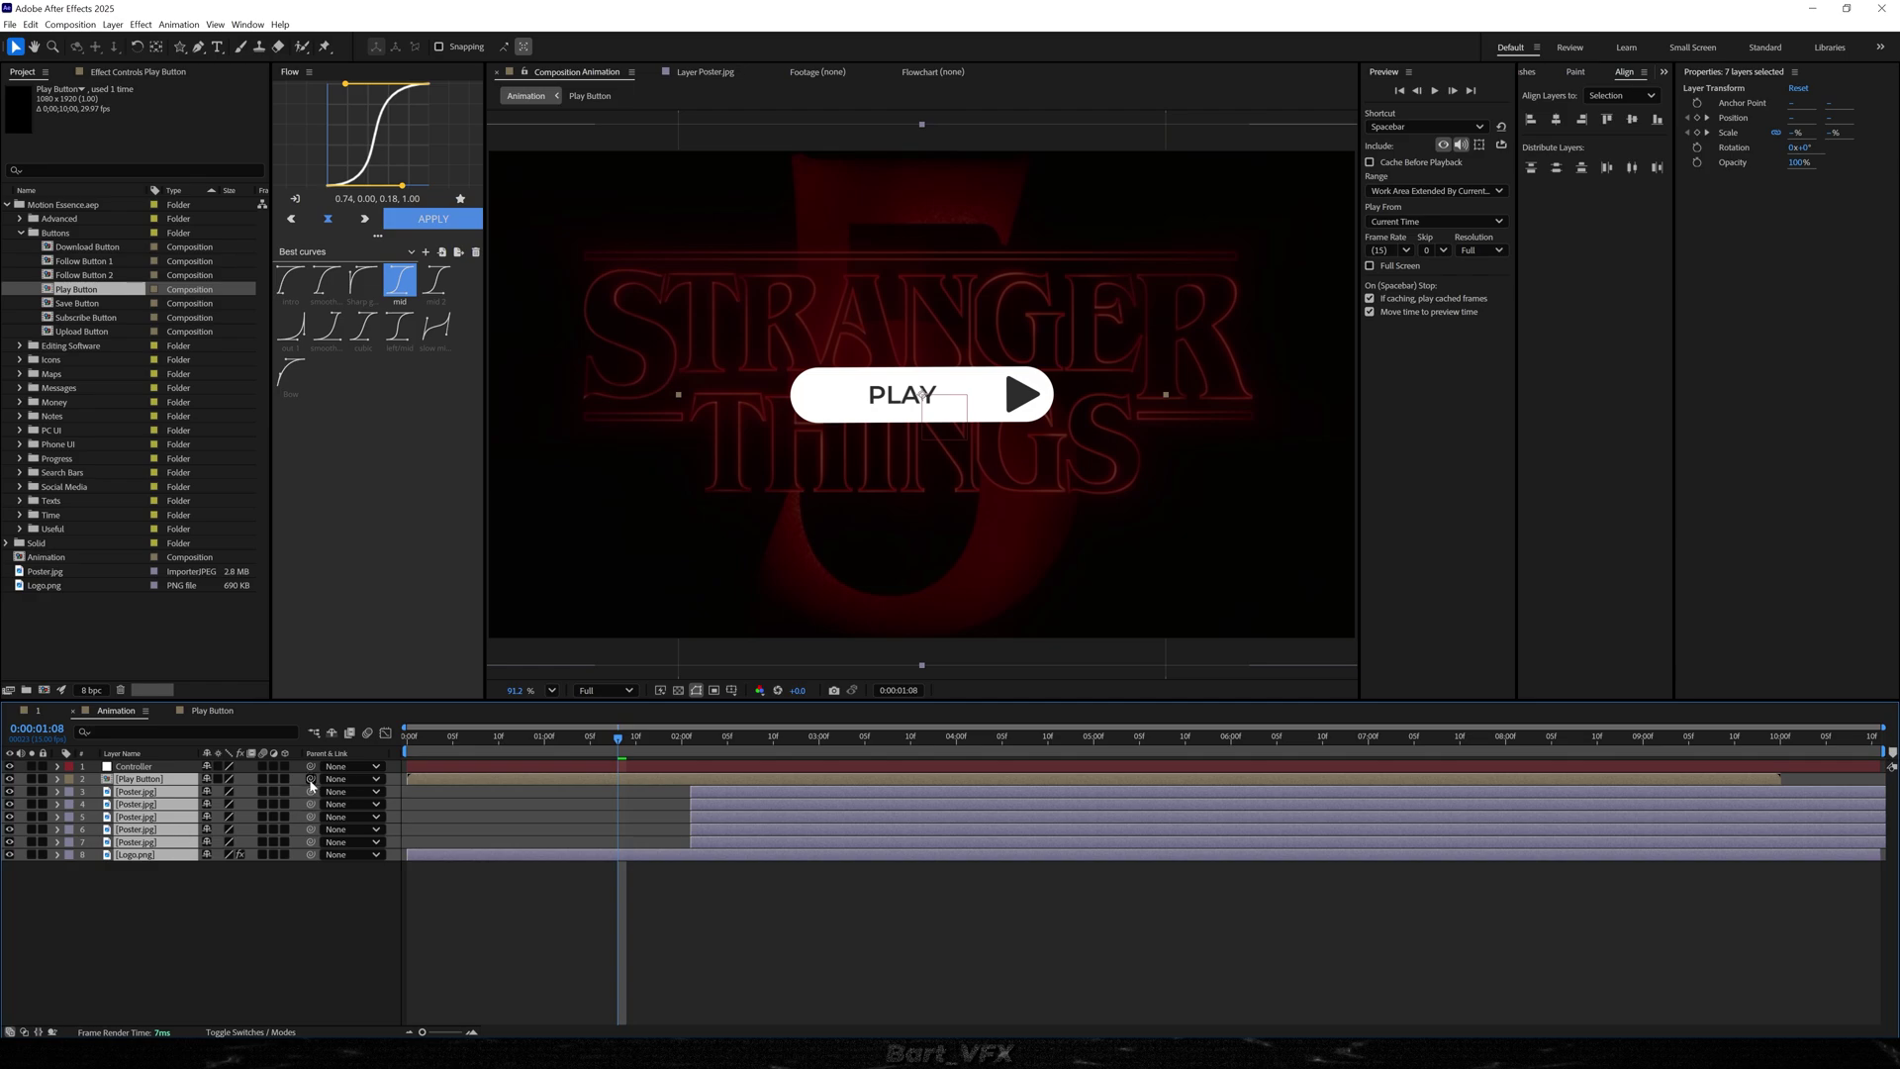
drag(218, 779, 134, 767)
- Keyframe the Controller's Scale at 100% at 0:00:01:08 and set it to 75.7% at the start of the composition
click(134, 767)
key(s)
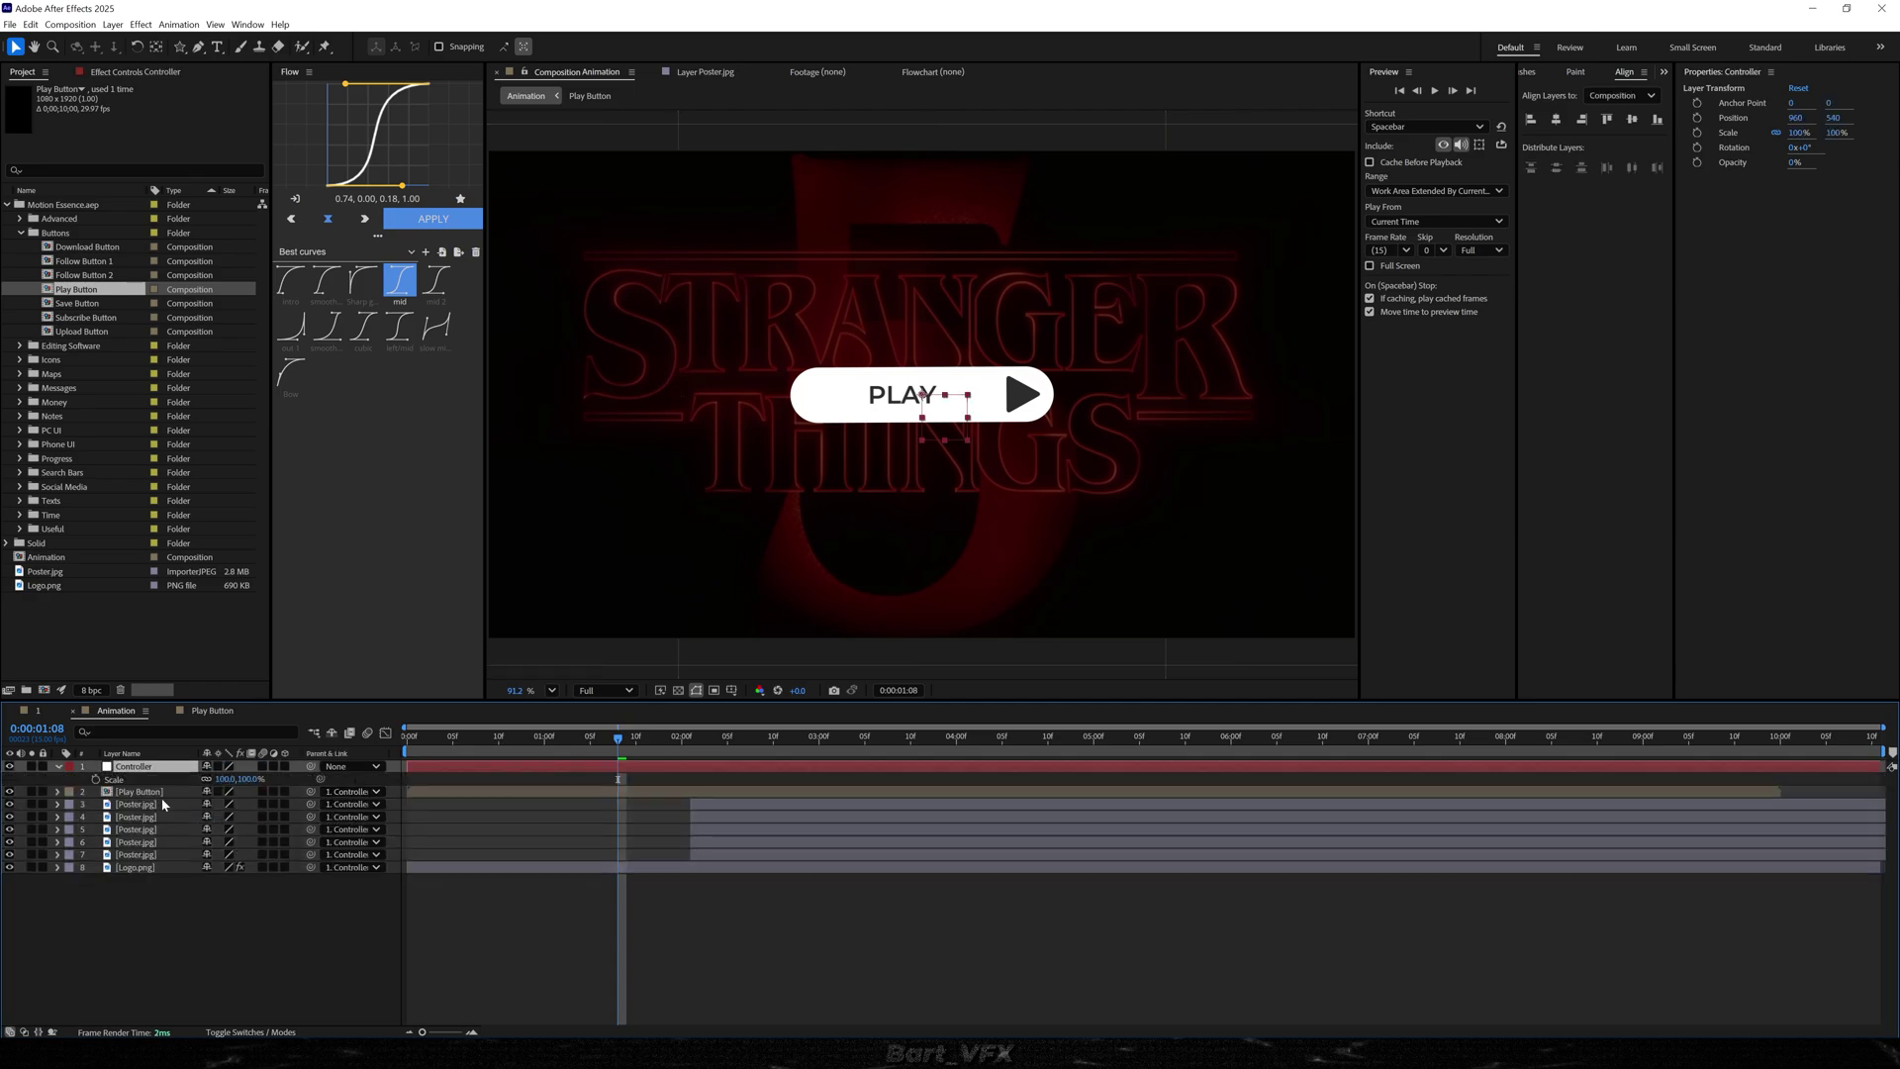
click(98, 779)
key(Home)
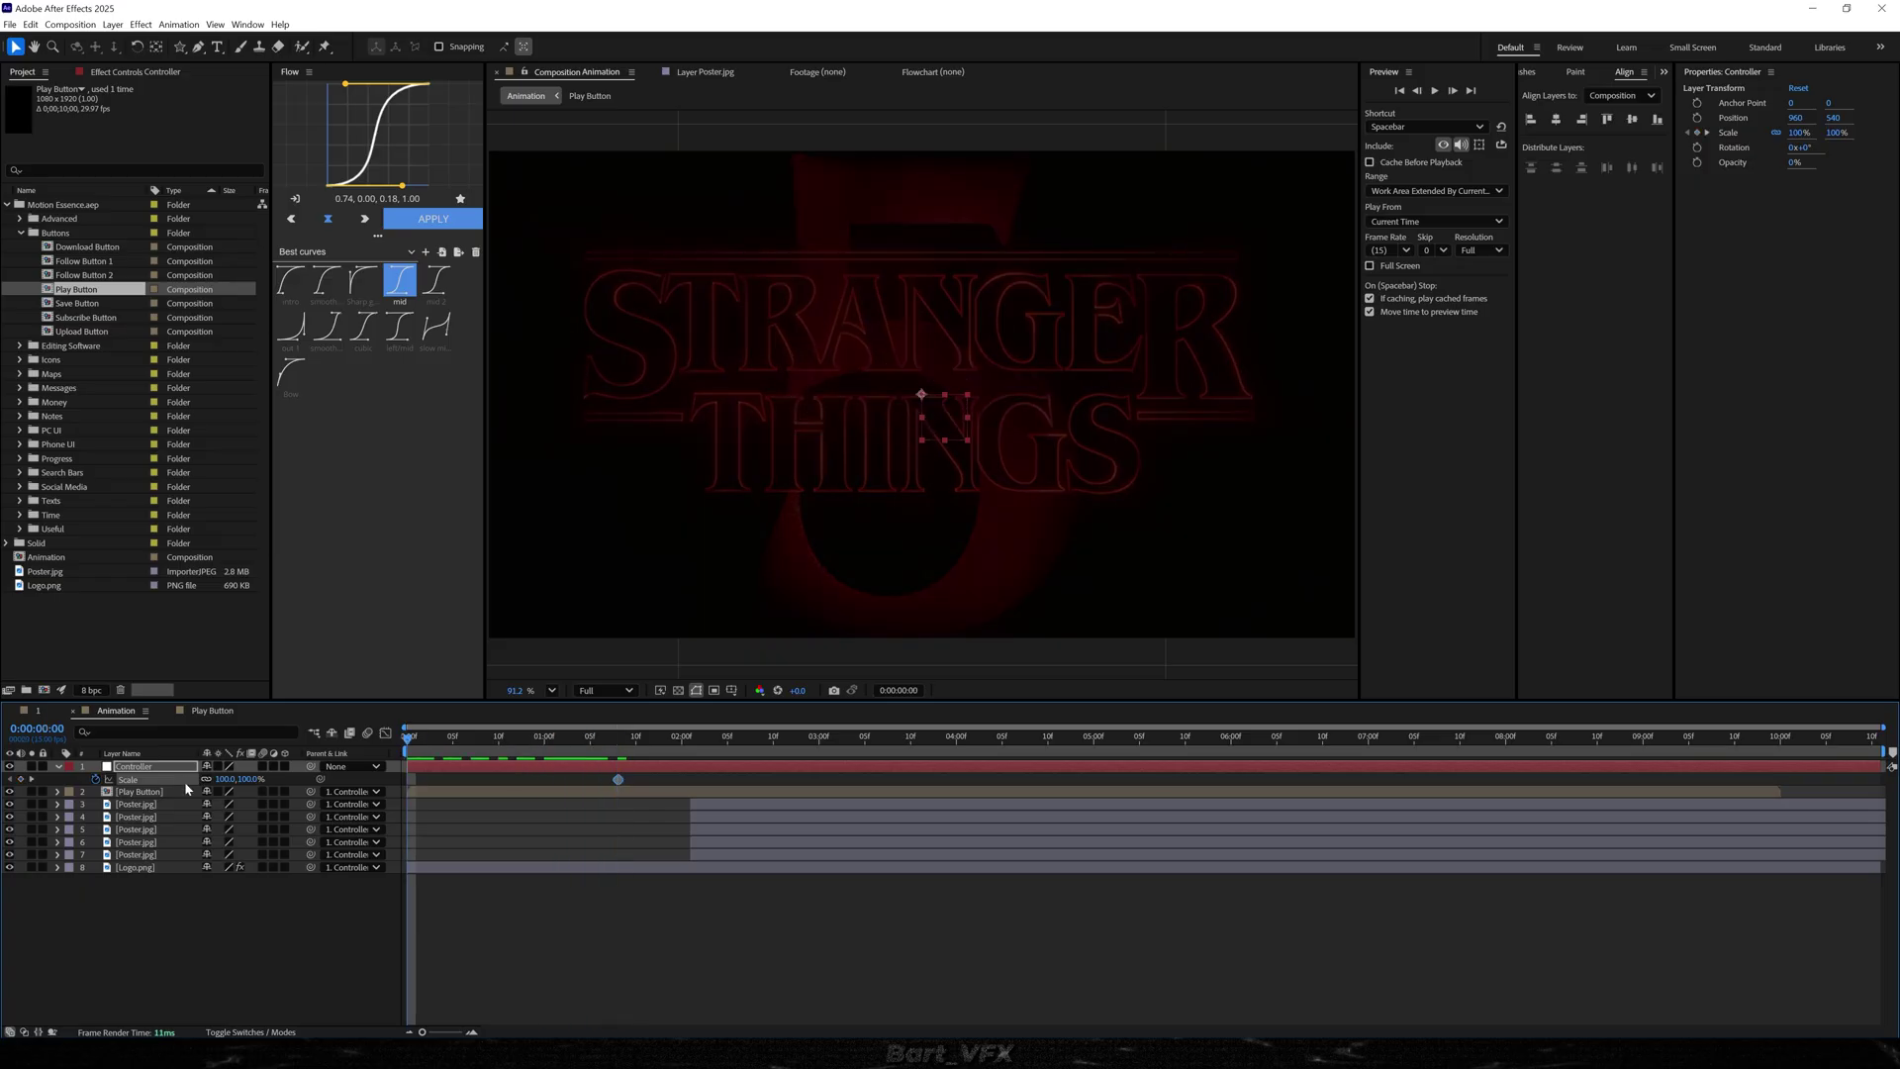
drag(216, 779, 60, 791)
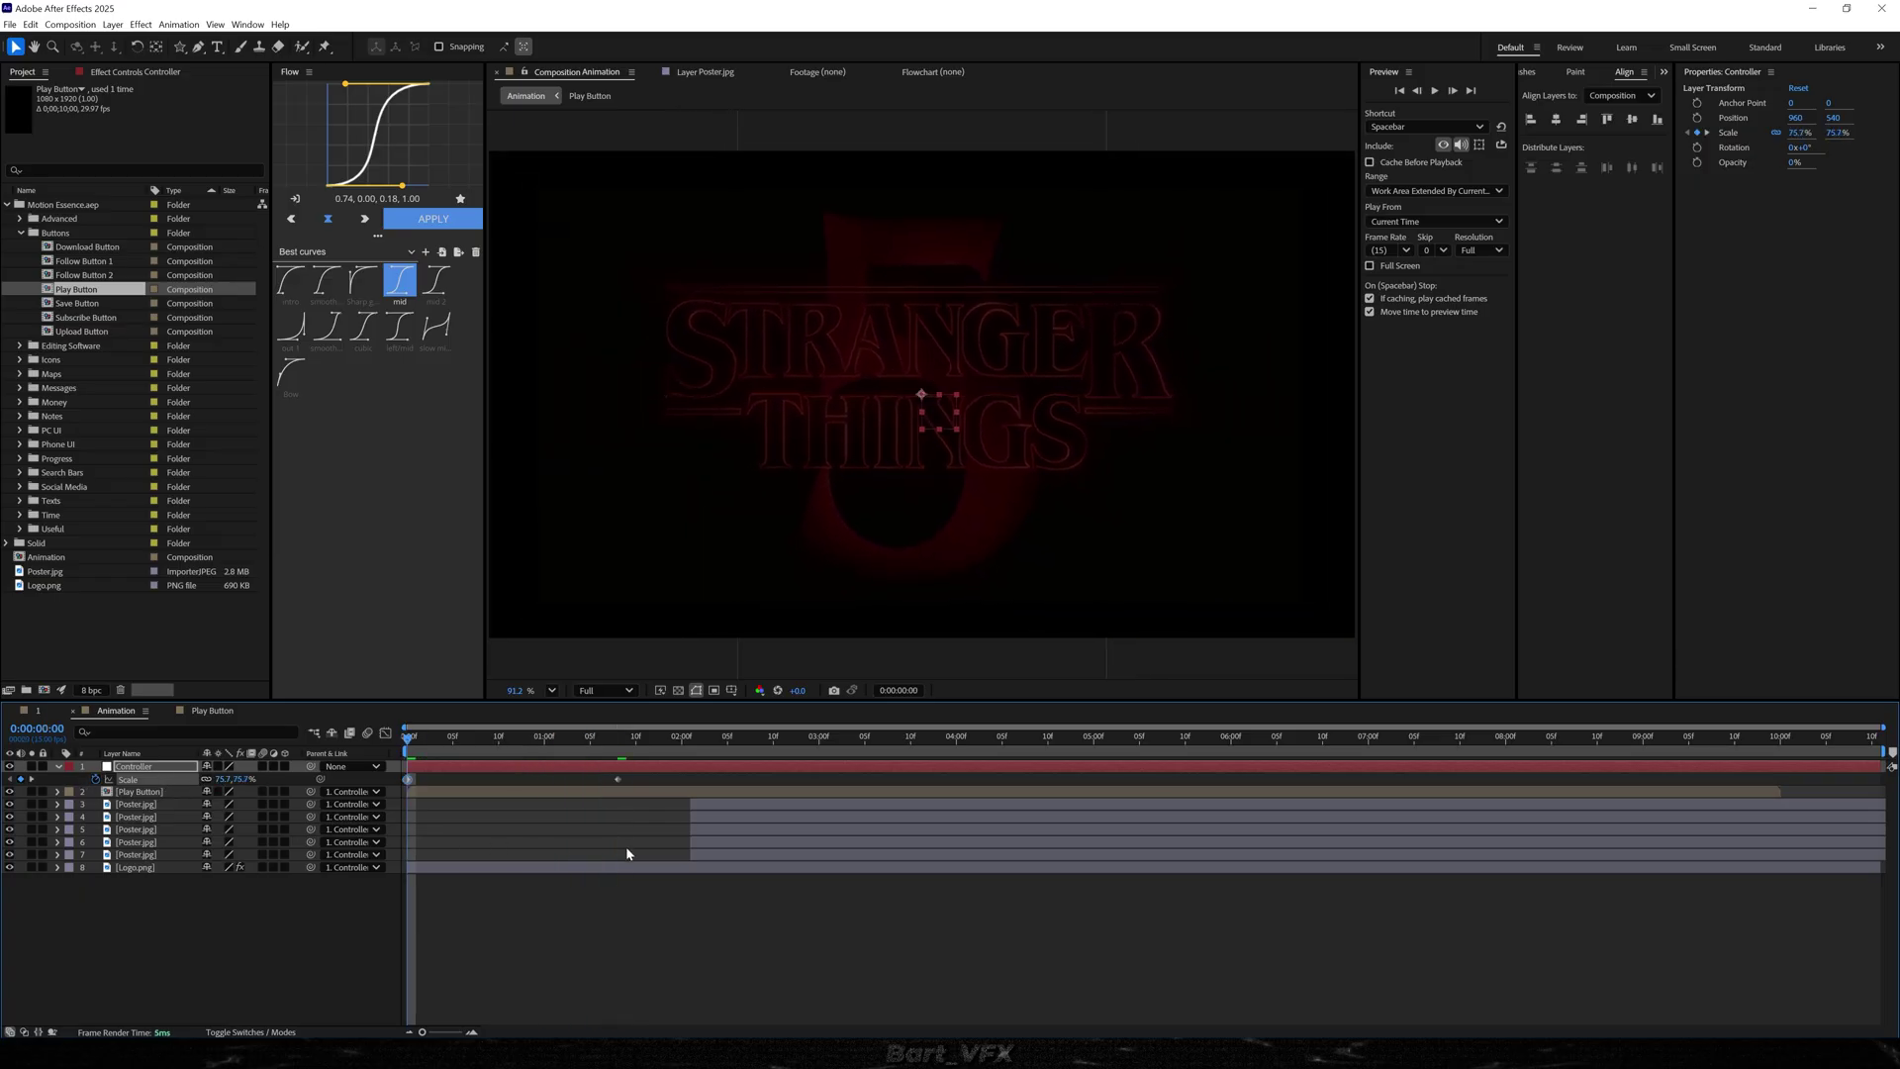
- Preview the Controller's scaling and shift both Scale keyframes later so they begin with the posters at about 0:00:02:01
key(space)
key(space)
shift+click(617, 779)
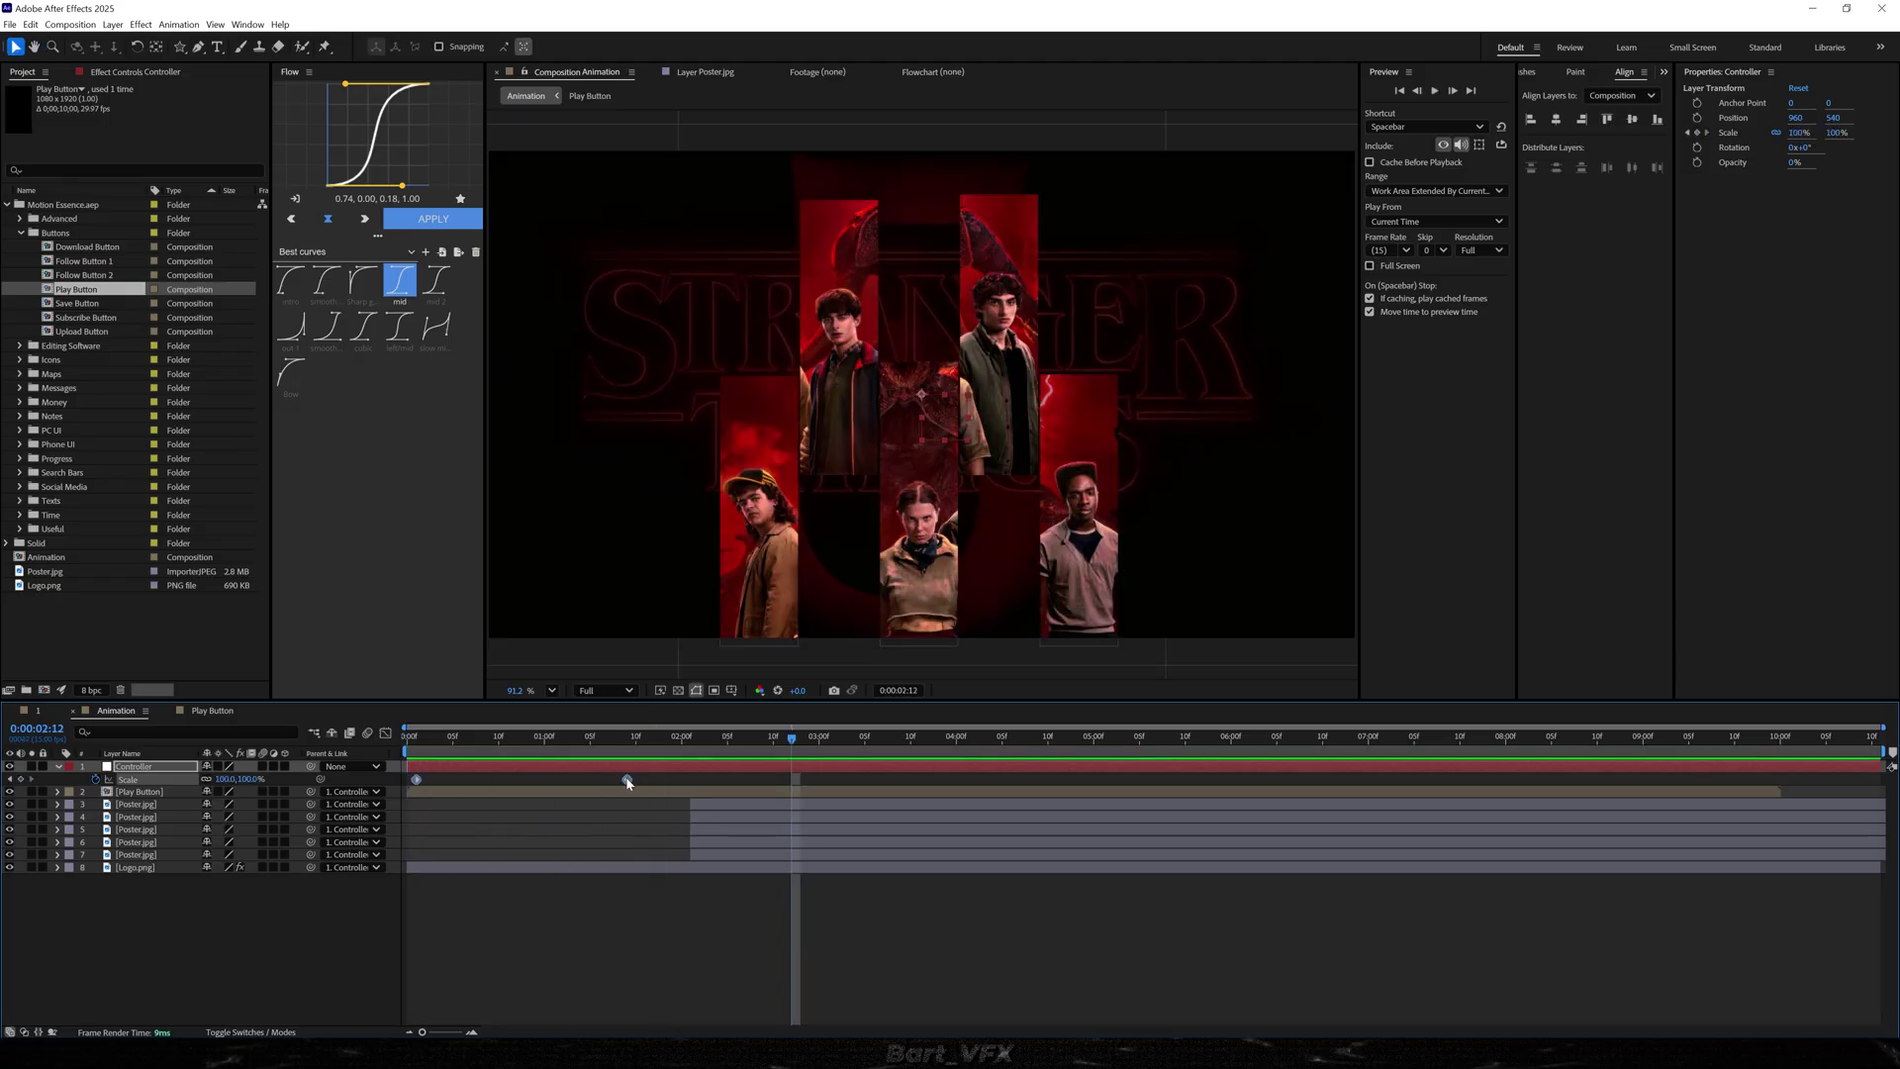
drag(627, 783, 902, 783)
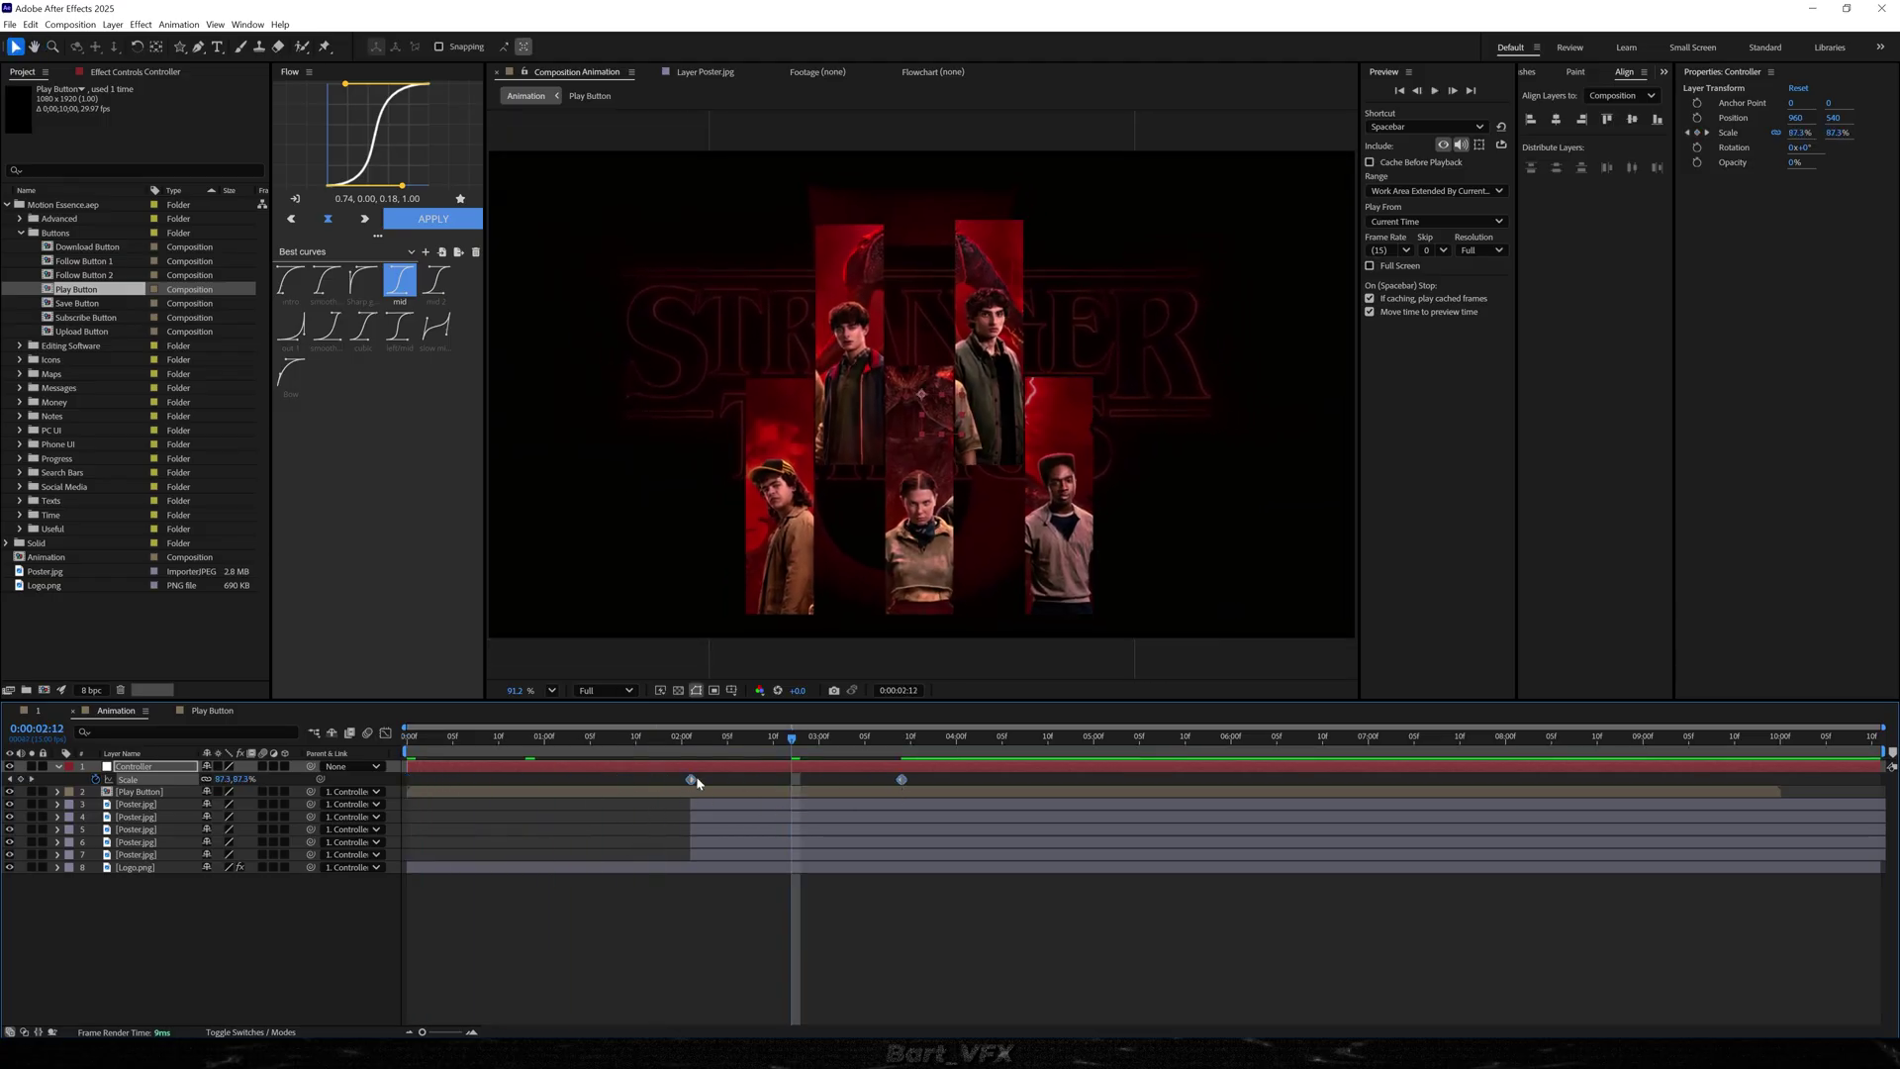
- Apply Easy Ease to the Controller's Scale keyframes and reshape their speed graph to peak early with a long slowdown
key(F9)
click(385, 733)
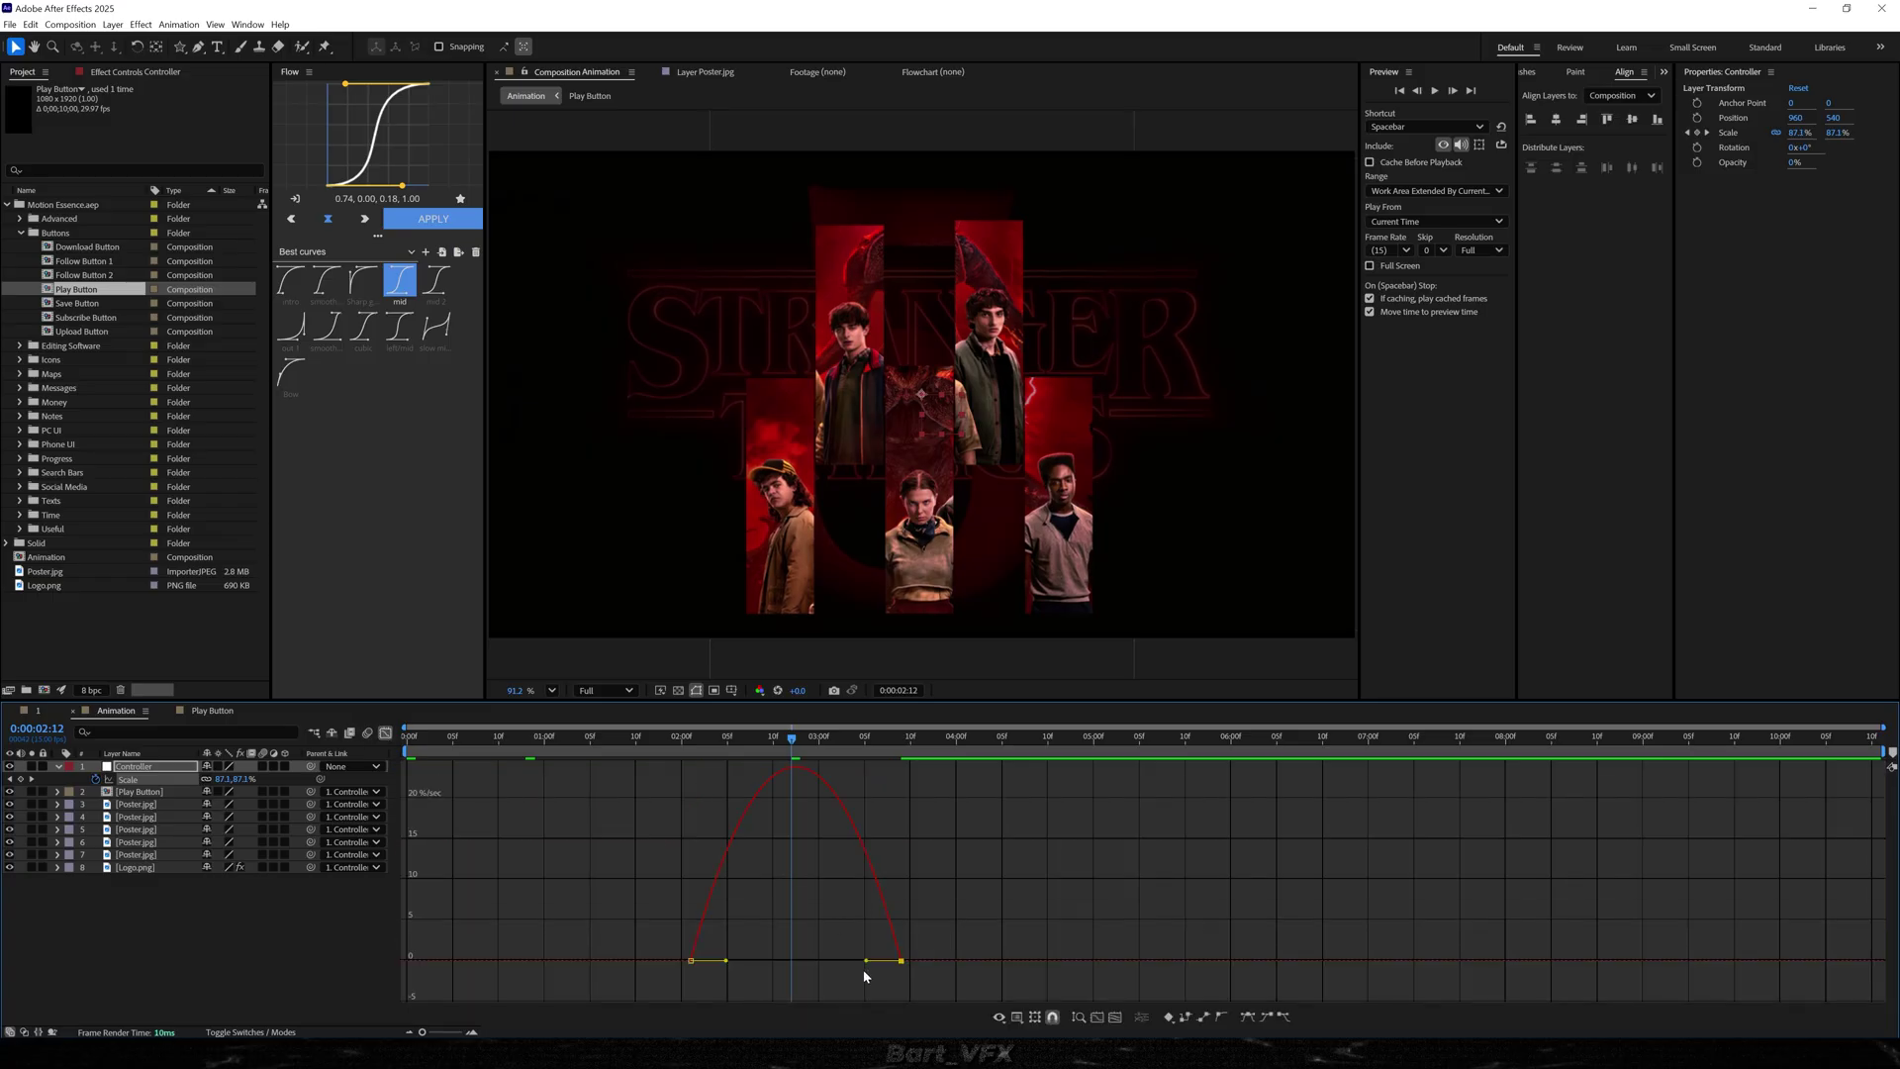
drag(867, 964, 714, 925)
key(space)
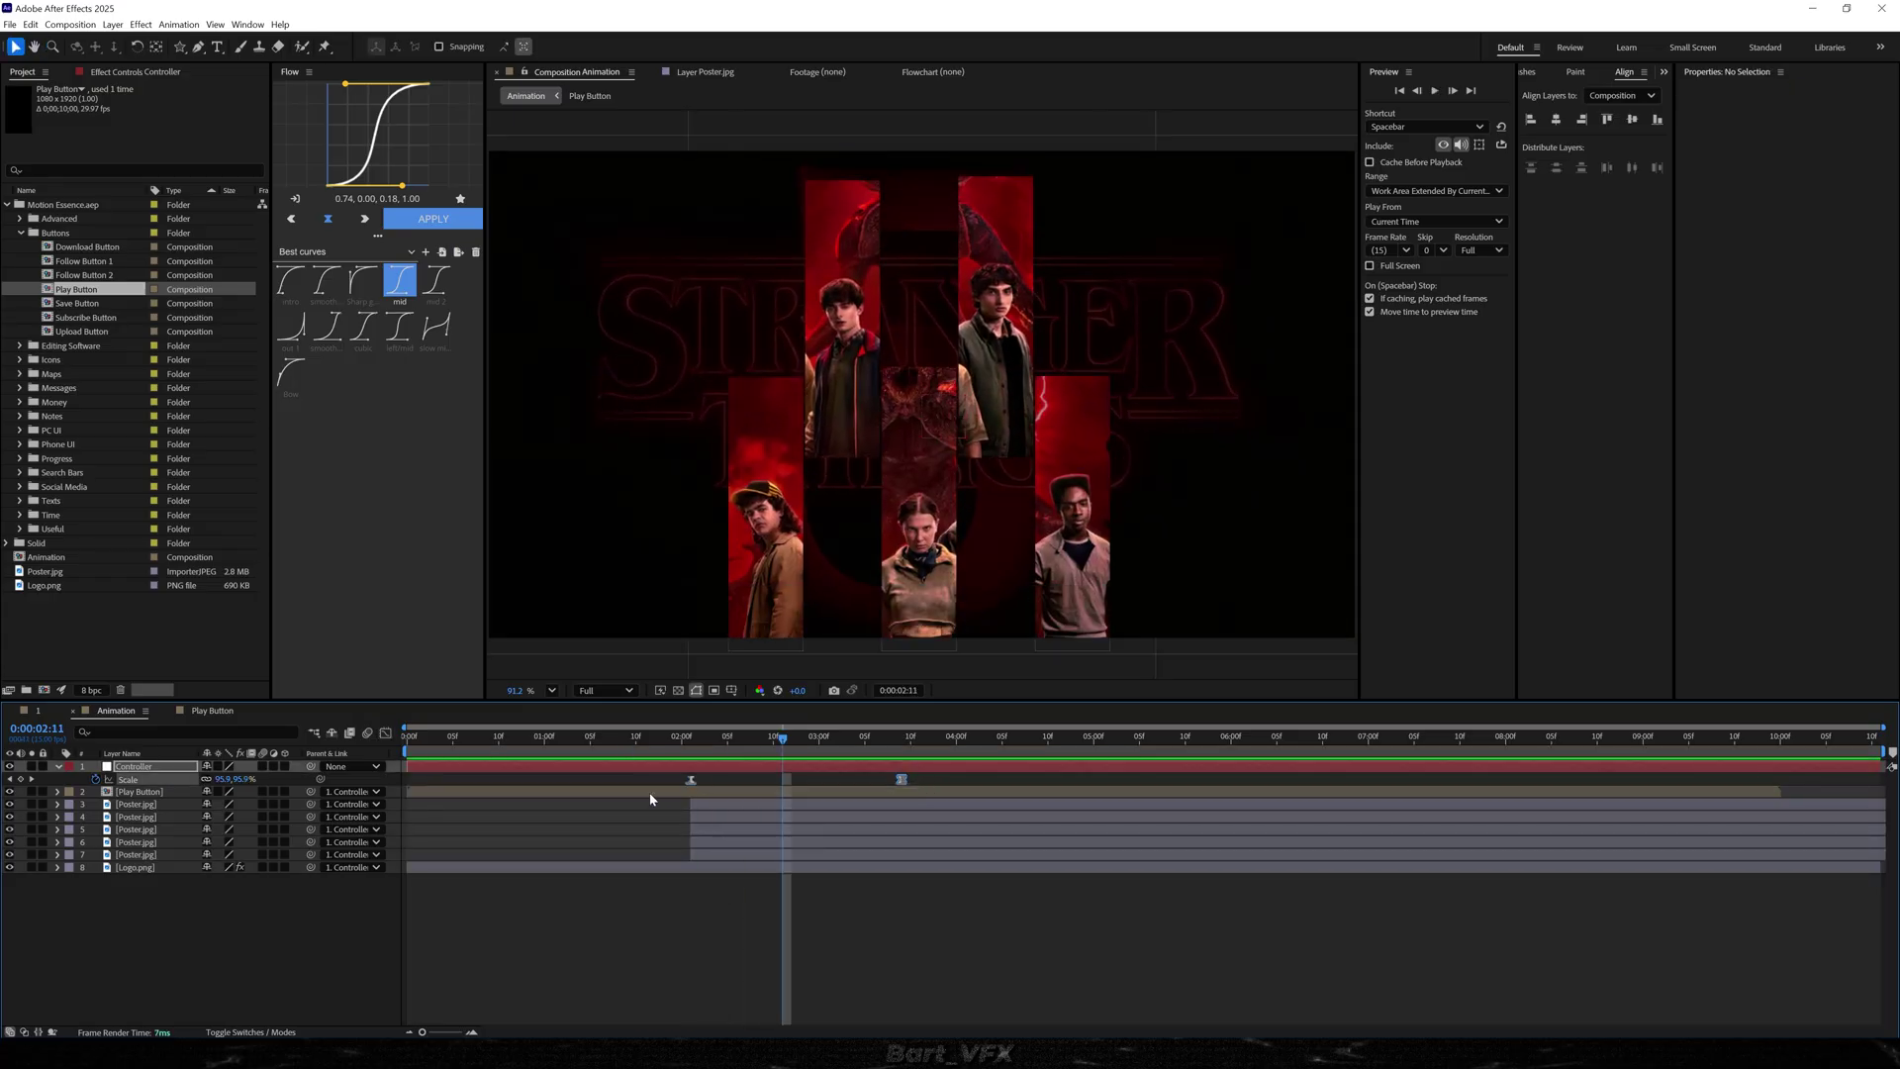
- Shift the eased pair of Controller Scale keyframes to begin just after the posters appear, and preview the timing
drag(690, 779, 673, 779)
click(604, 741)
key(space)
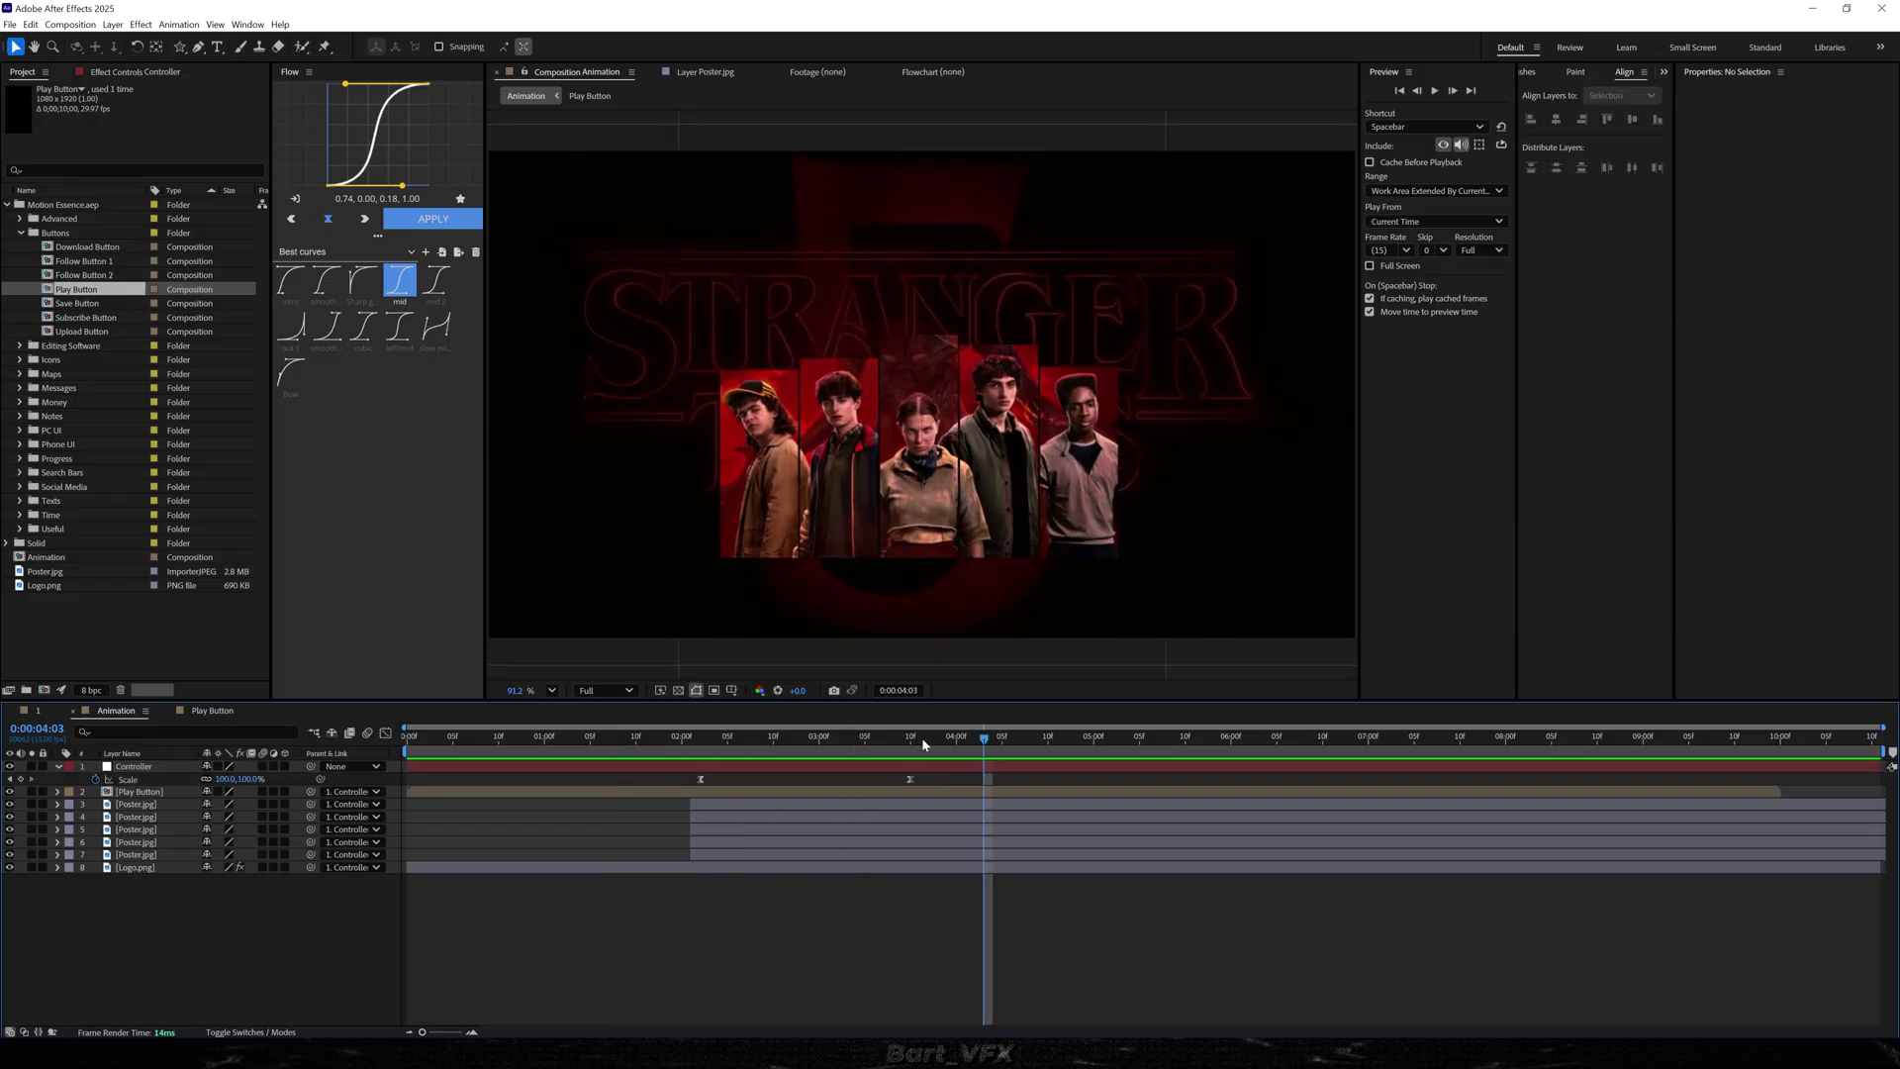
- Copy the Controller's two Scale keyframes, paste them at 0:00:03:13, time-reverse the pasted pair and preview it
mouse_move(923, 738)
mouse_down()
mouse_move(937, 743)
mouse_move(648, 801)
mouse_move(693, 782)
mouse_up()
key(ctrl+c)
key(ctrl+v)
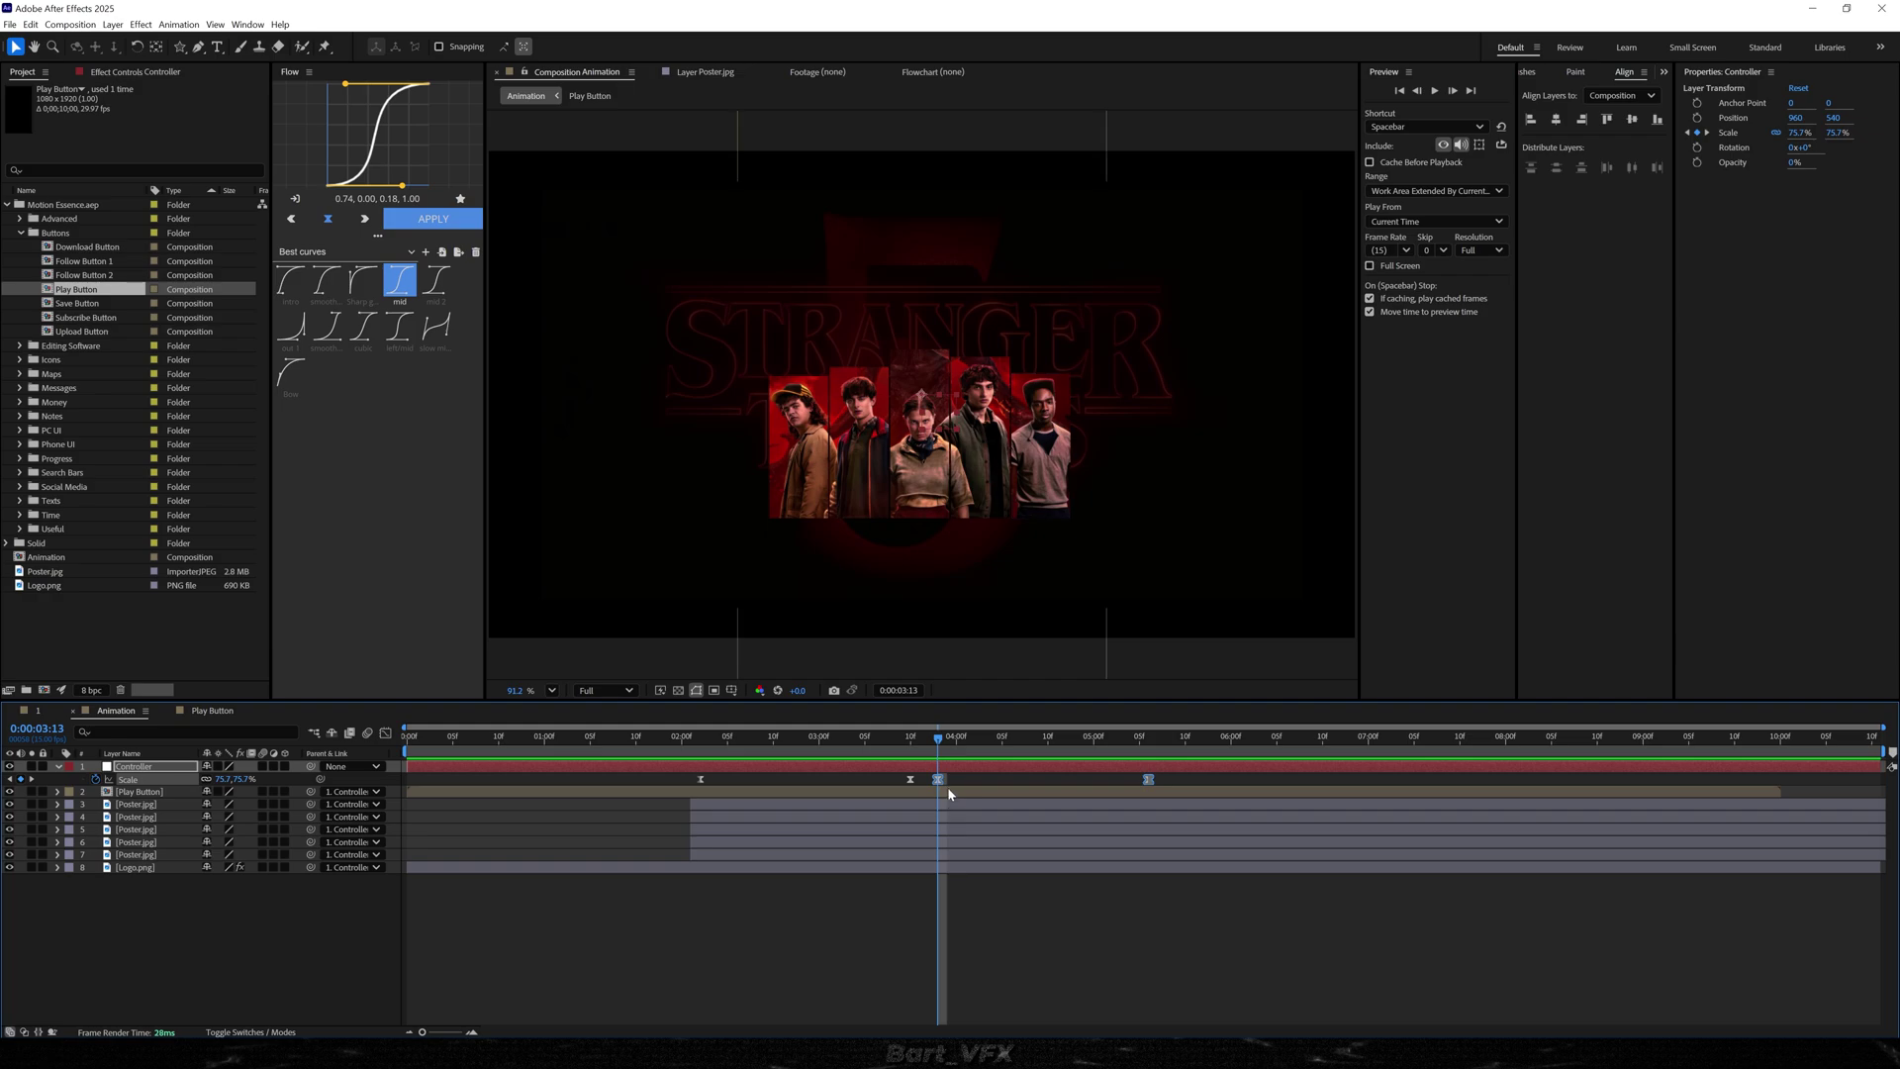
right_click(940, 782)
mouse_move(1030, 985)
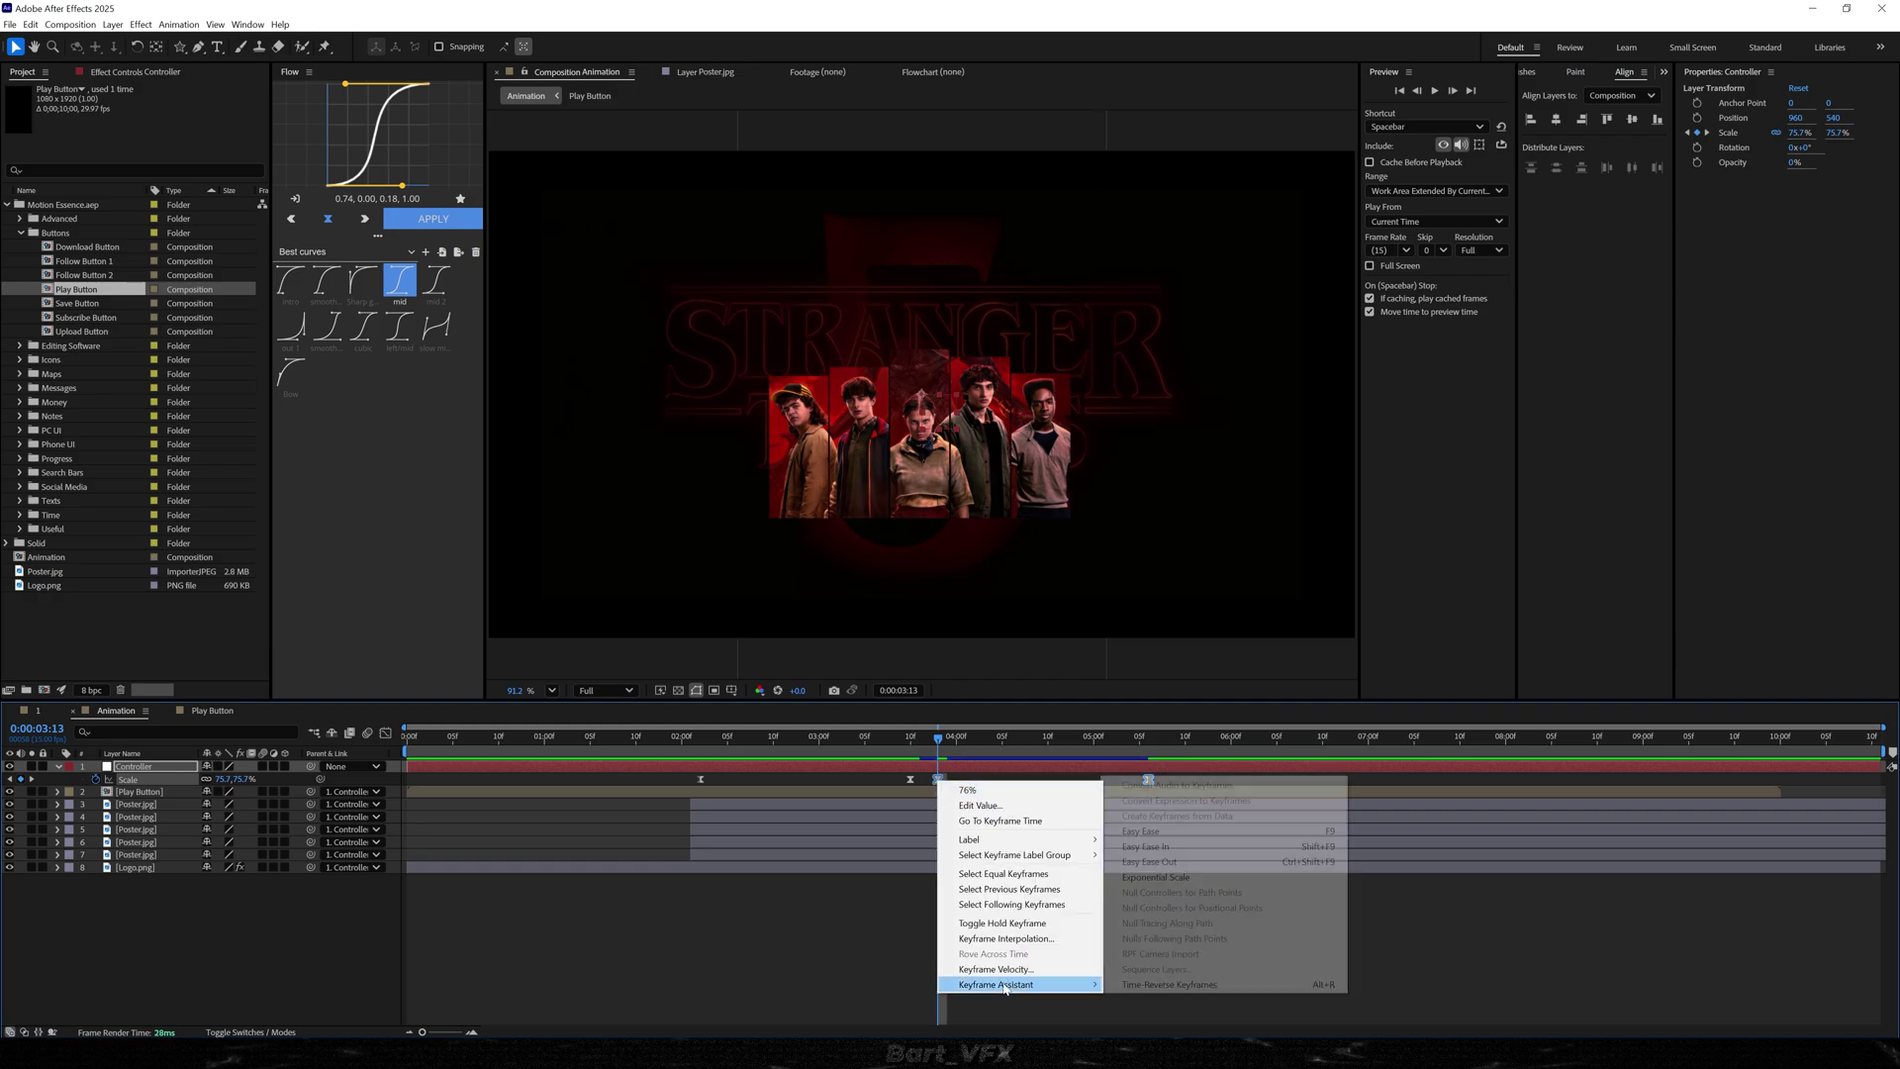
click(1144, 985)
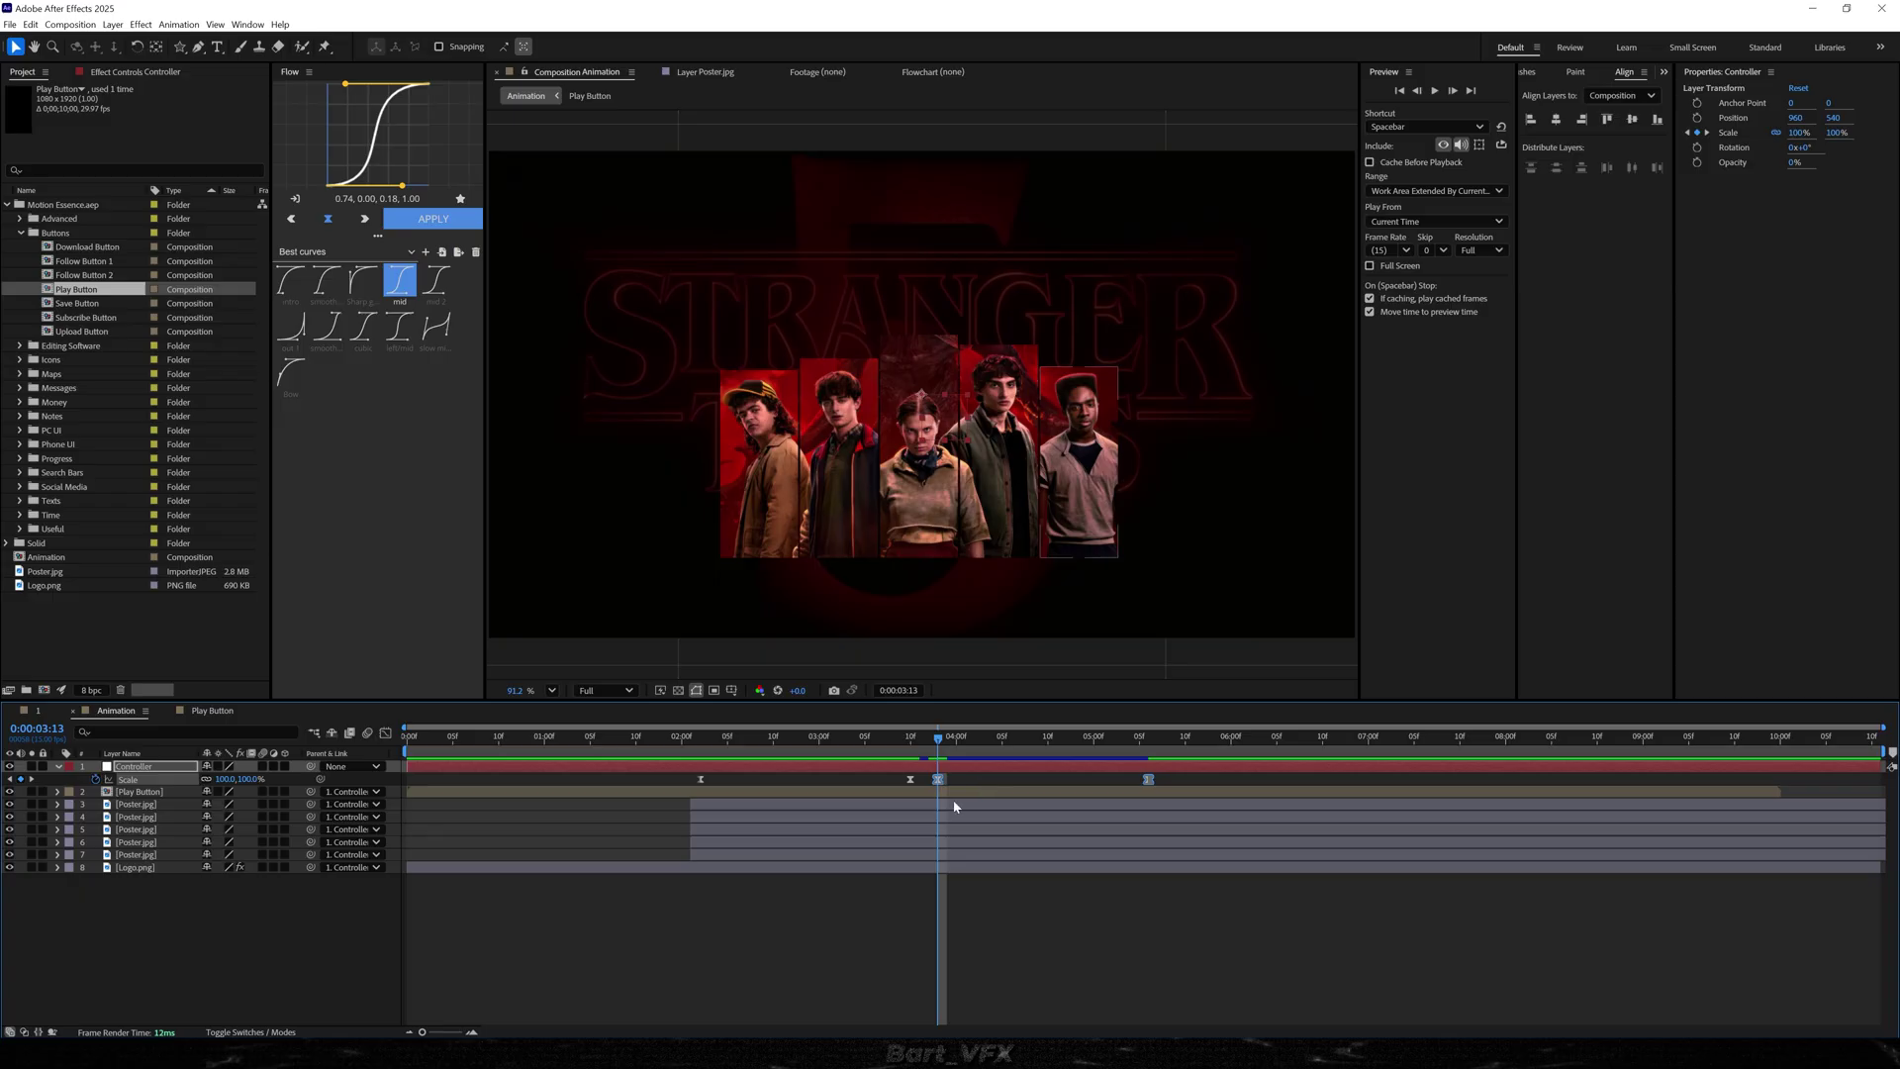
key(space)
key(space)
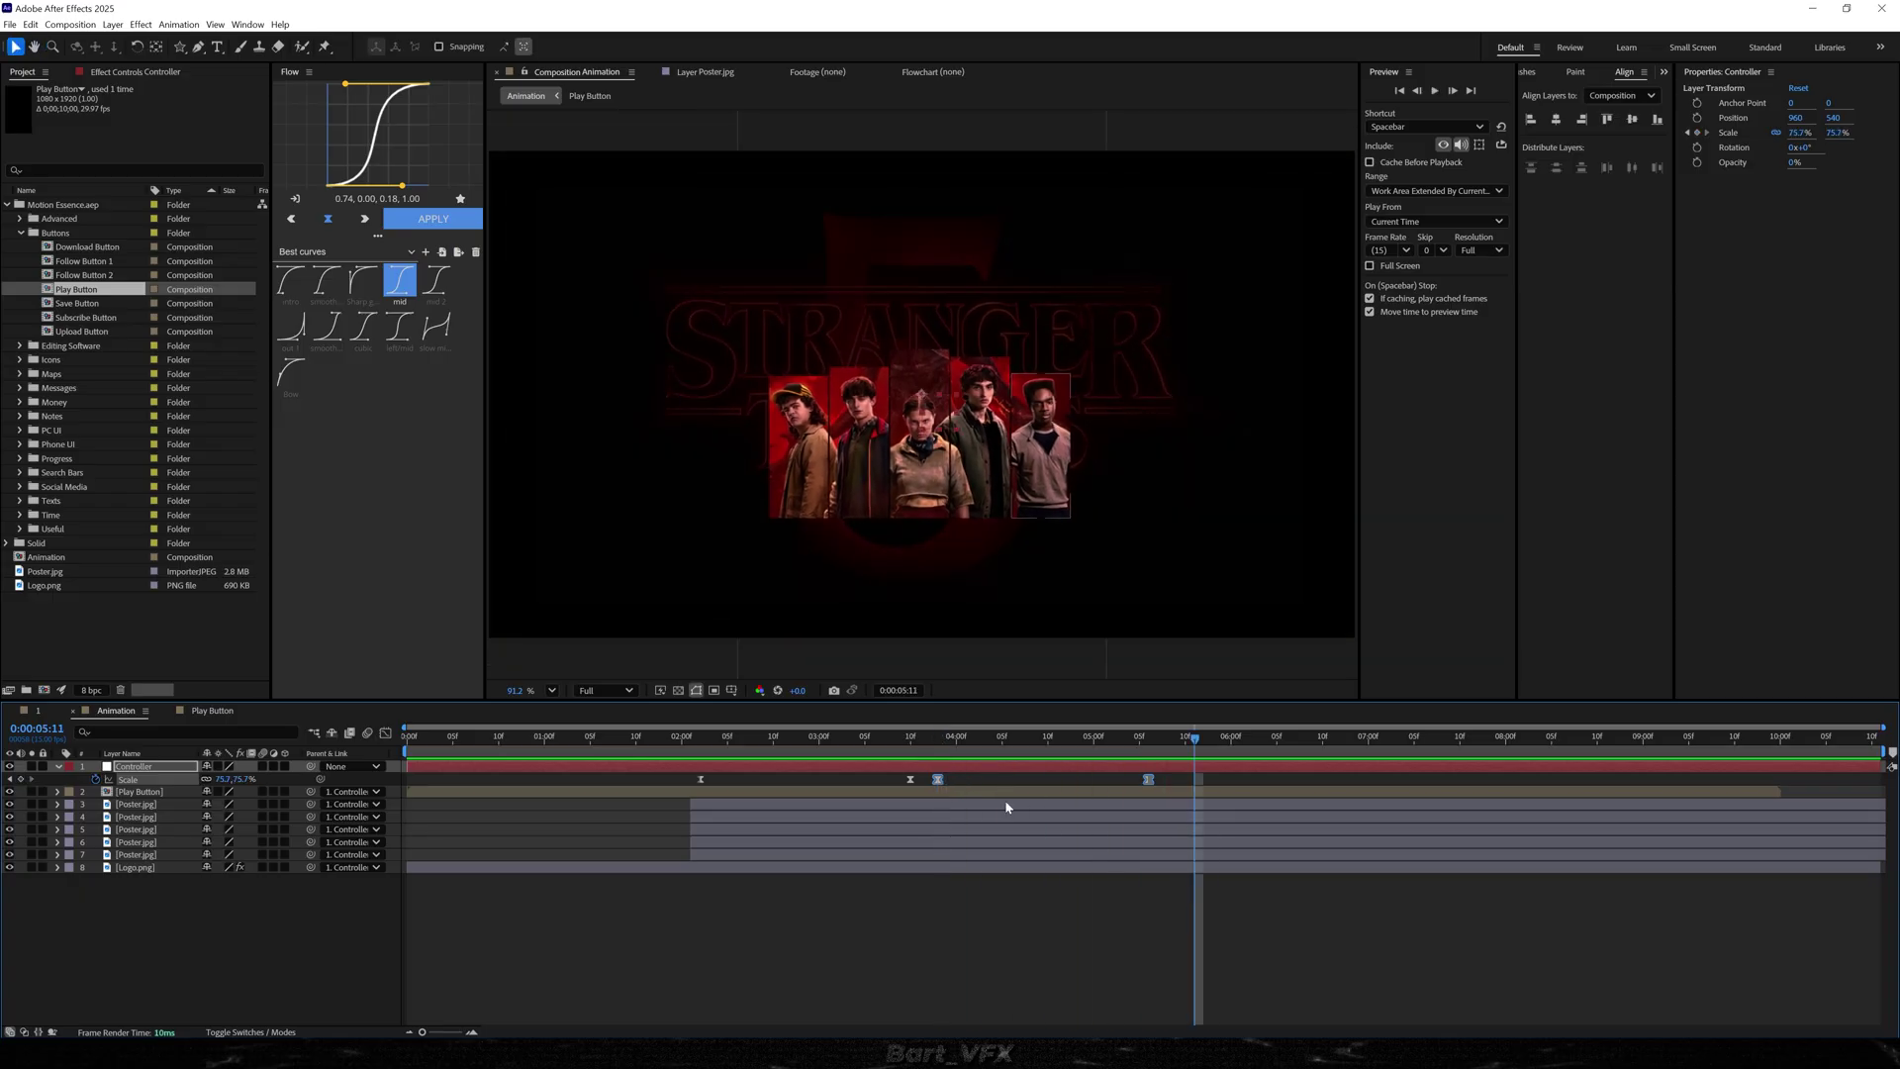
- Apply the mid curve to the reversed Scale keyframes, set the last one at 0:00:05:06 to 73%, and preview
click(386, 734)
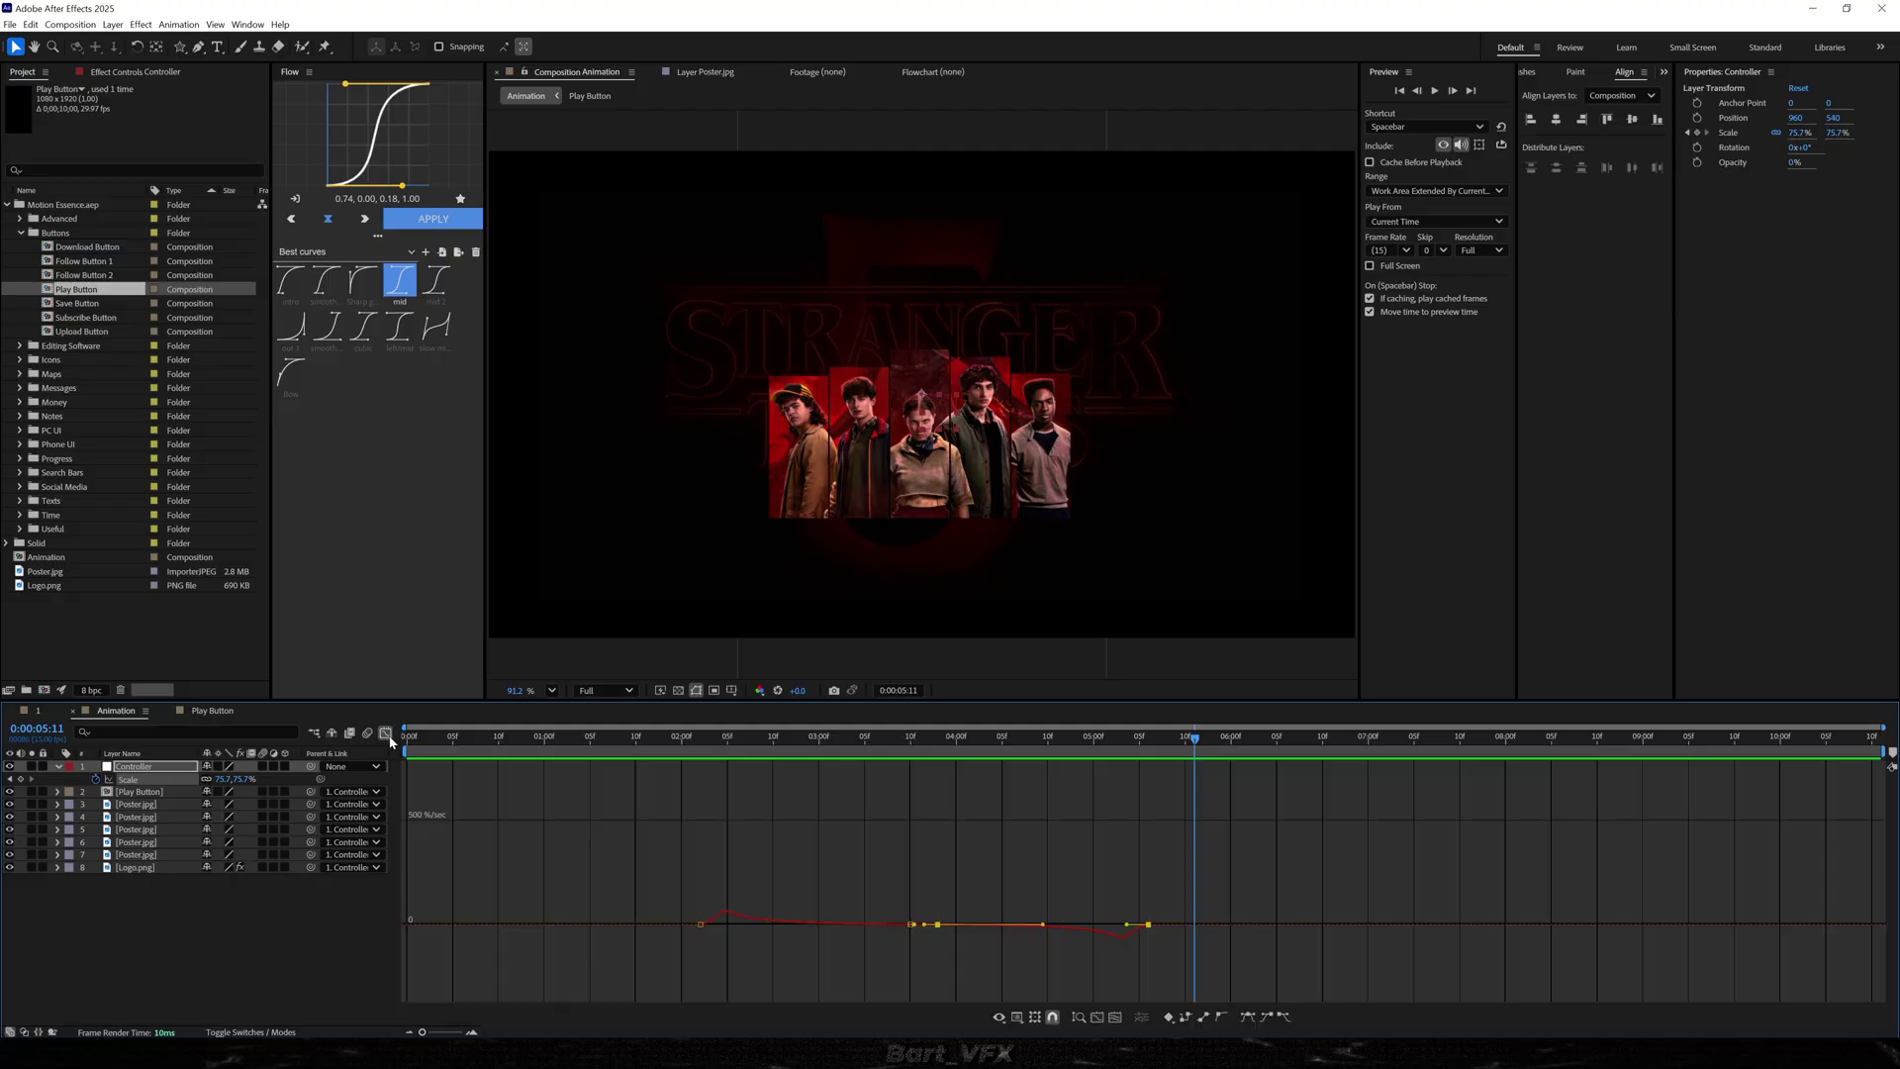
drag(1194, 903, 927, 959)
double_click(403, 283)
drag(947, 741, 921, 747)
key(space)
drag(1130, 738, 1145, 742)
click(395, 734)
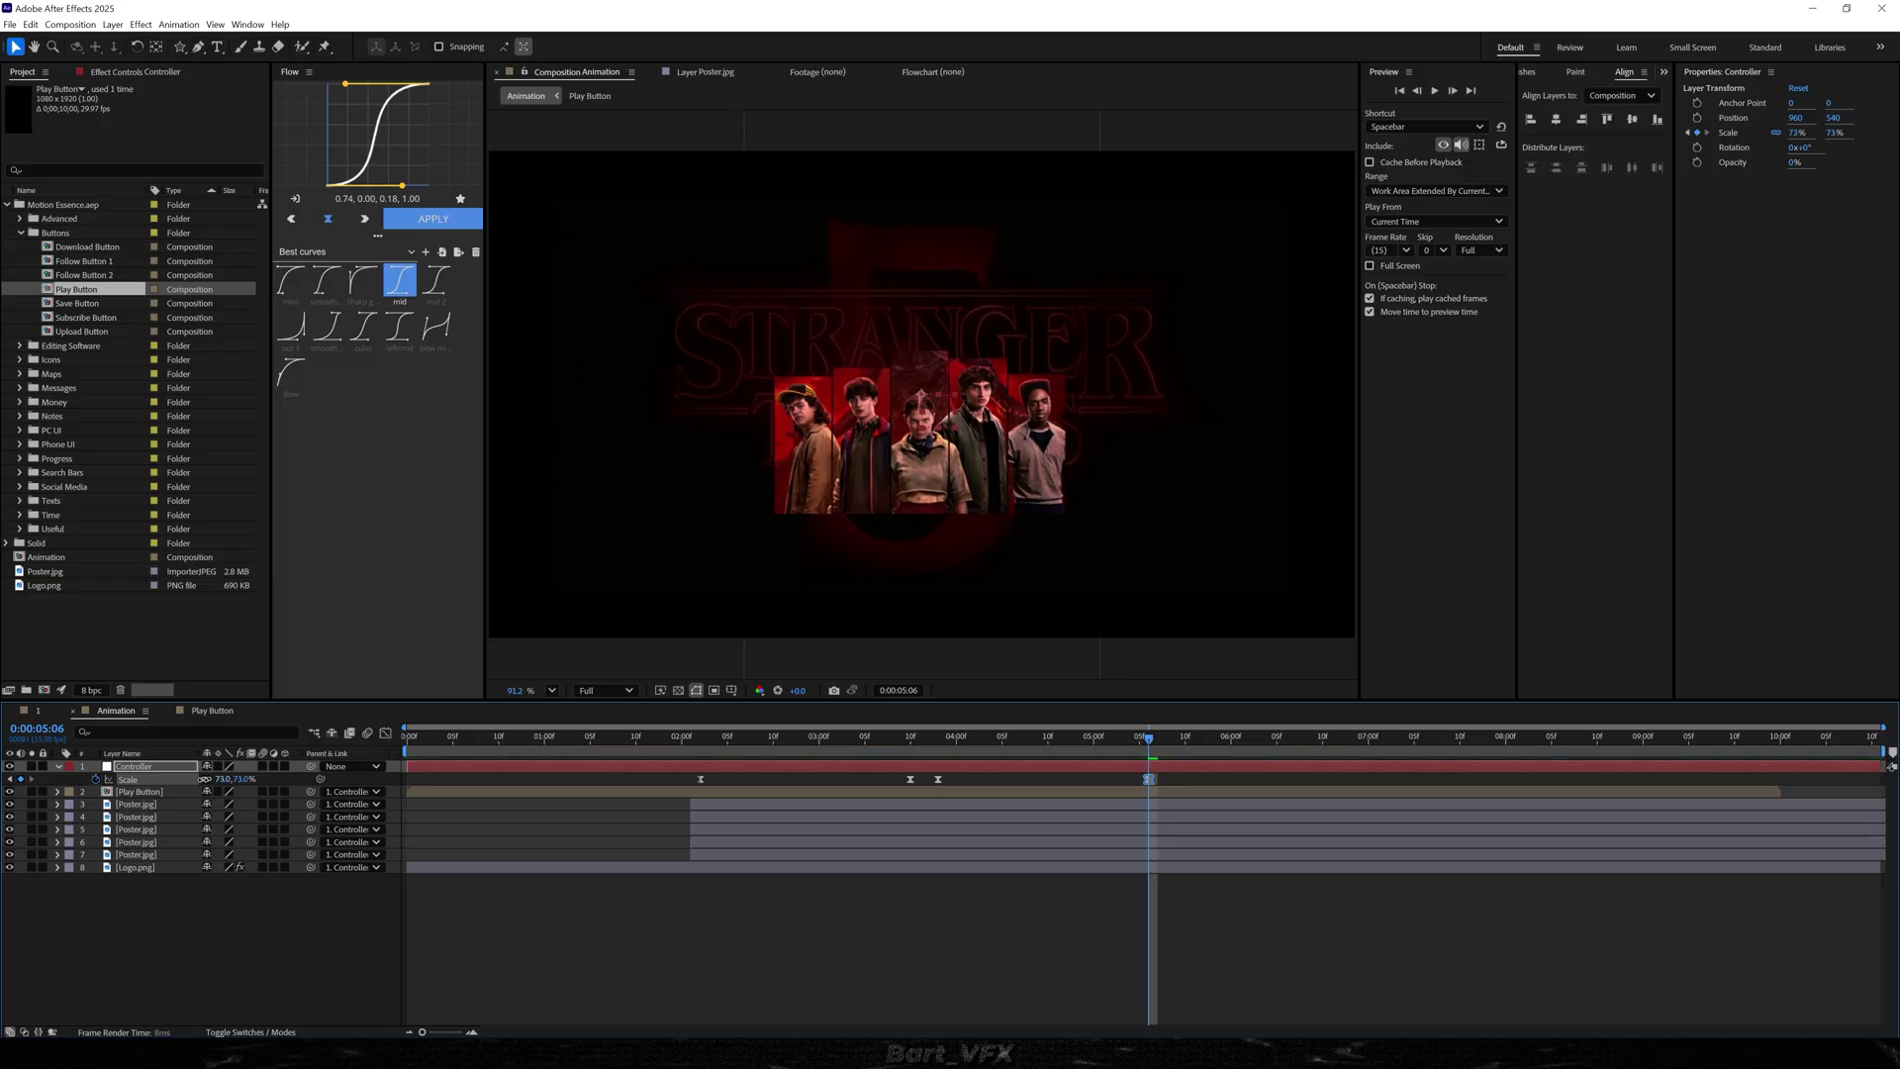
click(930, 741)
key(space)
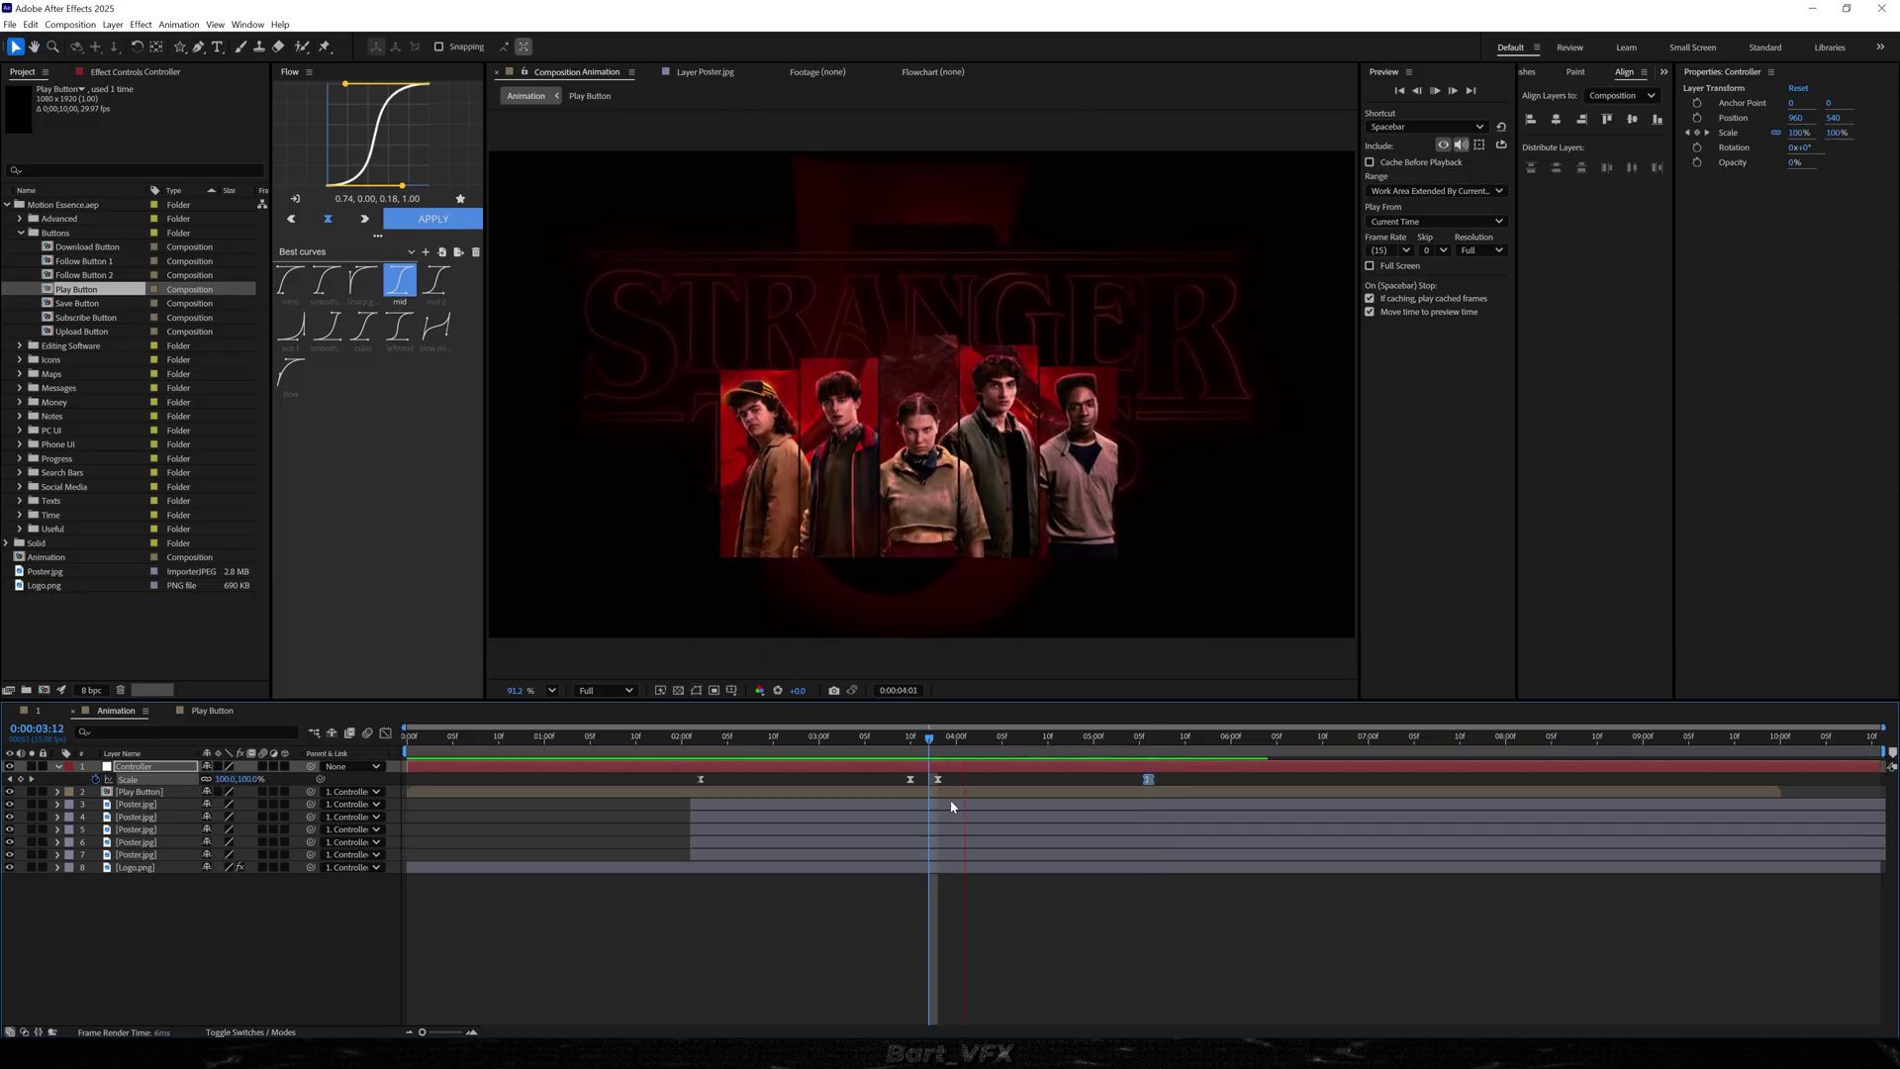
- Reveal the five posters' Position keyframes and shift the Controller's second pair of Scale keyframes to begin at 0:00:03:14
drag(927, 781, 1271, 804)
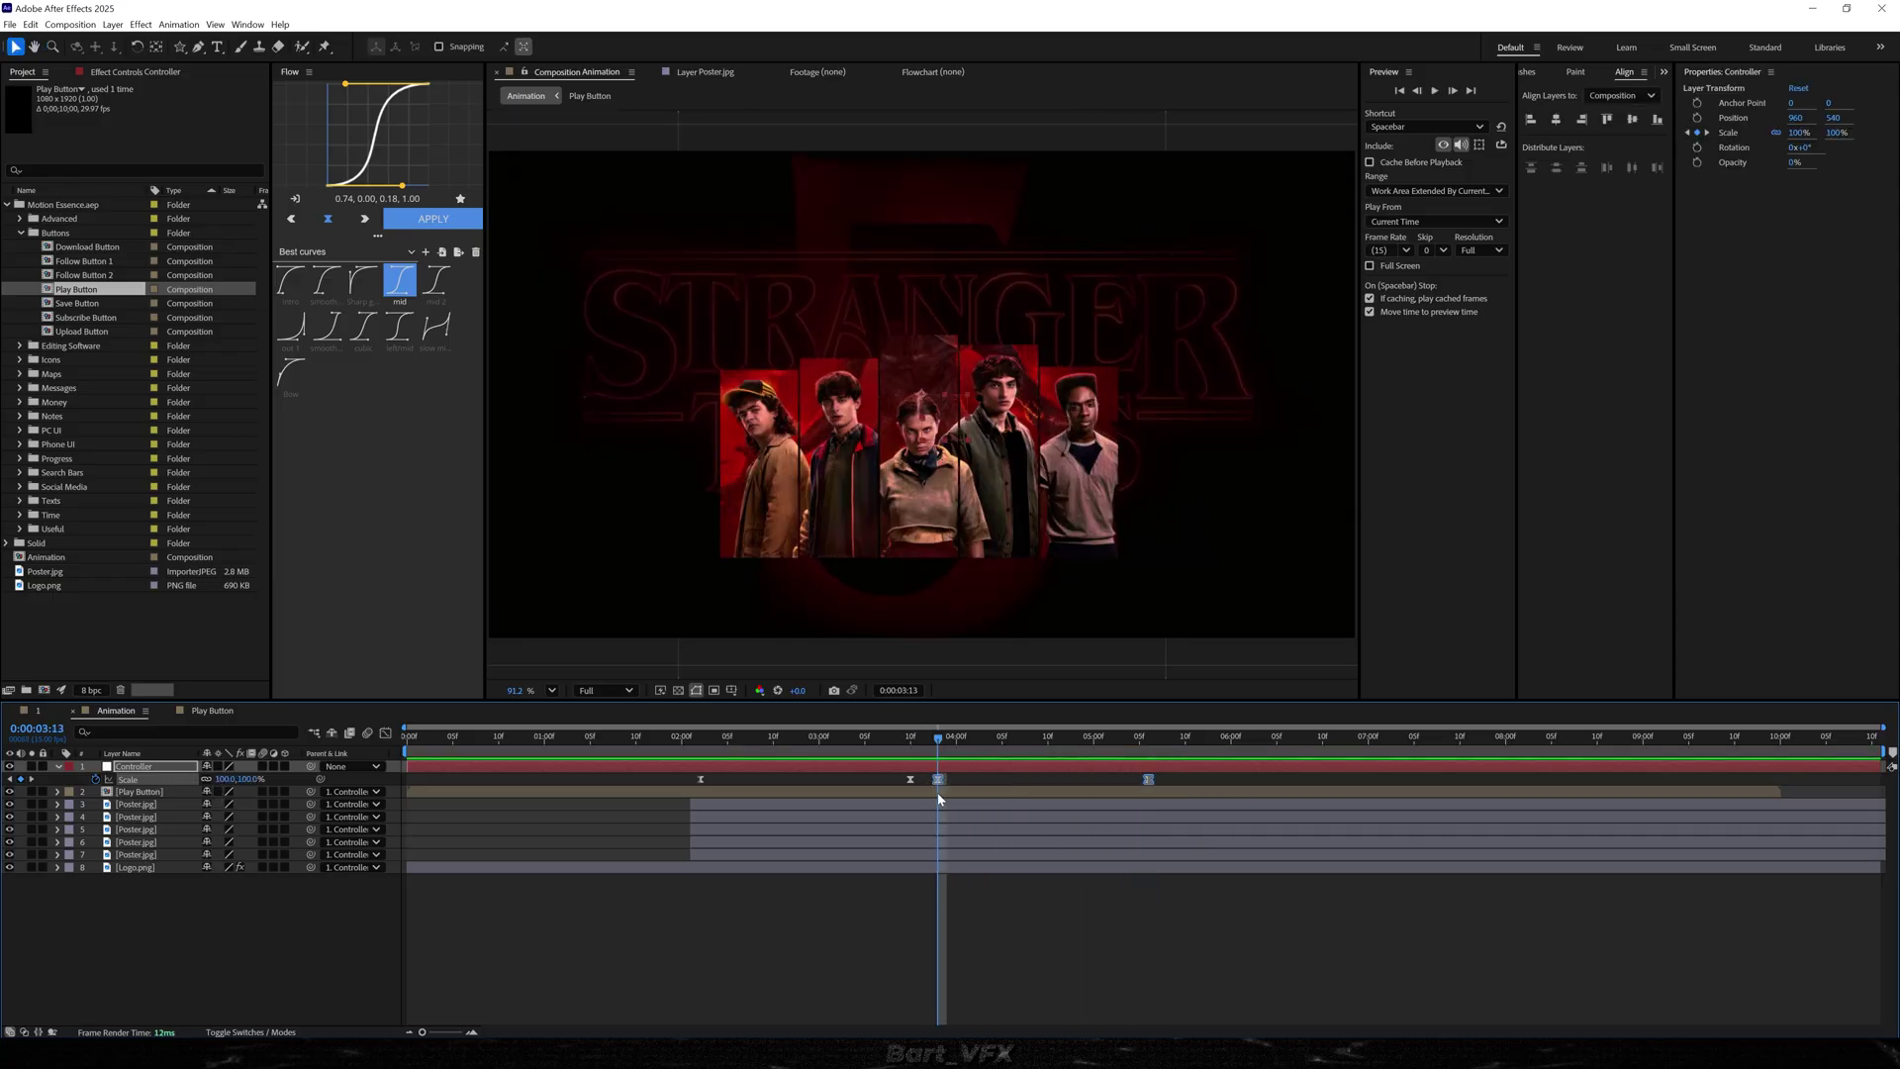
click(128, 804)
shift+click(135, 855)
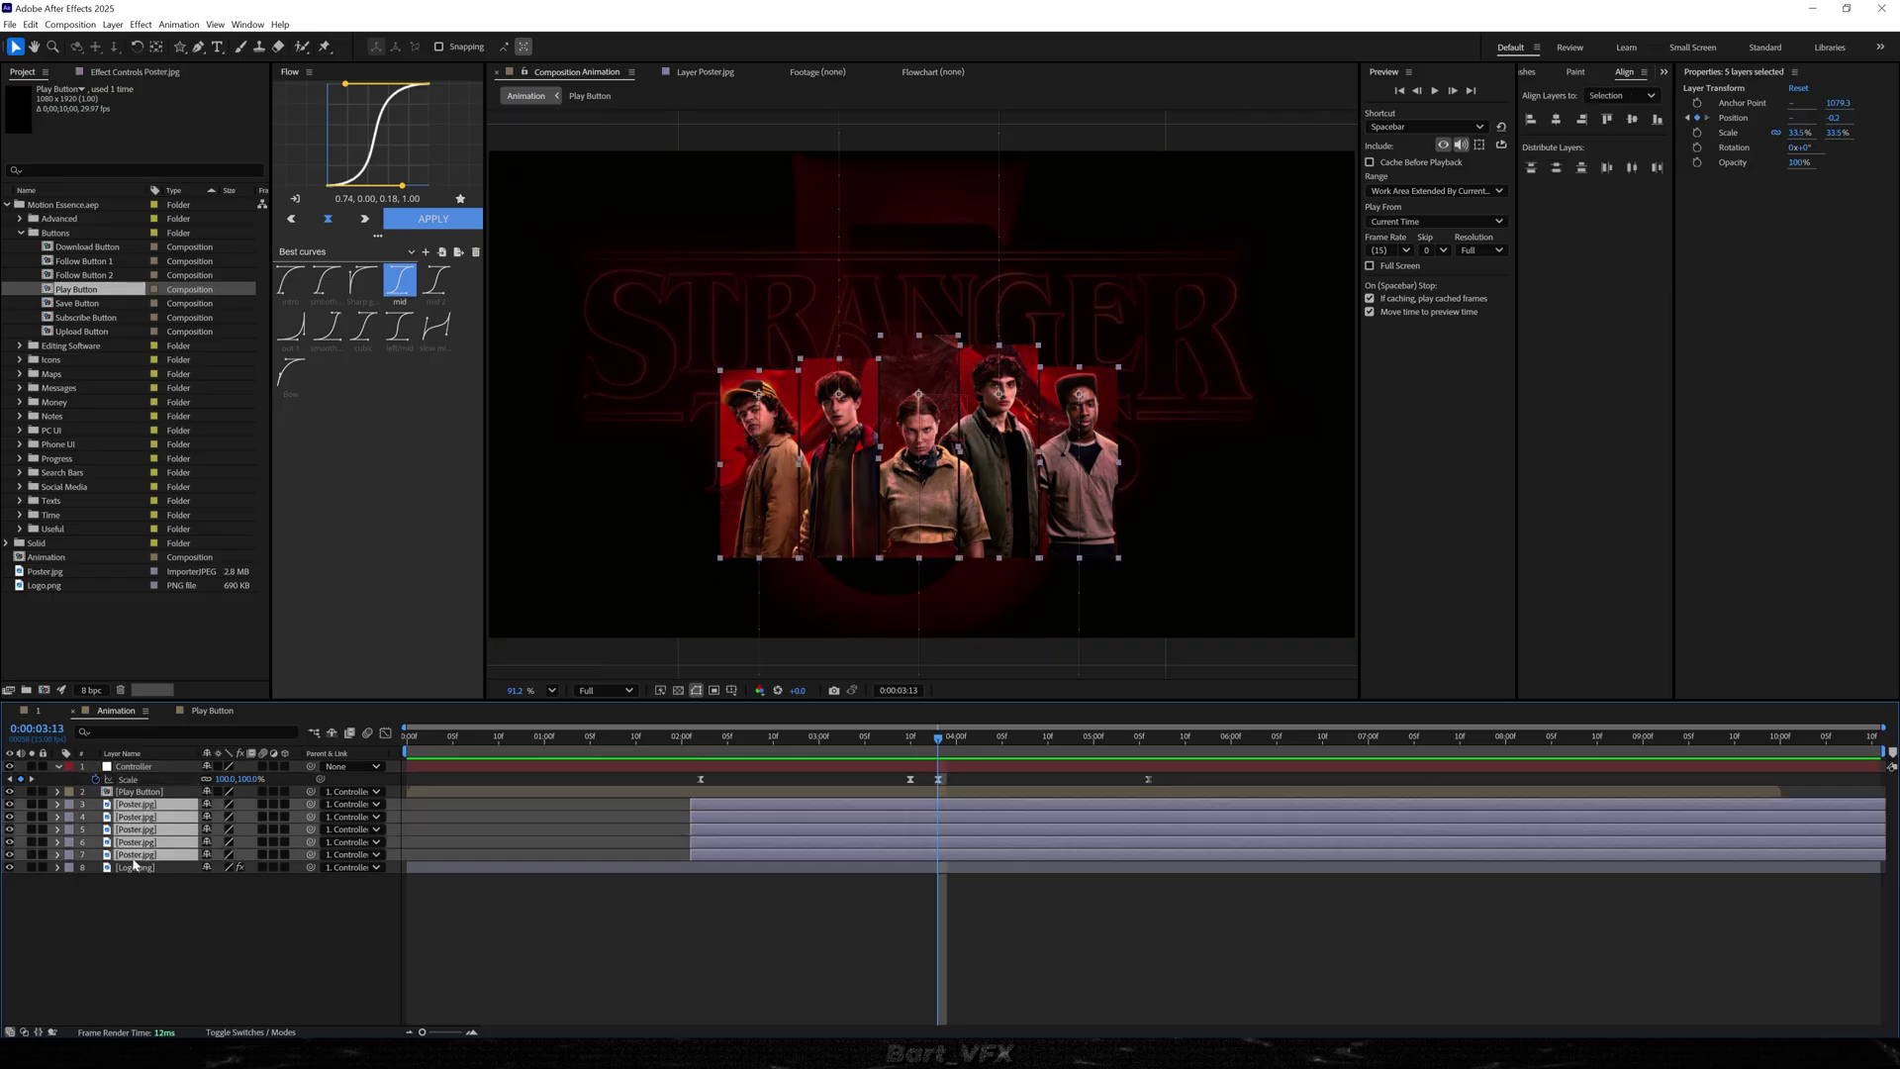
key(p)
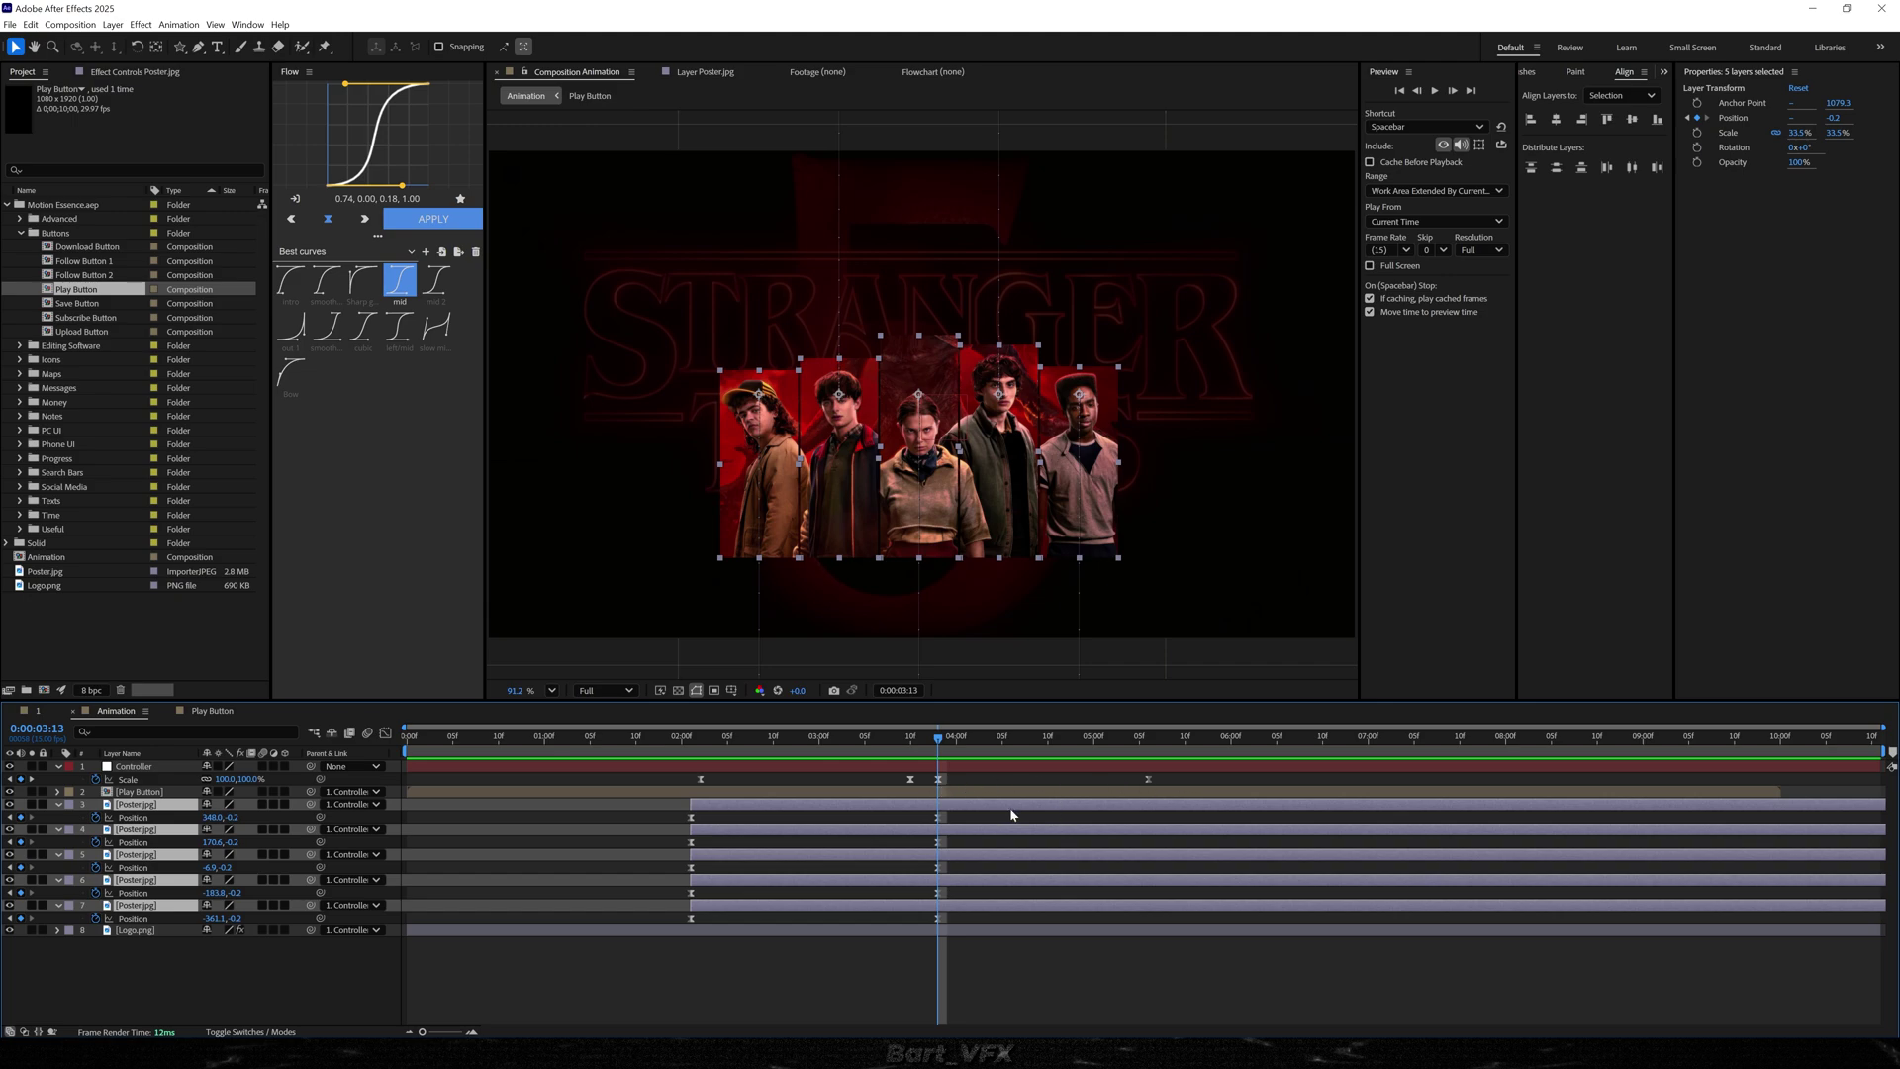
scroll(1008, 816, up, 2)
drag(703, 788, 1604, 752)
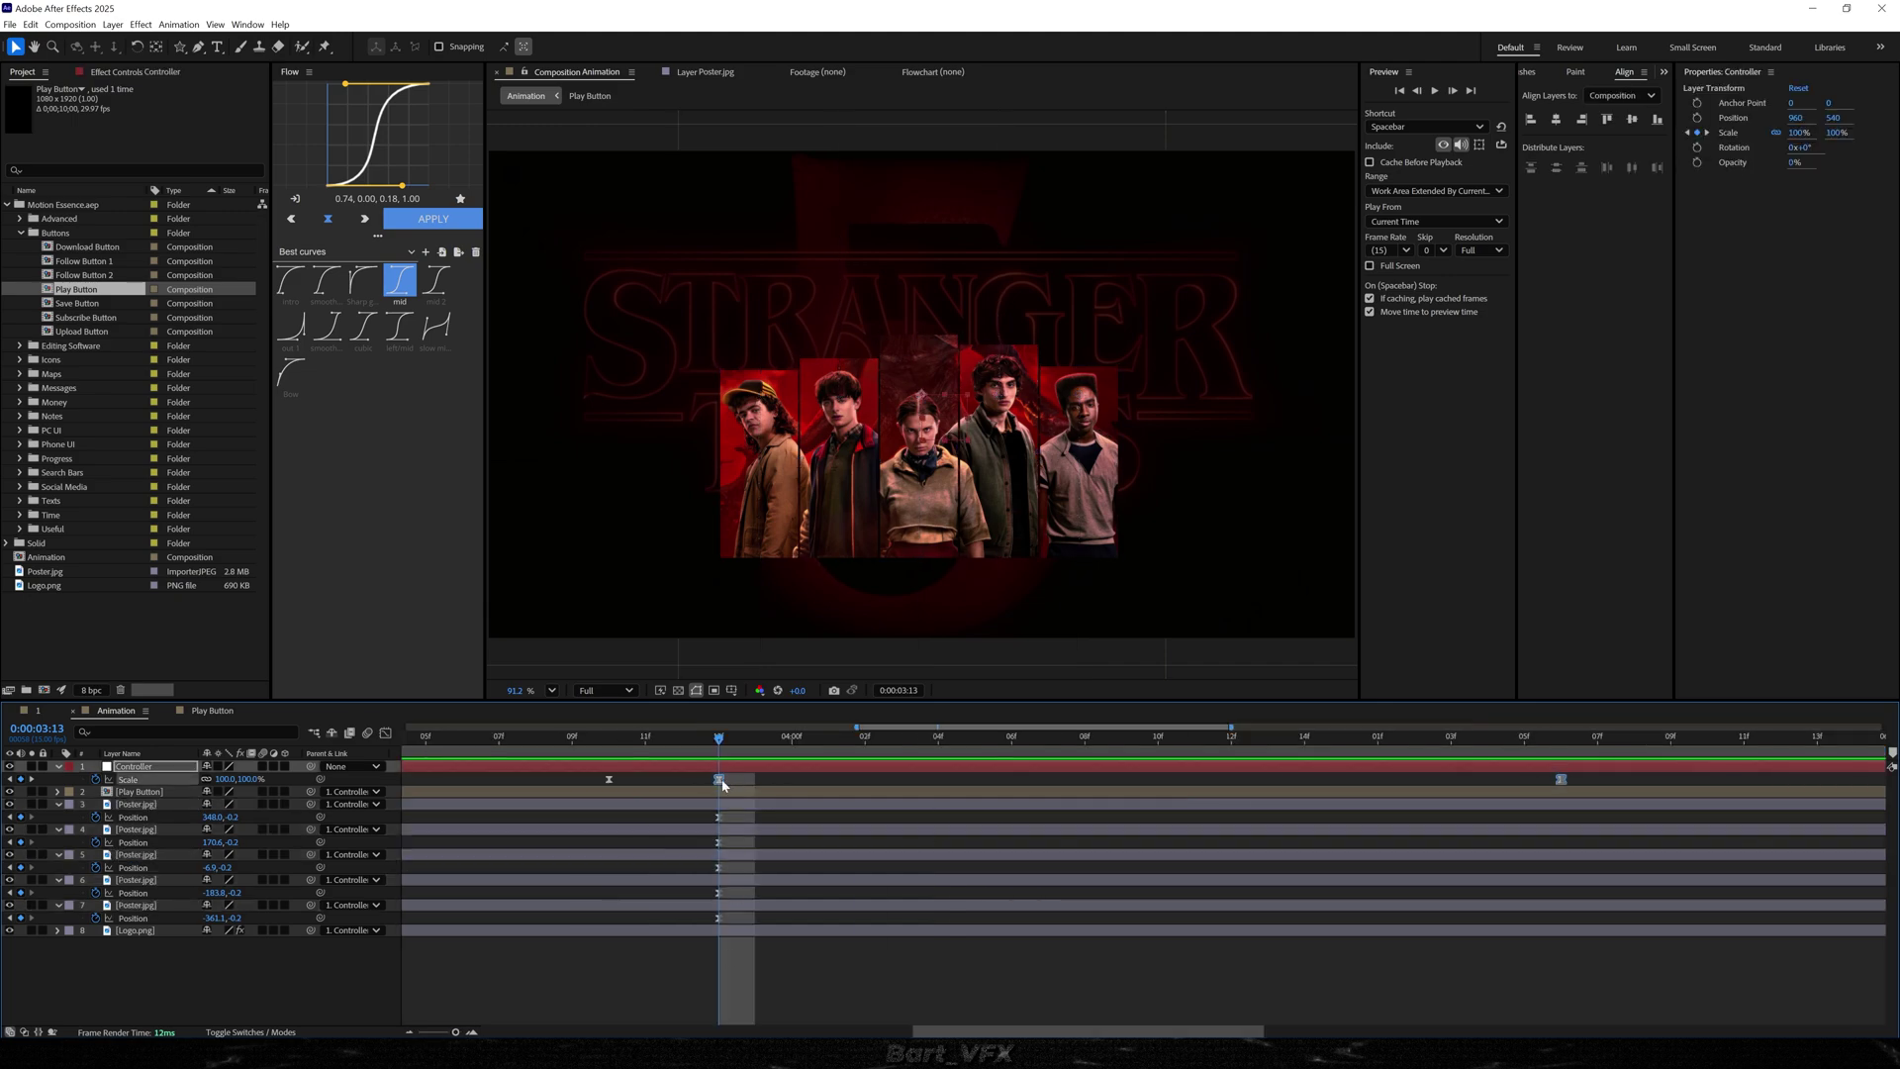
drag(749, 783, 757, 782)
scroll(792, 798, down, 2)
click(829, 739)
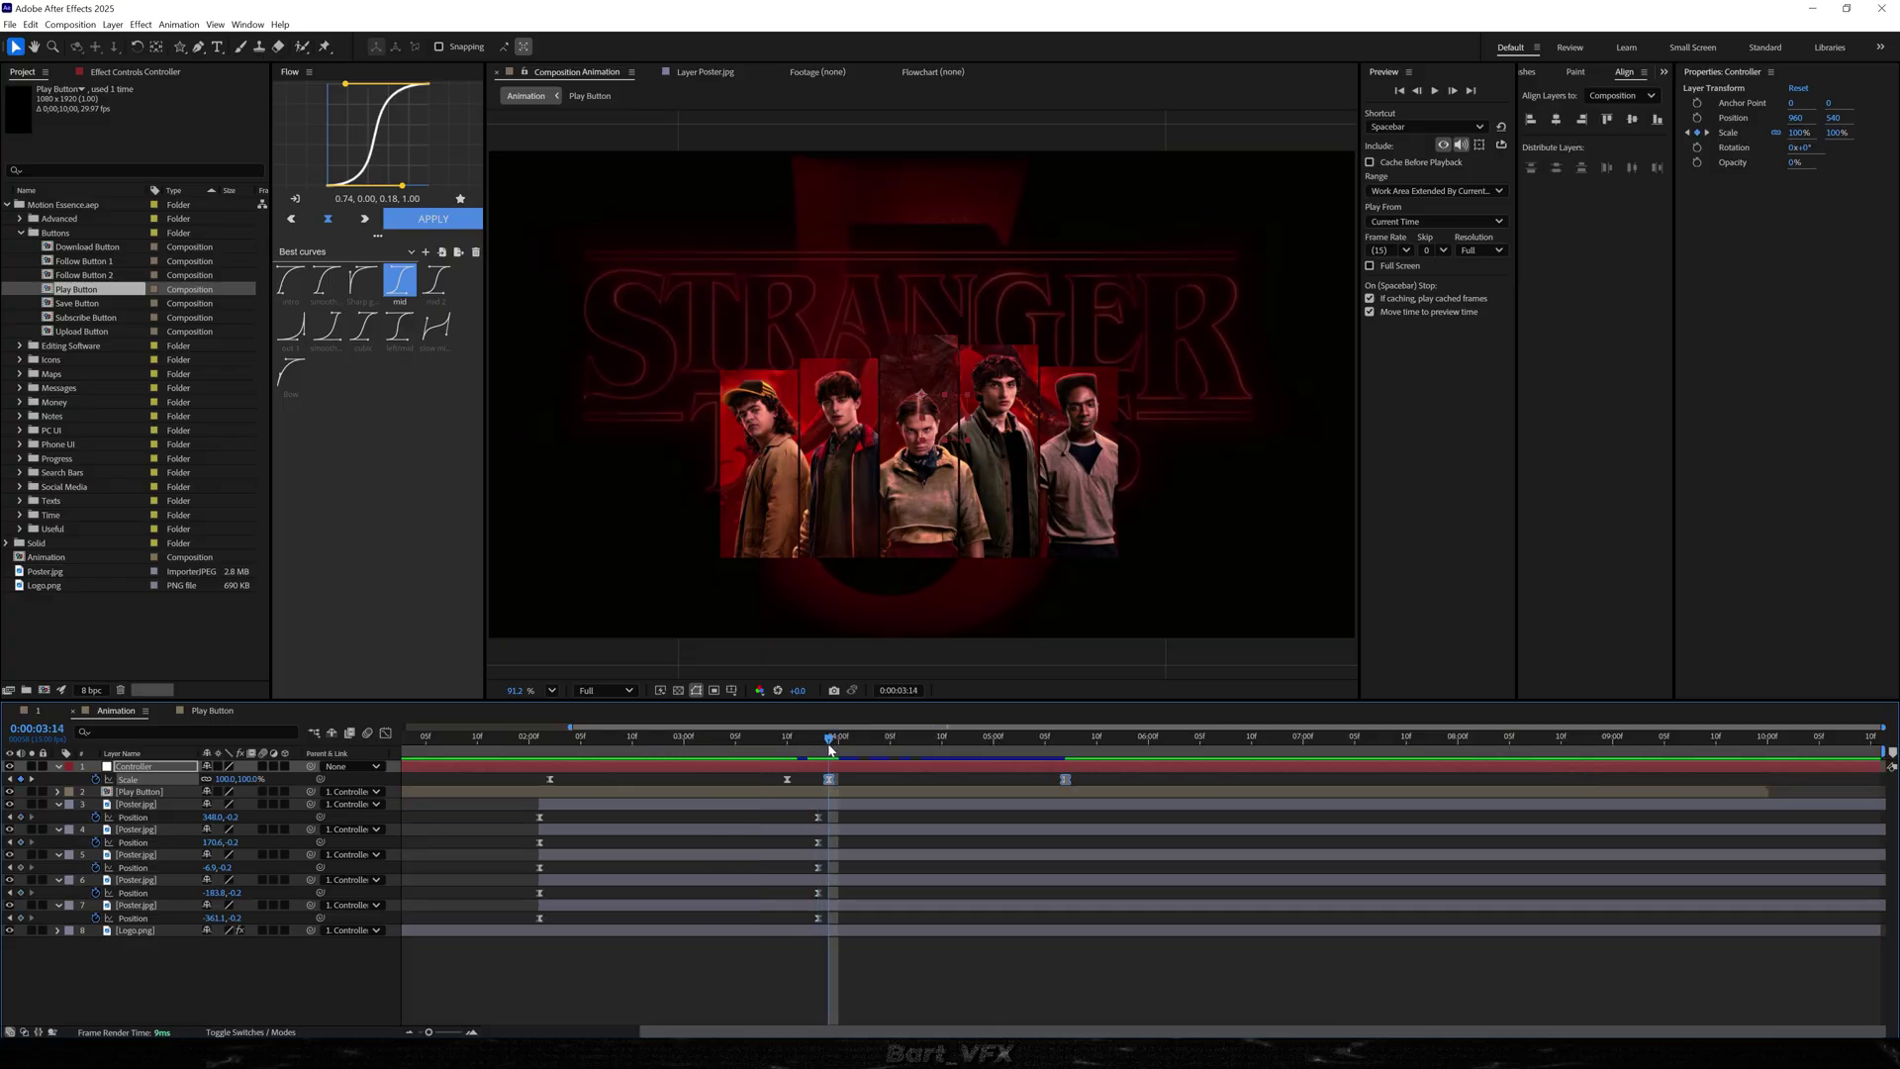
- Duplicate the five posters' end Position keyframes at 0:00:03:14, in line with the start of the Controller's scale-down
scroll(827, 787, up, 2)
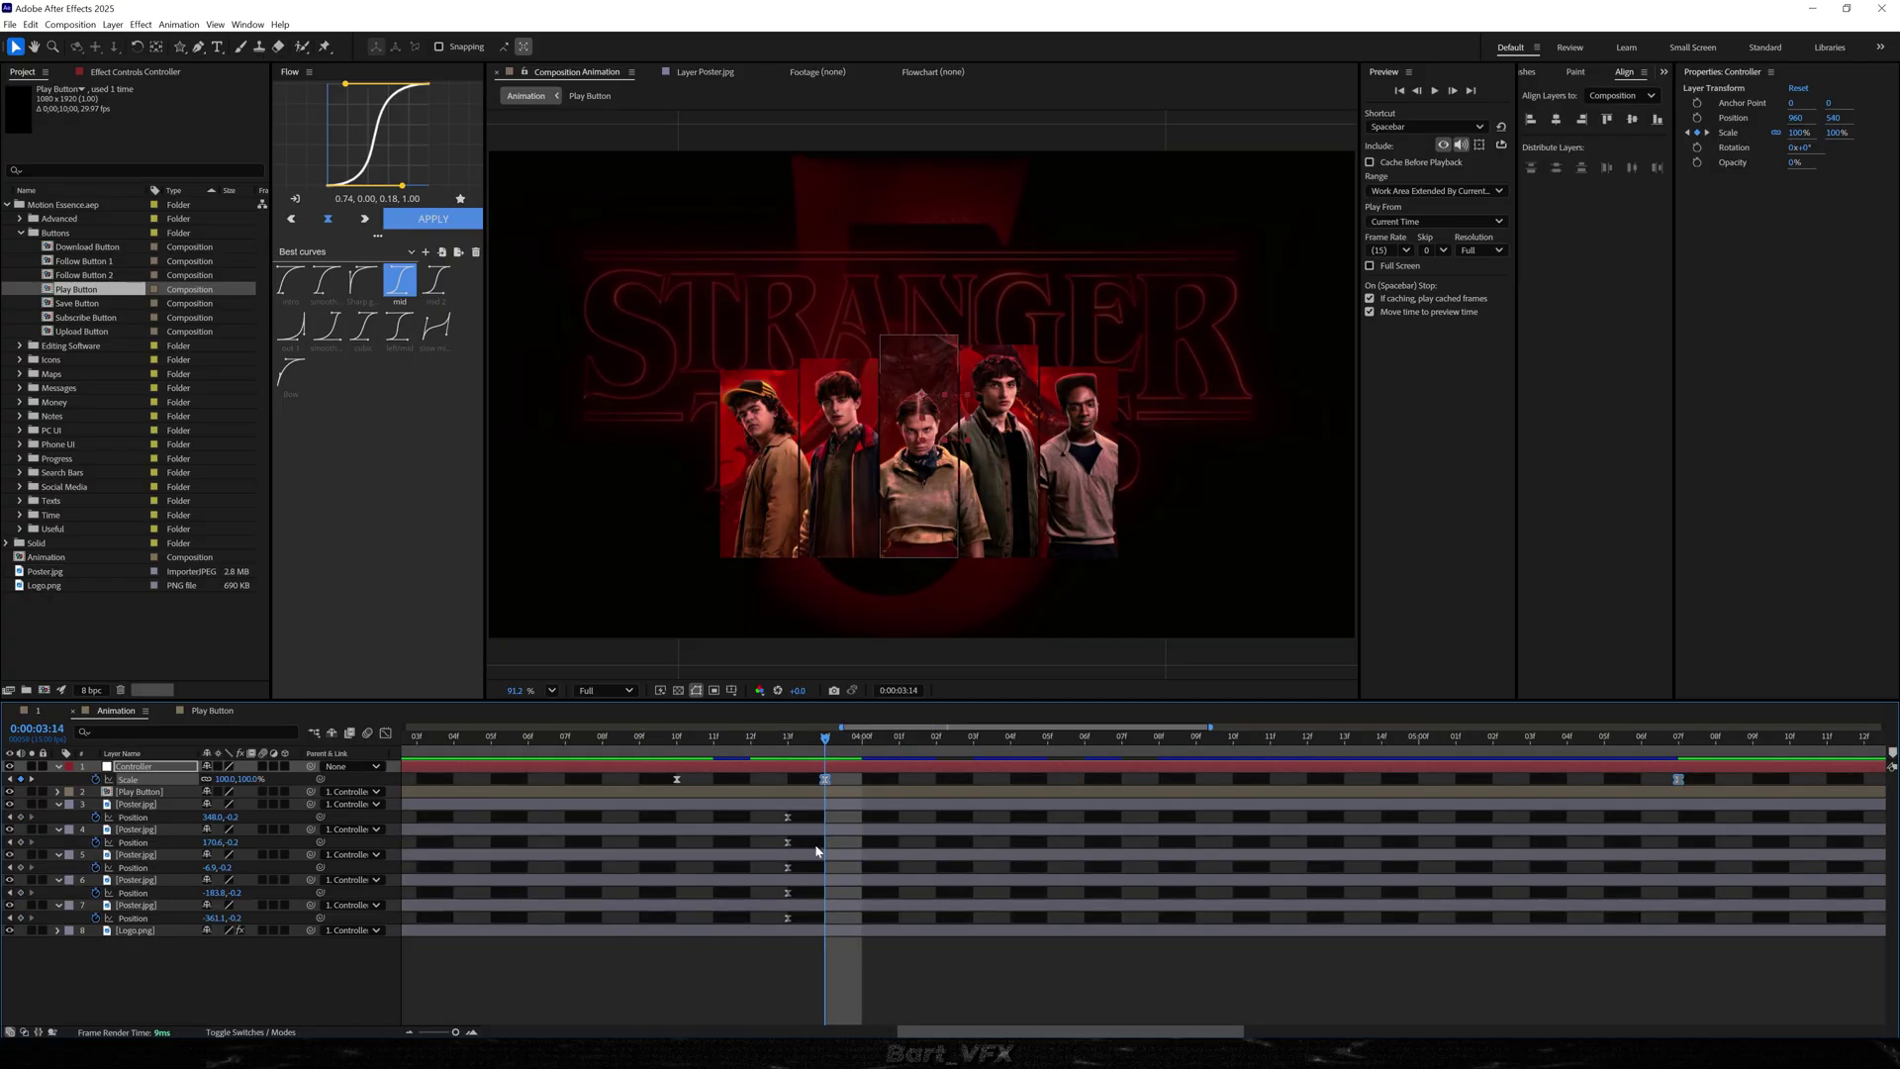
drag(824, 811, 754, 934)
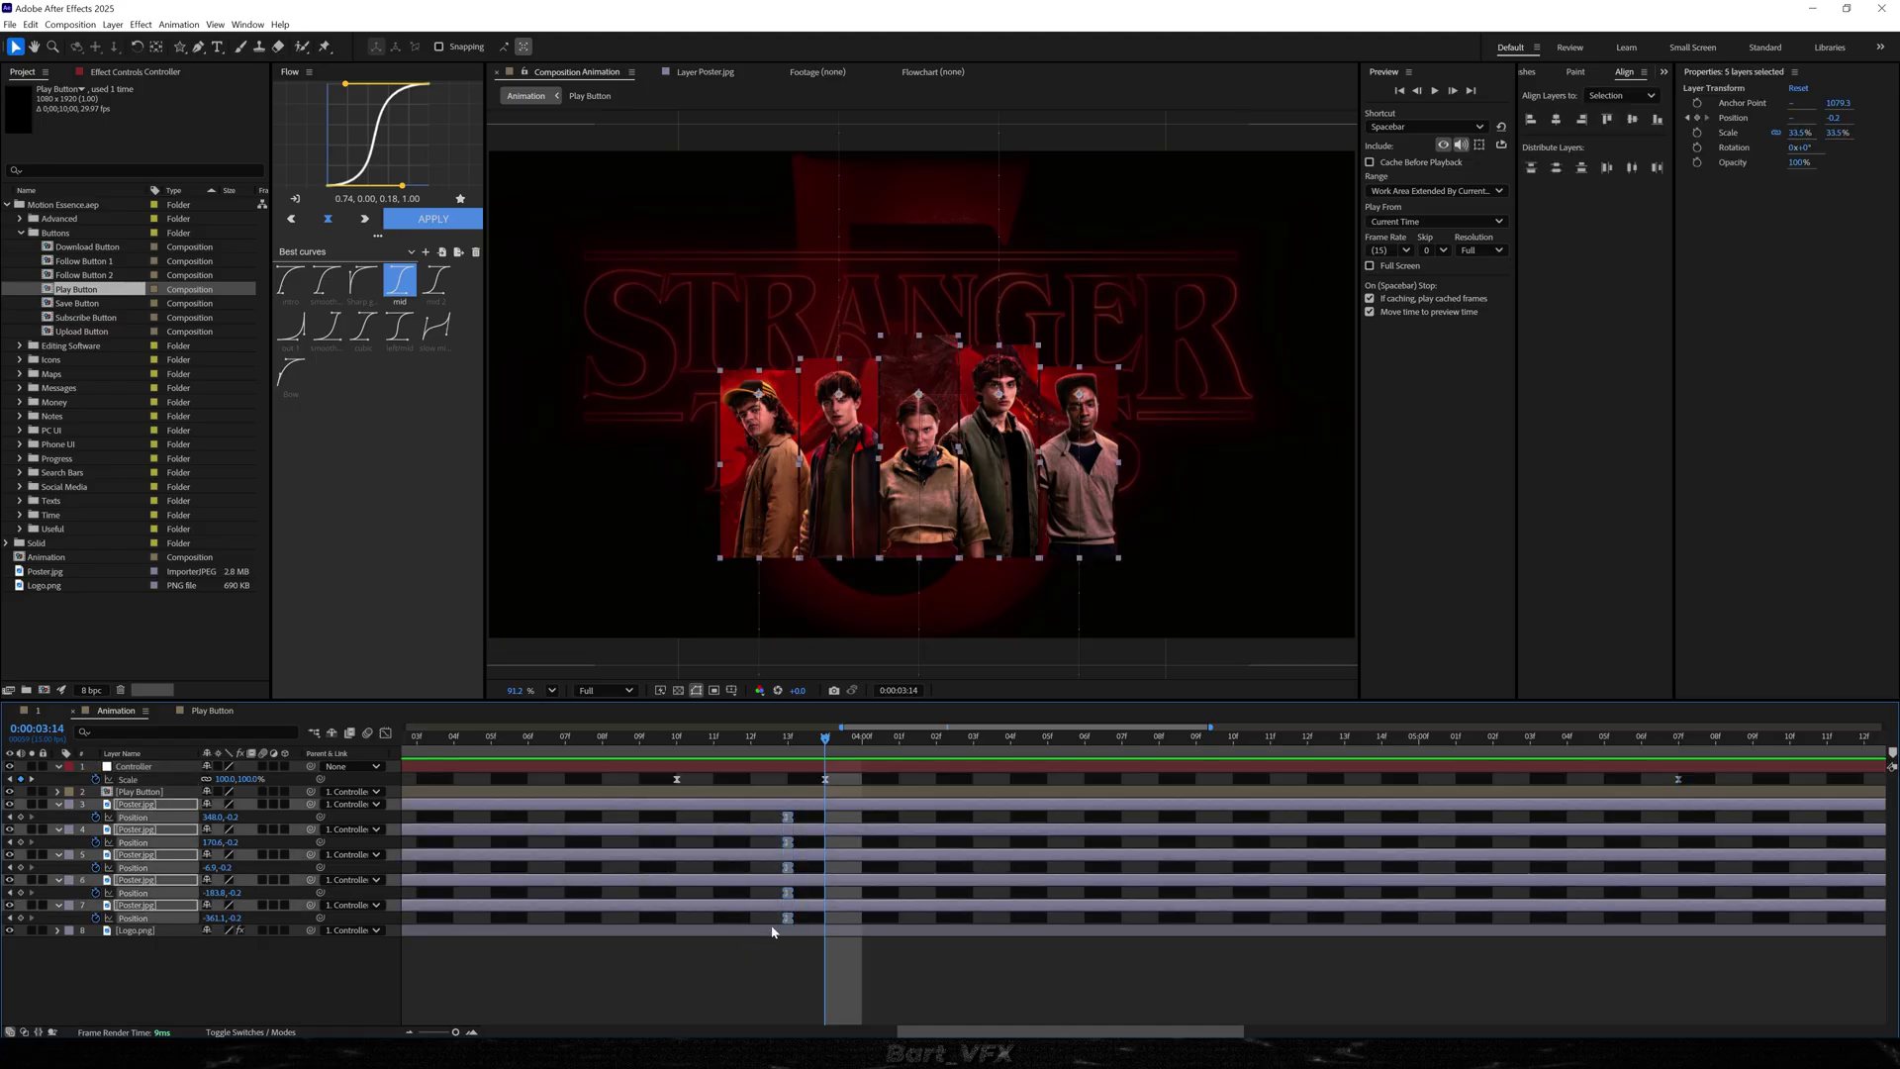
key(ctrl+v)
- Move the Controller's last Scale keyframe to 0:00:06:01, apply the mid curve to the second pair, and preview the animation
scroll(845, 878, down, 5)
click(1149, 783)
drag(1158, 782, 1235, 782)
shift+click(948, 779)
click(401, 284)
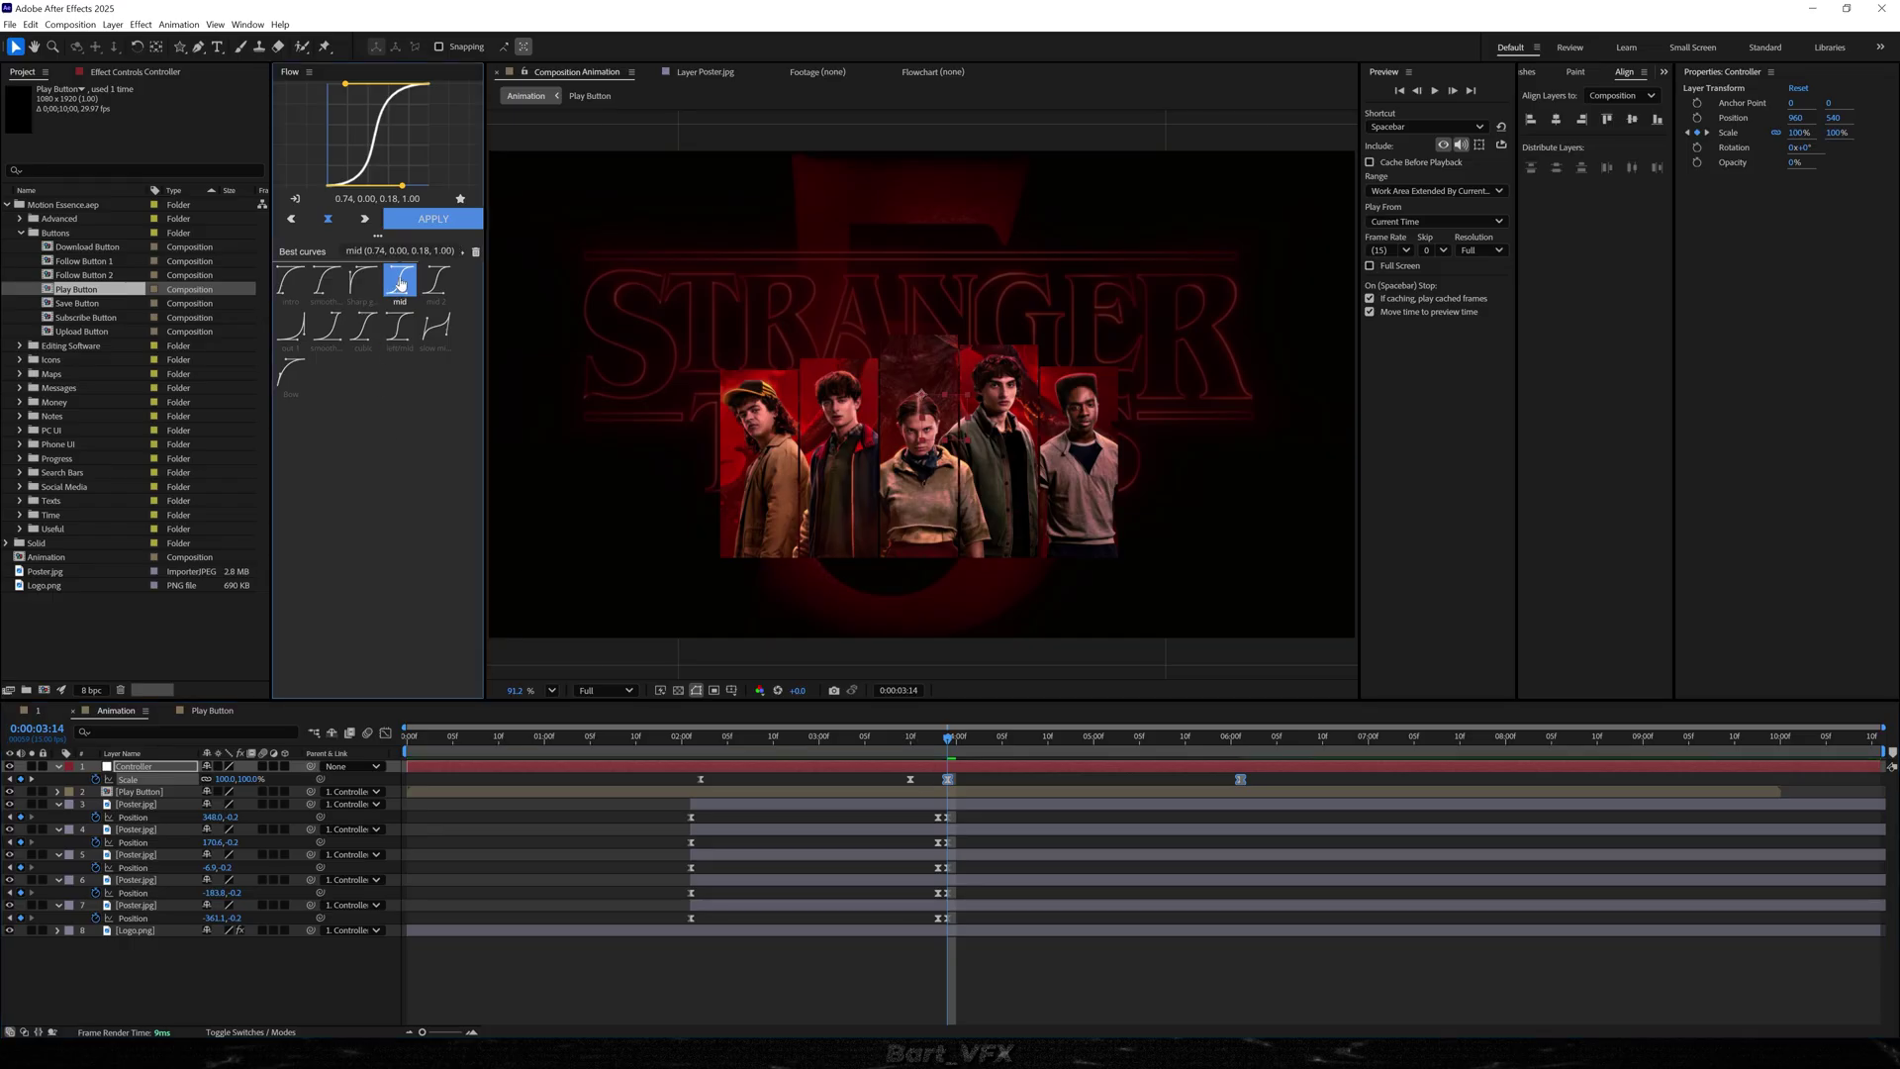
key(shift+F3)
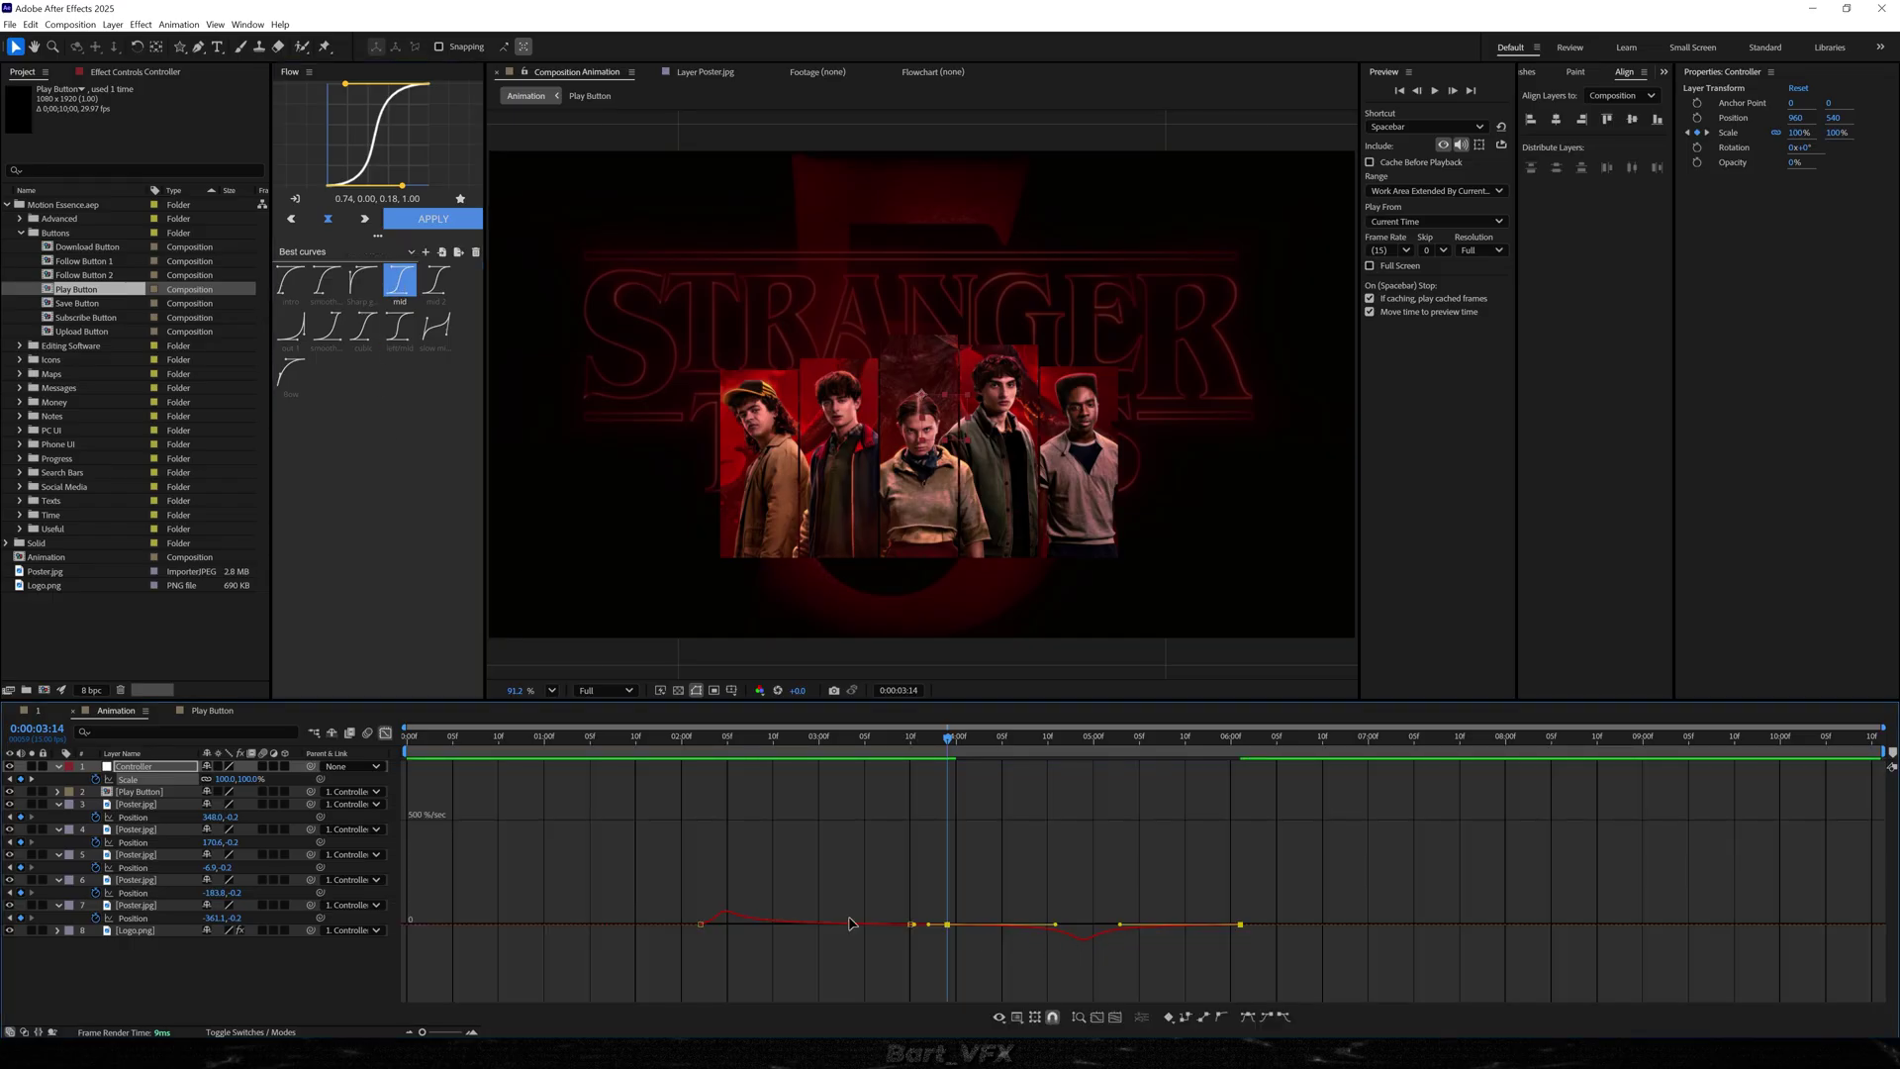
key(shift+F3)
key(space)
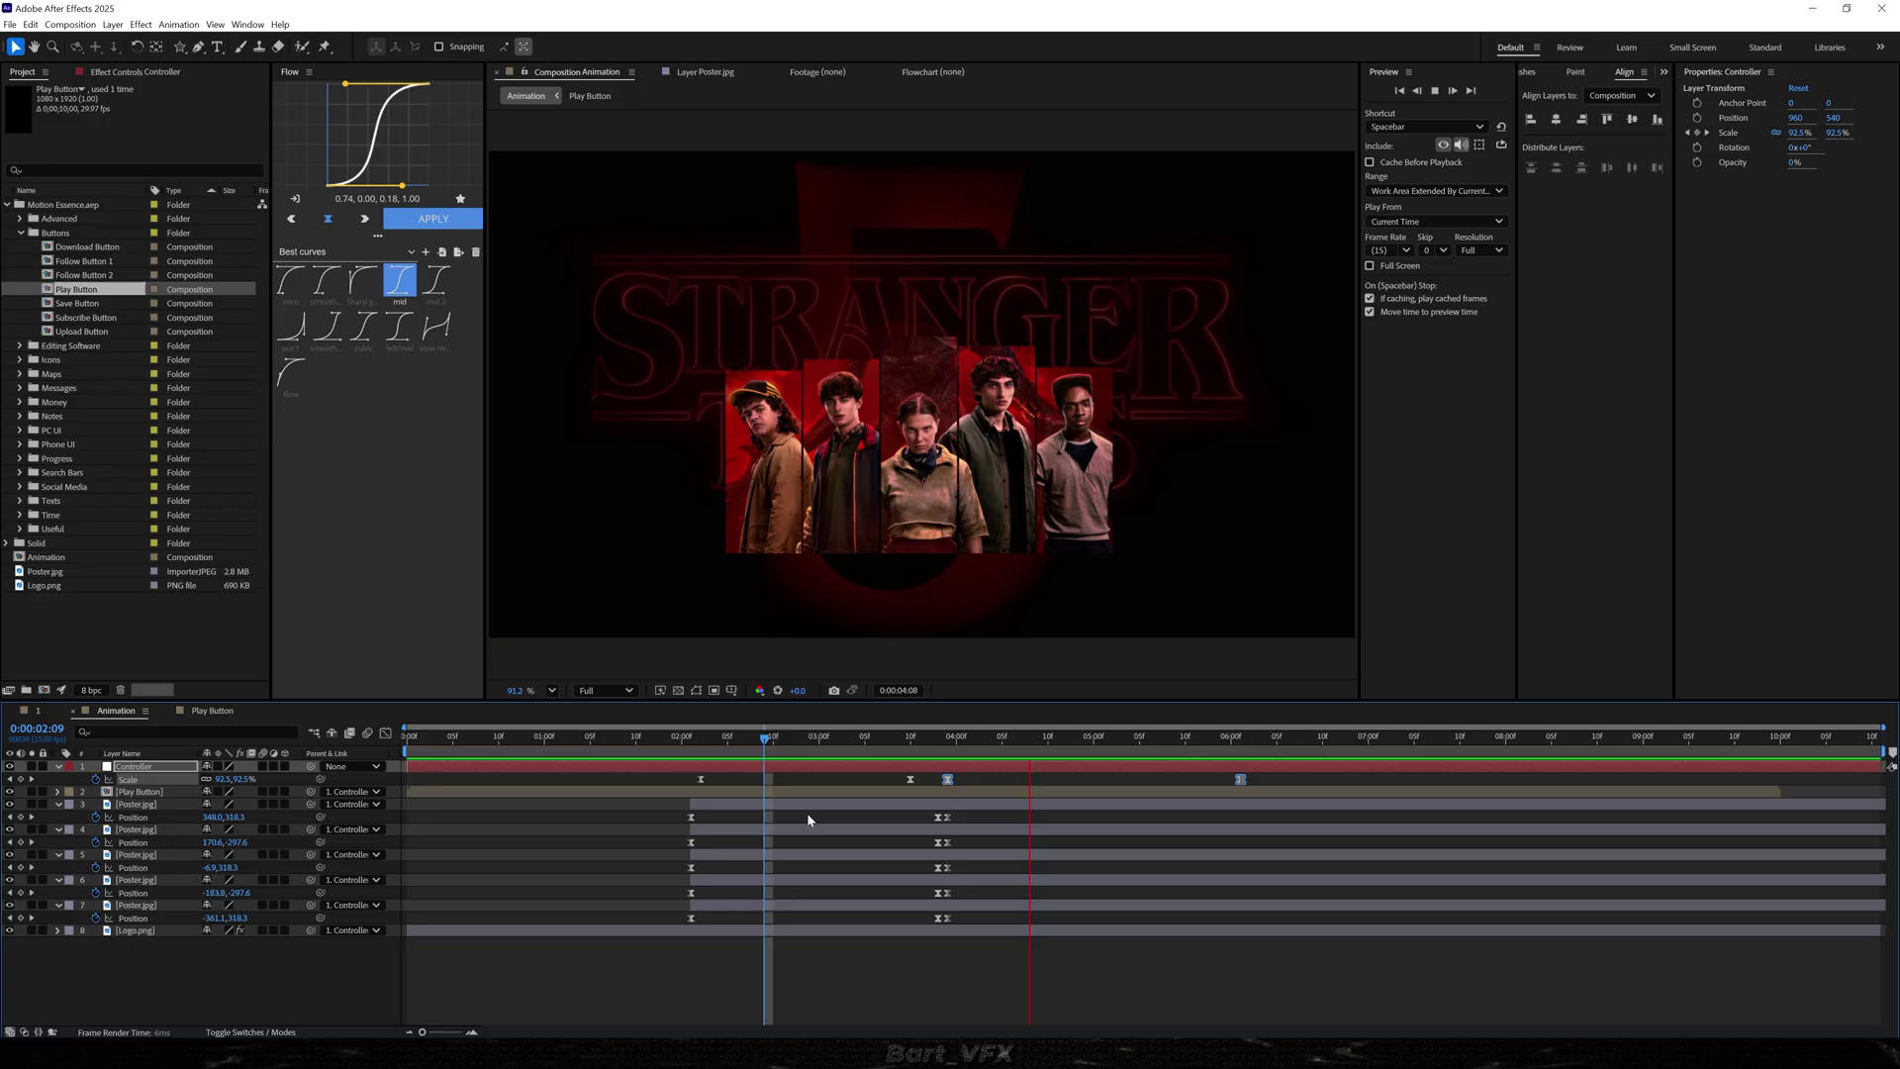
key(space)
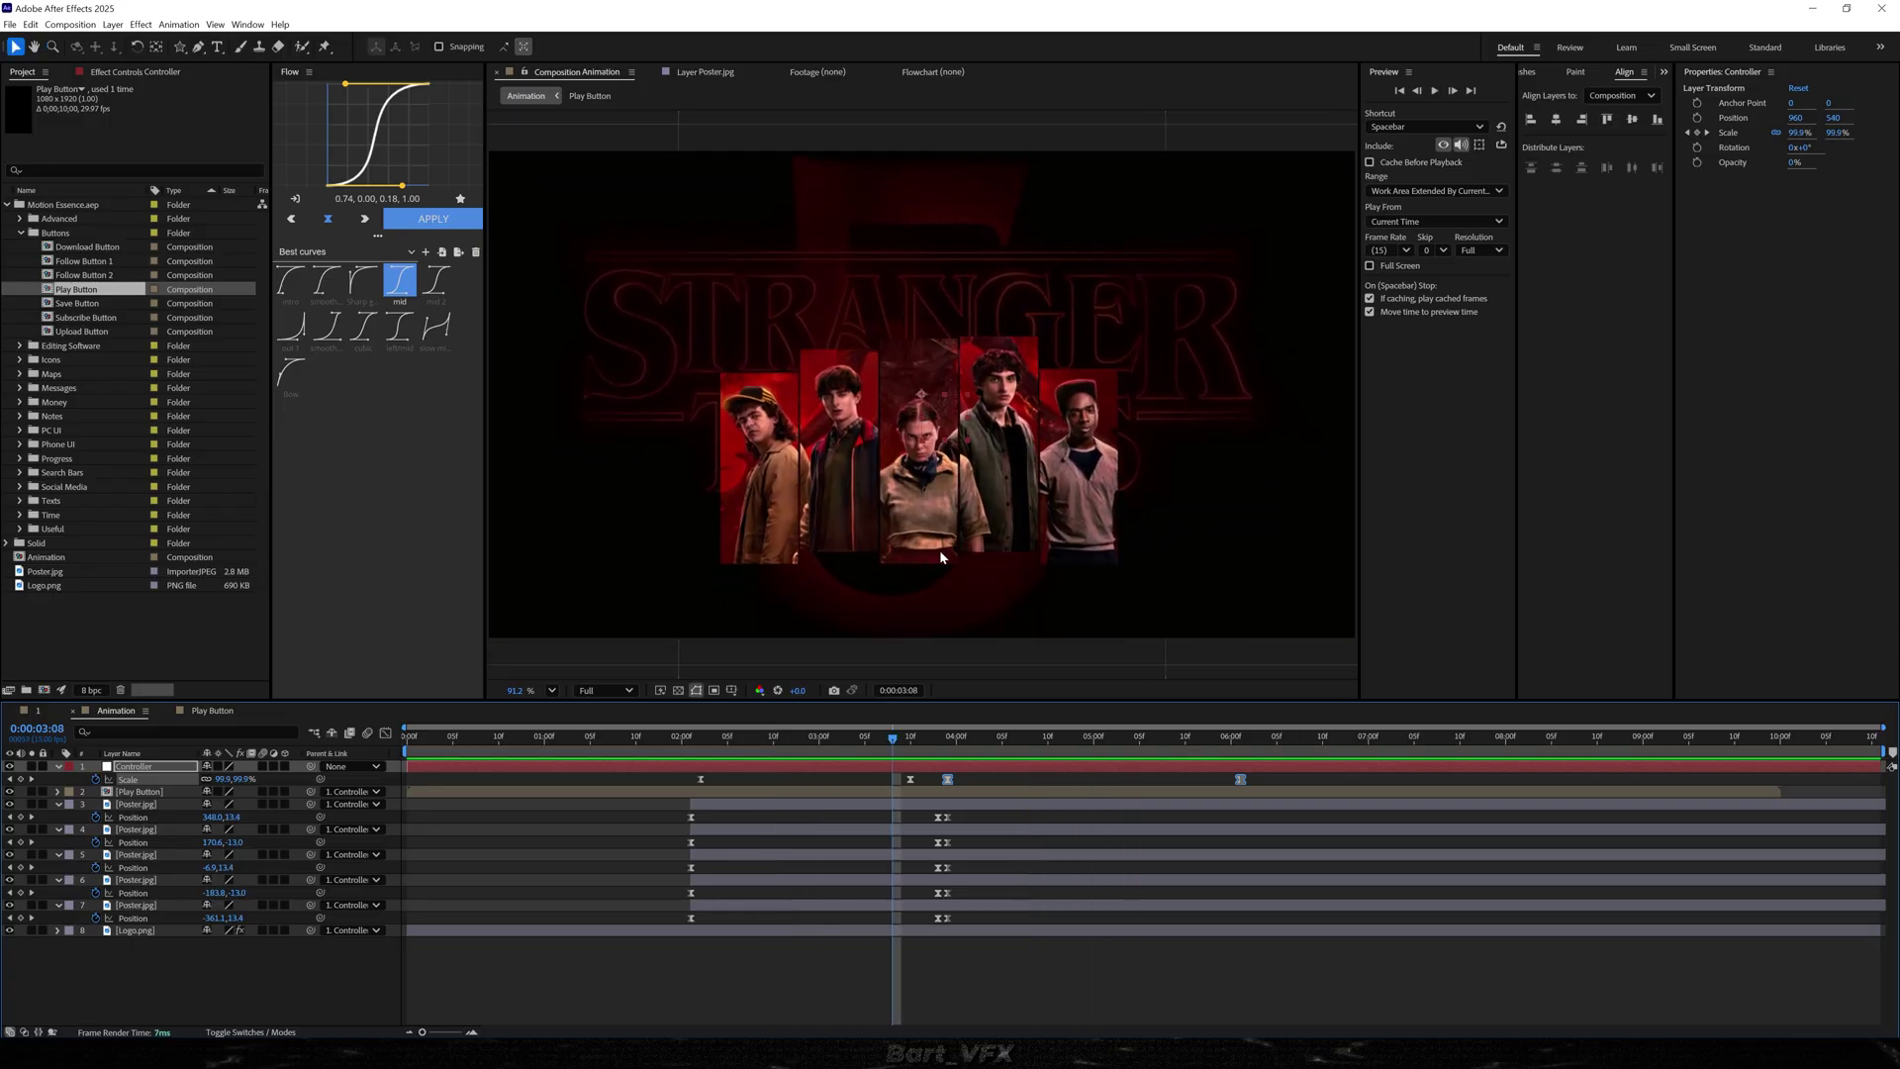
- Set the Controller's last Scale keyframe at 0:00:06:01 to 65.9%
mouse_move(837, 743)
mouse_down()
mouse_move(906, 744)
mouse_move(787, 754)
mouse_move(848, 743)
mouse_up()
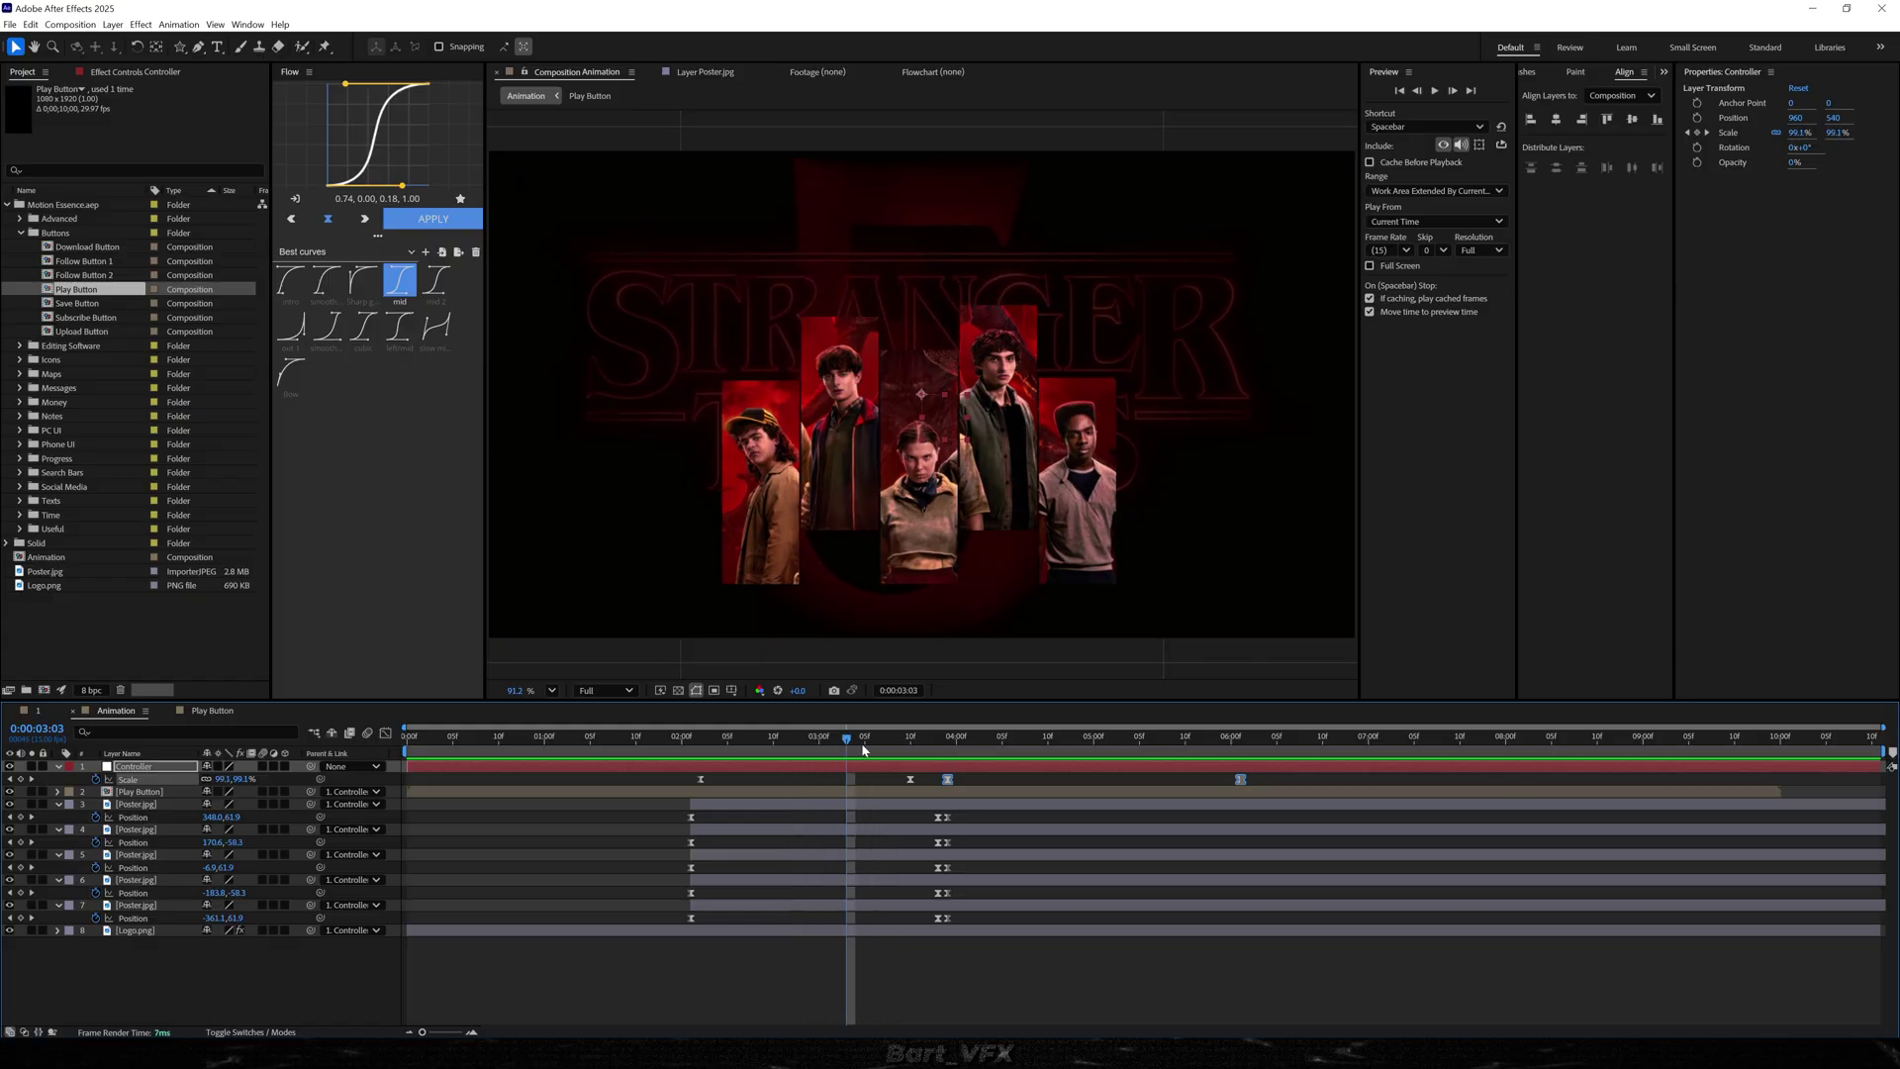
click(1241, 740)
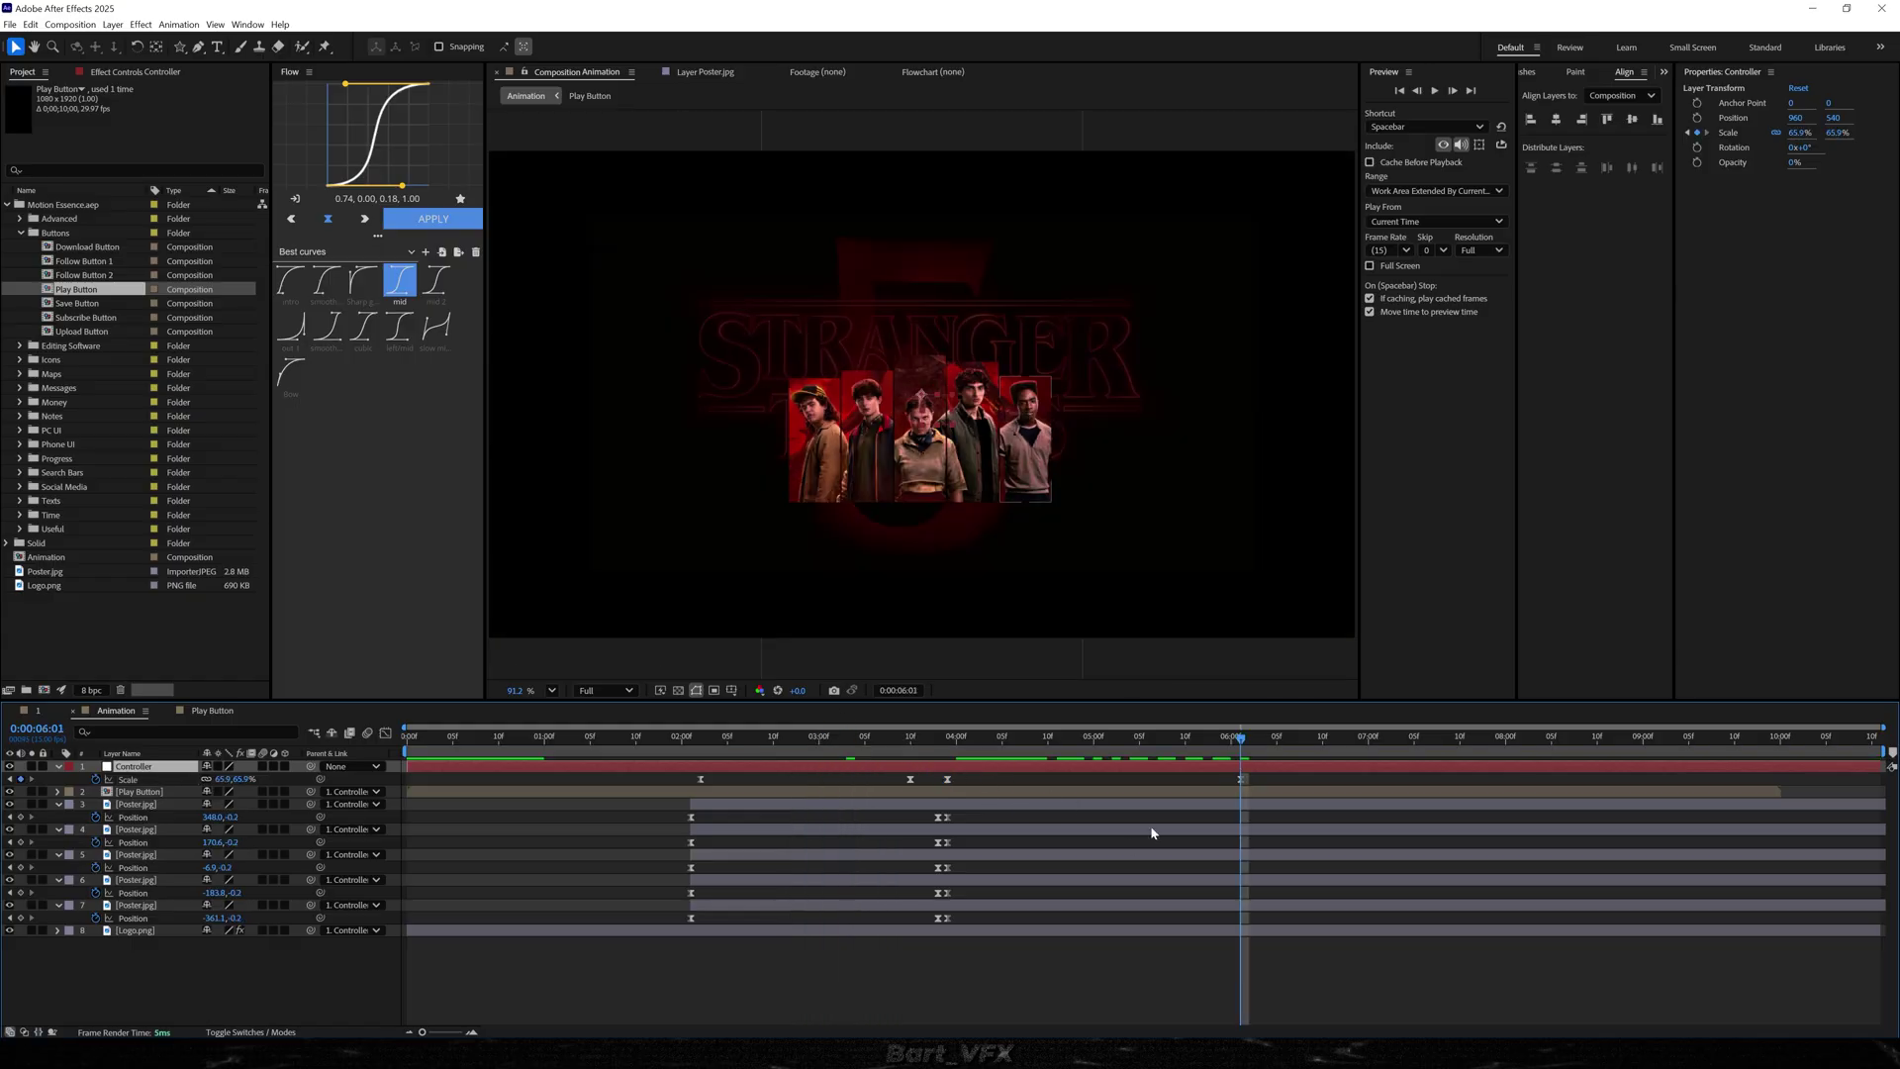
- Shift all five posters left of the logo at 0:00:06:01, creating their end Position keyframes, and preview the slide
click(1027, 907)
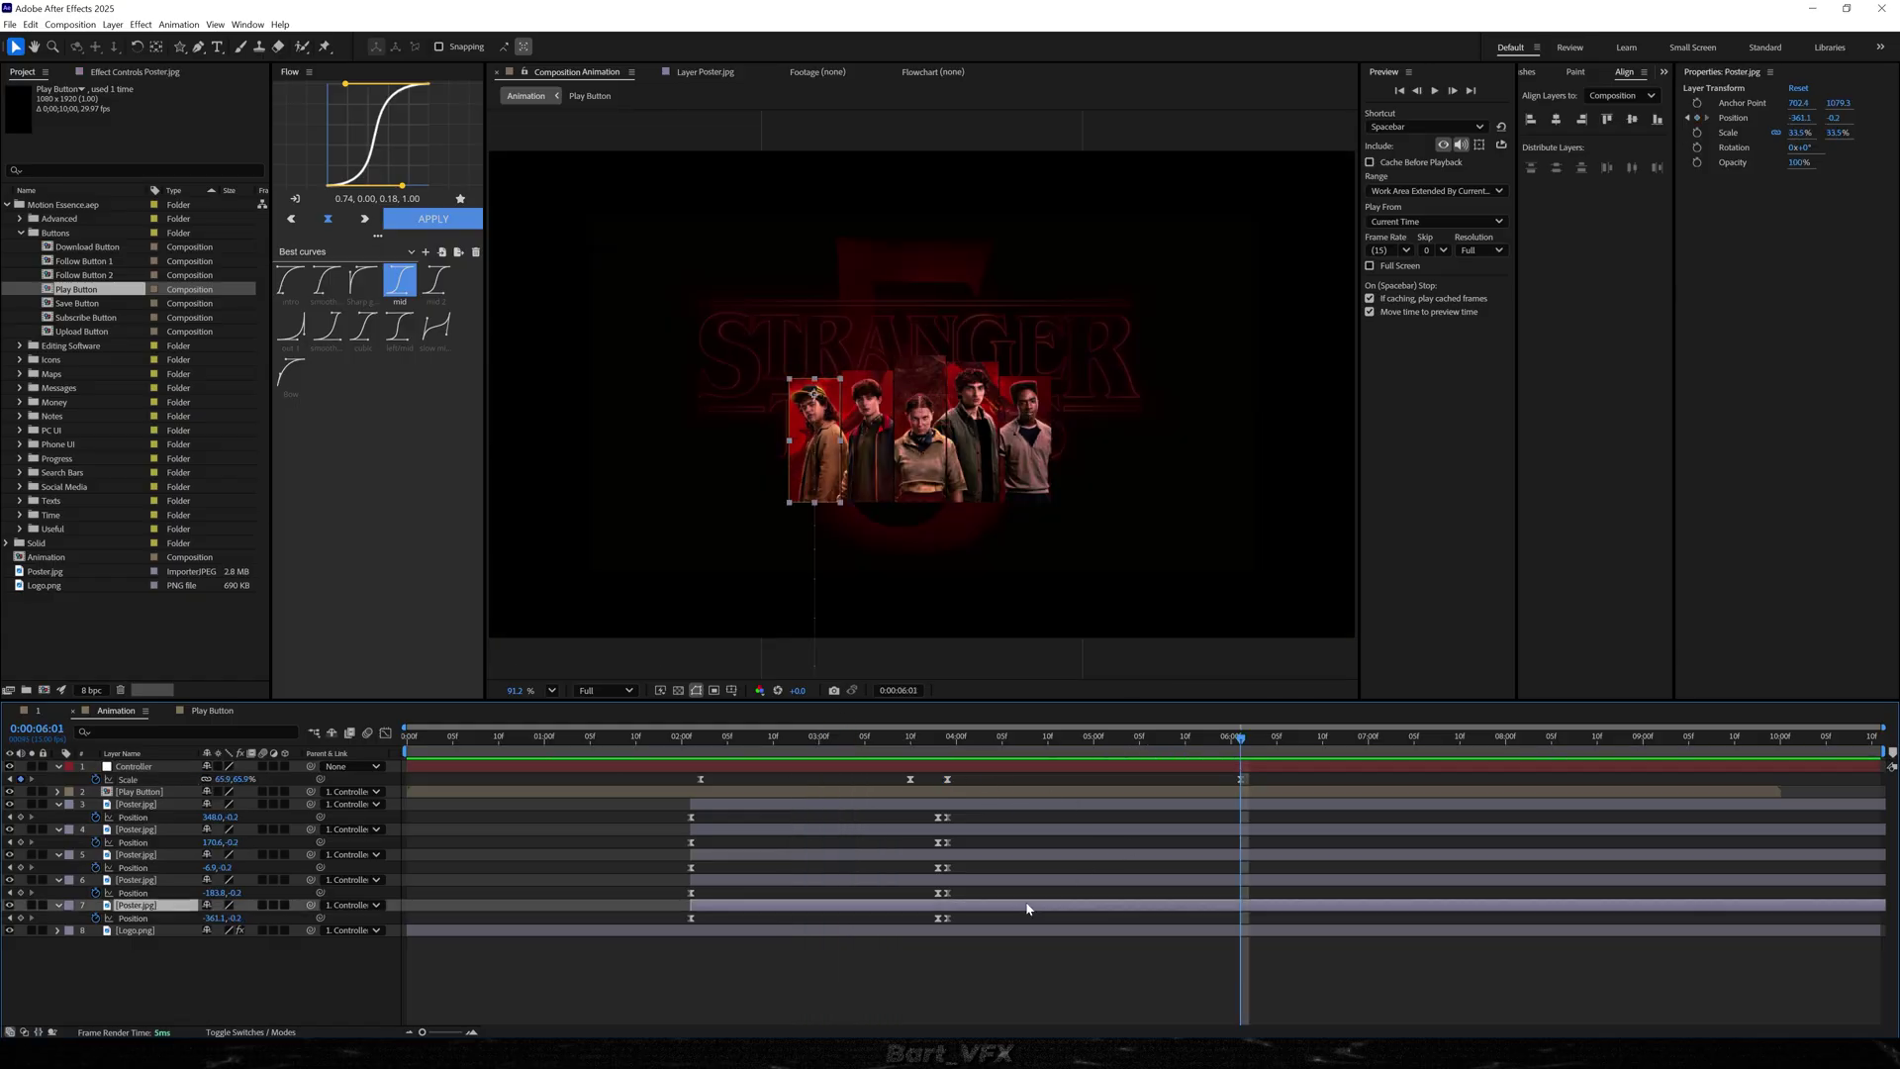
shift+click(139, 807)
drag(835, 470, 613, 470)
drag(1269, 811, 941, 944)
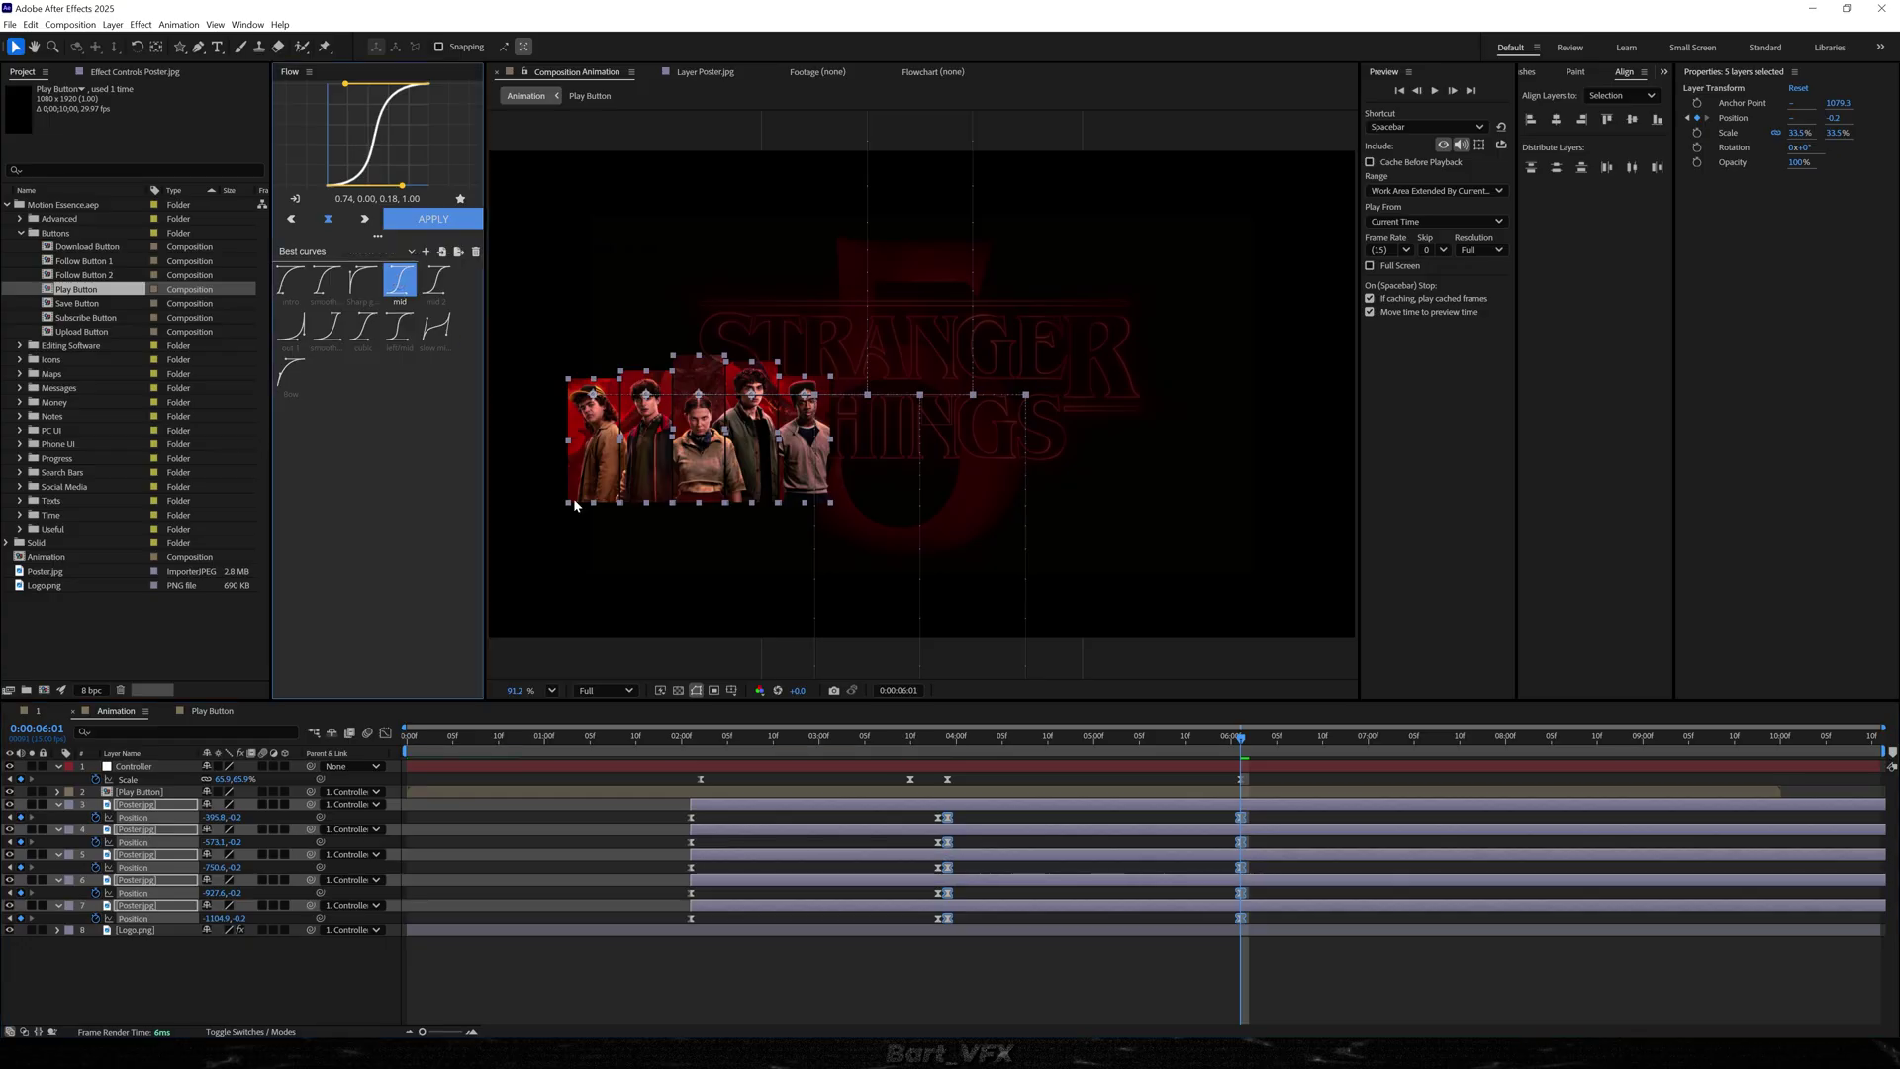
click(1083, 964)
key(j)
key(space)
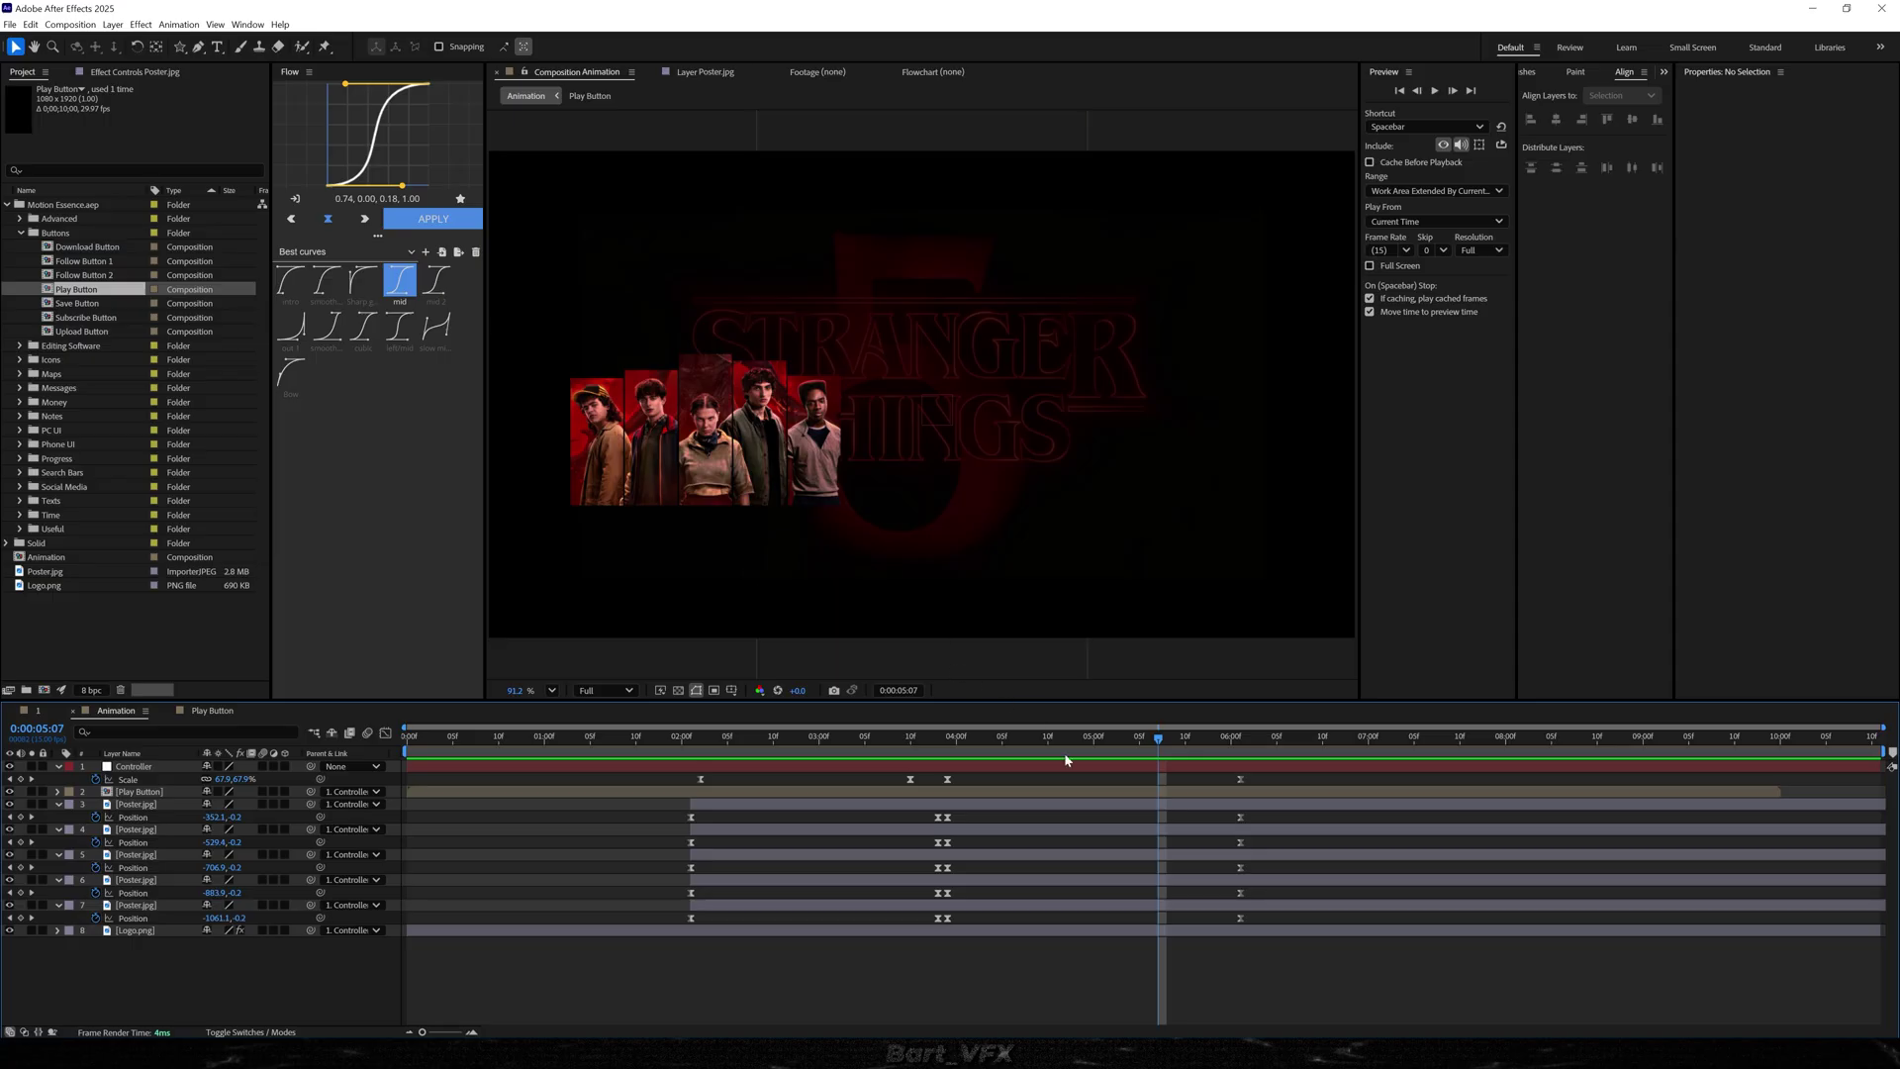
- Stagger the five posters' end Position keyframes two frames apart, with the lowest poster layer finishing first, and preview the motion
drag(1174, 747, 1239, 739)
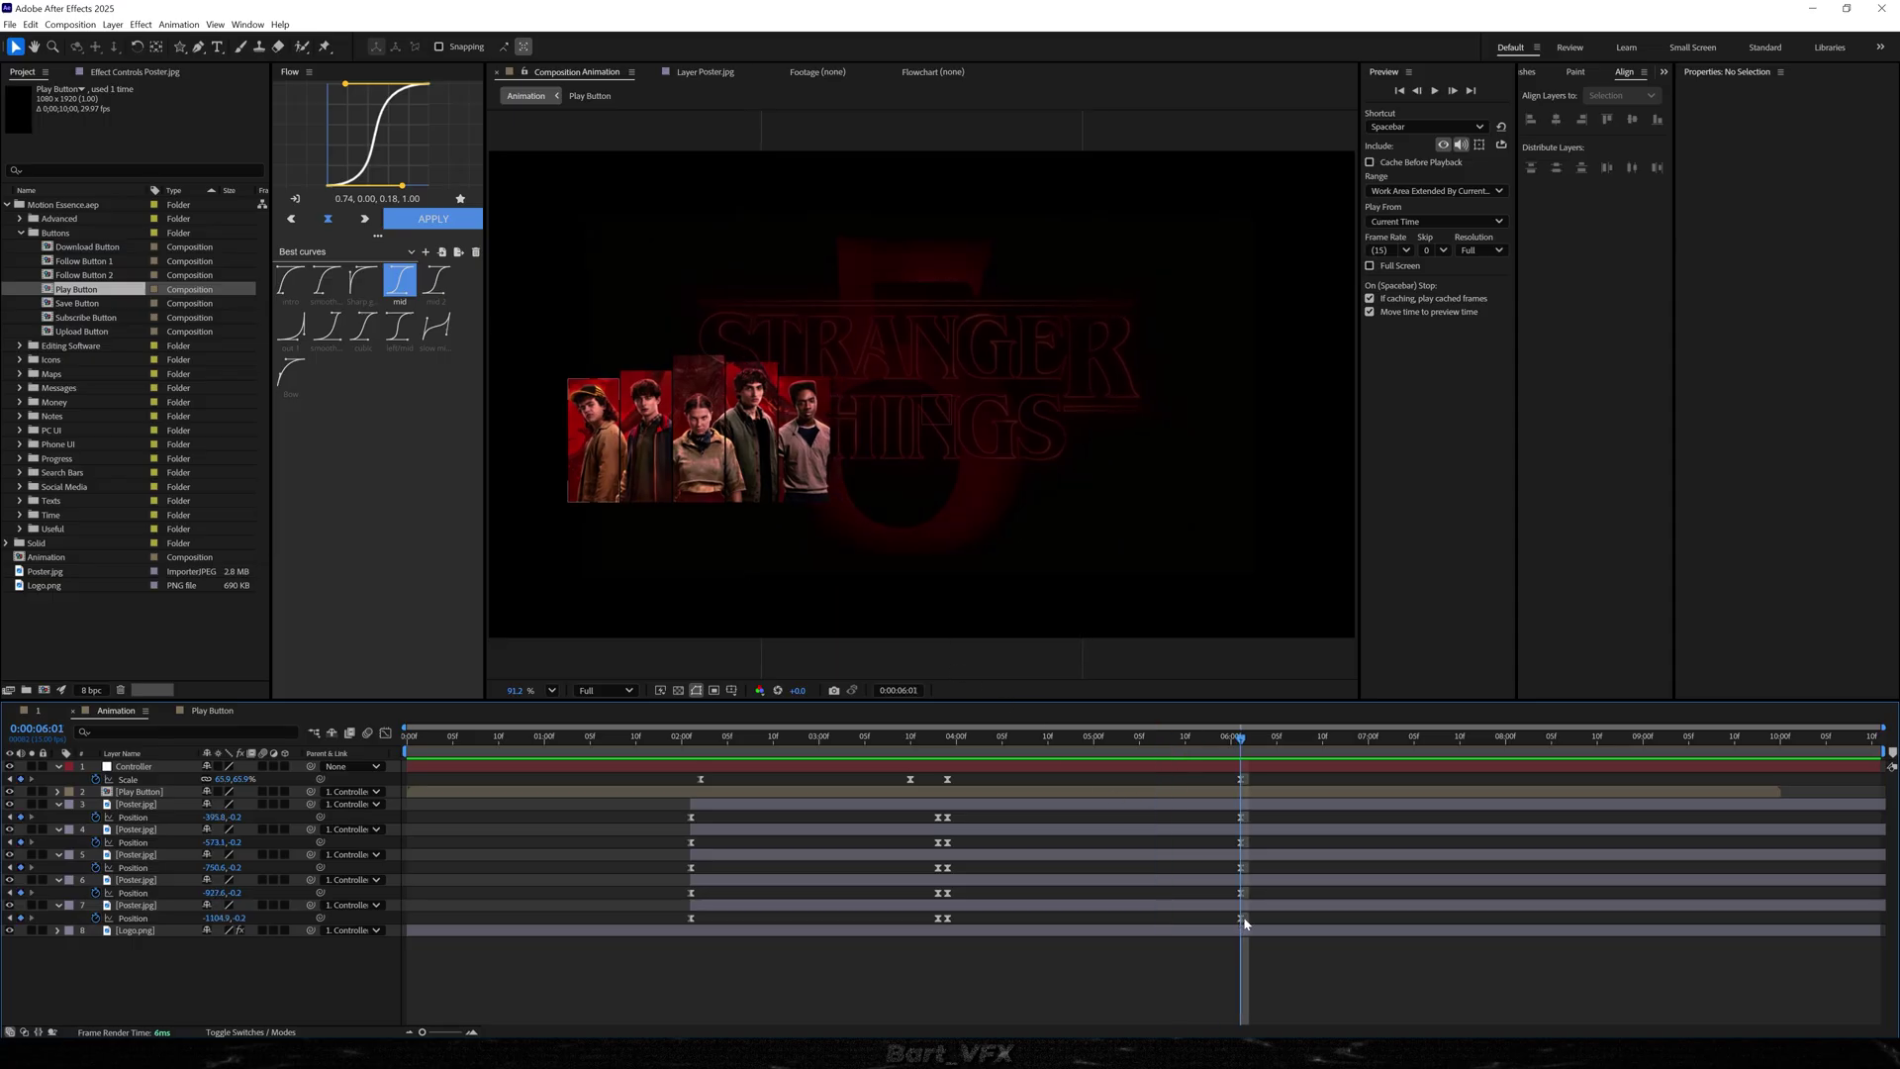
click(156, 908)
drag(1241, 918, 1130, 932)
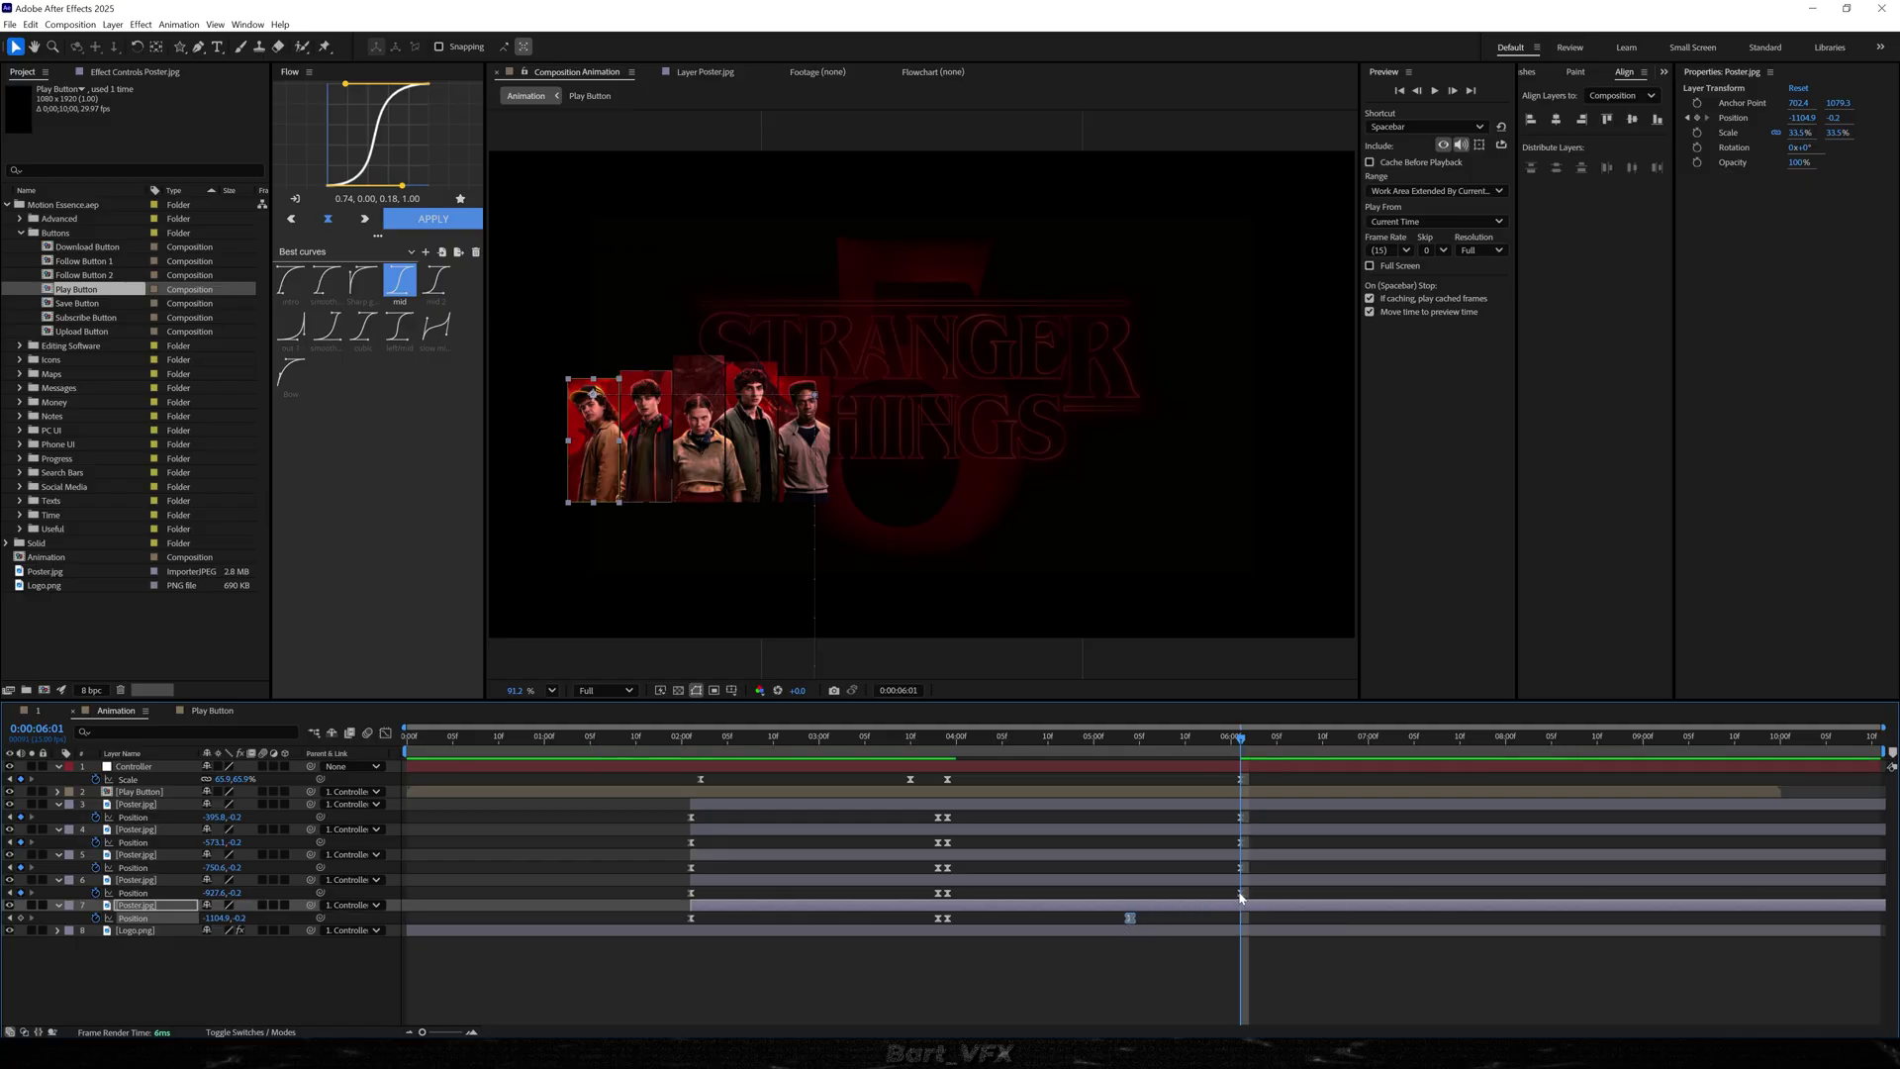
drag(1241, 895, 1151, 904)
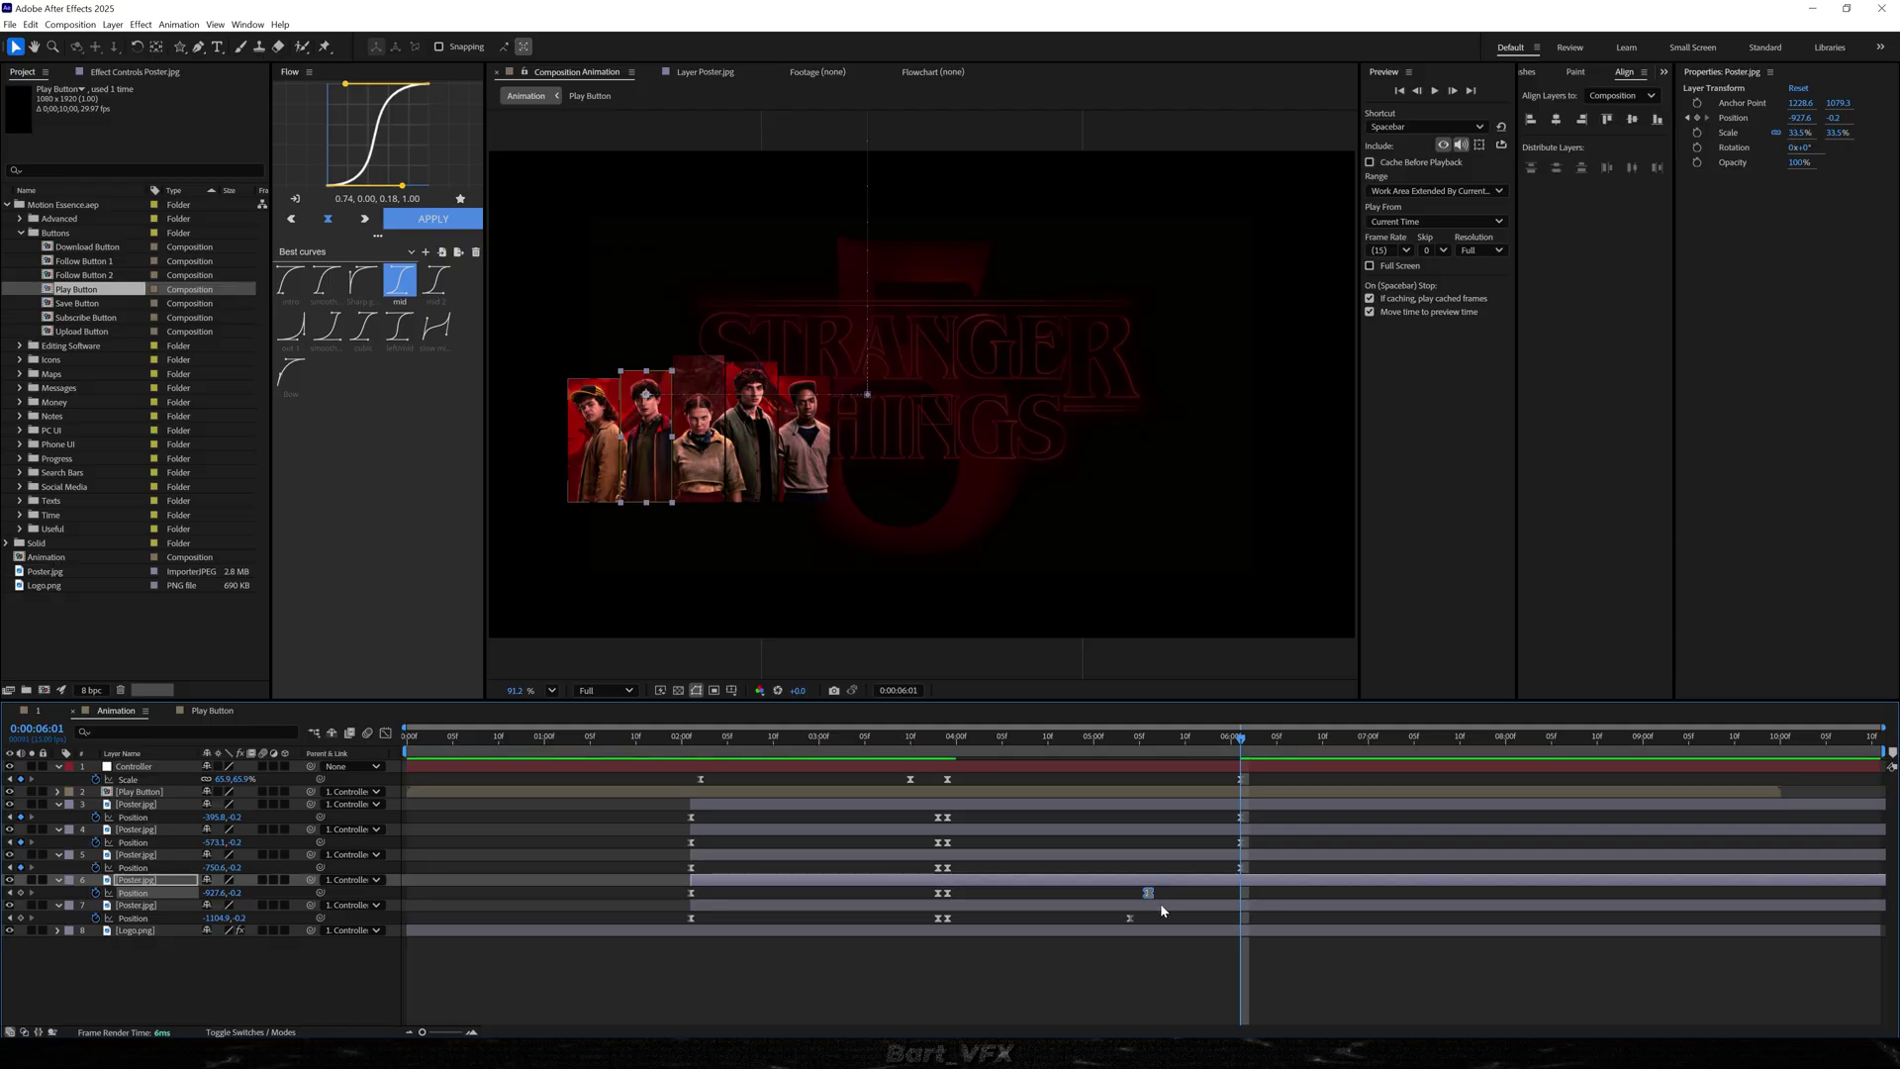
scroll(1160, 905, up, 1)
click(1094, 747)
drag(1092, 745, 1131, 747)
drag(1260, 815, 1168, 918)
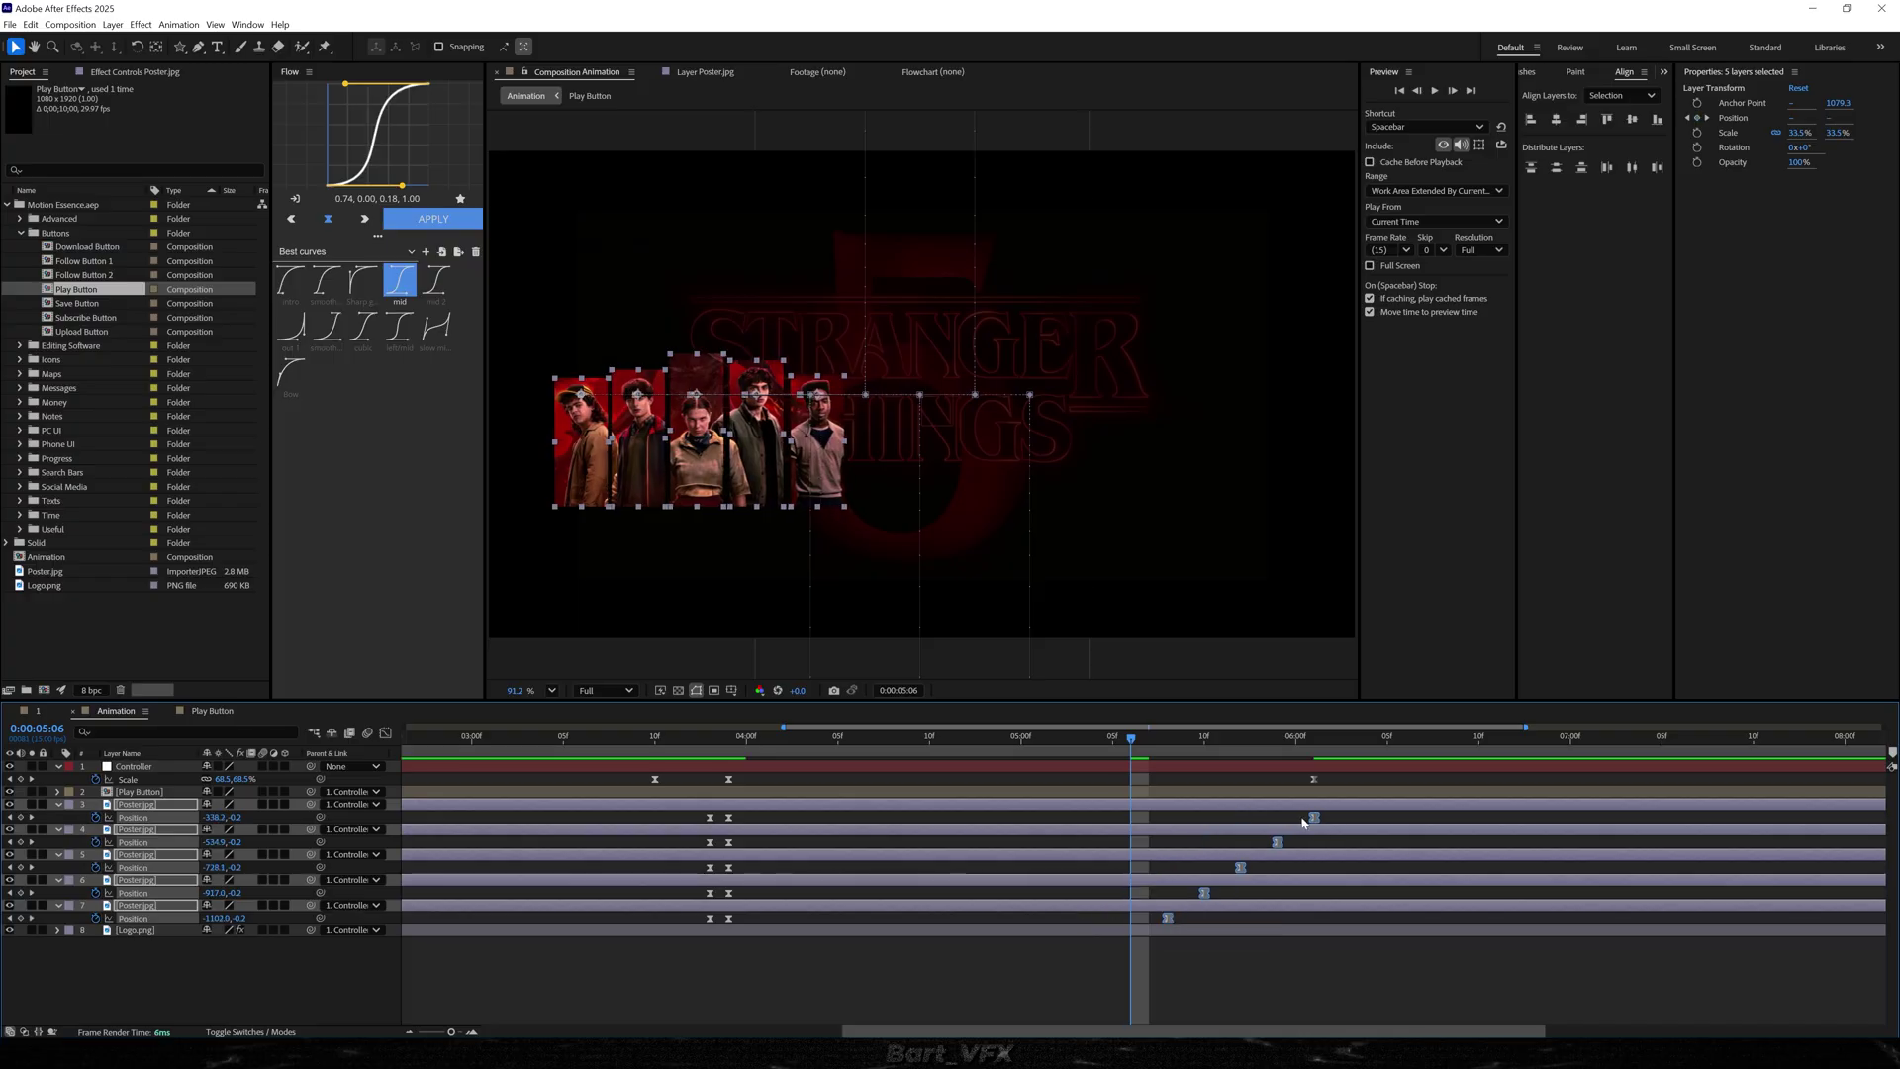
click(747, 737)
key(space)
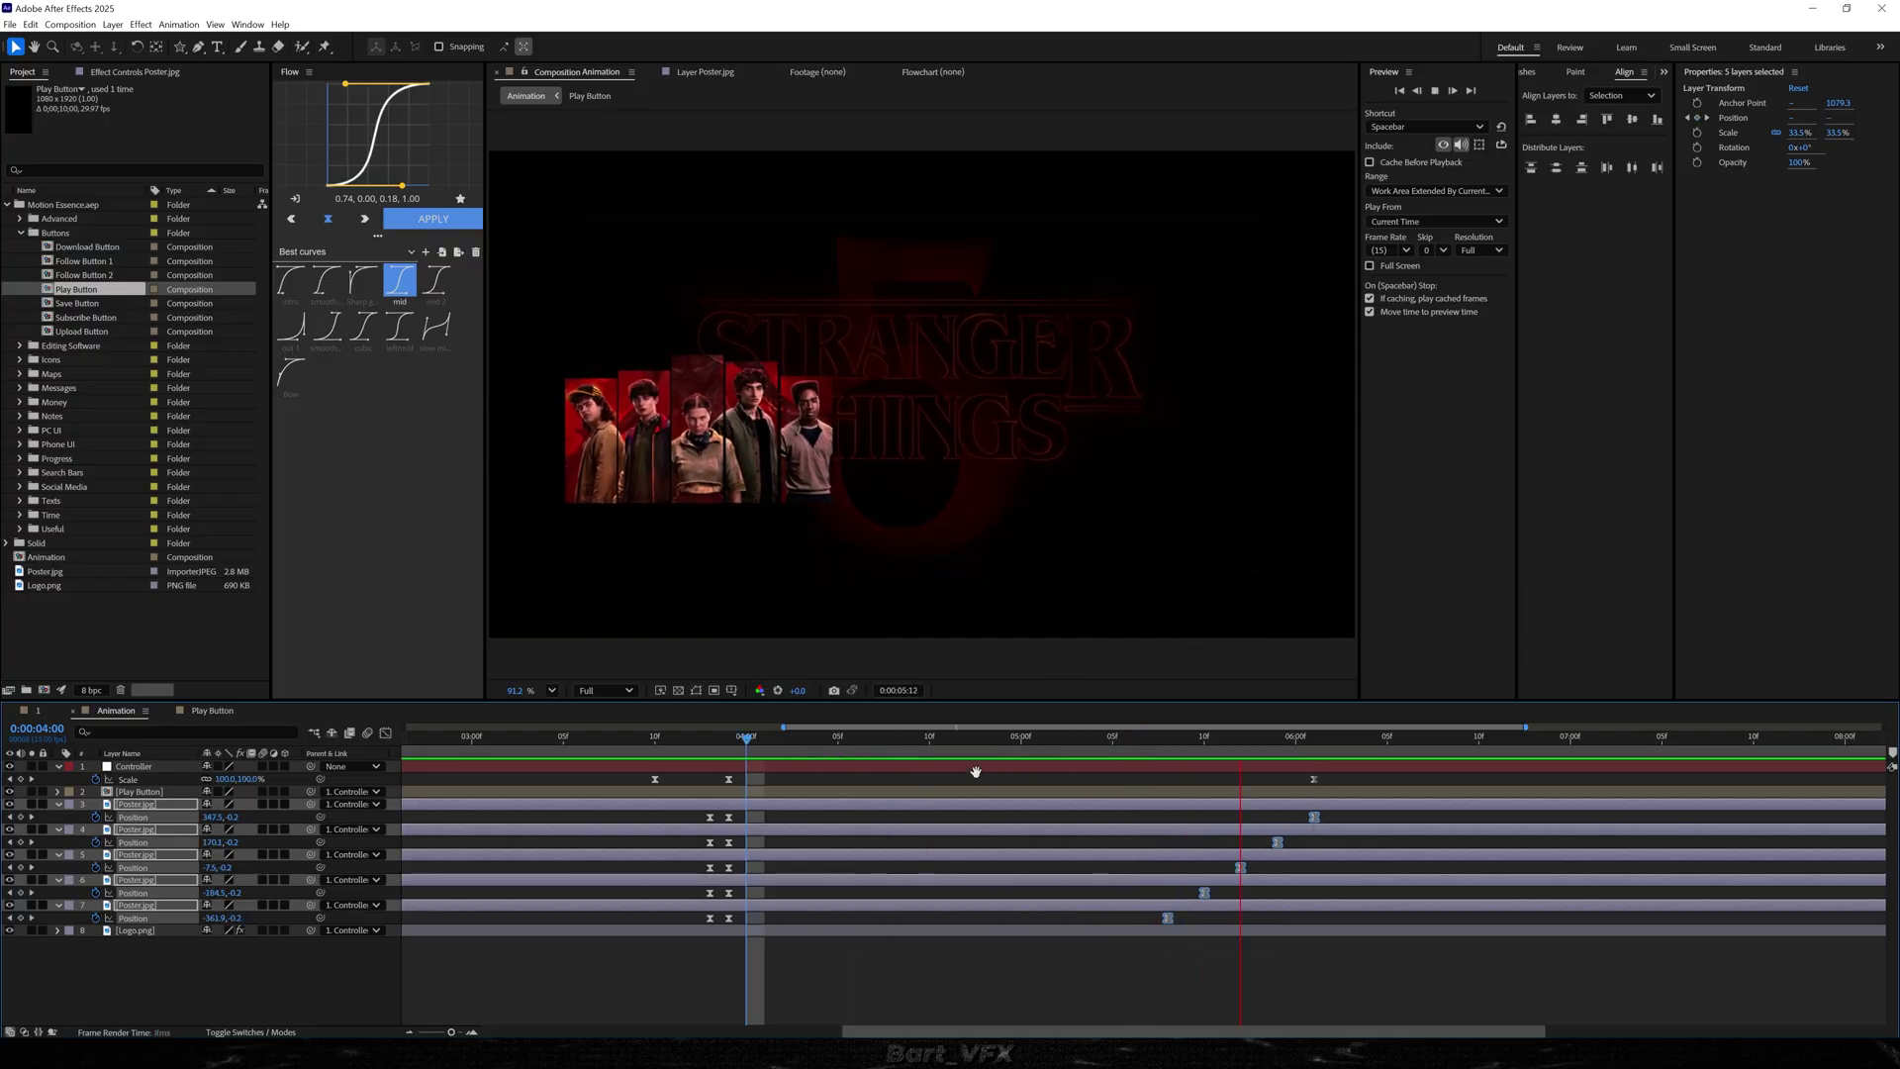
drag(1343, 818, 1242, 920)
drag(831, 789, 1131, 790)
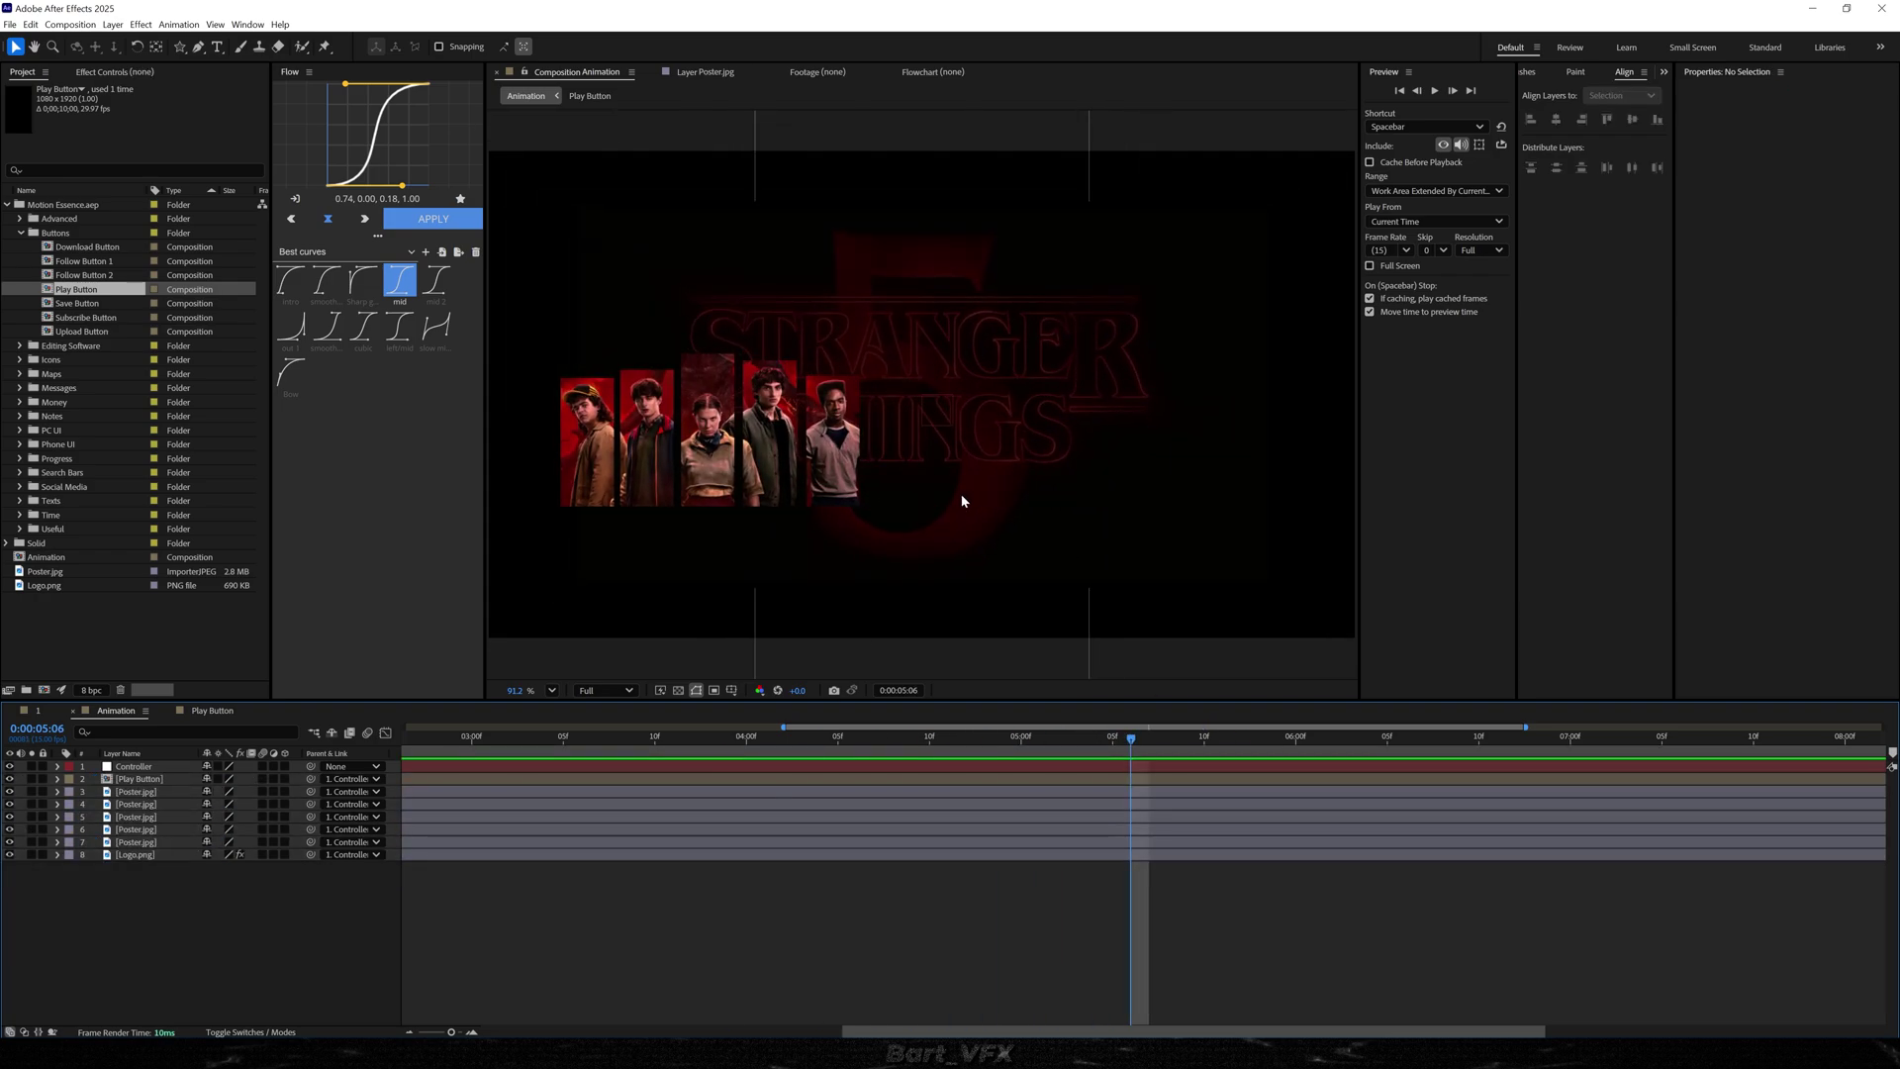
- Reveal the Controller's Scale keyframes and add Position and Scale keyframes to the logo at 0:00:03:14
click(779, 768)
key(s)
key(j)
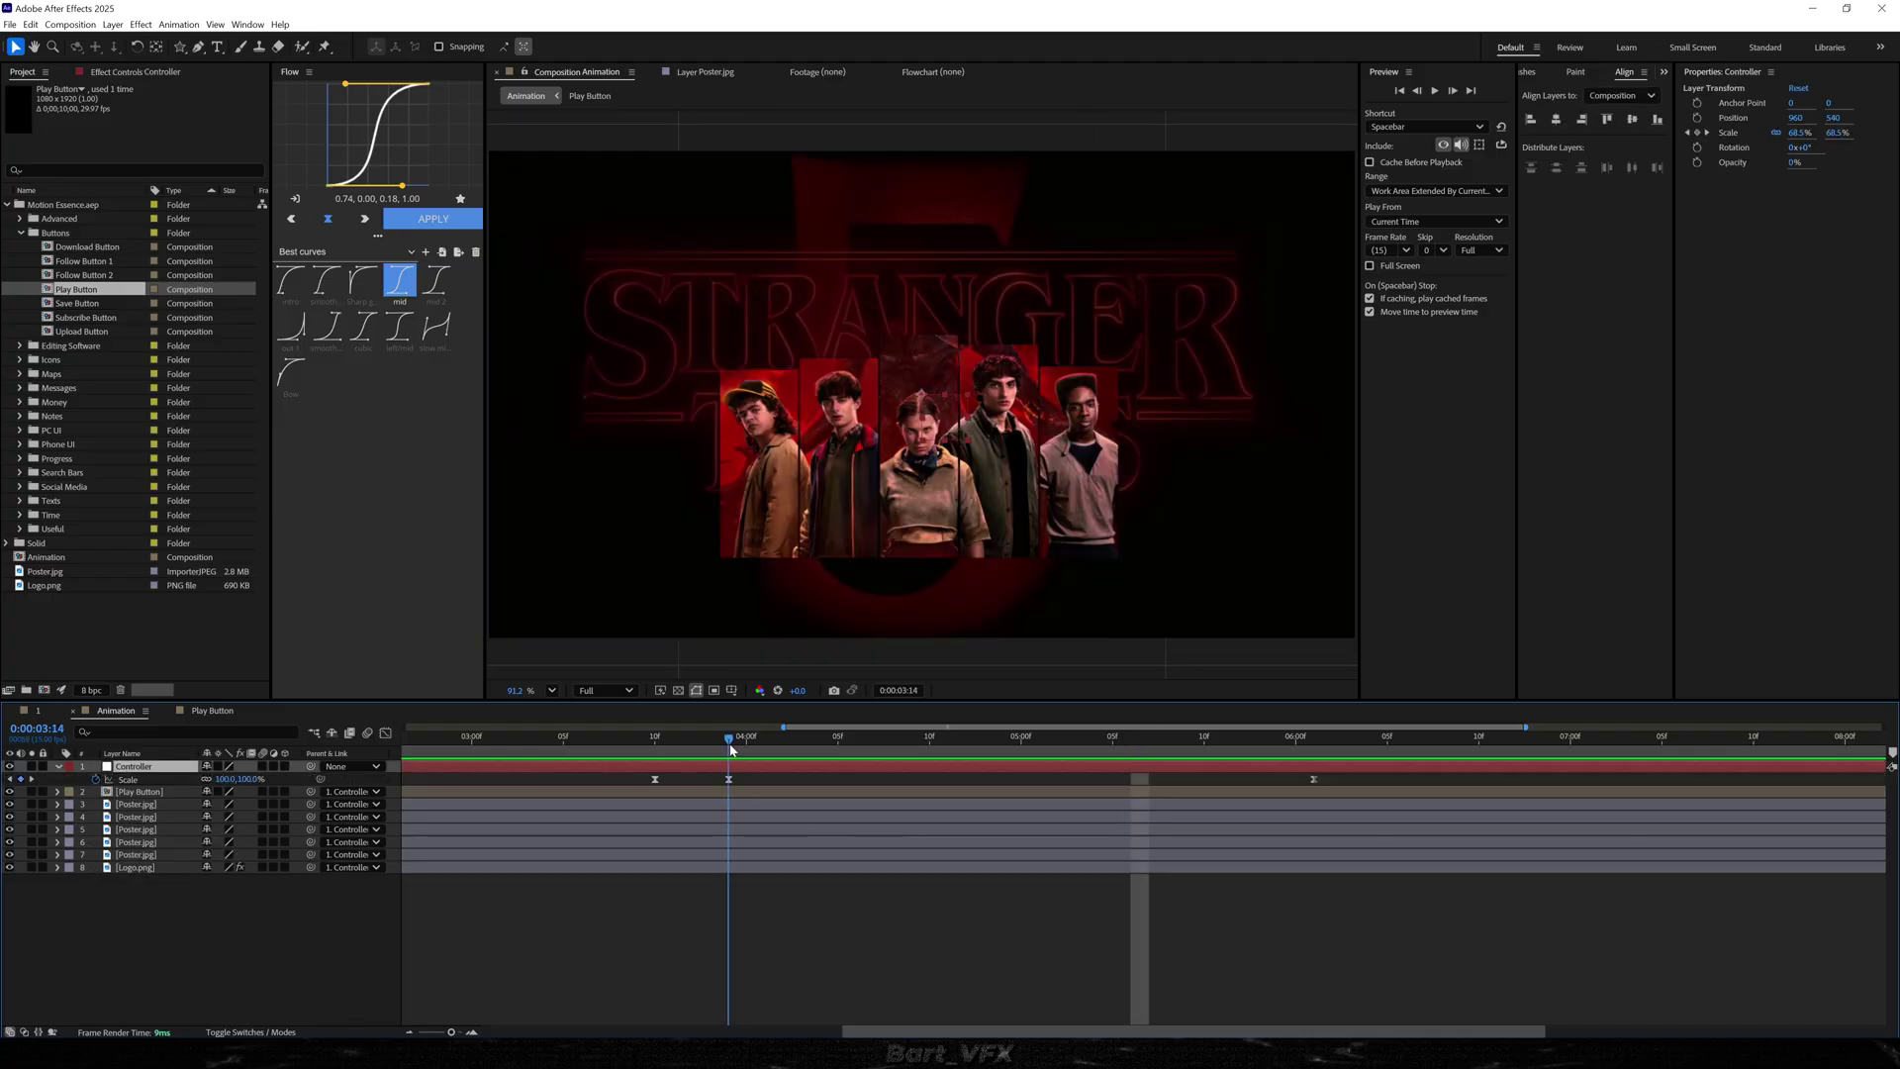
click(136, 868)
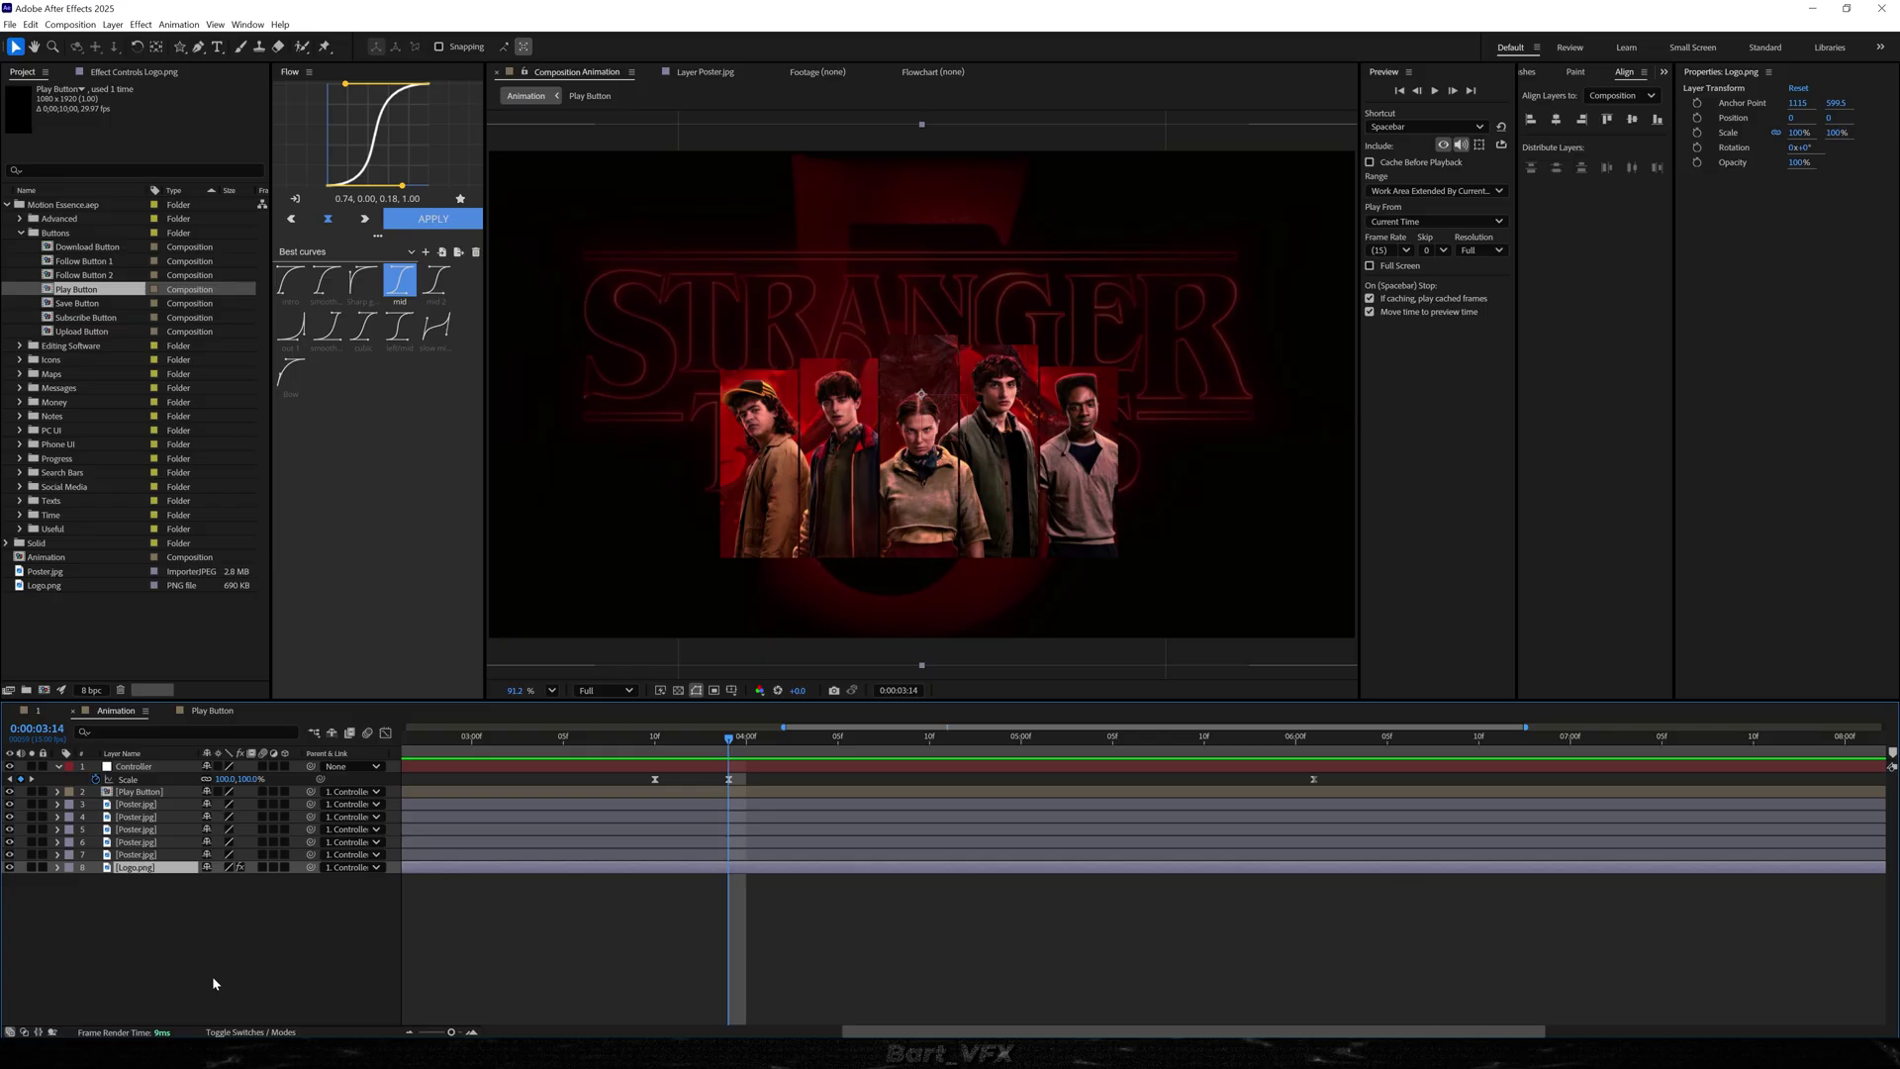
key(alt+shift+s)
key(alt+shift+p)
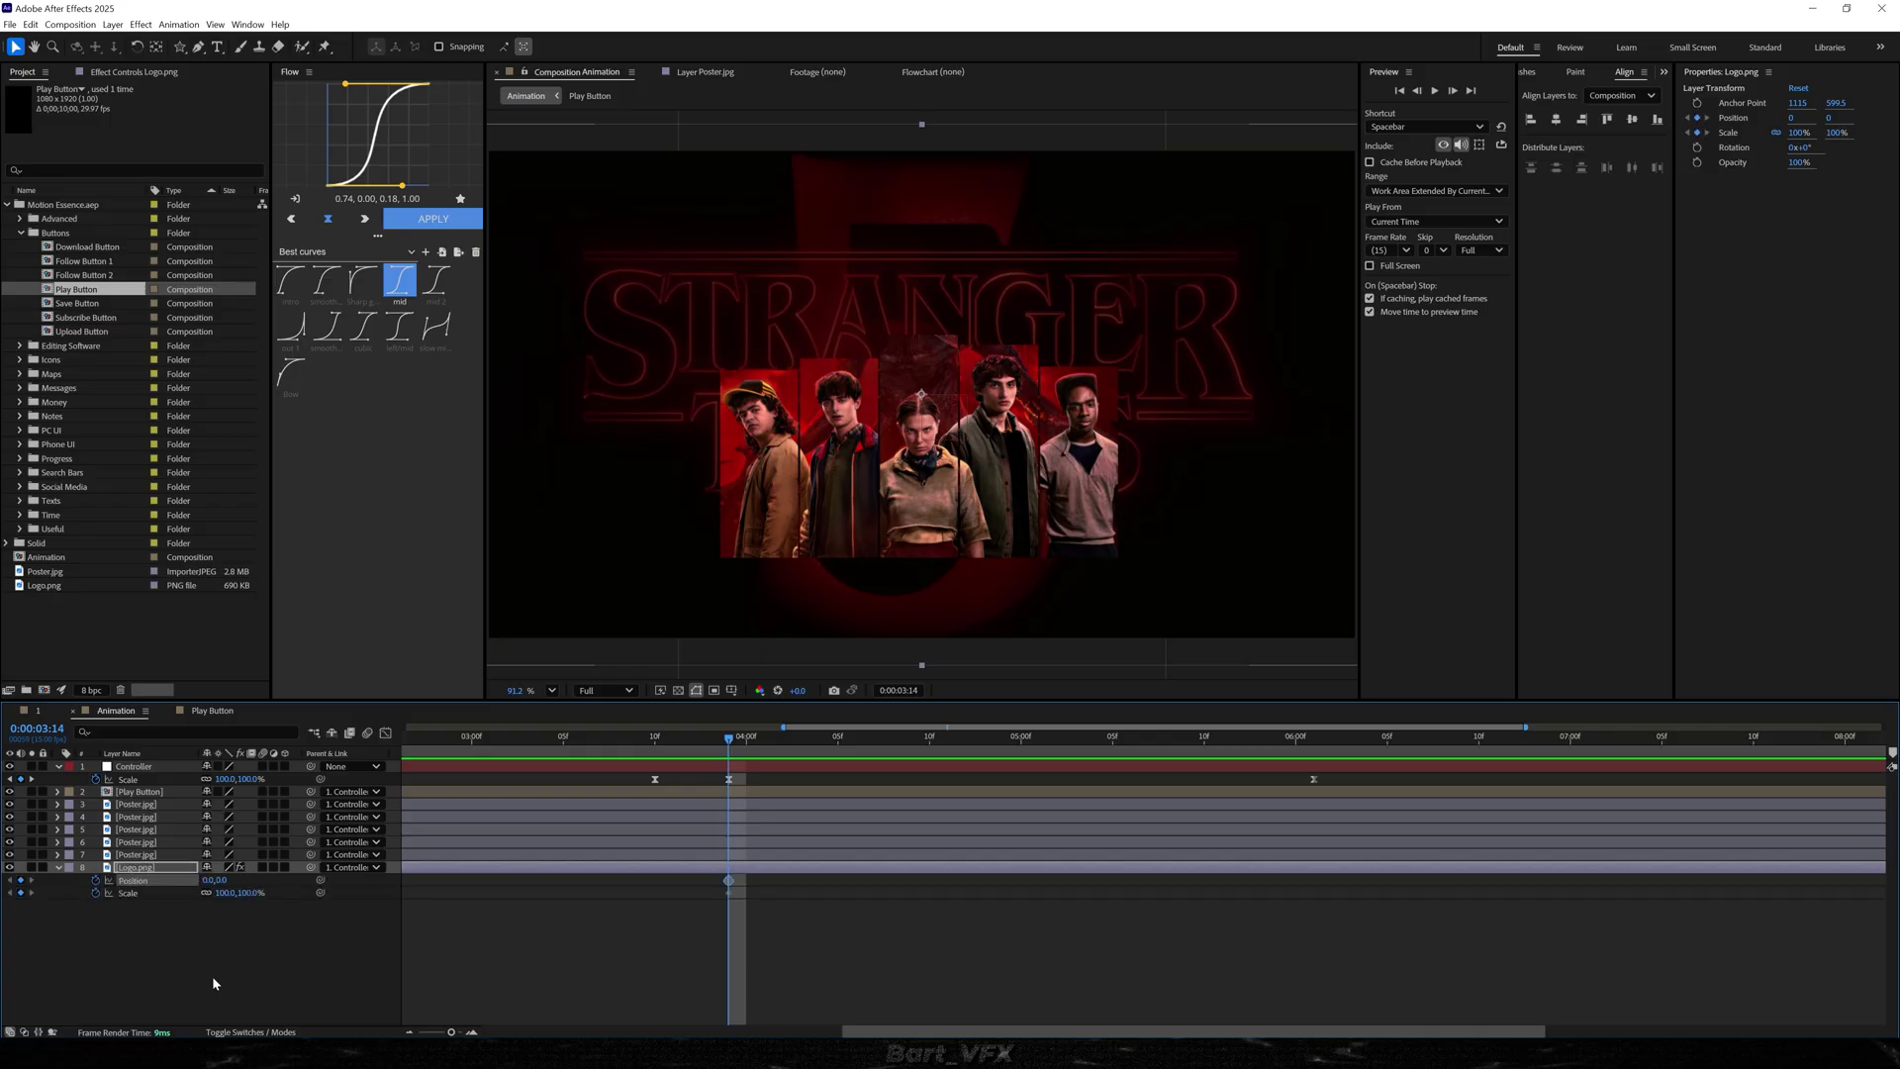
- At 0:00:06:01, move the logo up and right to about 604, -324.5 and set its Scale to 69.6%
drag(773, 748, 1341, 792)
click(235, 957)
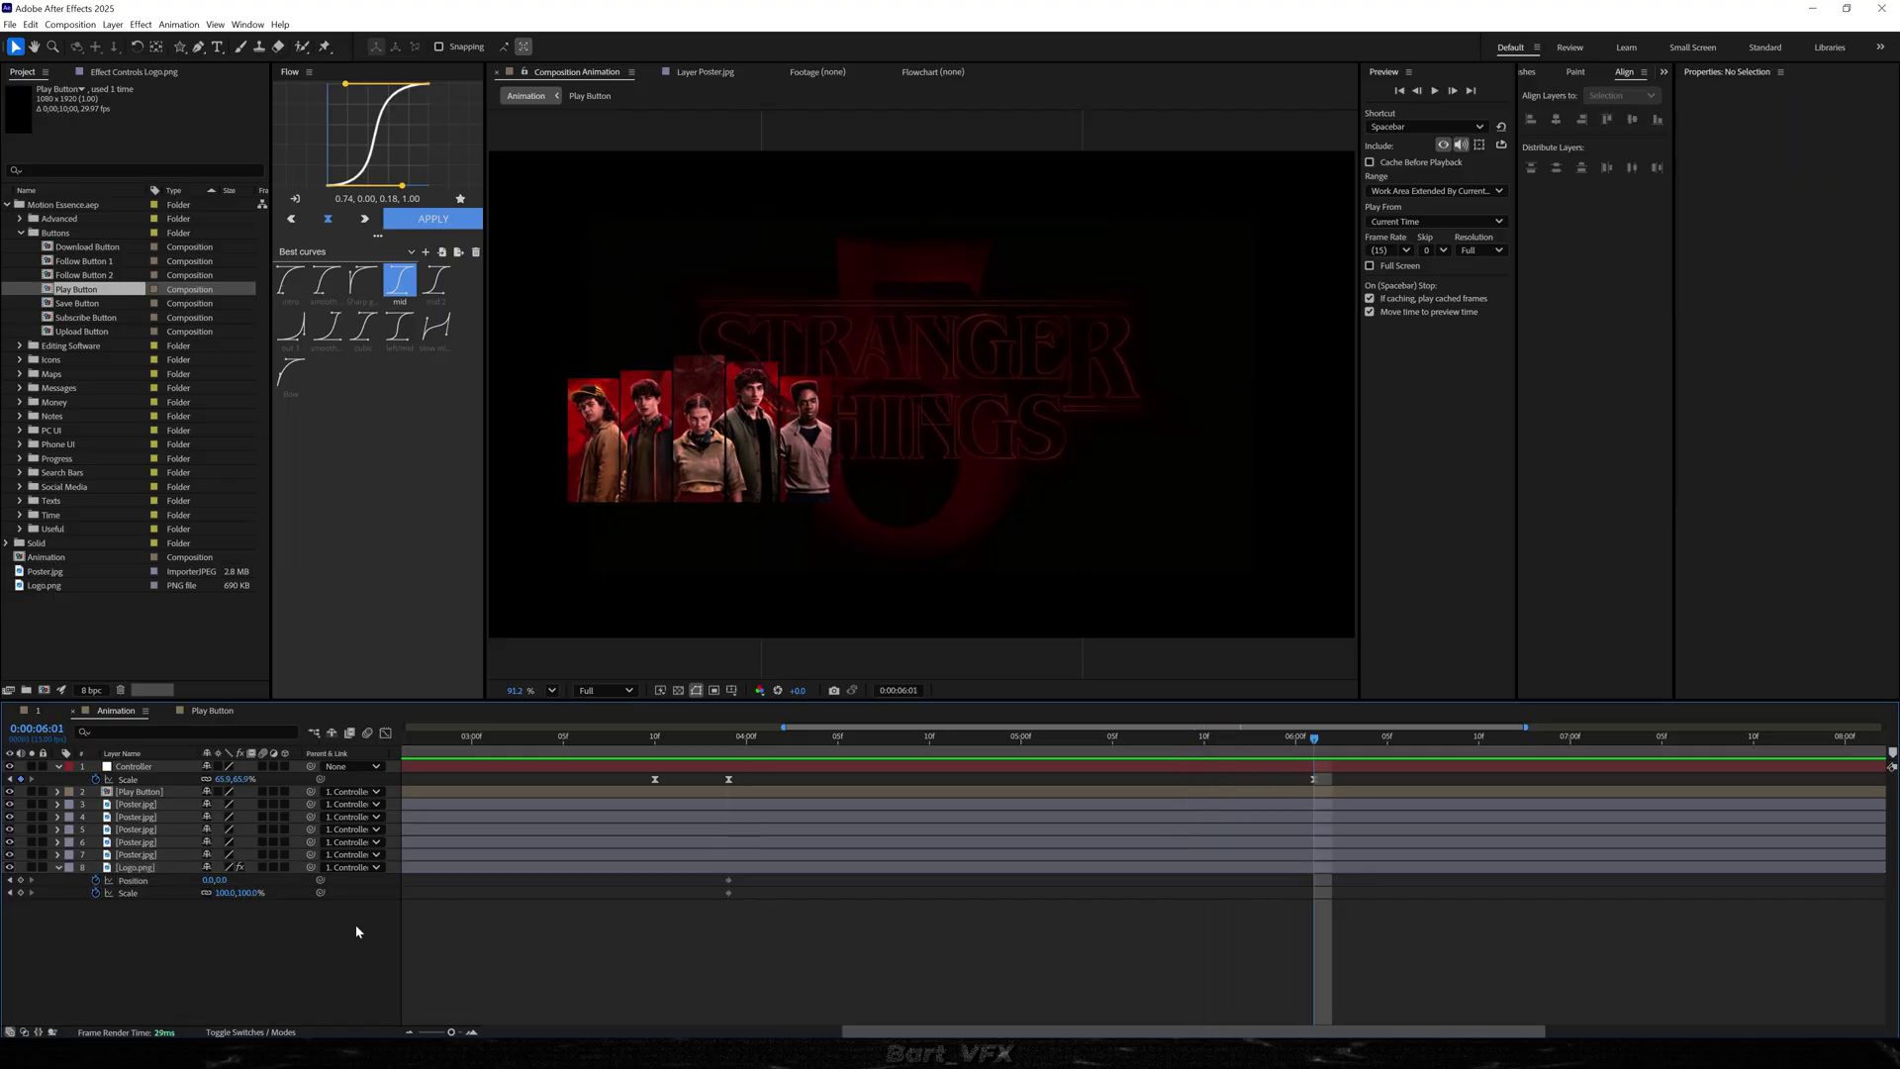
drag(223, 894, 3, 943)
drag(964, 453, 1144, 356)
drag(219, 894, 242, 890)
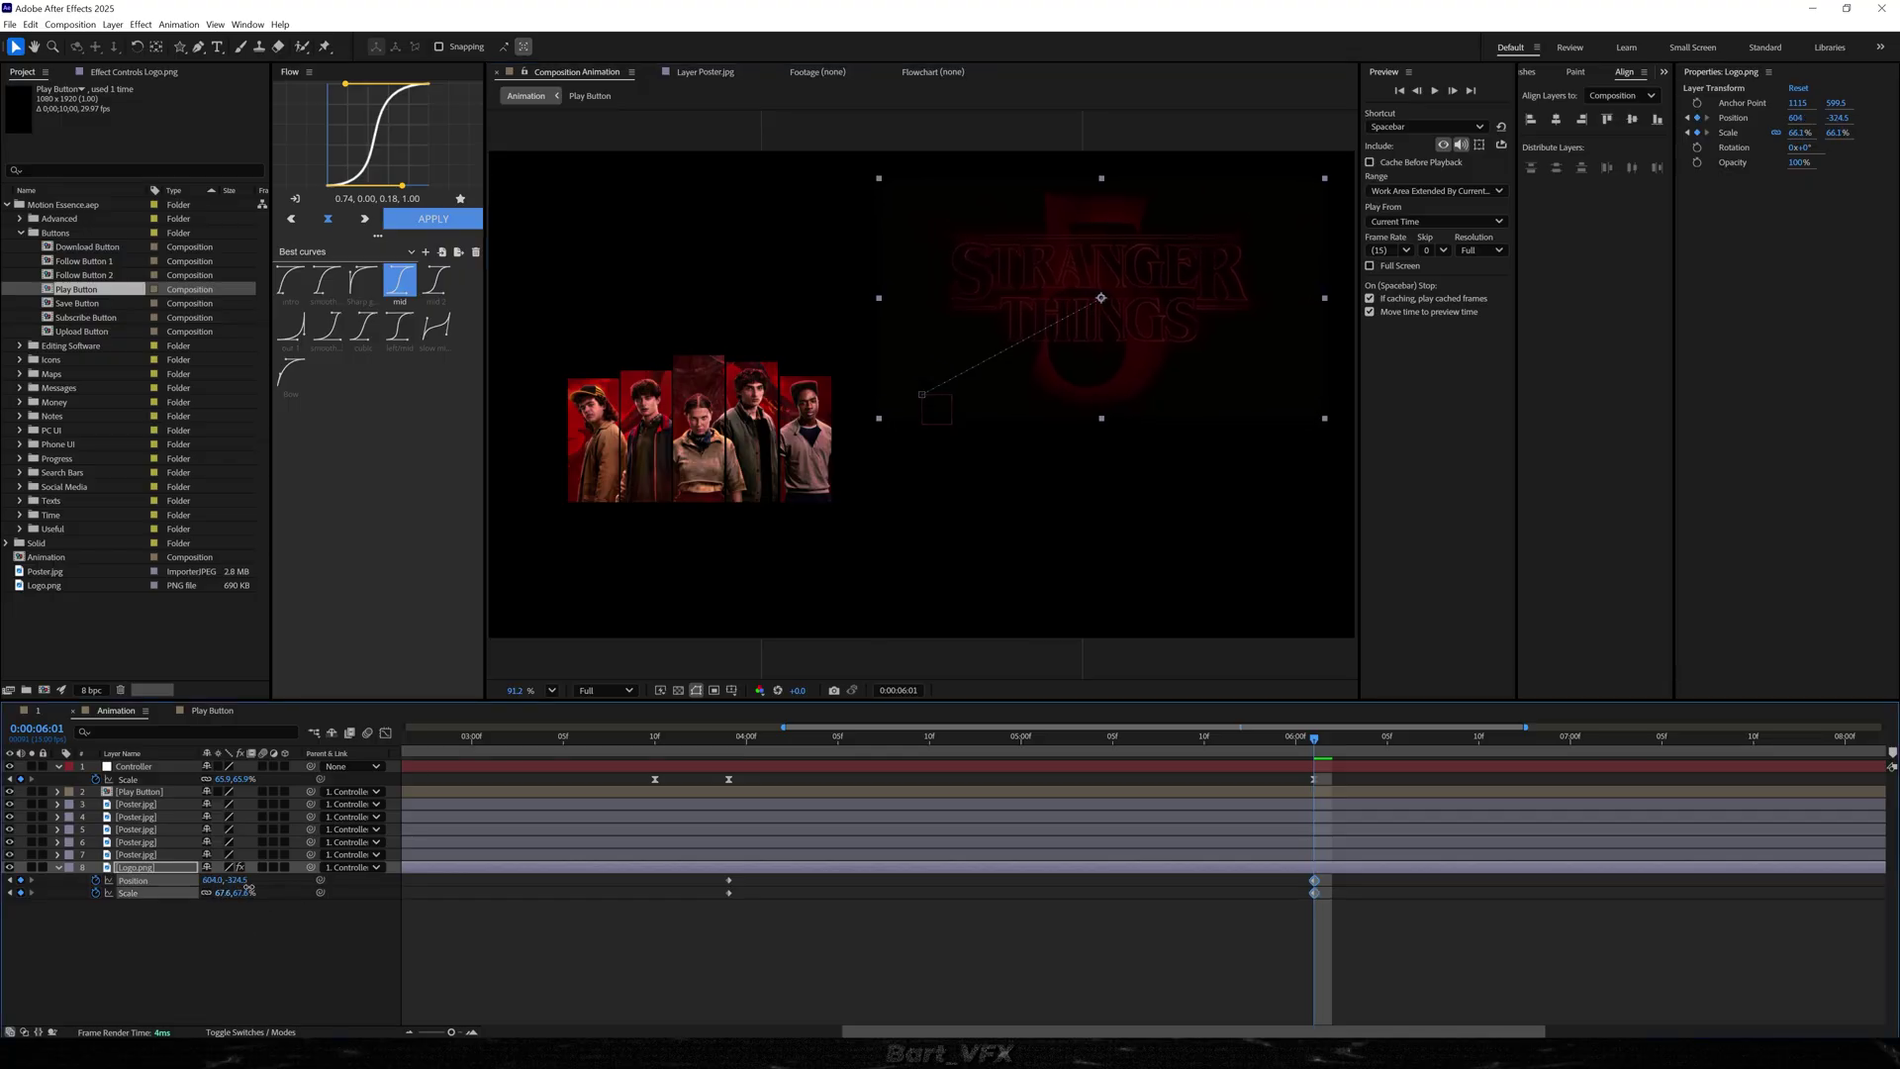
- Easy-ease the logo's Position and Scale keyframes and match their curve to the Controller's scale-down
drag(656, 876, 1083, 905)
key(F9)
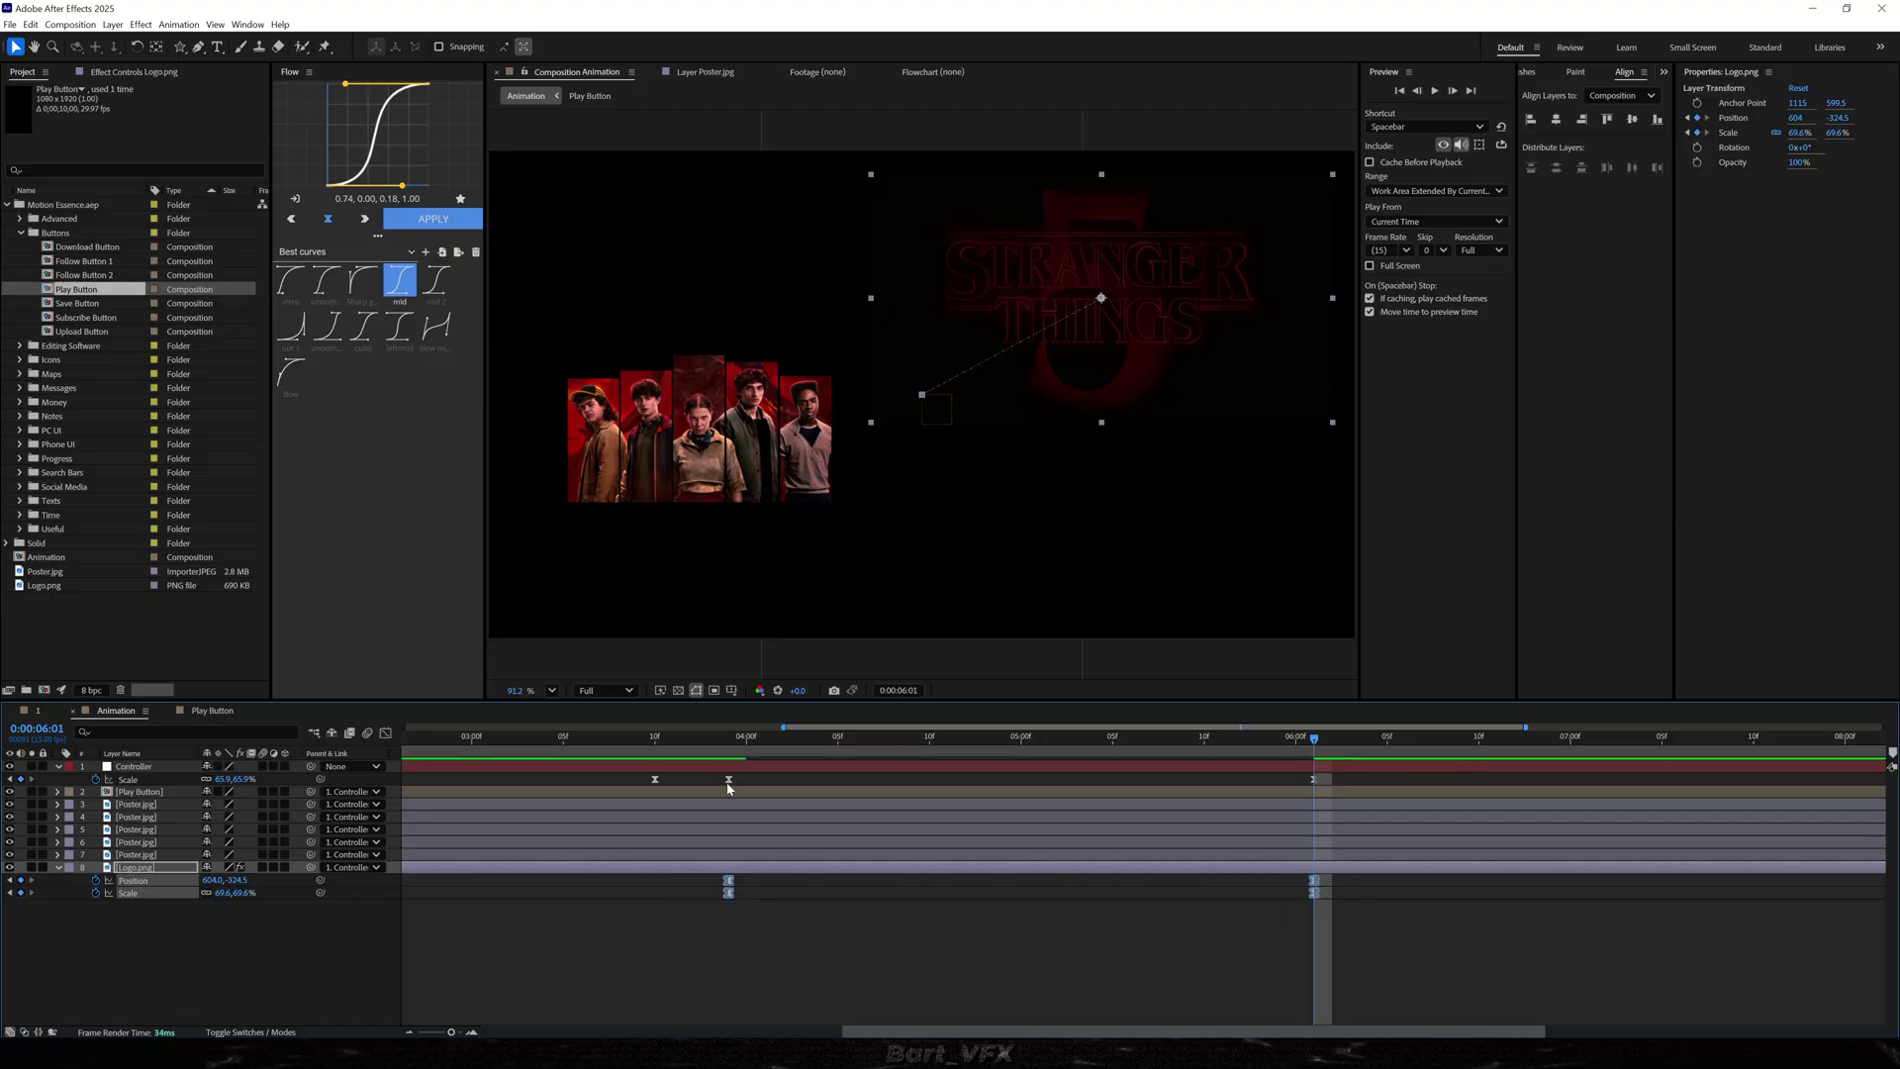
drag(738, 785, 1336, 773)
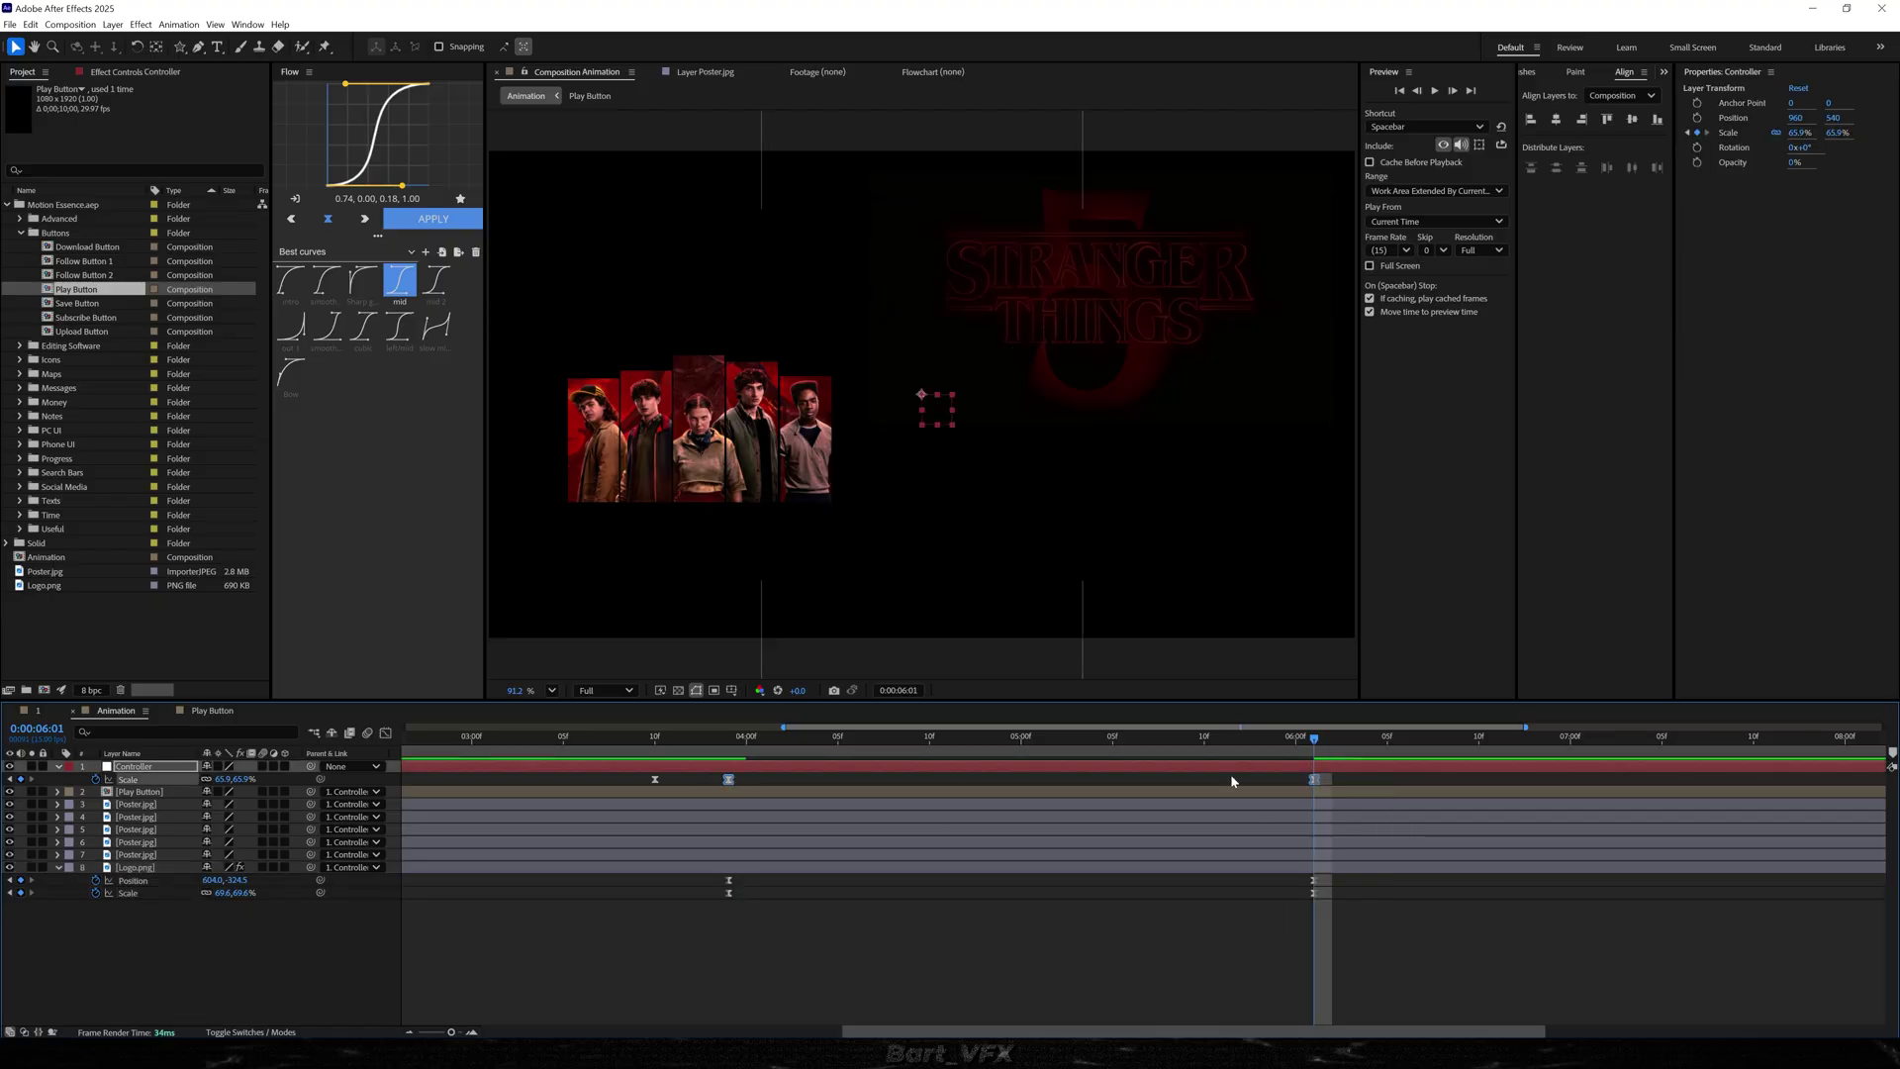
click(296, 201)
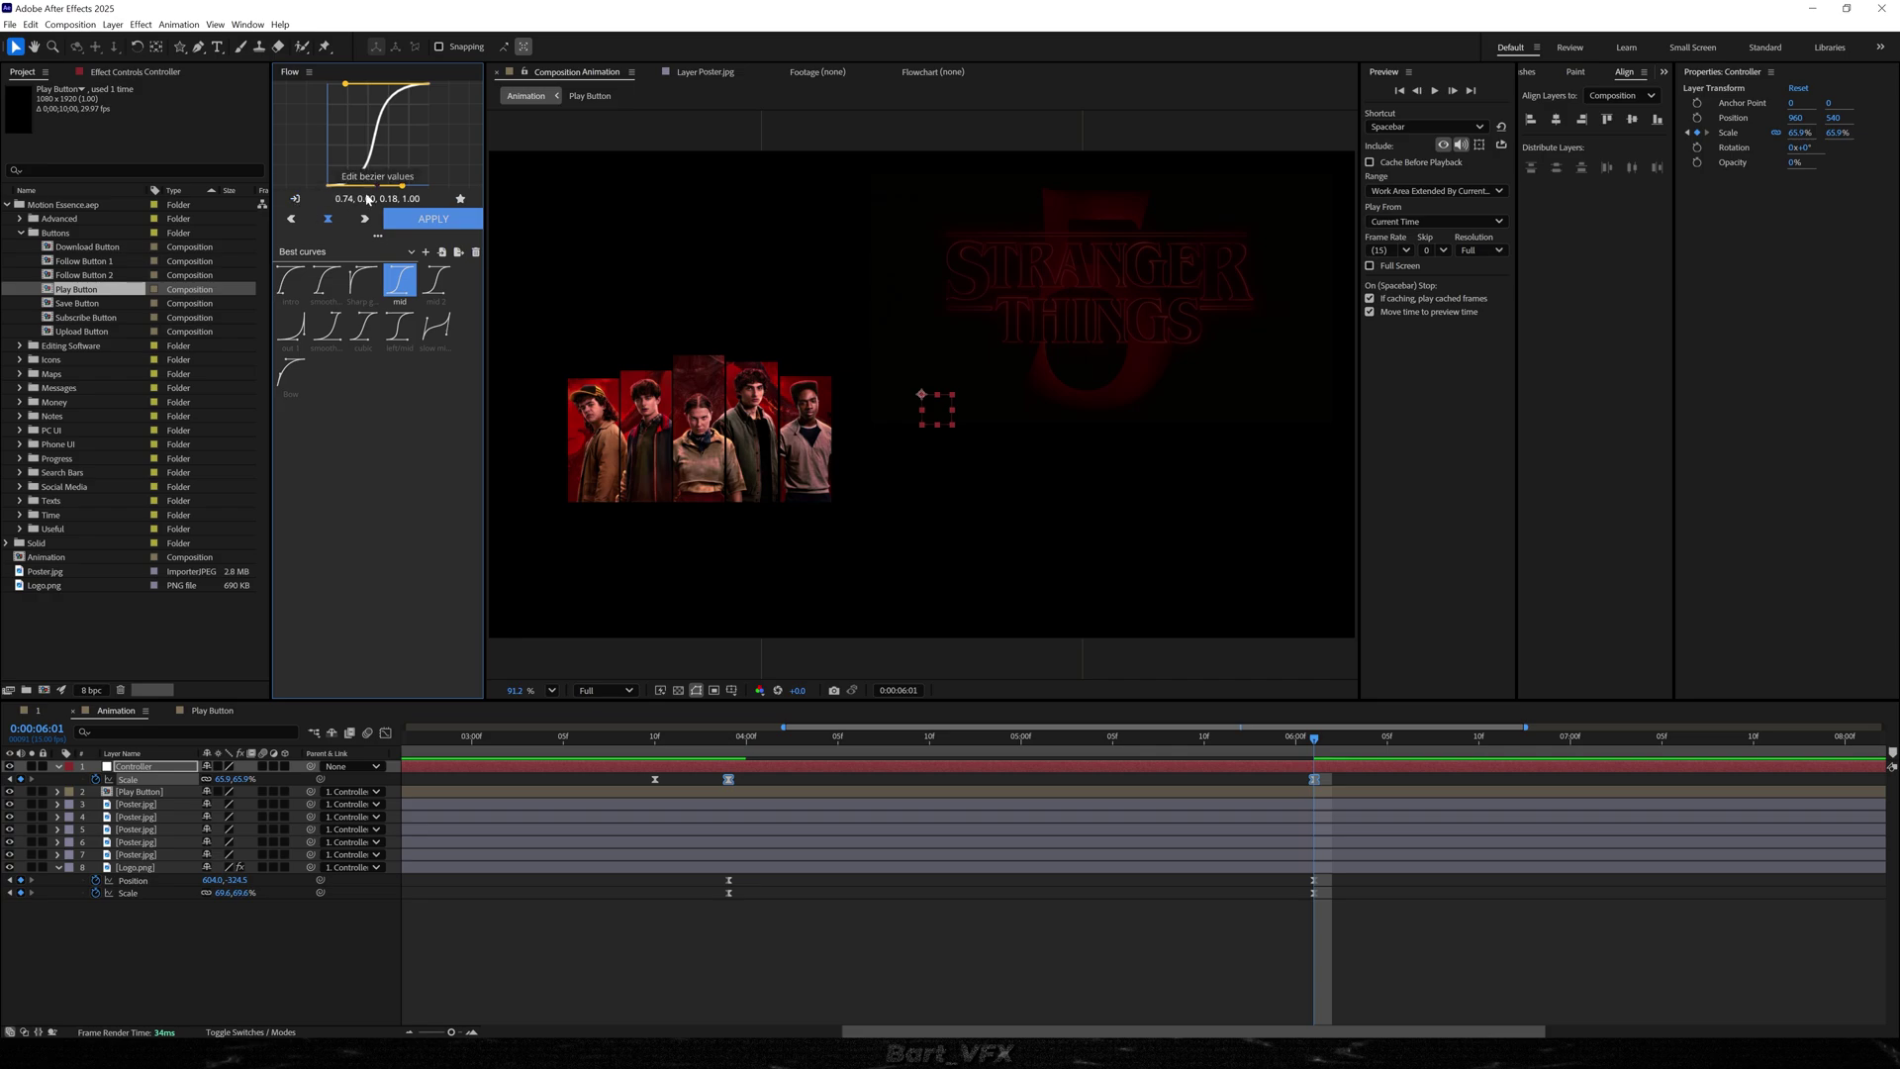
drag(1361, 875, 598, 941)
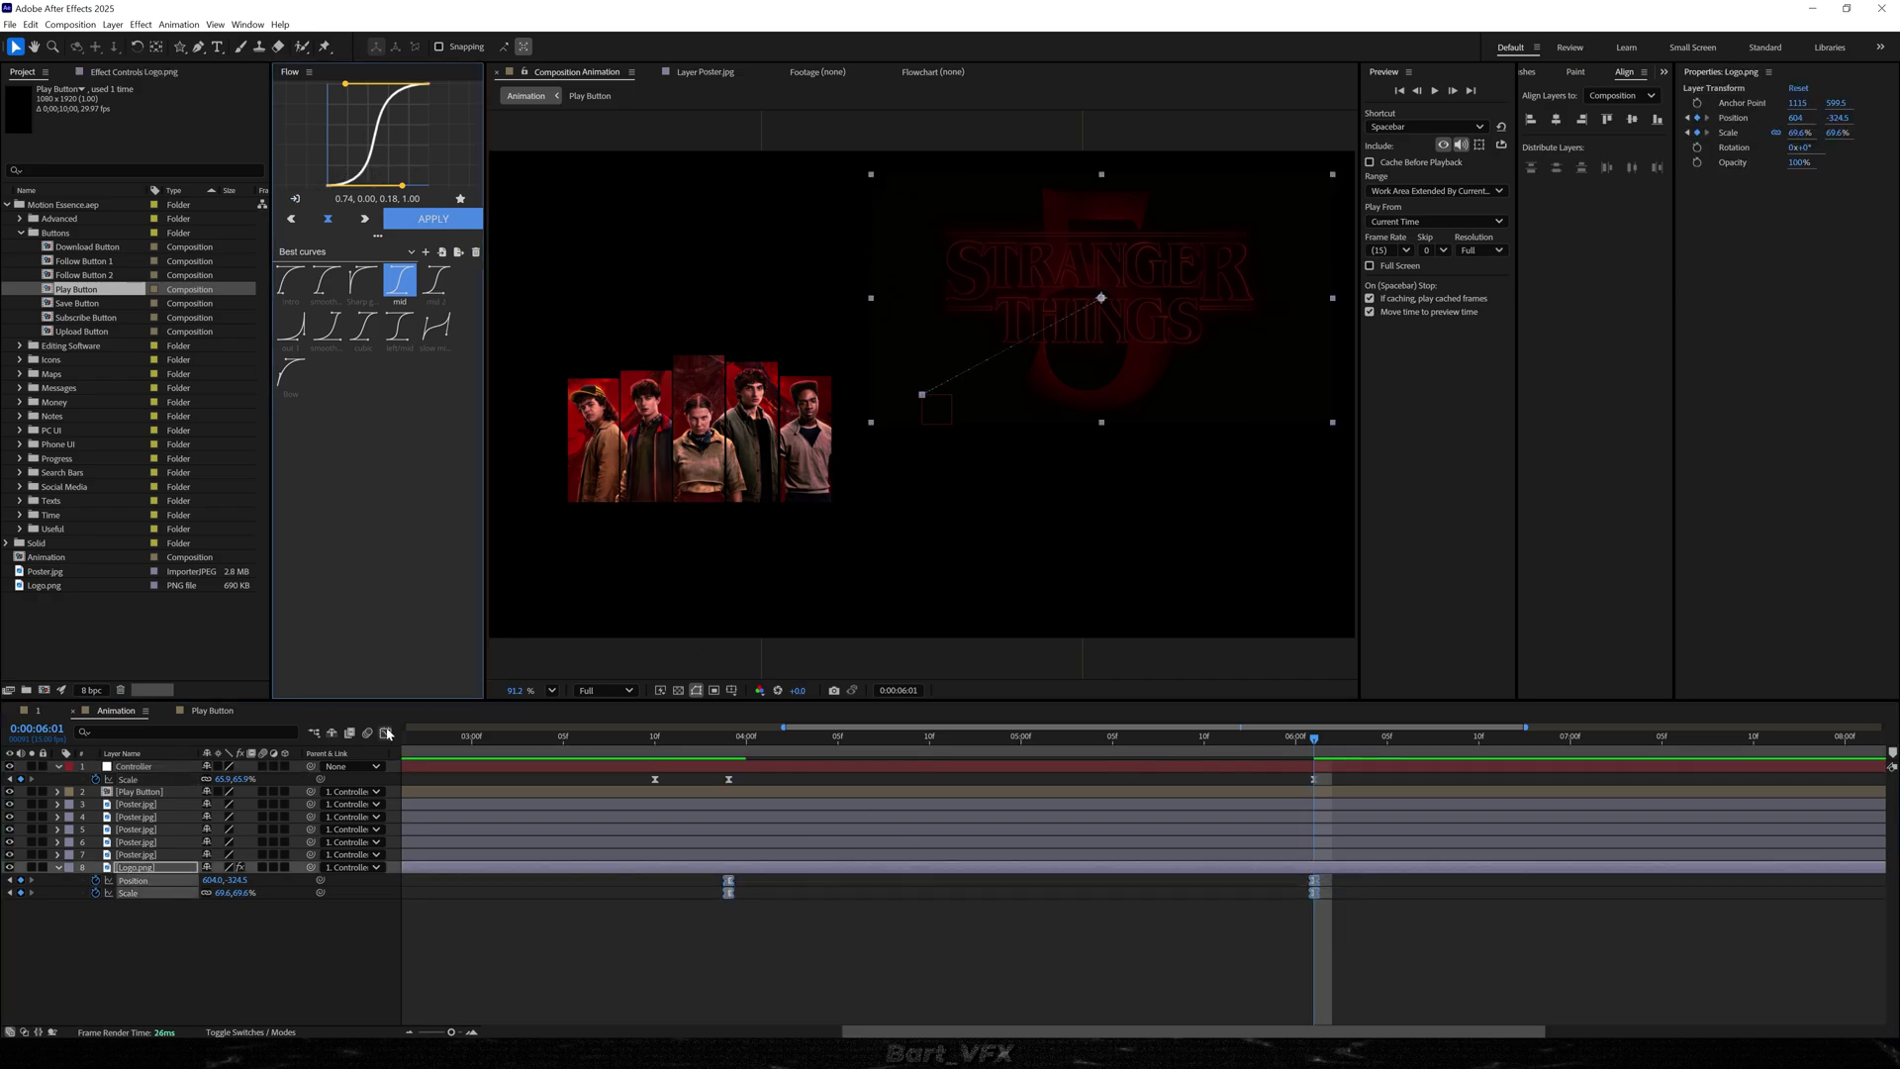
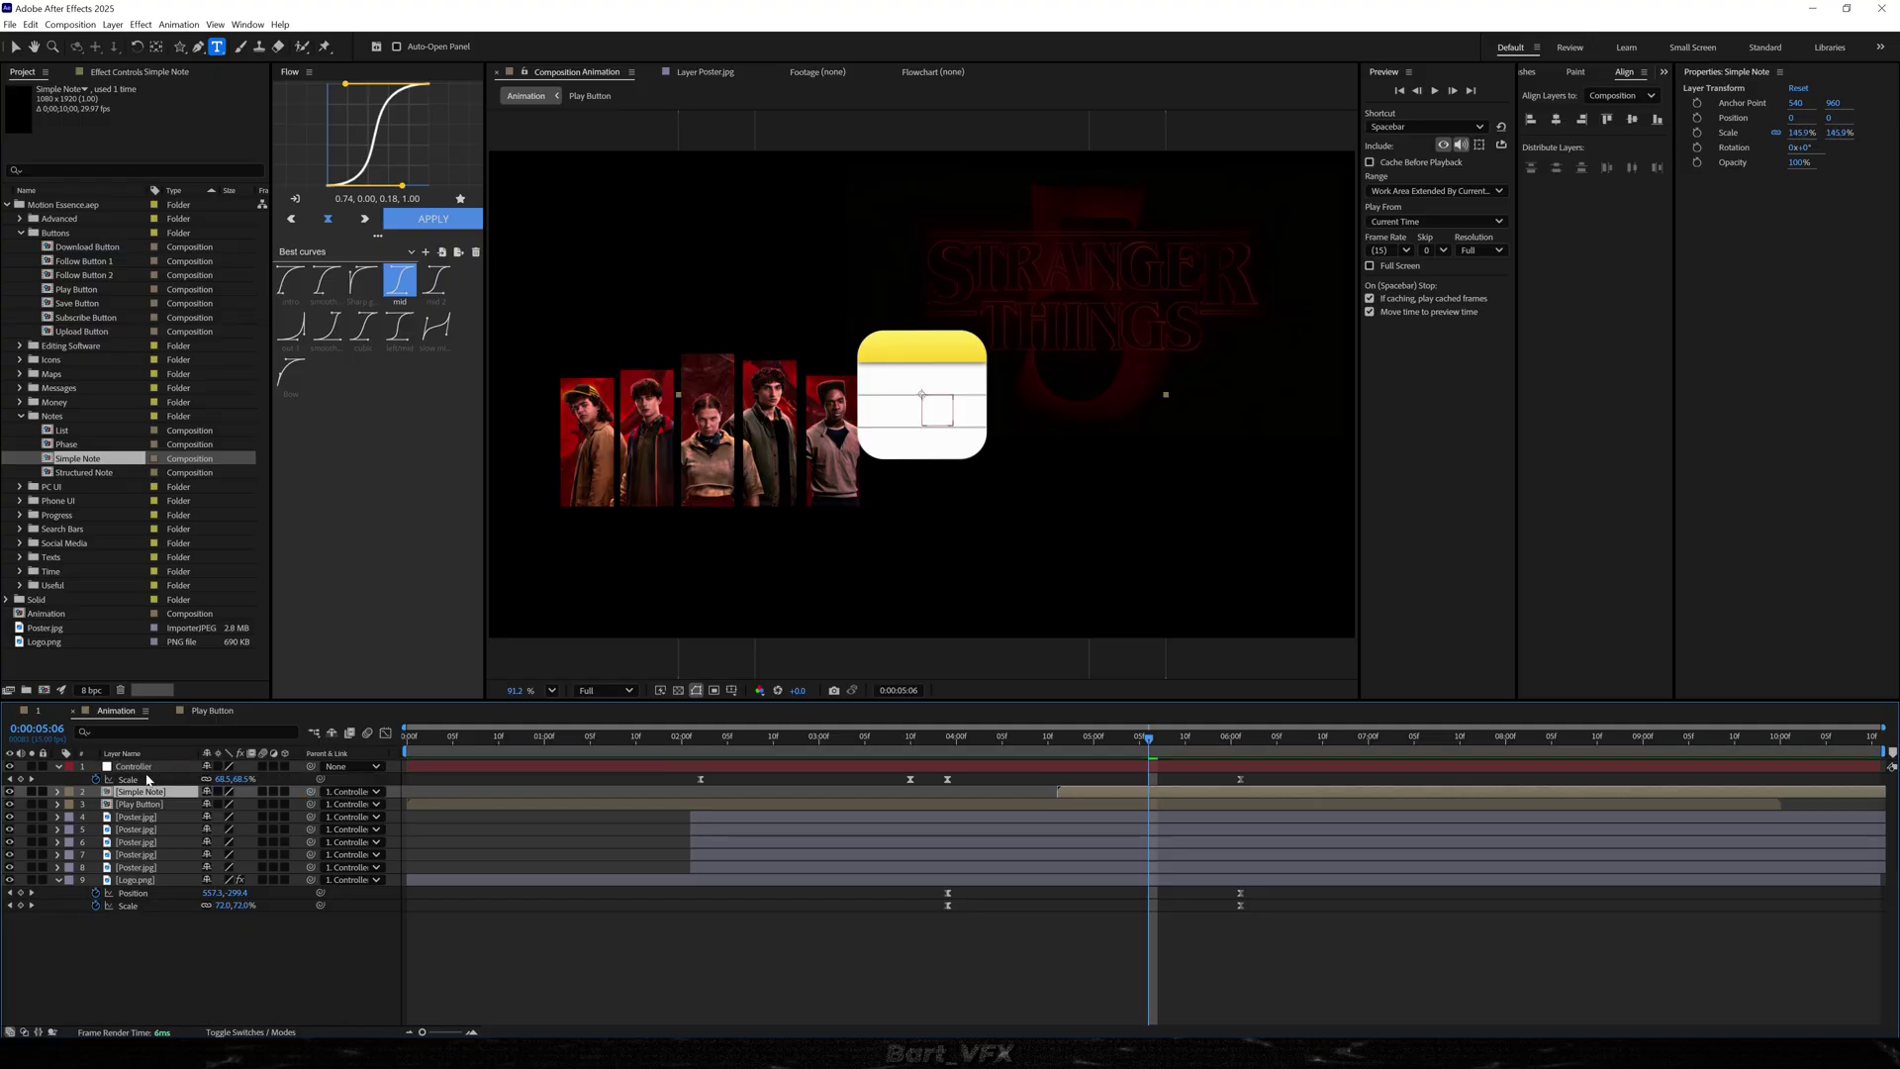
- Place the Simple Note beneath the logo, scale it to 113.2%, and preview its entrance
drag(796, 419, 1000, 534)
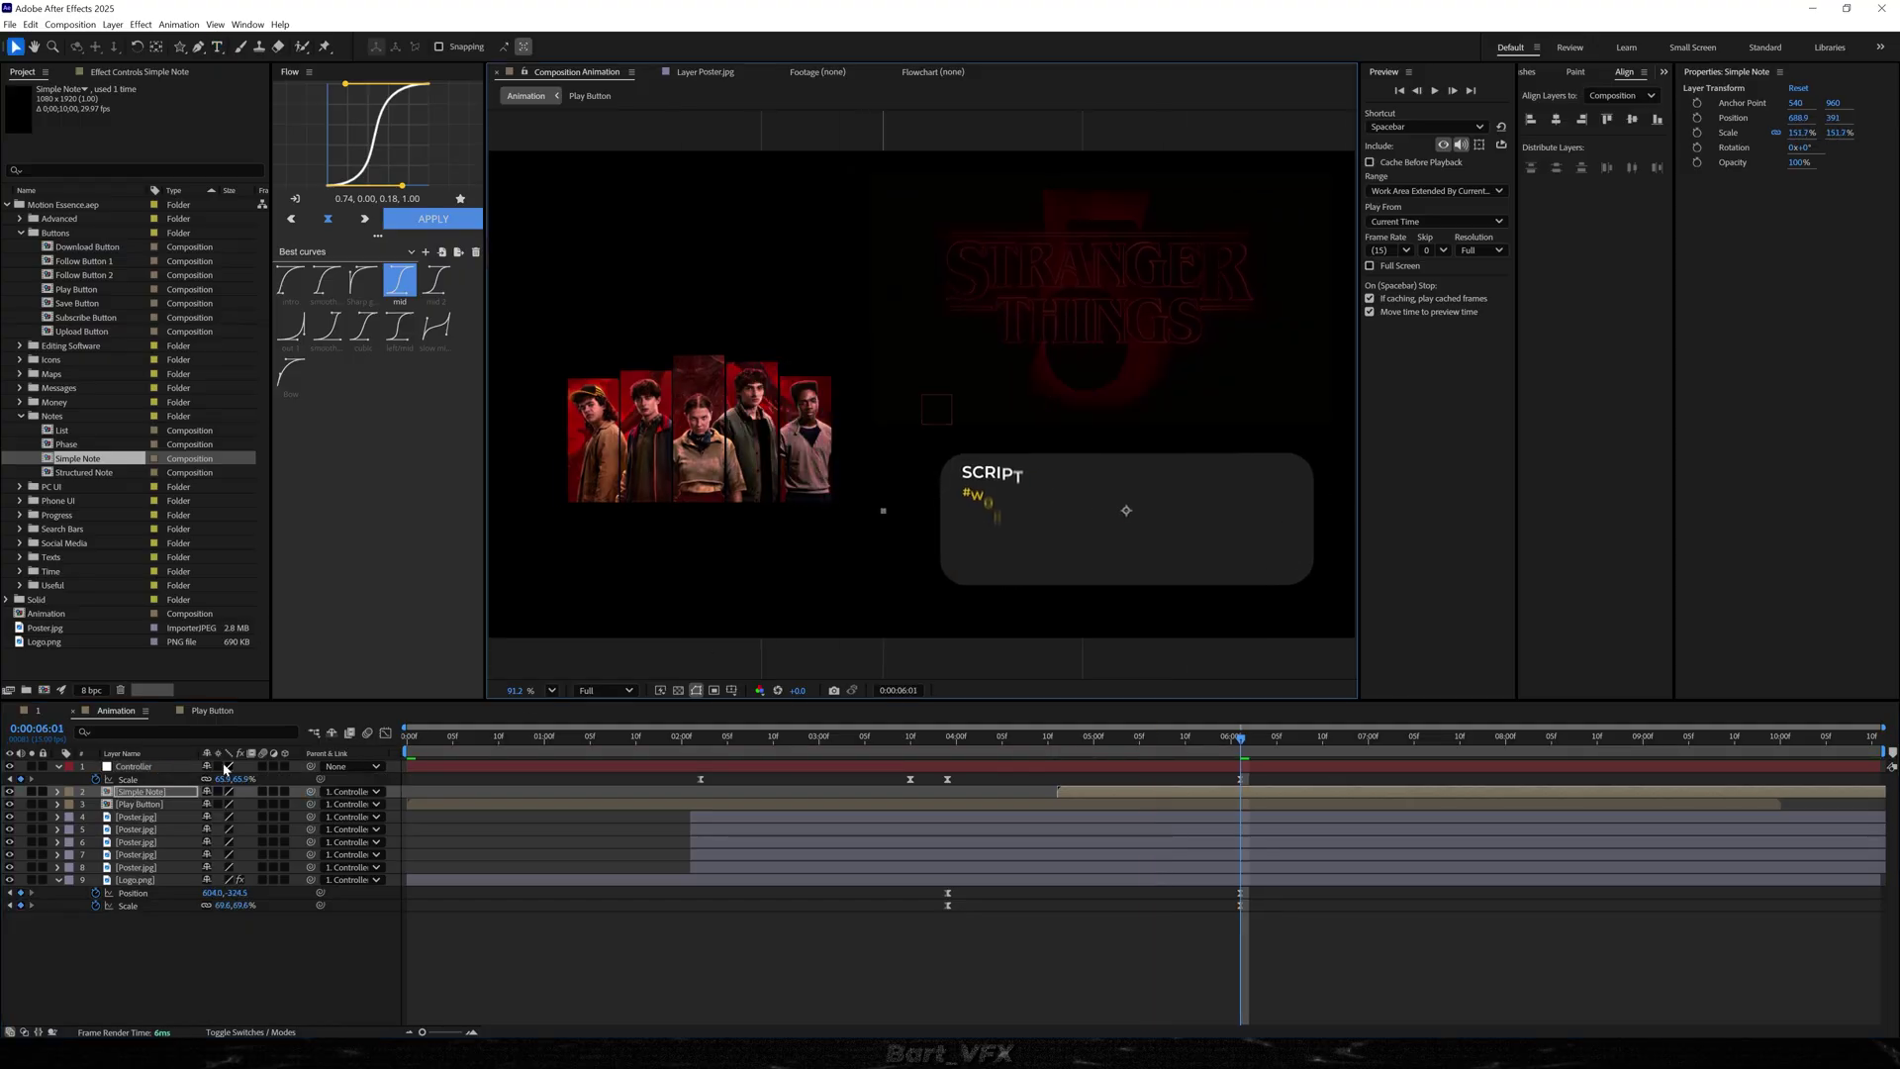
key(s)
drag(228, 805, 2, 805)
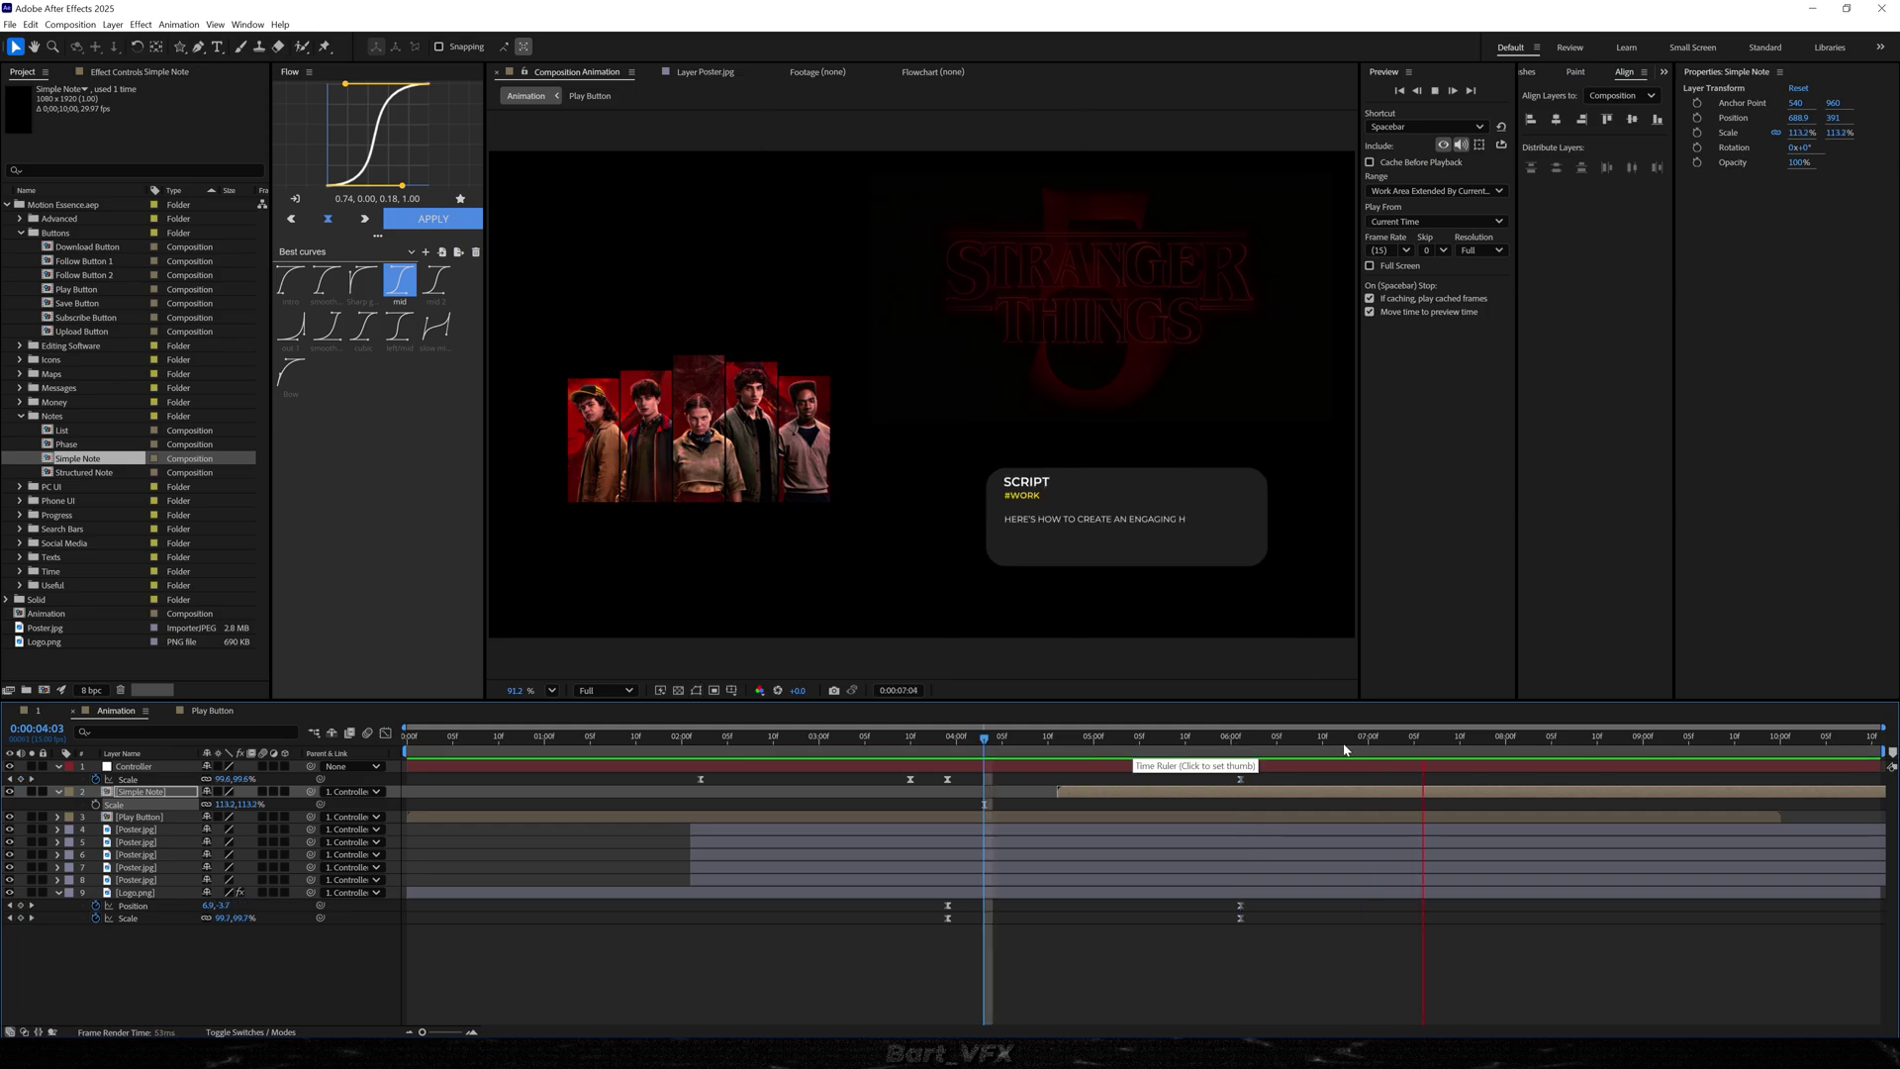
key(space)
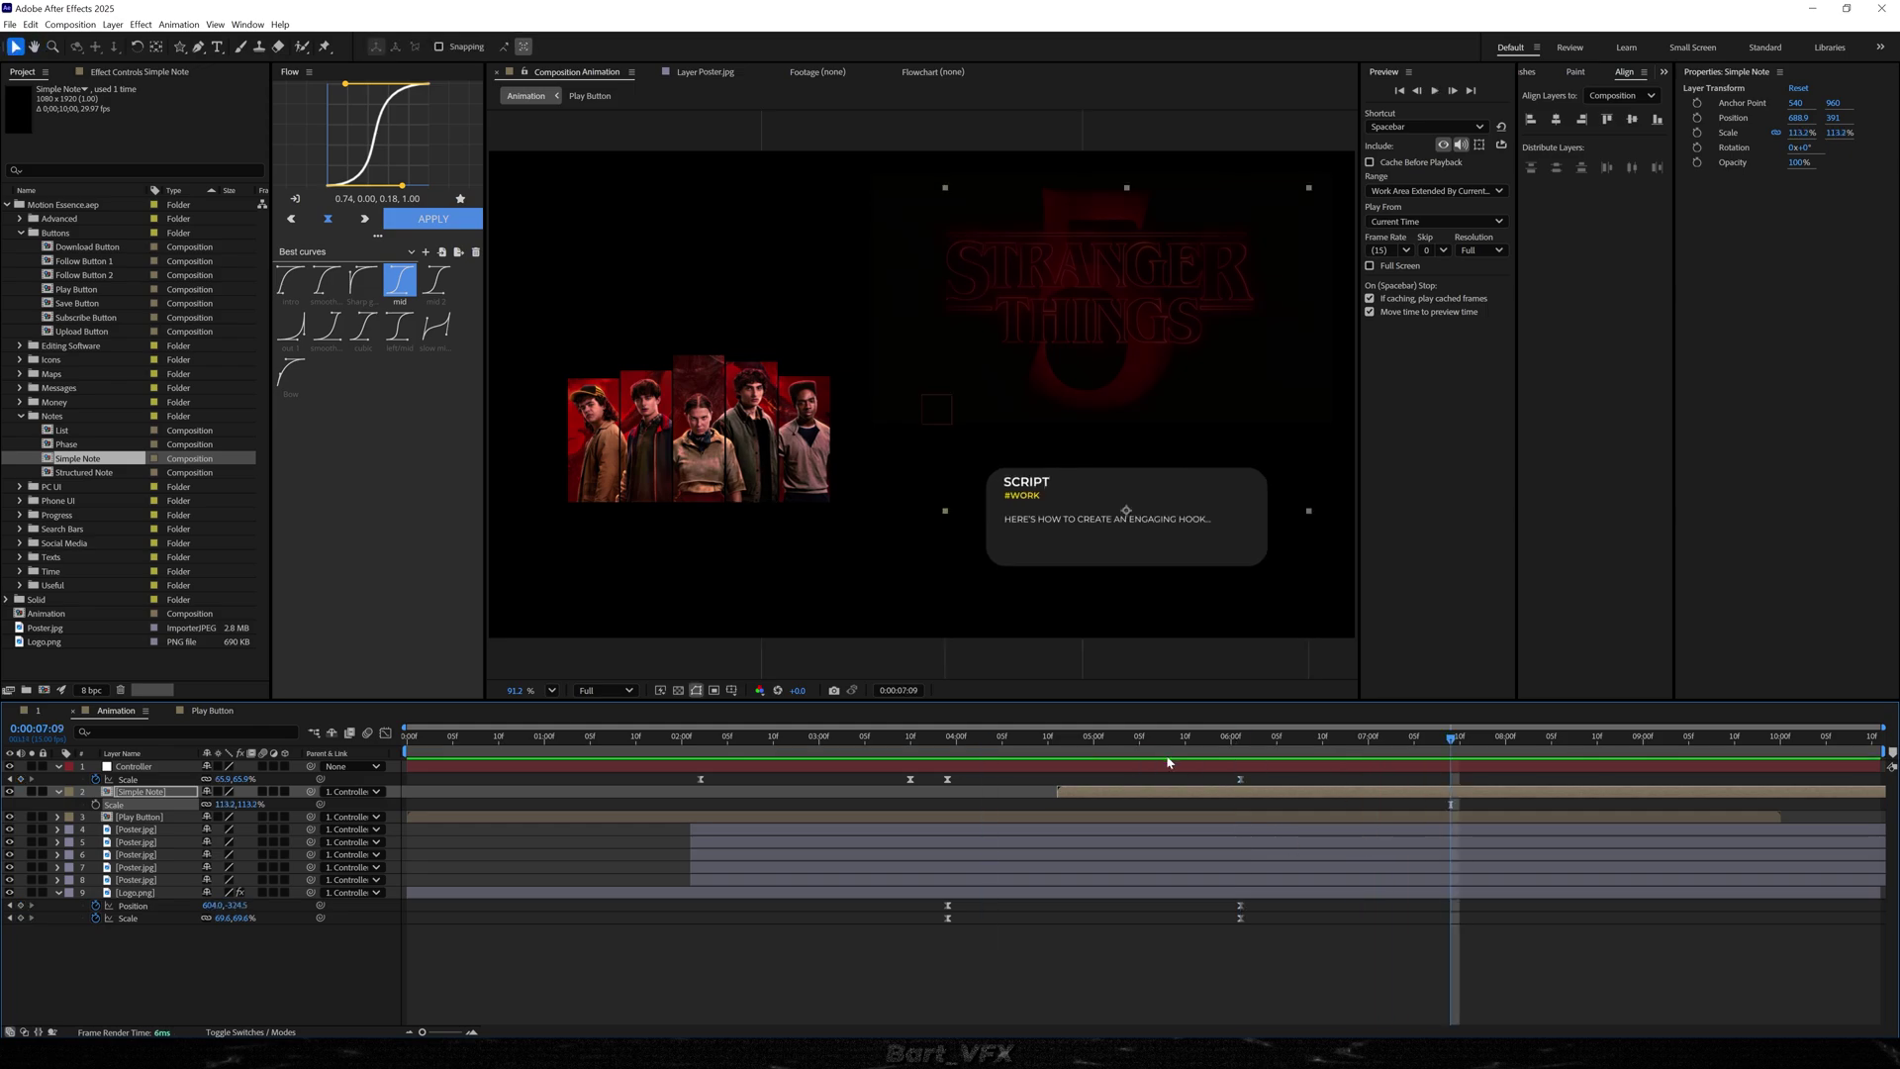
drag(1119, 537, 1061, 538)
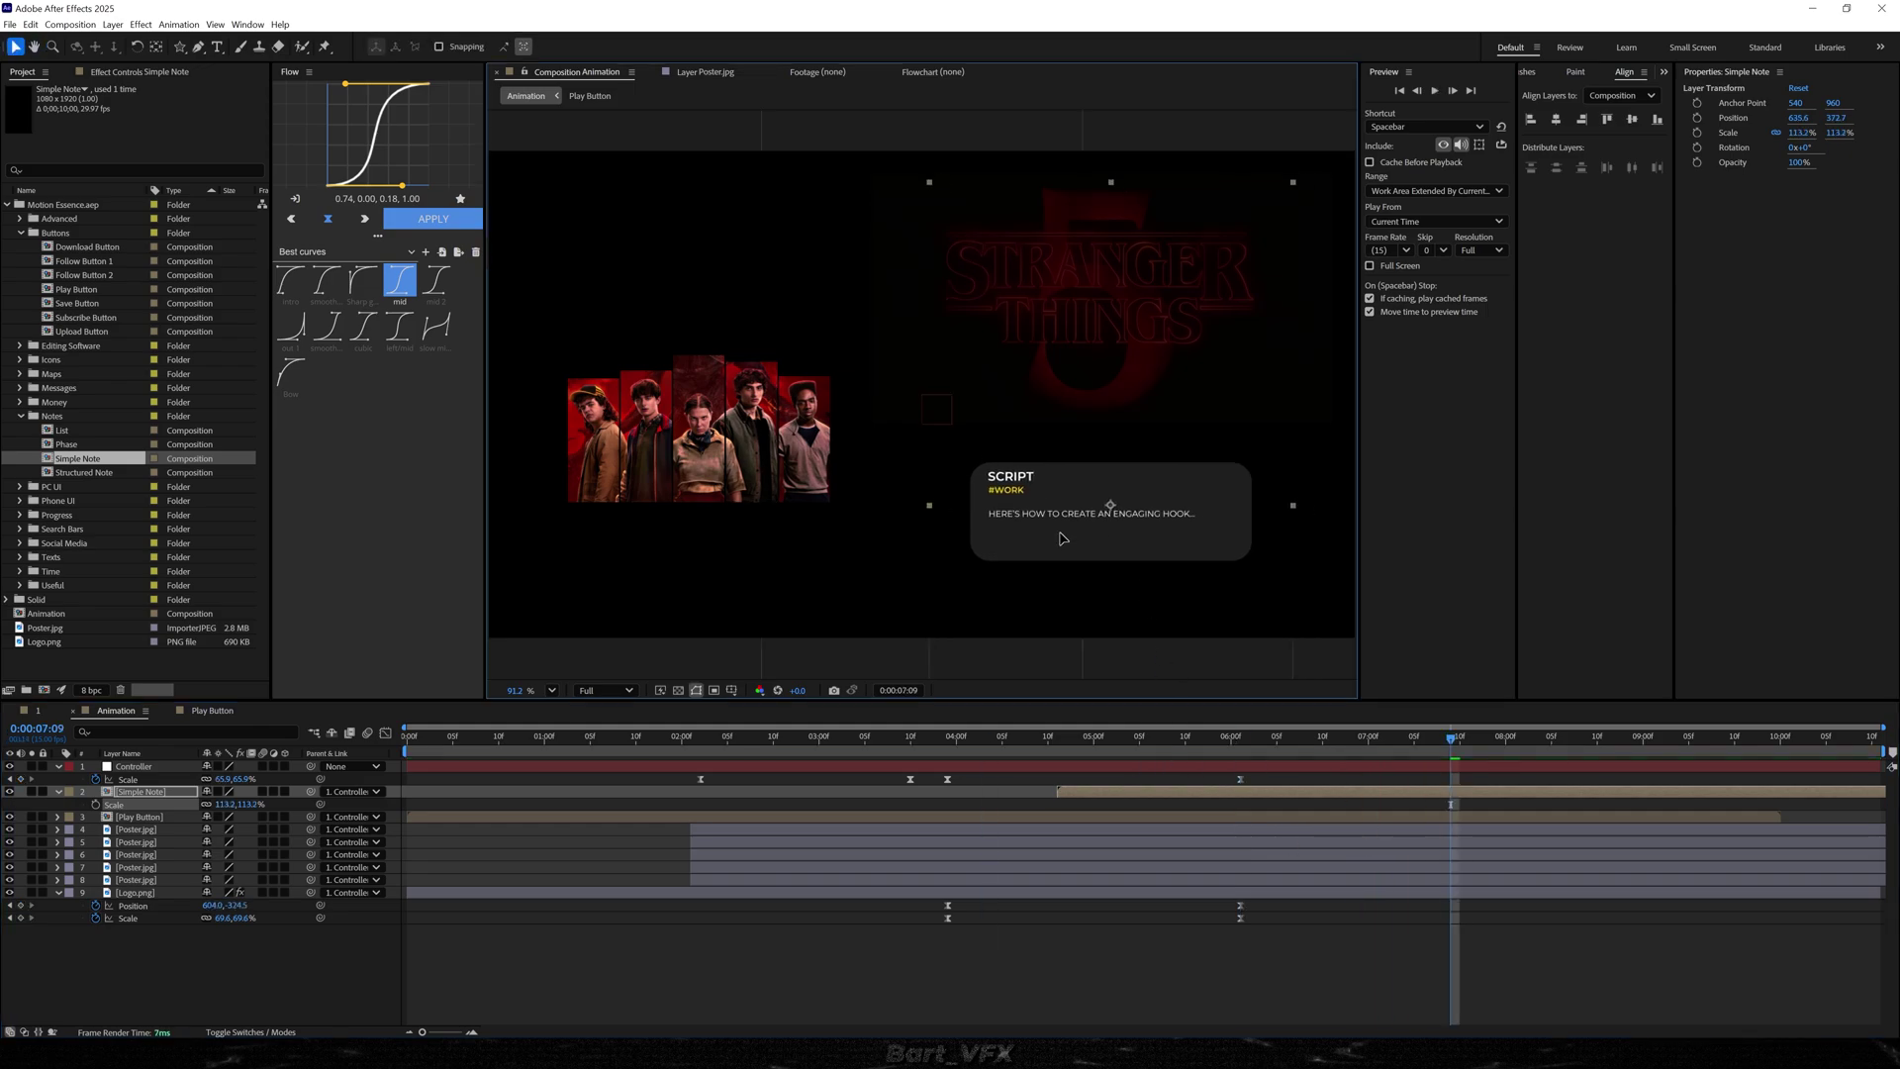
- Open the Simple Note composition and change its title to "STRANGER THINGS" and its hashtag to "#SEASON5"
double_click(1080, 797)
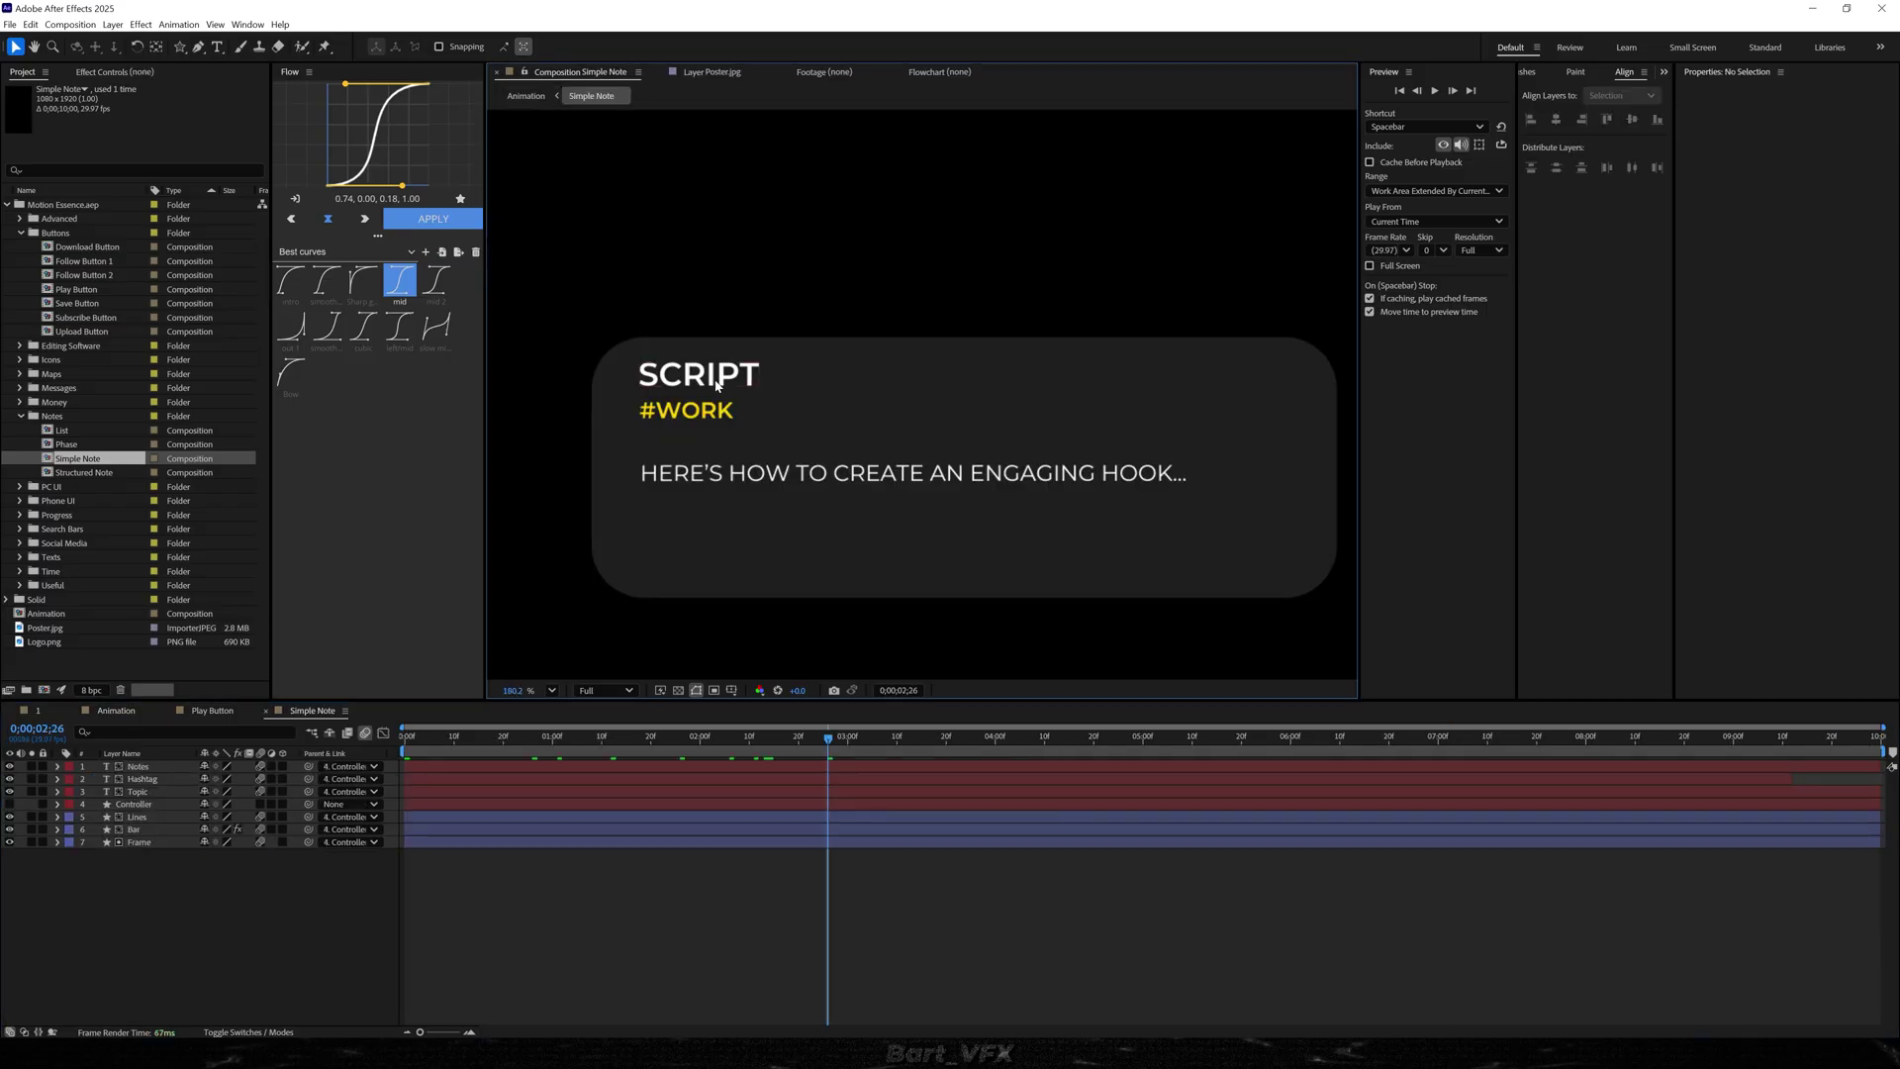
double_click(723, 382)
text(STRANG)
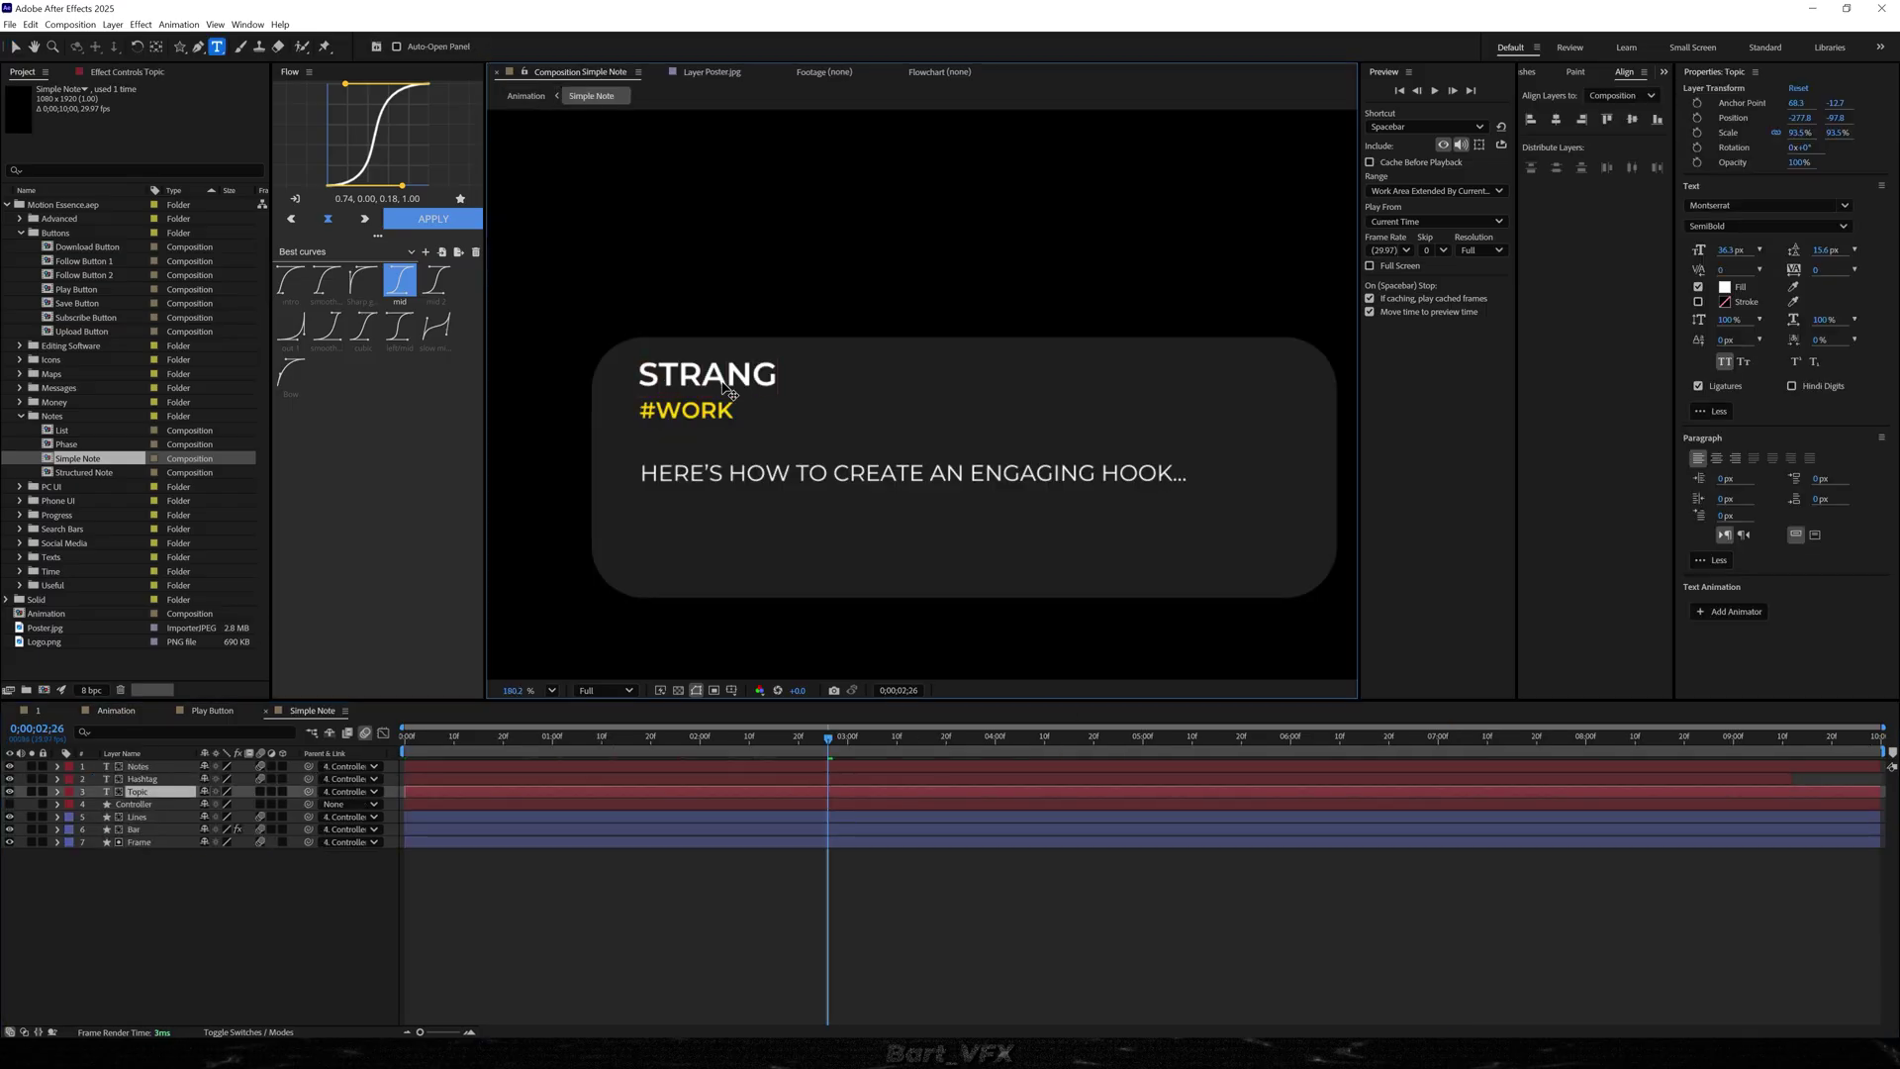
text(ER THINGS)
double_click(922, 778)
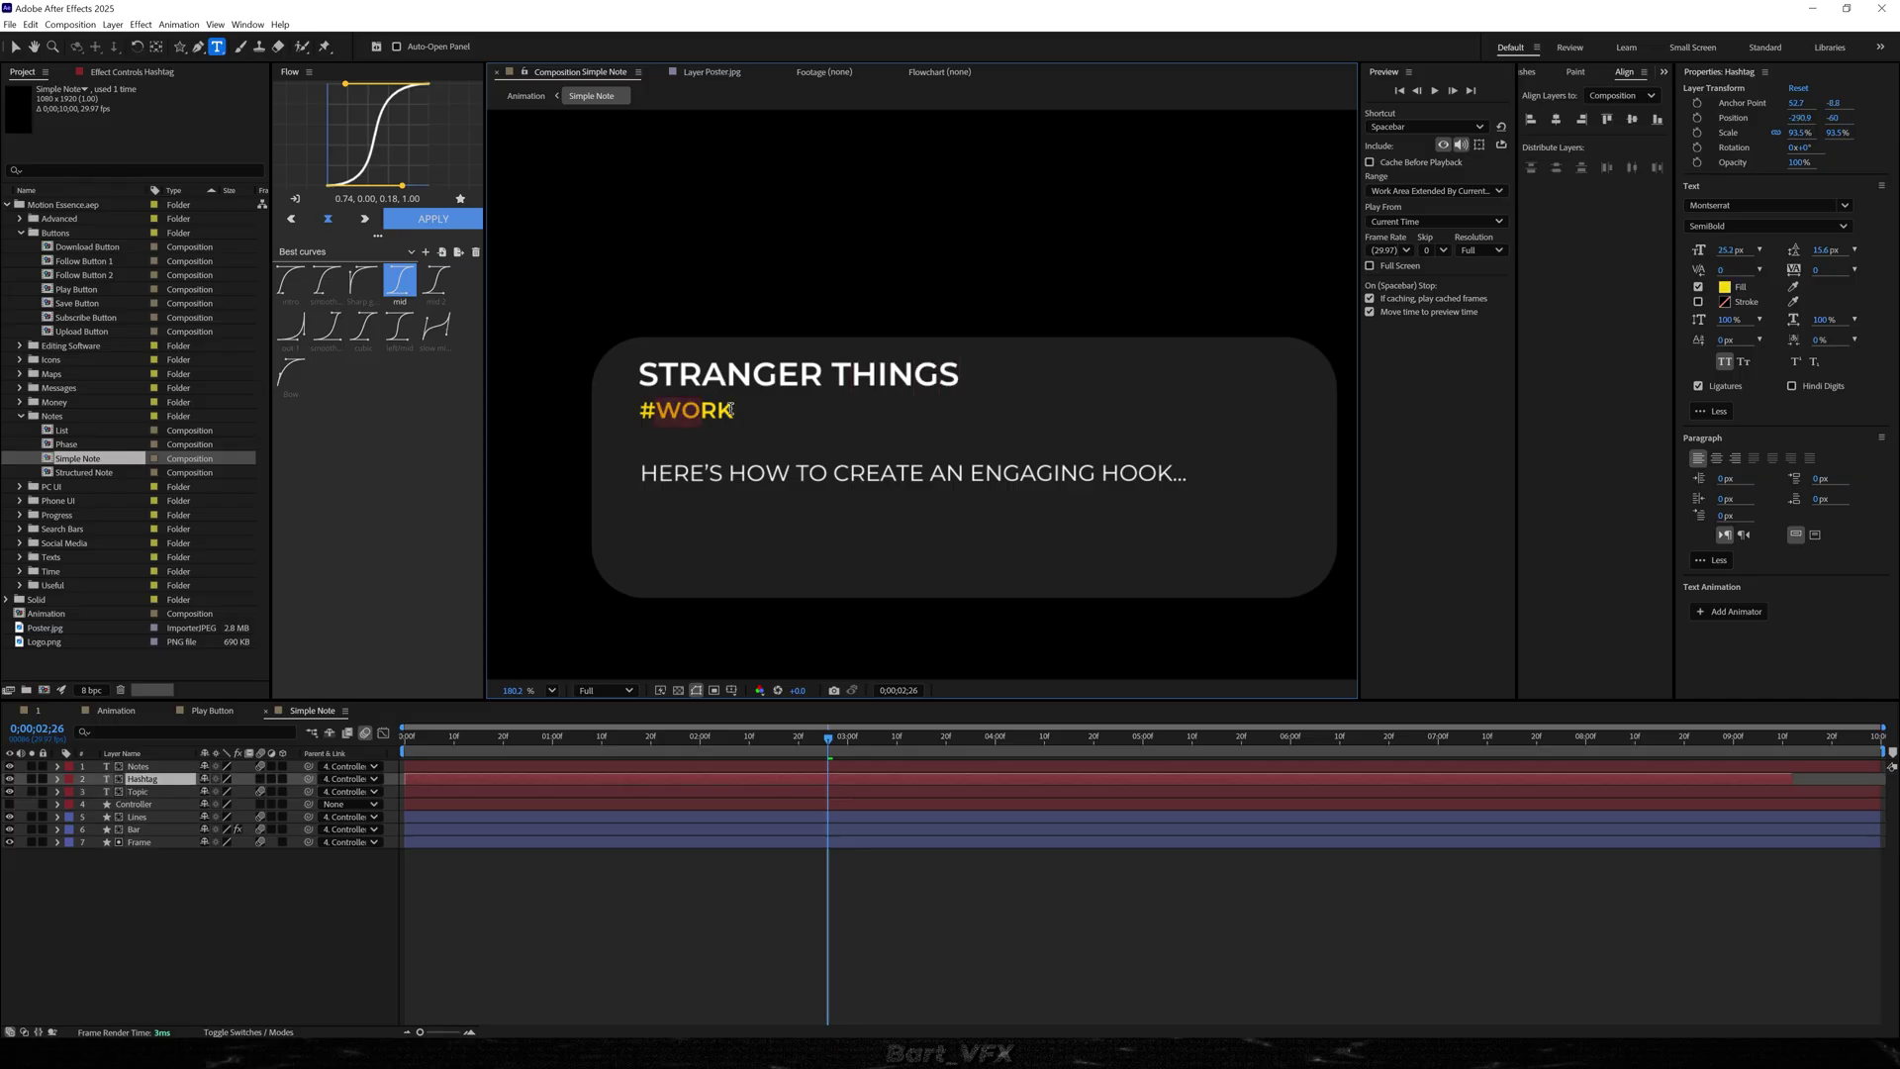
text(#SEASON5)
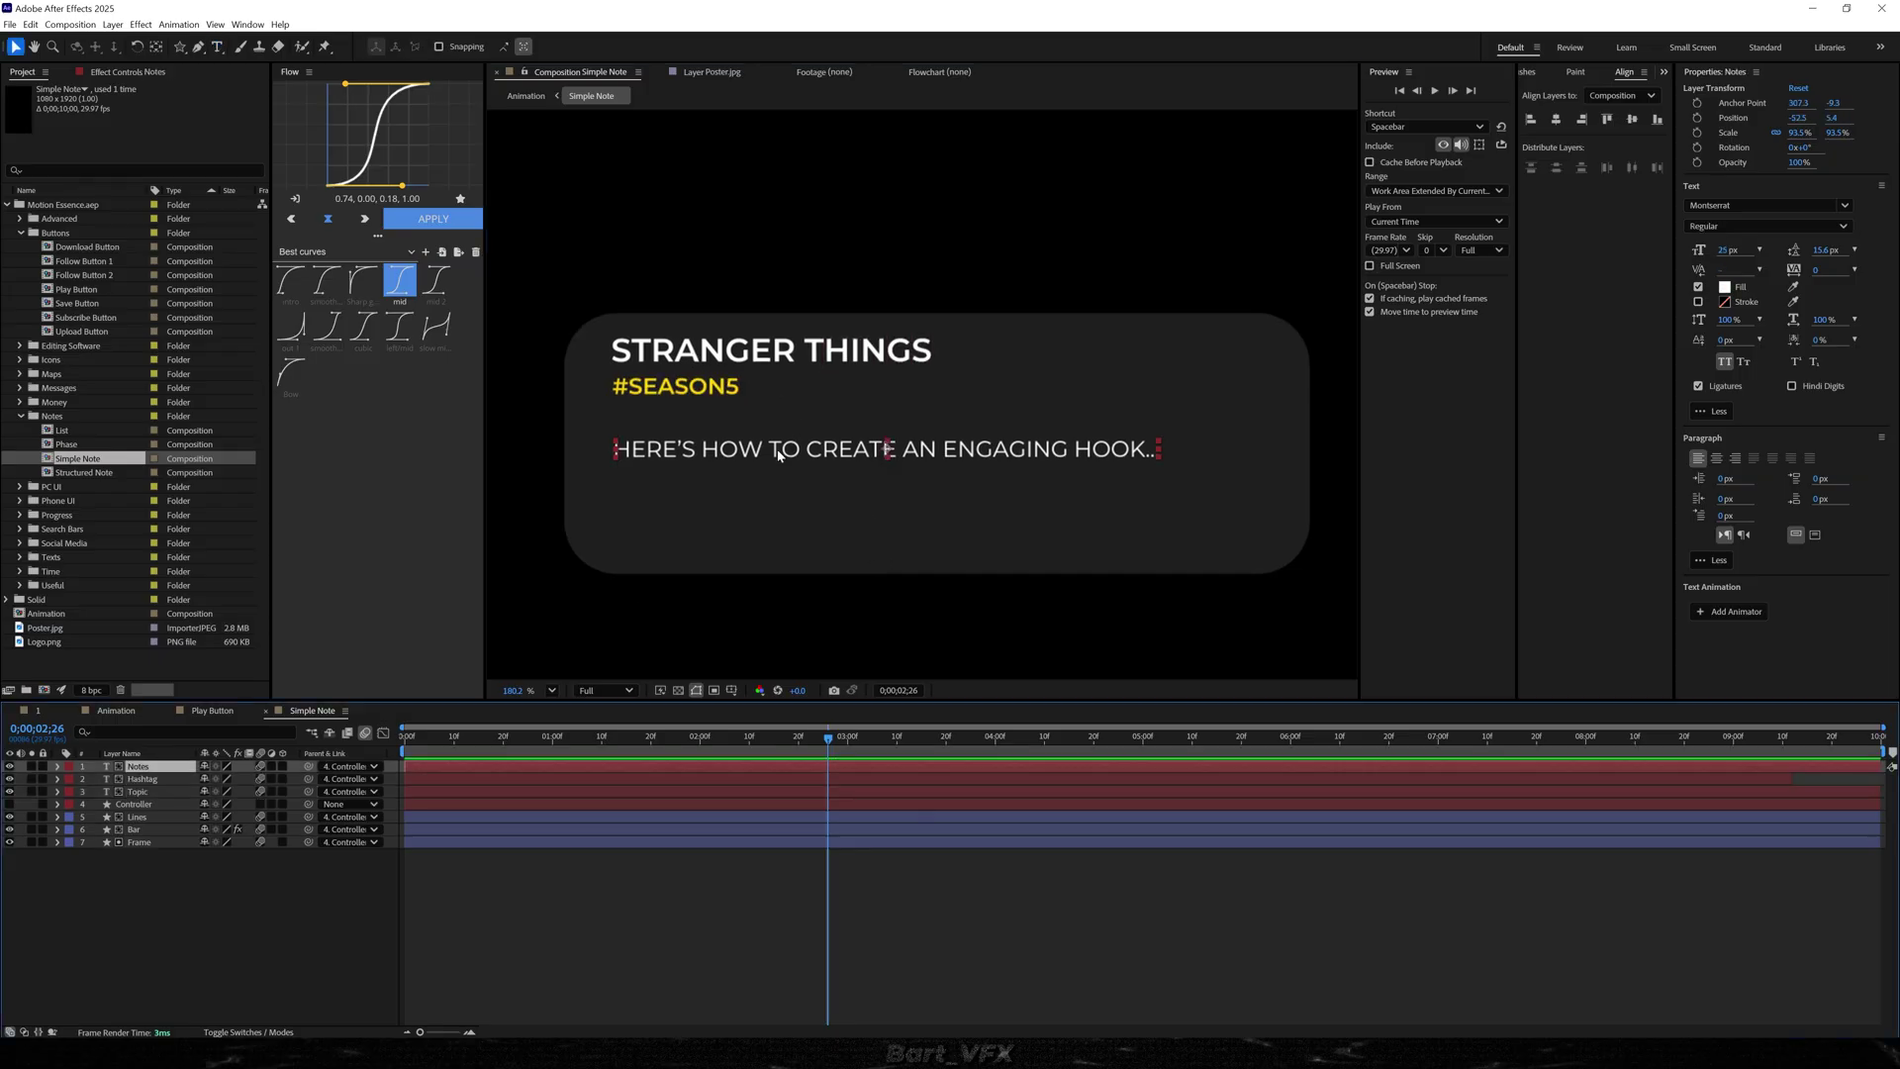
- Replace the note's body text with "November 3rd, 1987" and turn off its All Caps setting
double_click(778, 454)
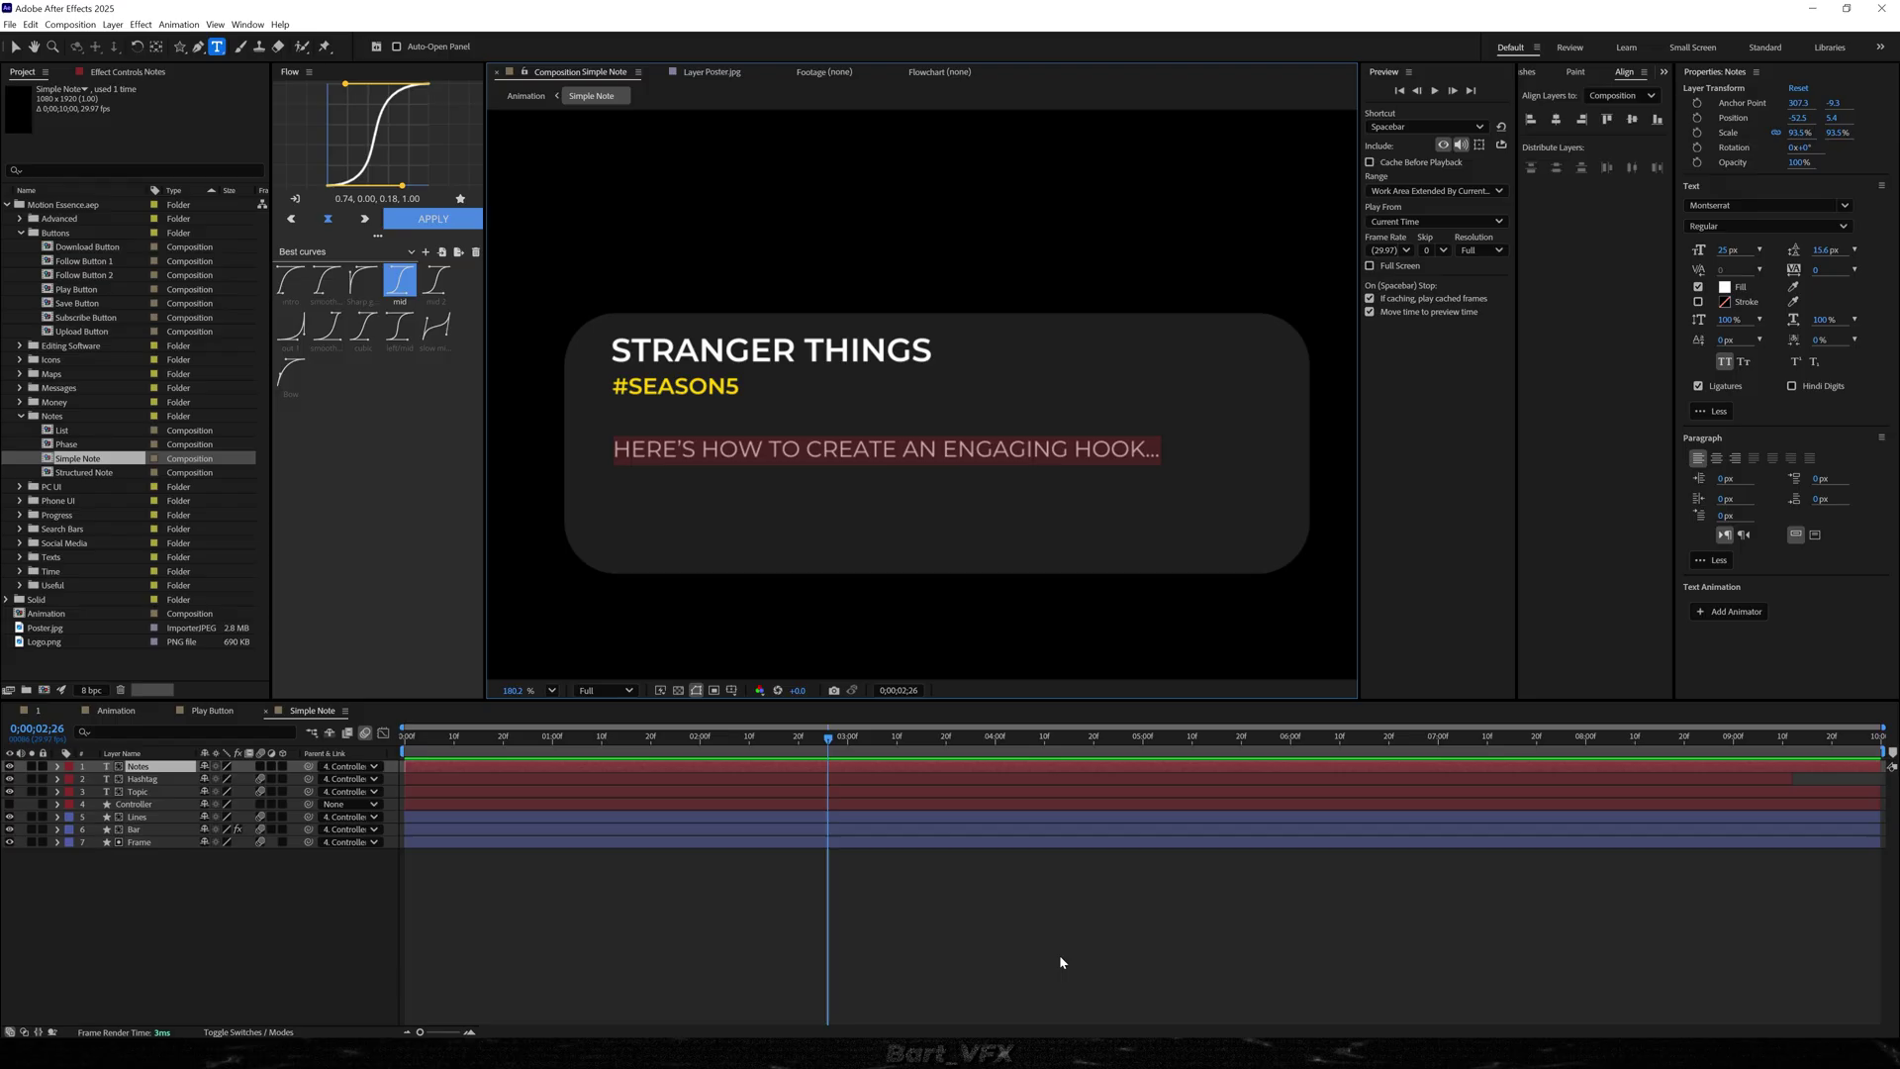
text(NOVEMBER 3RD, 1987)
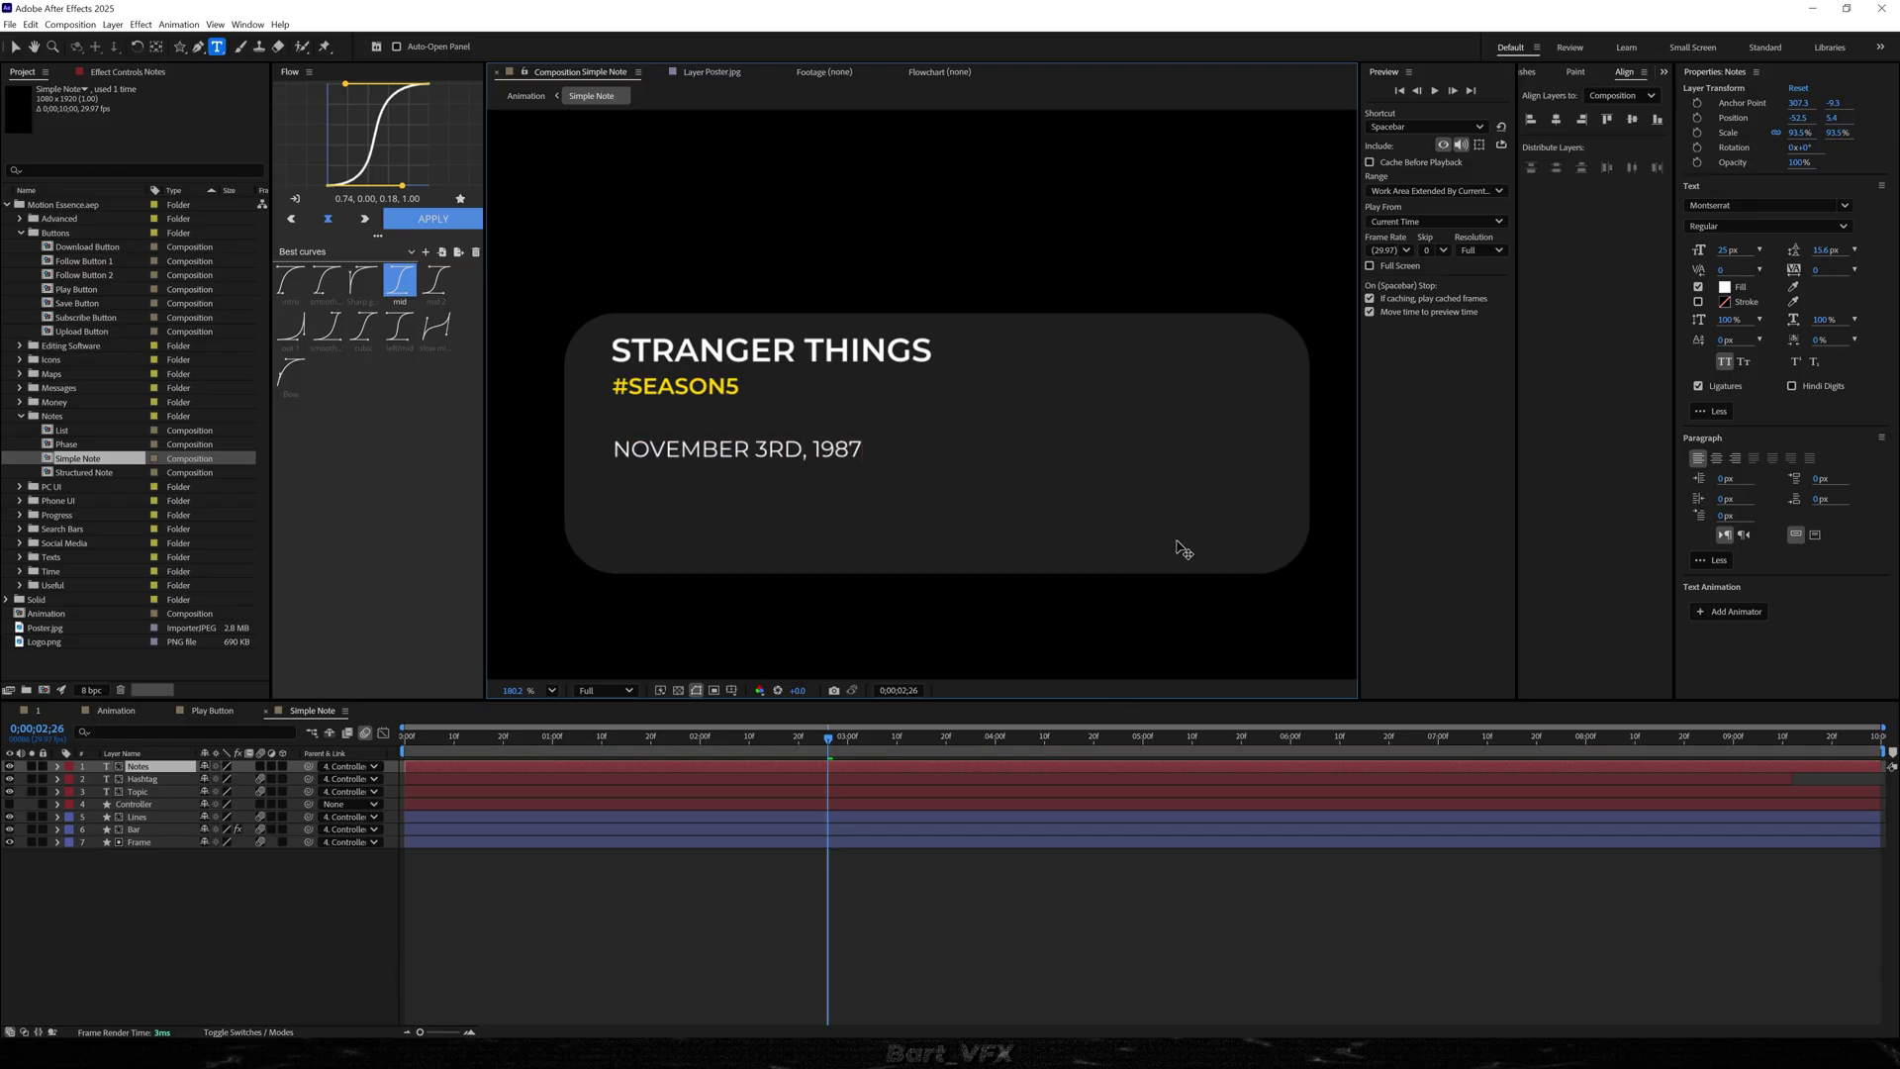
key(ctrl+a)
click(1724, 362)
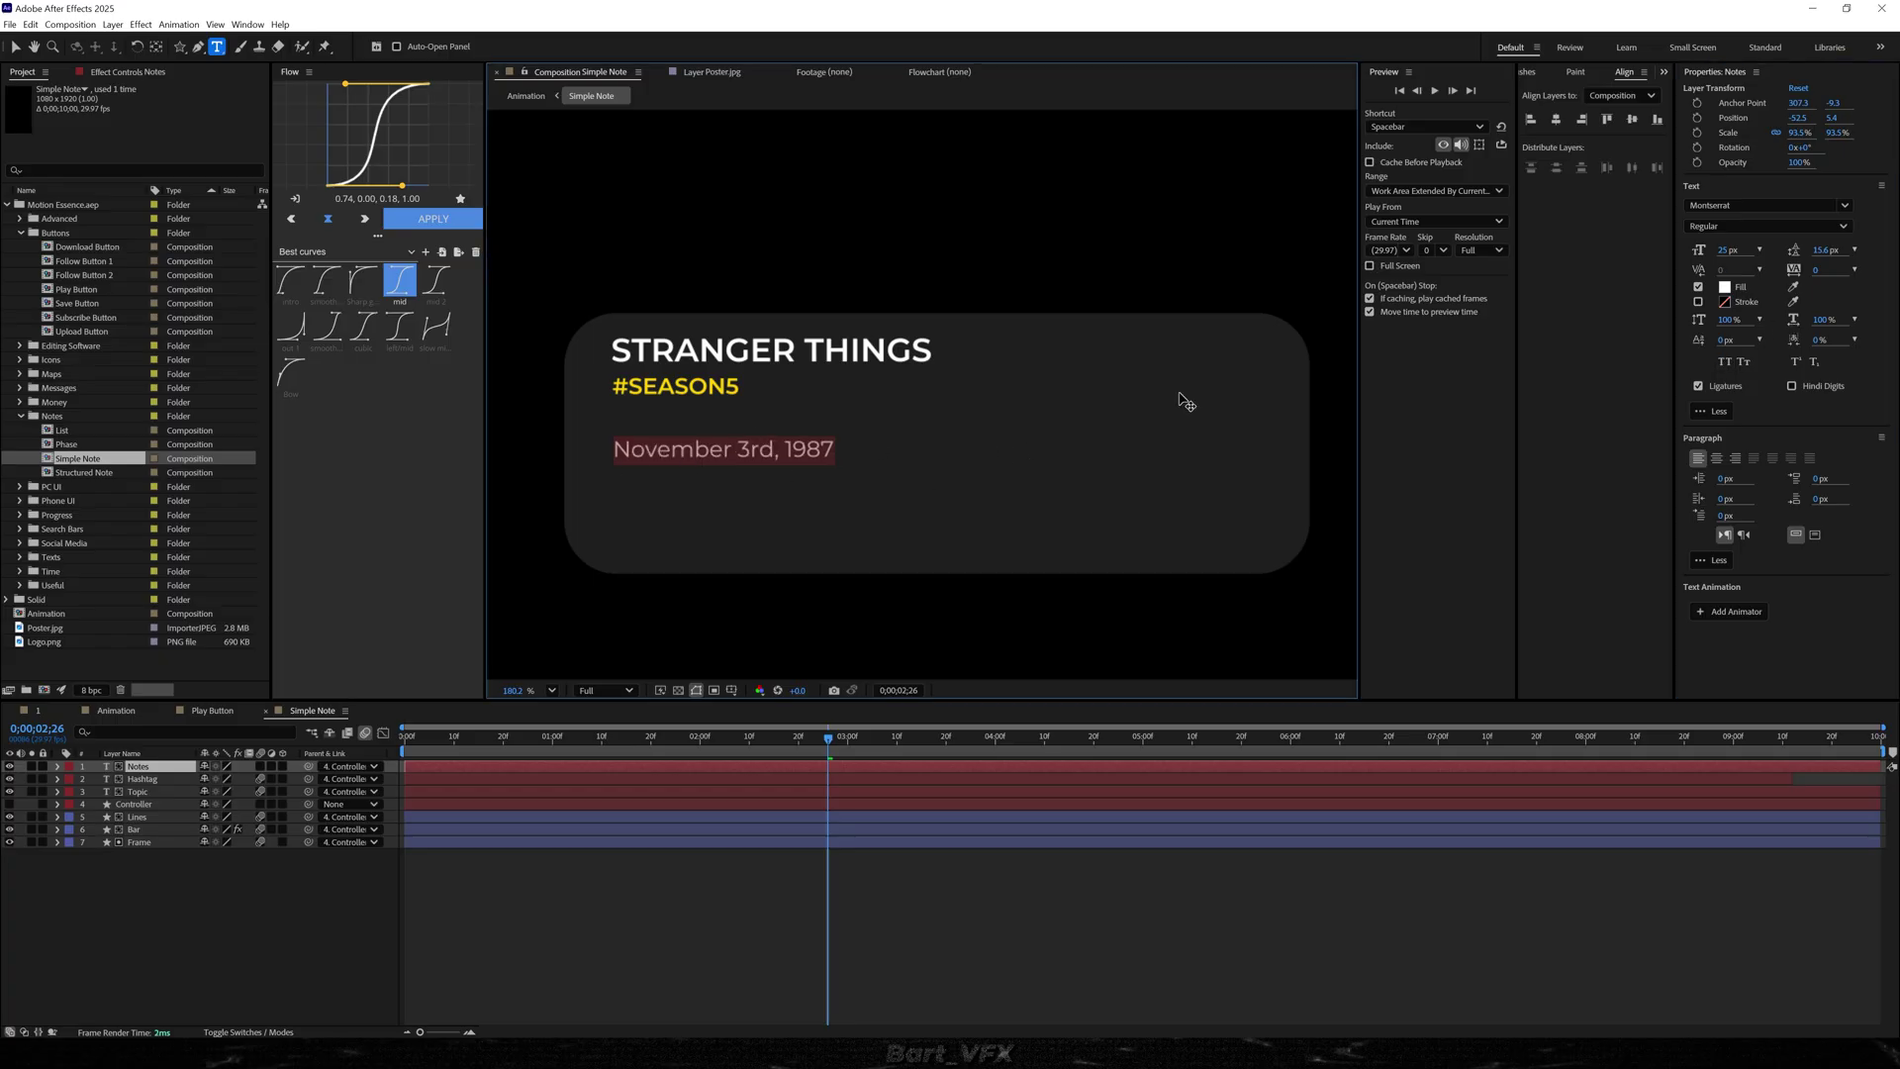
- Set the date text's font to Owners Text and enlarge it to 44.9 px
click(1724, 205)
text(ow)
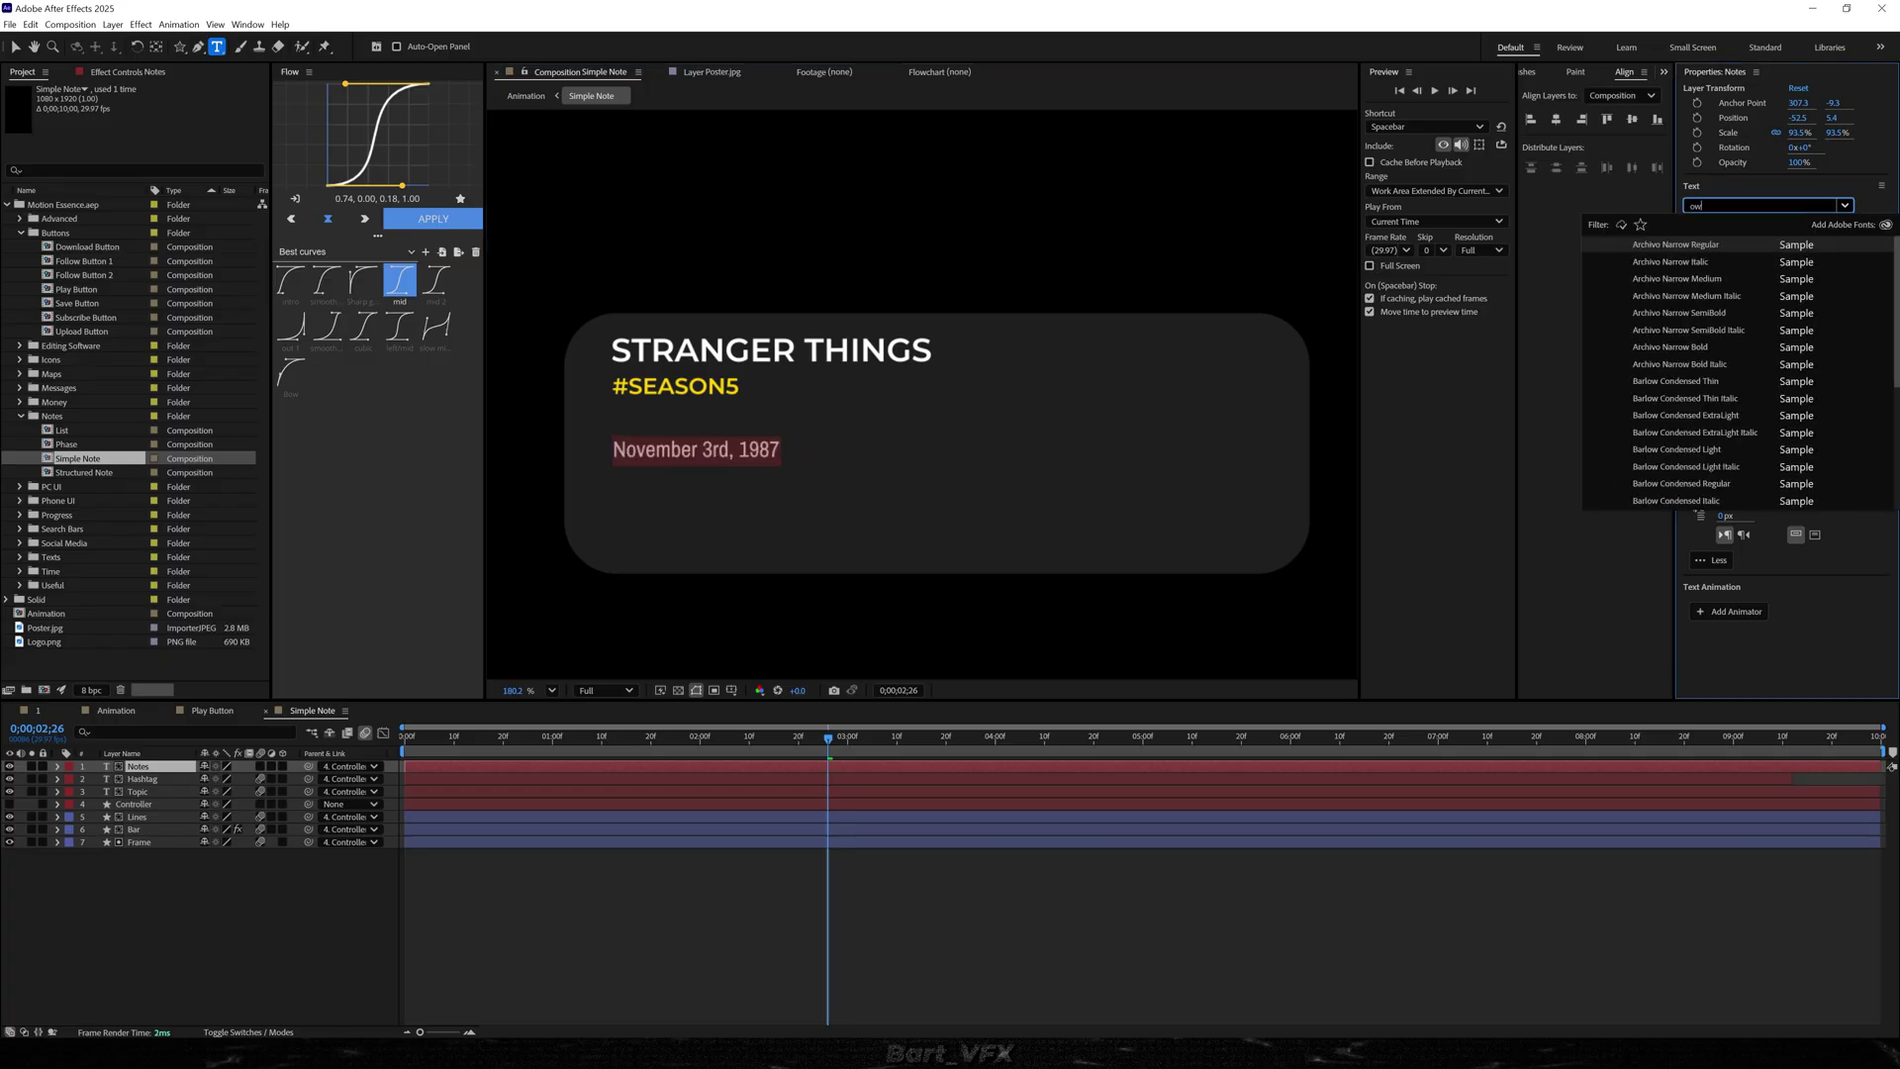
text(n)
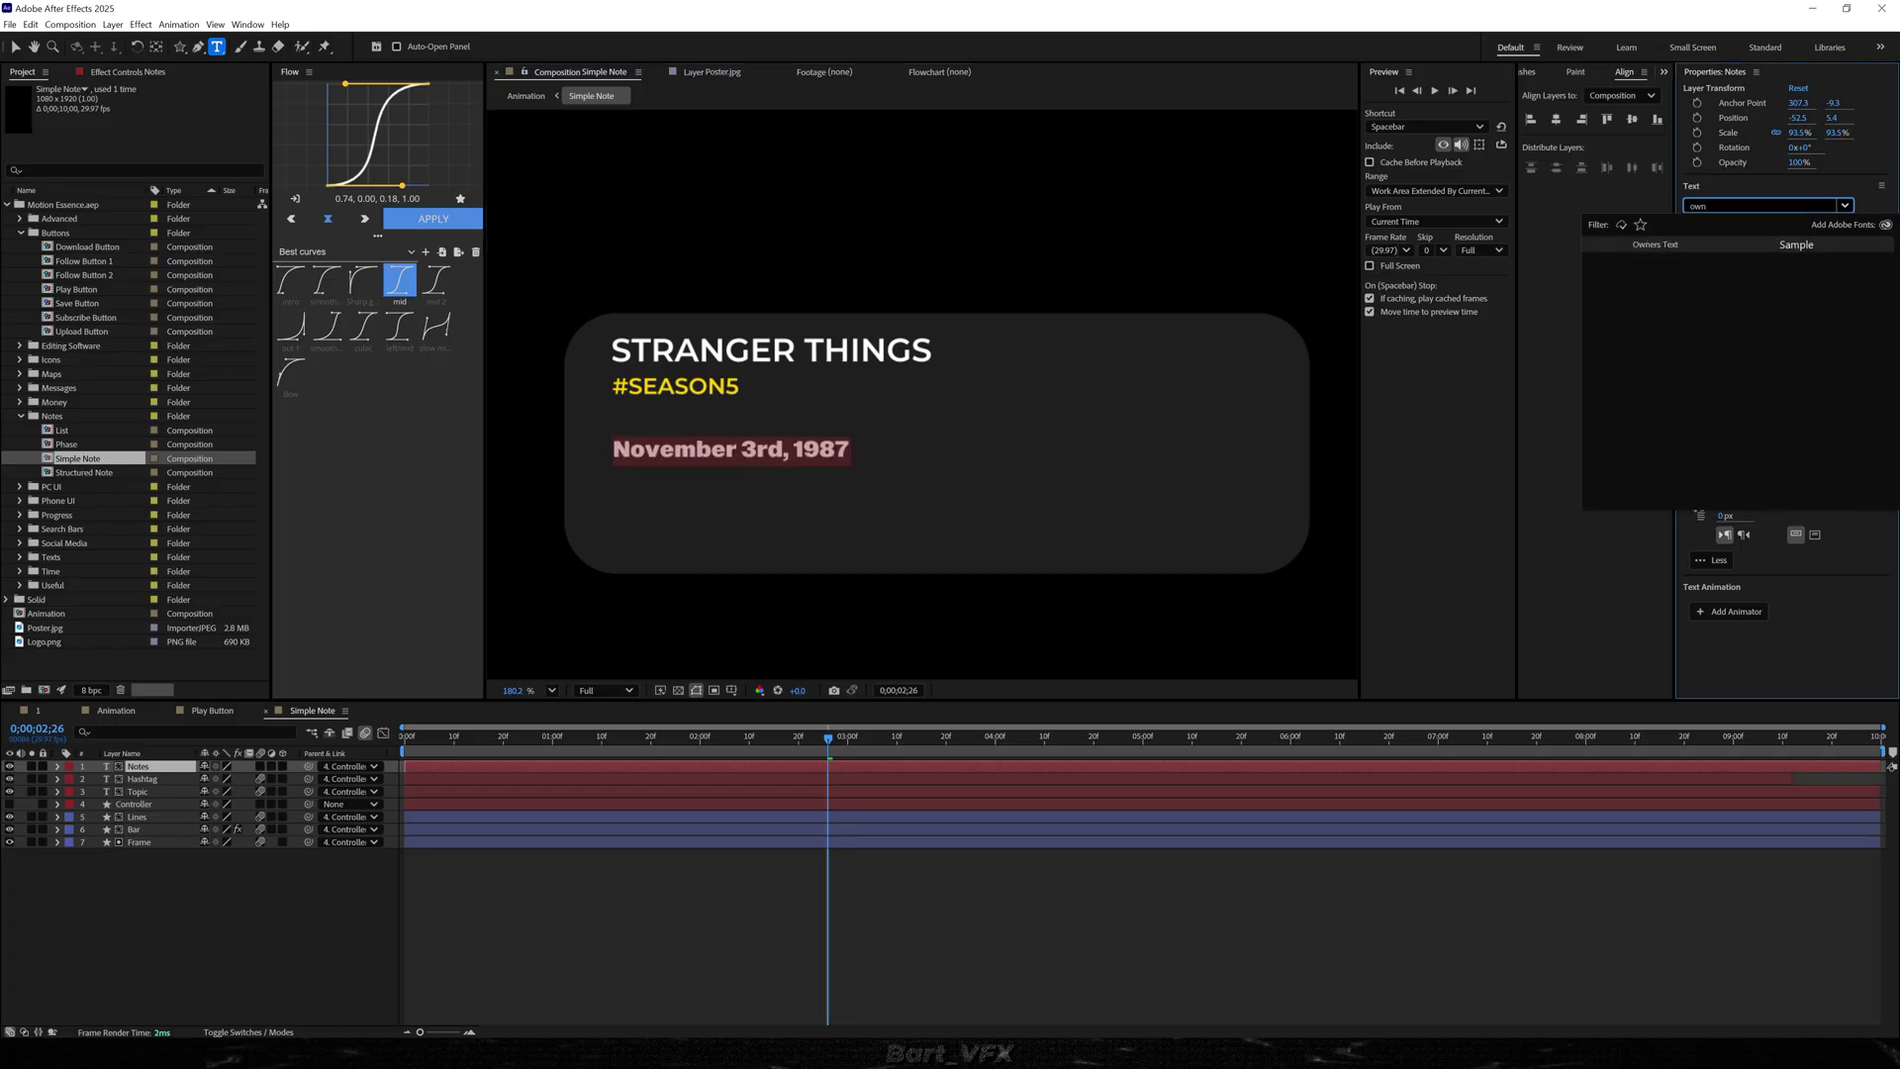
key(Return)
drag(1732, 251, 1886, 252)
key(Escape)
- Move the date text right toward the middle of the note and return to the Animation composition
key(v)
drag(730, 451, 829, 455)
click(669, 910)
key(Tab)
click(627, 908)
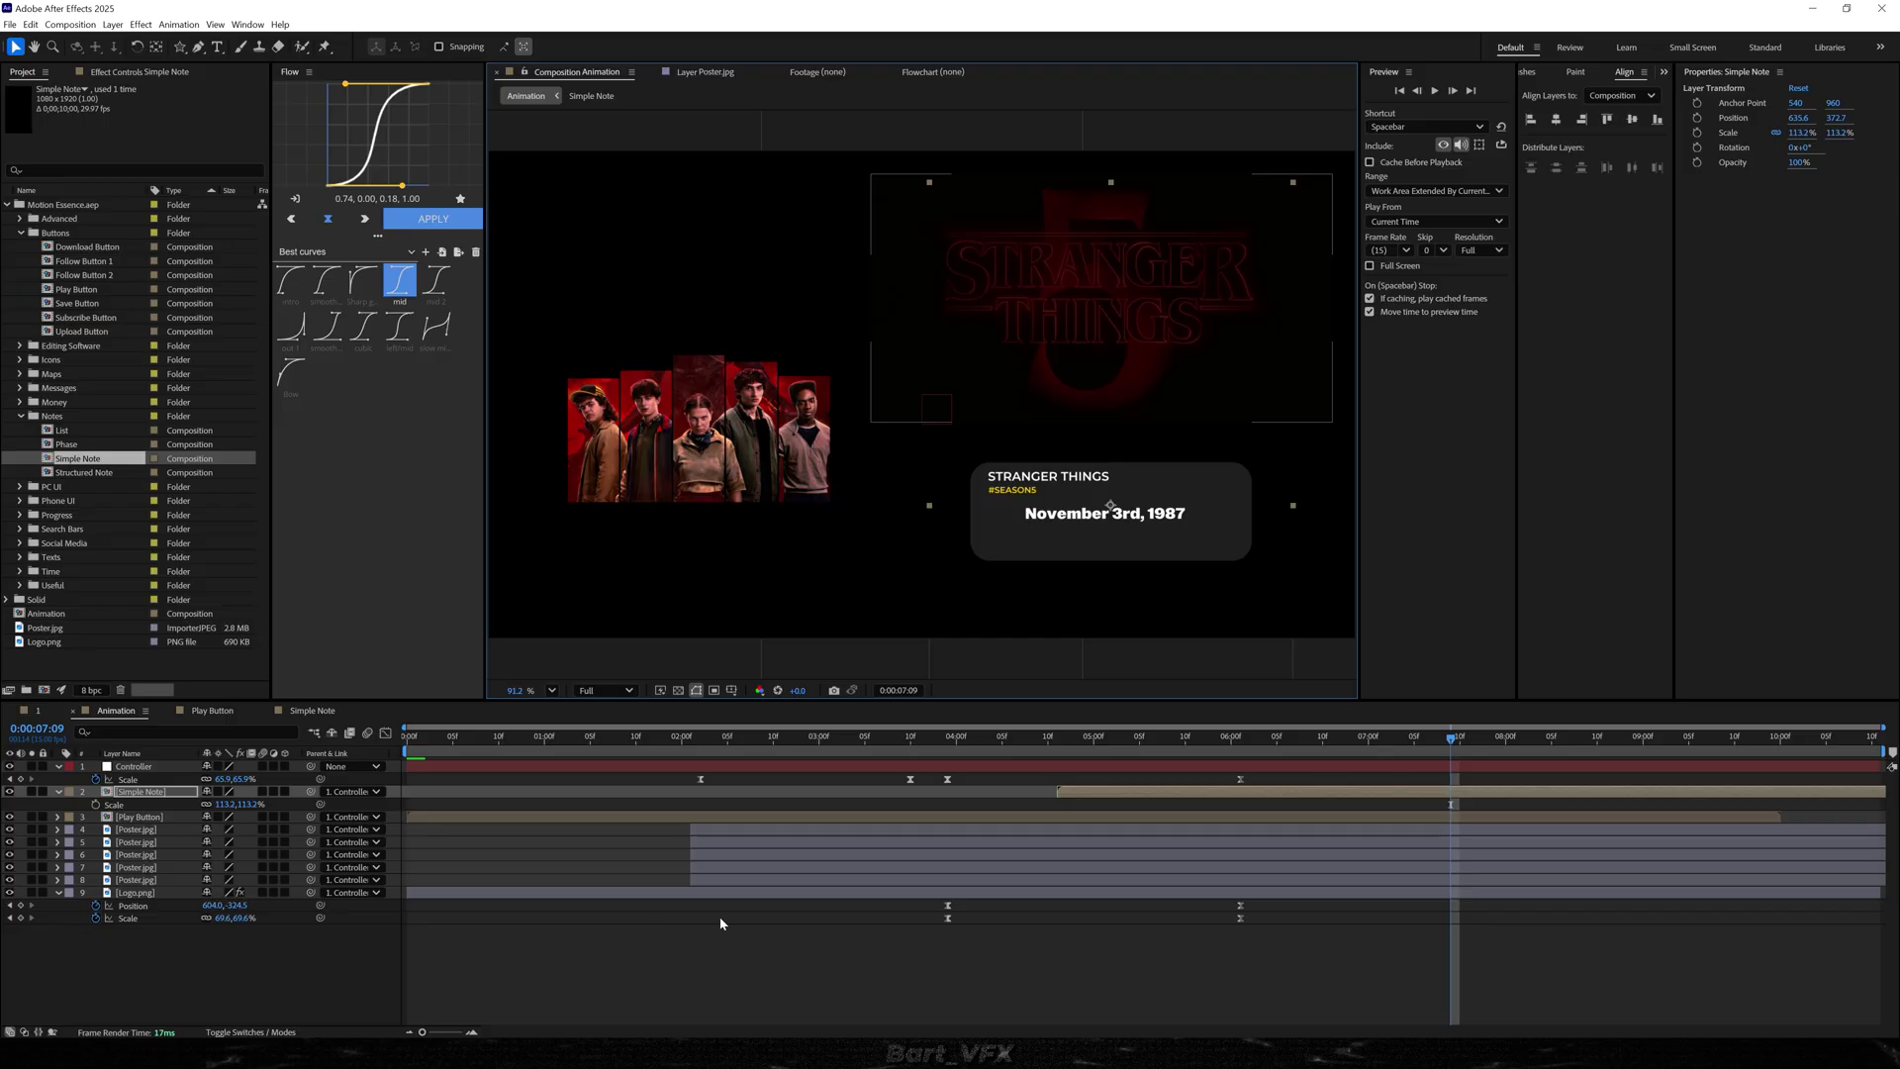
- At 0:00:07:06, add a placeholder text layer reading "asdasd" between the posters and the logo
drag(1277, 738, 1423, 739)
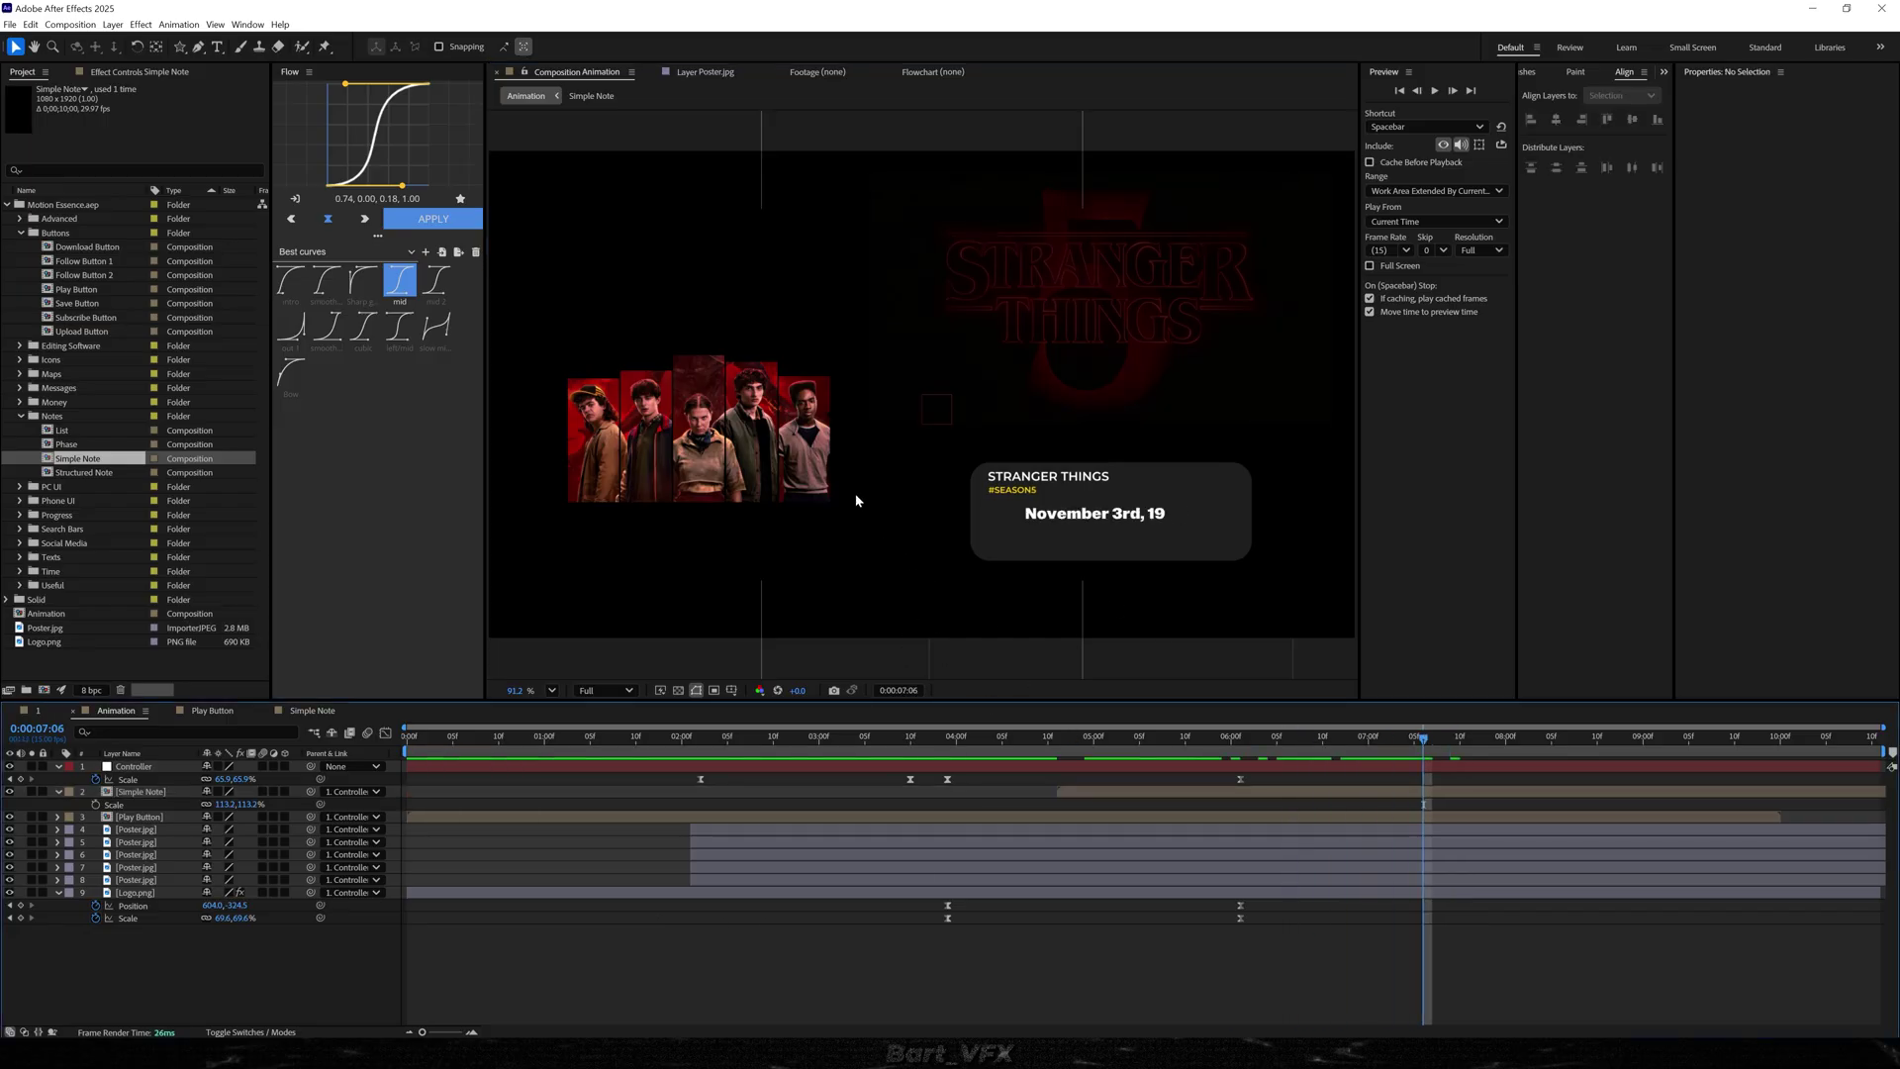
key(ctrl+t)
click(867, 407)
text(asdasd)
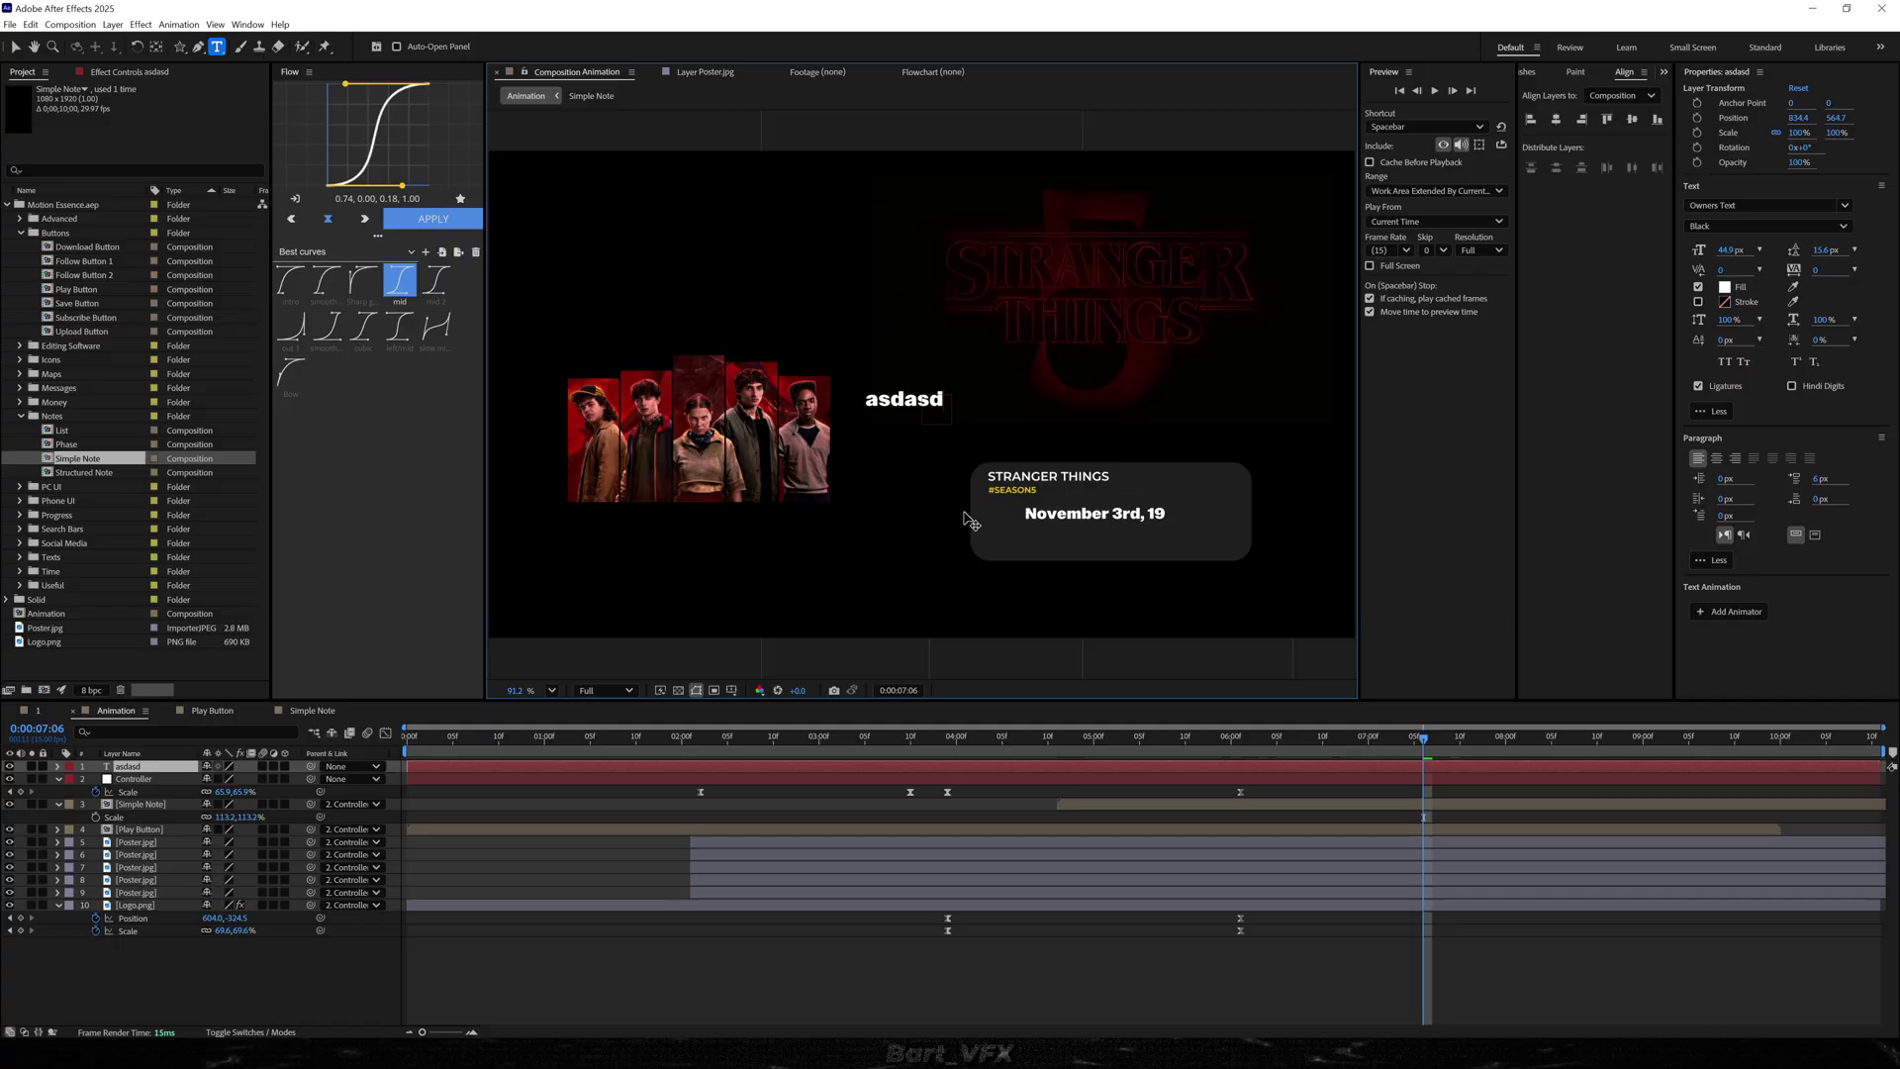
- Search the effects and presets for a typewriter effect for the placeholder text layer
click(1013, 768)
key(ctrl+space)
text(type)
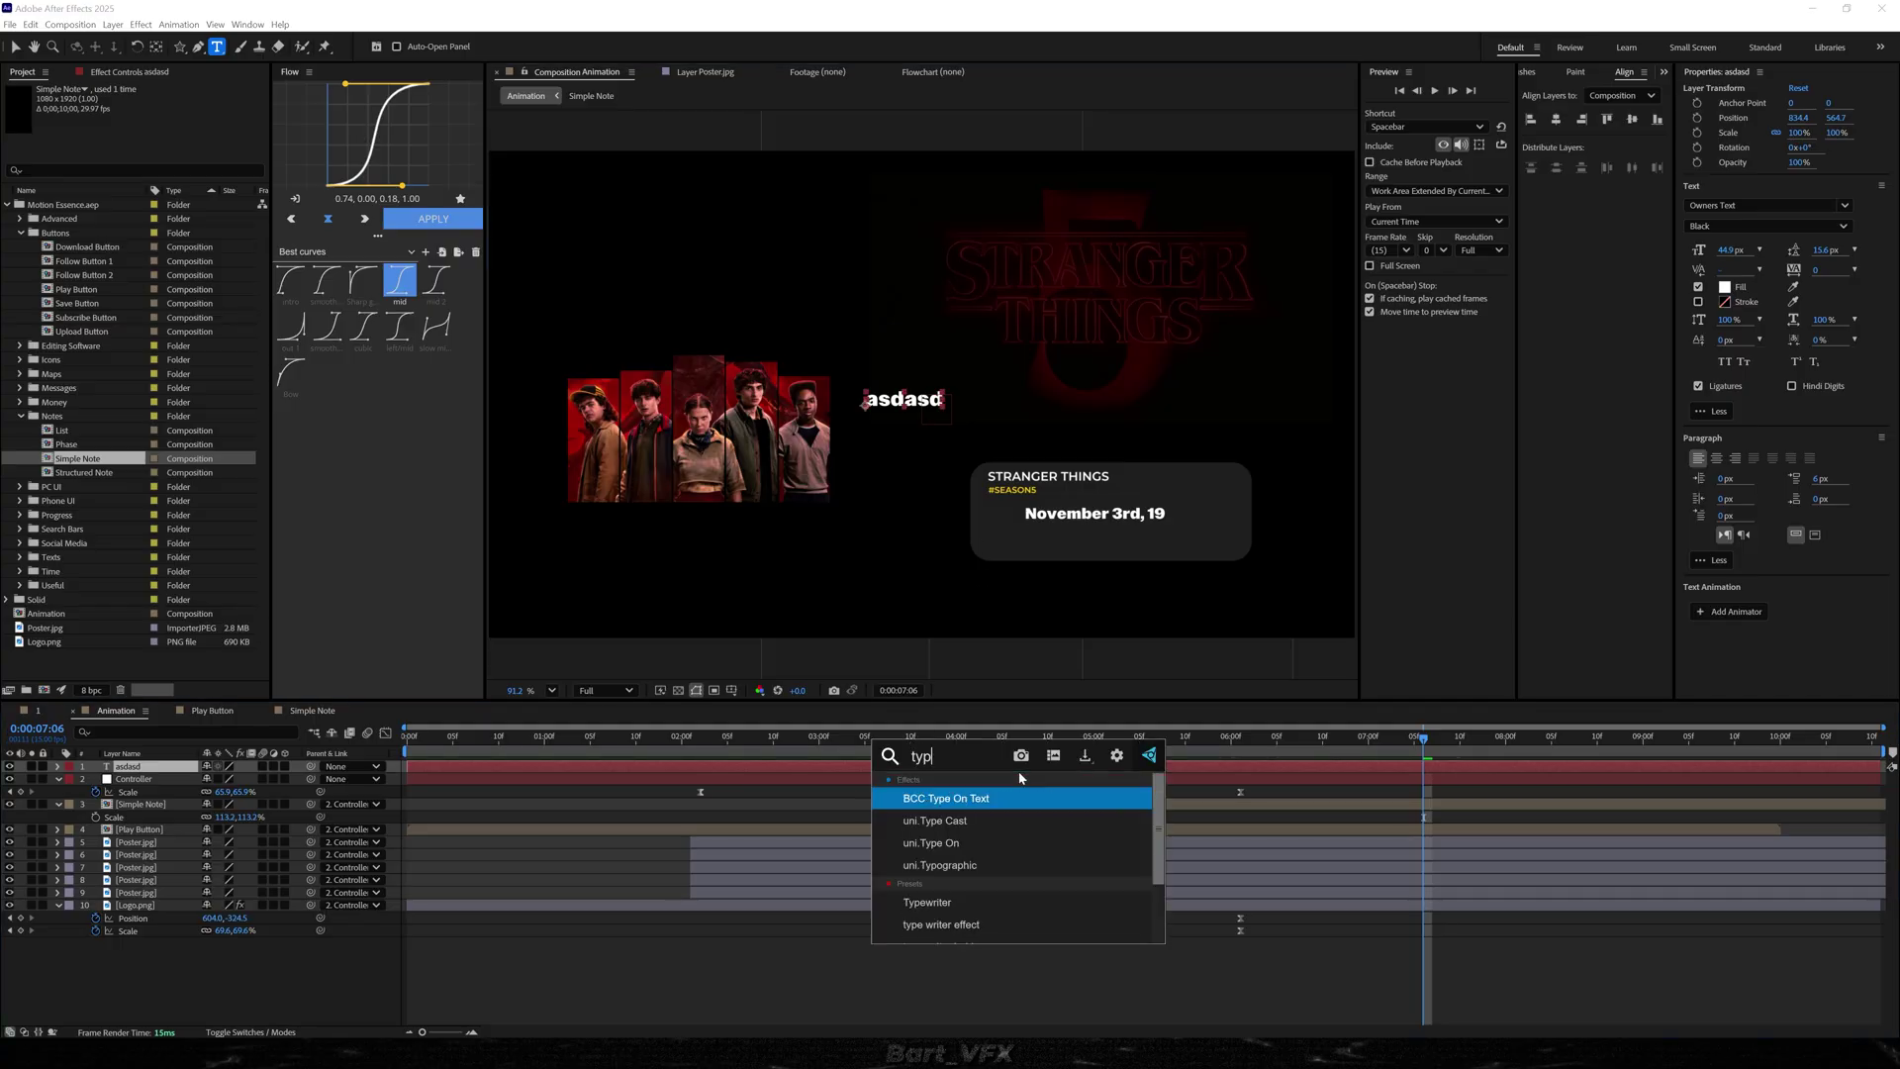
text(w)
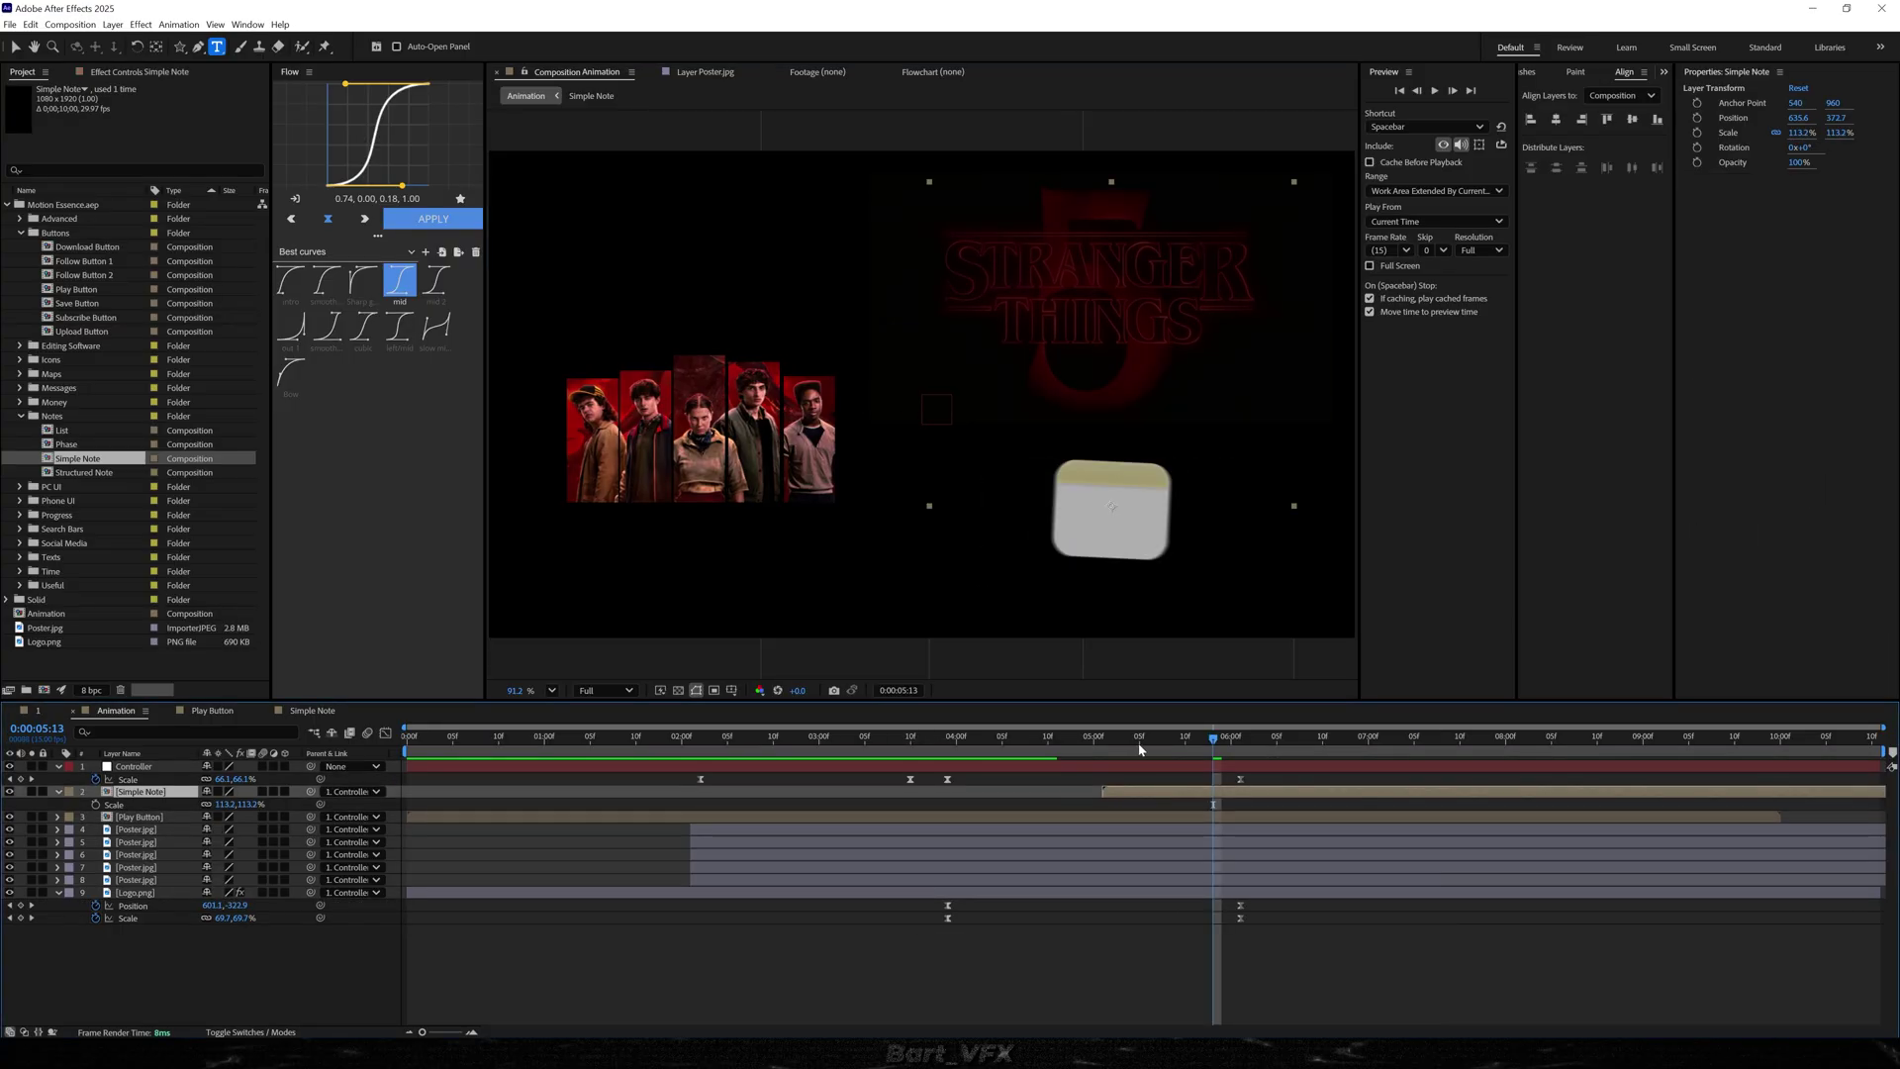
- Preview the note card animation from 0:00:04:03 and again from 0:00:05:08
click(985, 739)
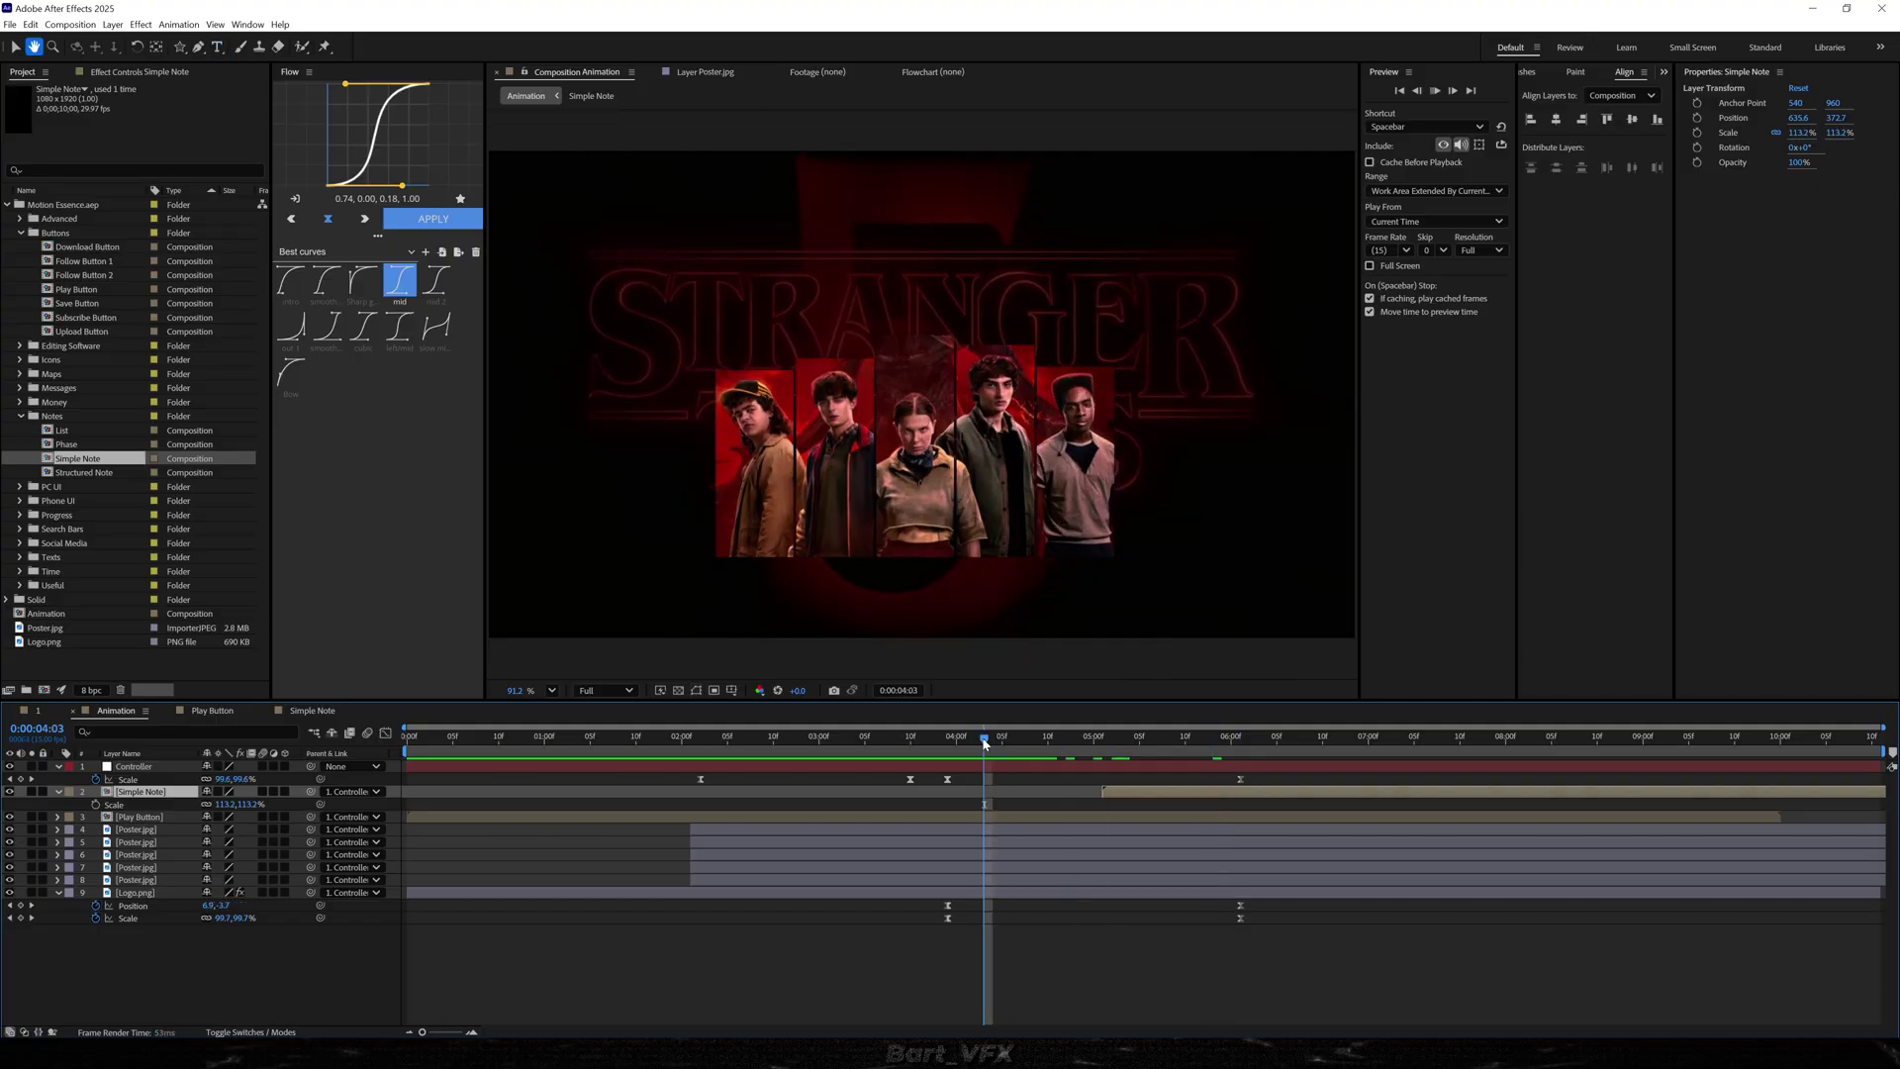
key(space)
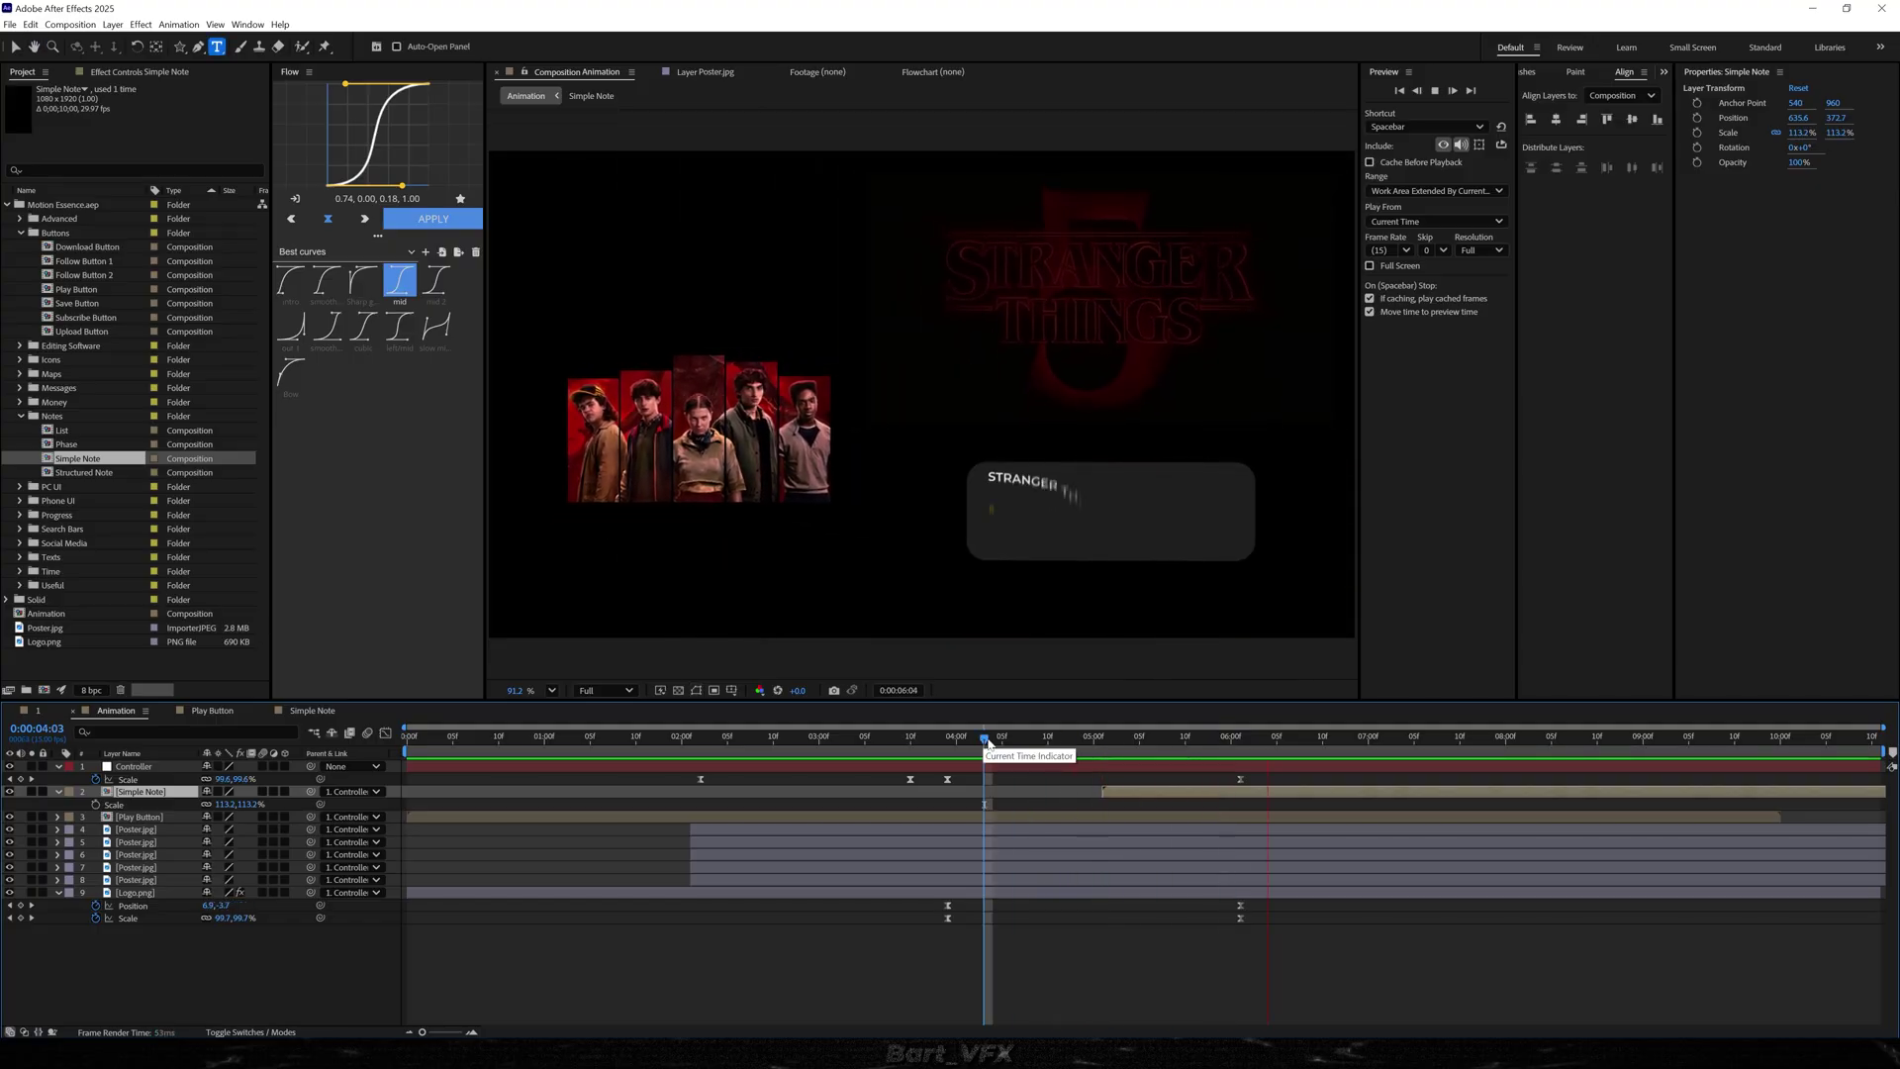
click(1169, 739)
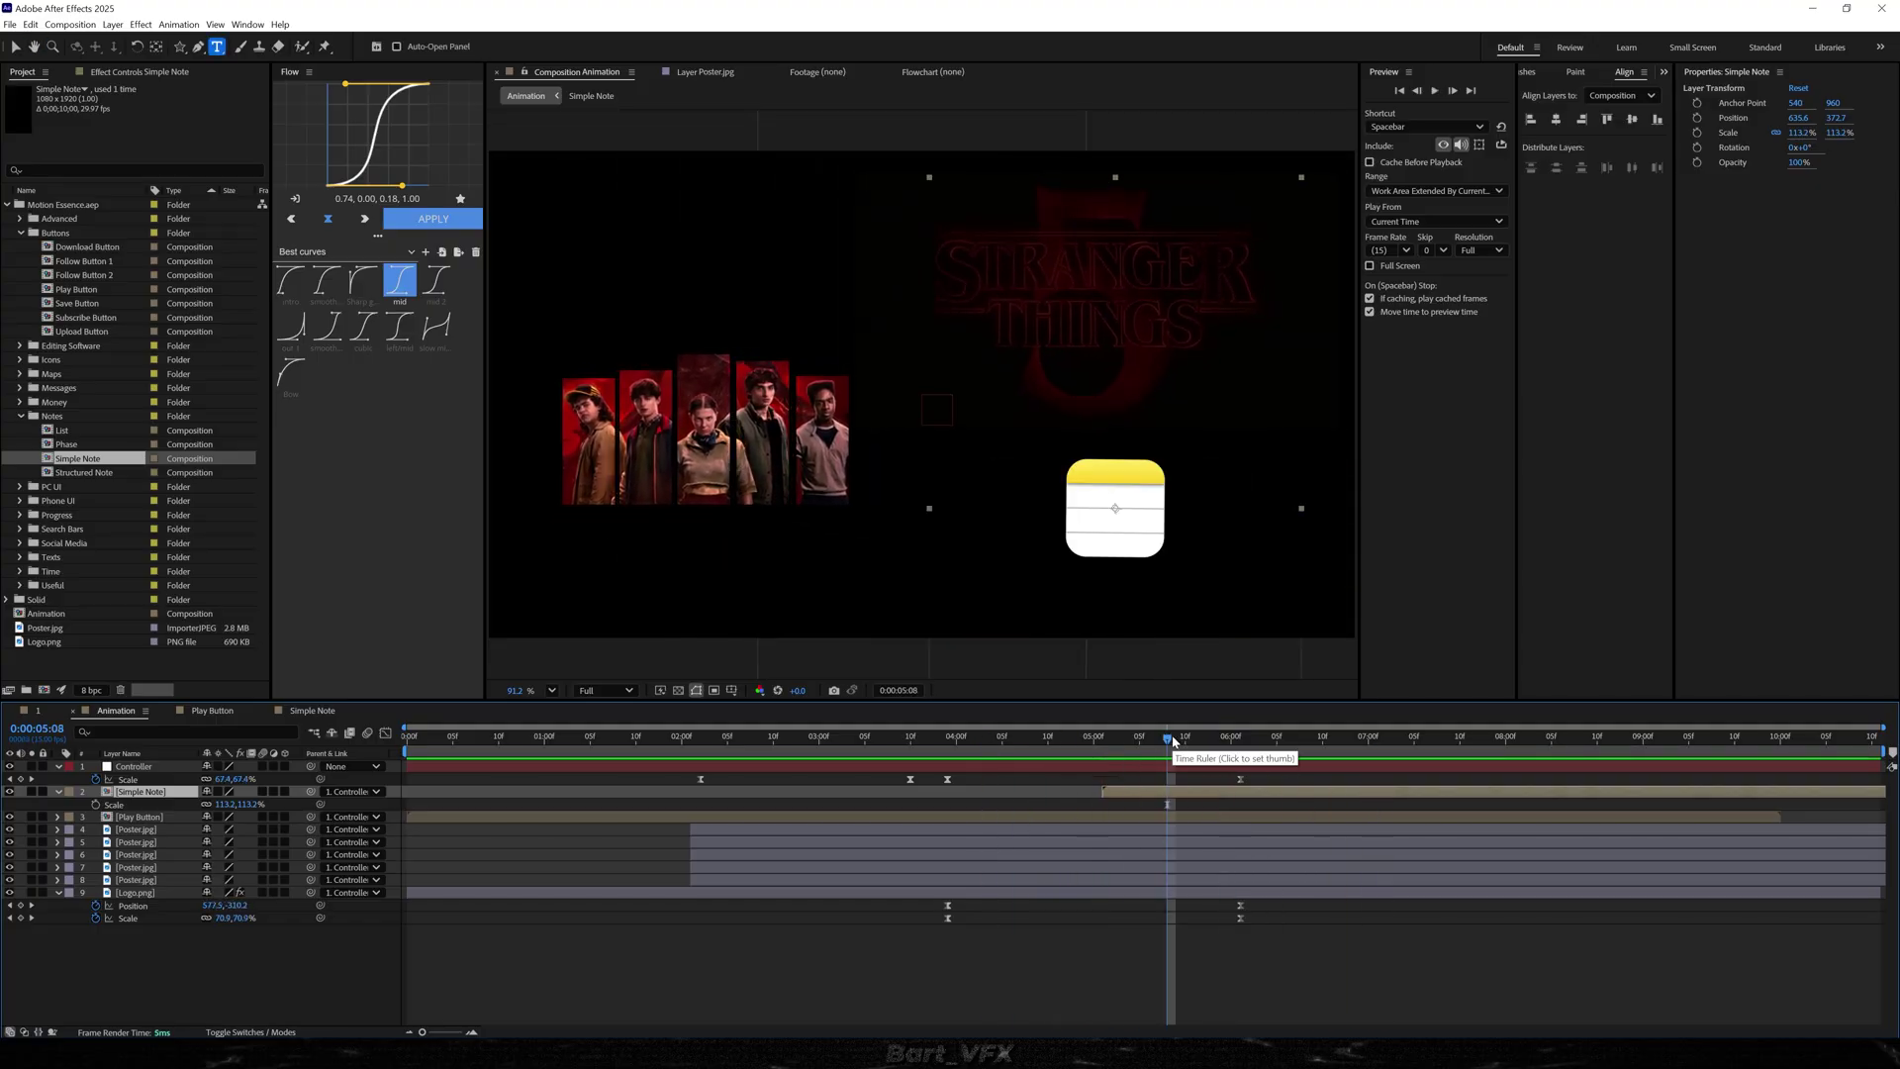
key(space)
key(space)
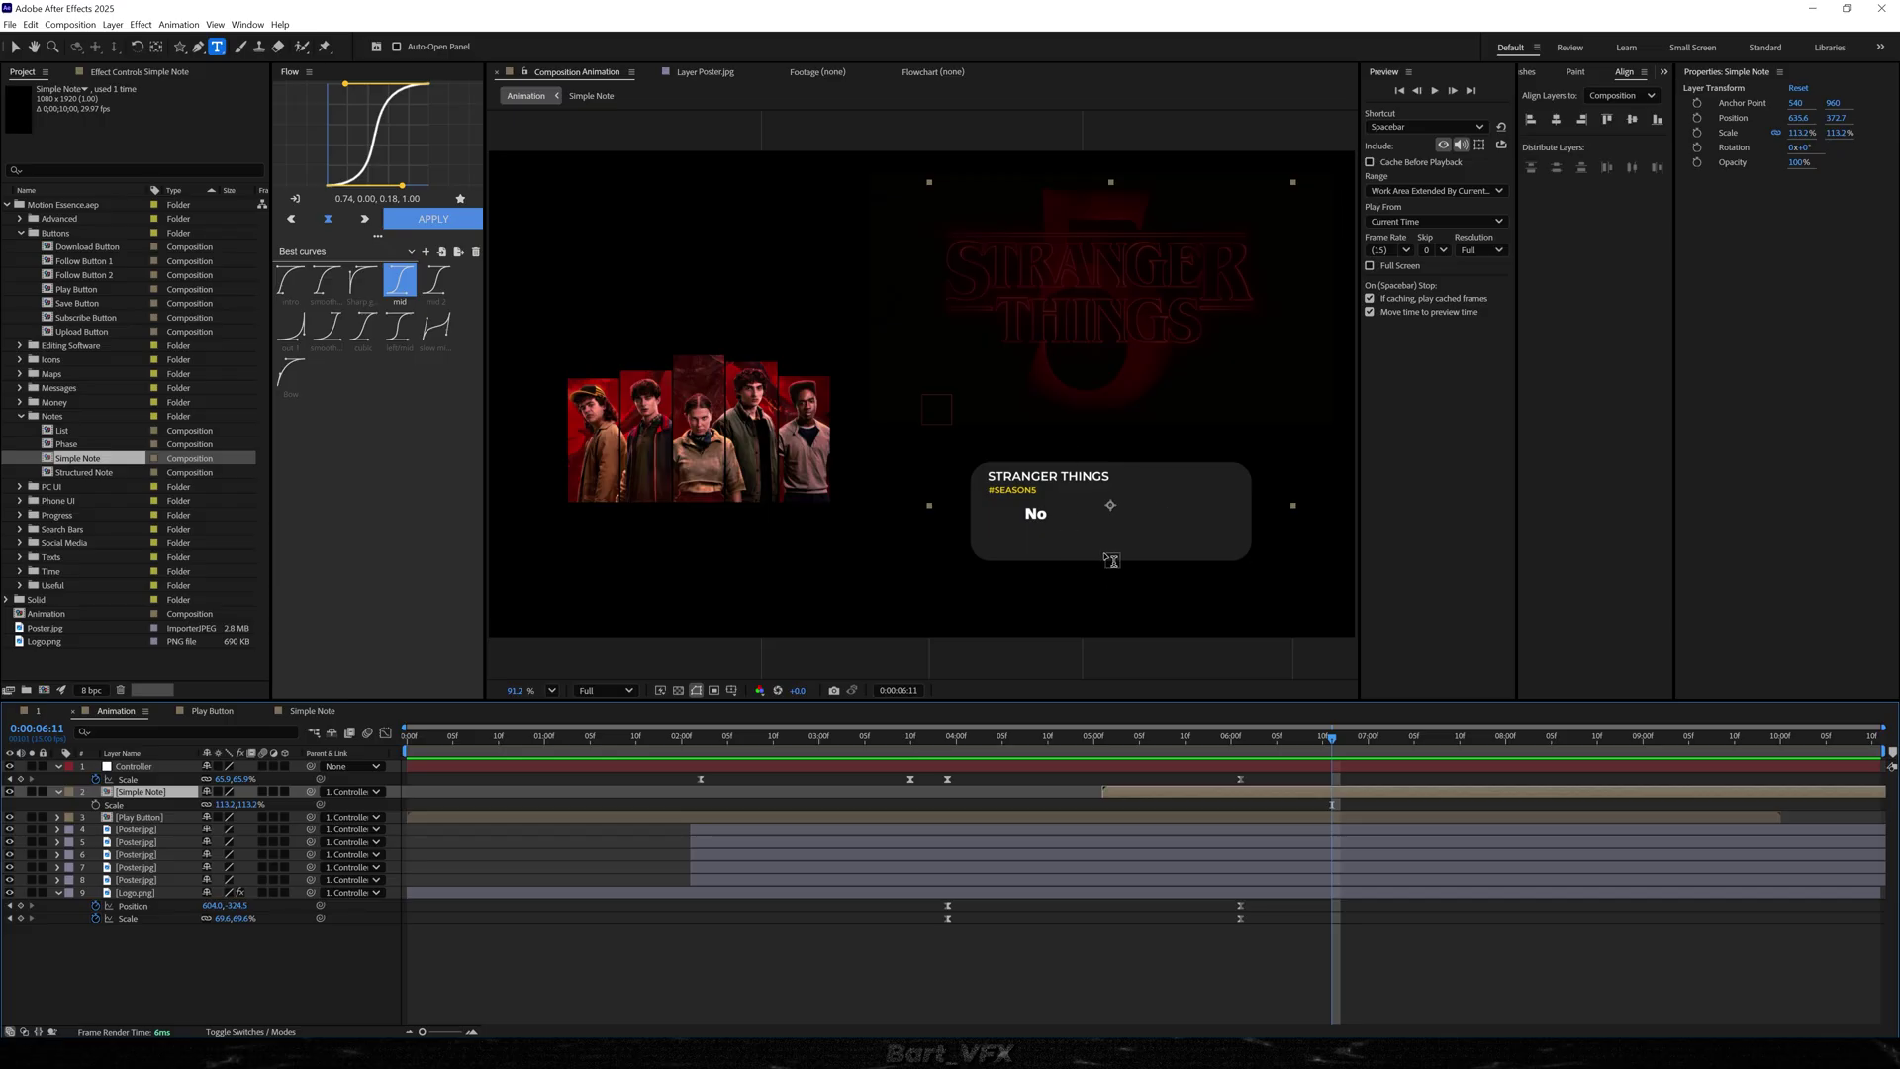
- Add a null object named Controller 2 and parent the existing Controller layer to it
key(v)
click(221, 989)
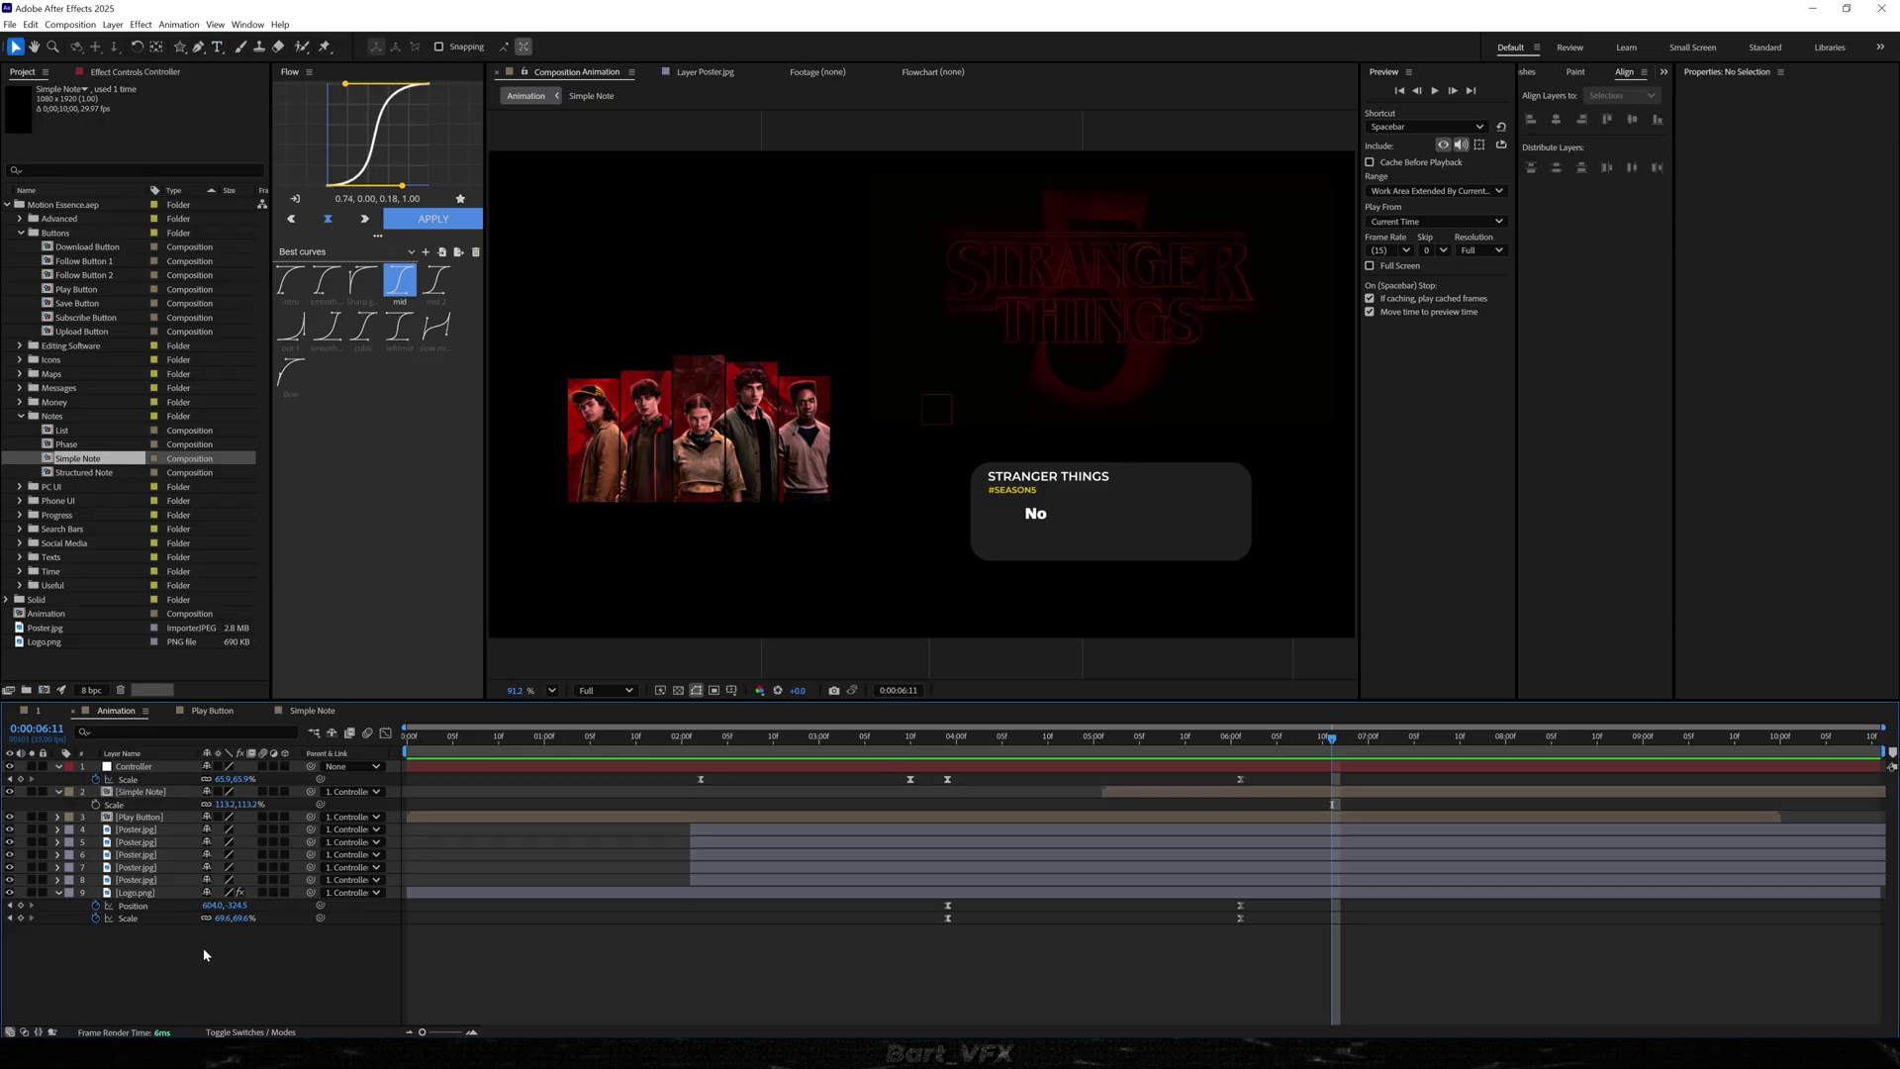
right_click(204, 948)
mouse_move(238, 784)
click(435, 867)
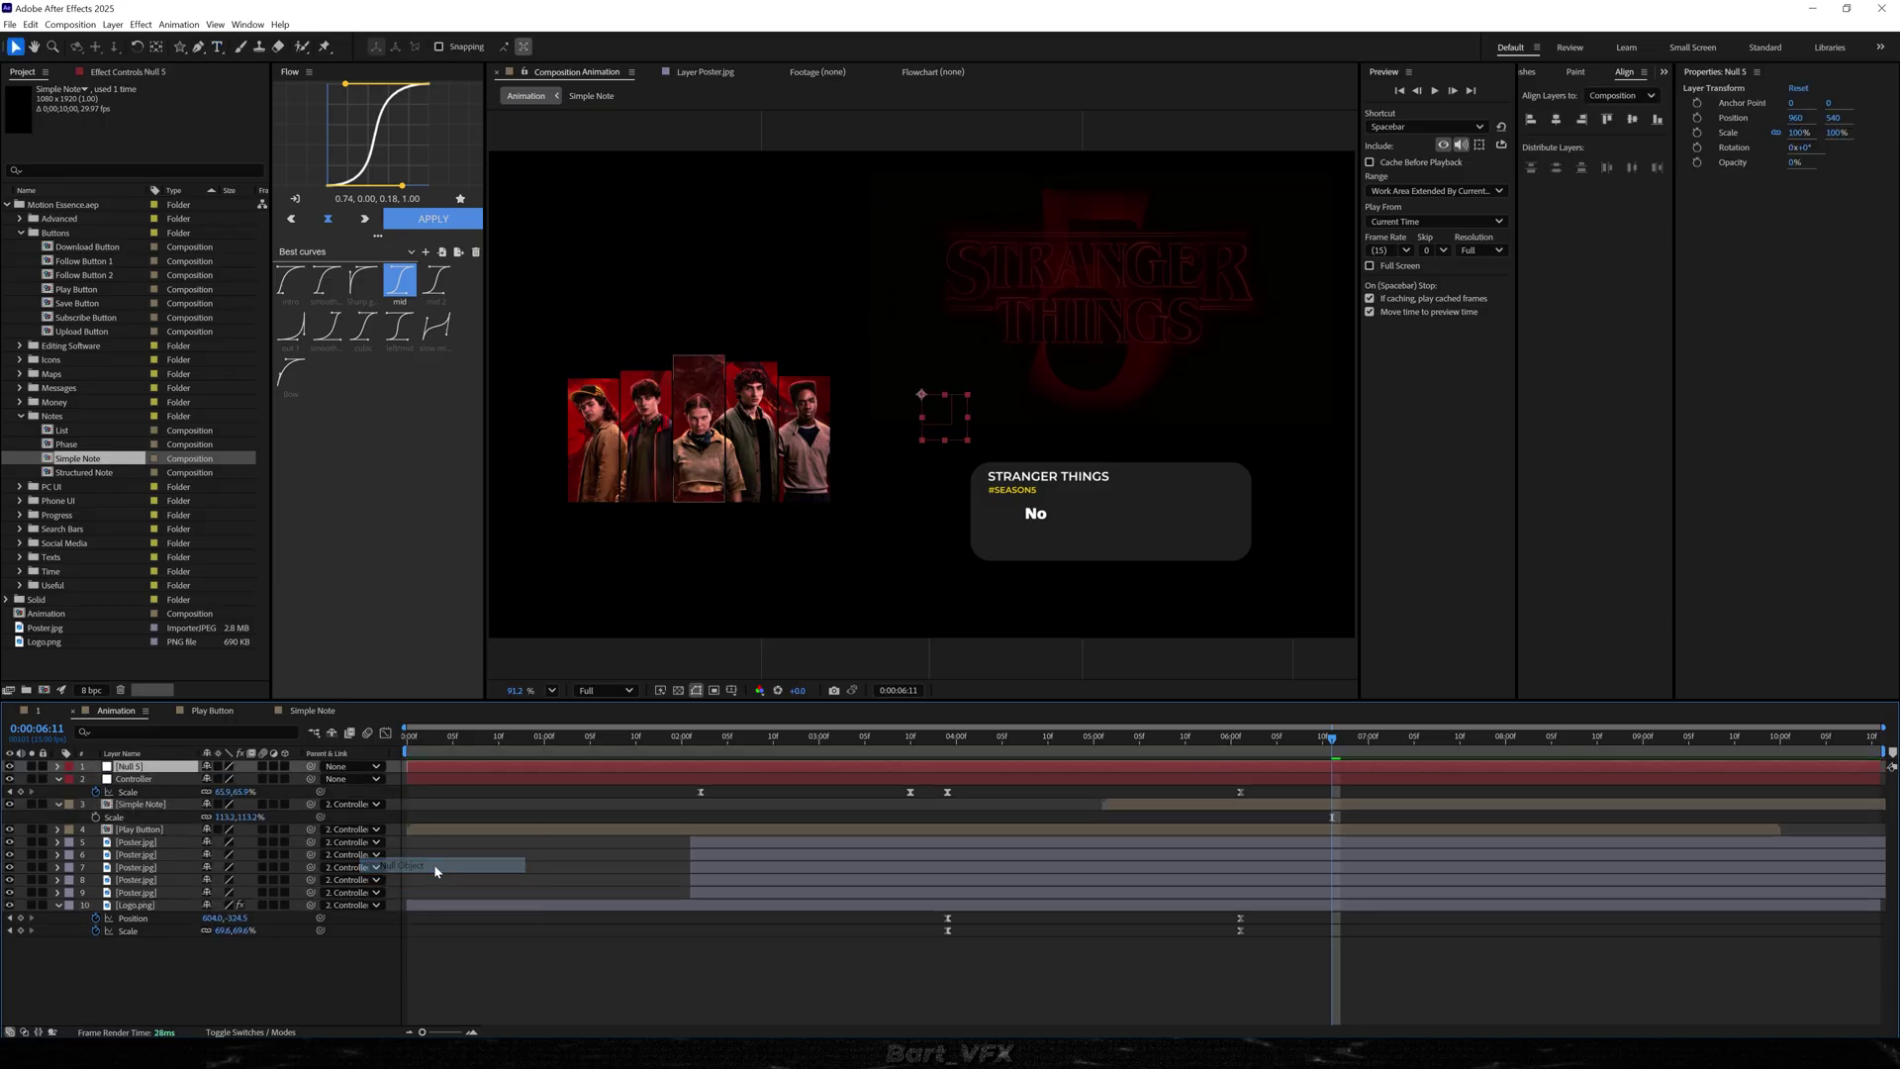
key(Return)
text(Control)
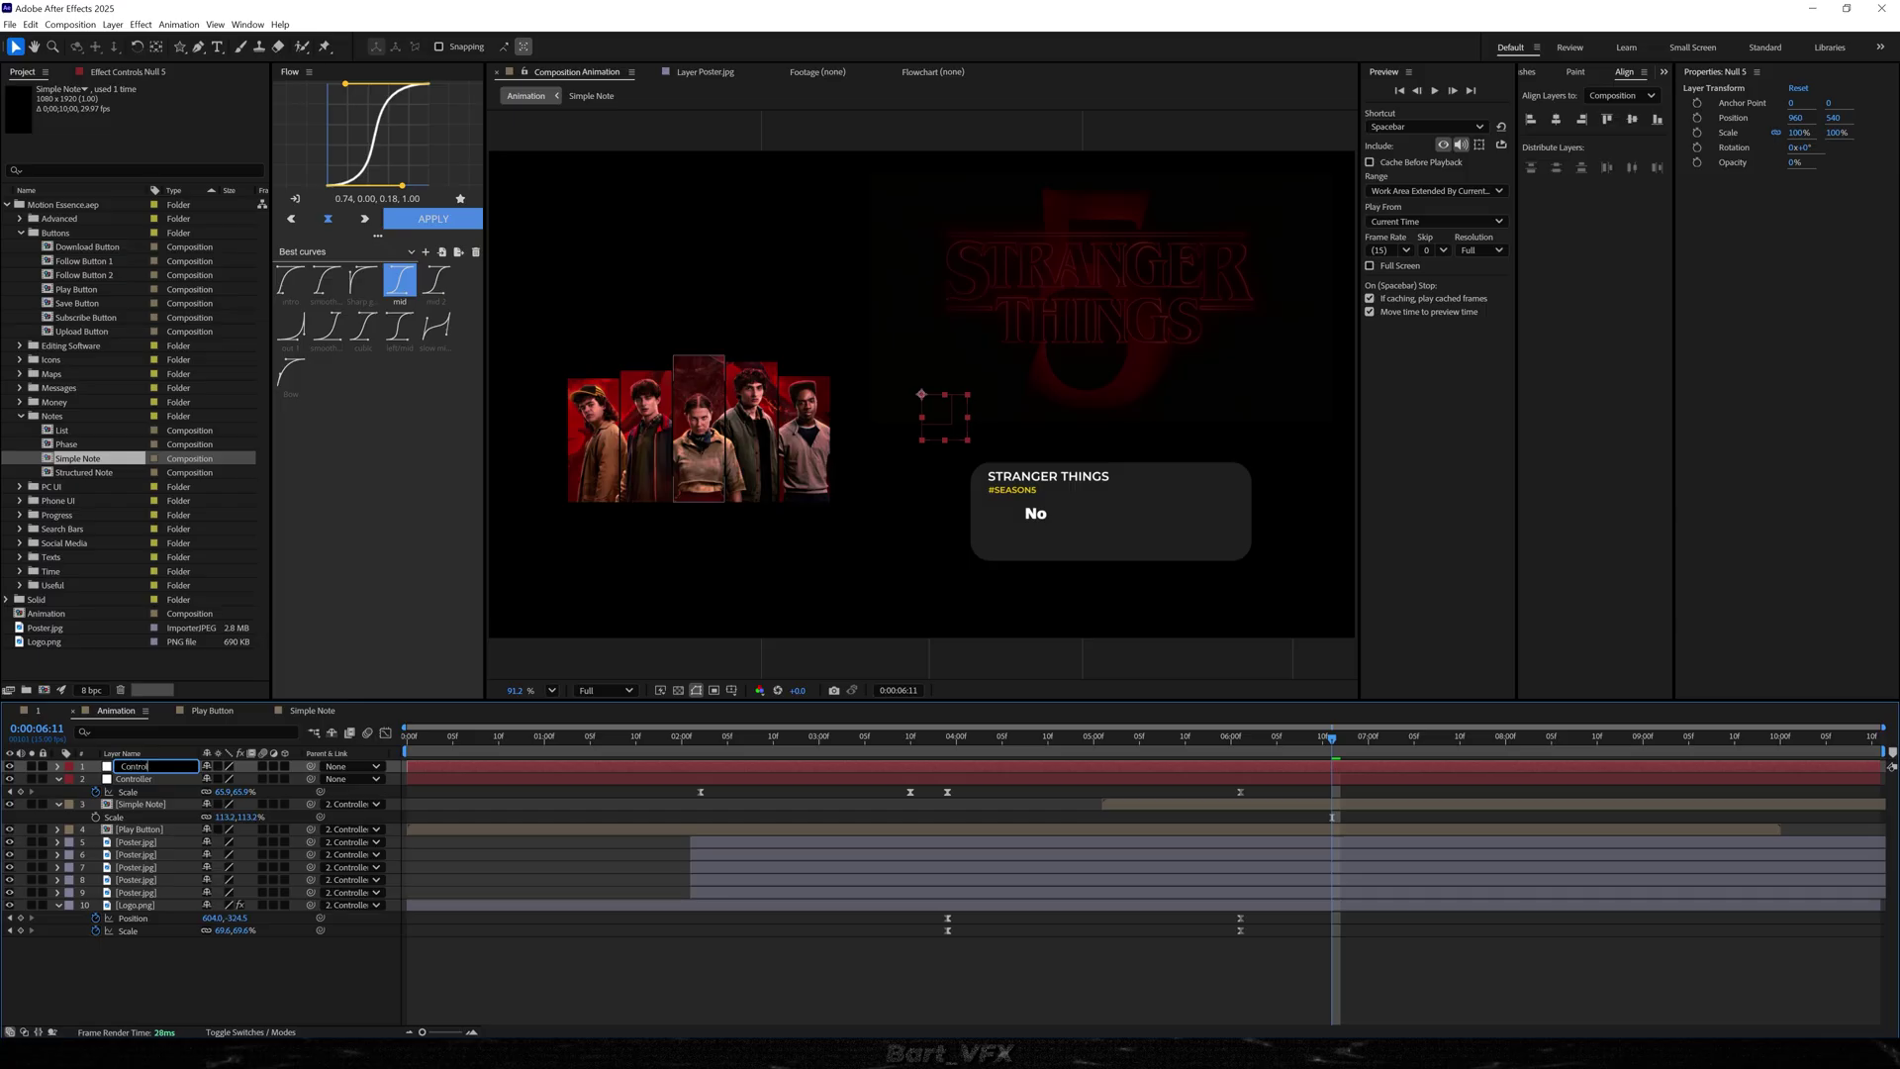
key(Return)
drag(311, 780, 142, 769)
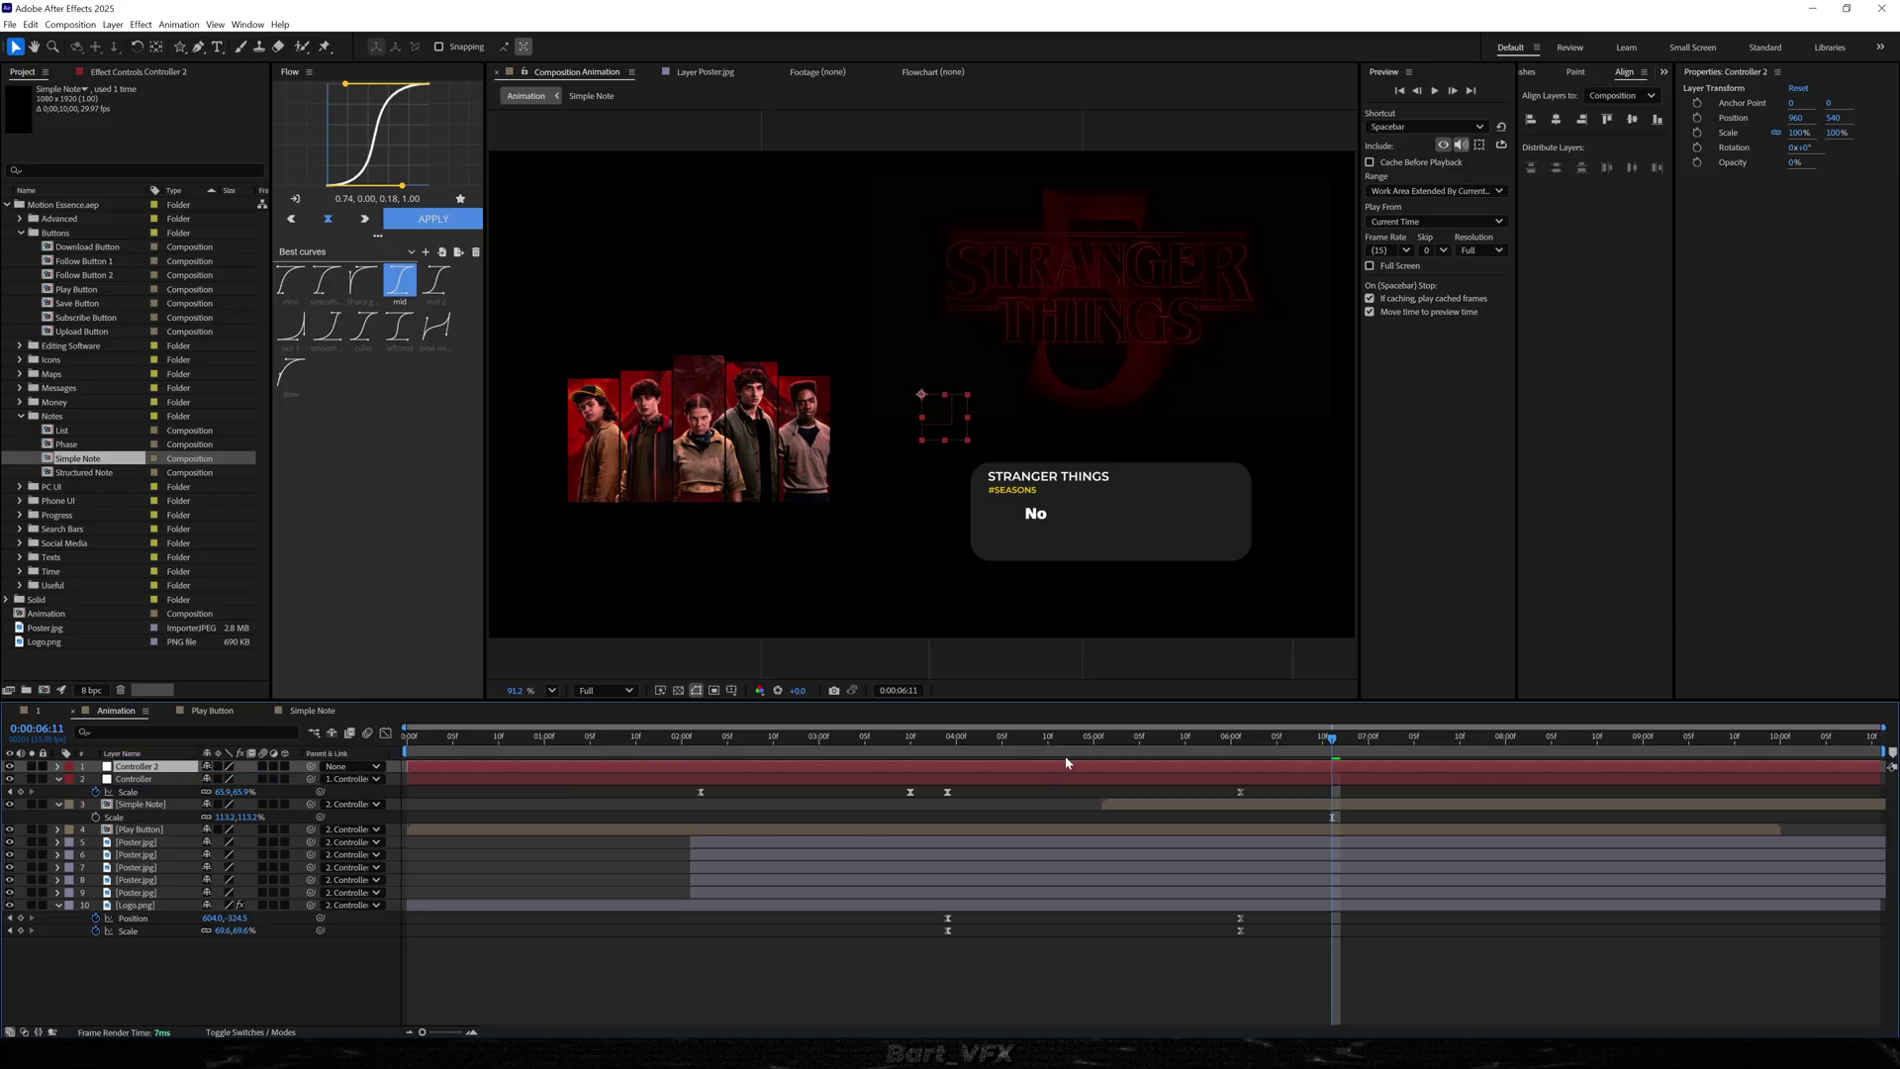
- At 0:00:05:02, set starting Position and Scale keyframes on Controller 2
click(1112, 738)
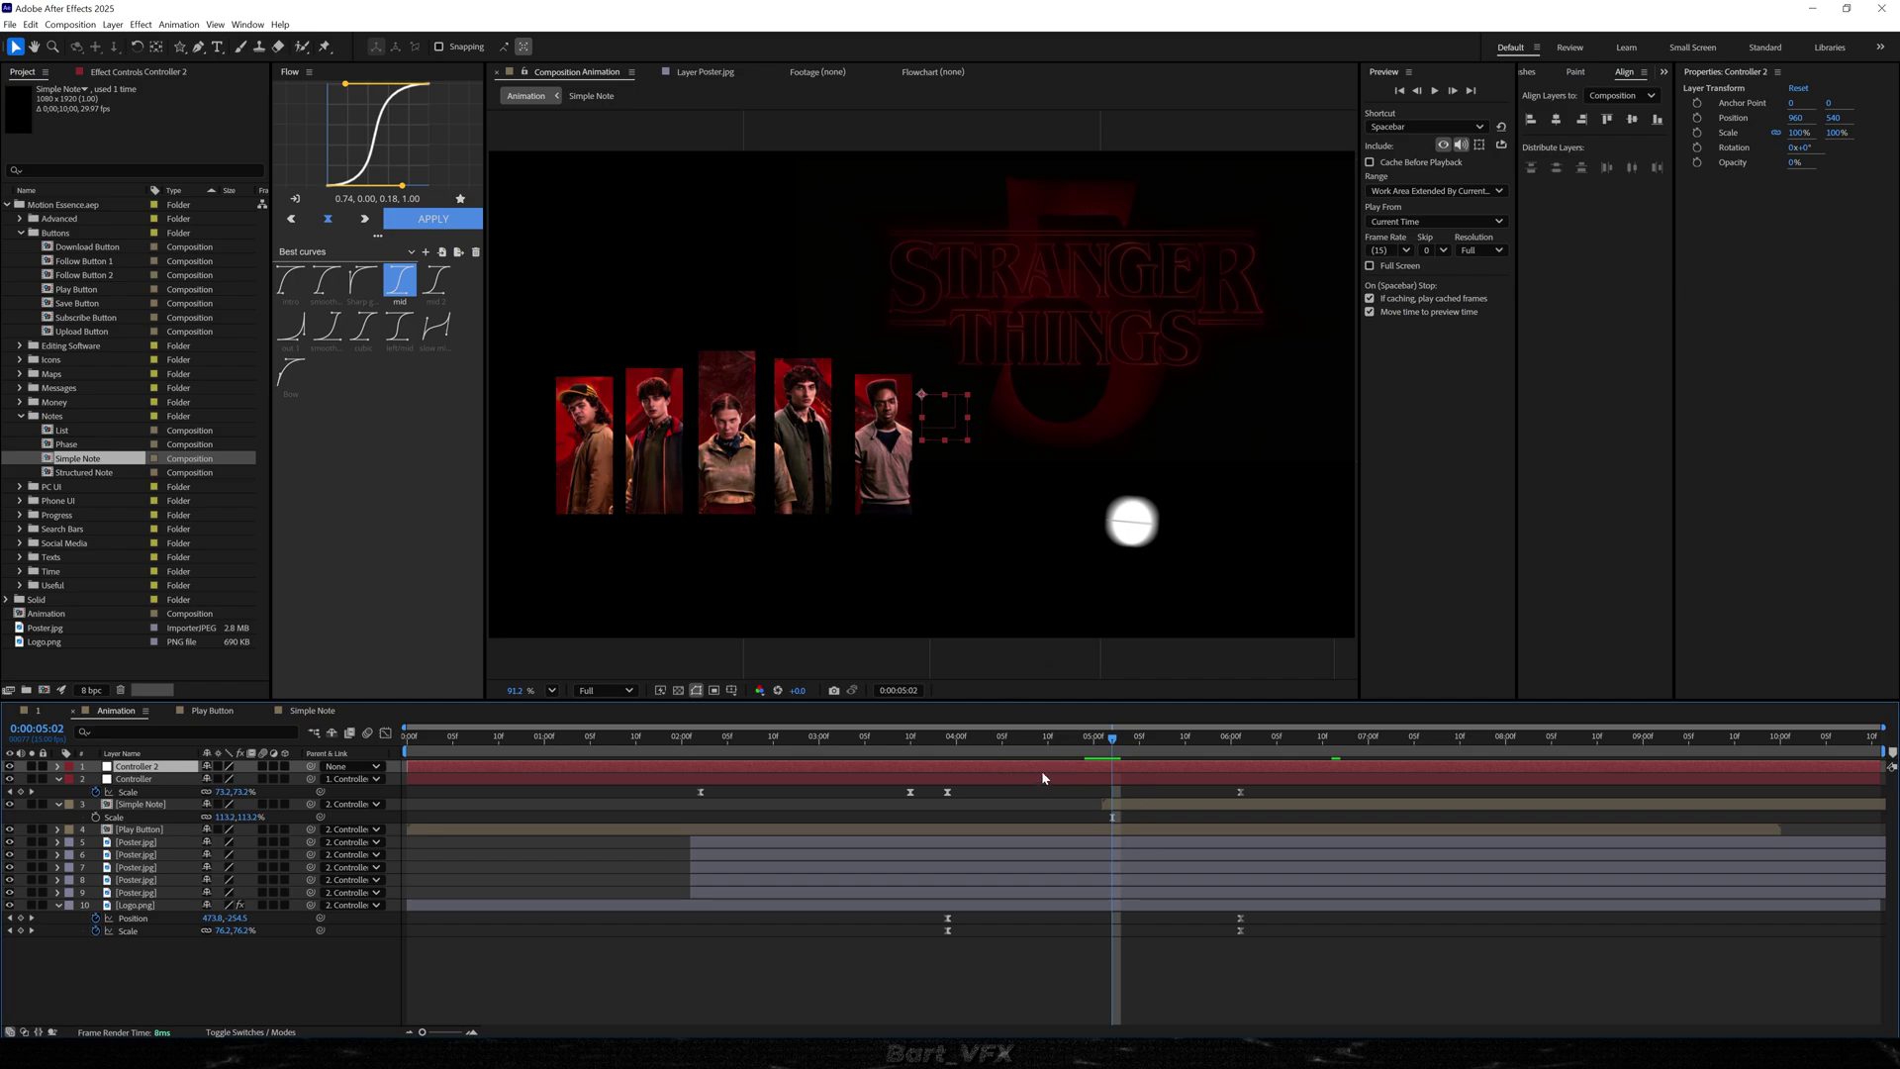
drag(1270, 788, 940, 811)
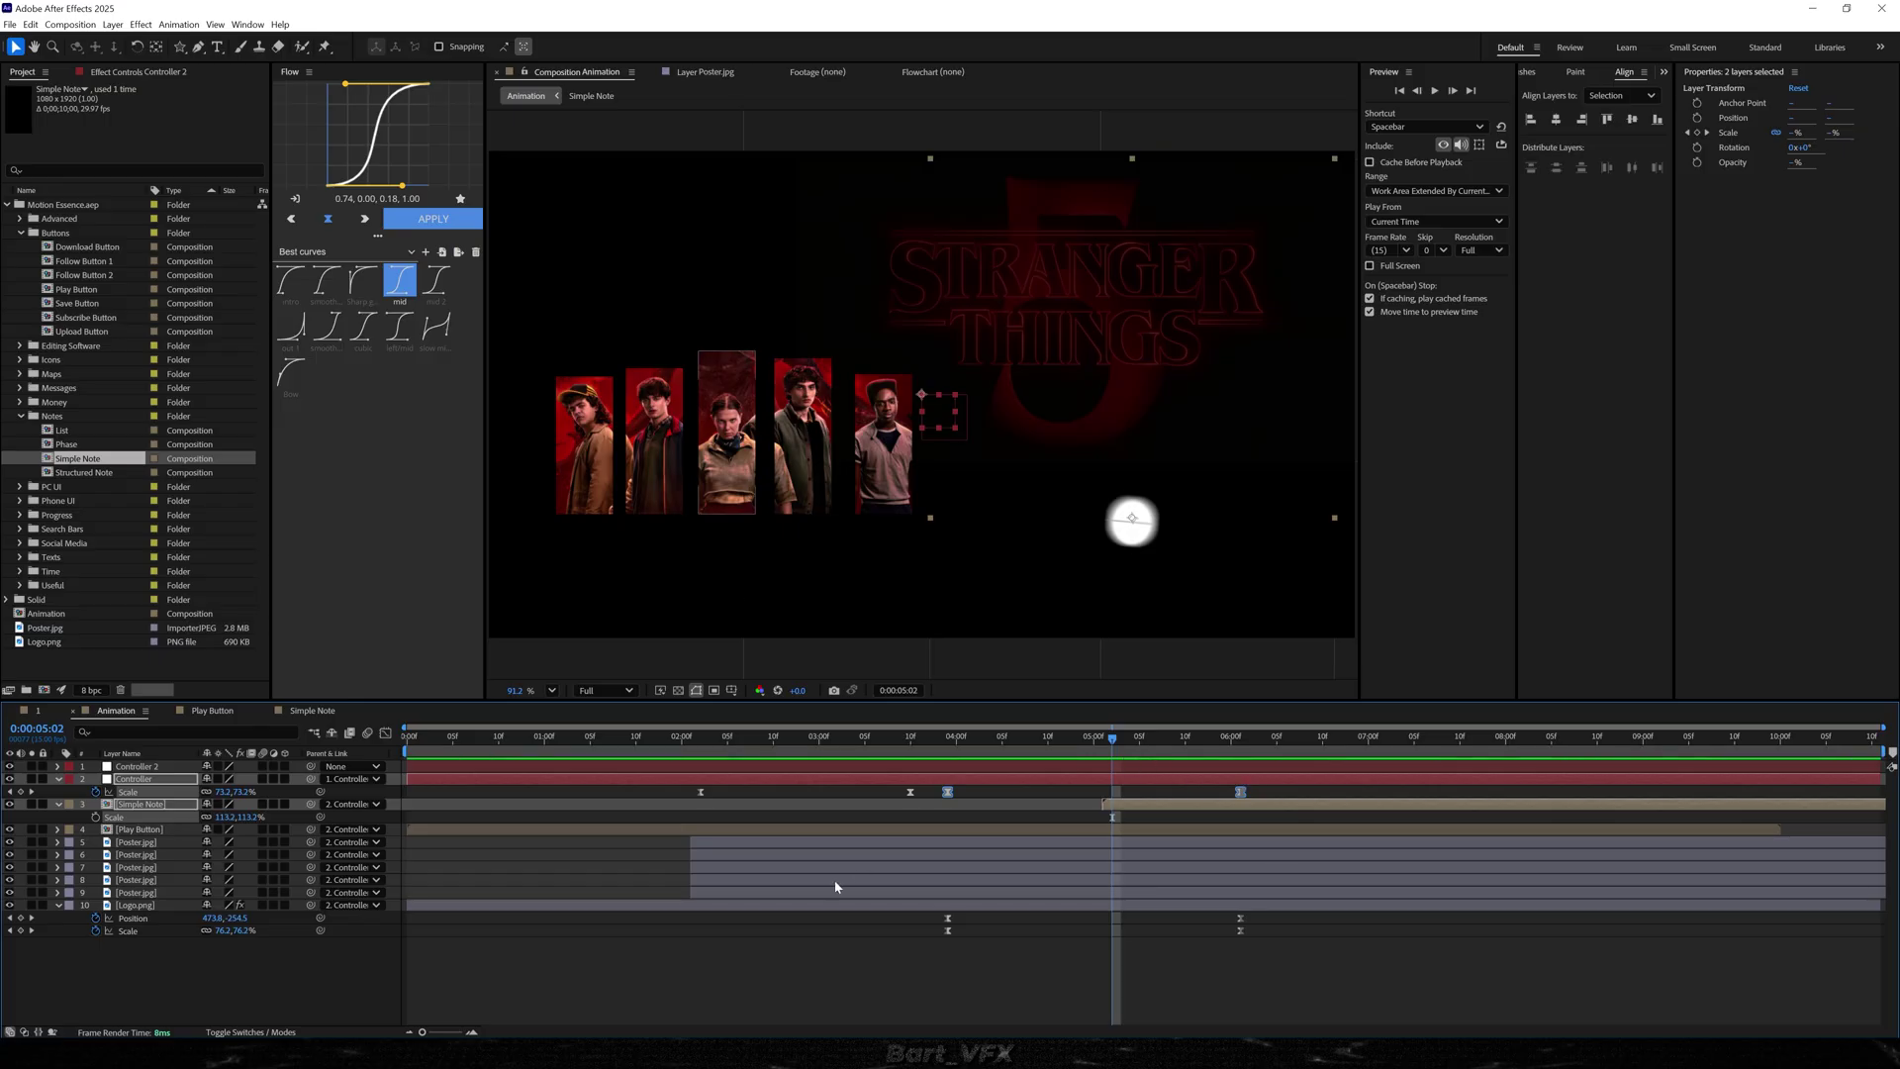
click(1101, 765)
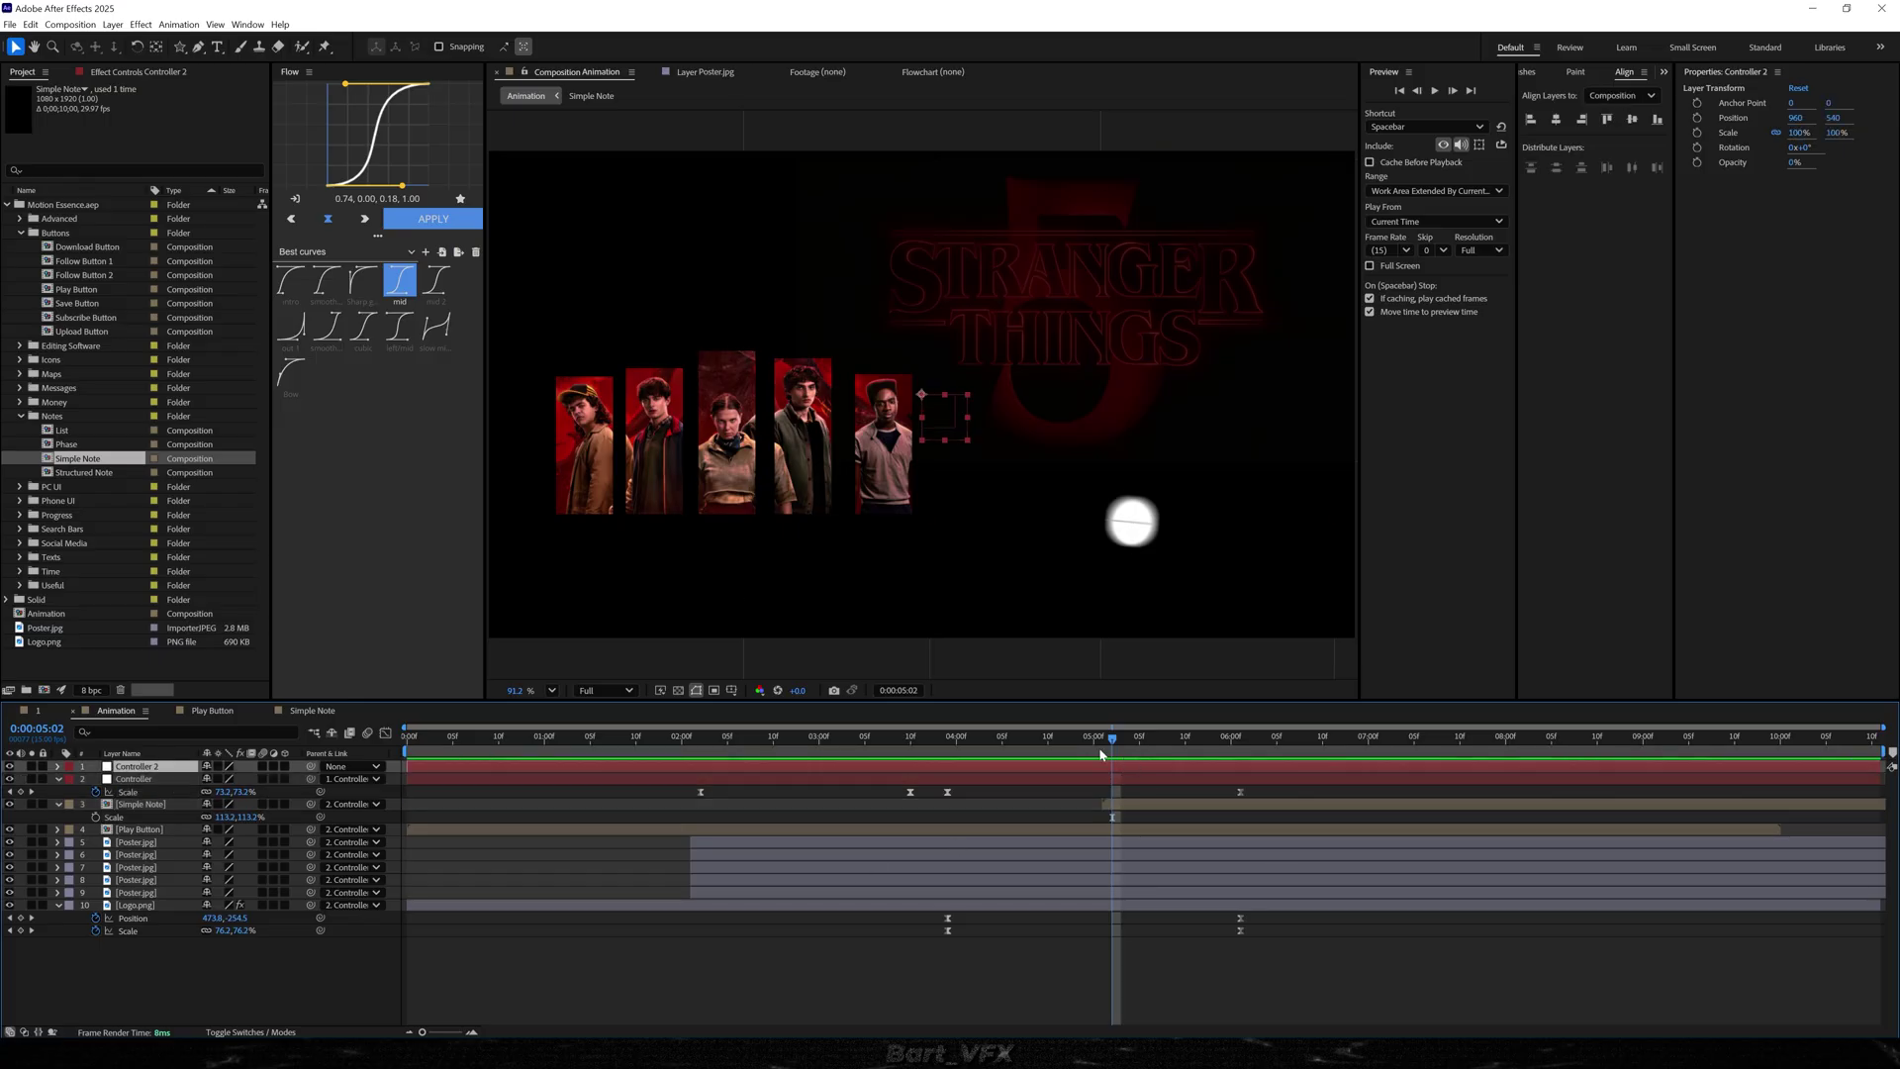
key(alt+shift+p)
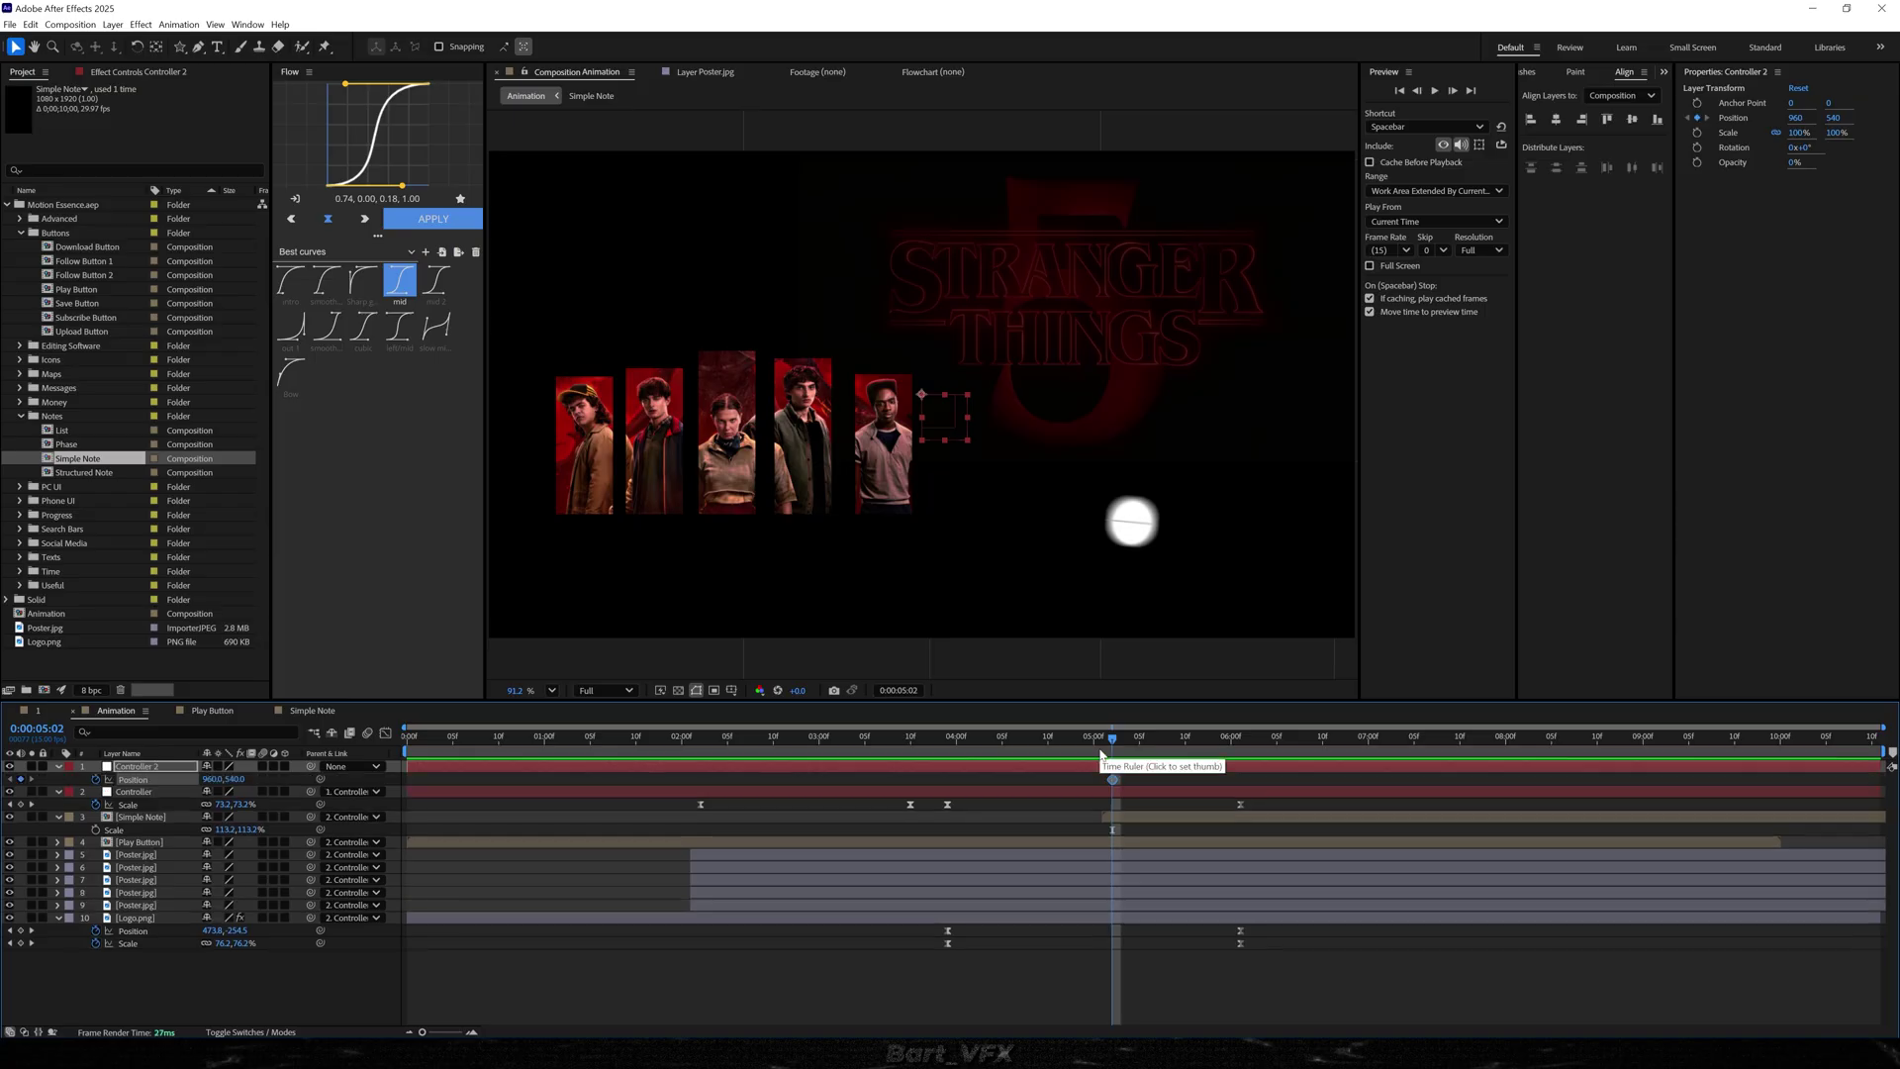
key(alt+shift+s)
- At 0:00:08:00, scale Controller 2 to 139.2% and set its position to 400, 192 so the note card fills the middle of the frame
drag(1122, 749, 1506, 742)
drag(219, 792, 597, 782)
drag(237, 779, 80, 789)
drag(208, 780, 74, 782)
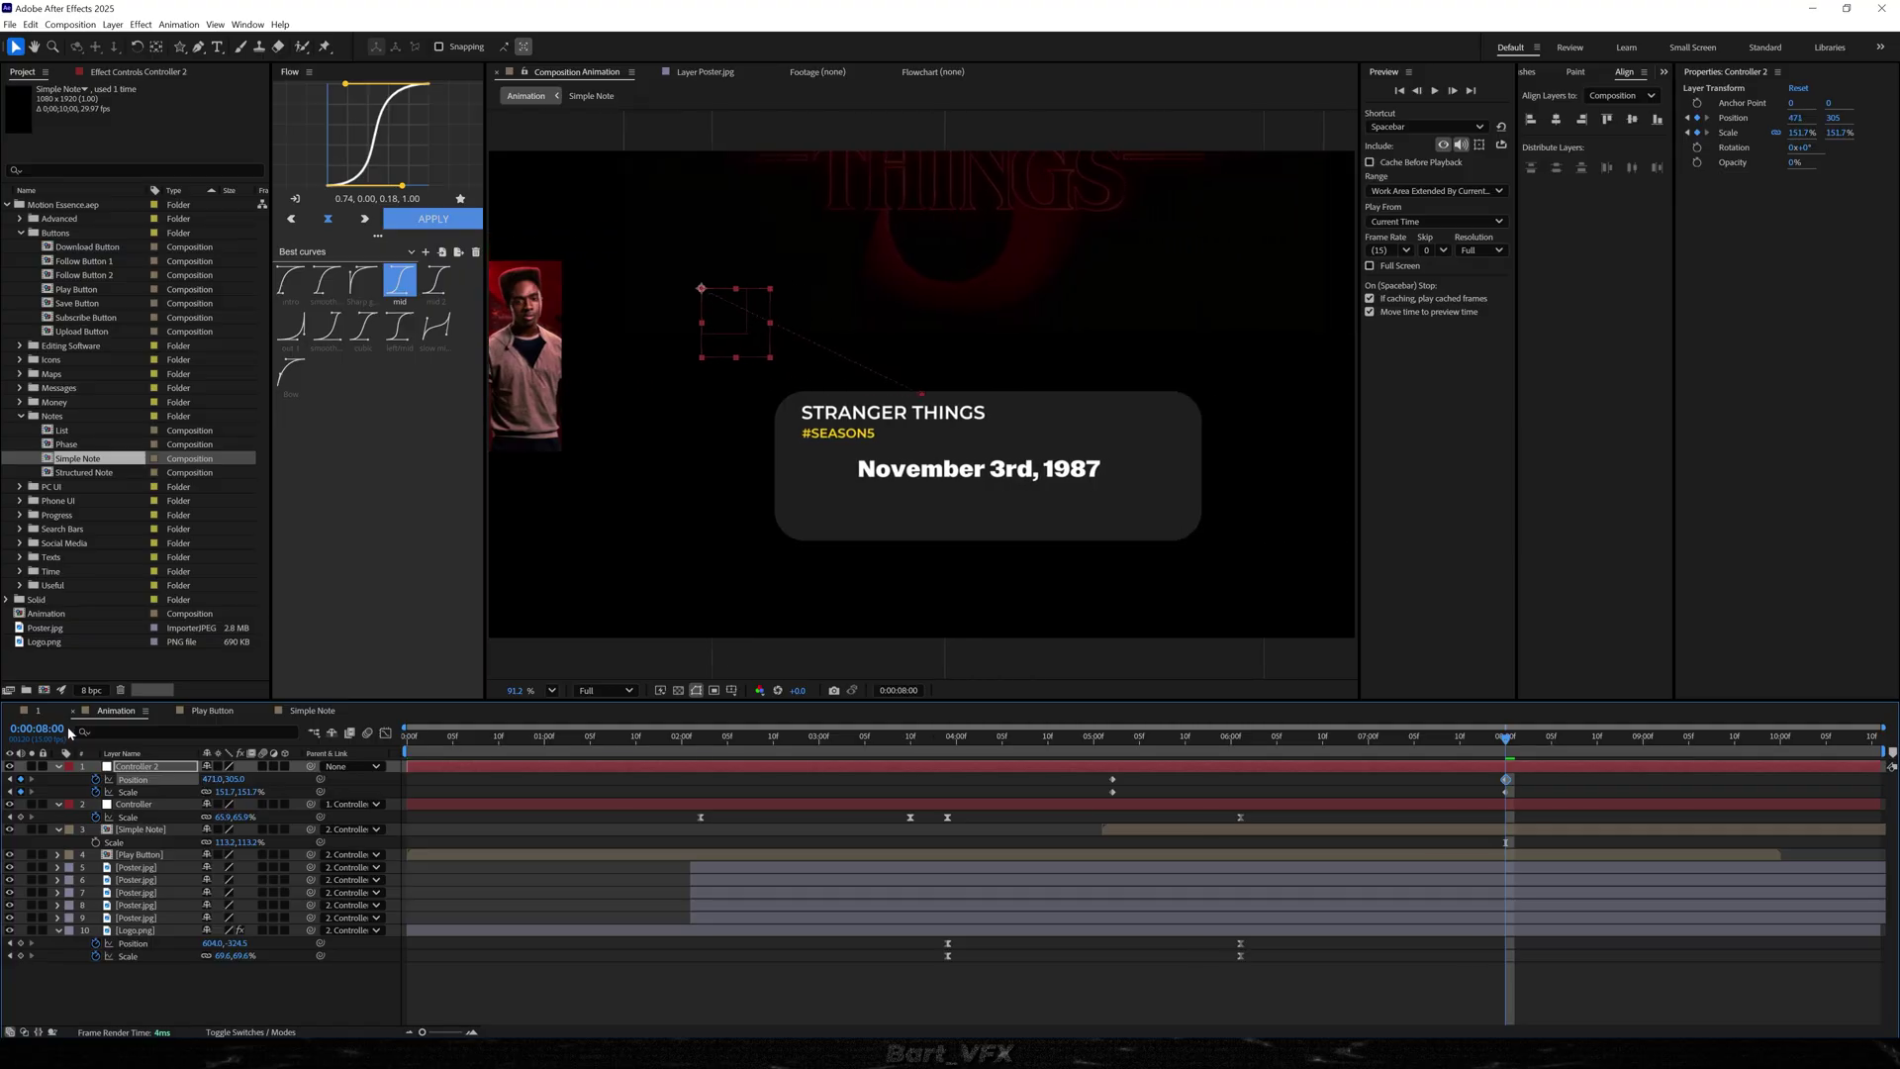
drag(238, 780, 139, 792)
drag(211, 780, 261, 779)
drag(211, 779, 191, 779)
- Apply the saved "mid" ease curve (0.74, 0.00, 0.18, 1.00) to Controller 2's Position and Scale keyframes
drag(1552, 777, 1018, 794)
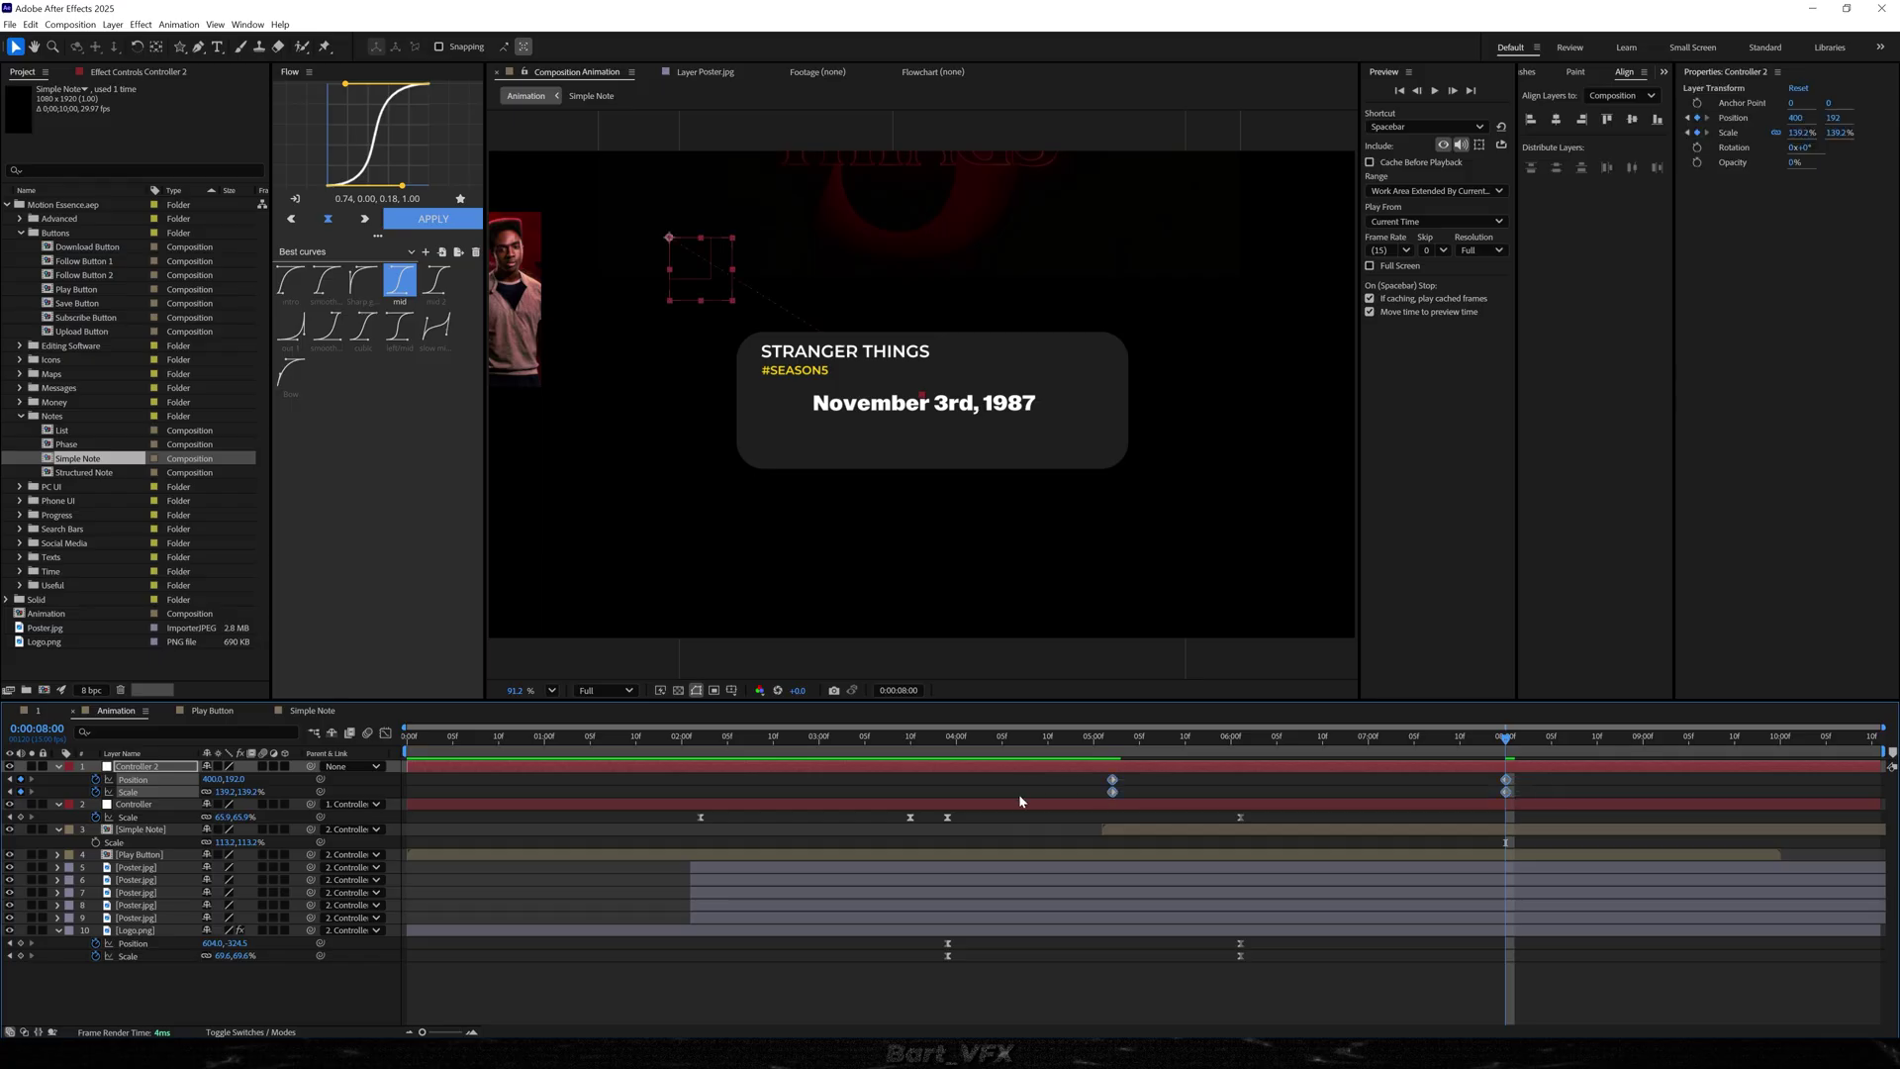
click(386, 733)
drag(1591, 890, 1093, 973)
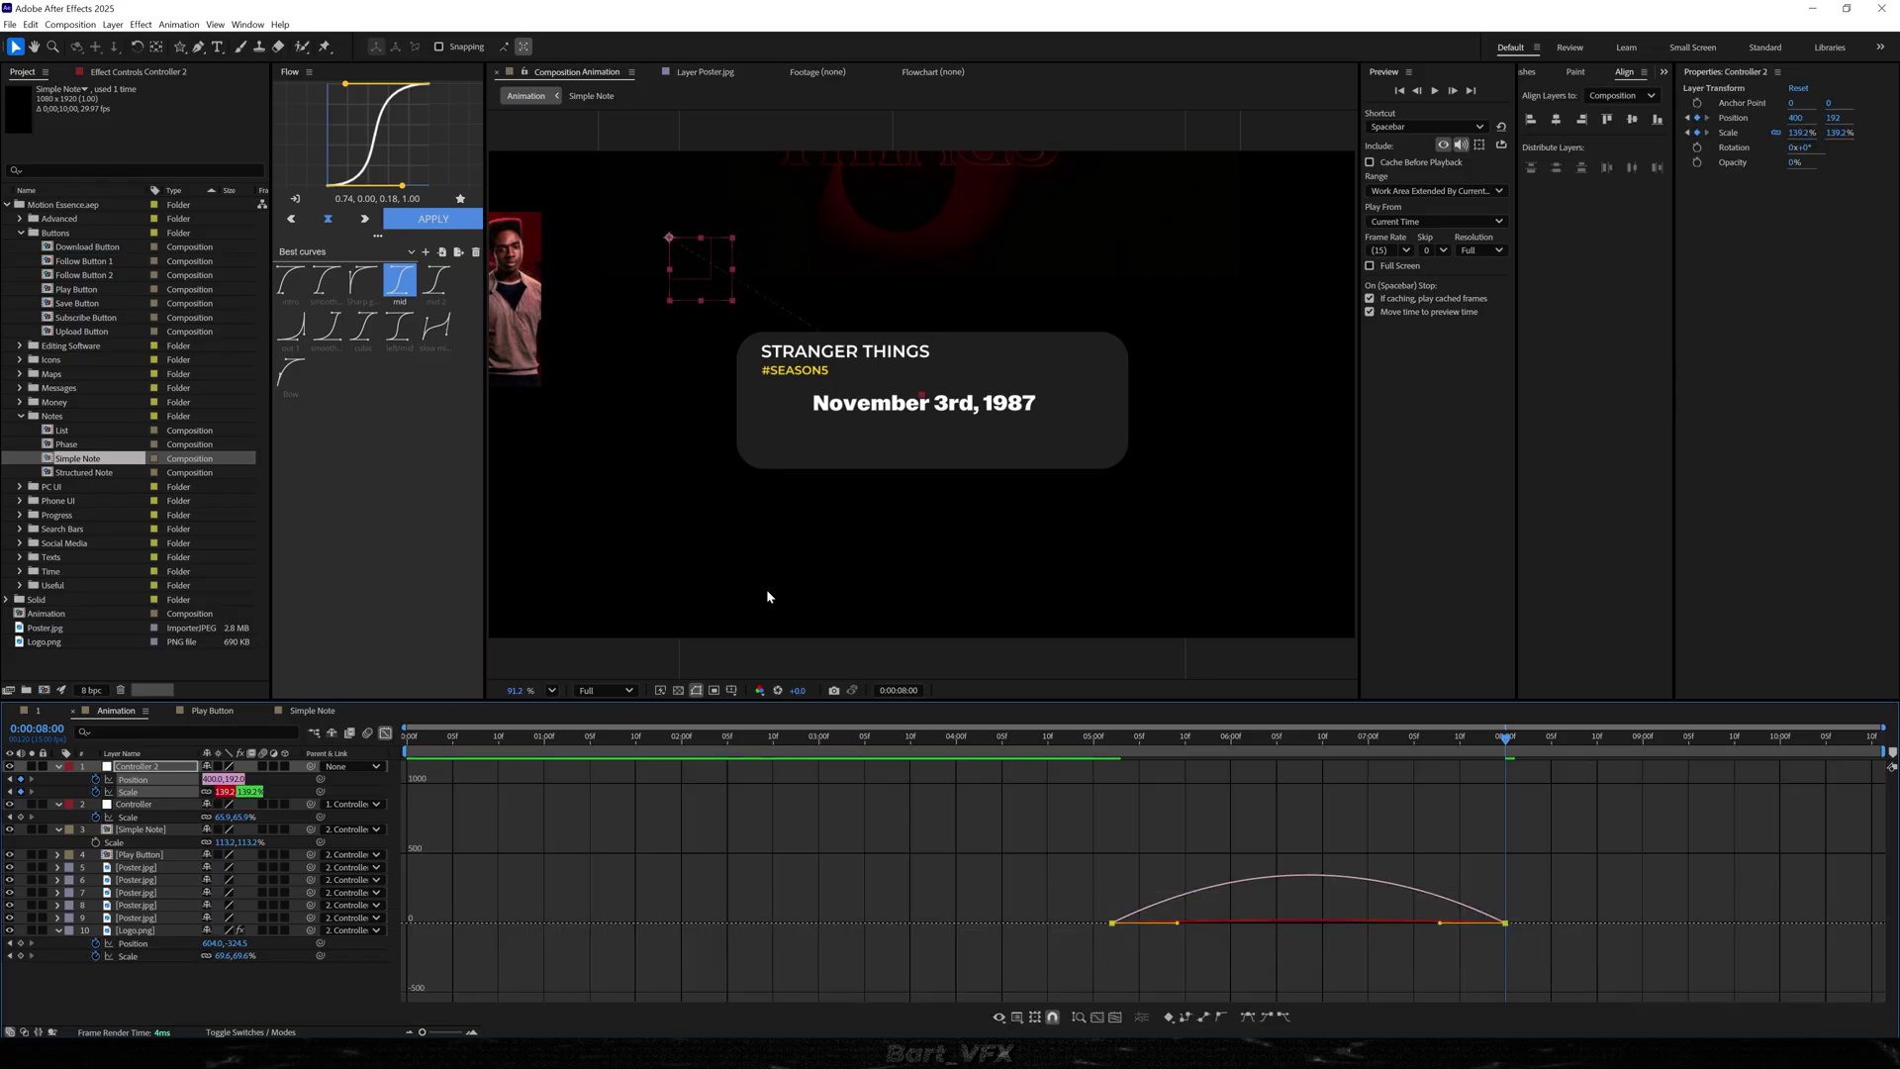
click(401, 281)
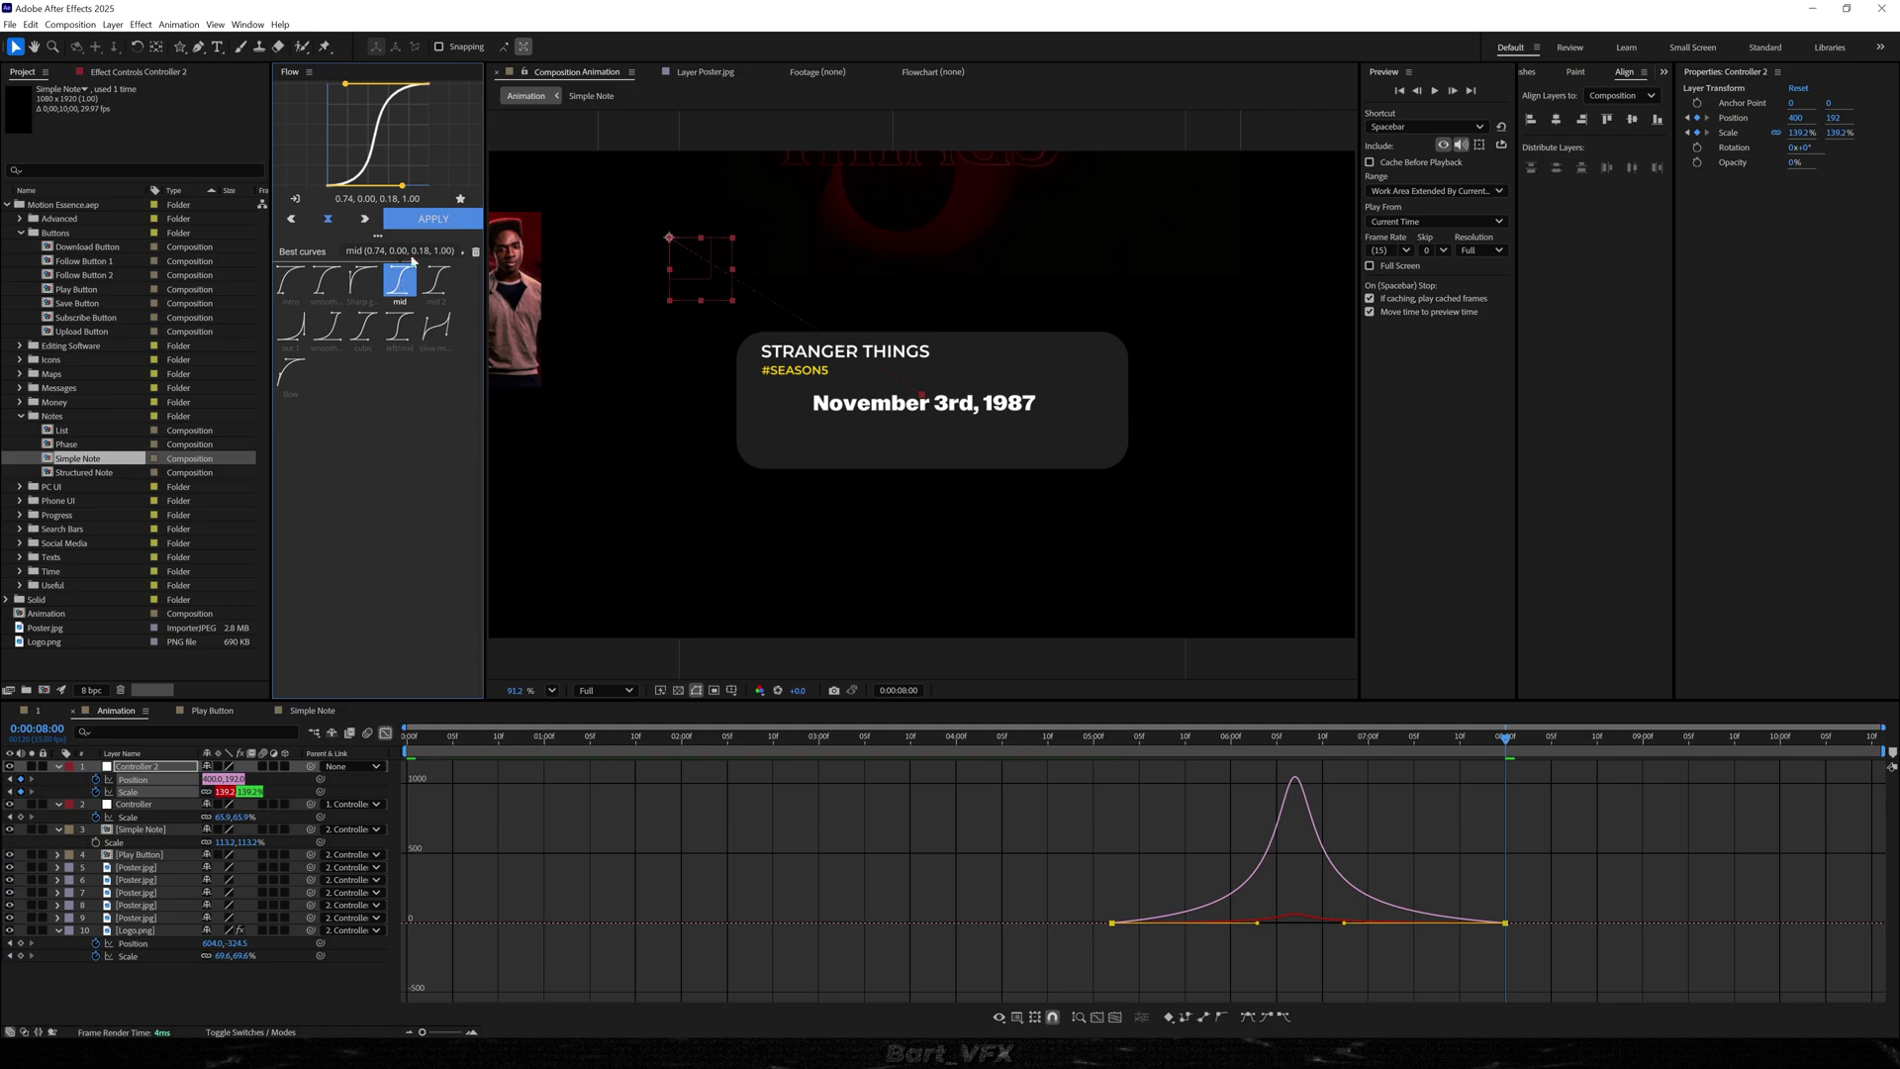
key(shift+F3)
- Retime Controller 2's keyframes to run from about 5 seconds to just under 9 seconds, and preview the camera-like move
drag(1511, 788, 1567, 790)
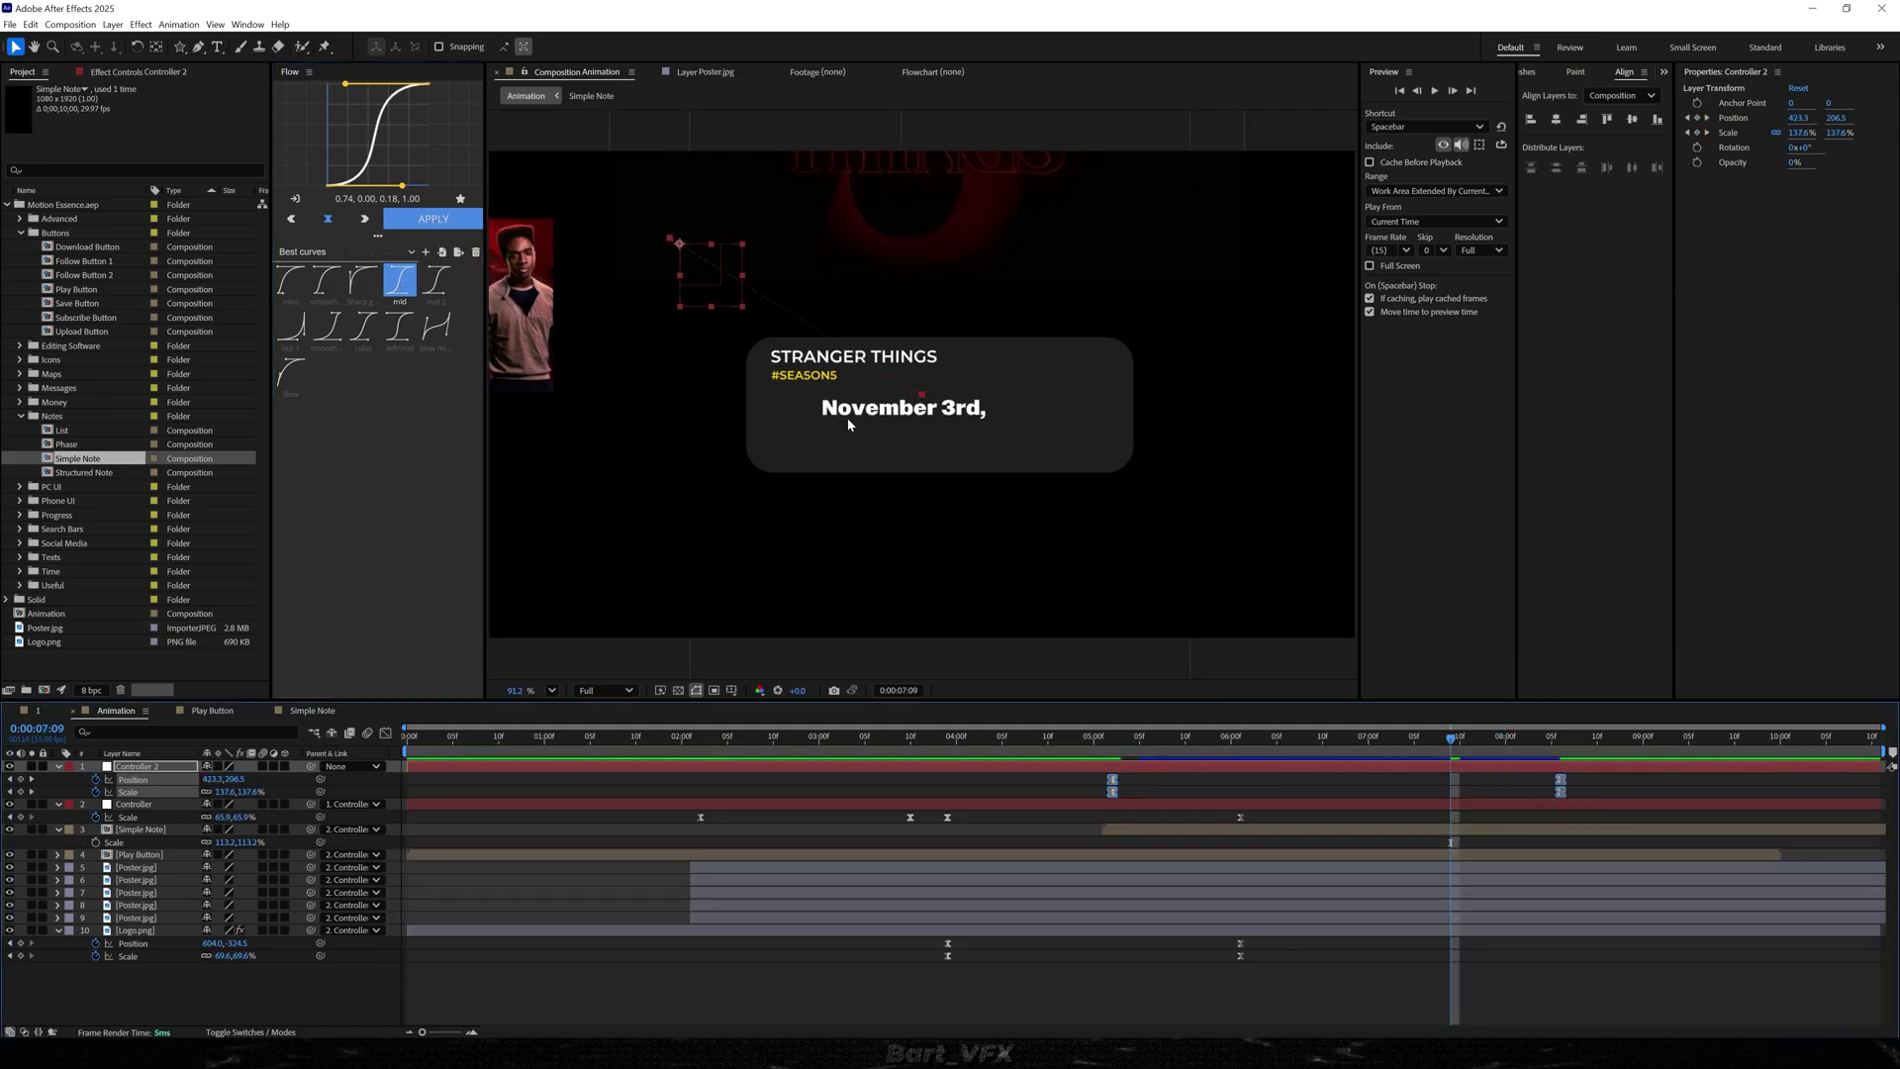
drag(1114, 787, 1177, 786)
click(1122, 737)
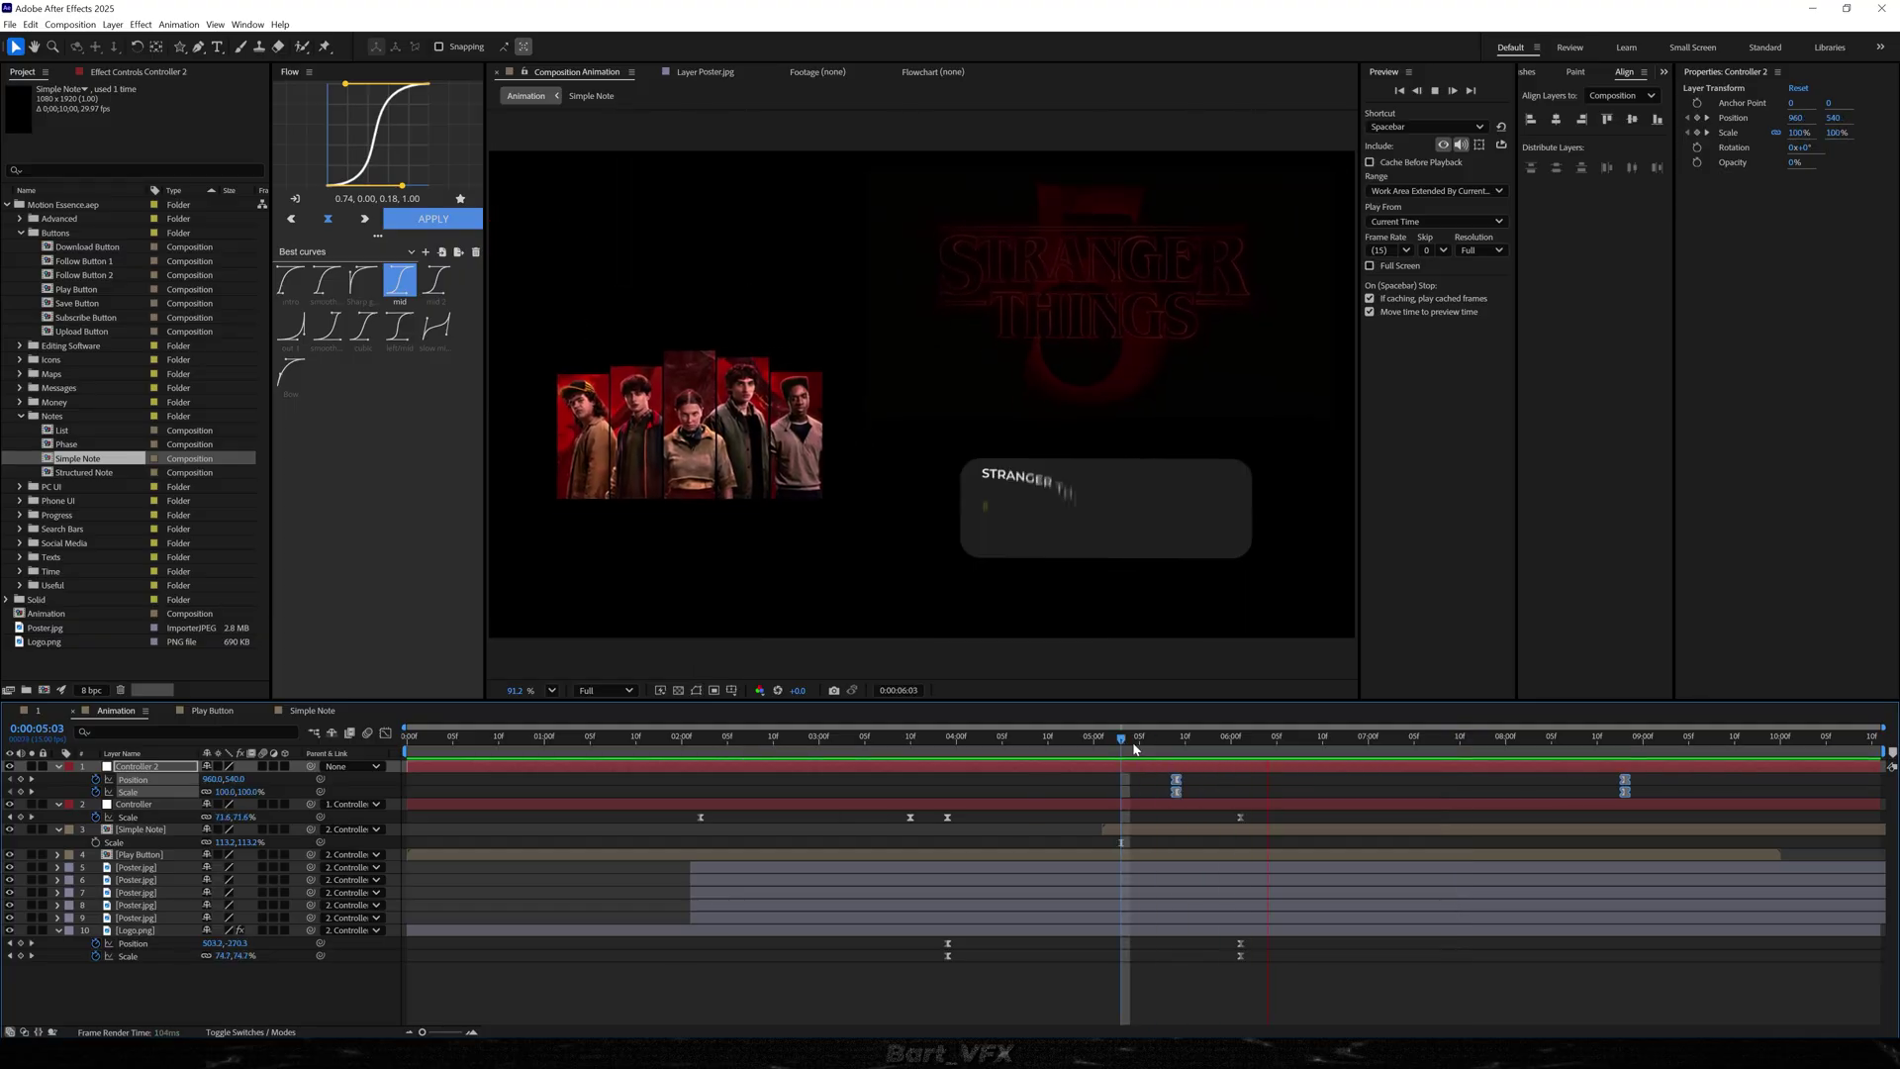
key(space)
drag(1177, 790, 1011, 742)
key(space)
key(space)
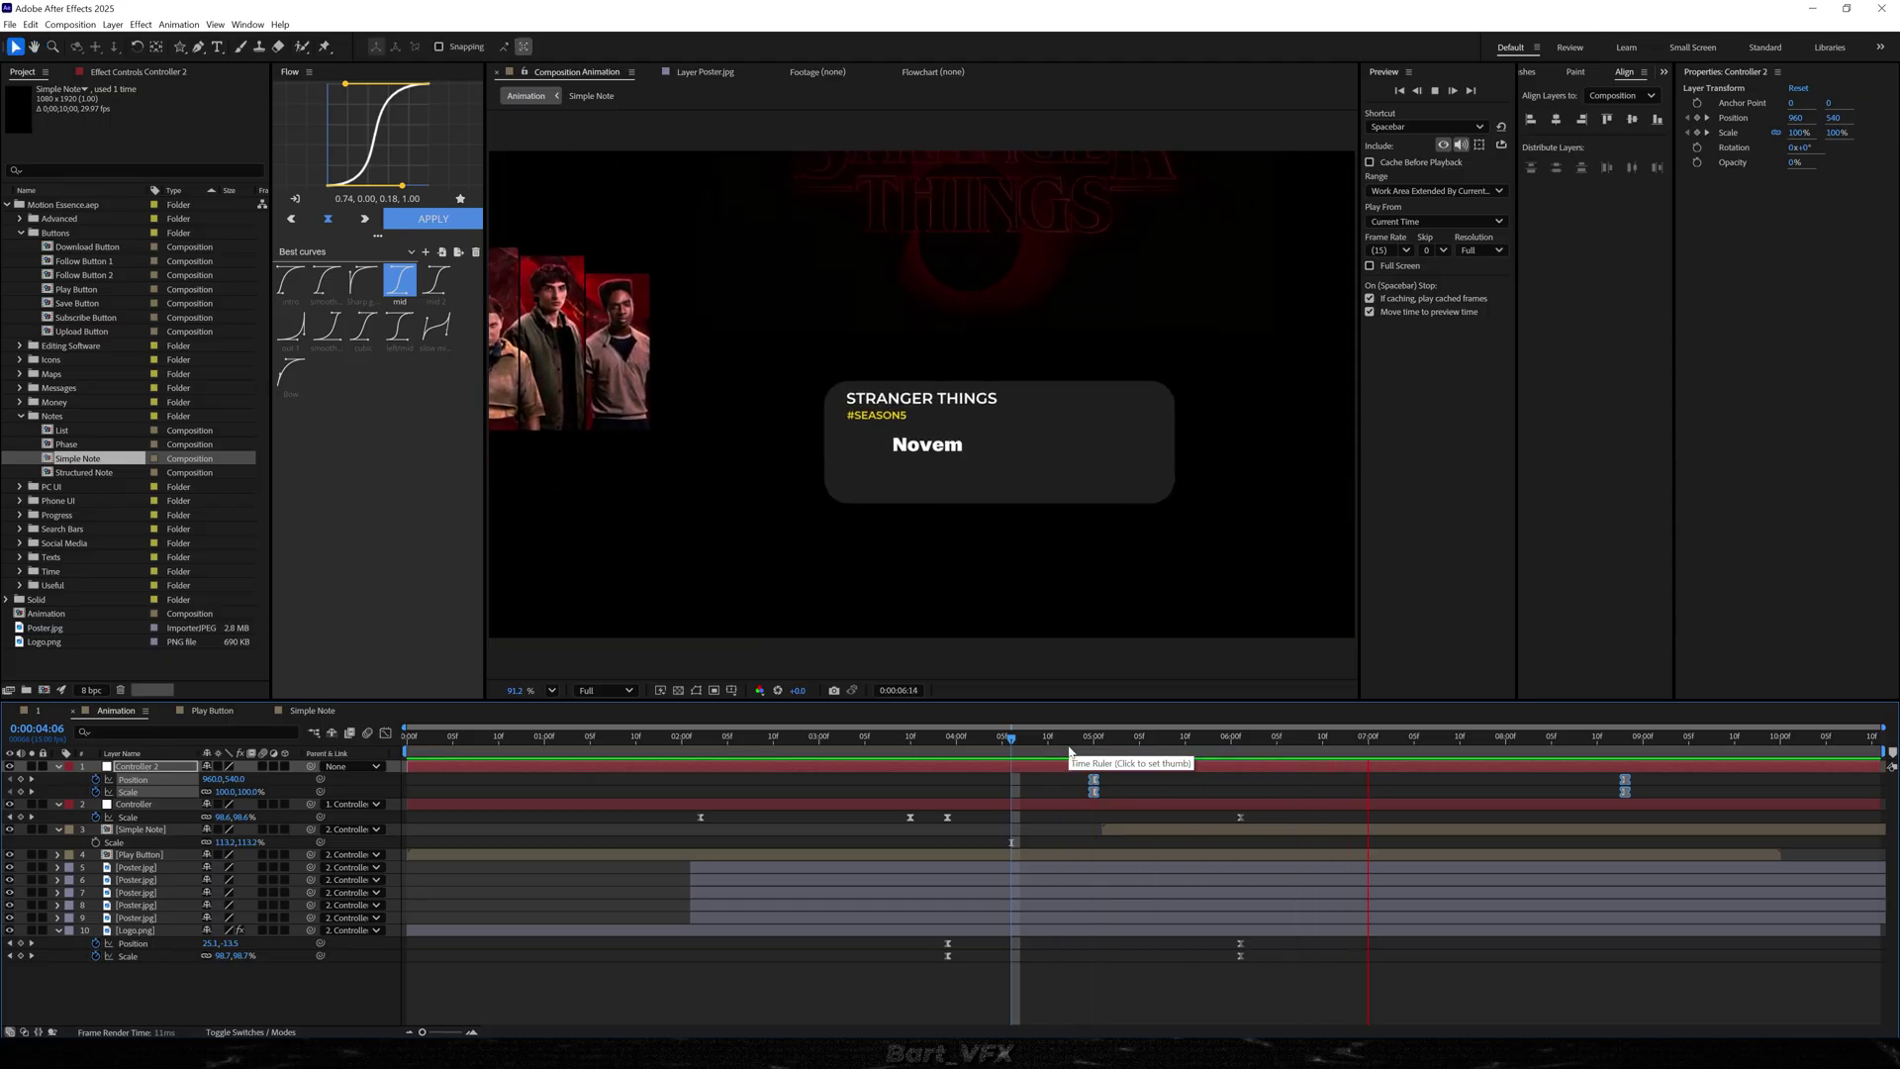
click(977, 805)
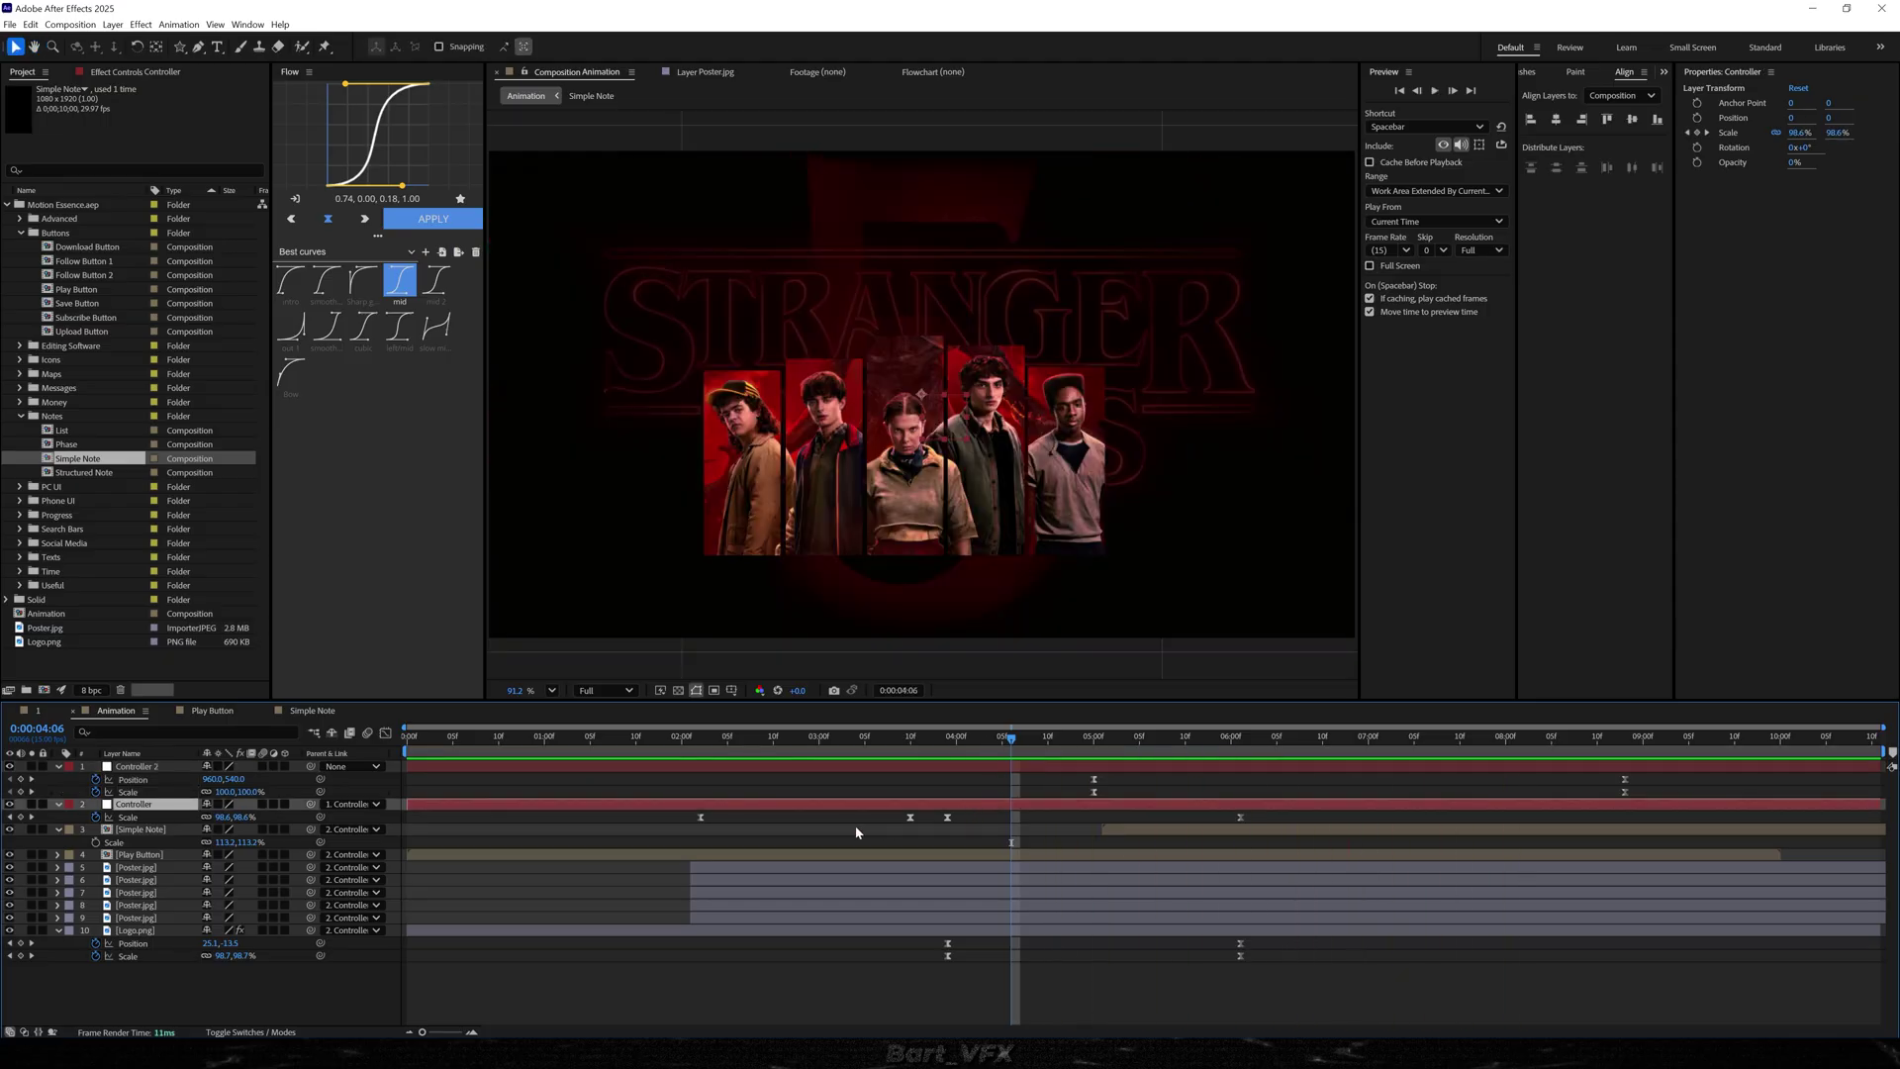
drag(1012, 736, 1072, 774)
click(1140, 778)
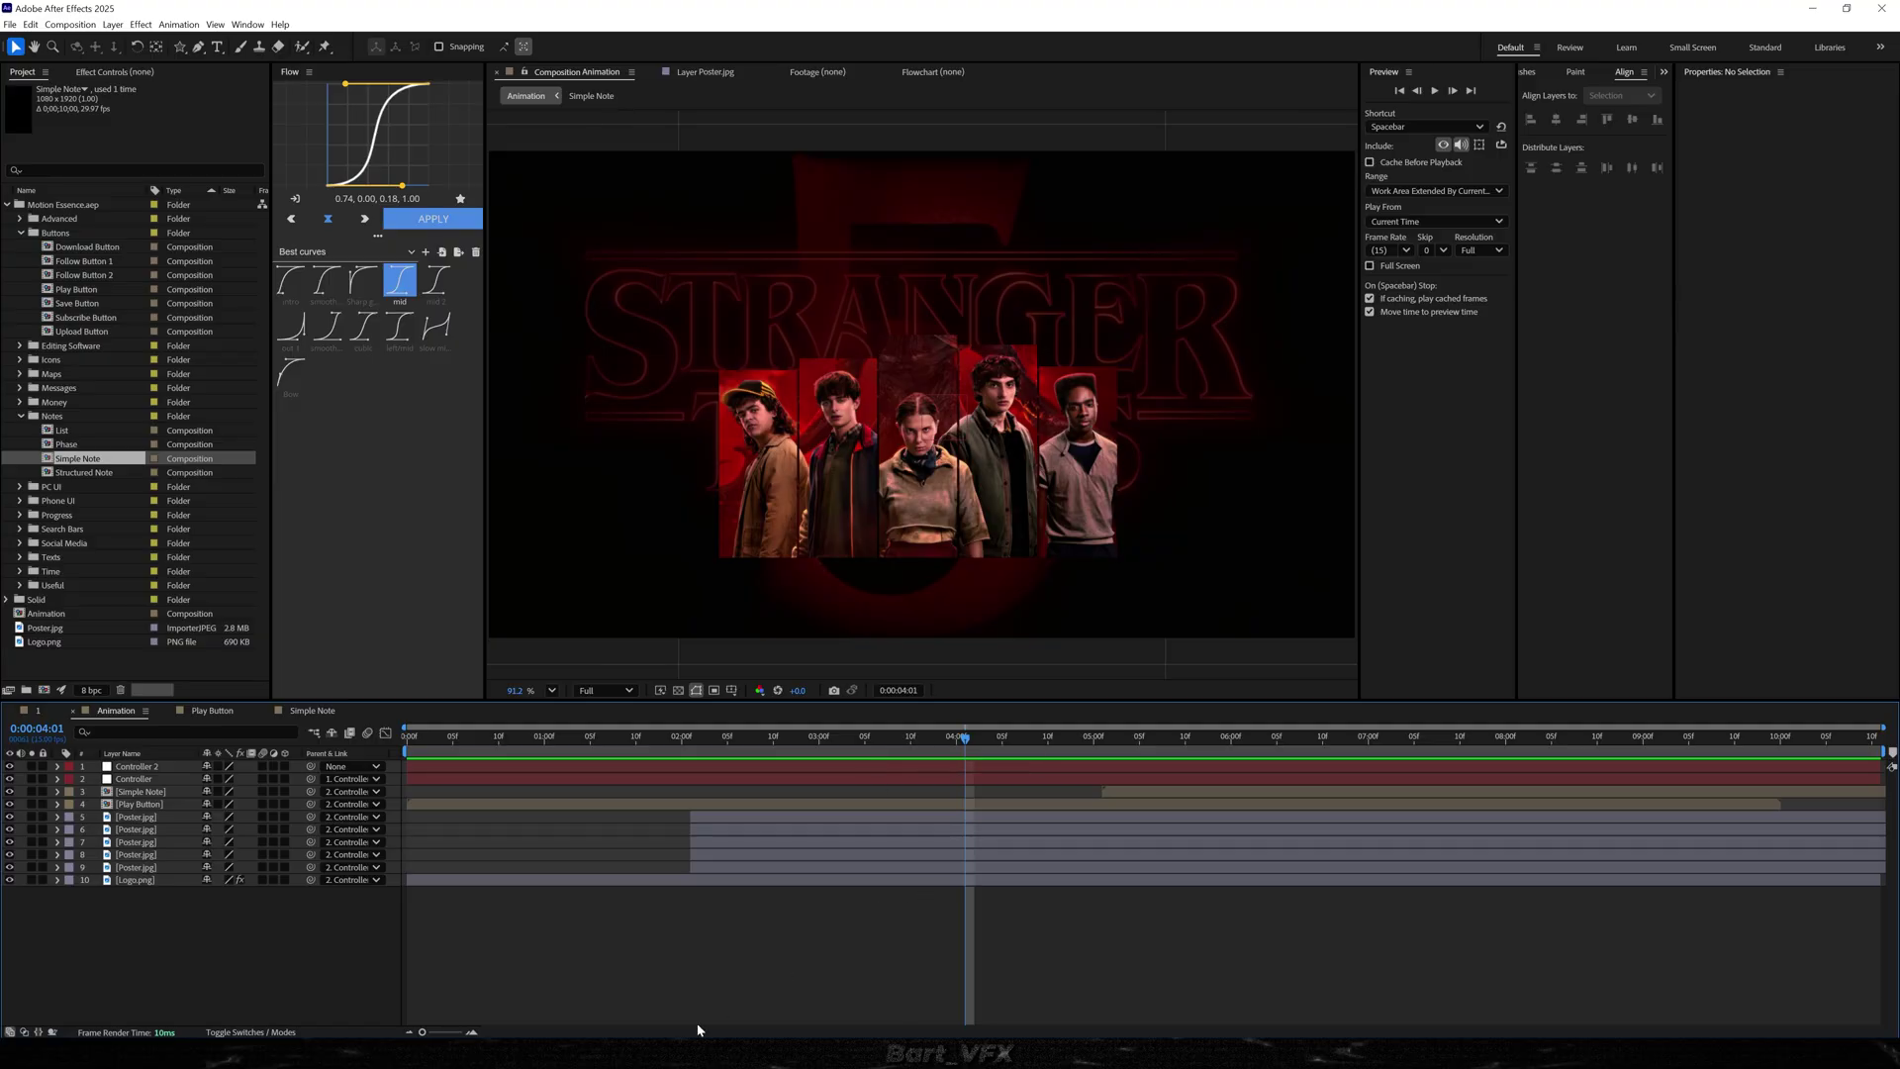
- Create an adjustment layer named "Blinds" above all other layers
right_click(151, 901)
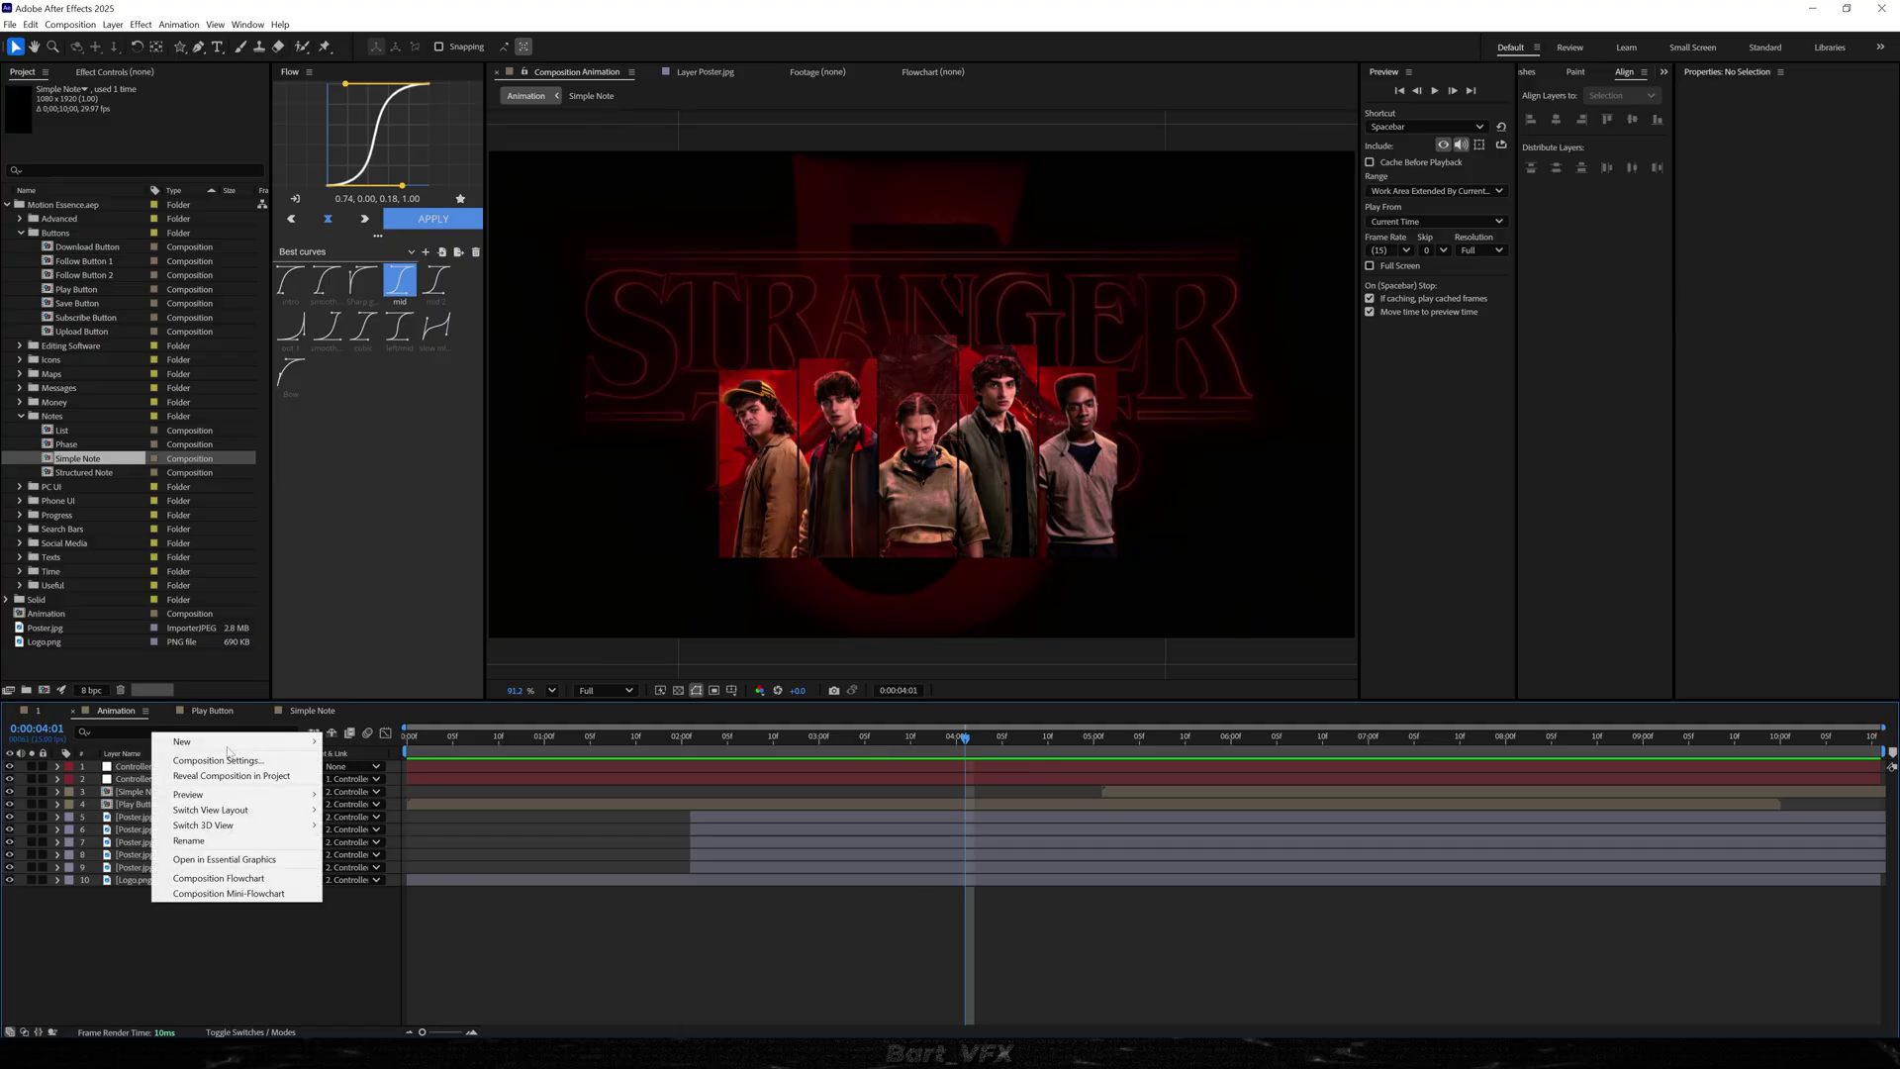
mouse_move(198, 742)
click(380, 853)
key(Return)
text(Blinds)
key(Return)
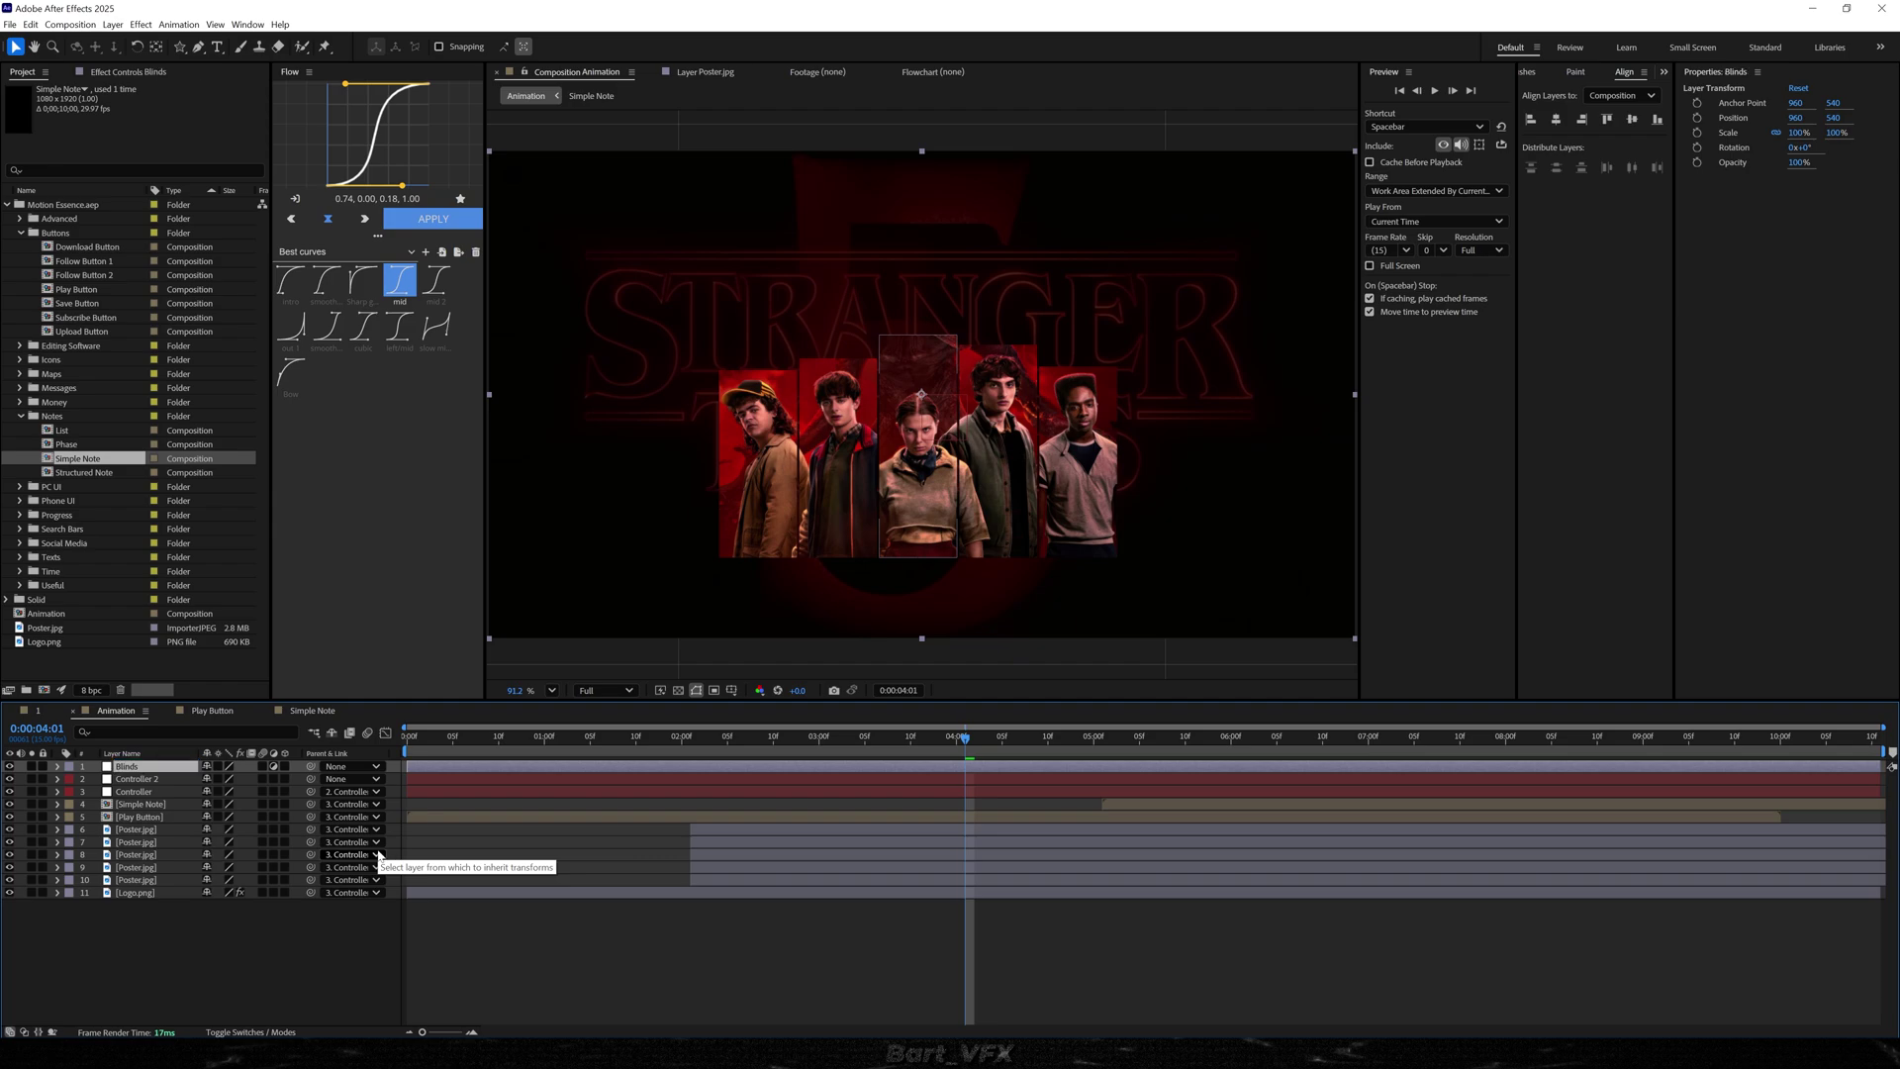
- Apply Venetian Blinds to the Blinds layer with Transition Completion 10% and Width 3, and inspect the fine lines up close
key(ctrl+space)
text(ven)
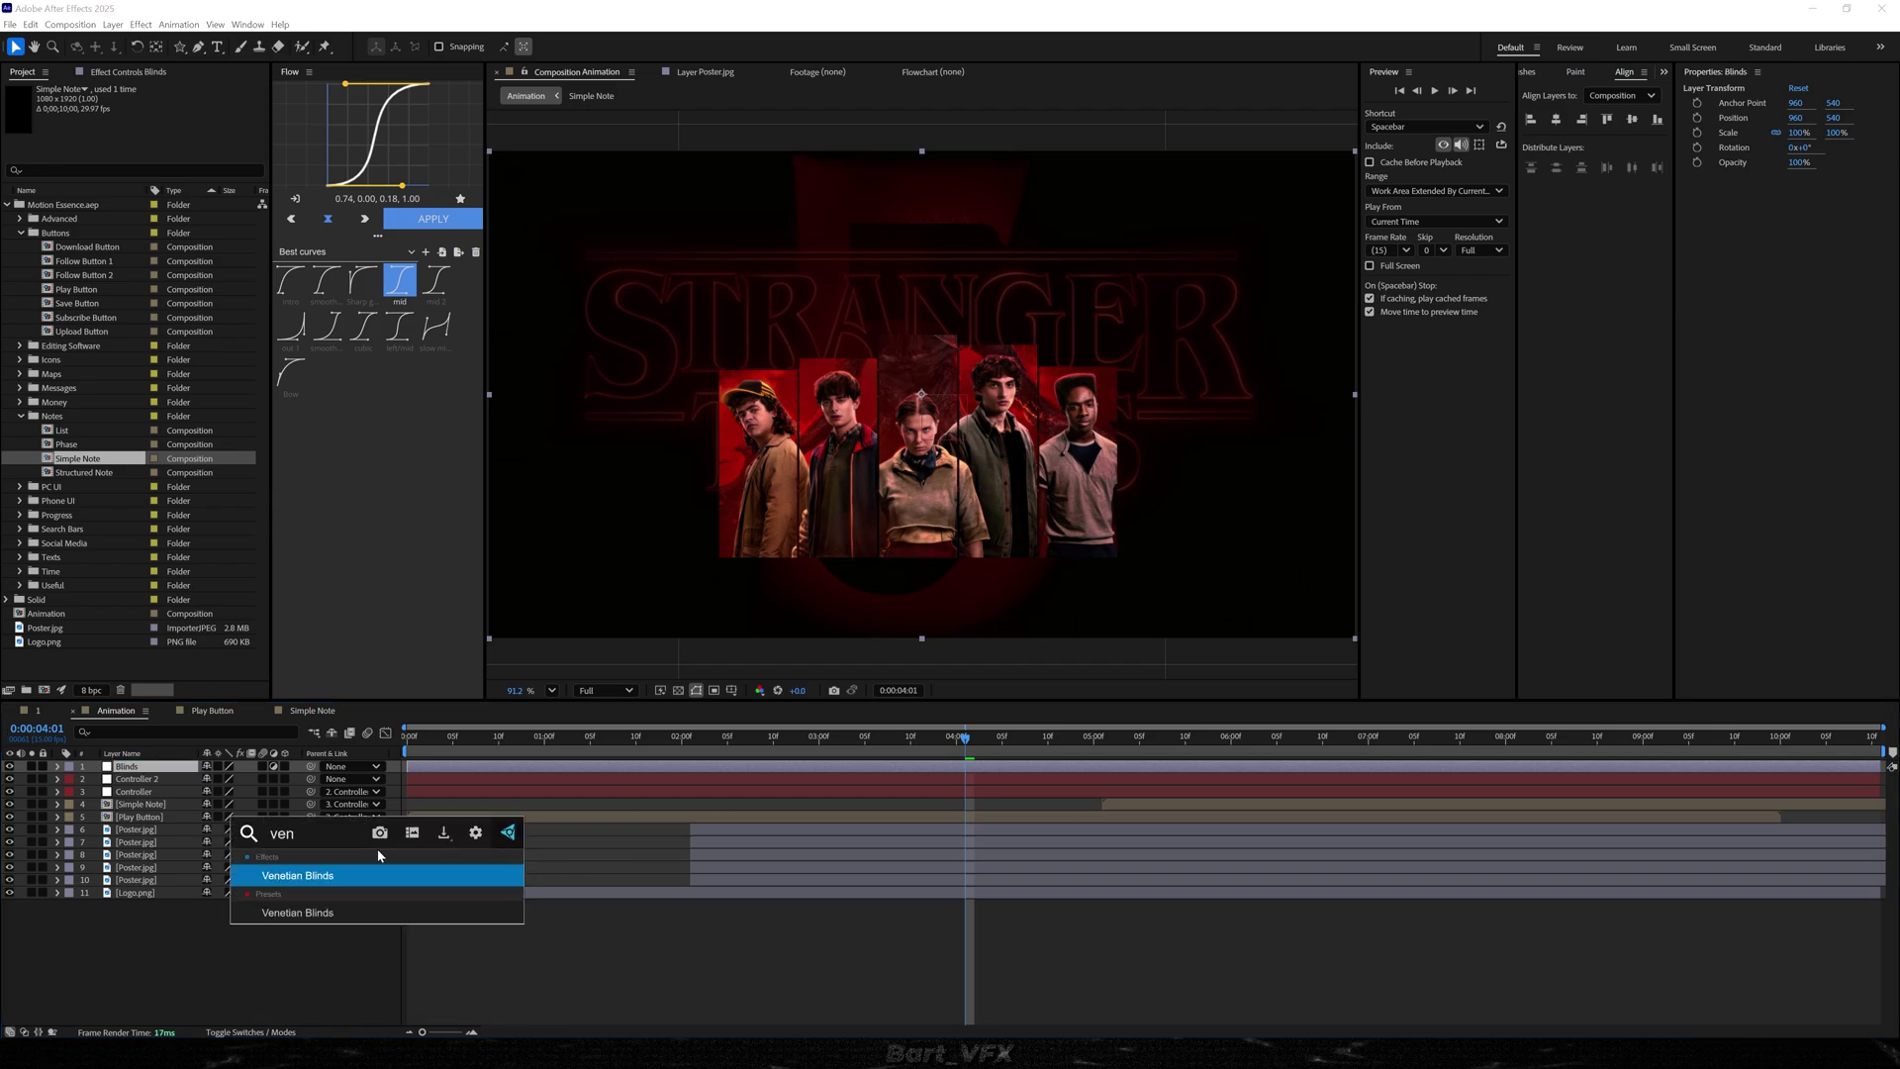
key(Return)
click(153, 116)
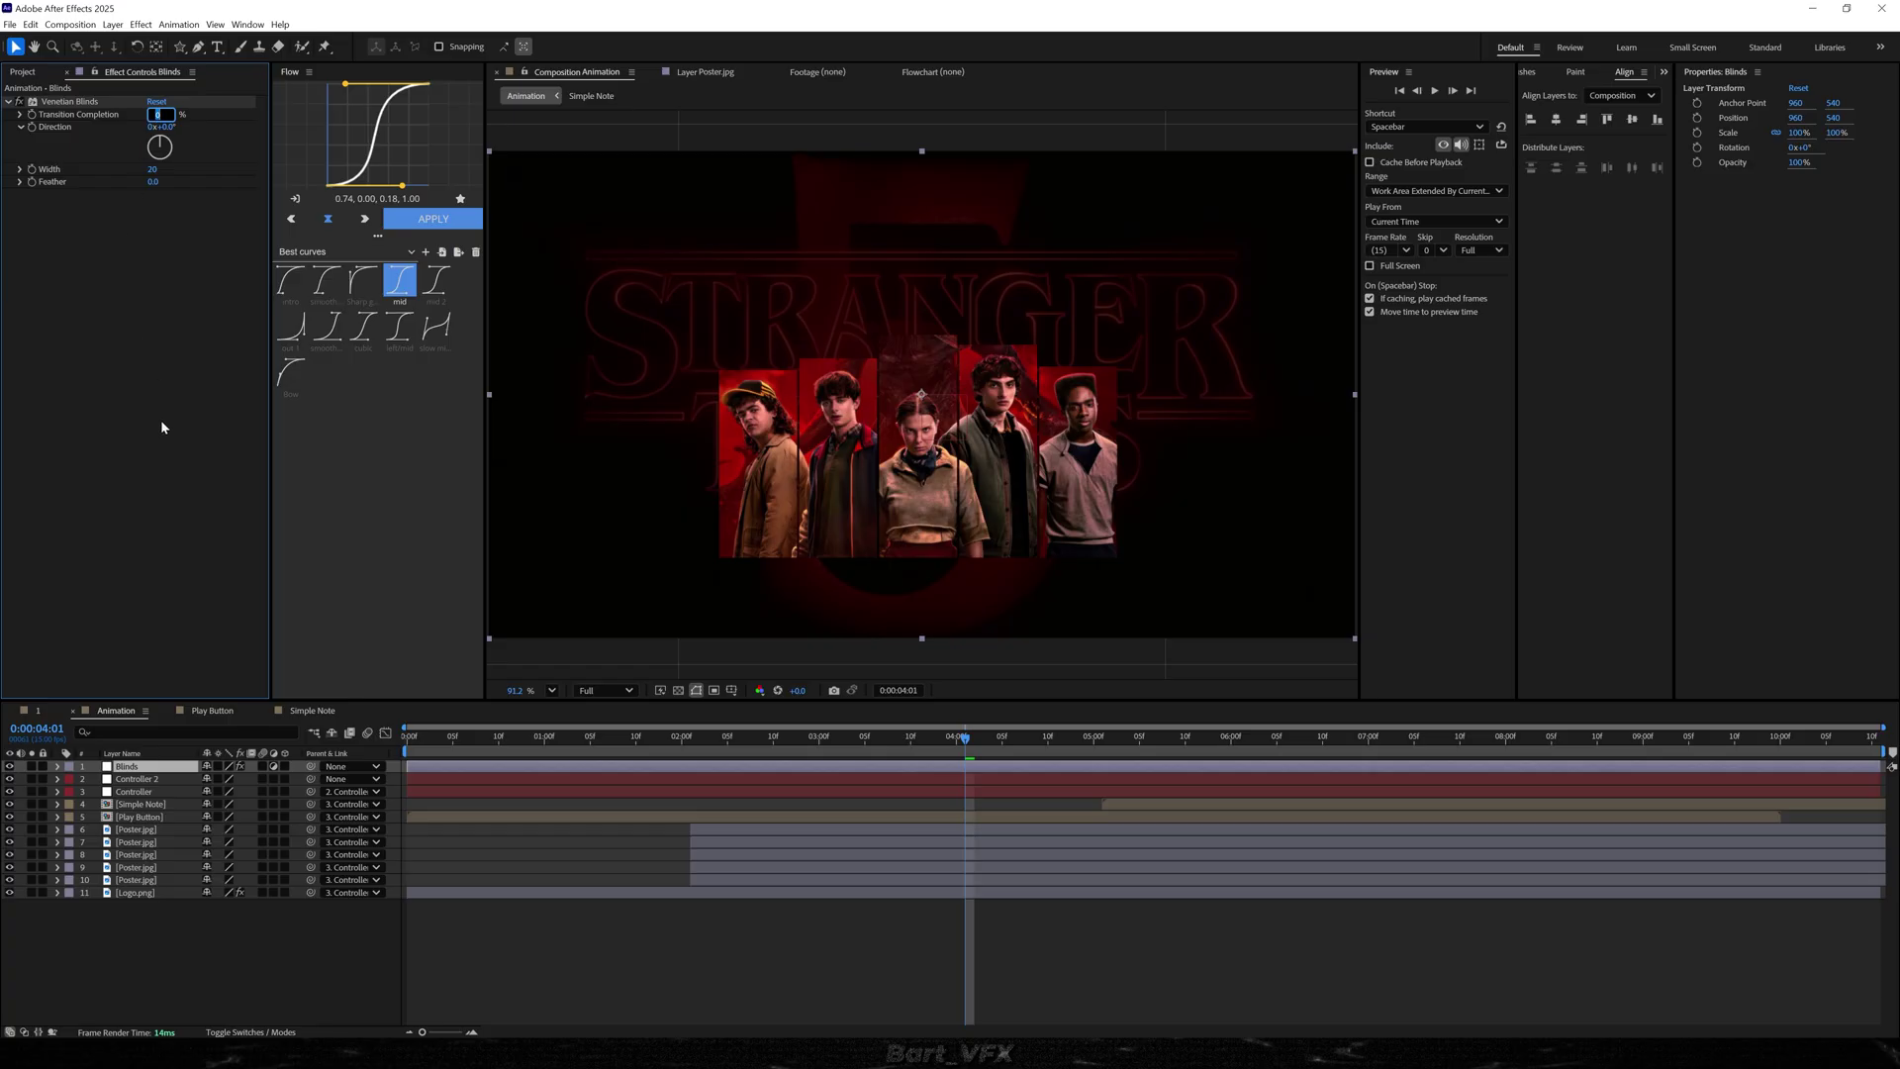
key(Return)
click(154, 170)
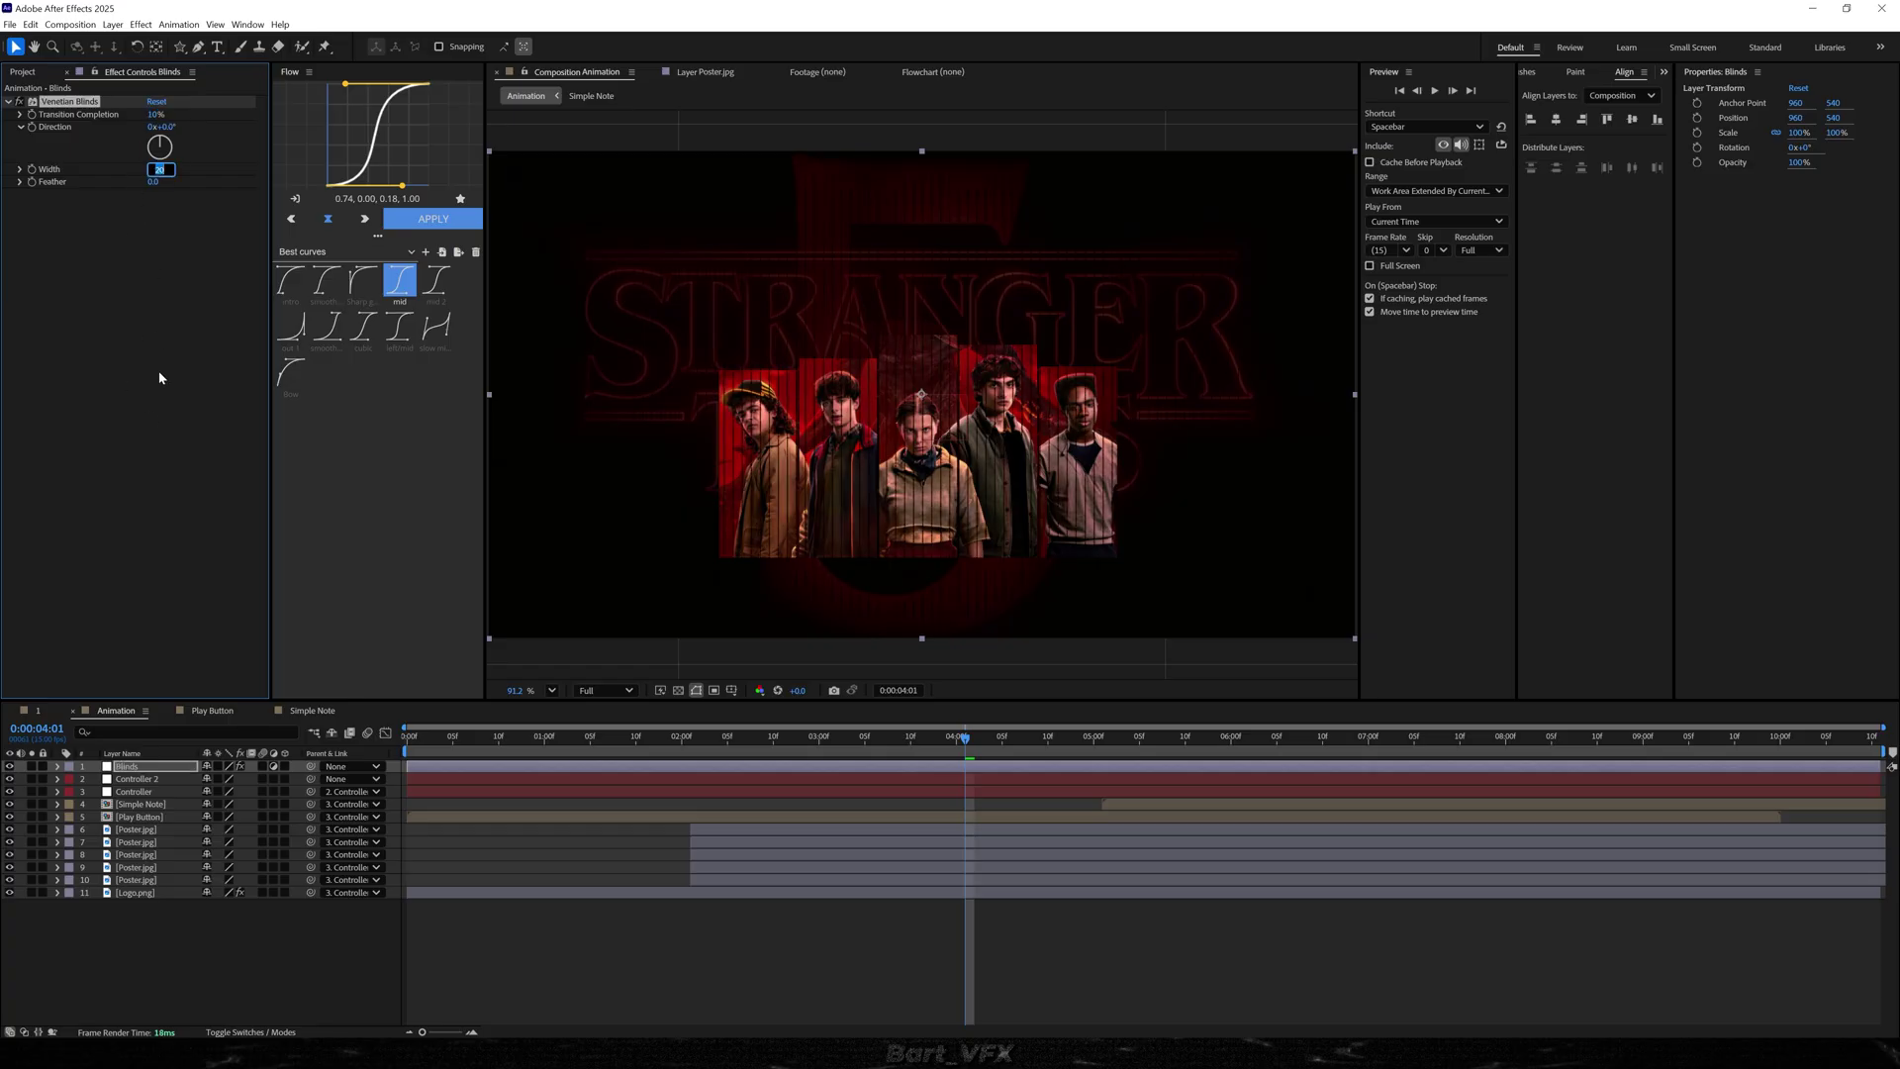
text(3)
key(Return)
scroll(936, 376, up, 10)
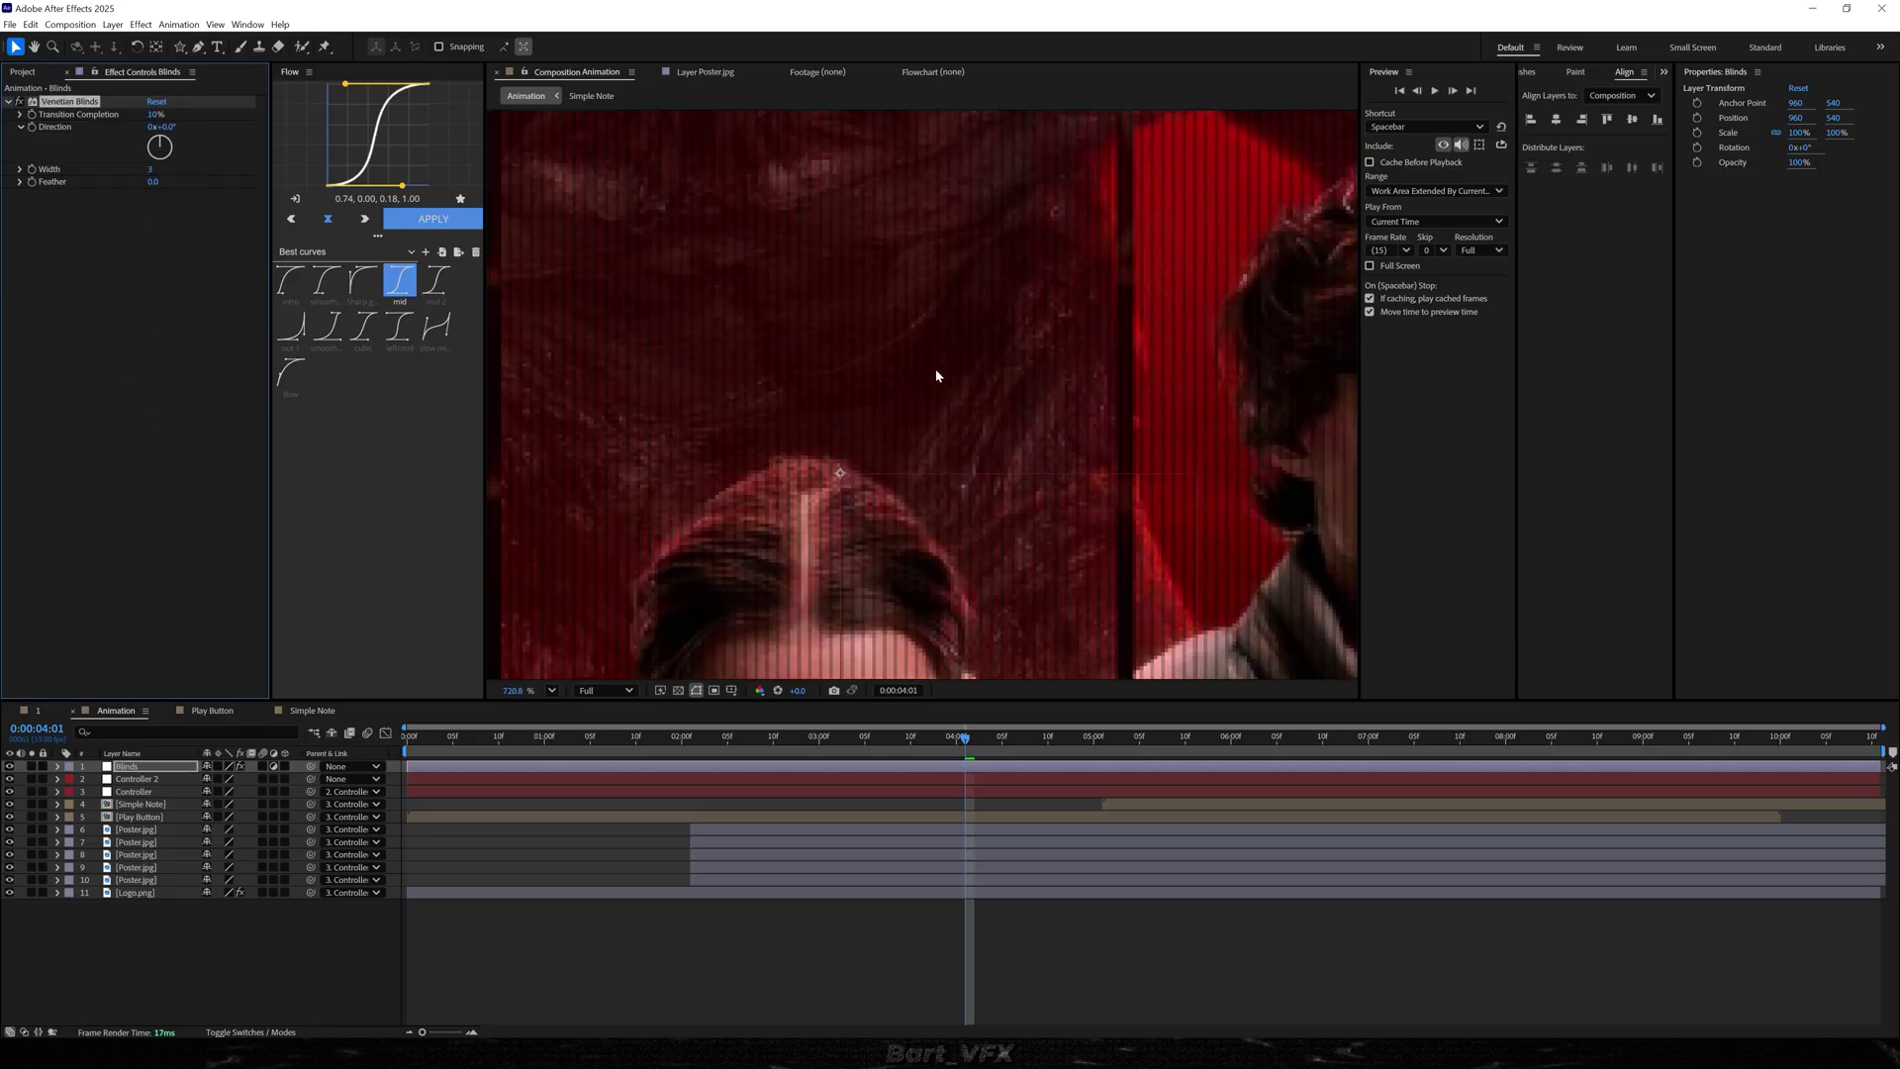
scroll(931, 370, down, 8)
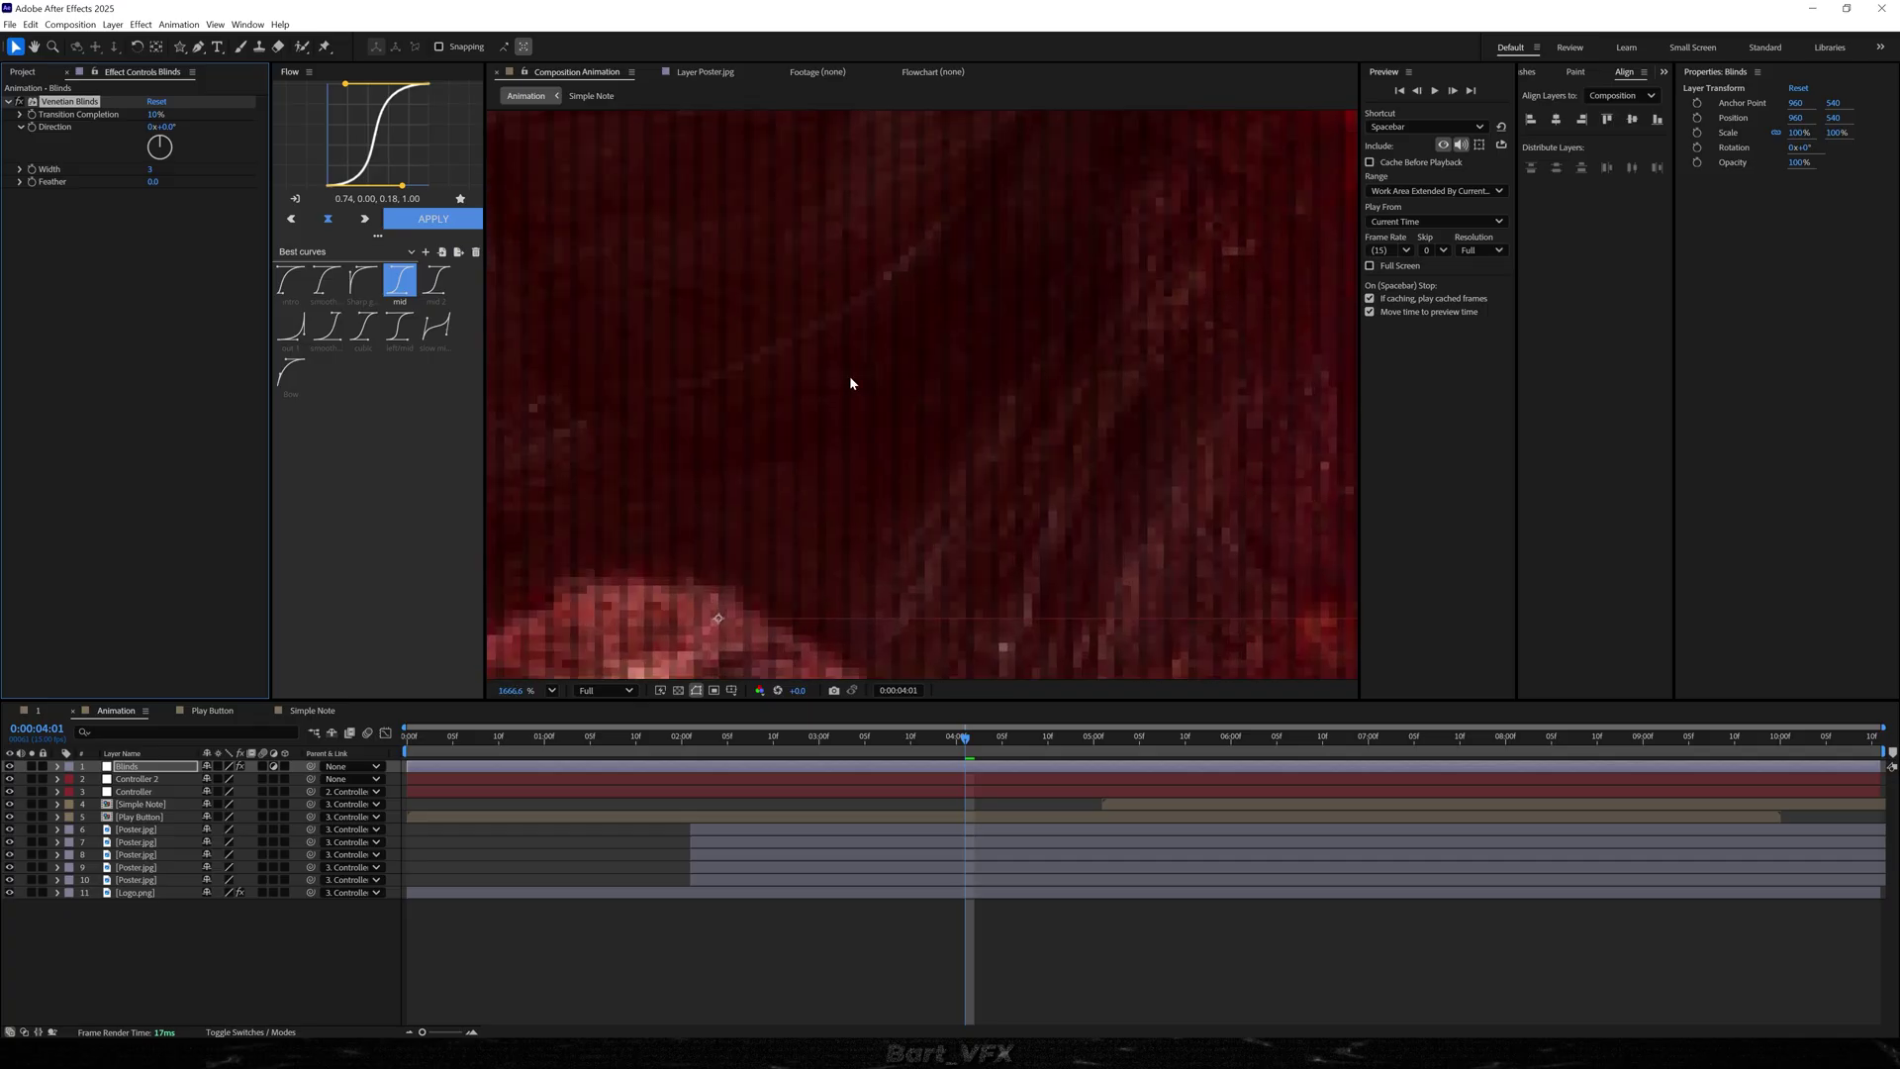
scroll(778, 426, up, 3)
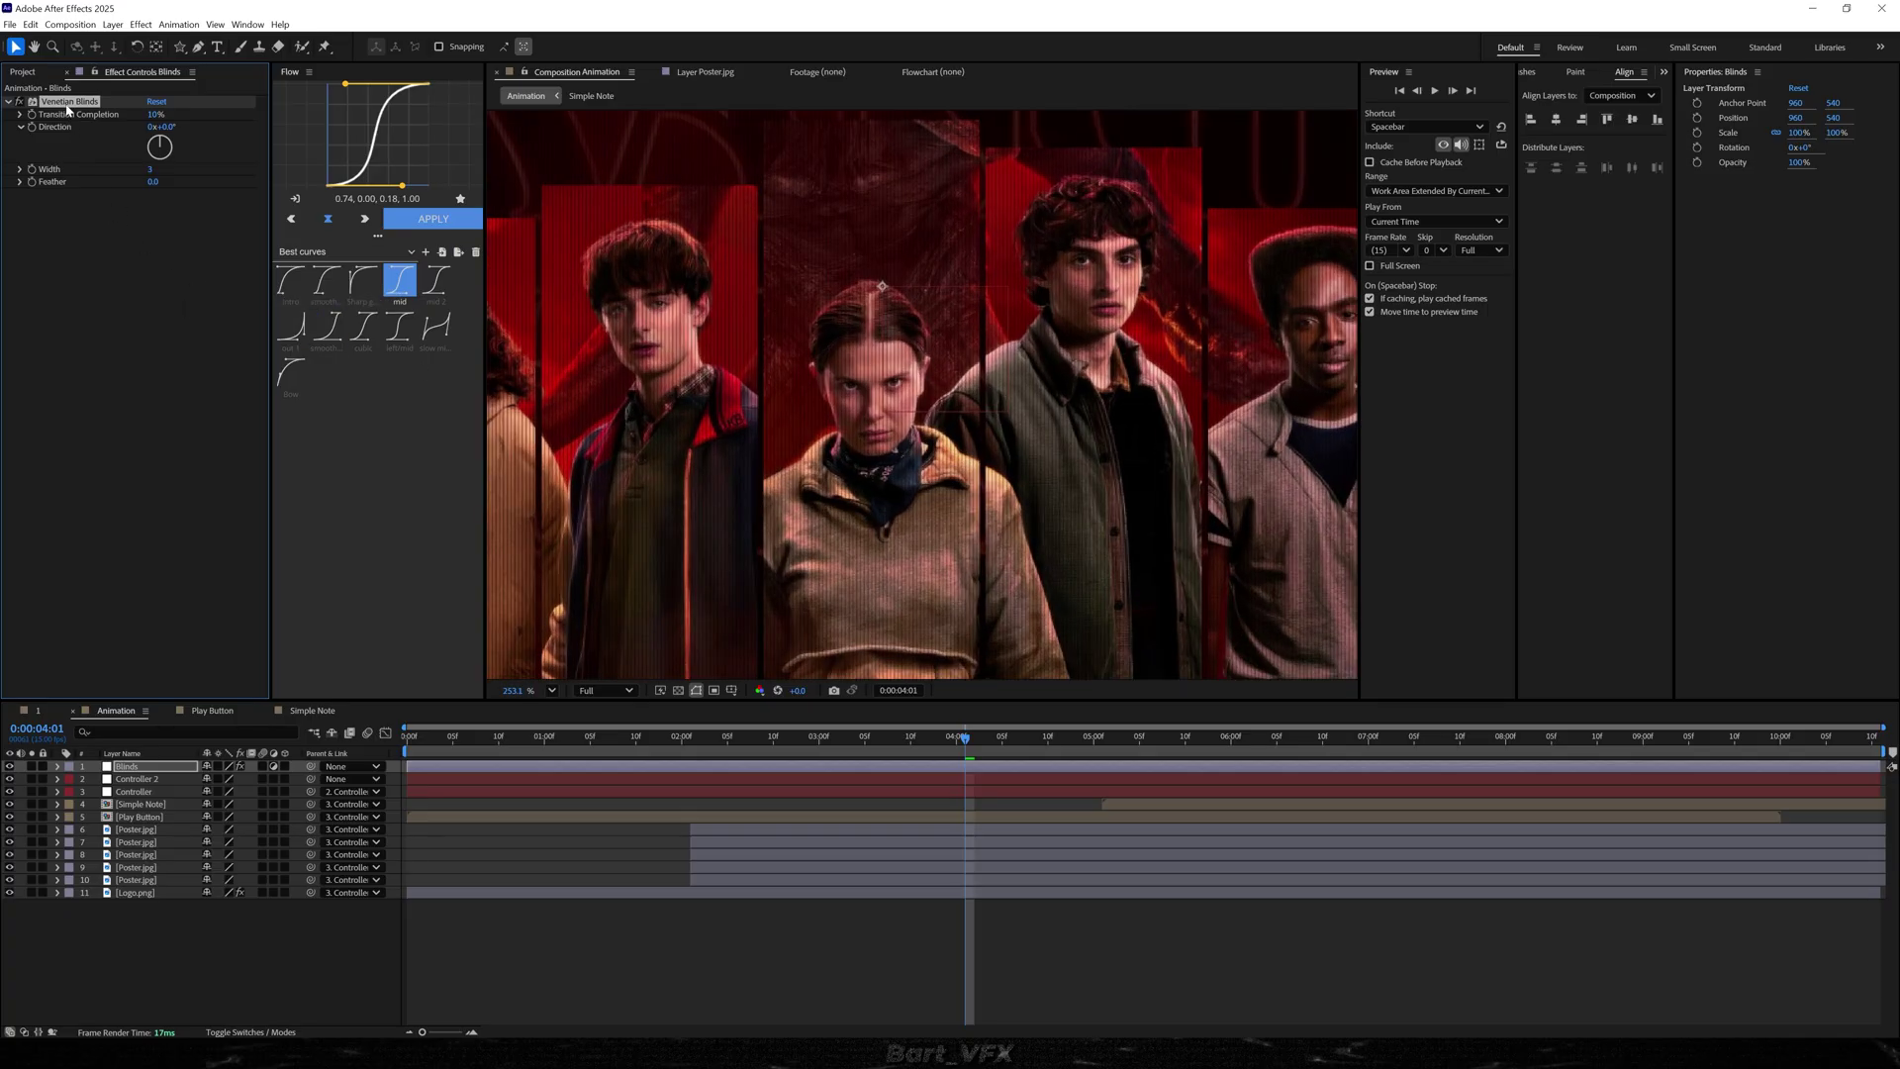
- Duplicate the Venetian Blinds effect with the copy's Direction at 90°, and toggle the Blinds layer's visibility to compare the result
key(ctrl+d)
click(158, 219)
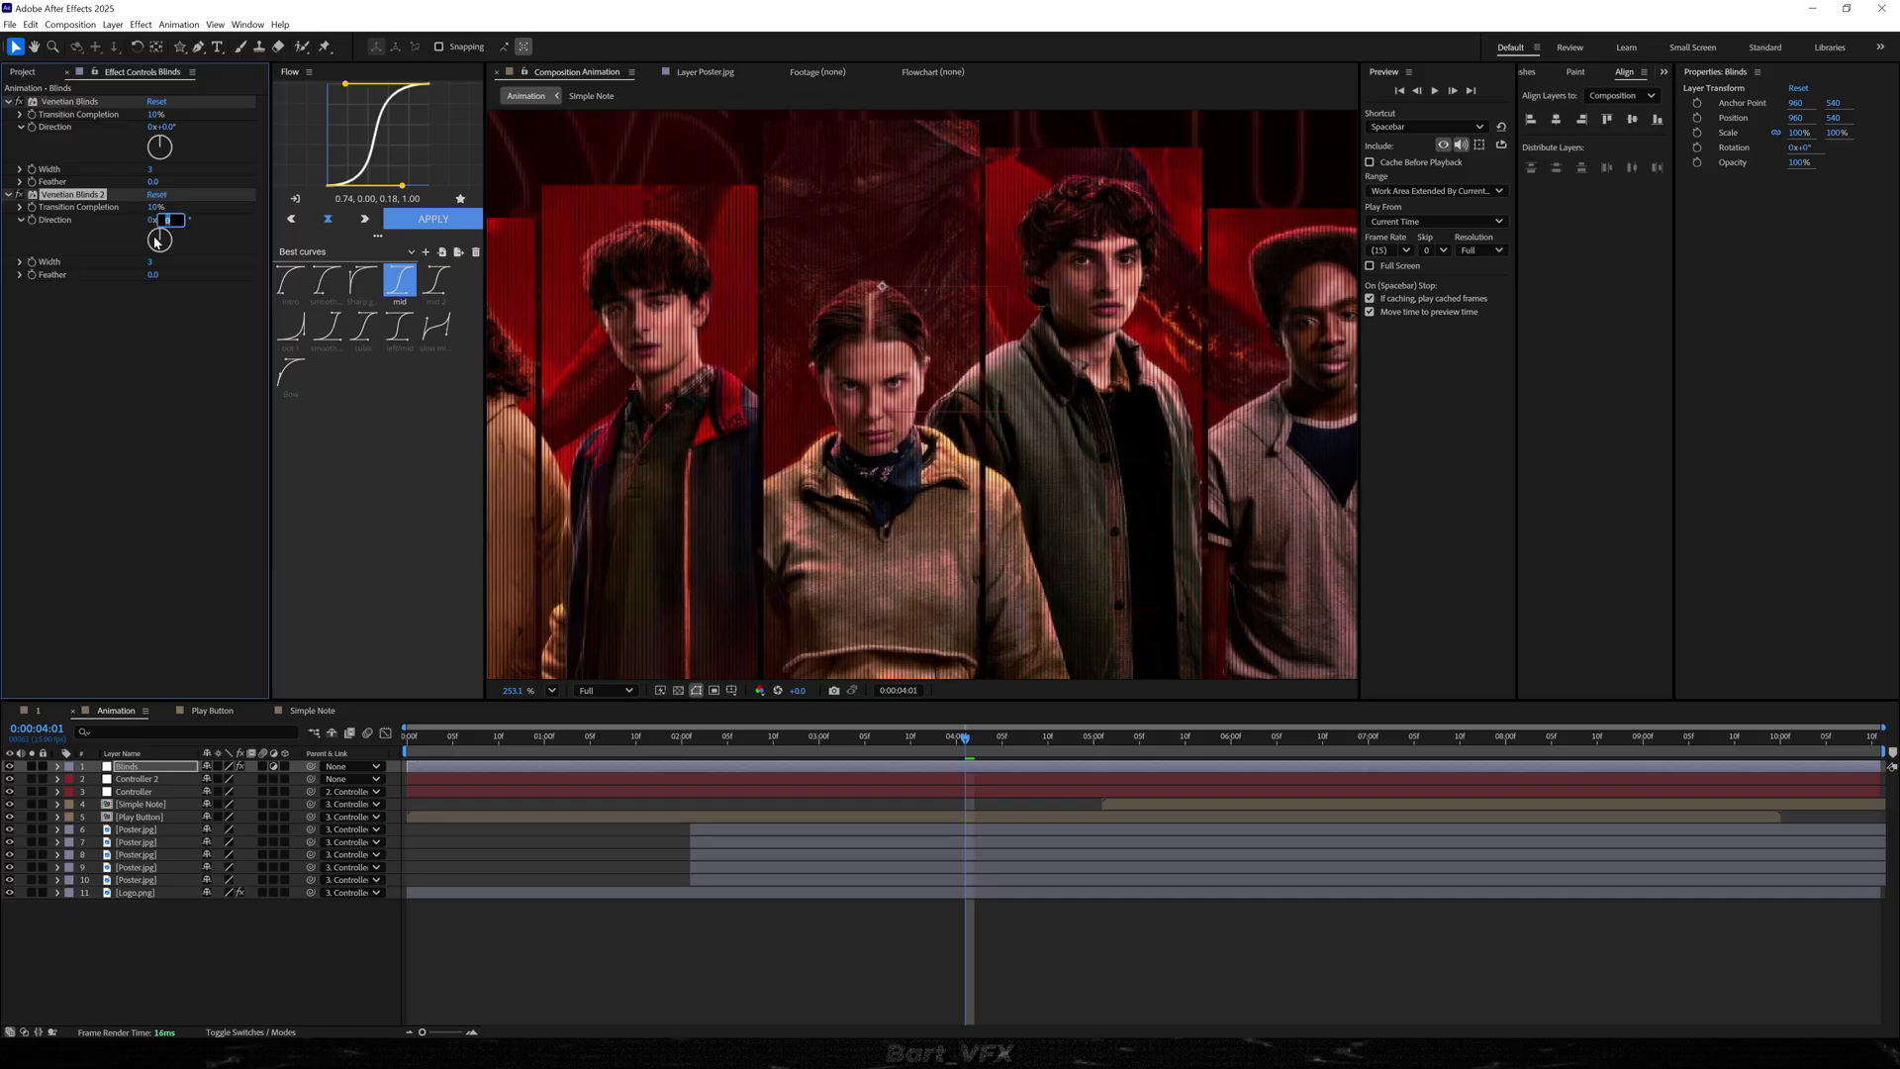
text(90)
key(Return)
scroll(881, 354, up, 8)
key(shift+slash)
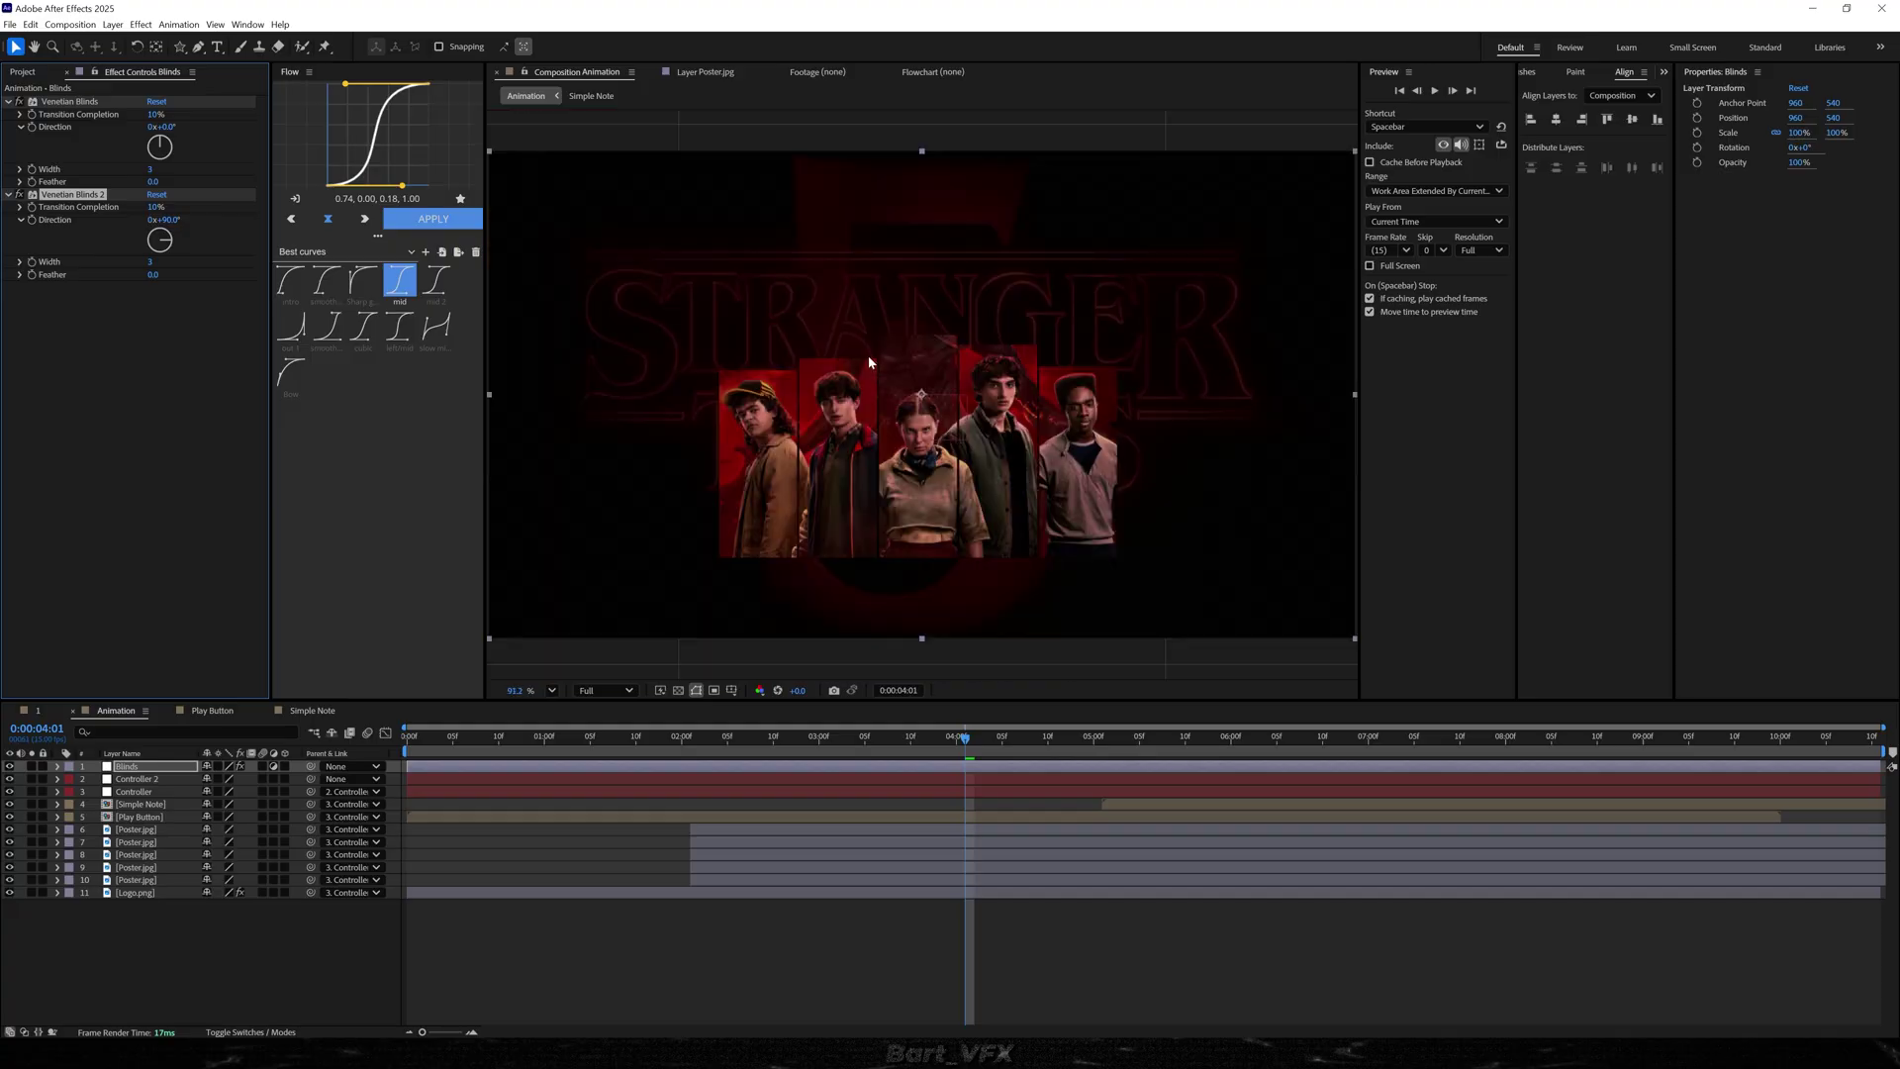
key(F2)
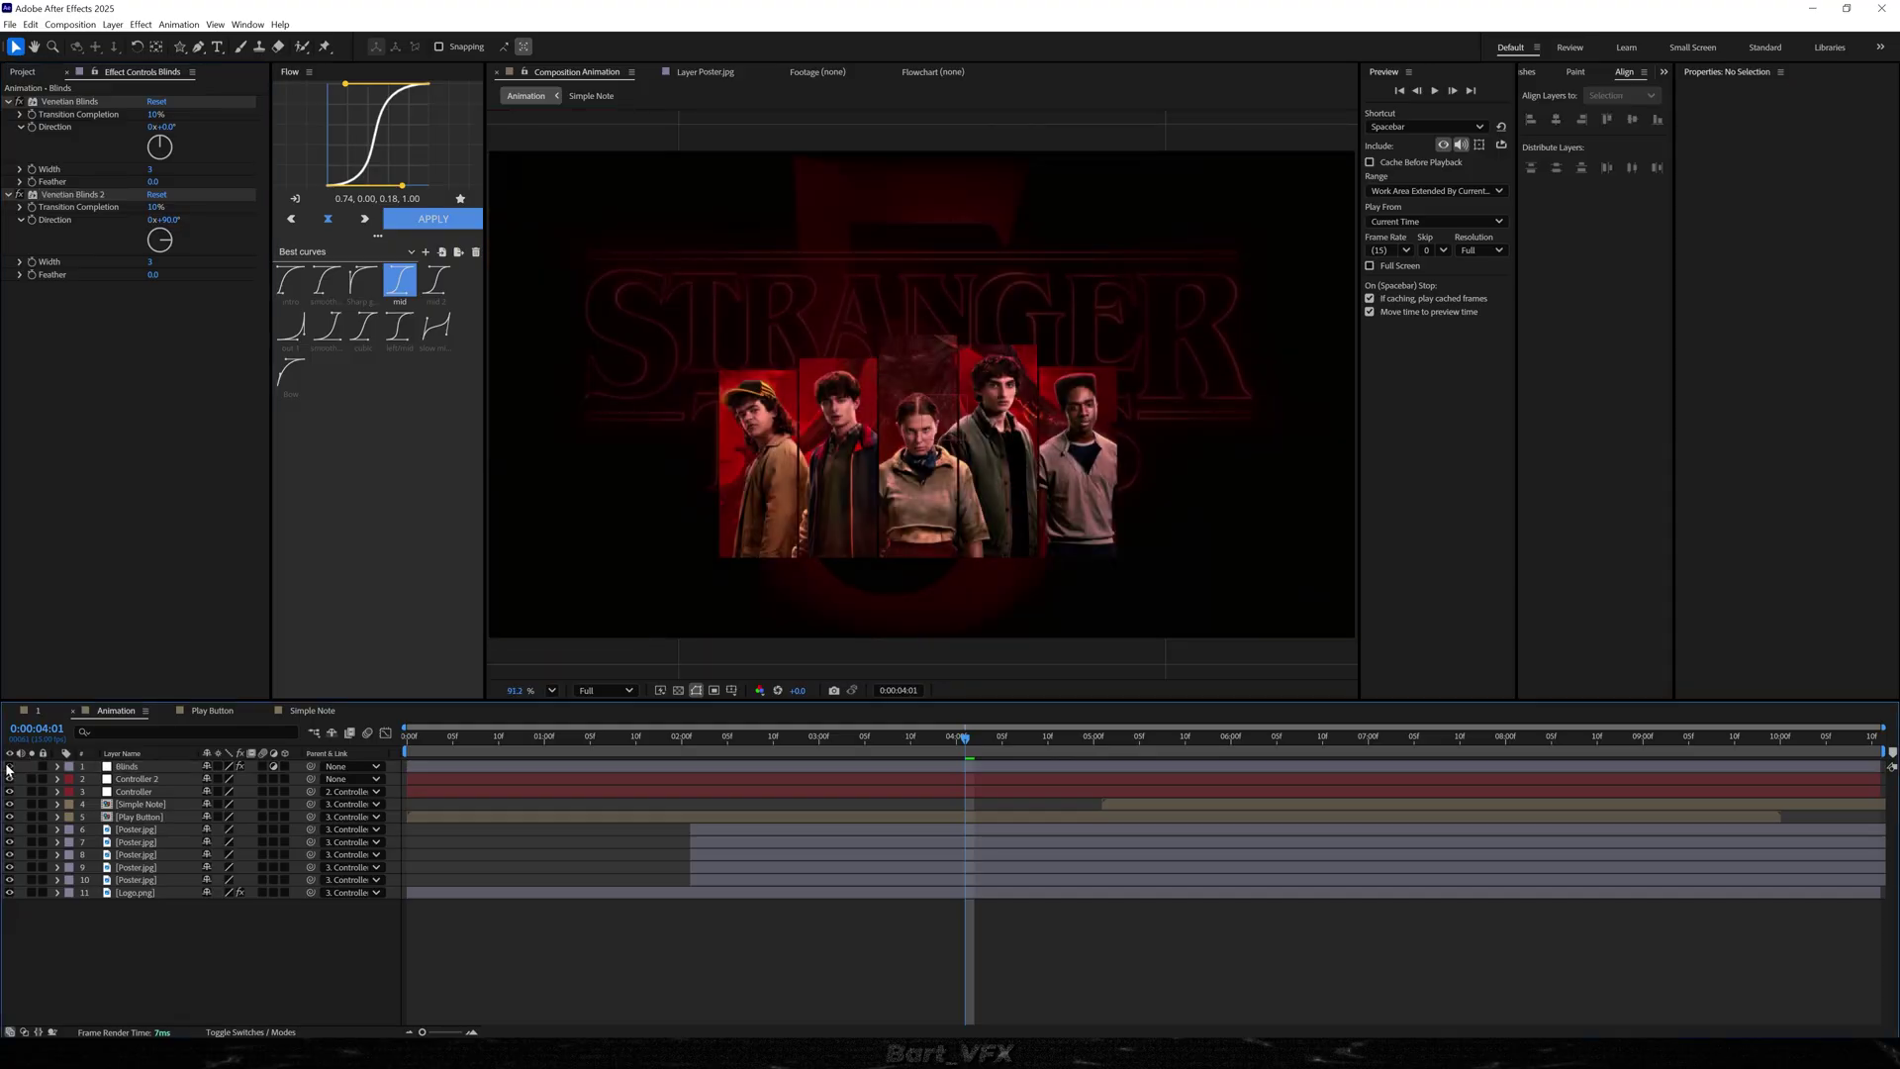
click(9, 767)
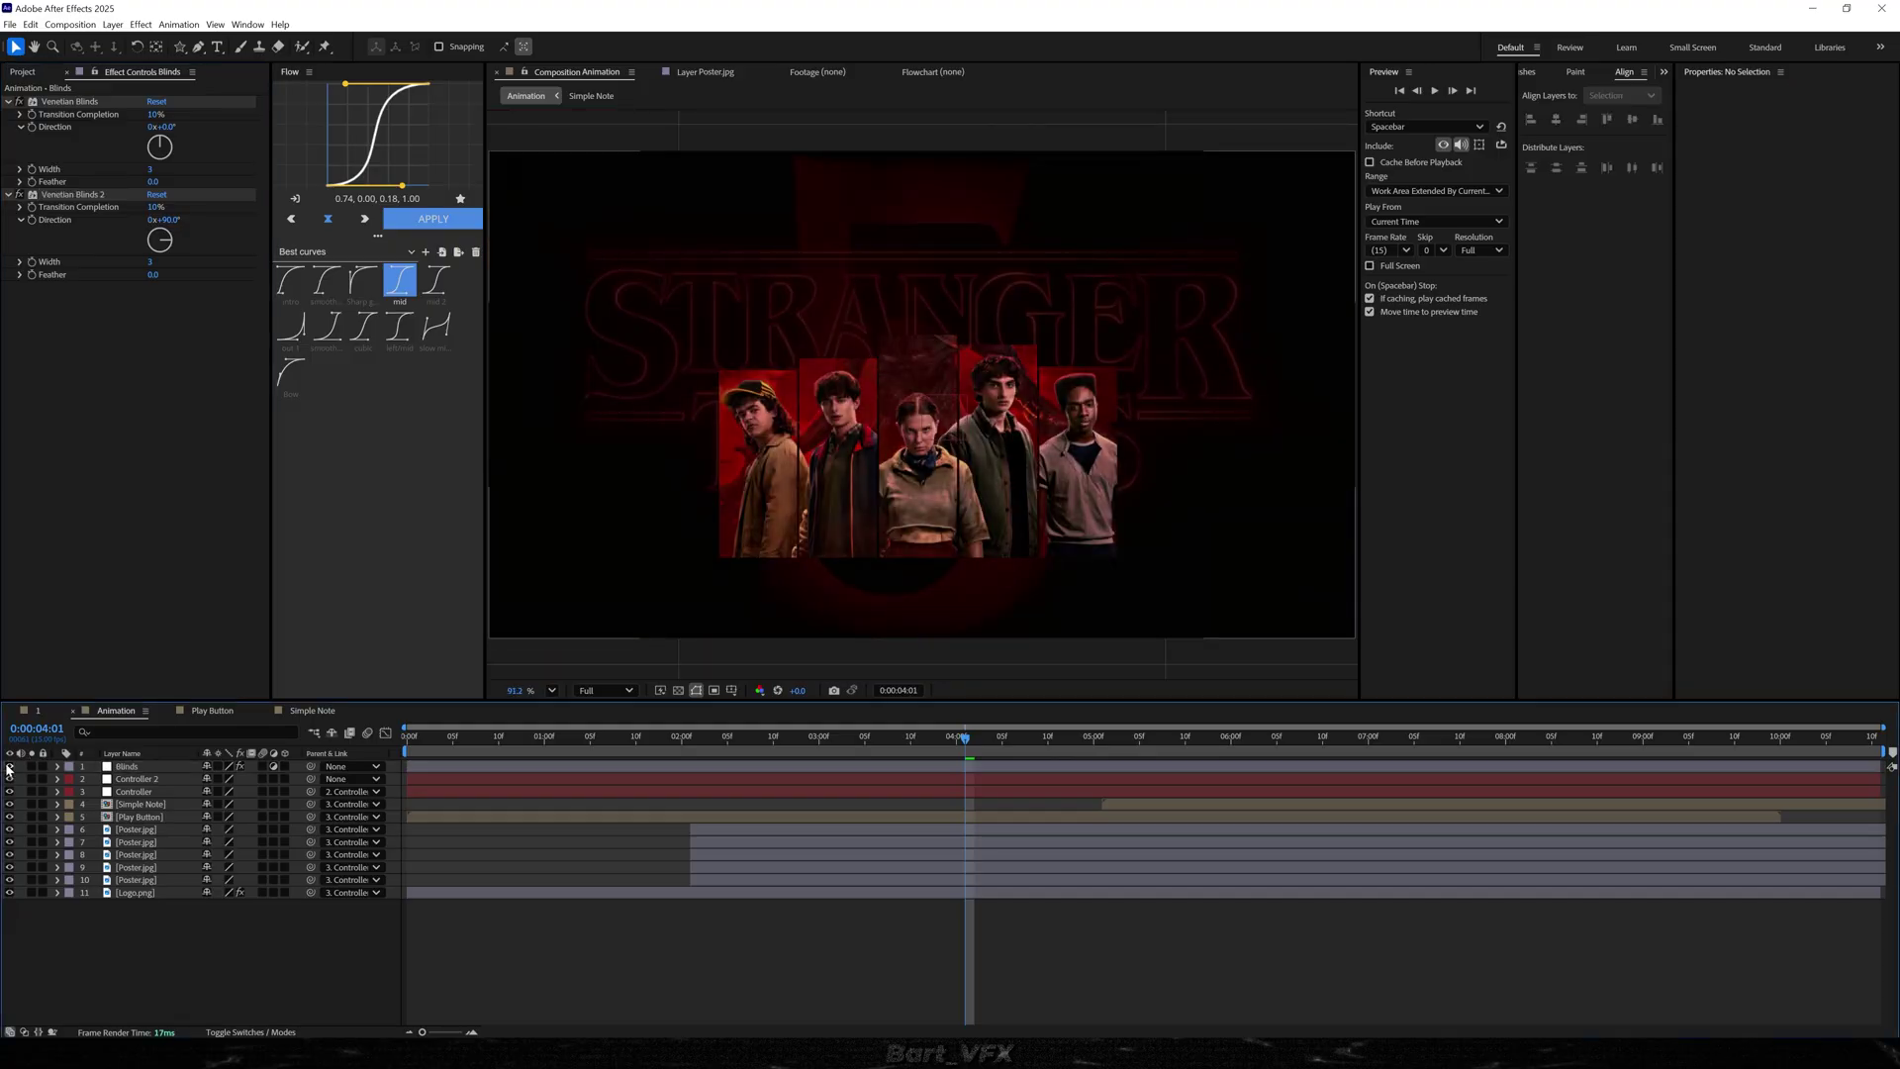
- Create an adjustment layer named "Color" above all other layers
right_click(174, 936)
mouse_move(254, 788)
click(500, 892)
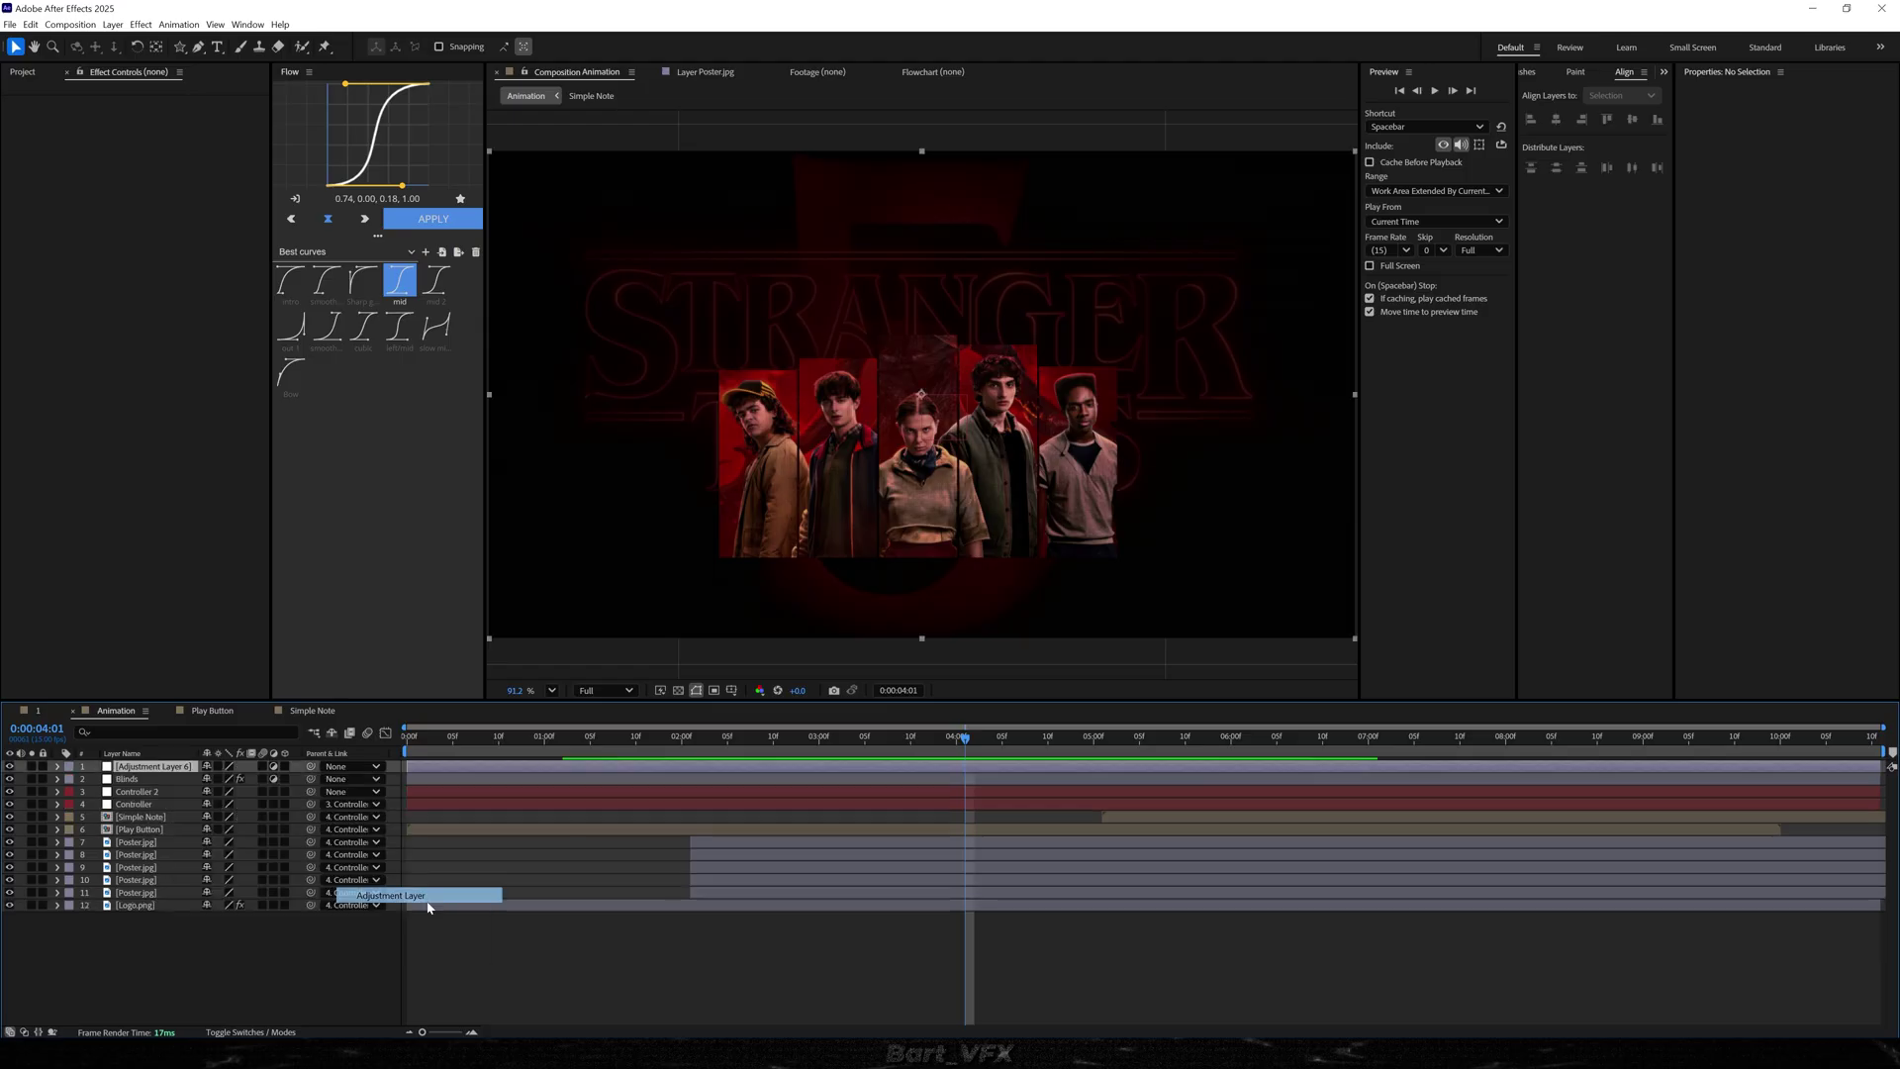
key(Return)
text(Color)
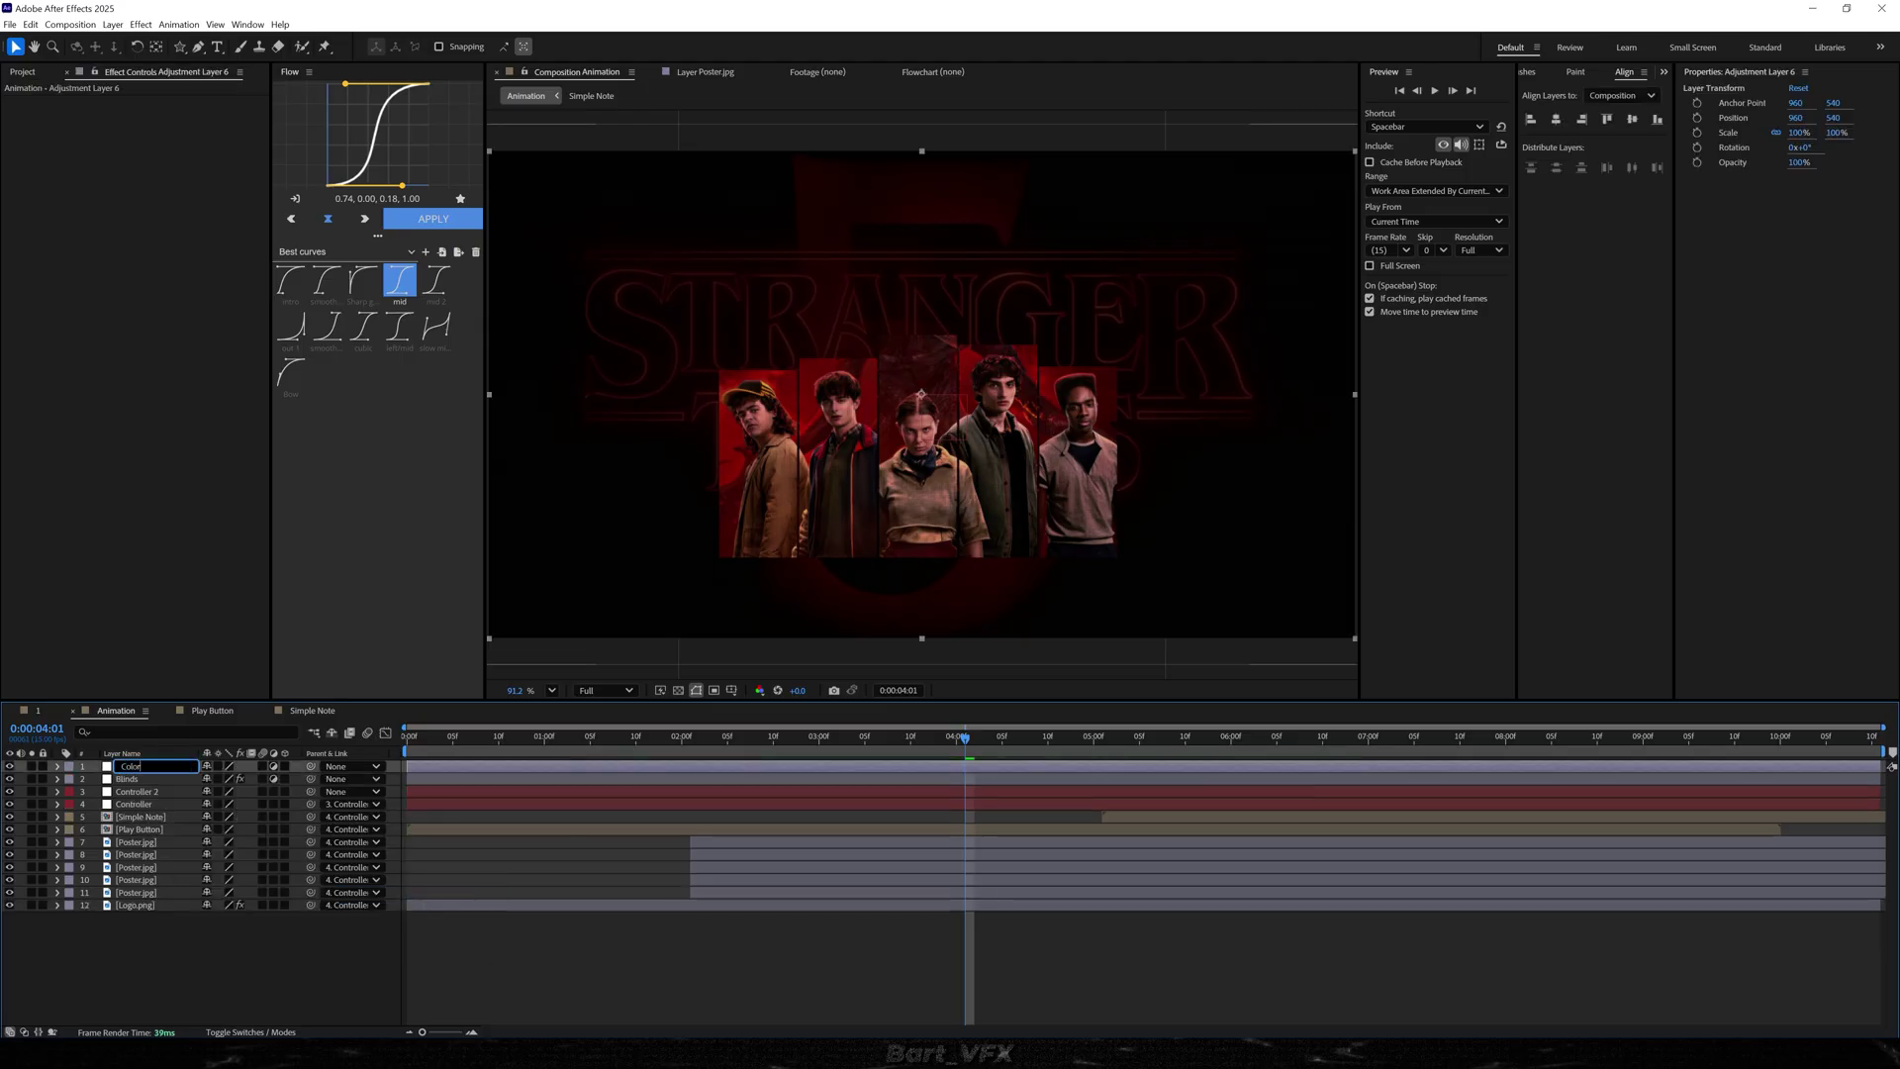
key(Return)
- Apply Lumetri Color to the Color layer, set its Temperature to 60 and inspect the posters up close
key(ctrl+space)
text(lumet)
key(Return)
click(103, 159)
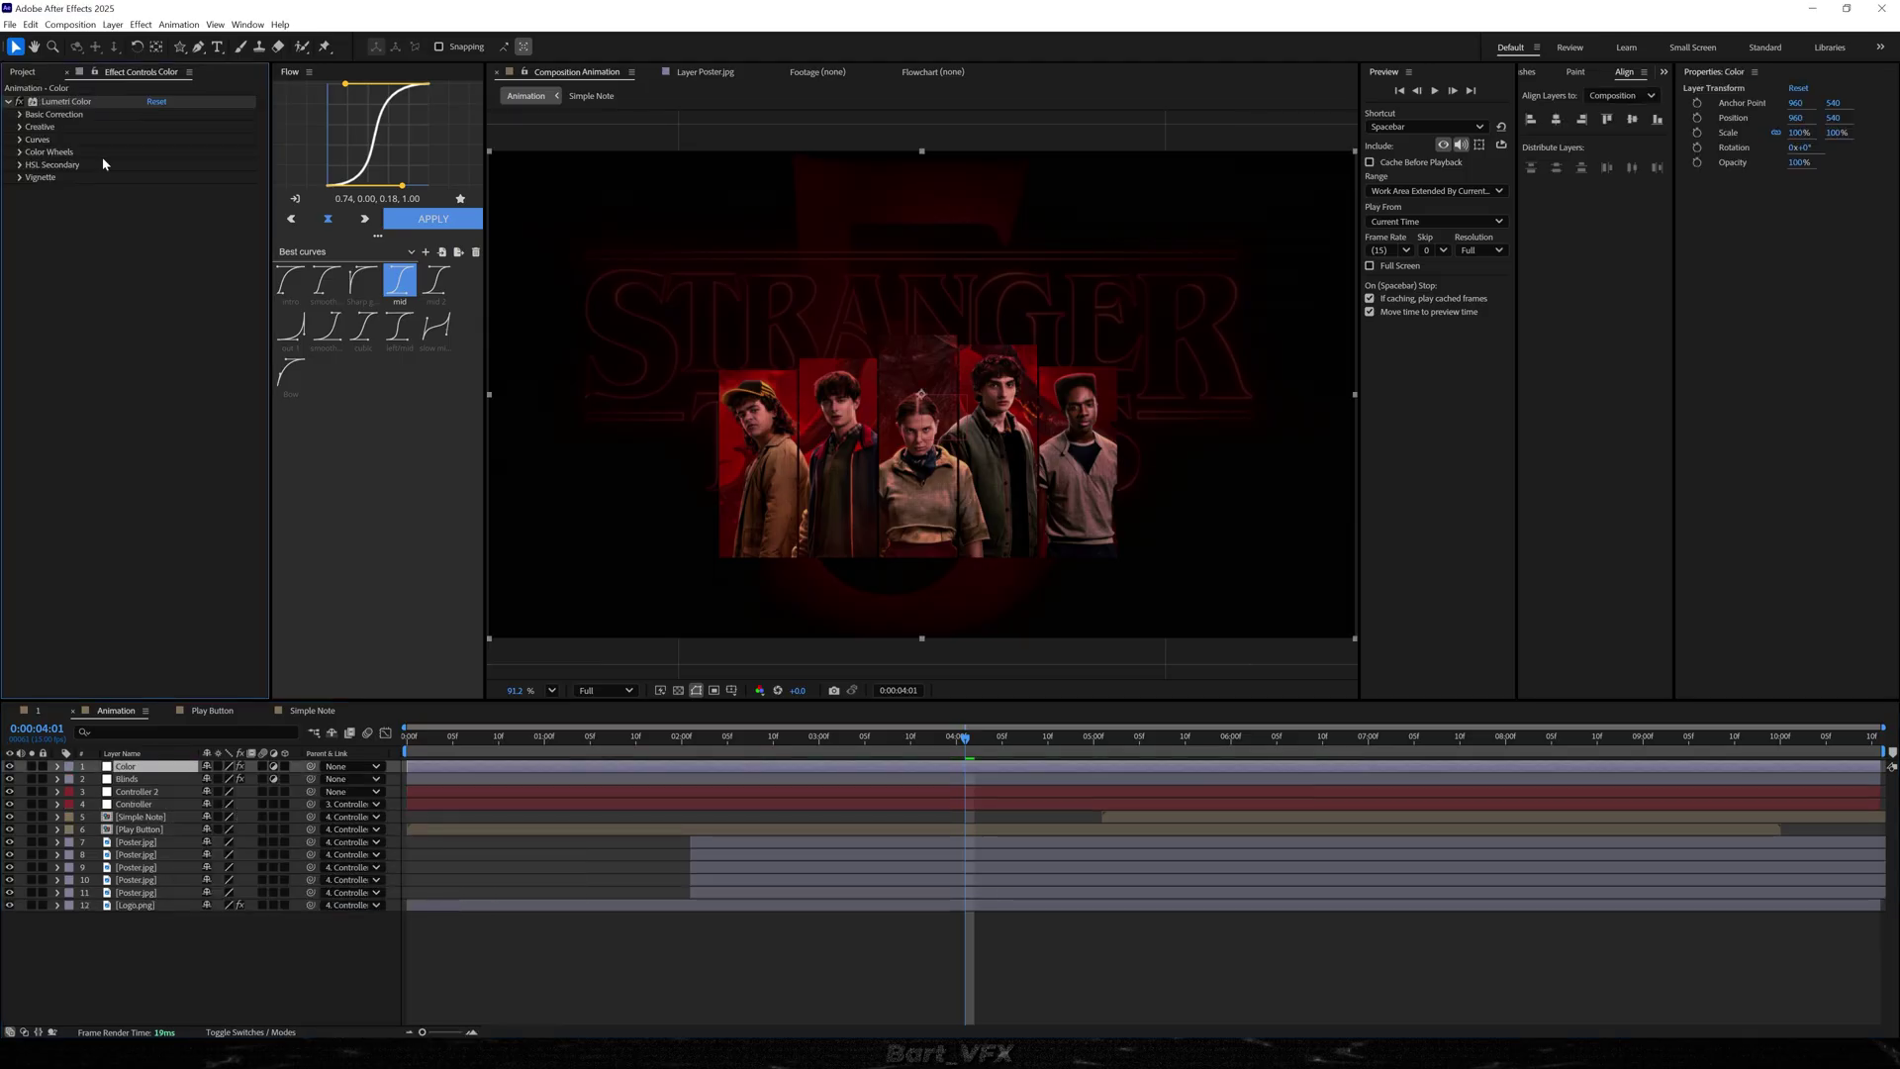
click(19, 115)
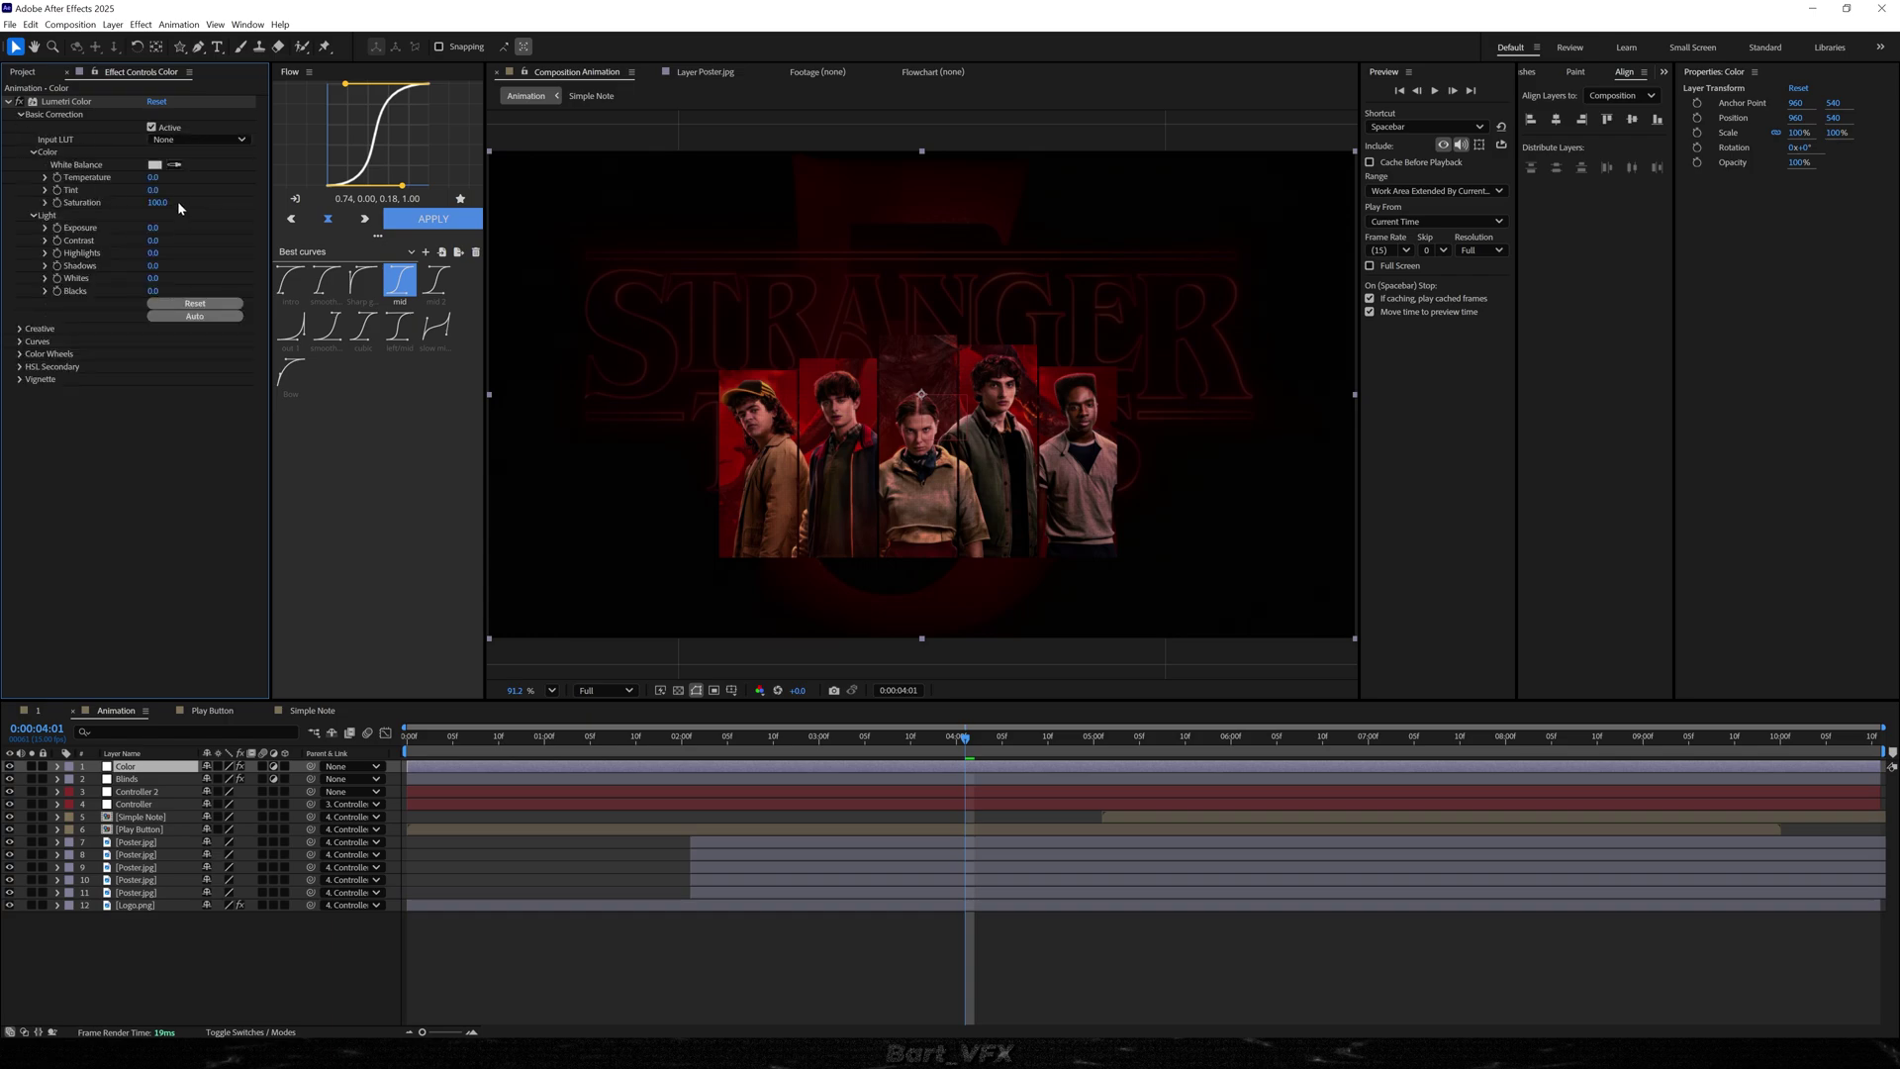
click(153, 178)
text(60)
key(Return)
scroll(922, 448, up, 1)
scroll(923, 448, up, 3)
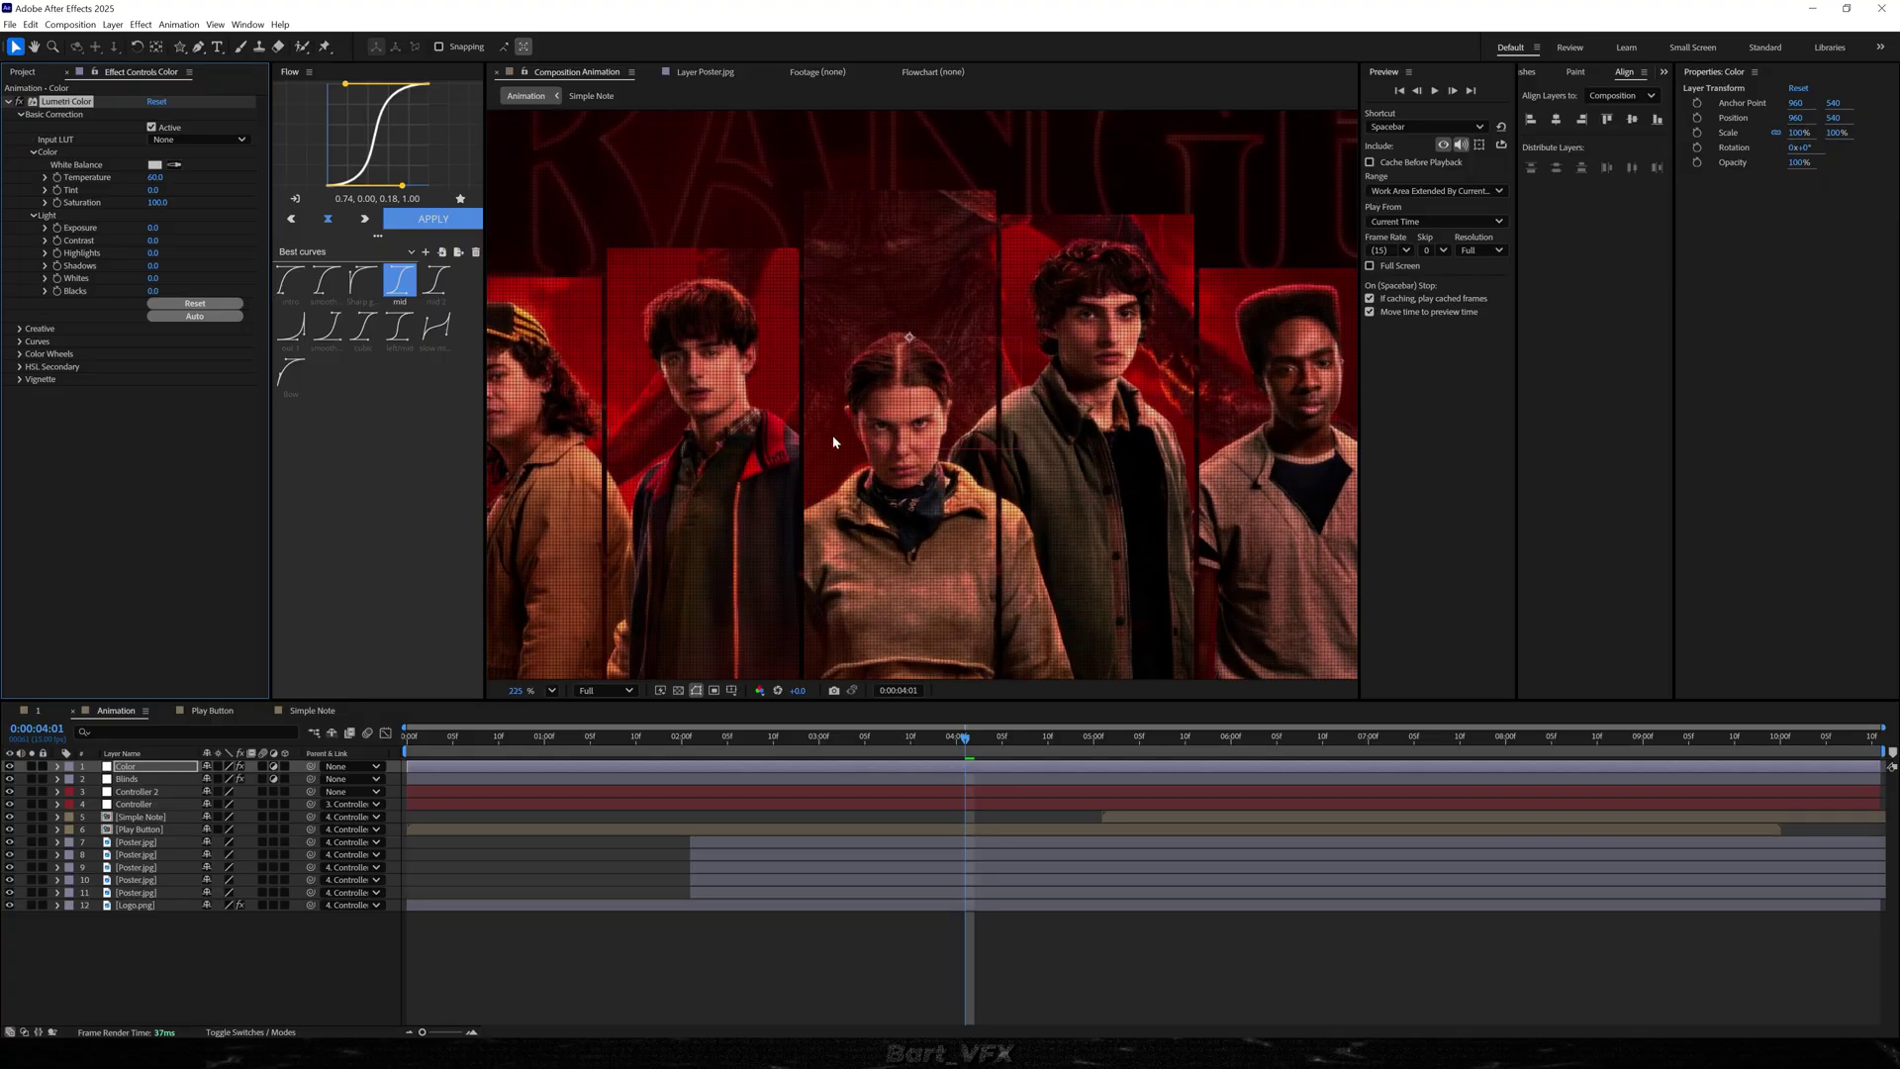
scroll(856, 435, down, 3)
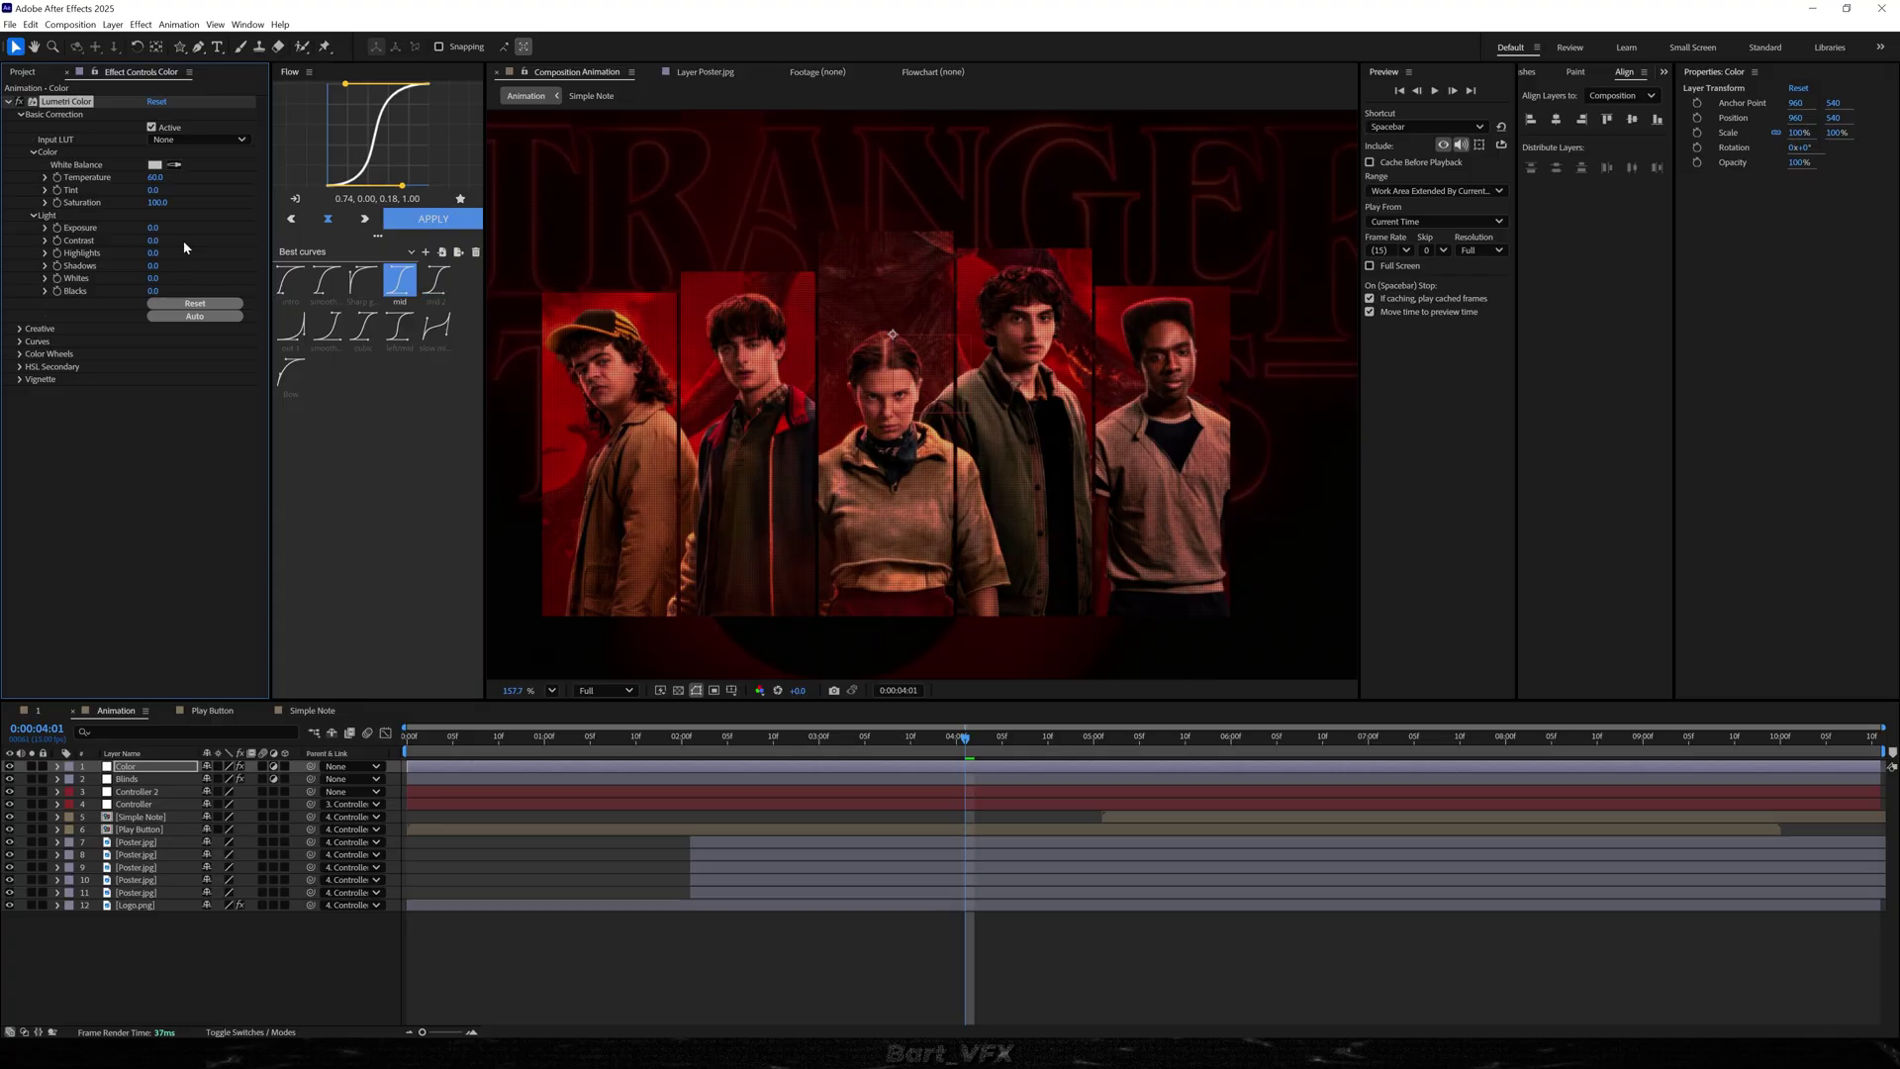
- Set the Lumetri Color Saturation to 60 and check the toned-down image
click(156, 202)
text(60)
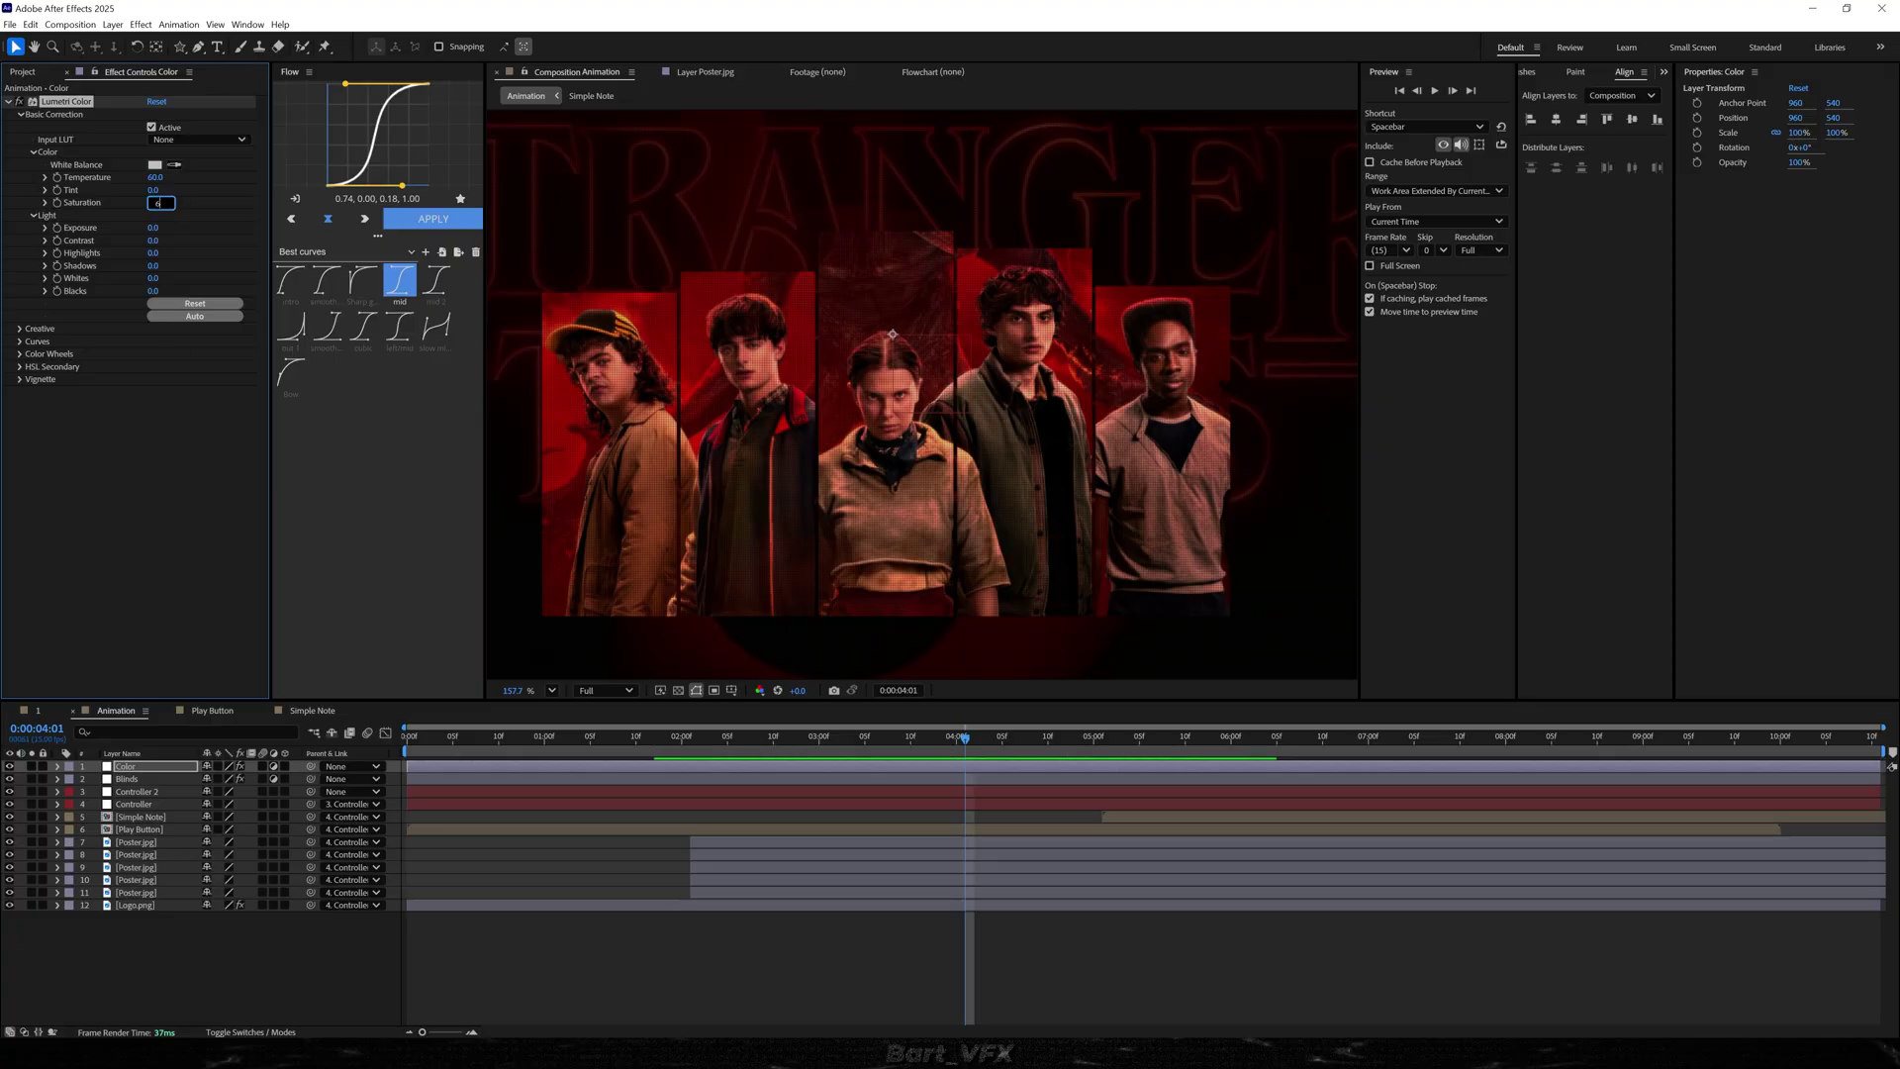
key(Return)
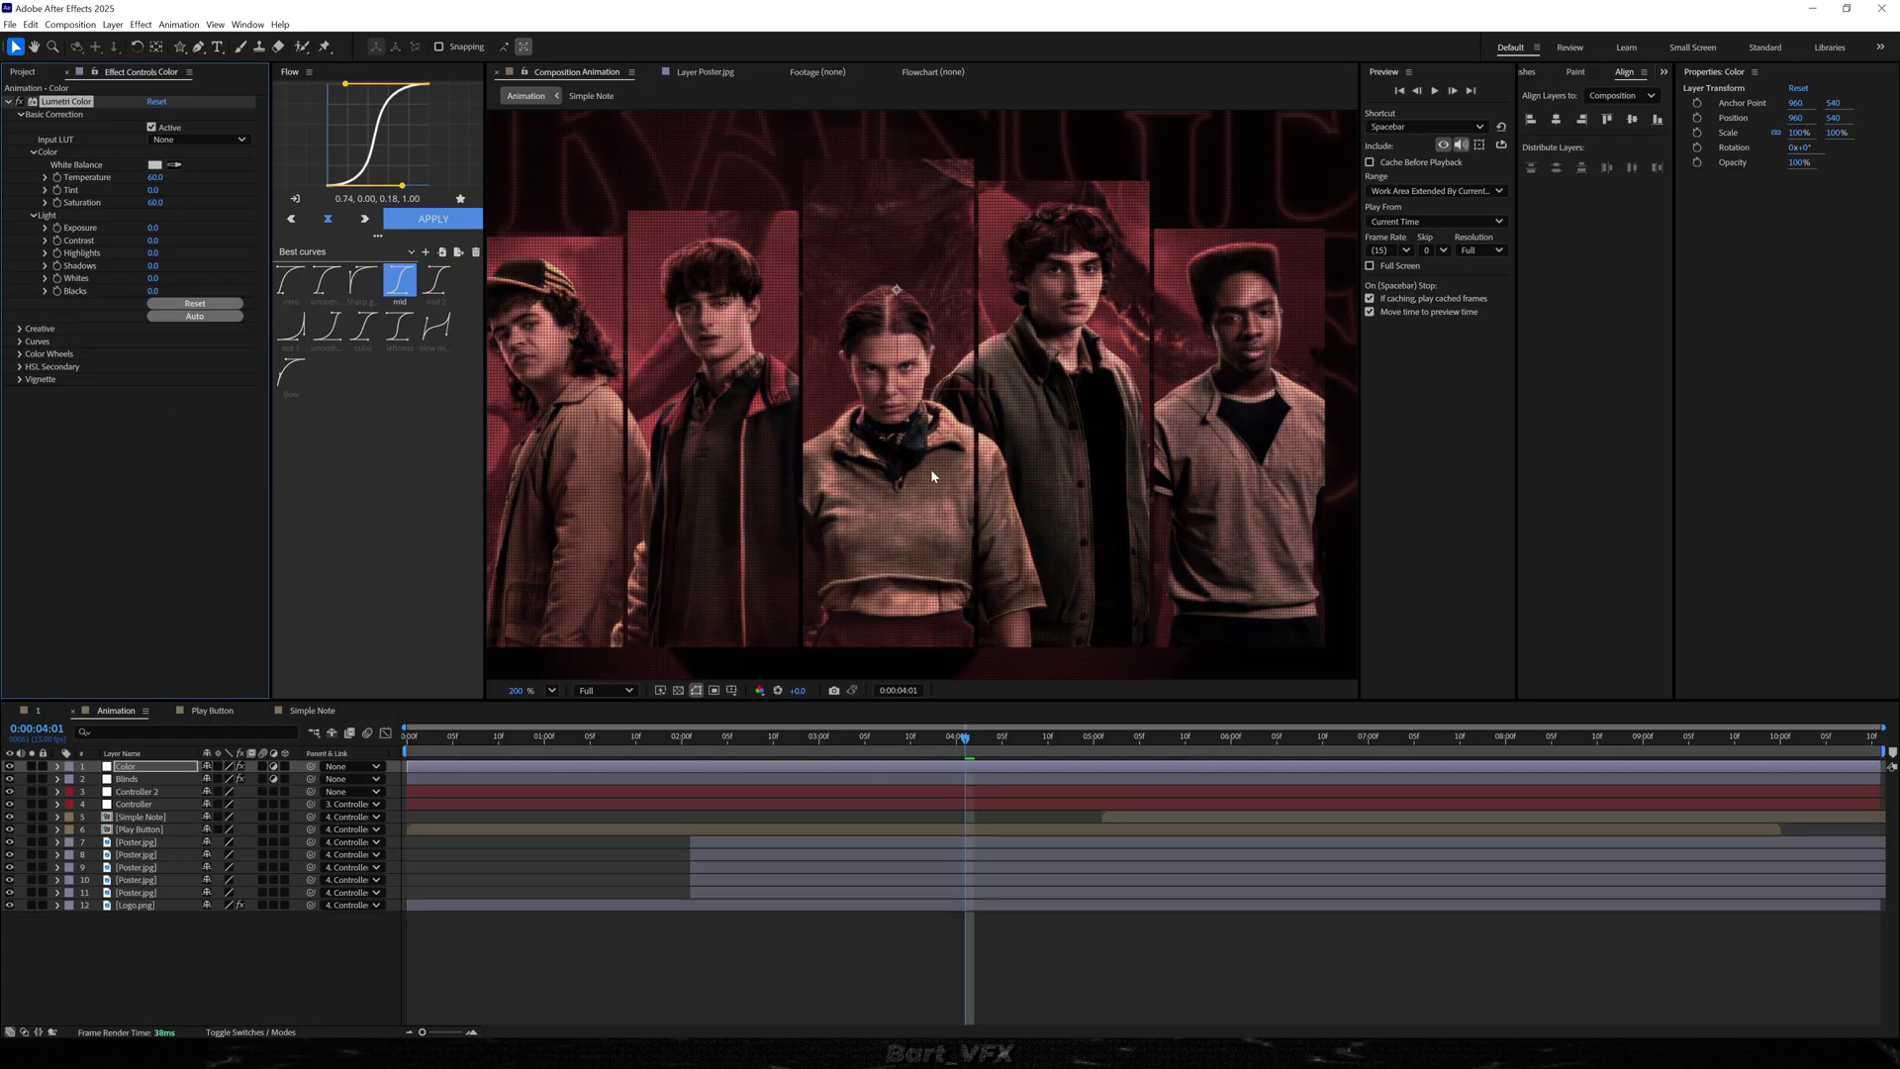
scroll(927, 476, down, 2)
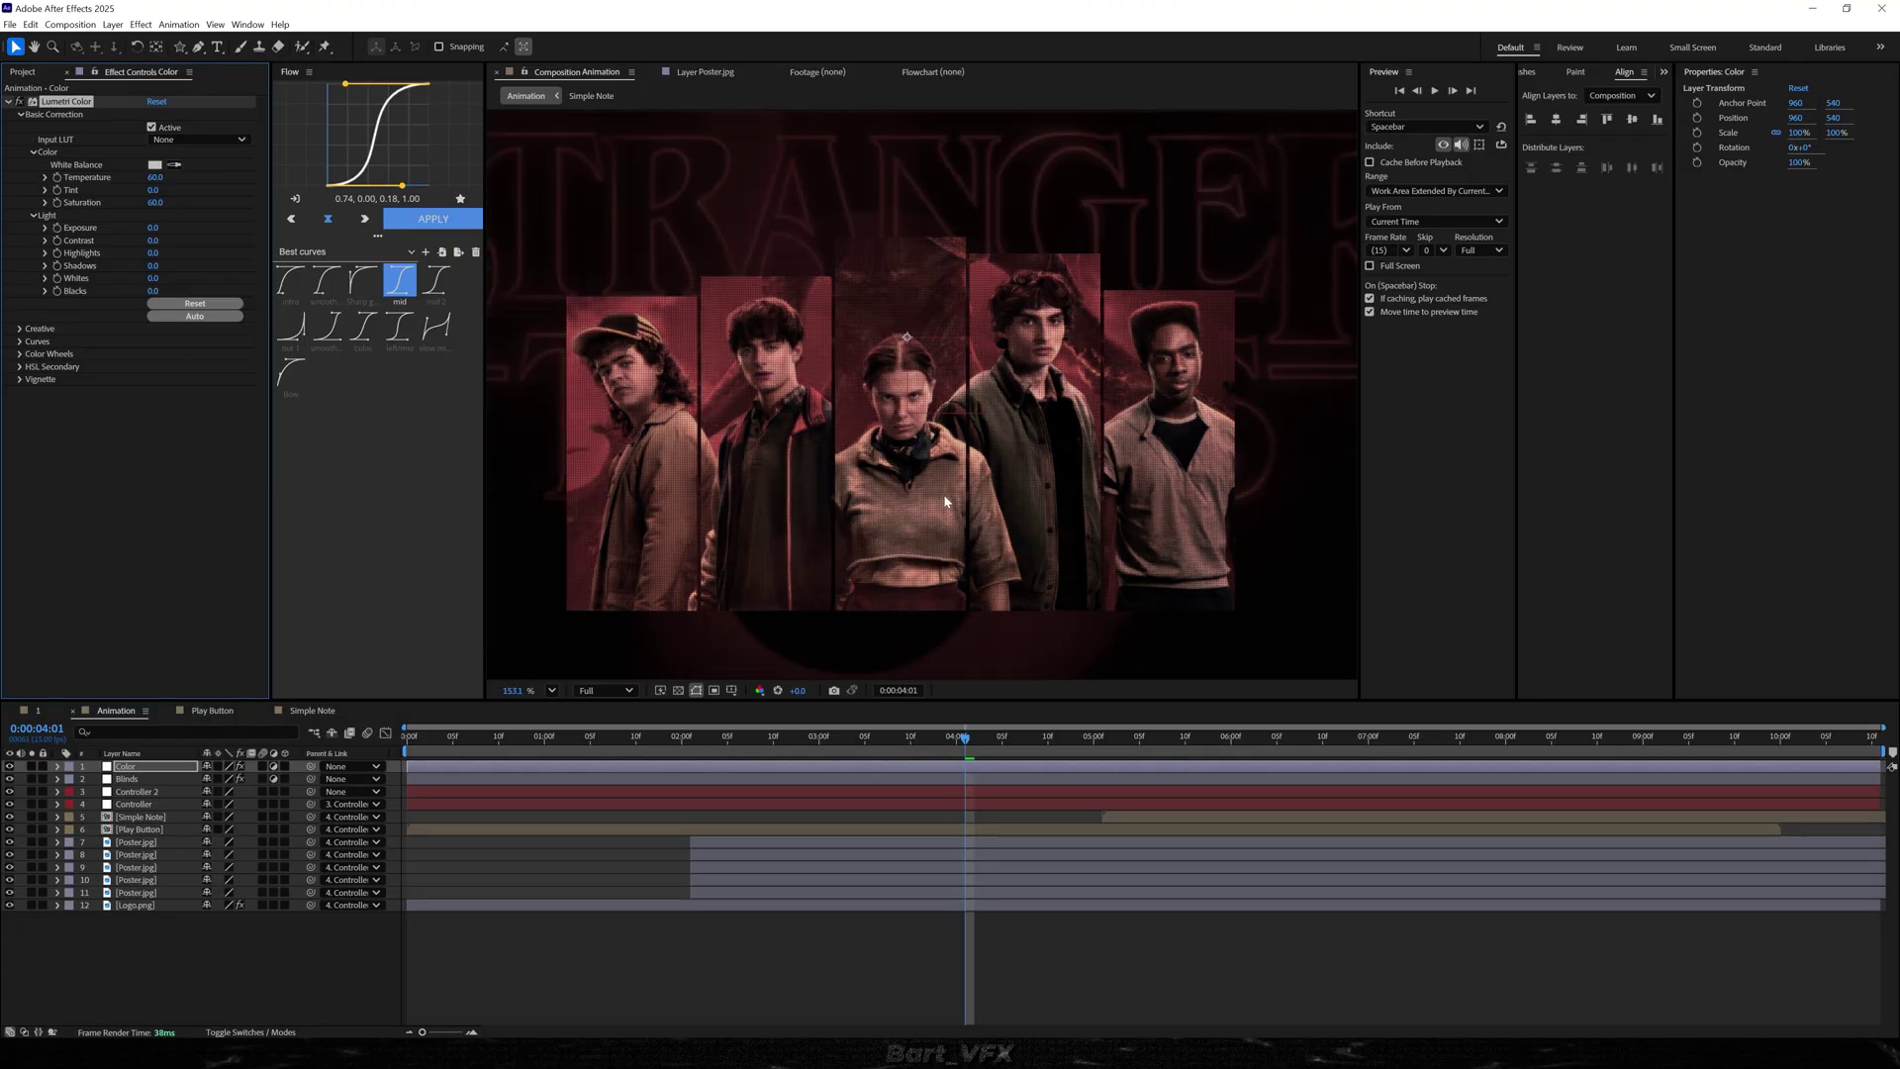
- Shape the Lumetri RGB curve into a gentle S-curve and tint the shadows toward blue with the color wheels
click(20, 341)
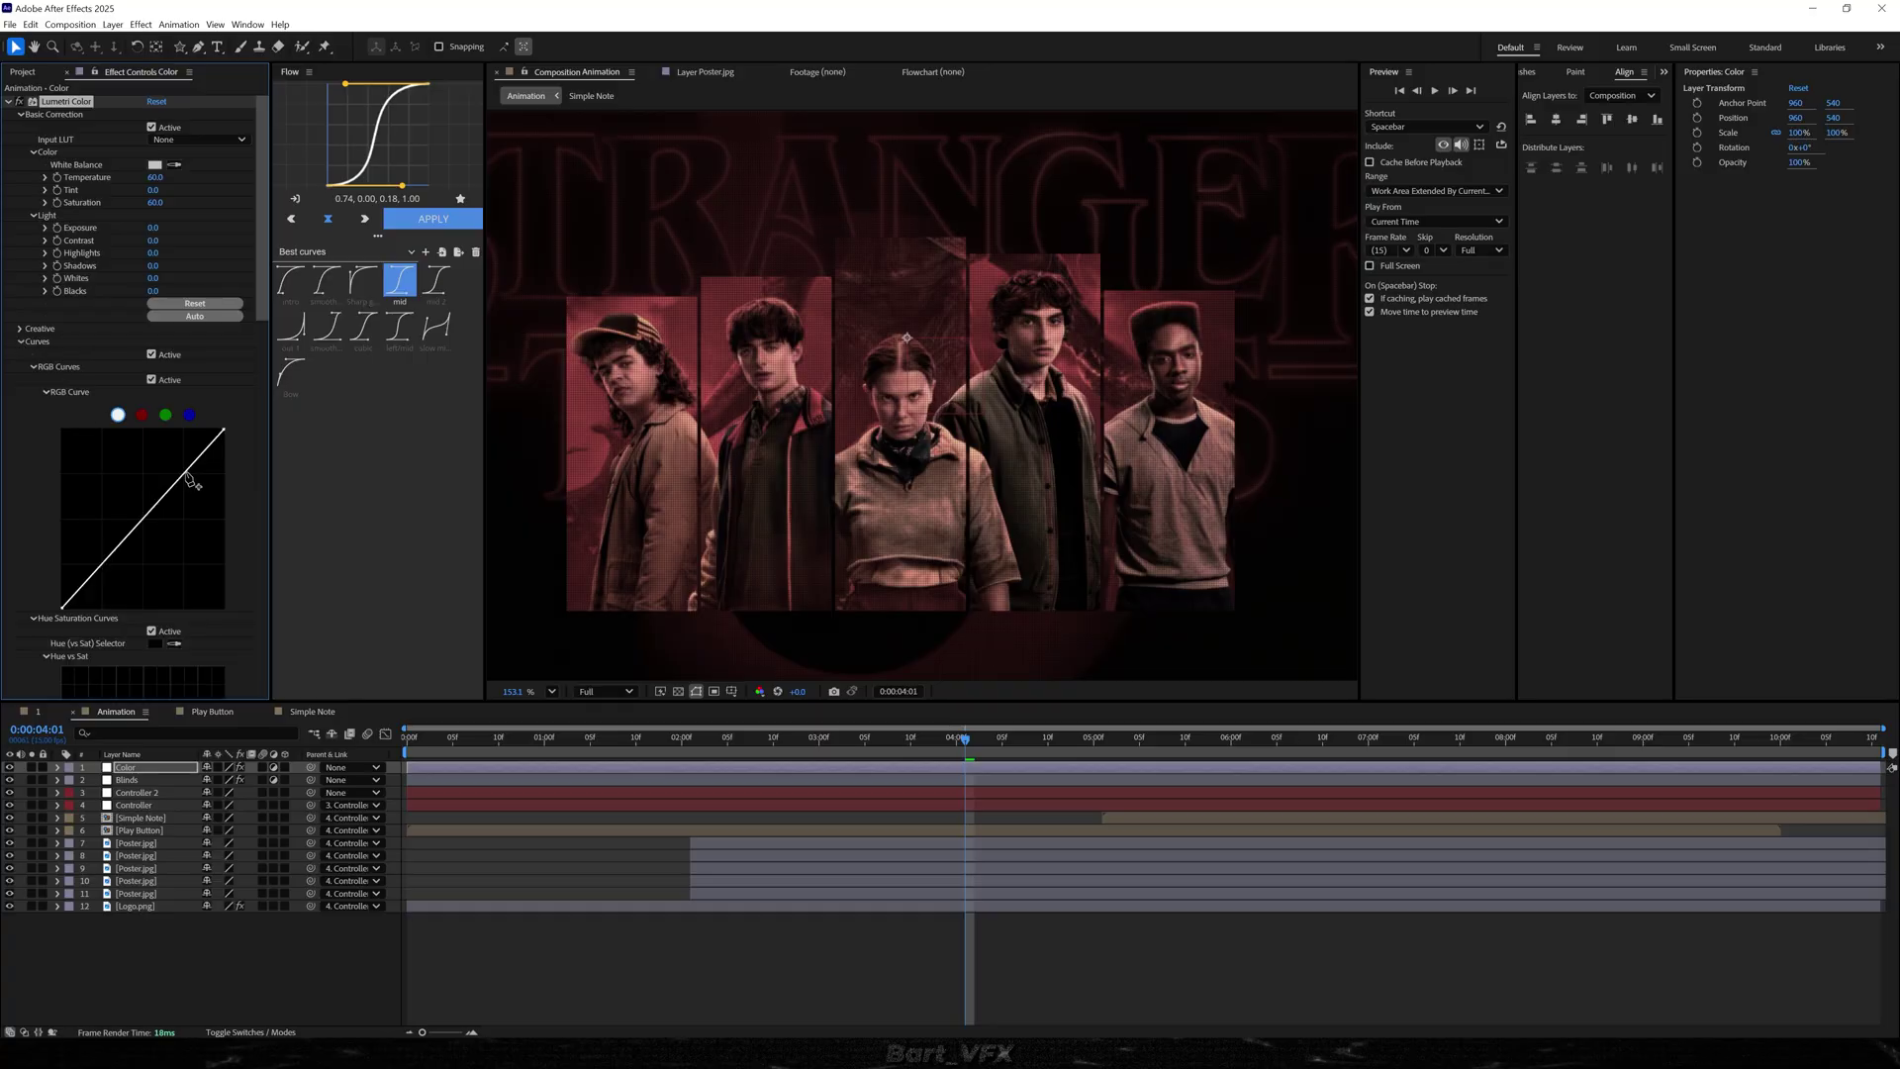
drag(186, 476, 175, 472)
drag(101, 564, 108, 582)
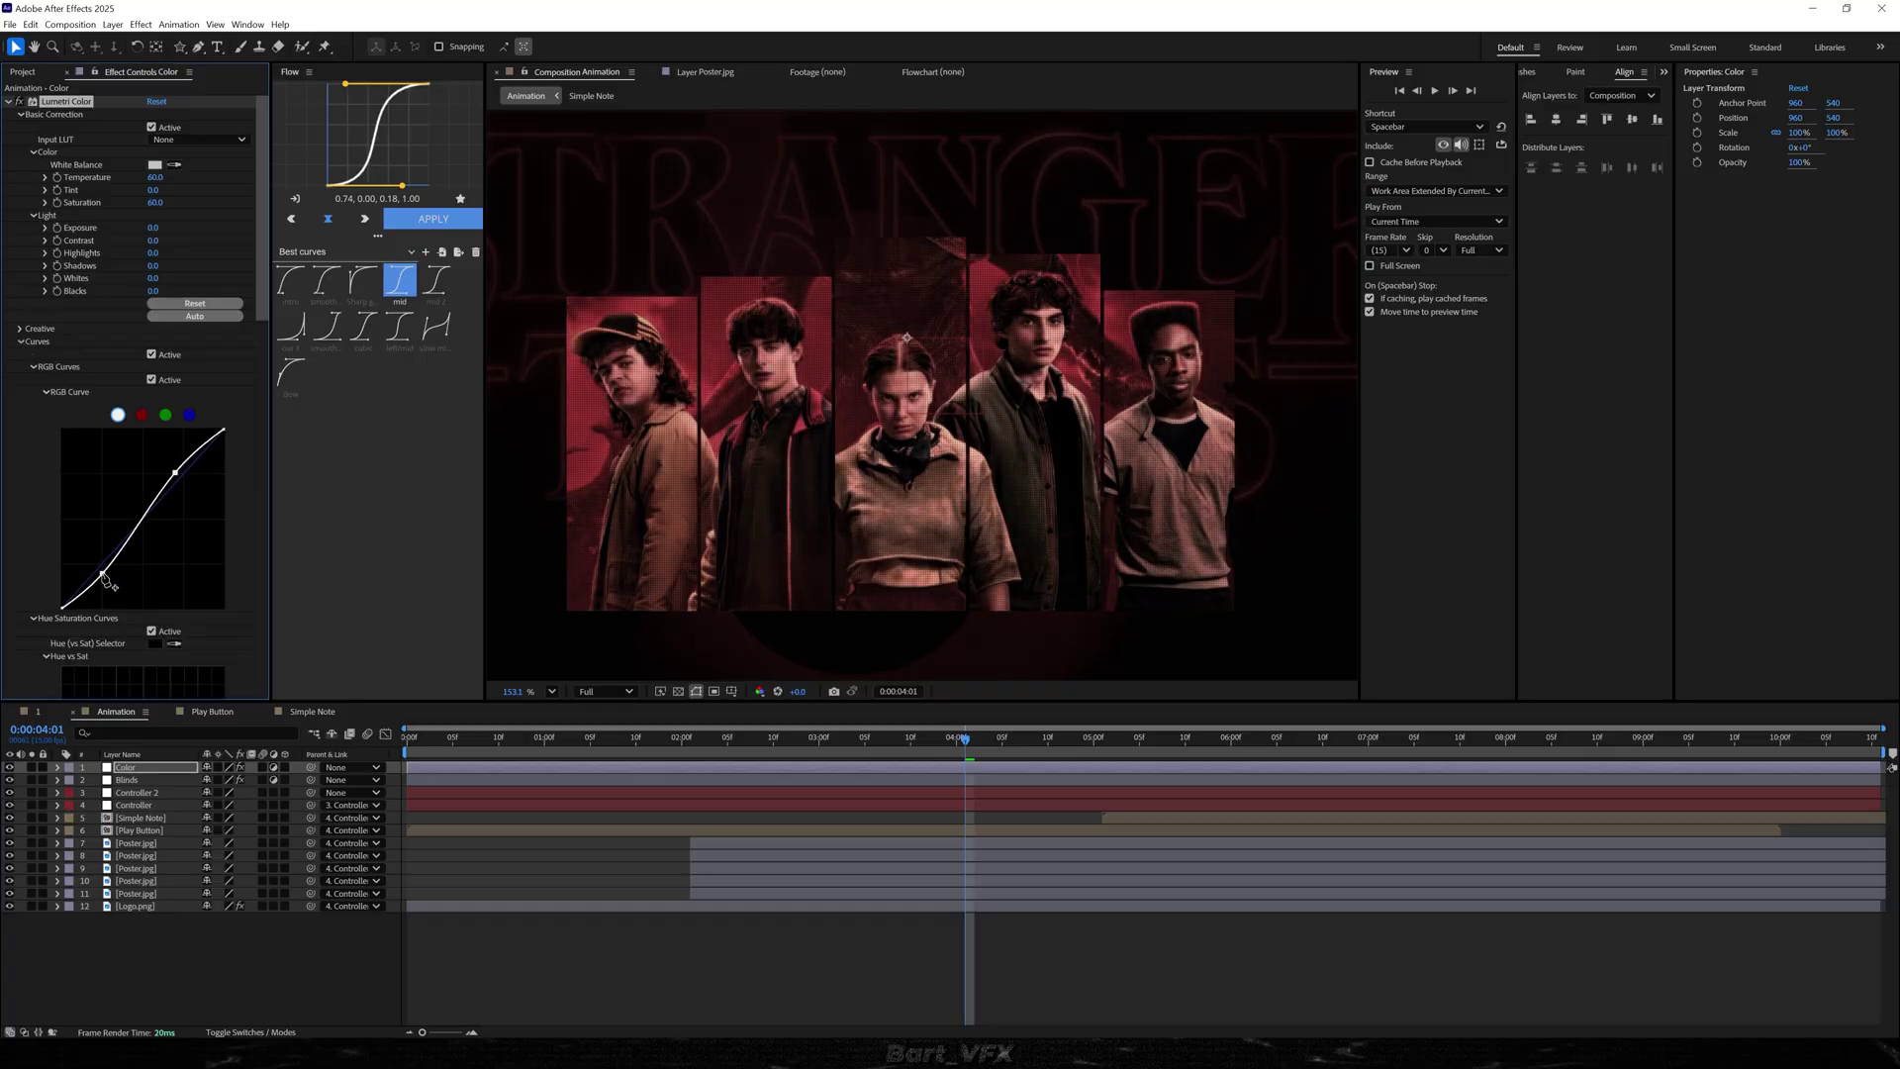
click(21, 341)
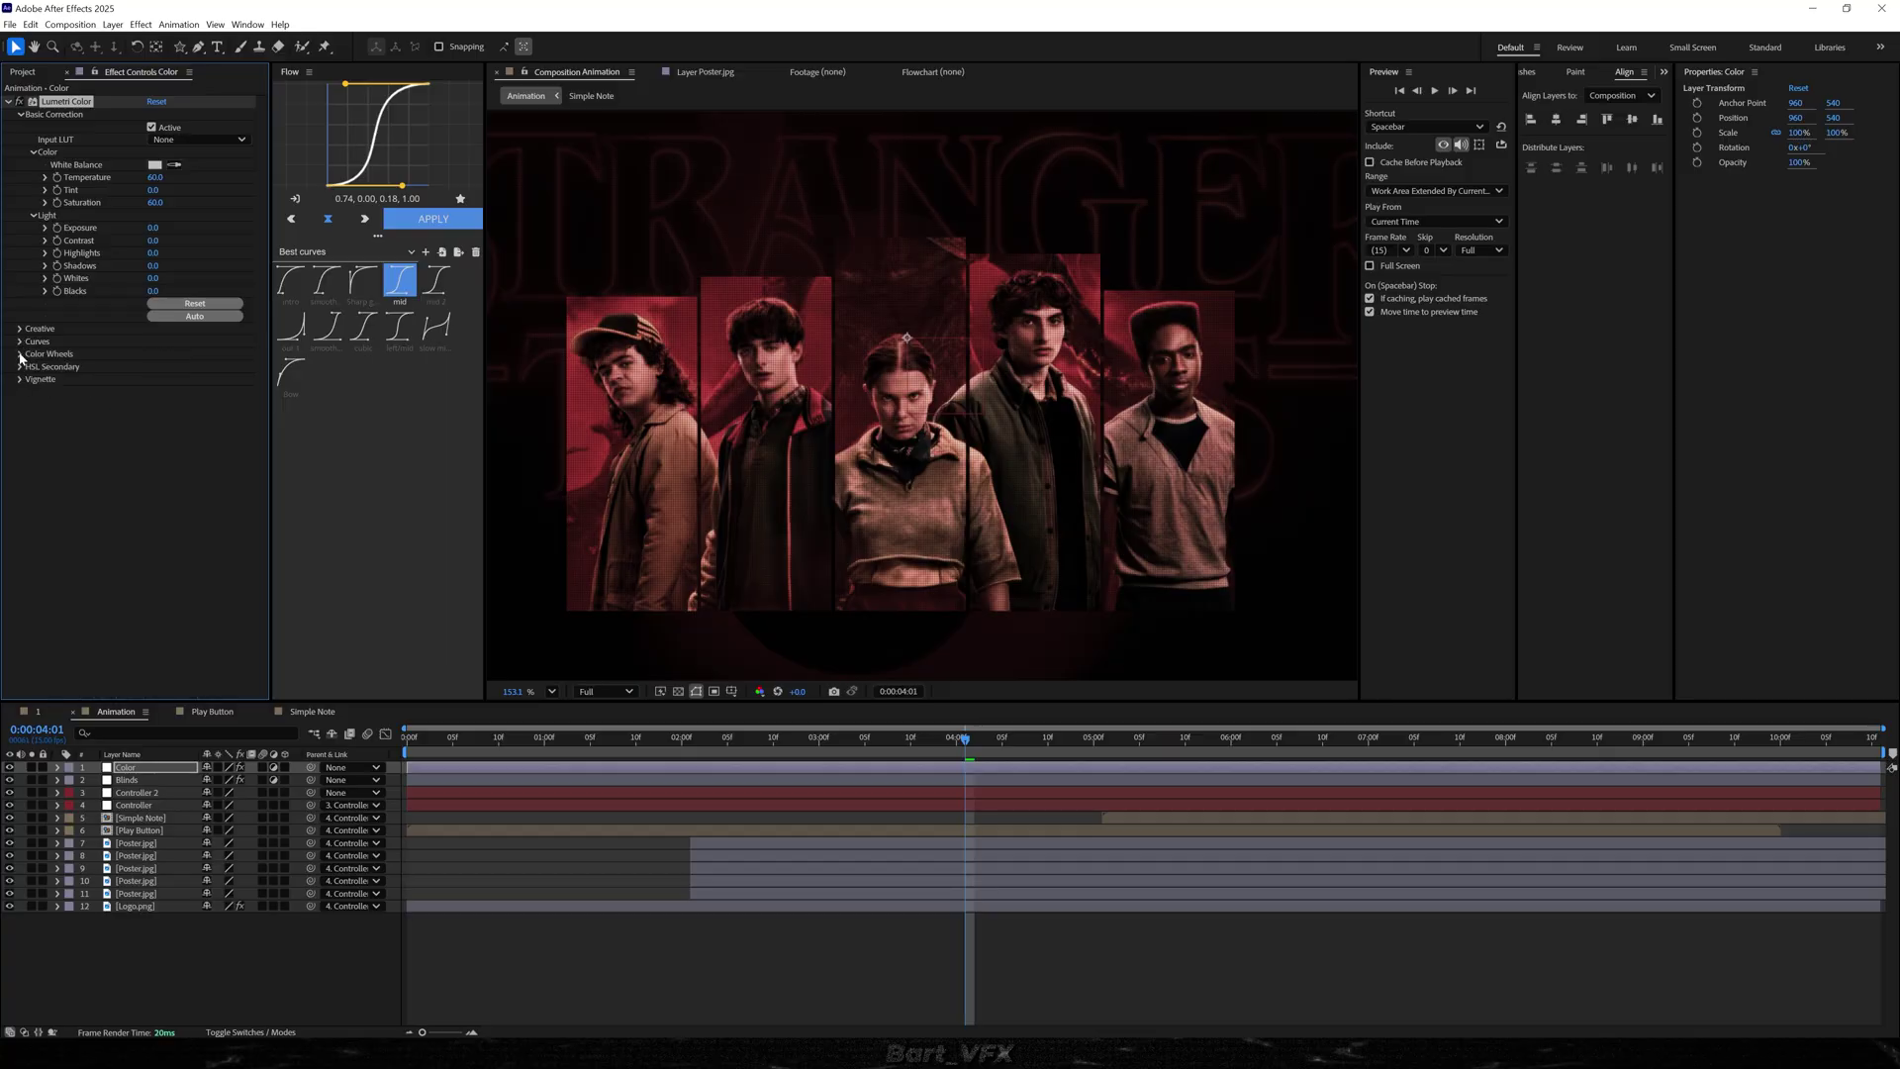
click(21, 354)
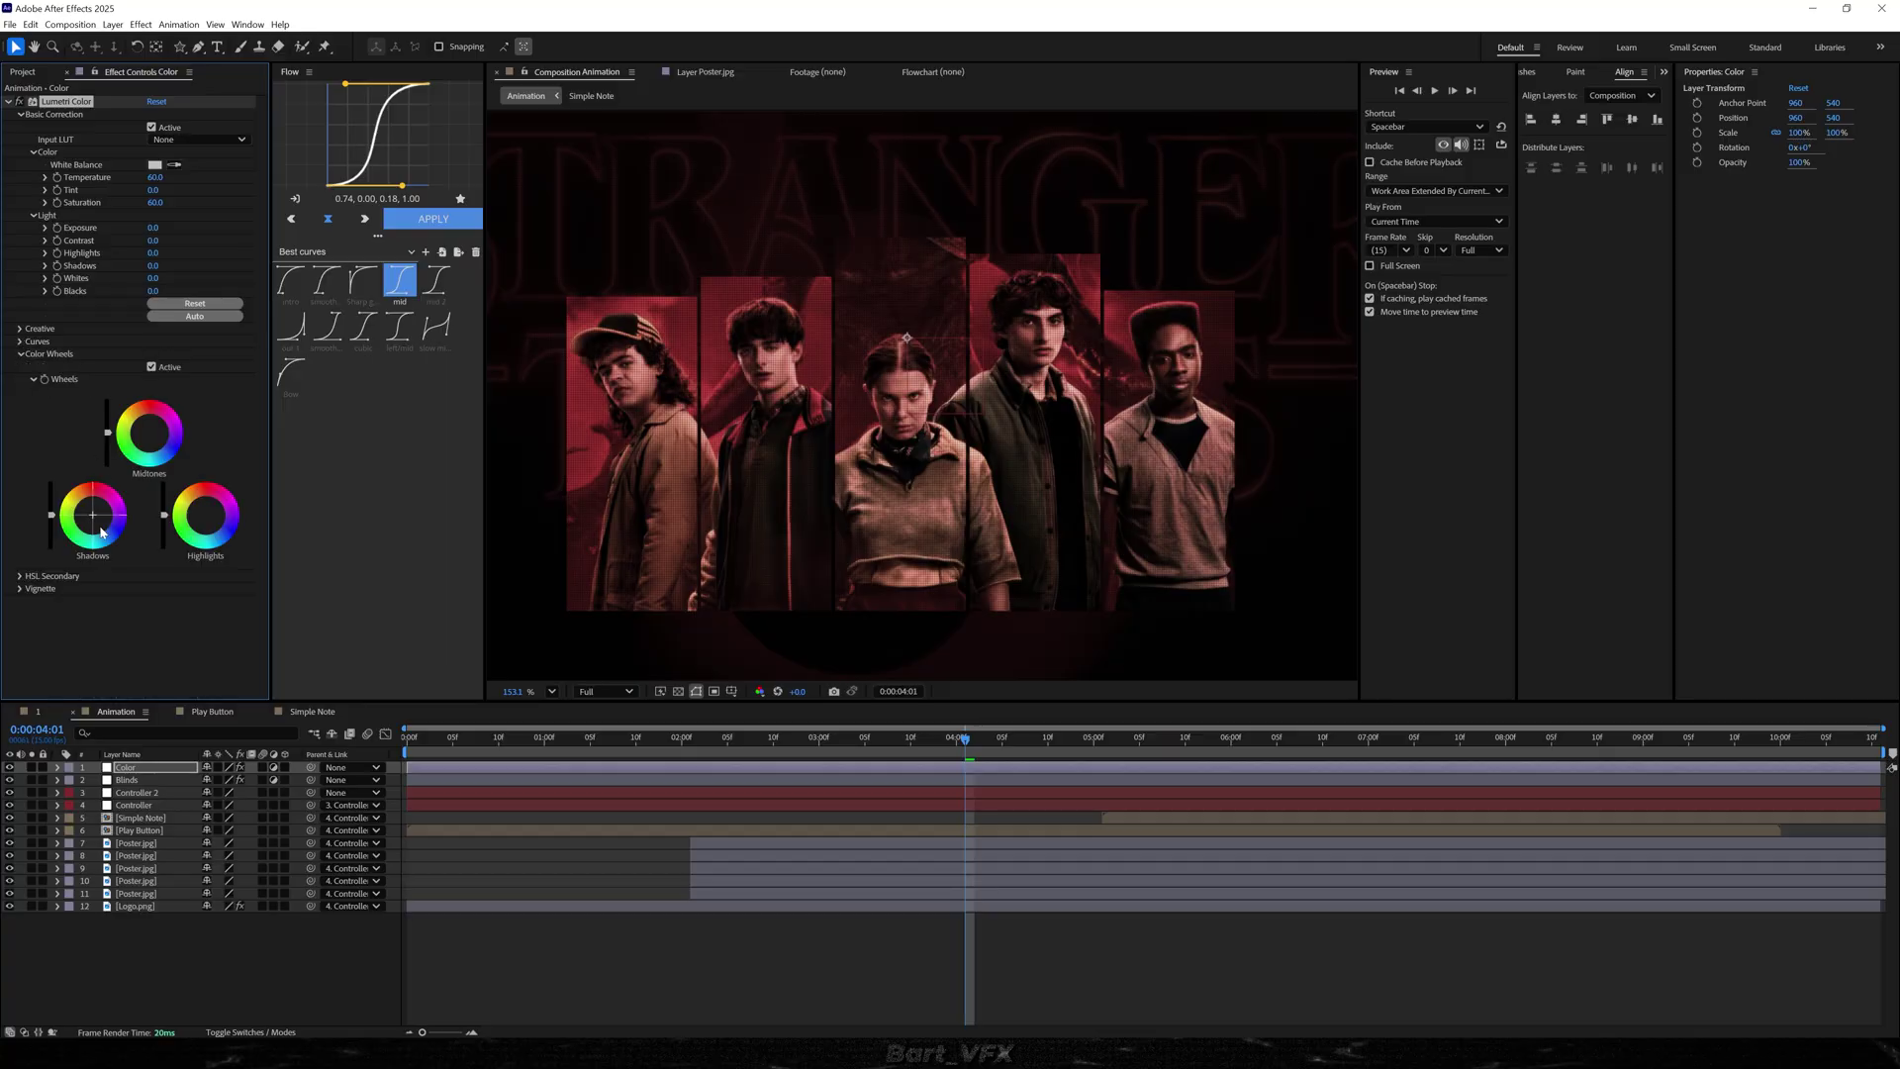
drag(94, 516, 93, 514)
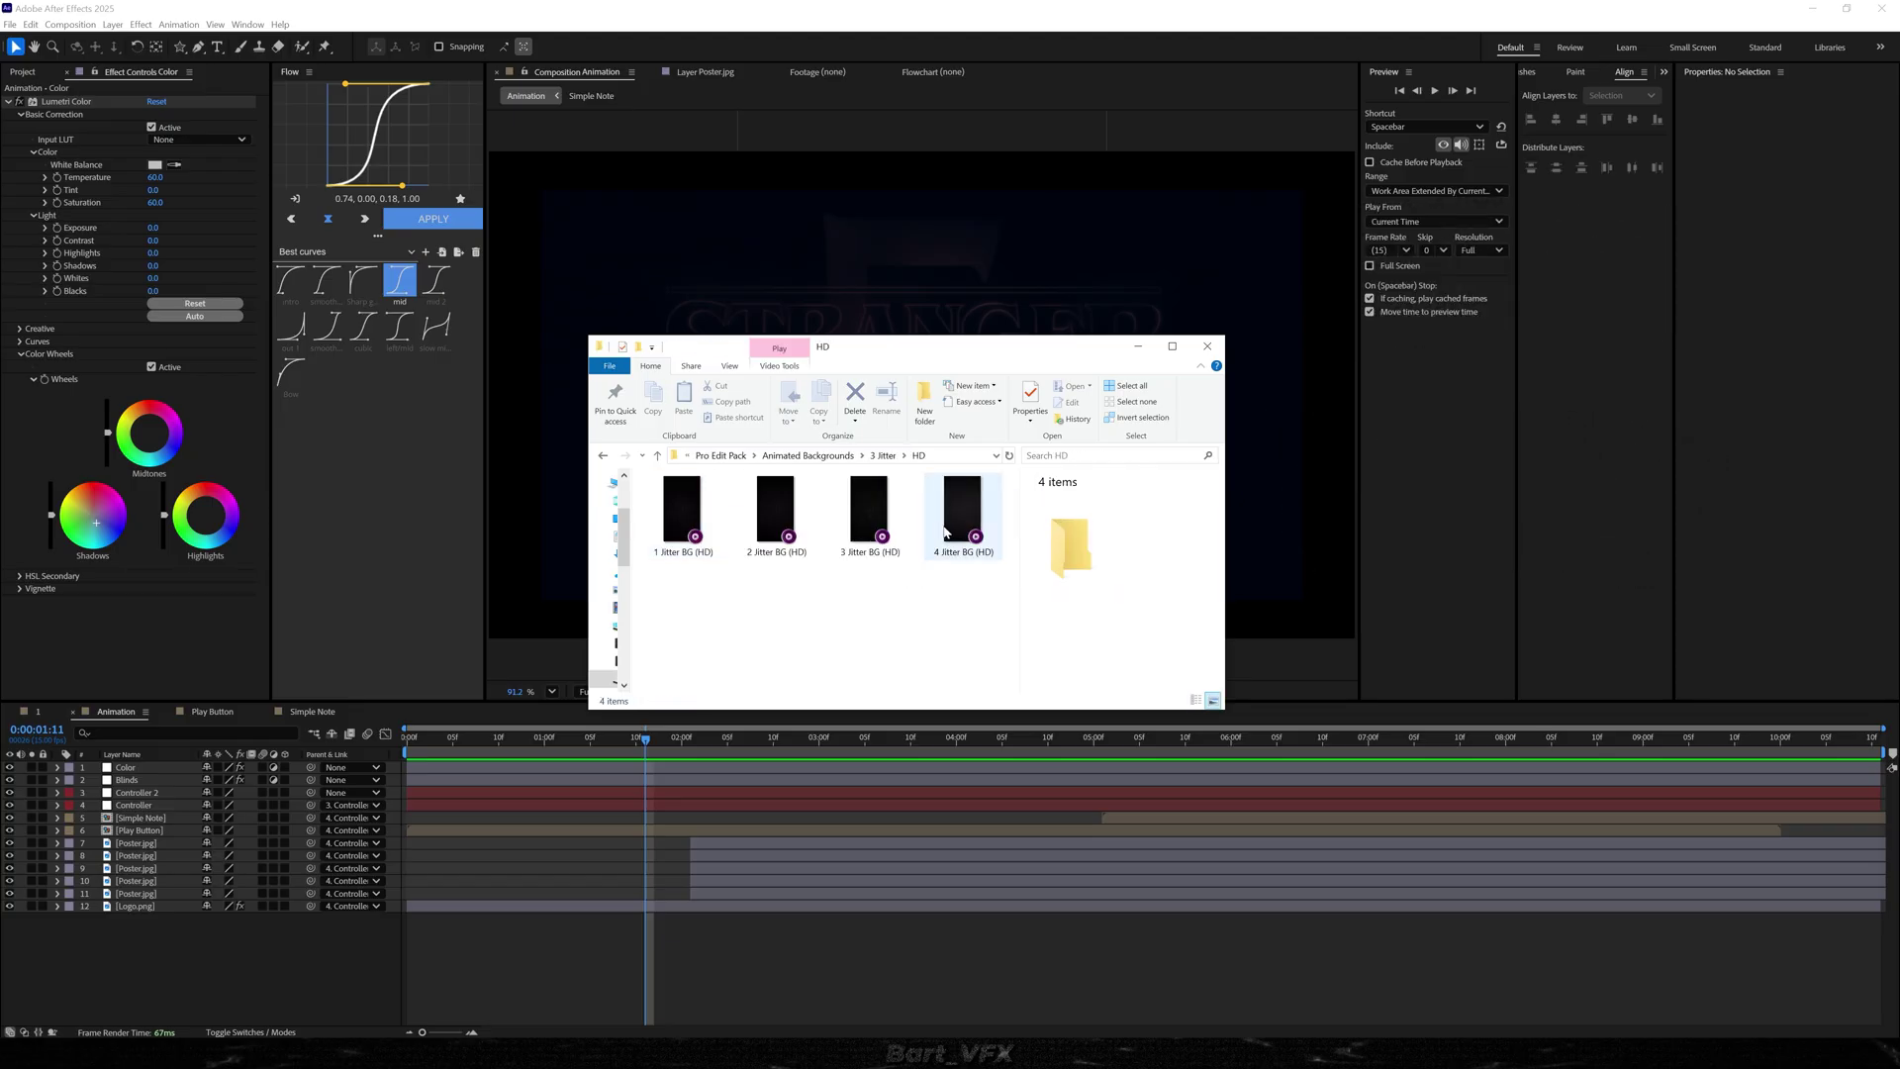
- Add the 4 Jitter BG (HD) clip from the HD folder as the top layer, rotate it 90° and preview it
drag(1240, 461, 312, 752)
key(r)
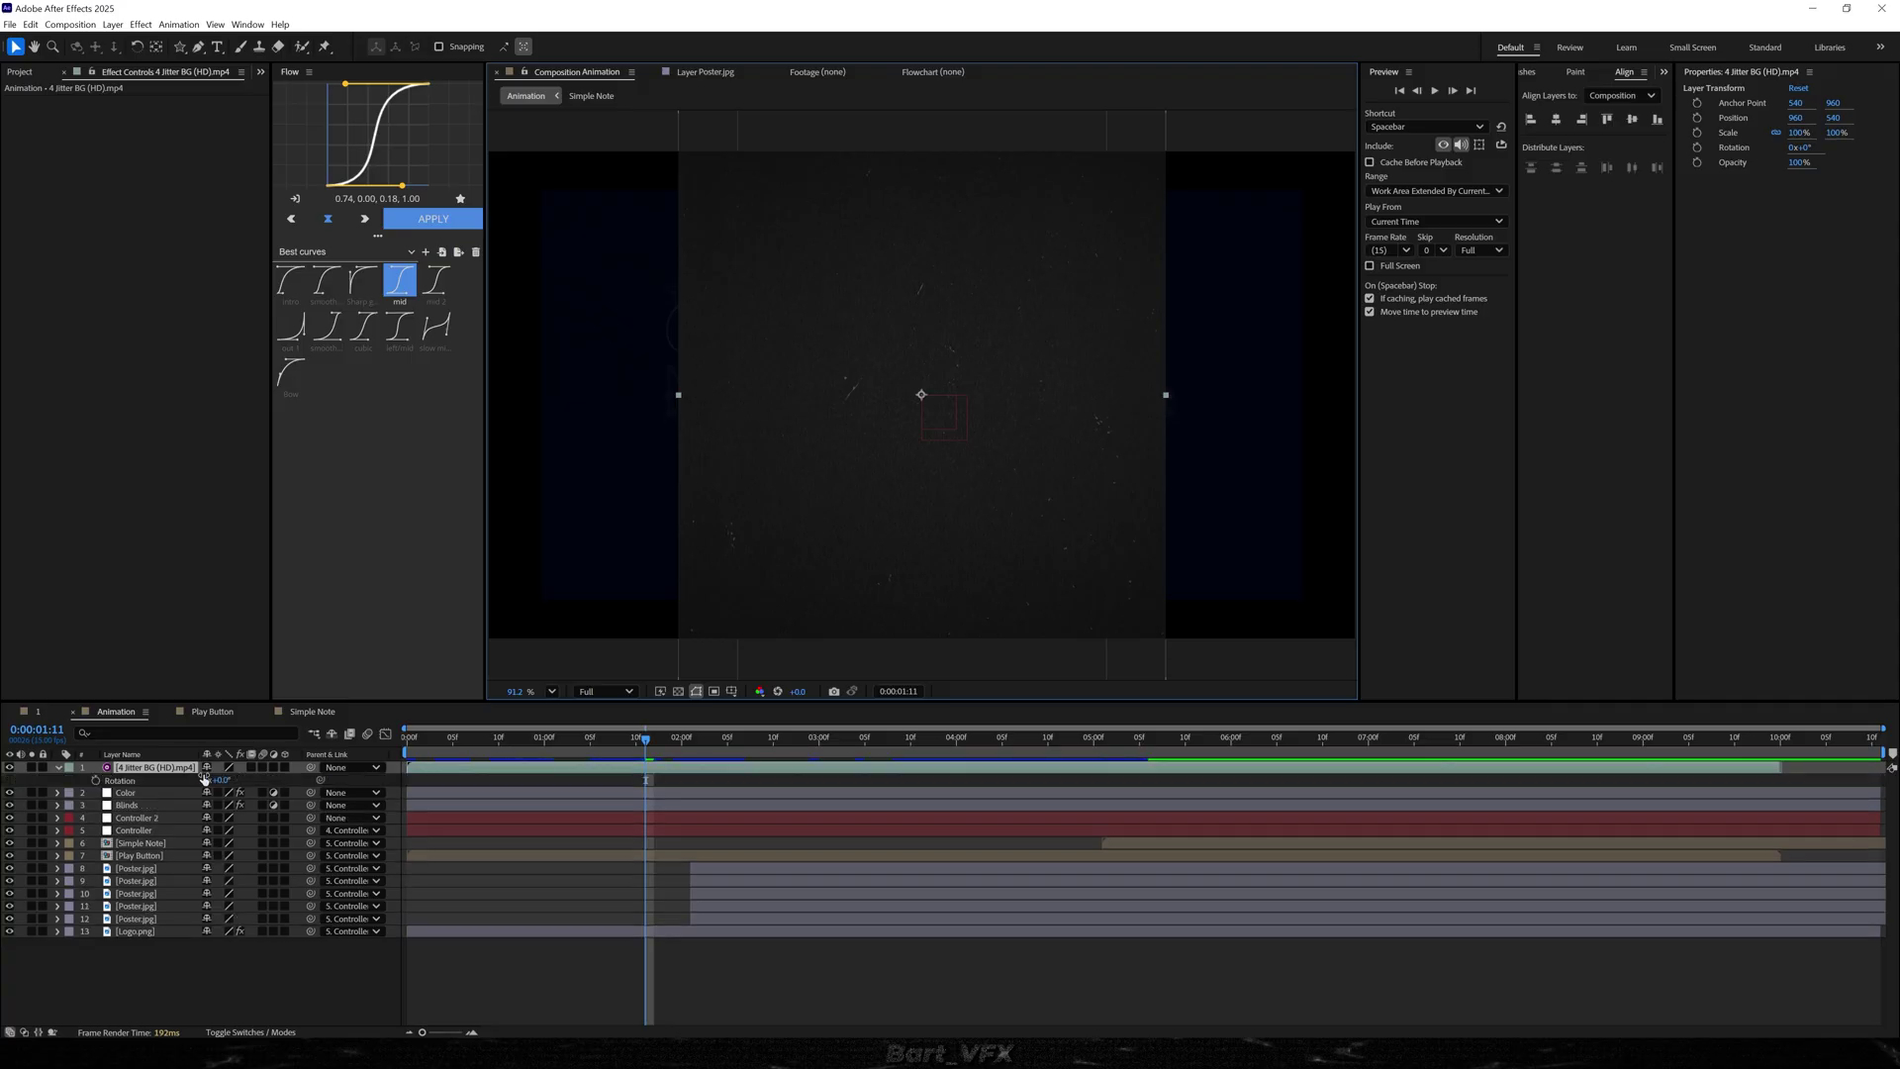
click(221, 780)
text(90)
key(Return)
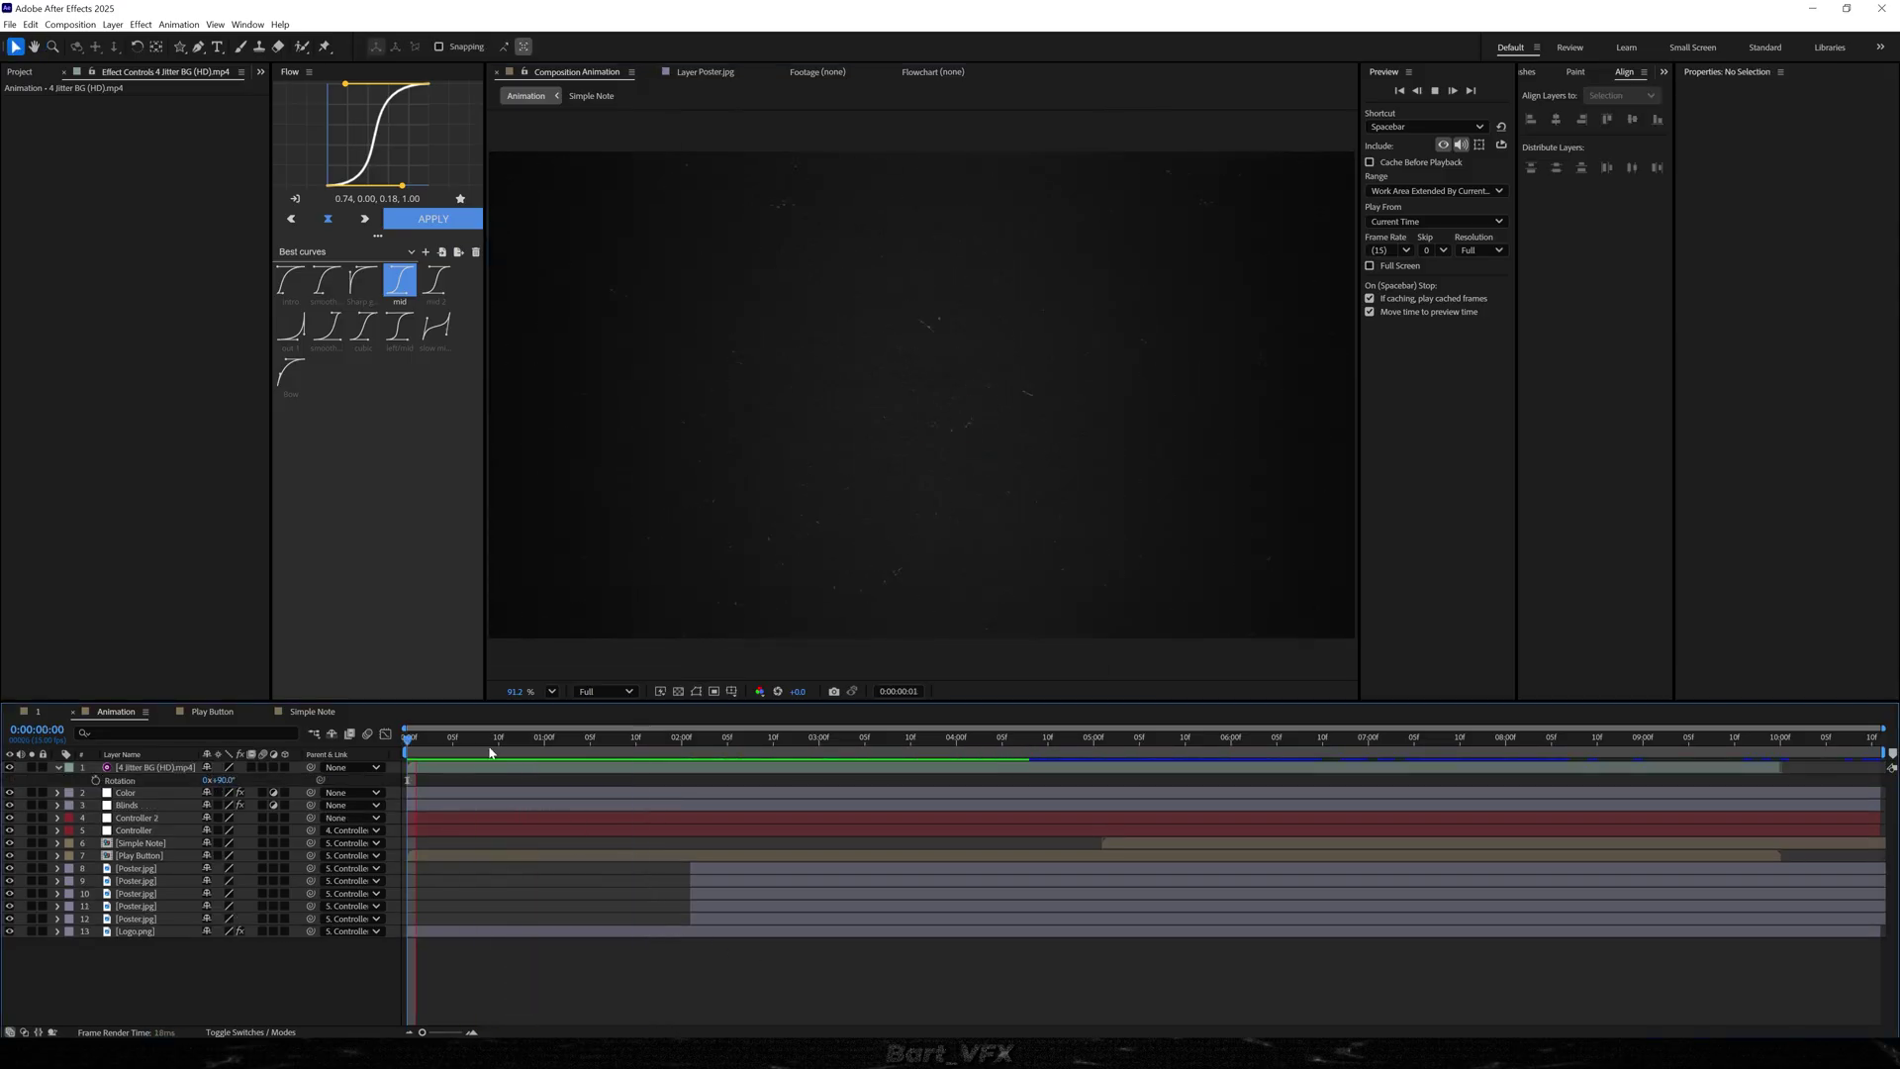
key(space)
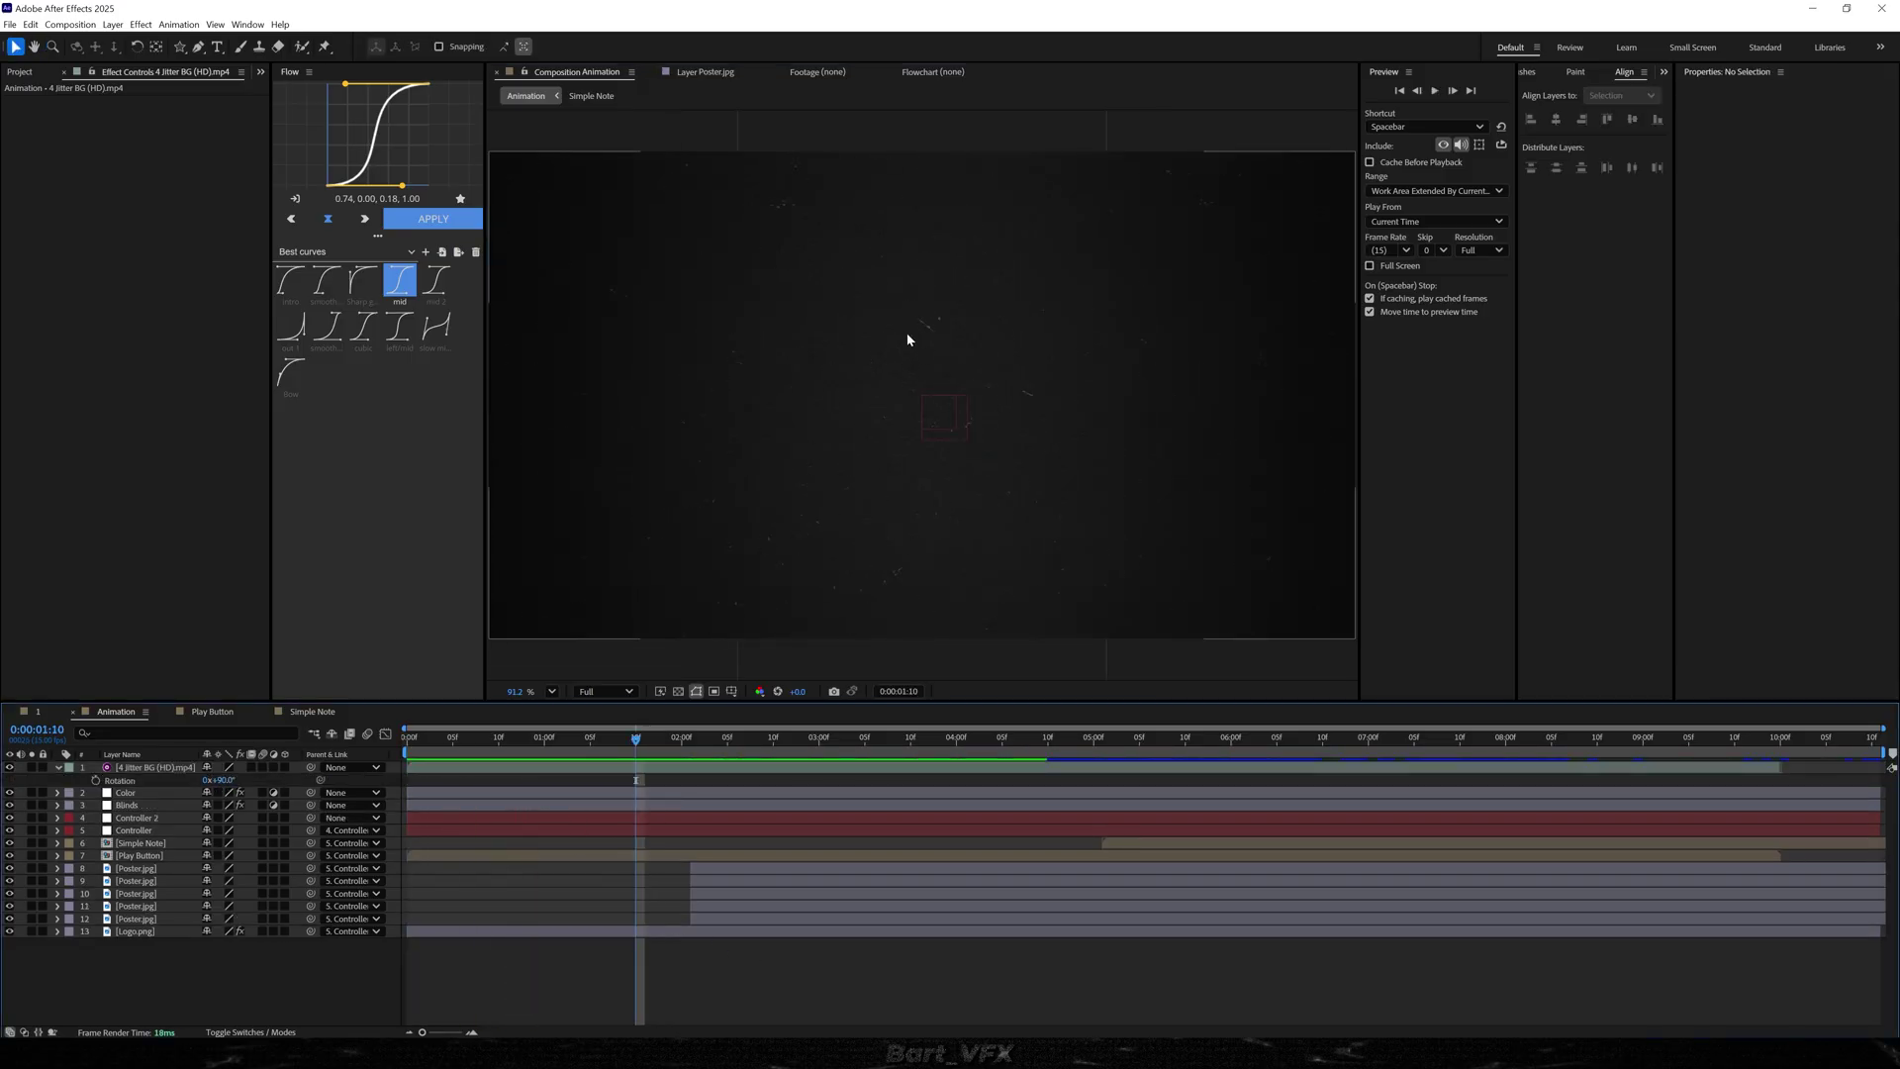
- Set the 4 Jitter BG layer's blending mode to Screen and preview the texture over the animation
click(152, 770)
click(237, 1031)
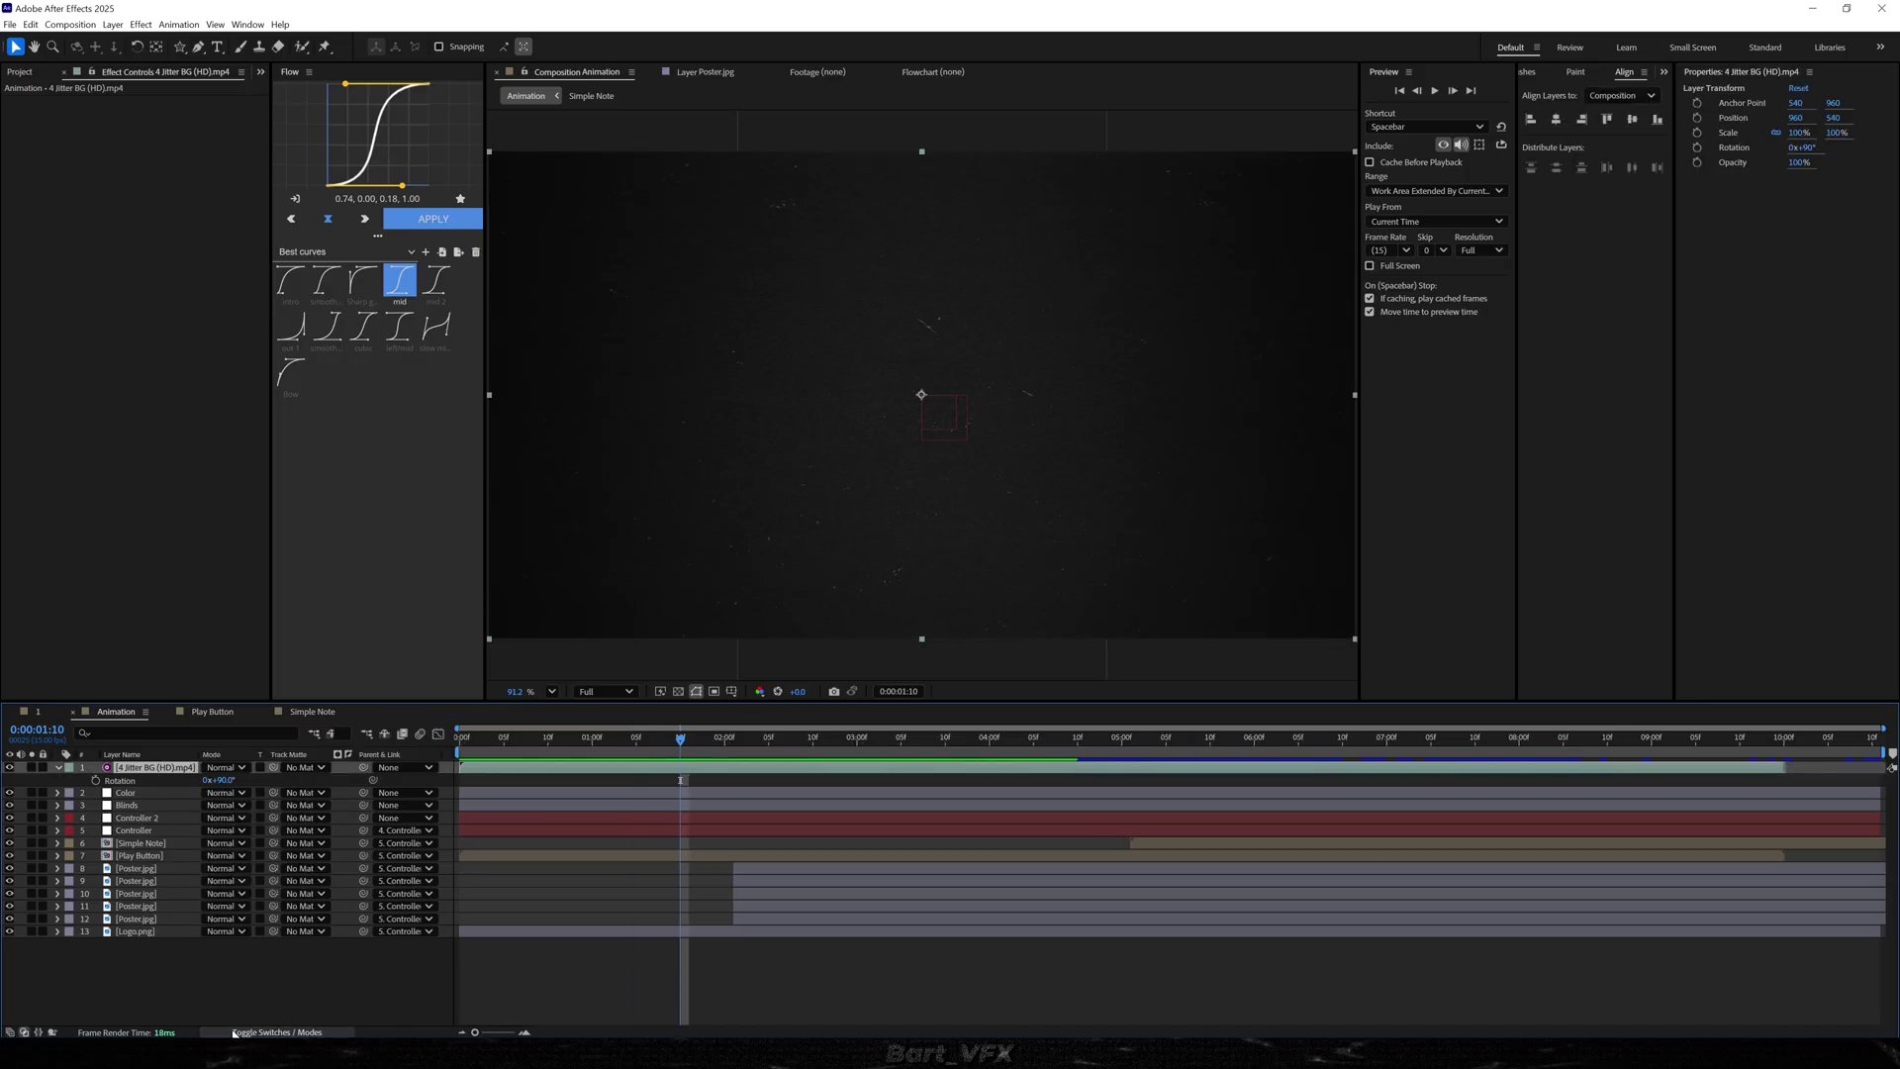
click(234, 768)
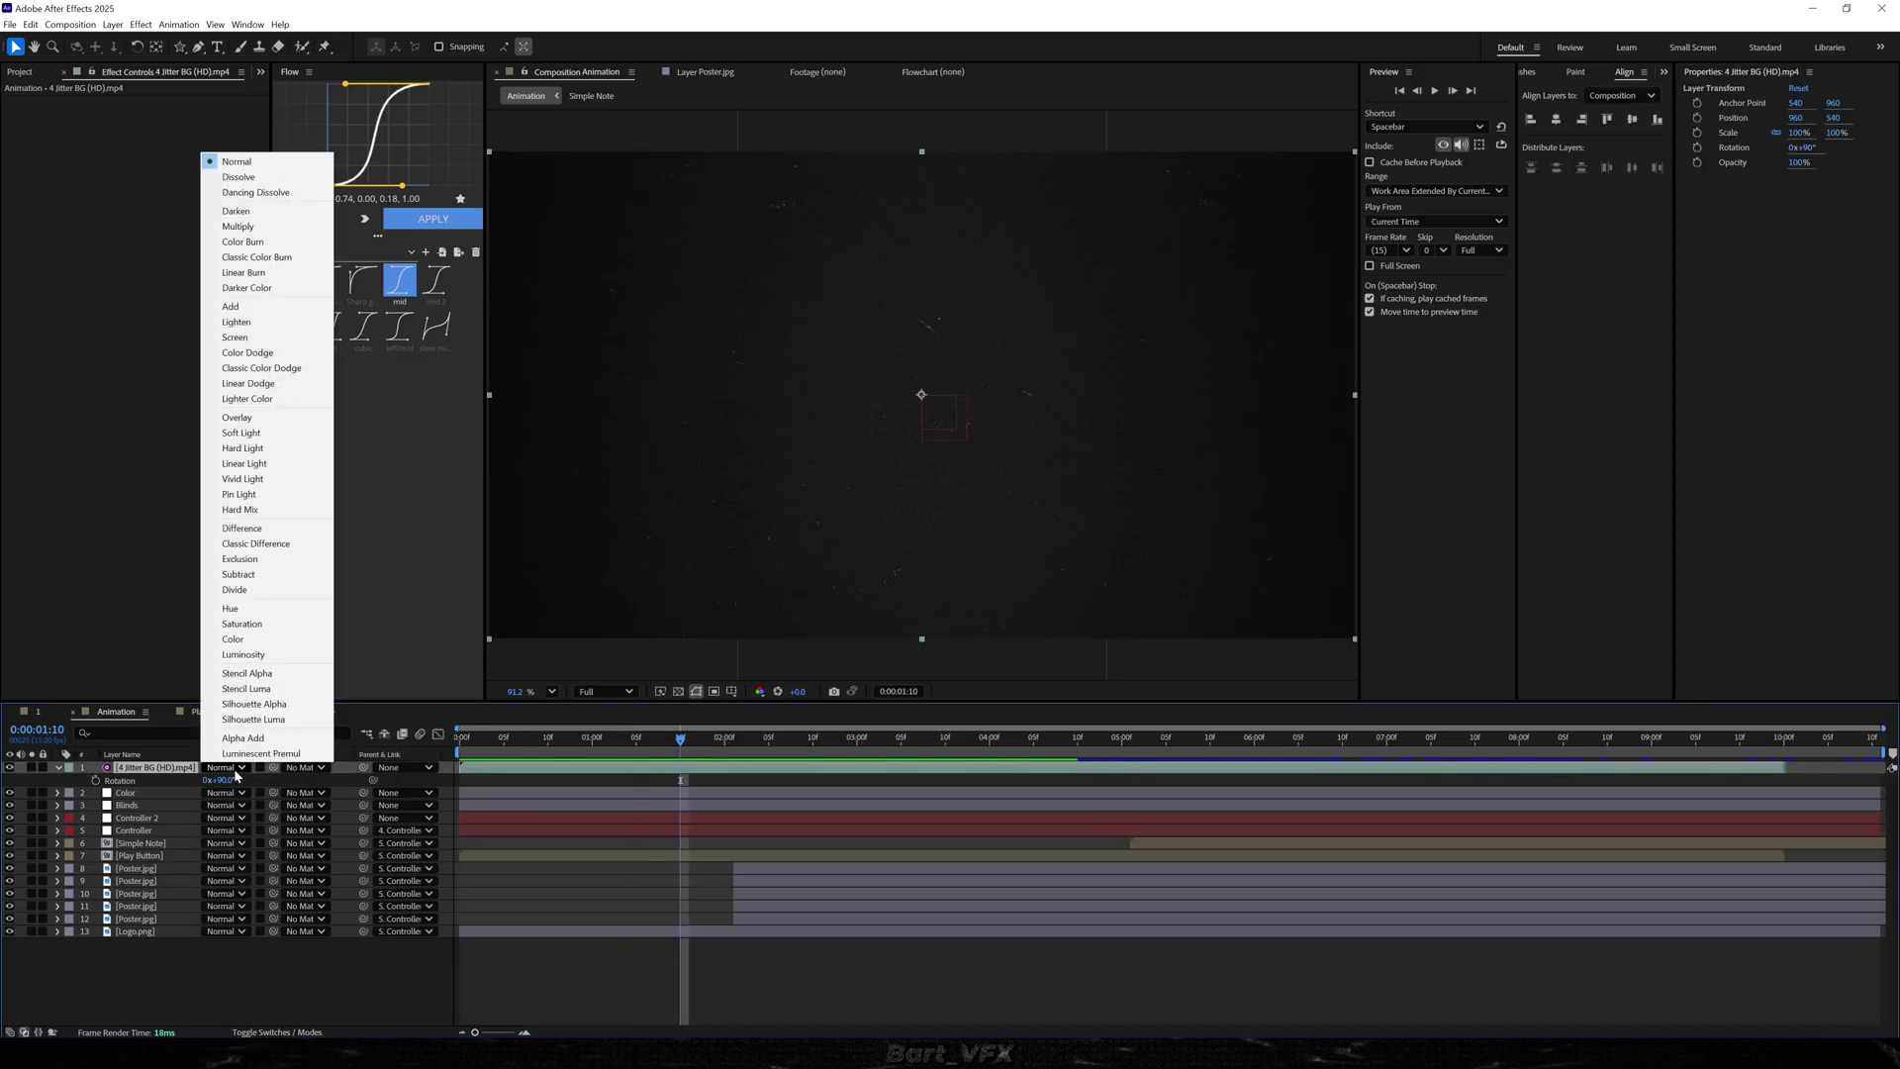
click(235, 338)
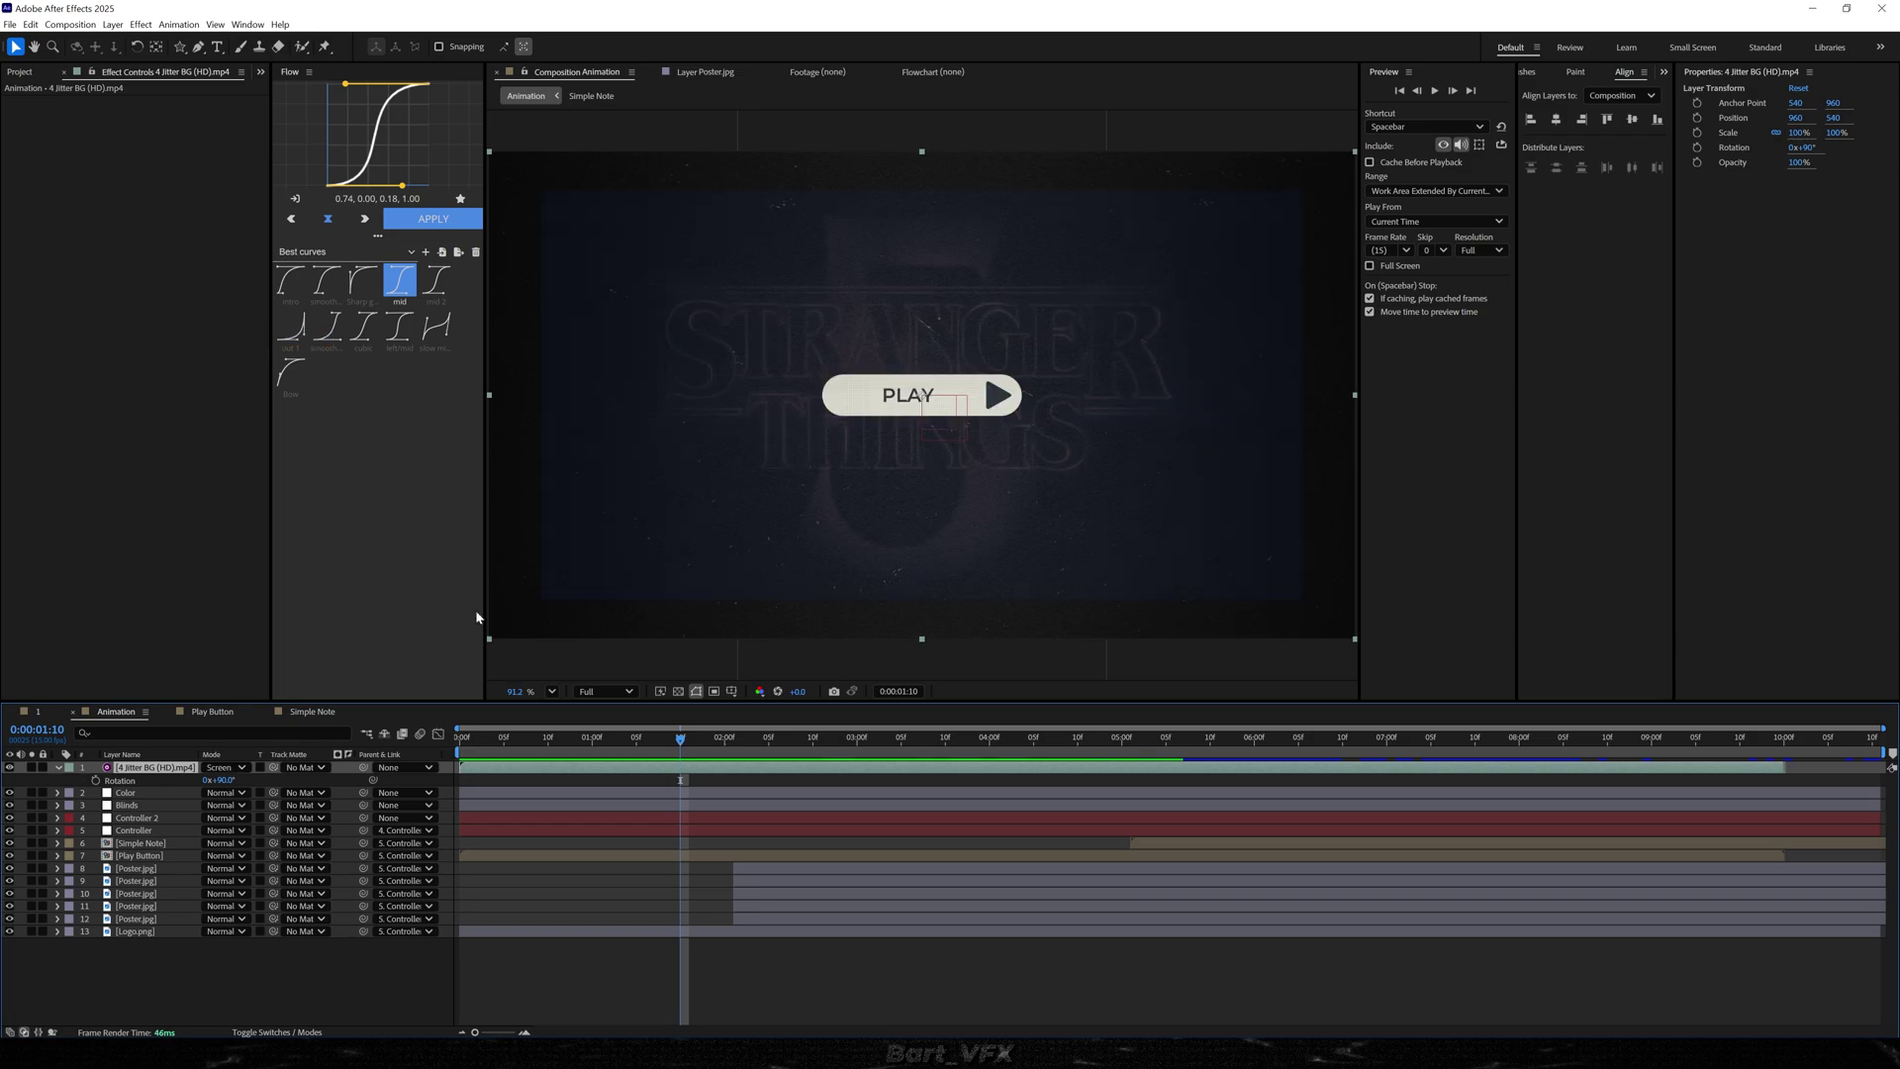
click(662, 875)
key(space)
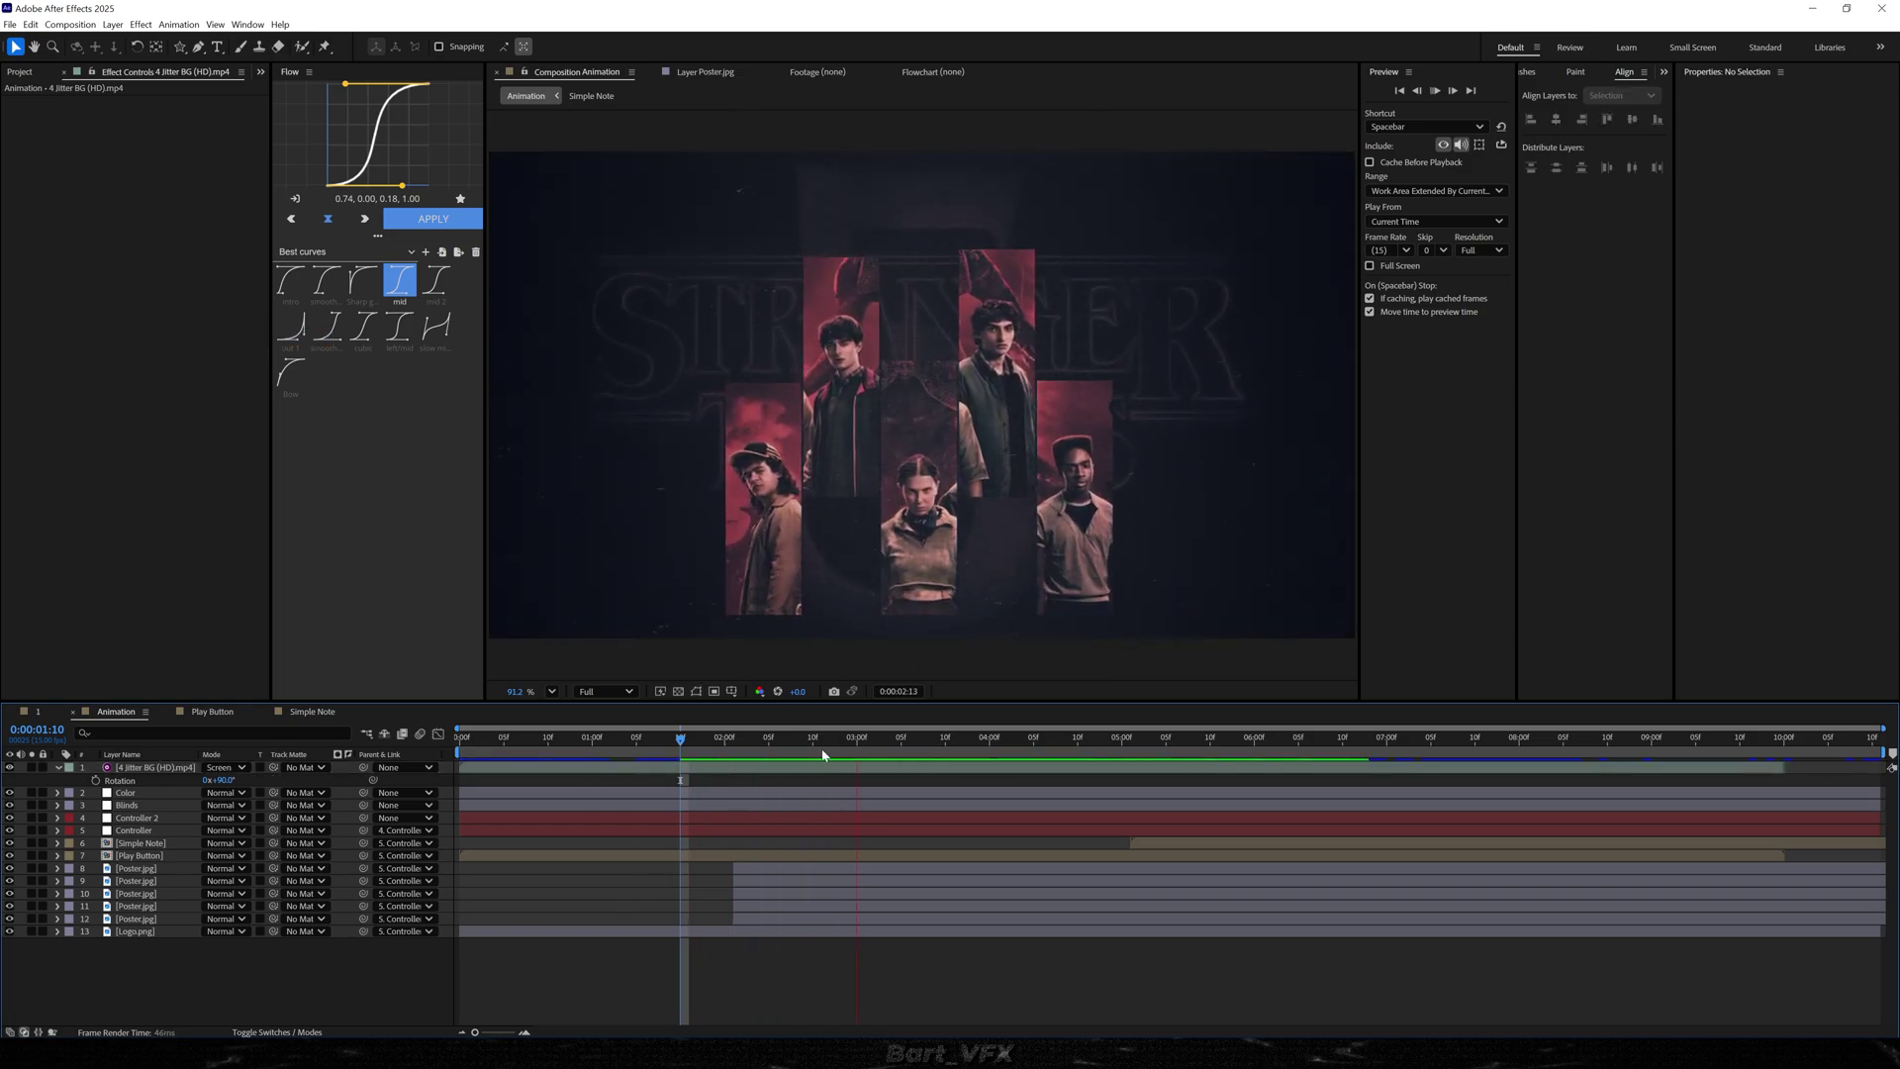
mouse_move(692, 748)
mouse_down()
mouse_move(734, 749)
mouse_move(699, 751)
mouse_up()
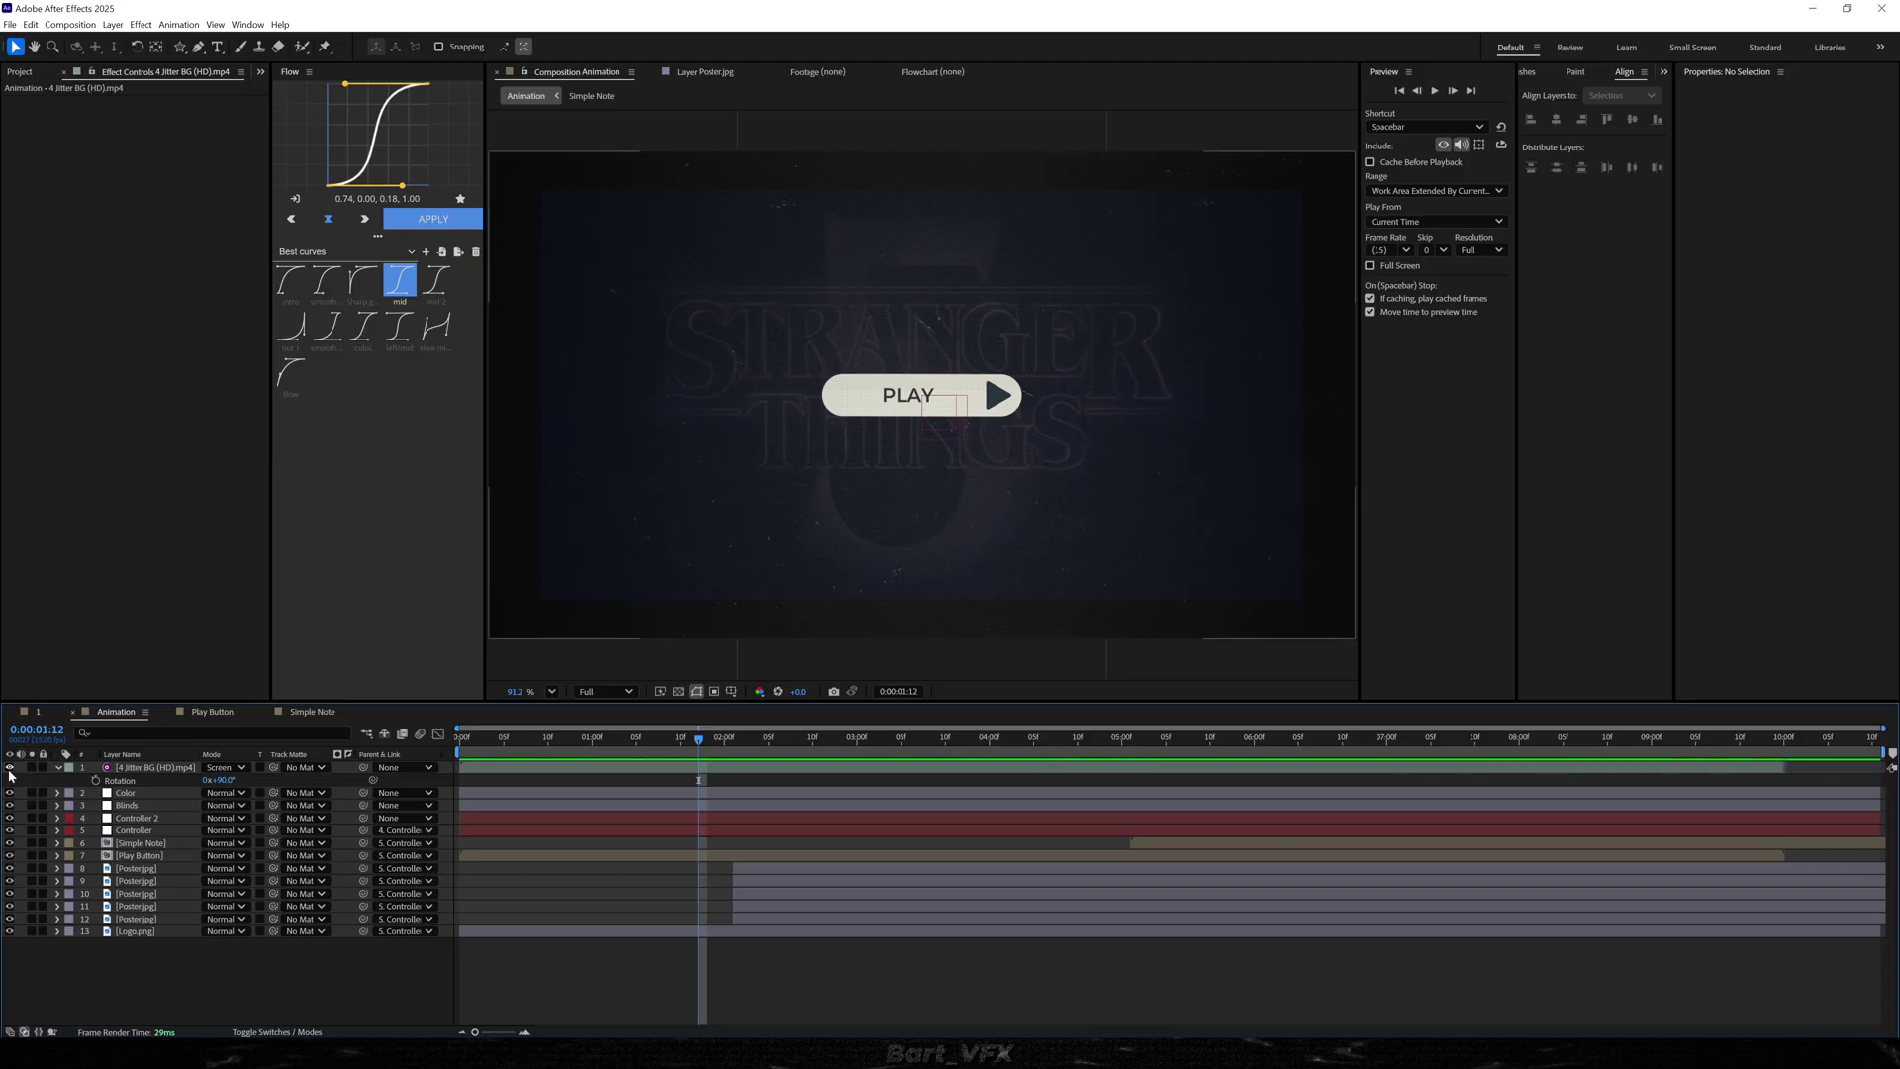
- Hide the jitter, Color and Blinds layers and create a solid named "BG" in a dark colour sampled from the composition
drag(10, 768, 10, 806)
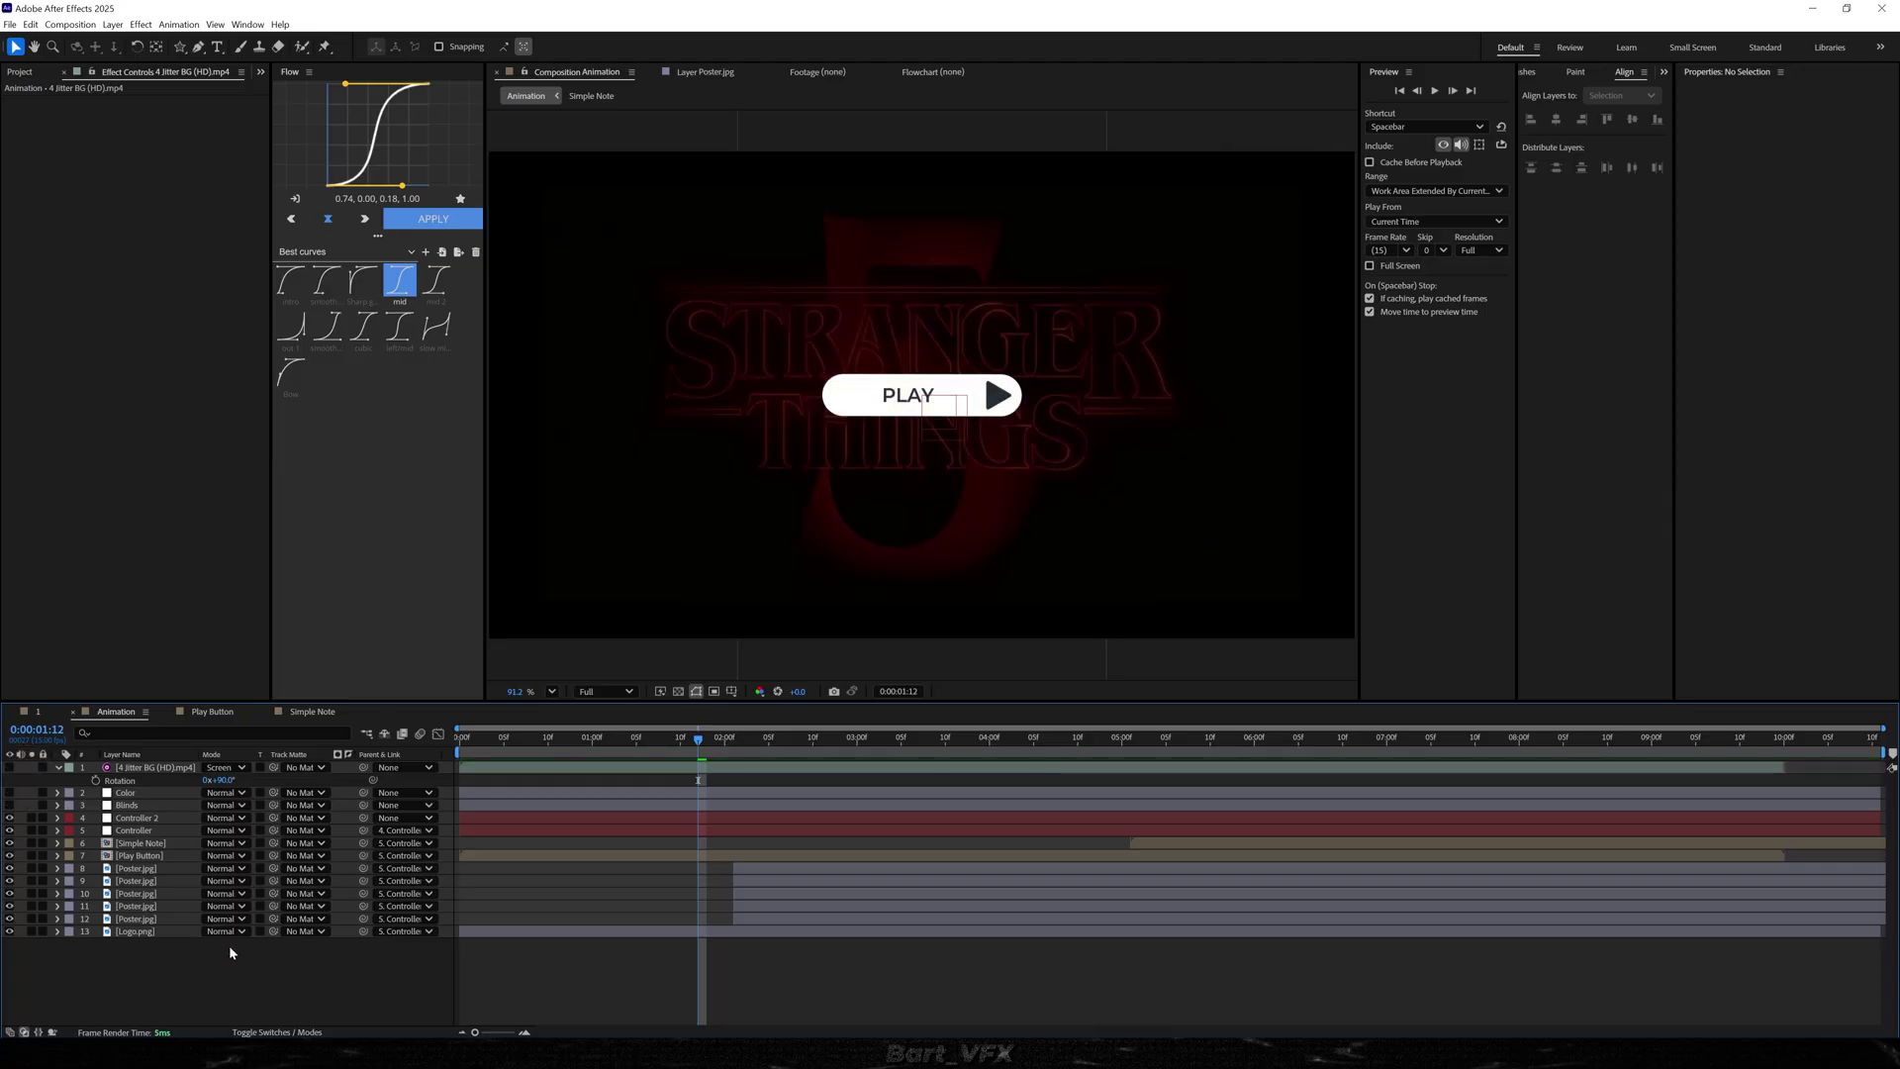
right_click(252, 966)
mouse_move(287, 807)
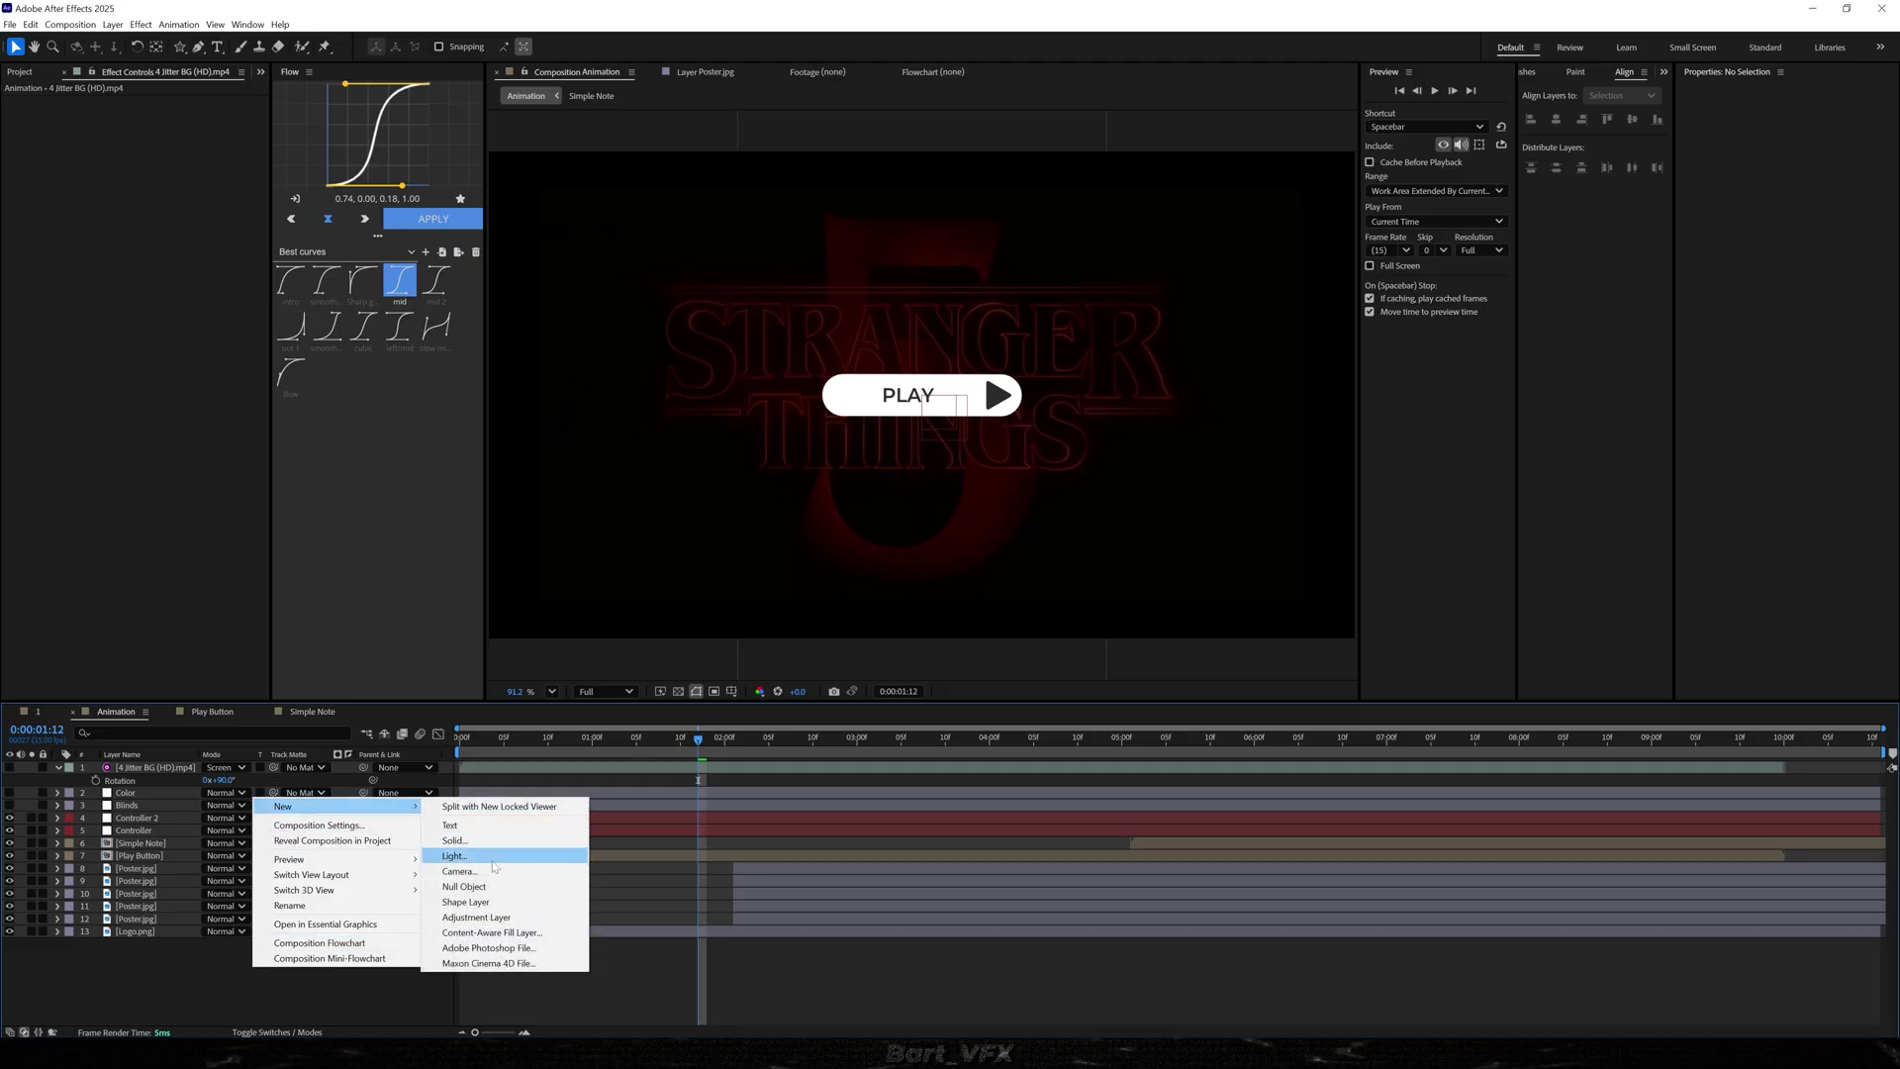
click(465, 843)
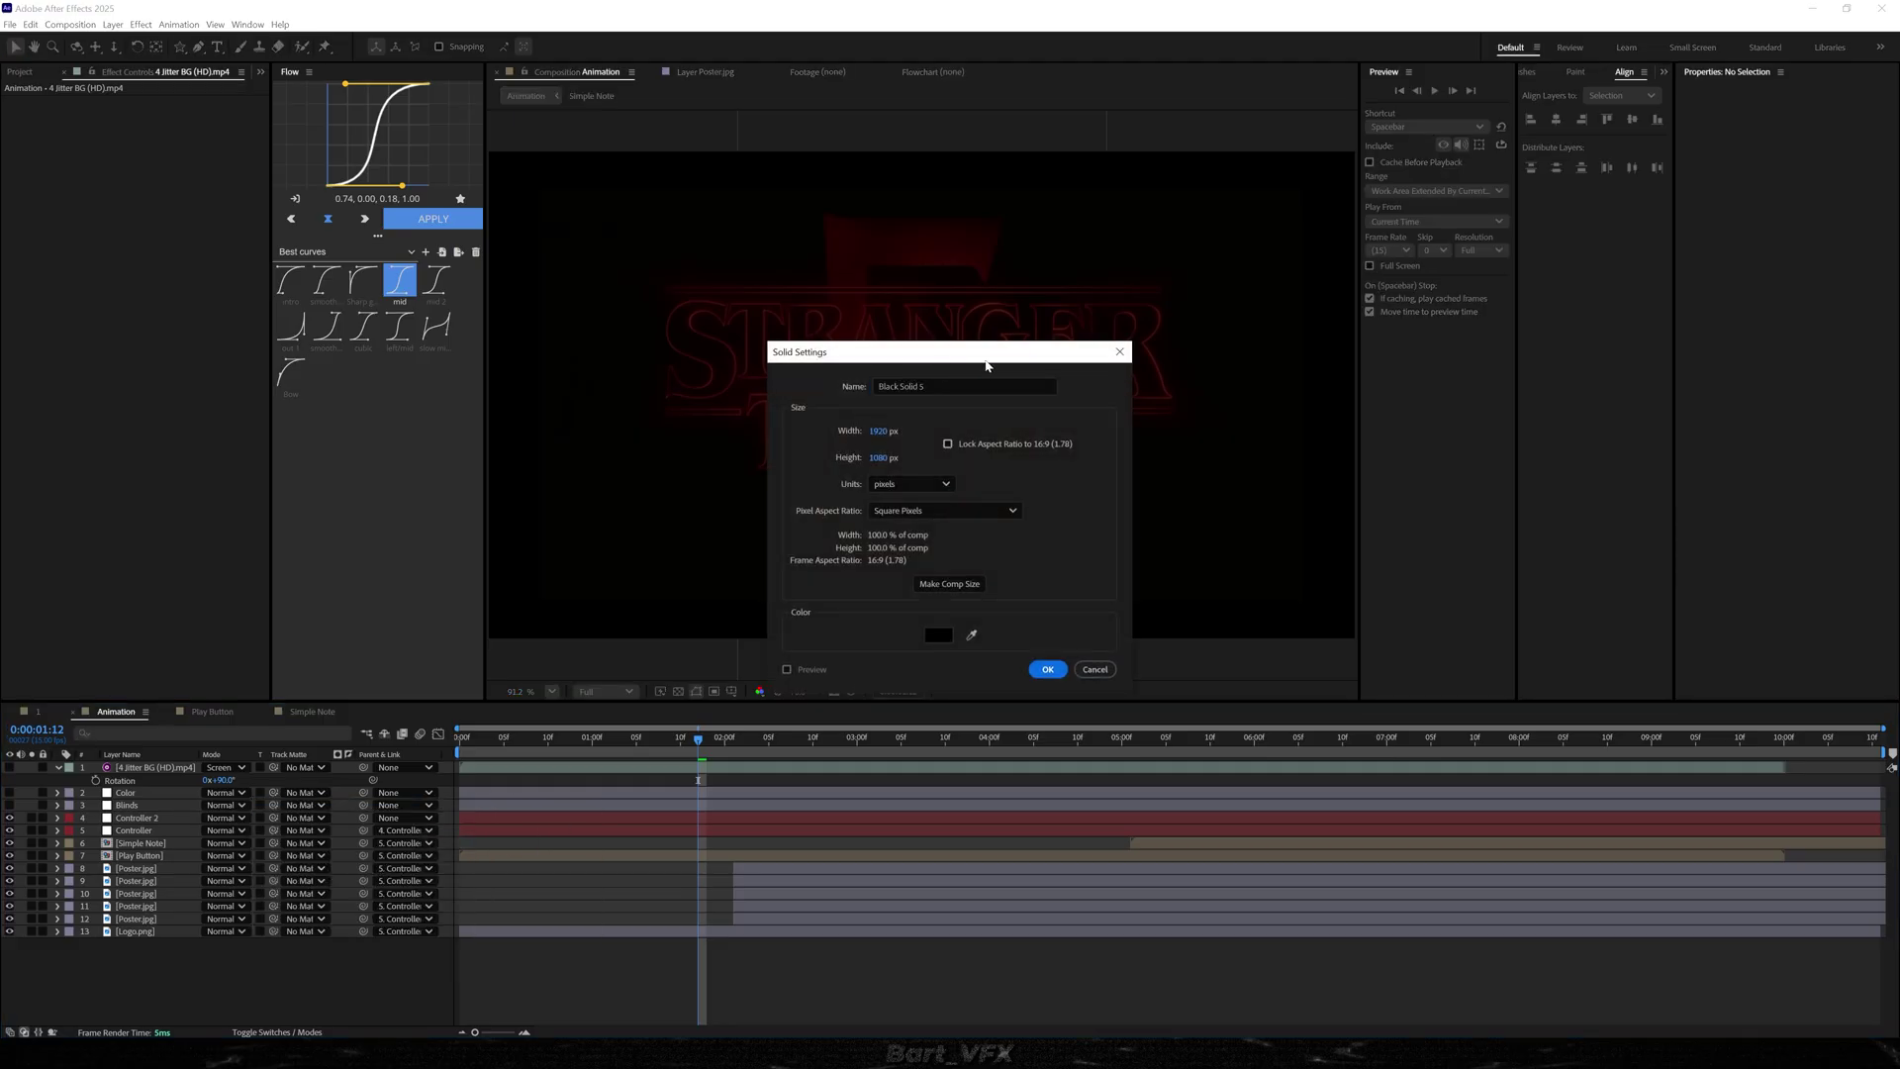
drag(932, 373, 1297, 404)
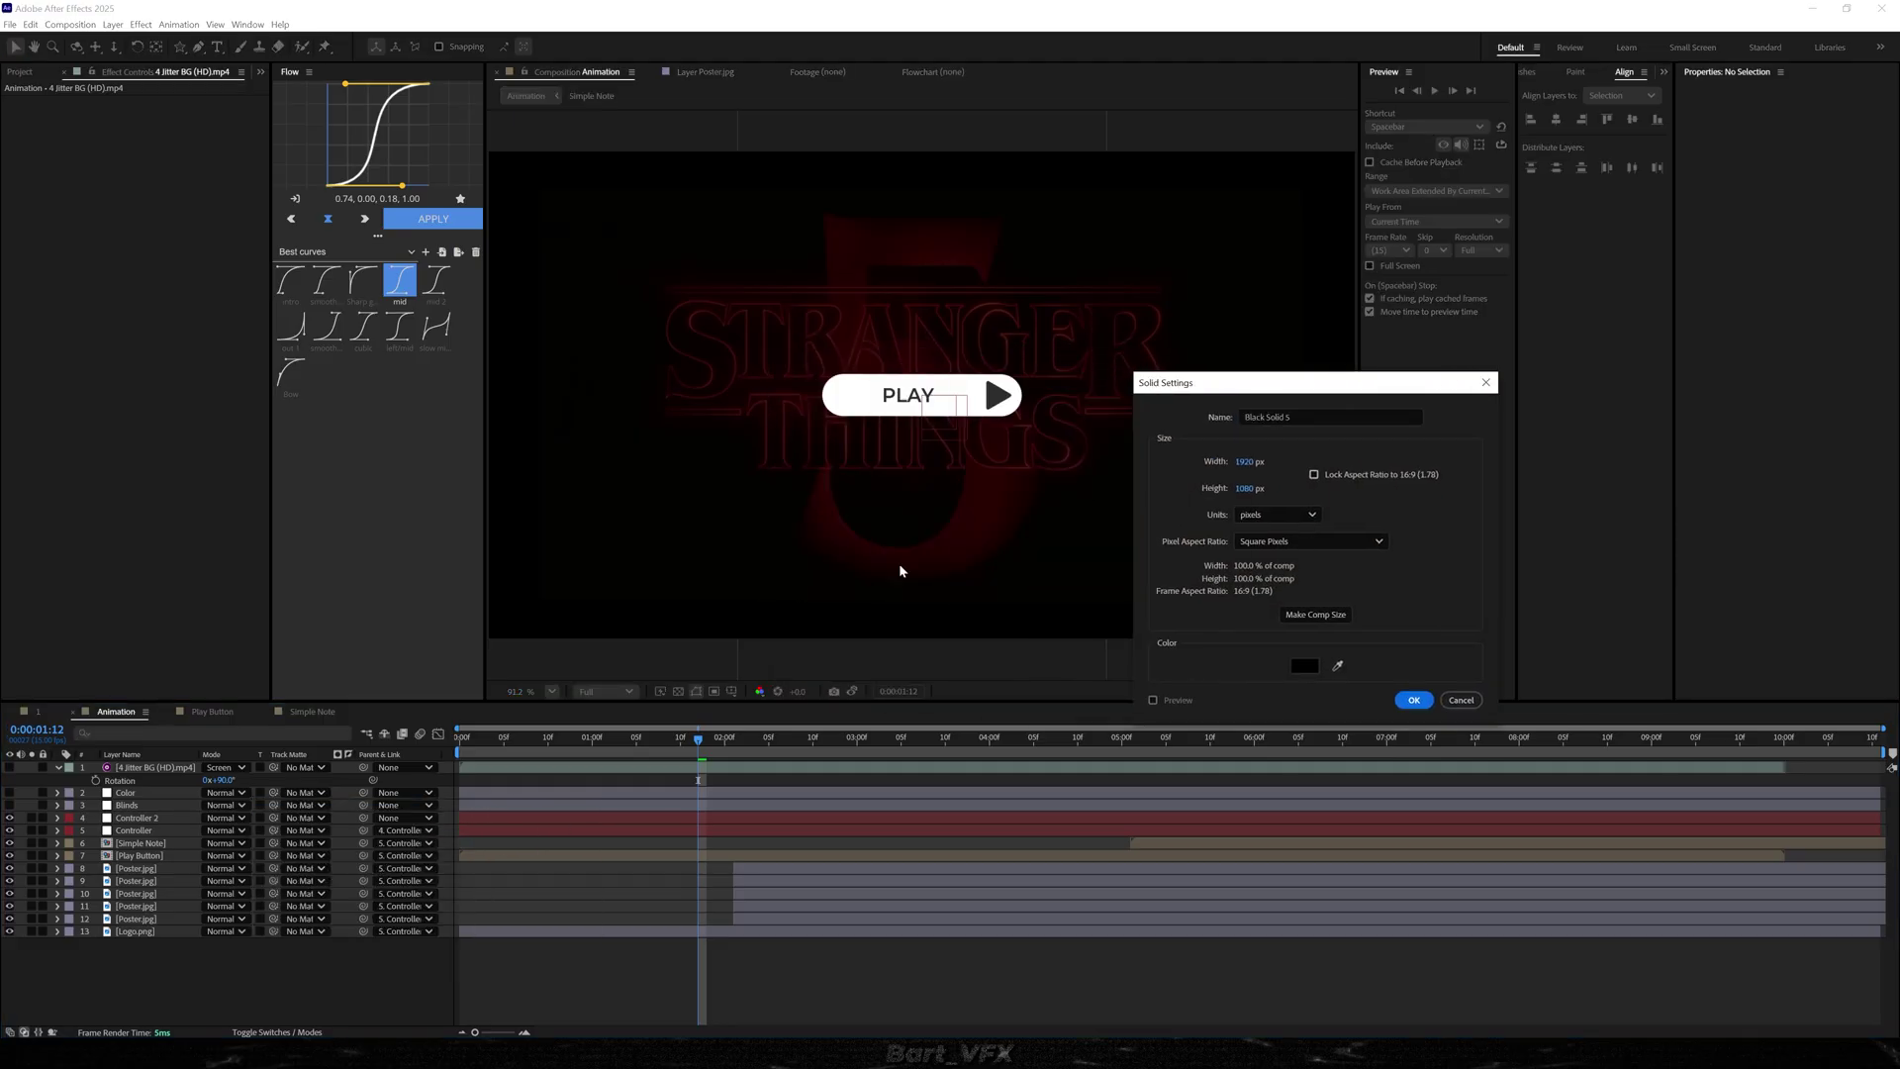
click(1338, 666)
click(692, 535)
text(BG)
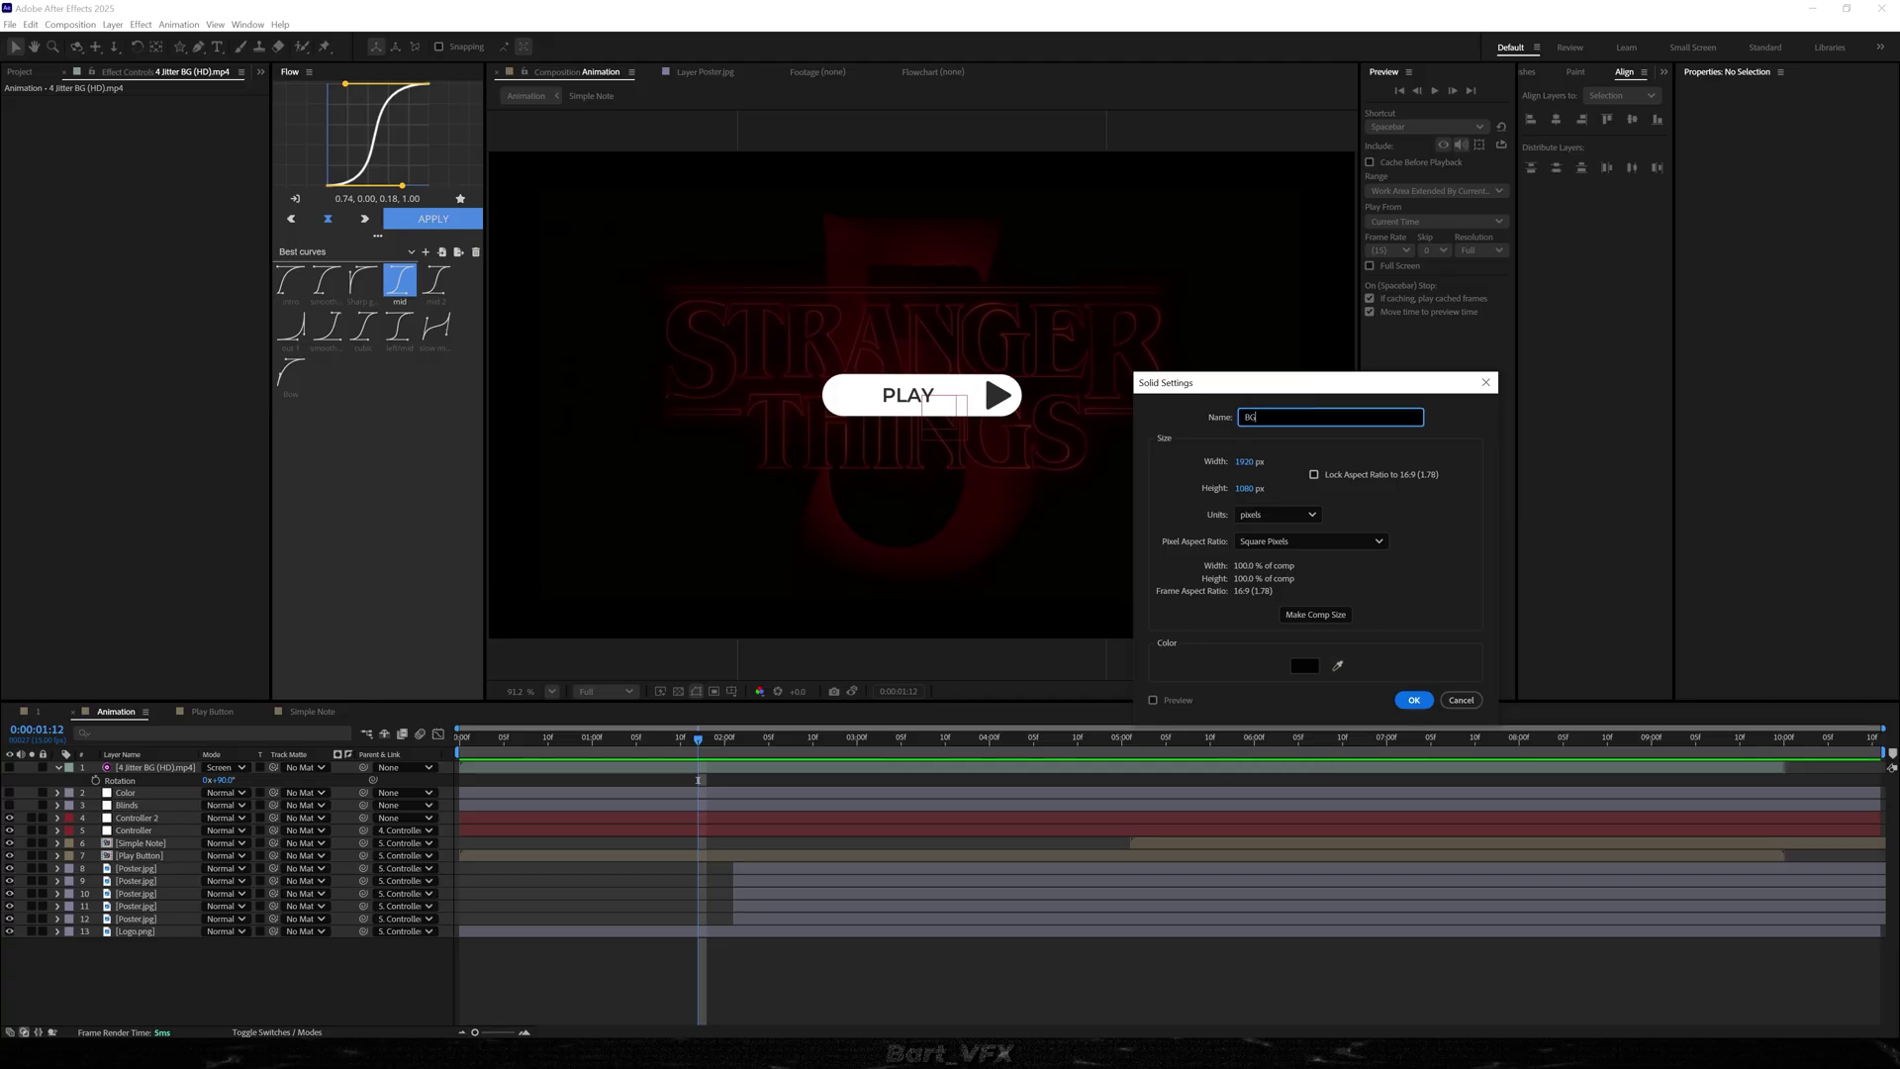
key(Return)
- Move the BG solid below all layers, show the hidden top layers again and preview from the start
drag(139, 768, 153, 962)
drag(9, 805, 9, 768)
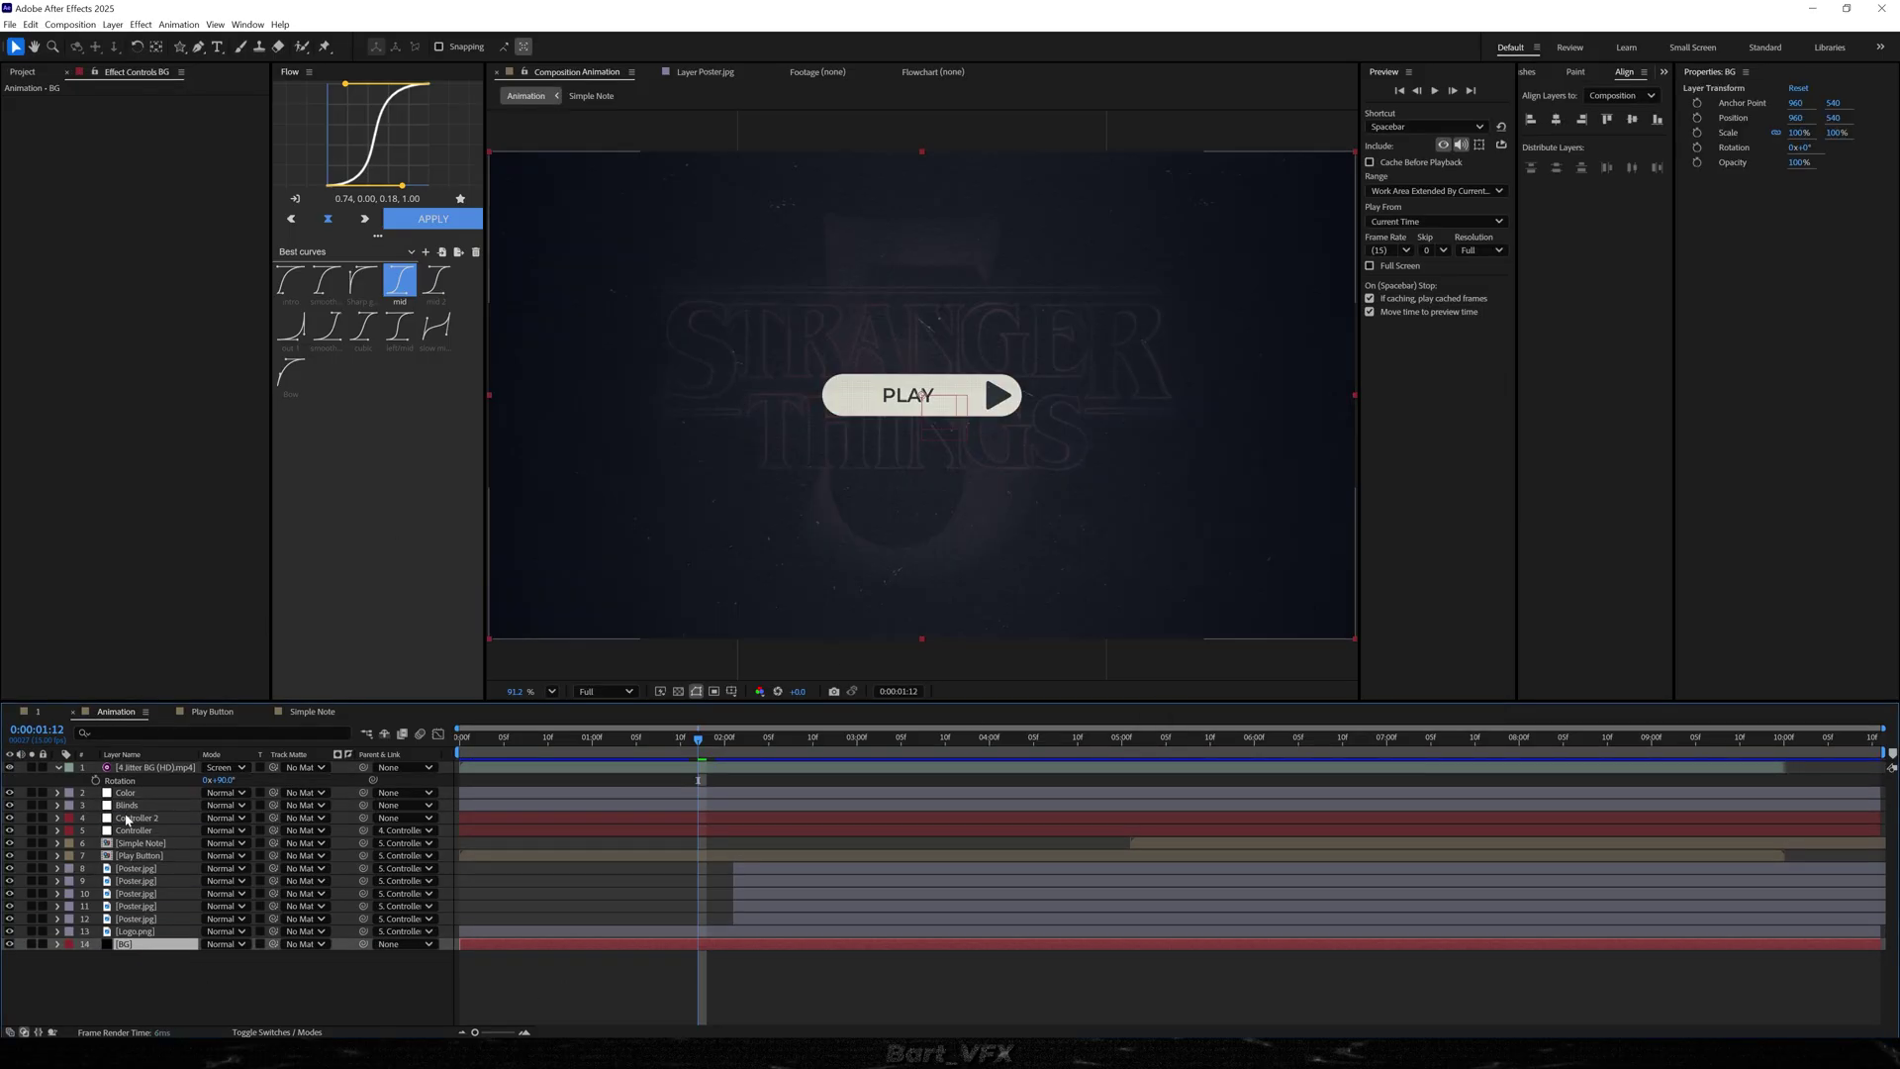
key(Home)
key(space)
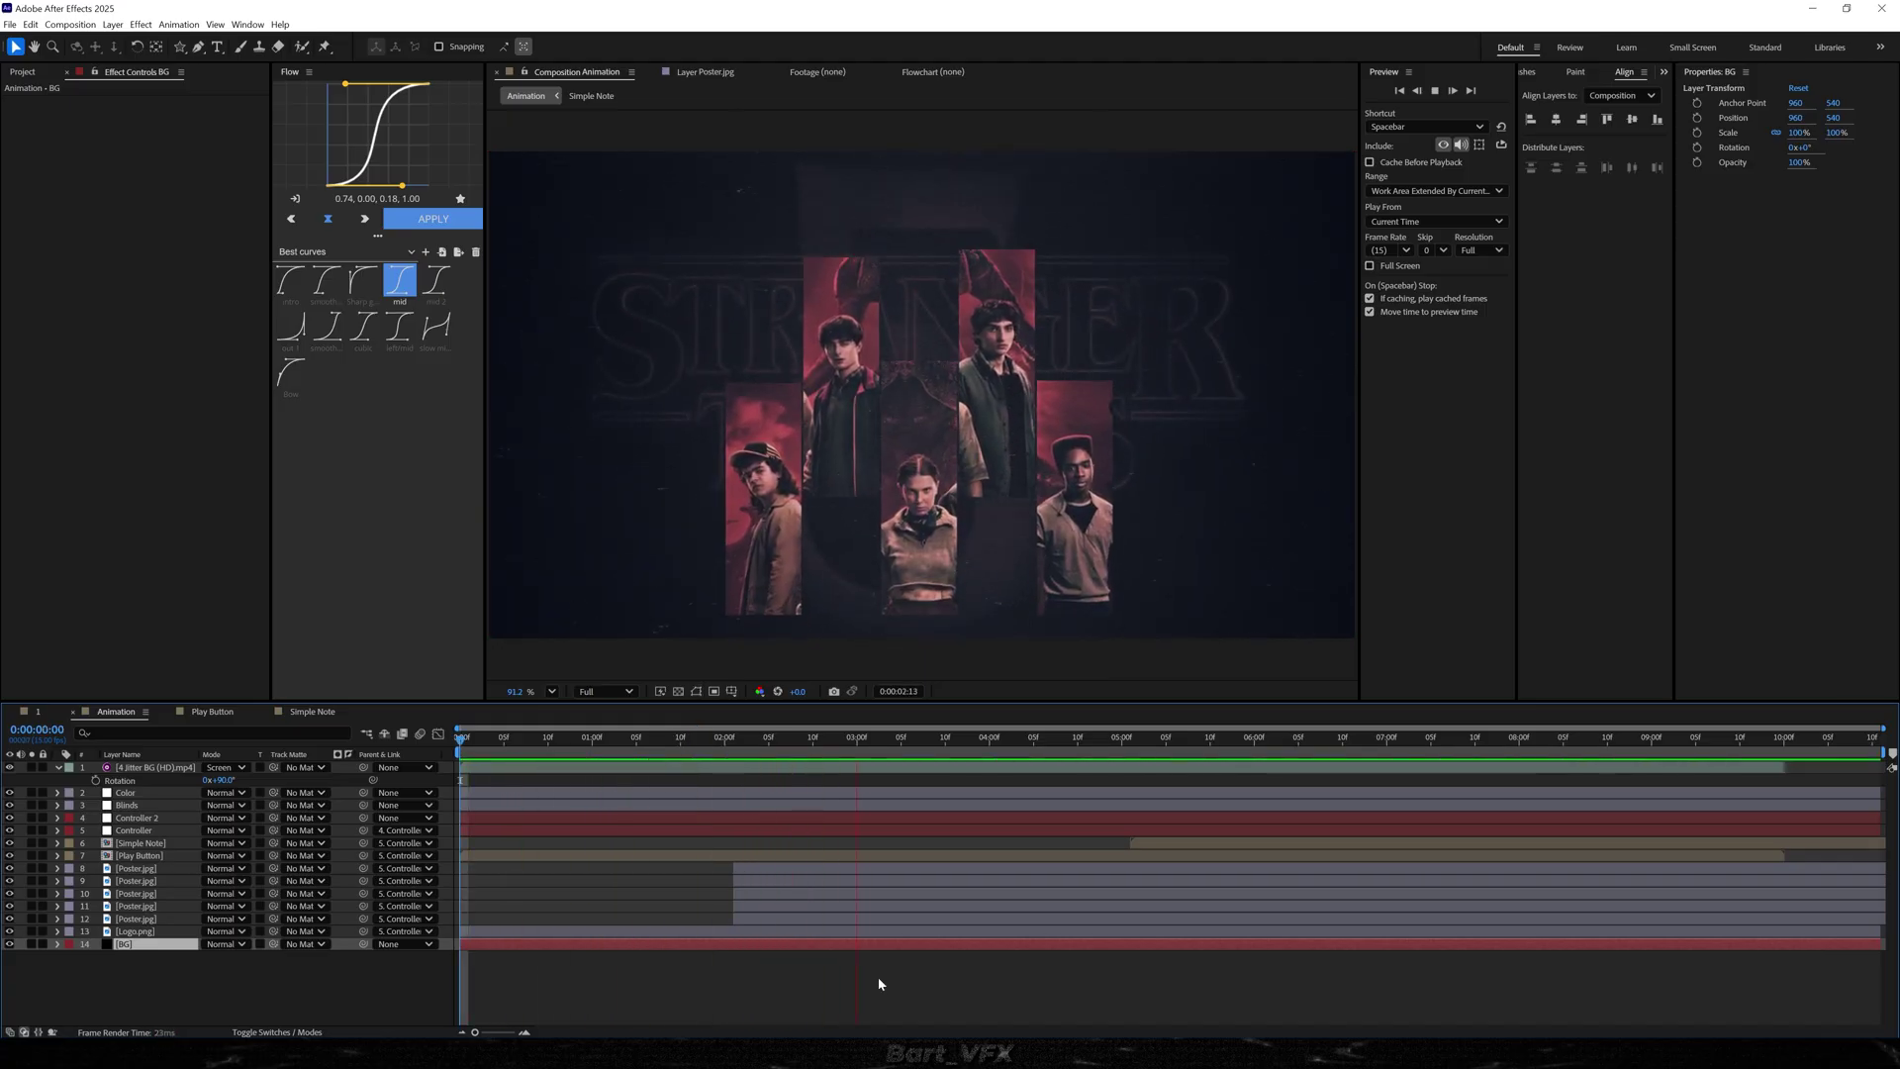
- Set the 4 Jitter BG layer's opacity to 50%
click(123, 770)
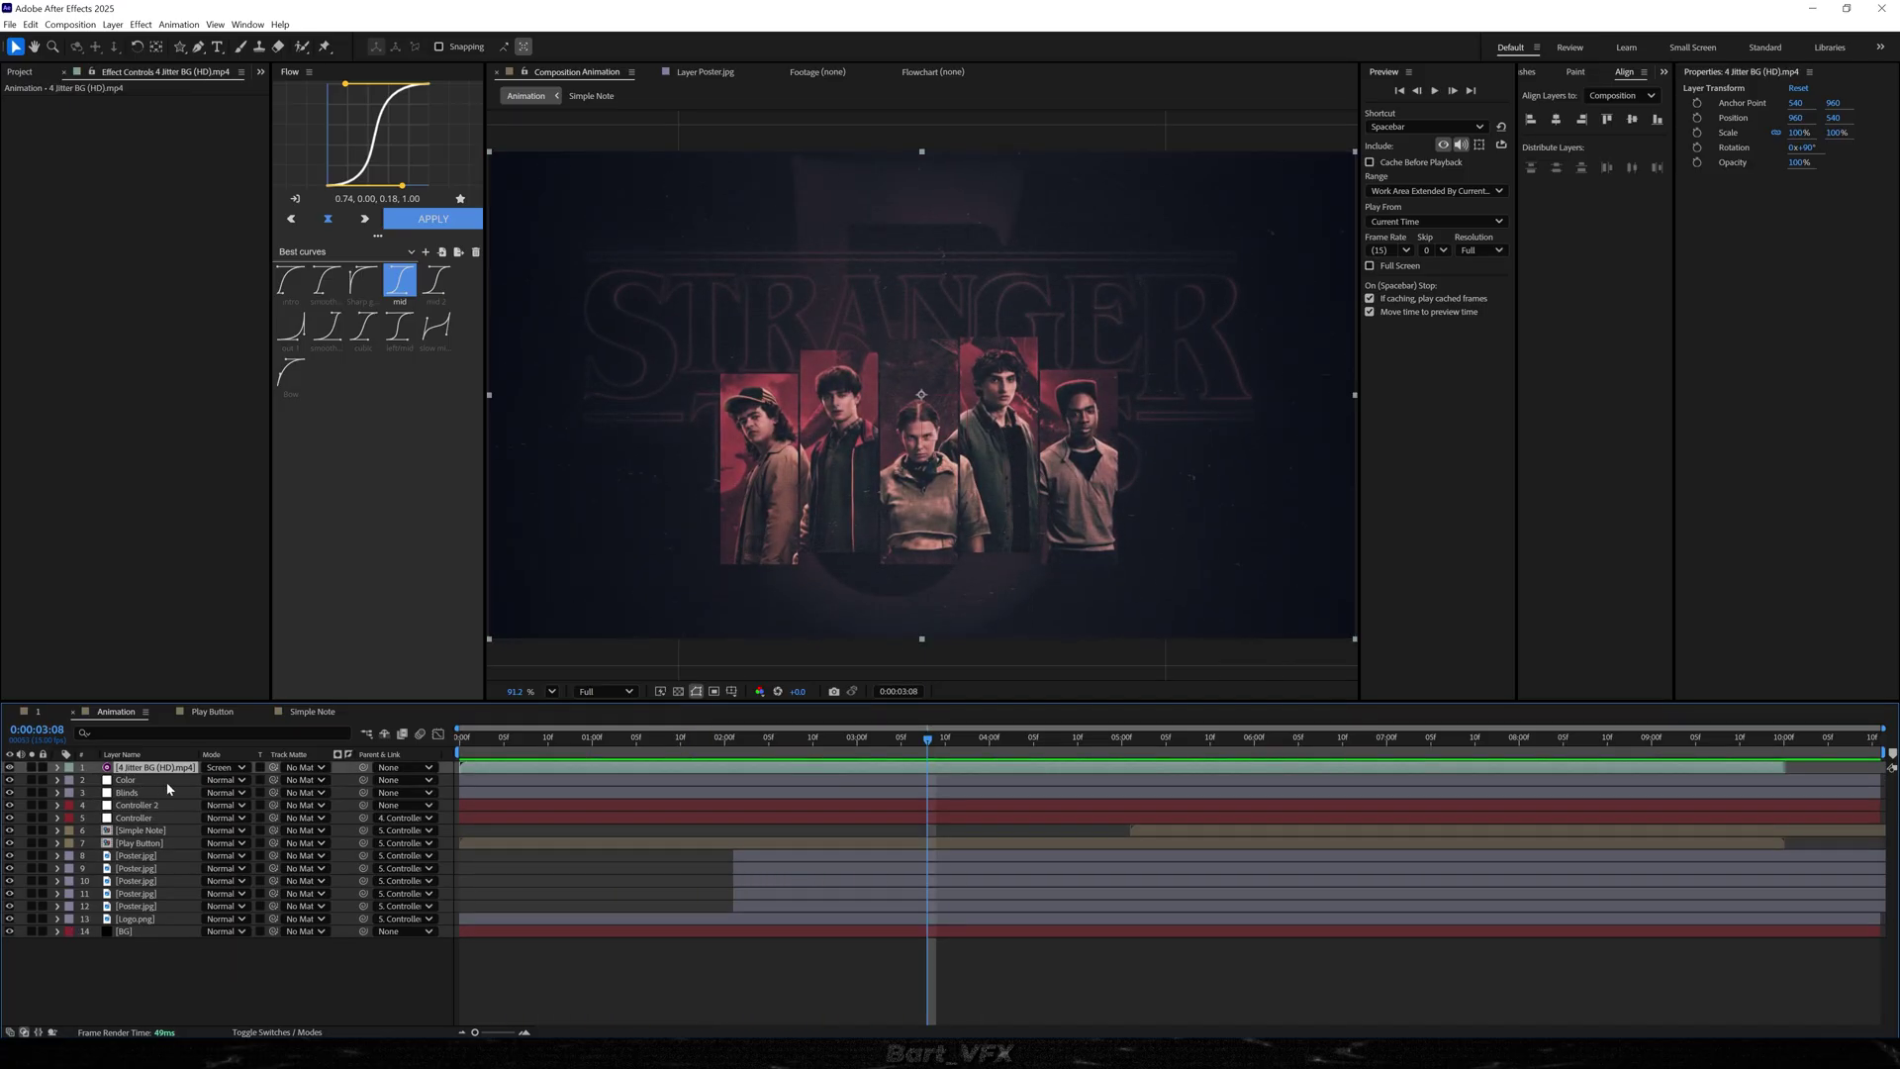
key(t)
click(216, 780)
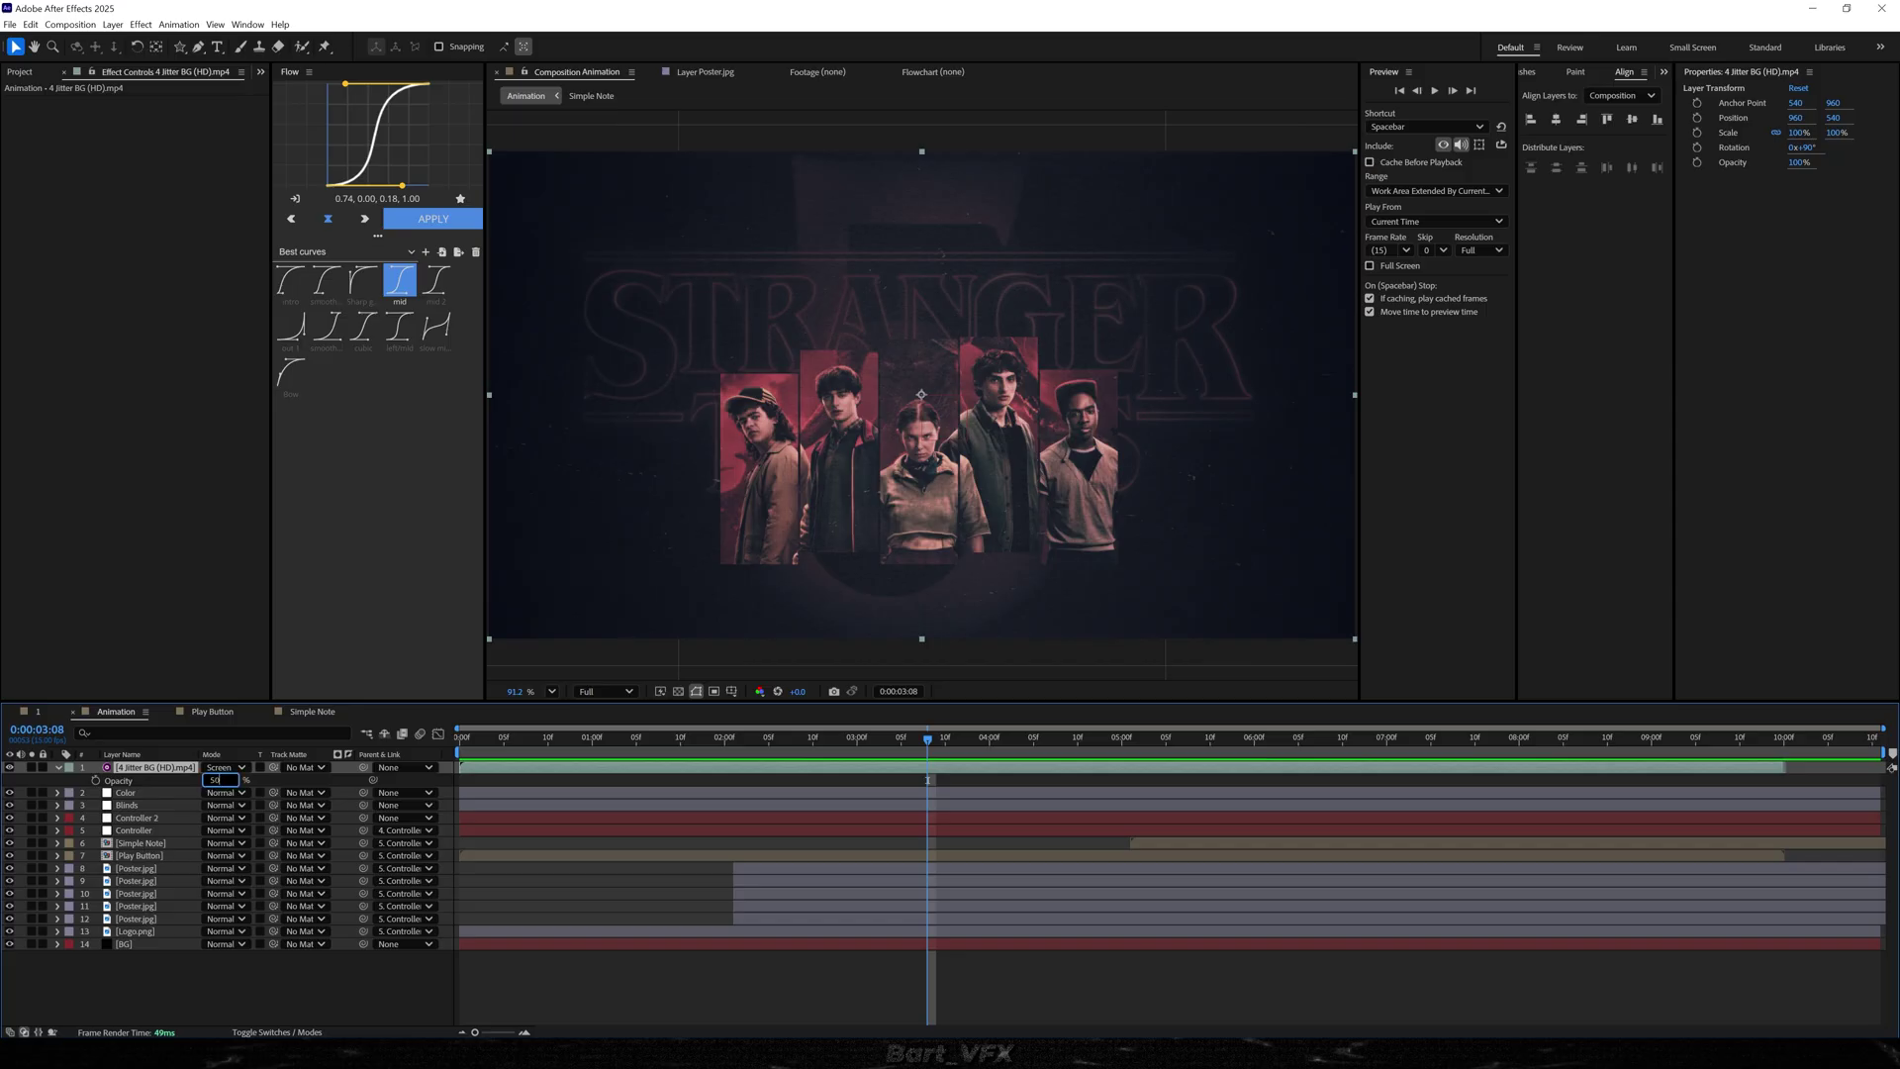
text(50)
key(Return)
click(748, 992)
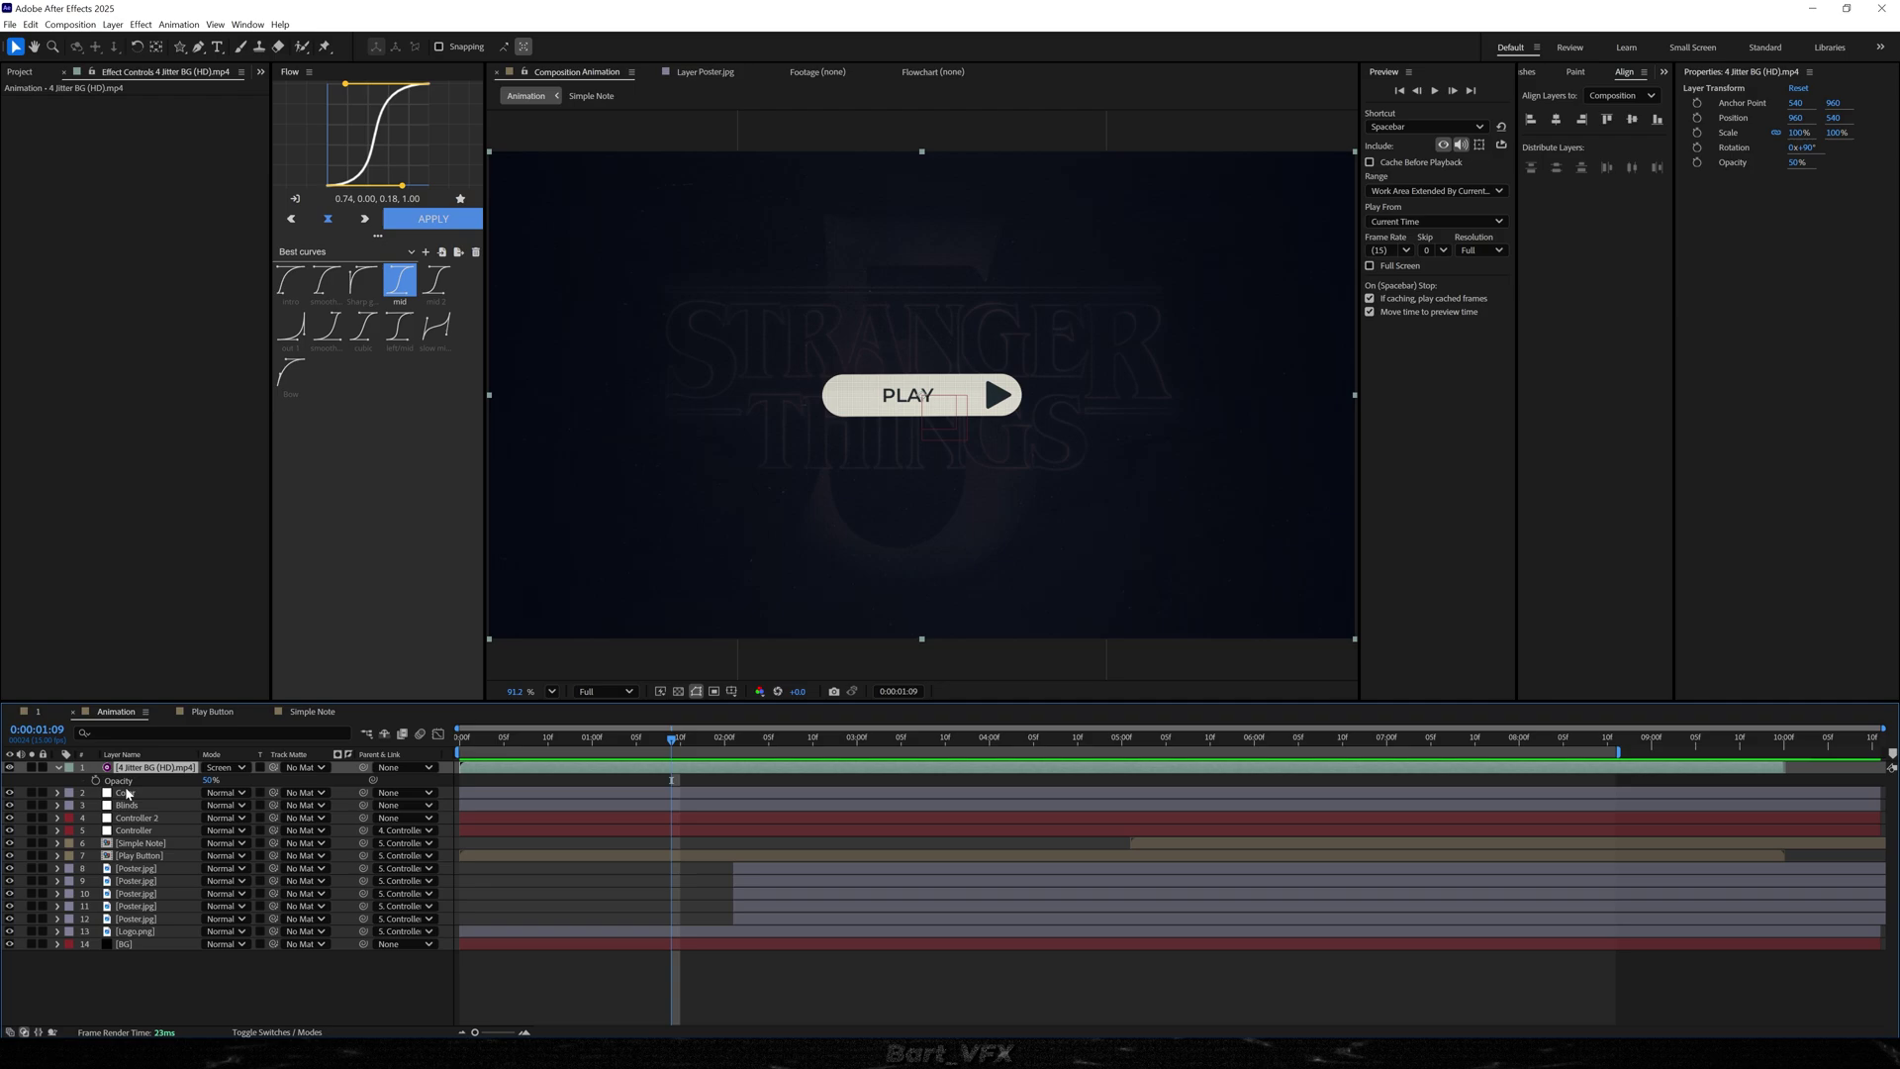
- Move the 4 Jitter BG layer below the Color and Blinds layers and scrub through the opening
click(127, 793)
drag(129, 772, 135, 811)
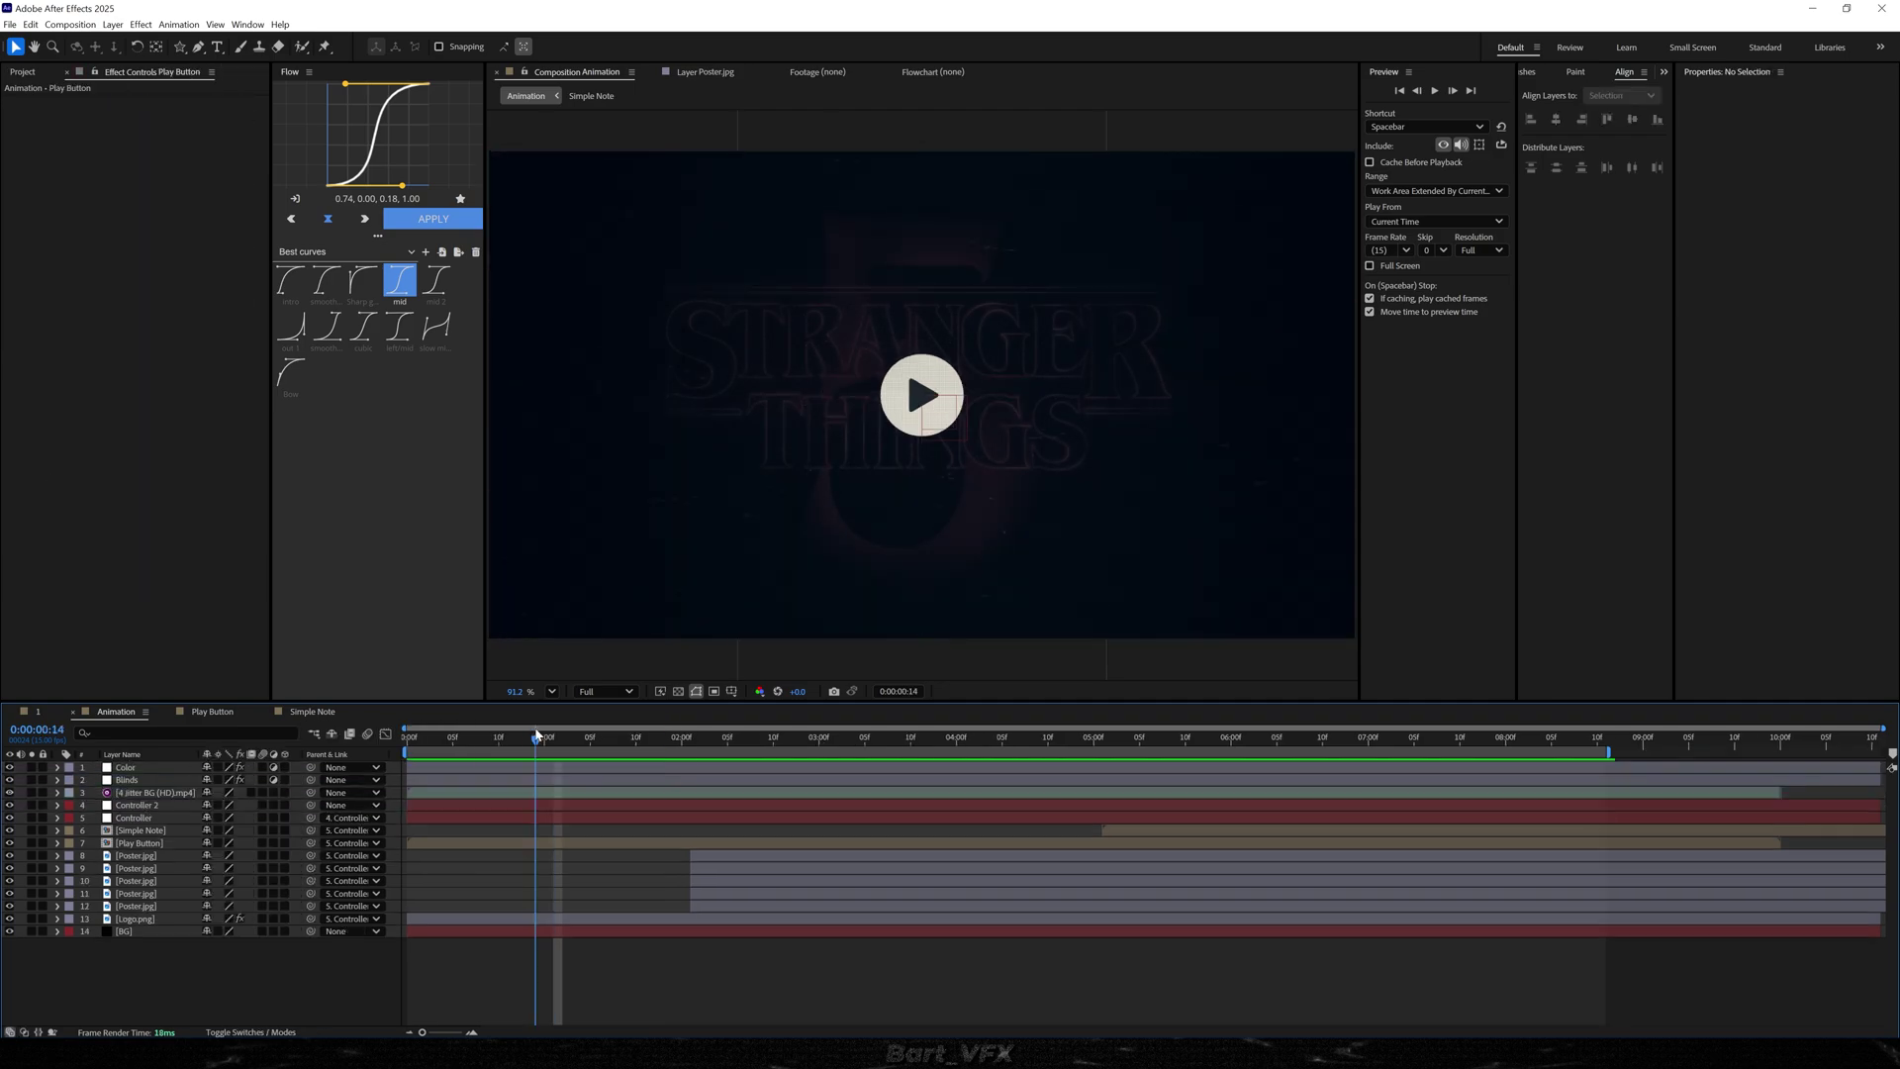
drag(538, 733, 614, 725)
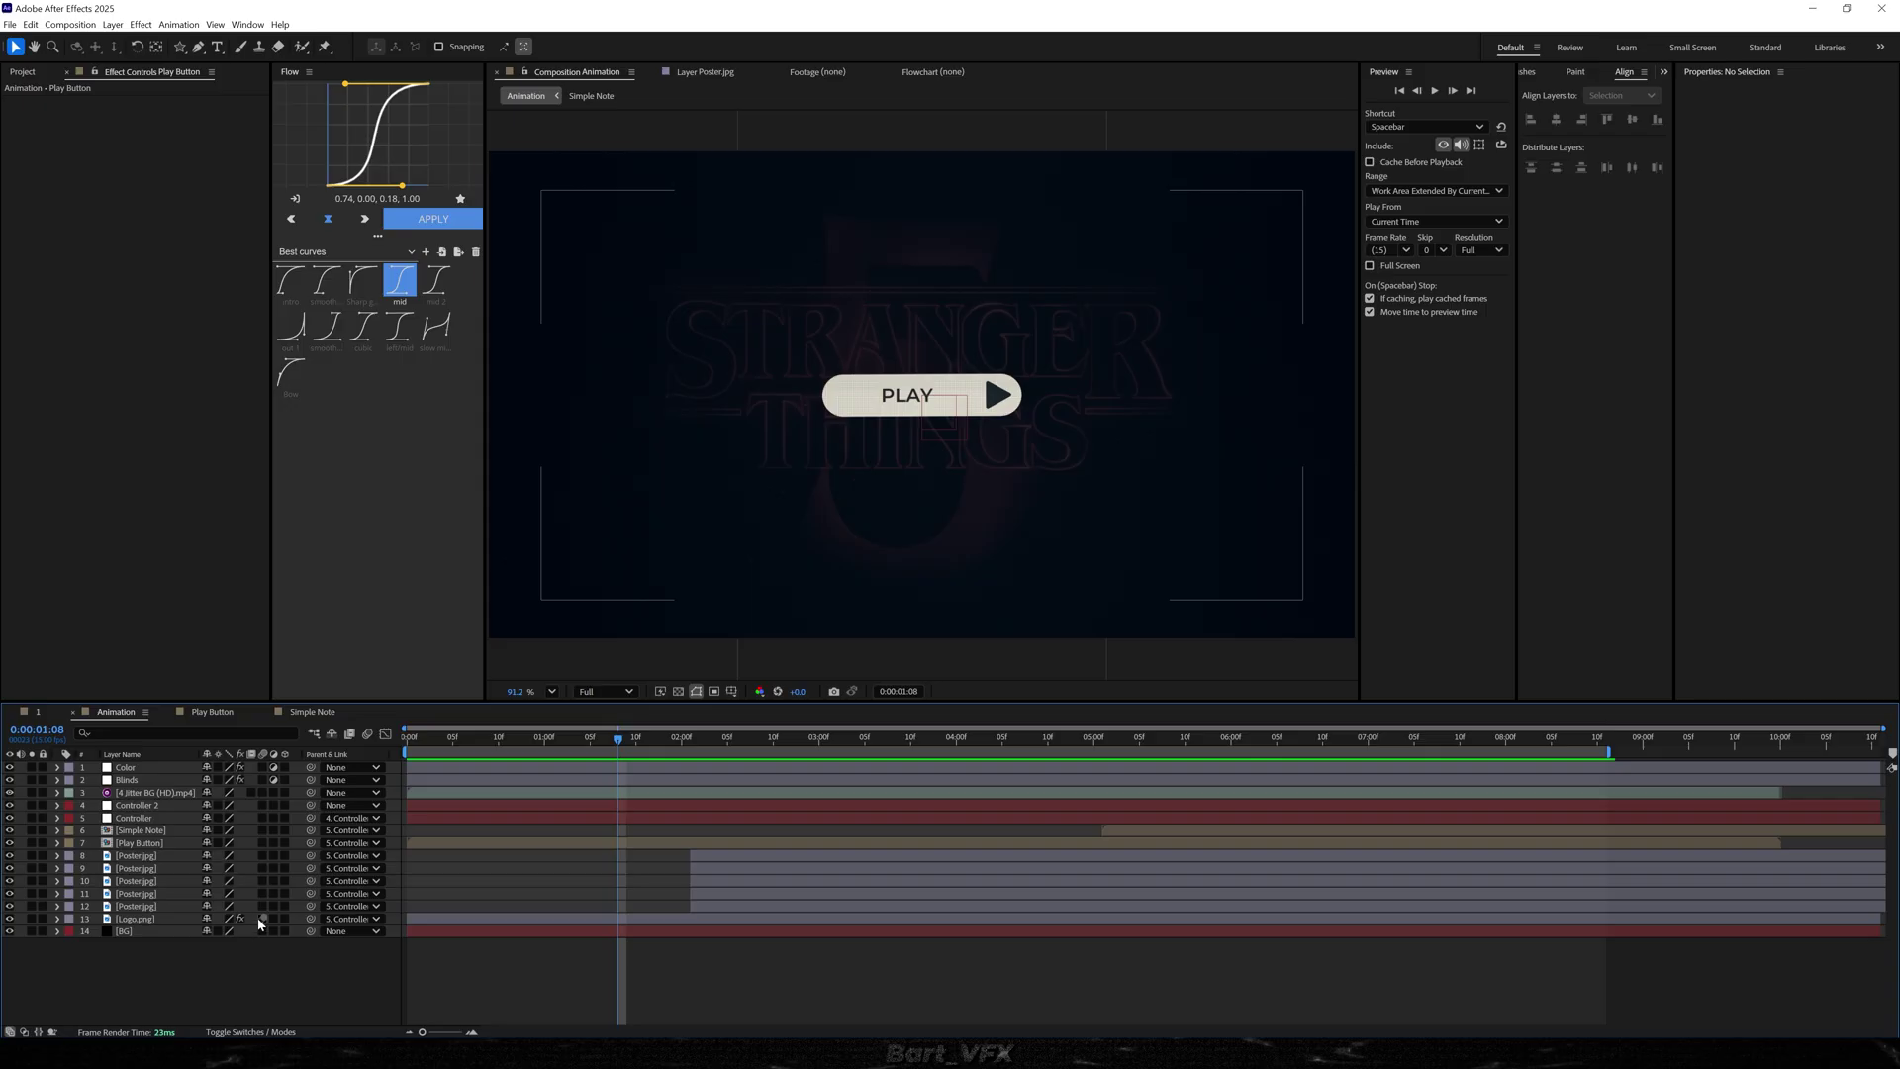
- Enable motion blur for the composition and all layers from the logo up to the jitter texture, and preview from the start
drag(262, 919, 263, 793)
click(367, 734)
drag(566, 740, 380, 742)
key(space)
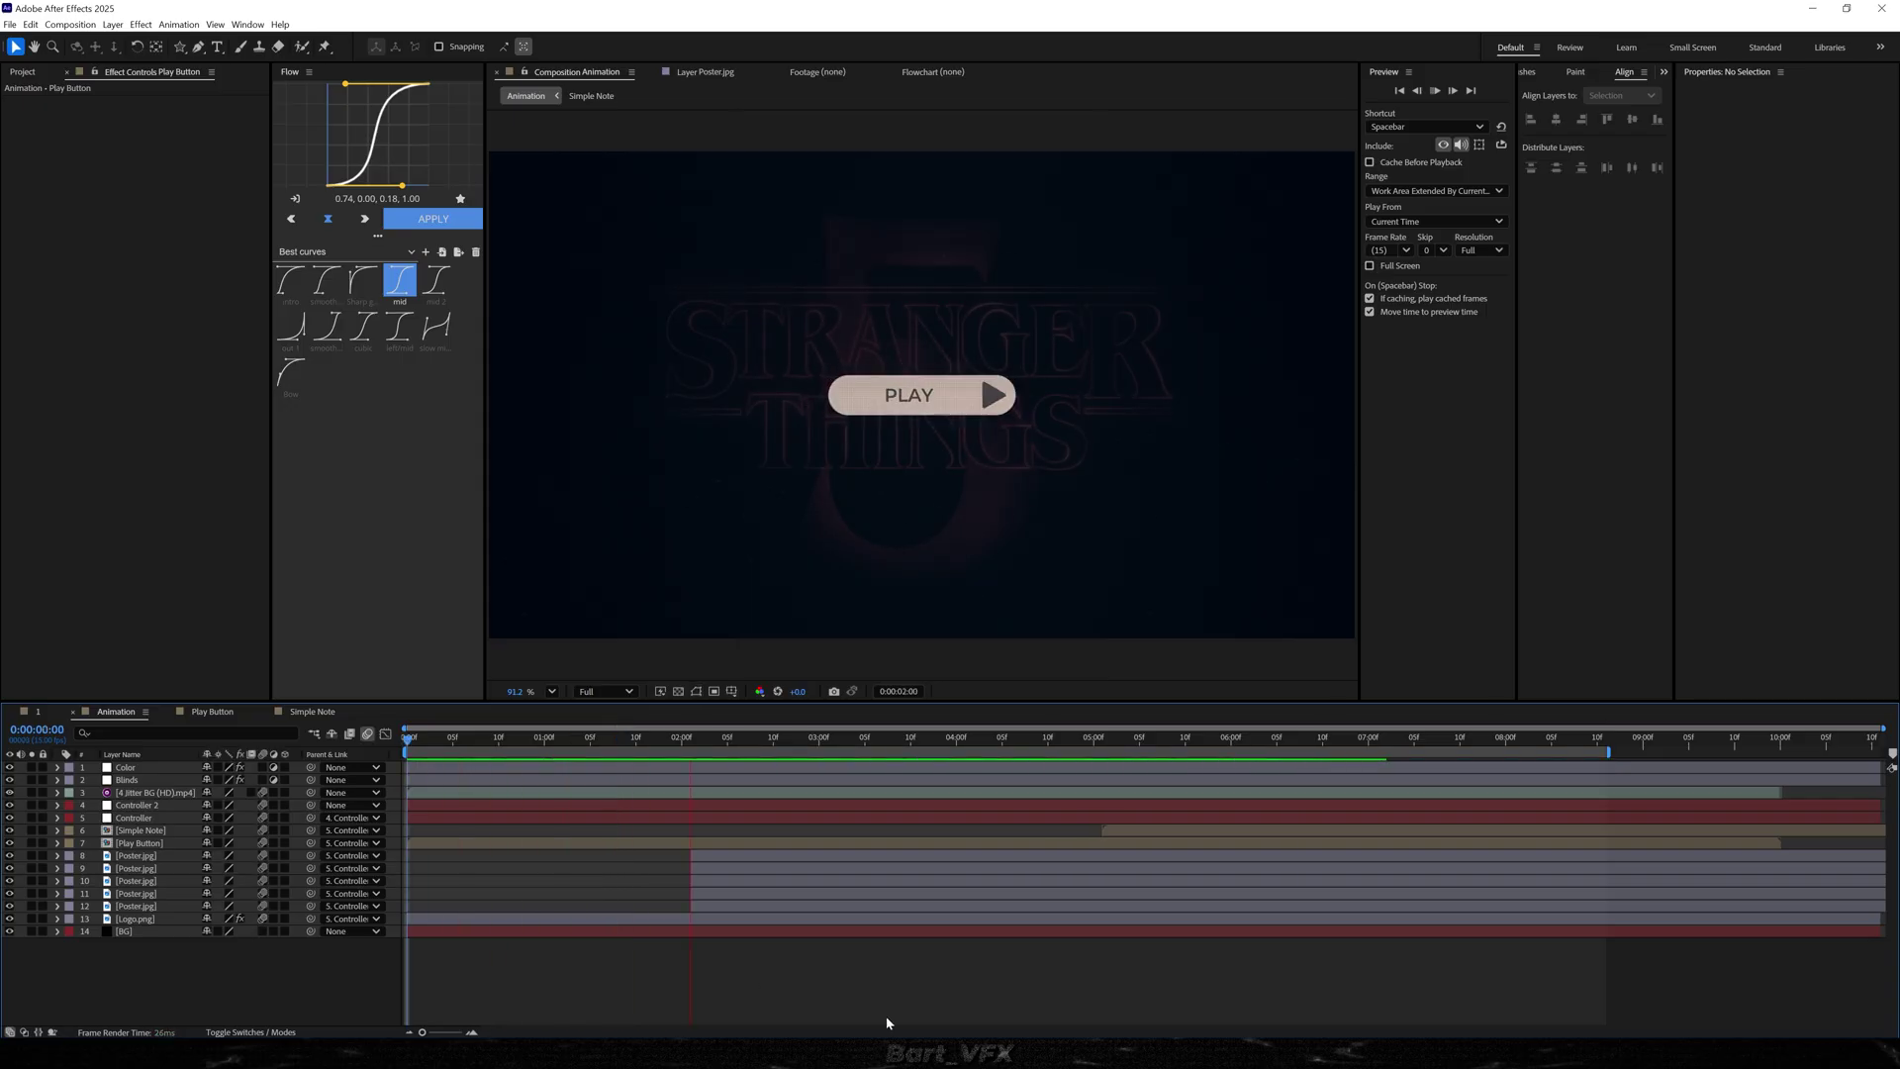
- Preview the motion blur, switch it off for all layers from the logo up to the jitter texture, and scrub through the opening
key(space)
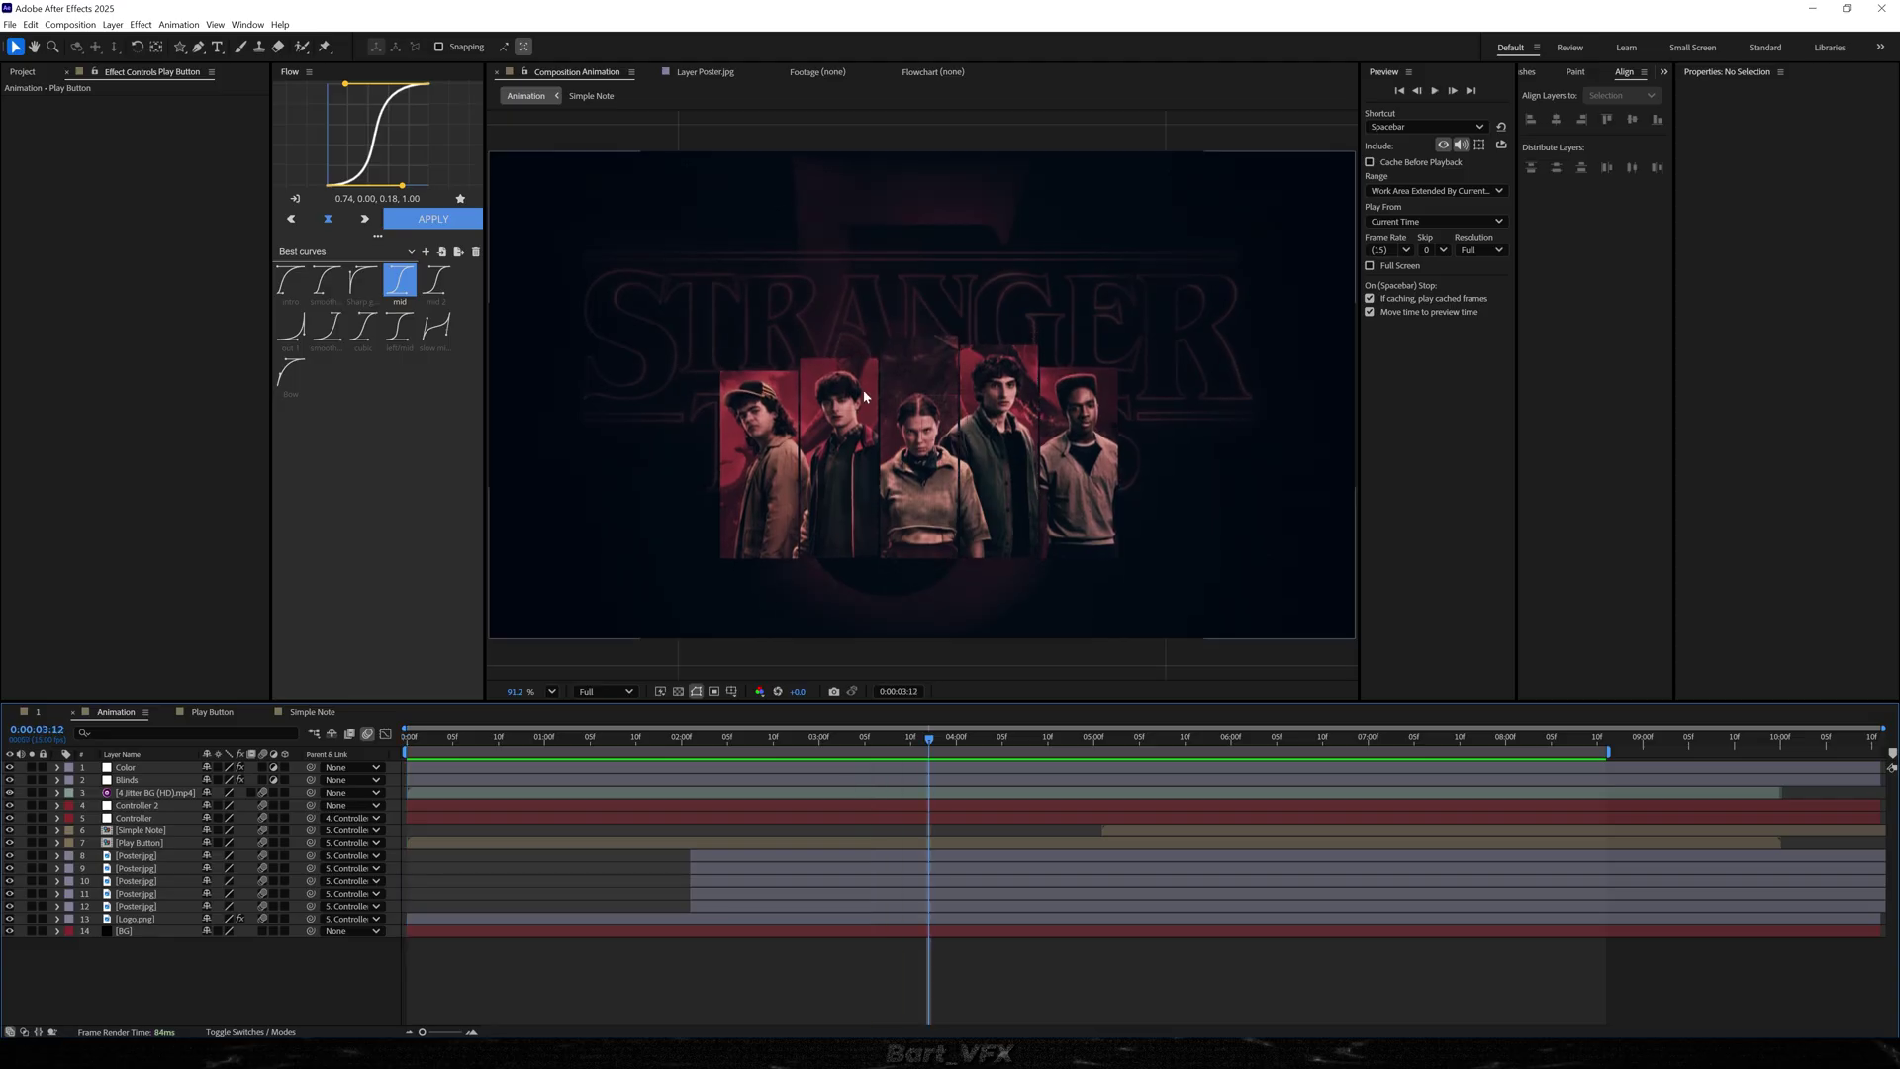
drag(848, 737, 746, 759)
key(space)
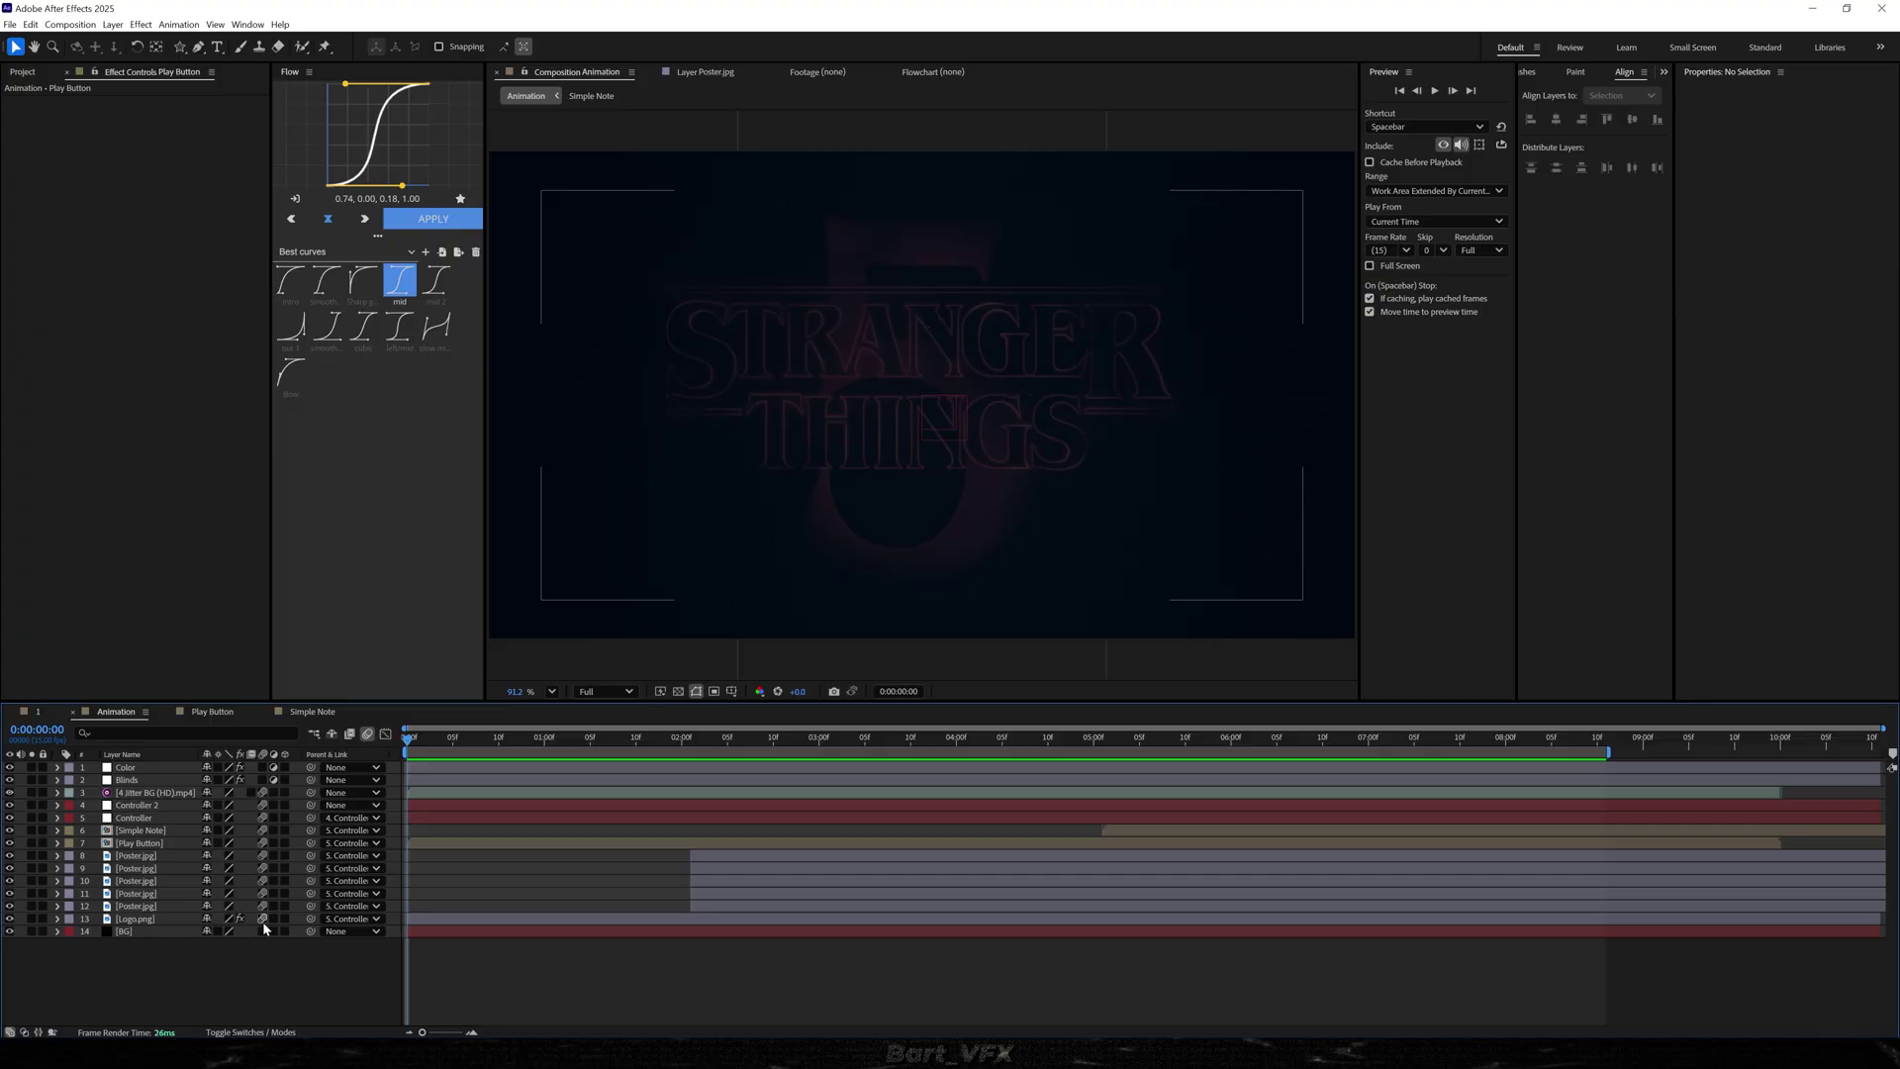
drag(264, 904, 263, 803)
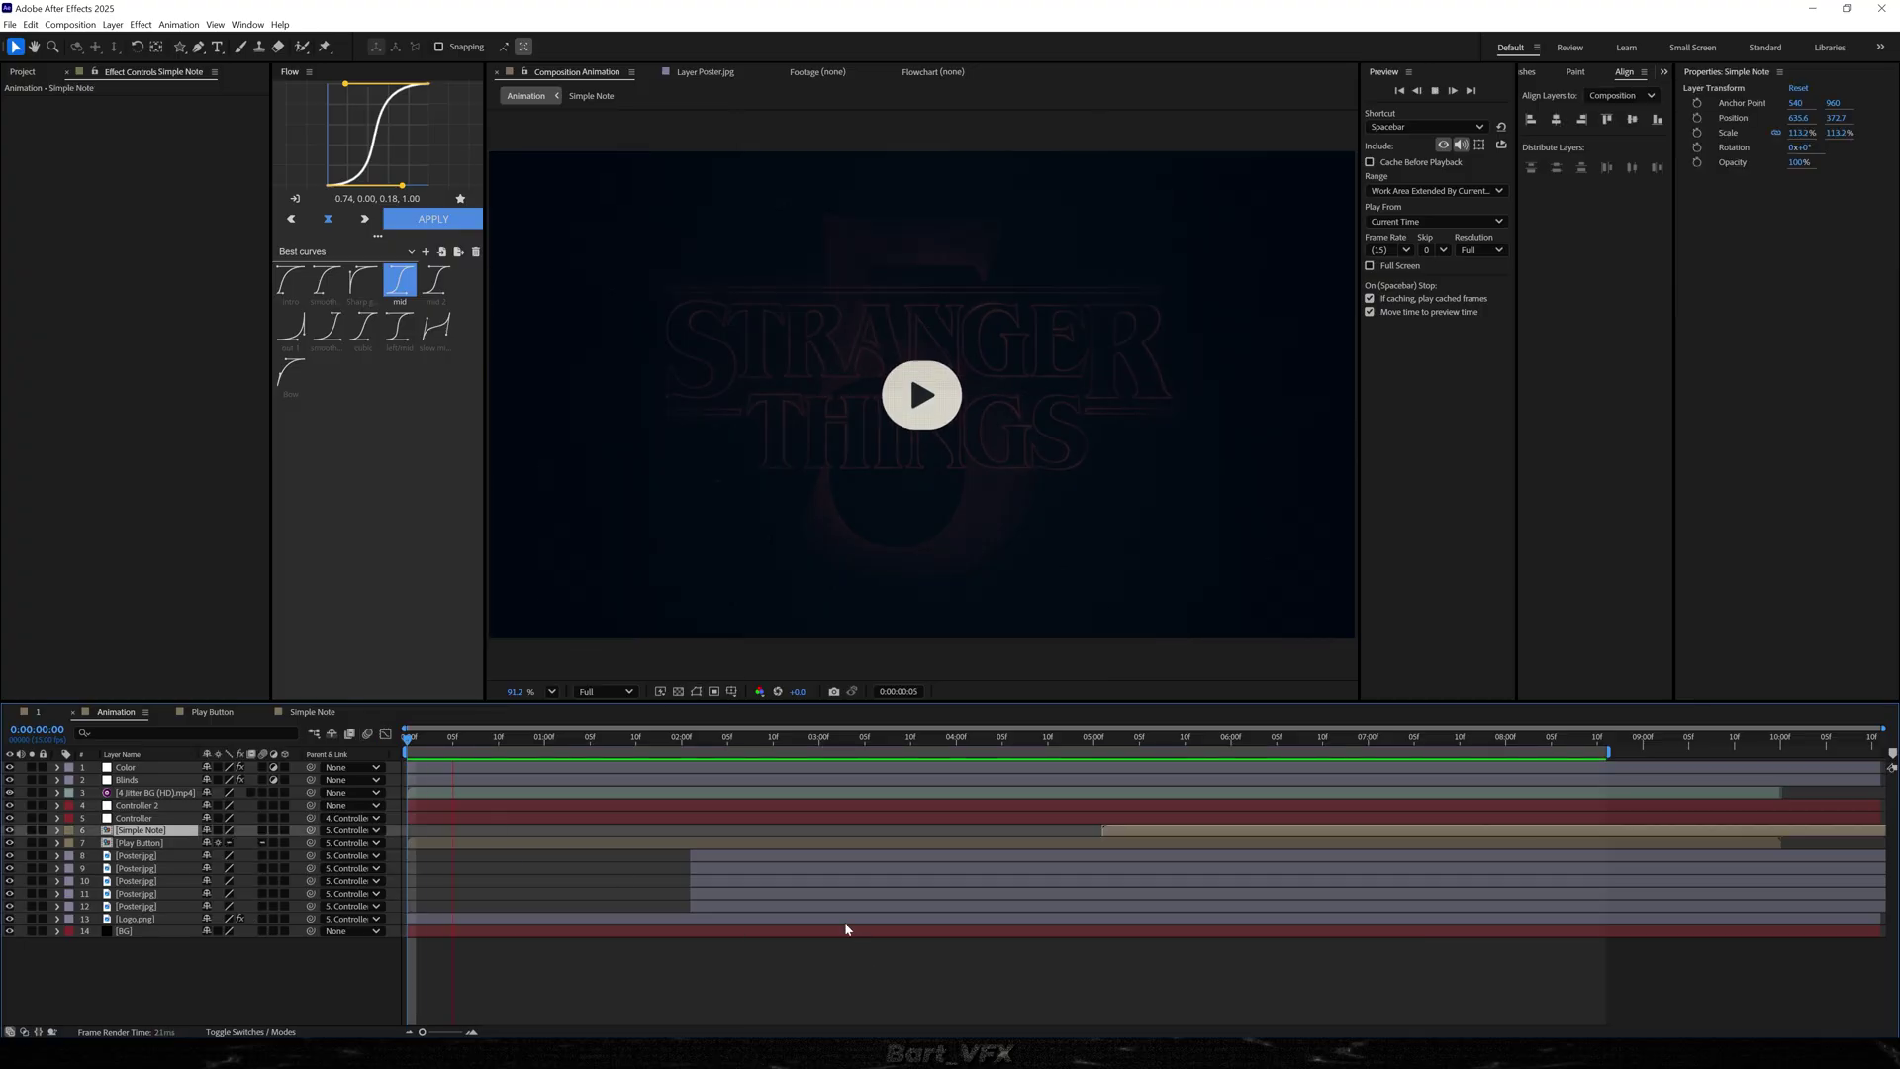
click(462, 737)
drag(469, 737, 482, 738)
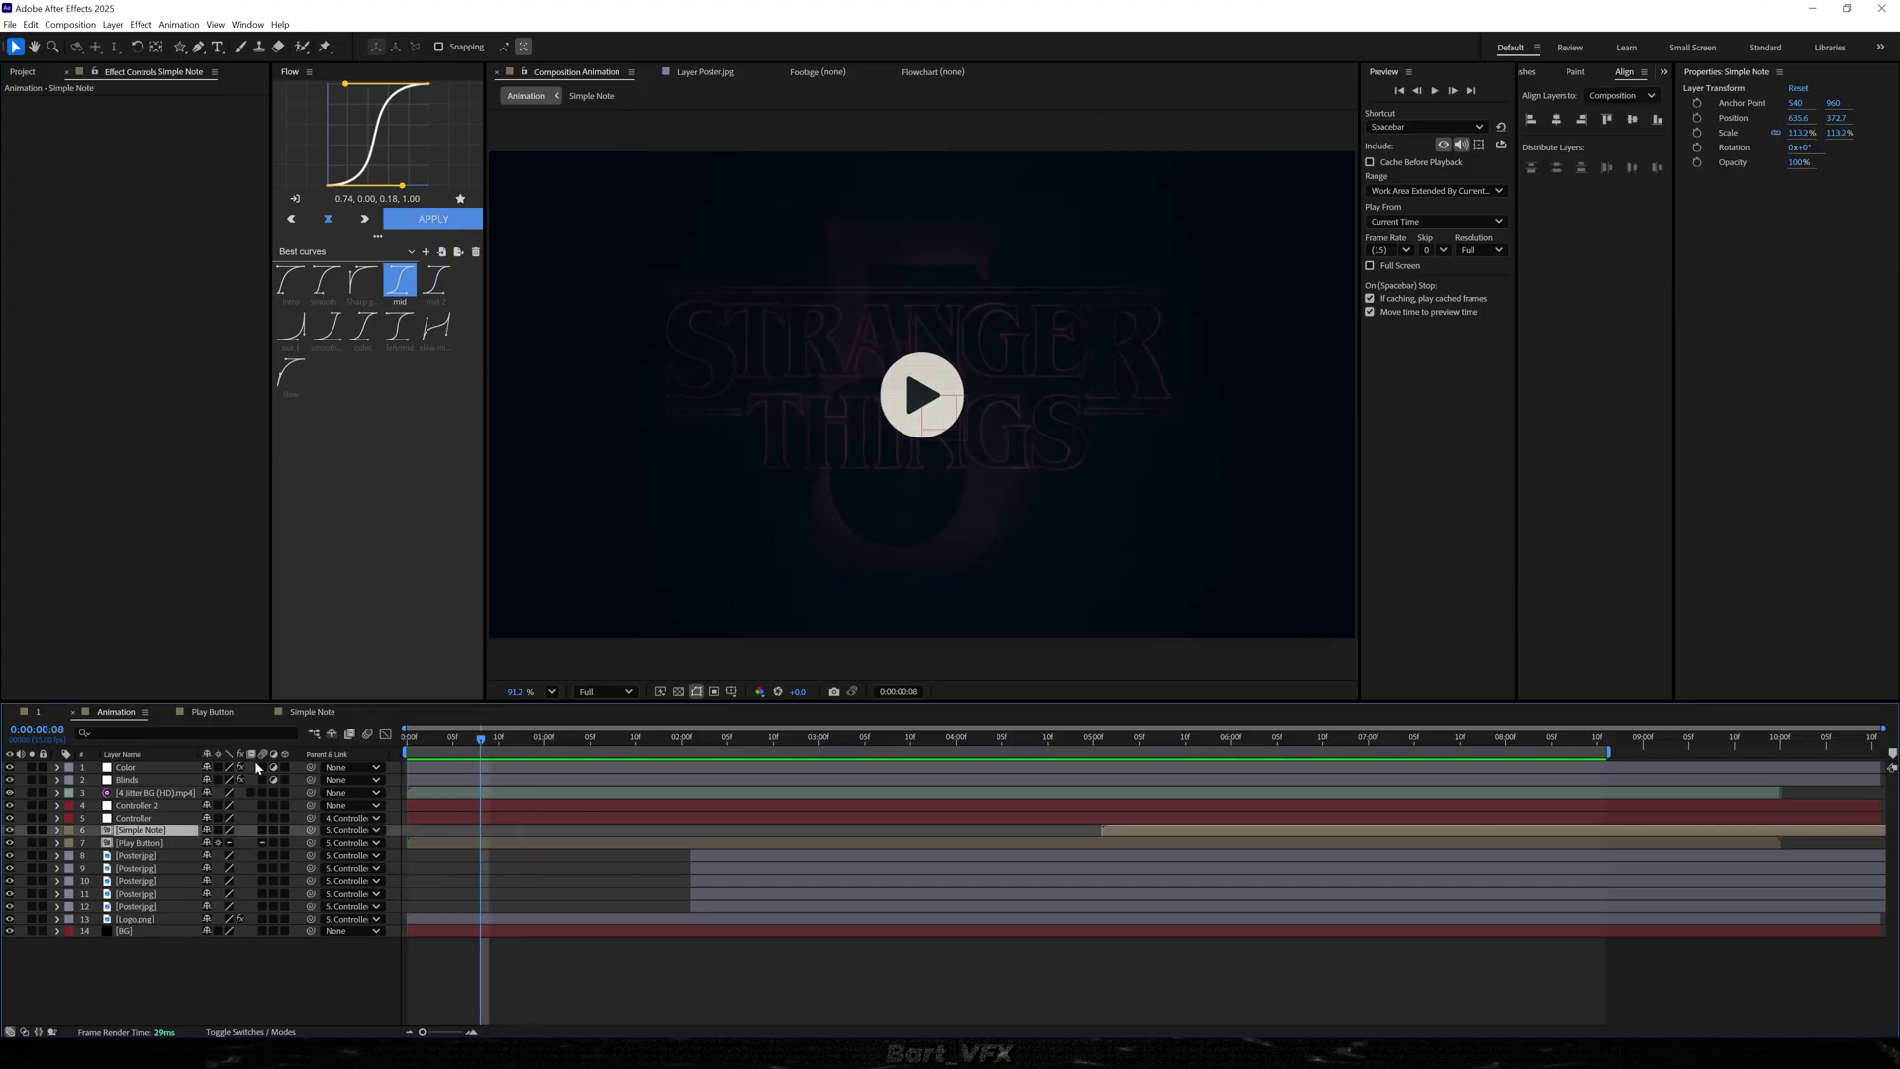
- Add a wiggle expression with a frequency of 1 to the Controller layer's position
click(130, 781)
click(129, 807)
click(127, 819)
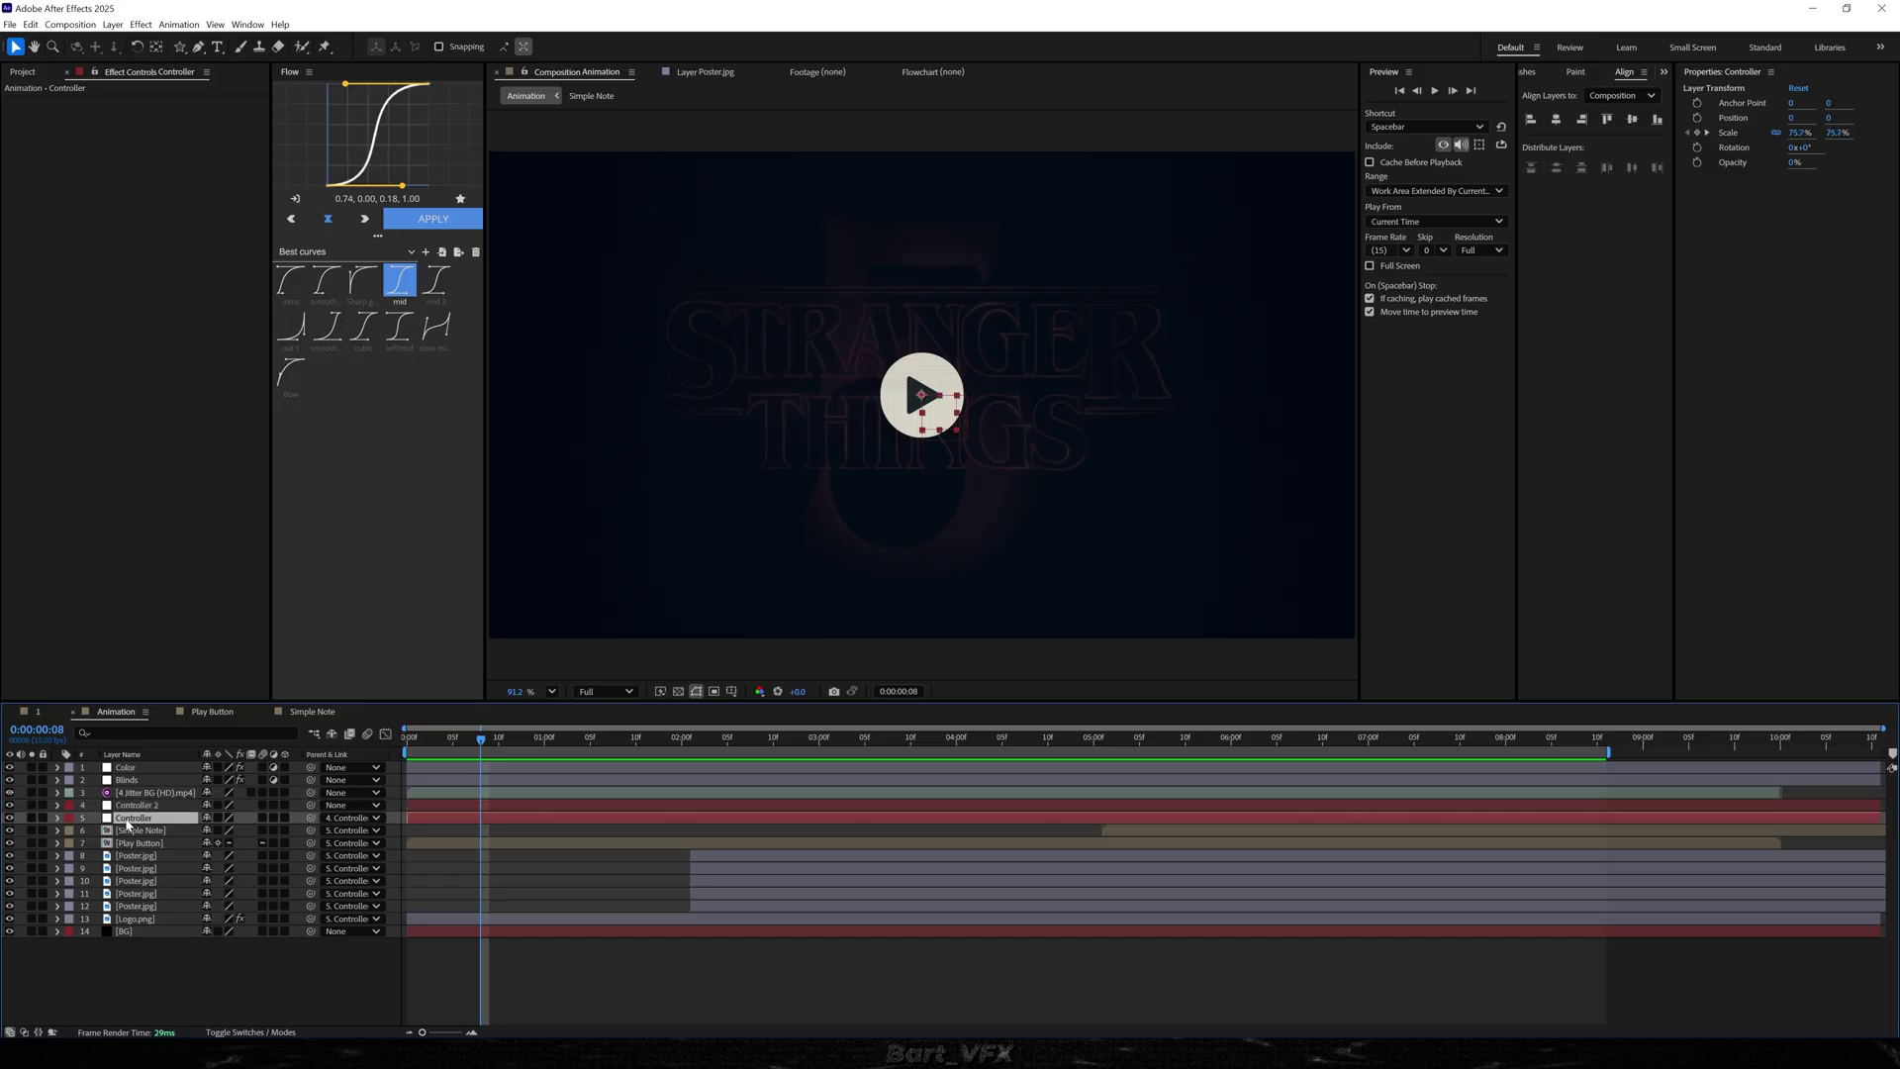
key(p)
alt+click(96, 830)
text(wiggle())
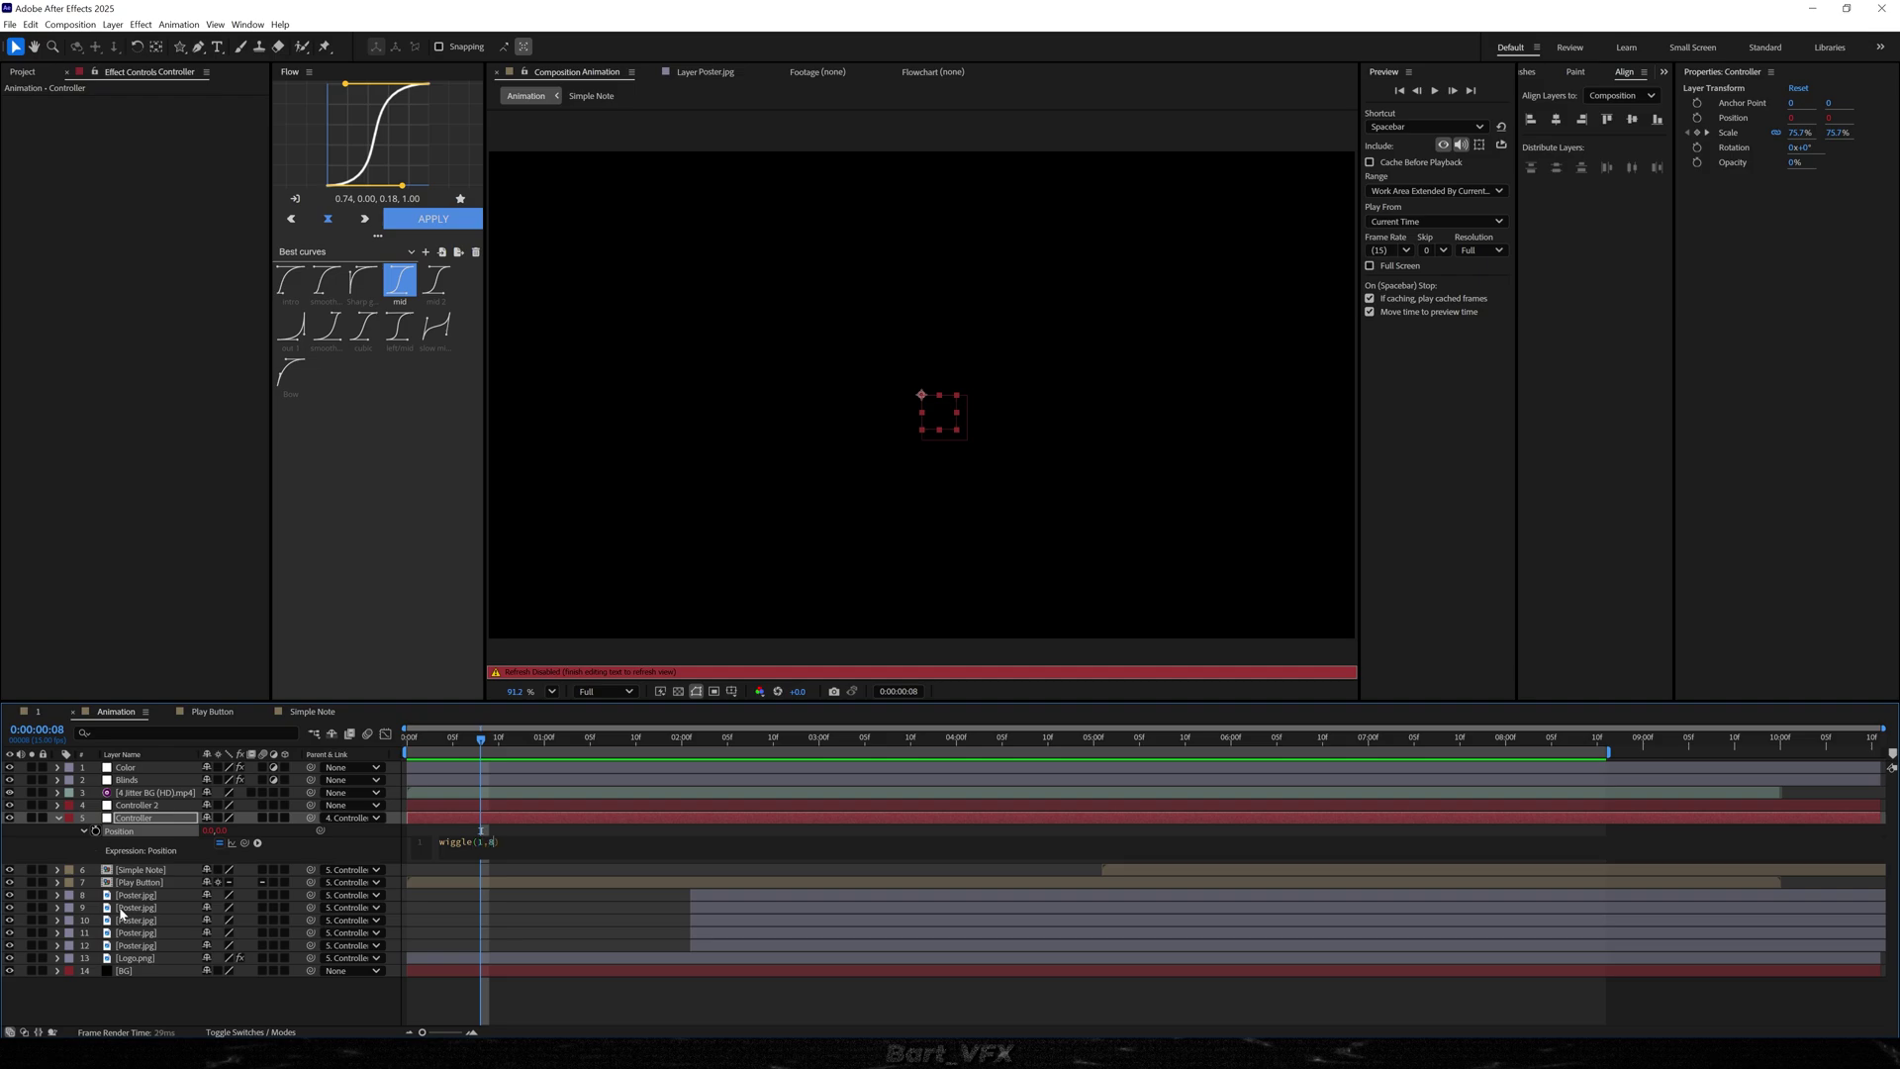
key(KP_Enter)
key(F2)
- Preview the wiggle movement from the start and continue through the poster section
drag(510, 737, 405, 737)
key(space)
key(space)
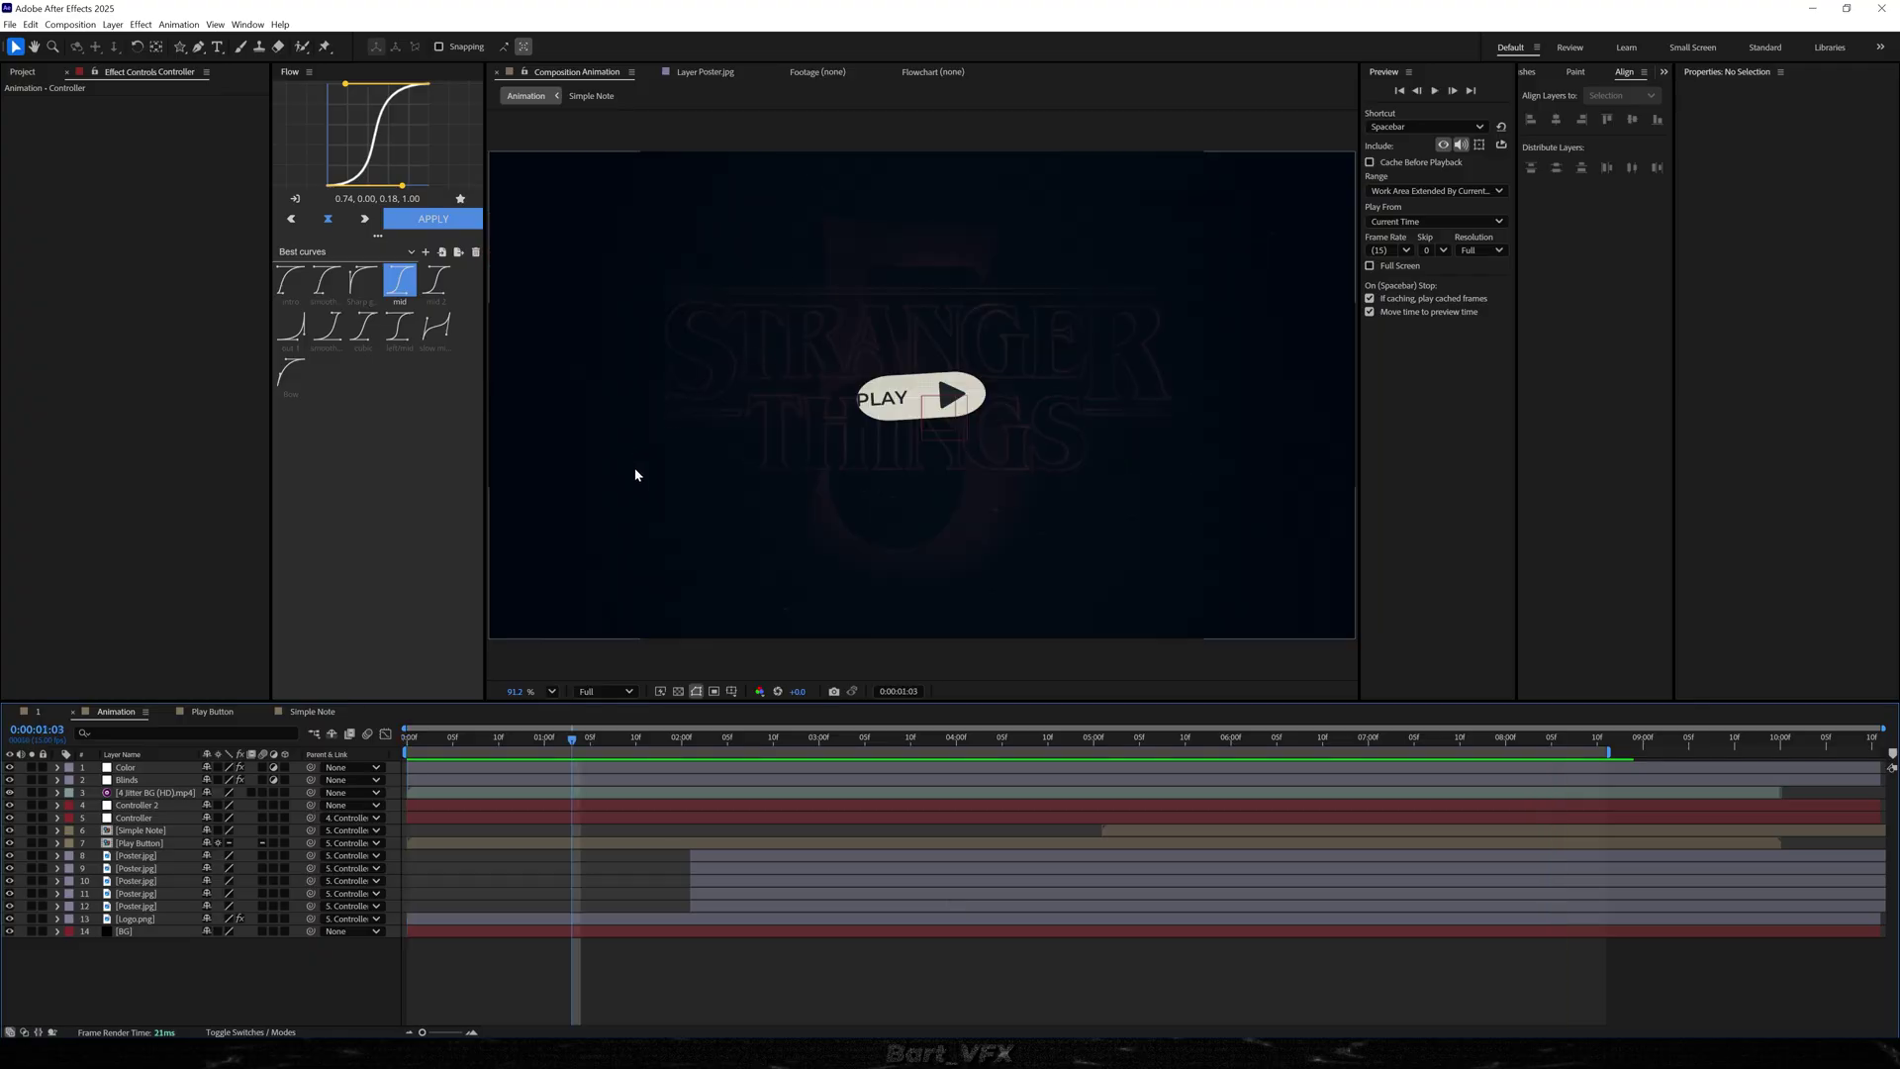
drag(573, 740, 664, 735)
key(space)
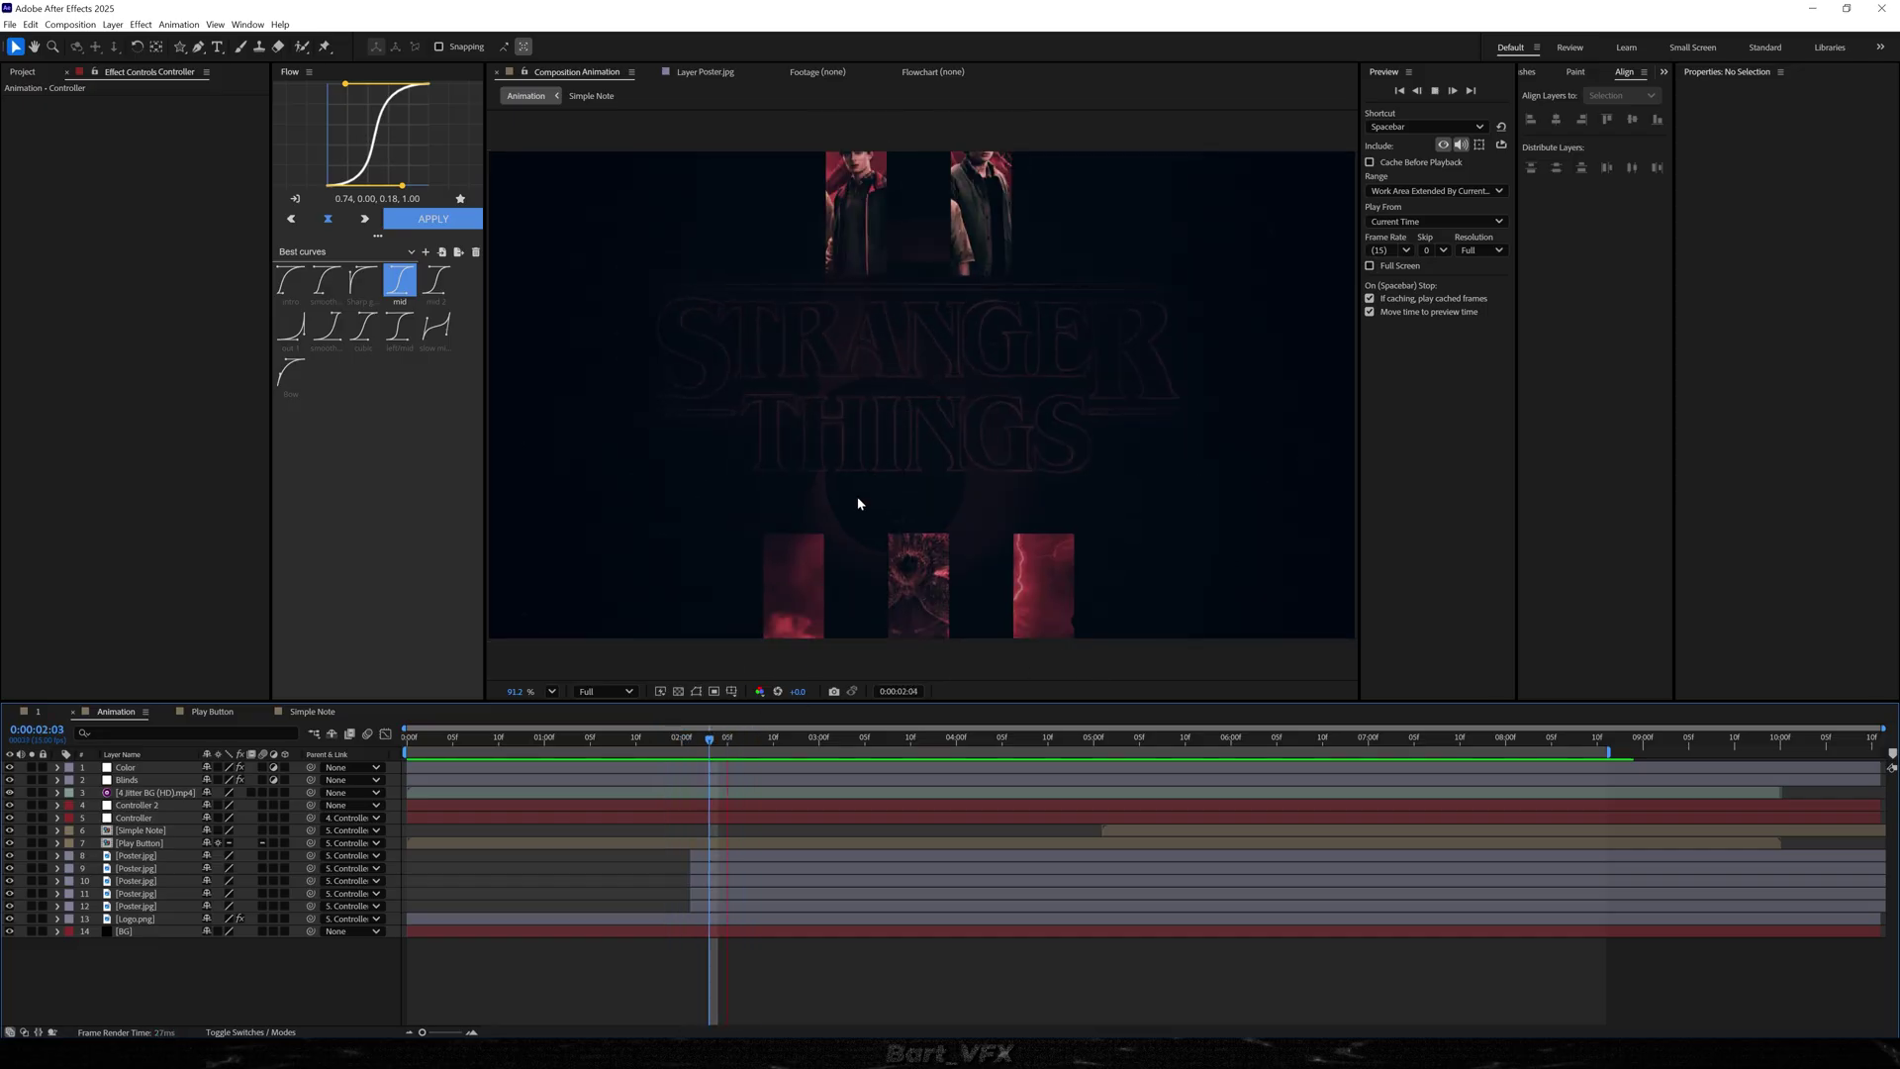
key(space)
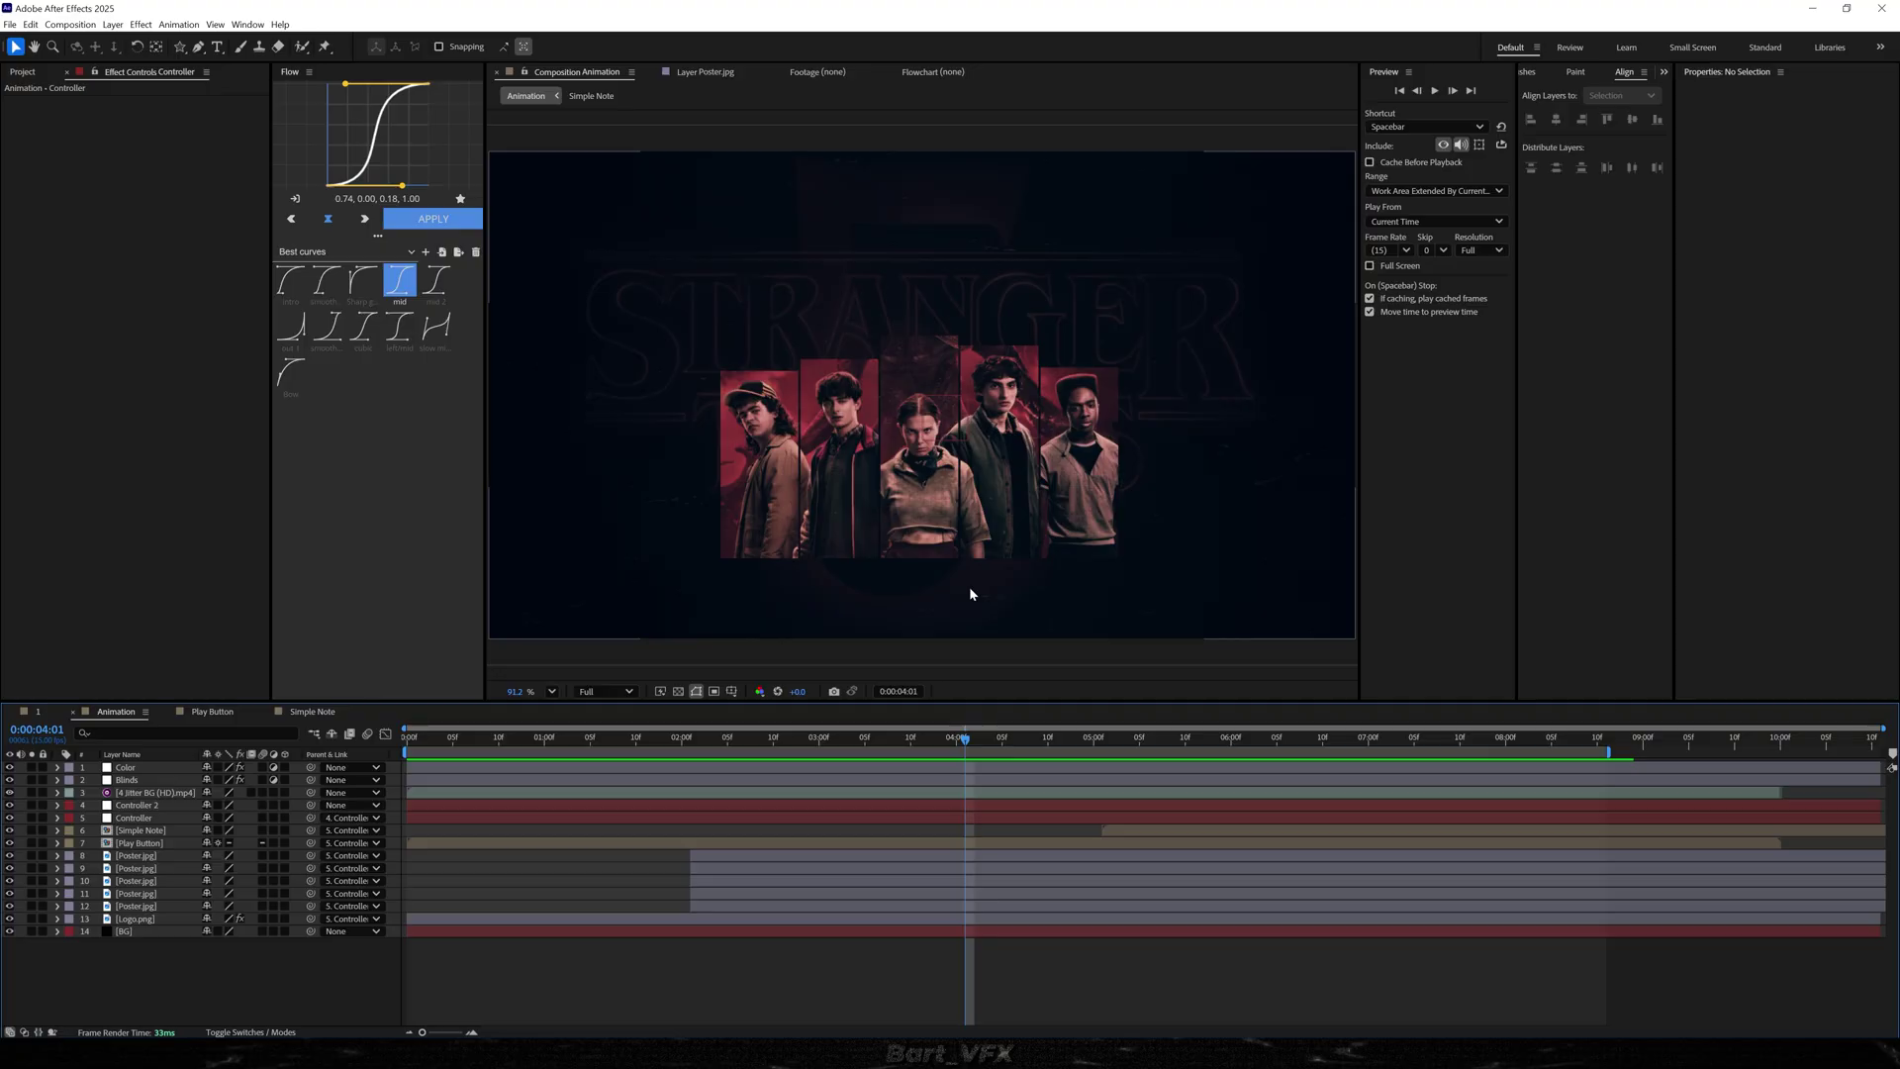
- Examine the blinds grid up close, compare the frame with the Color, Blinds and jitter layers hidden and restored, and enlarge the composition view
scroll(894, 390, up, 8)
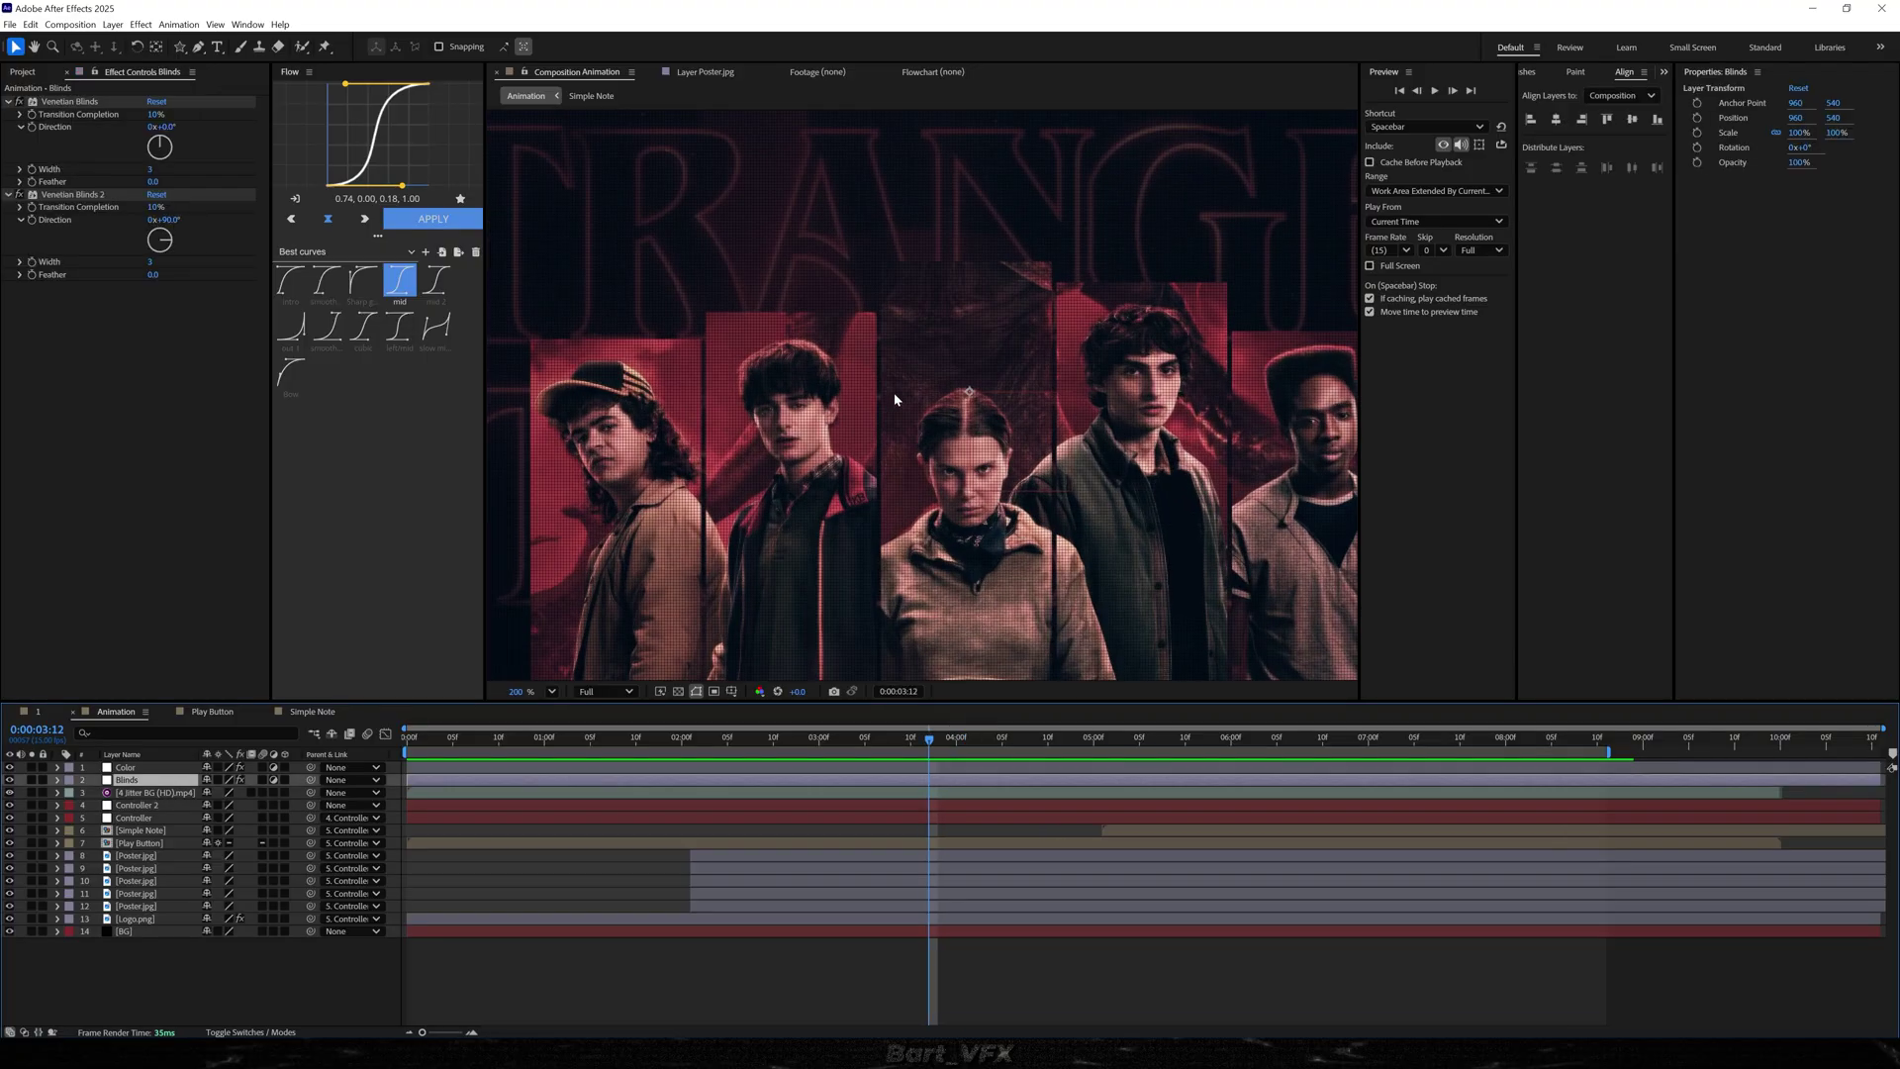
scroll(896, 389, up, 2)
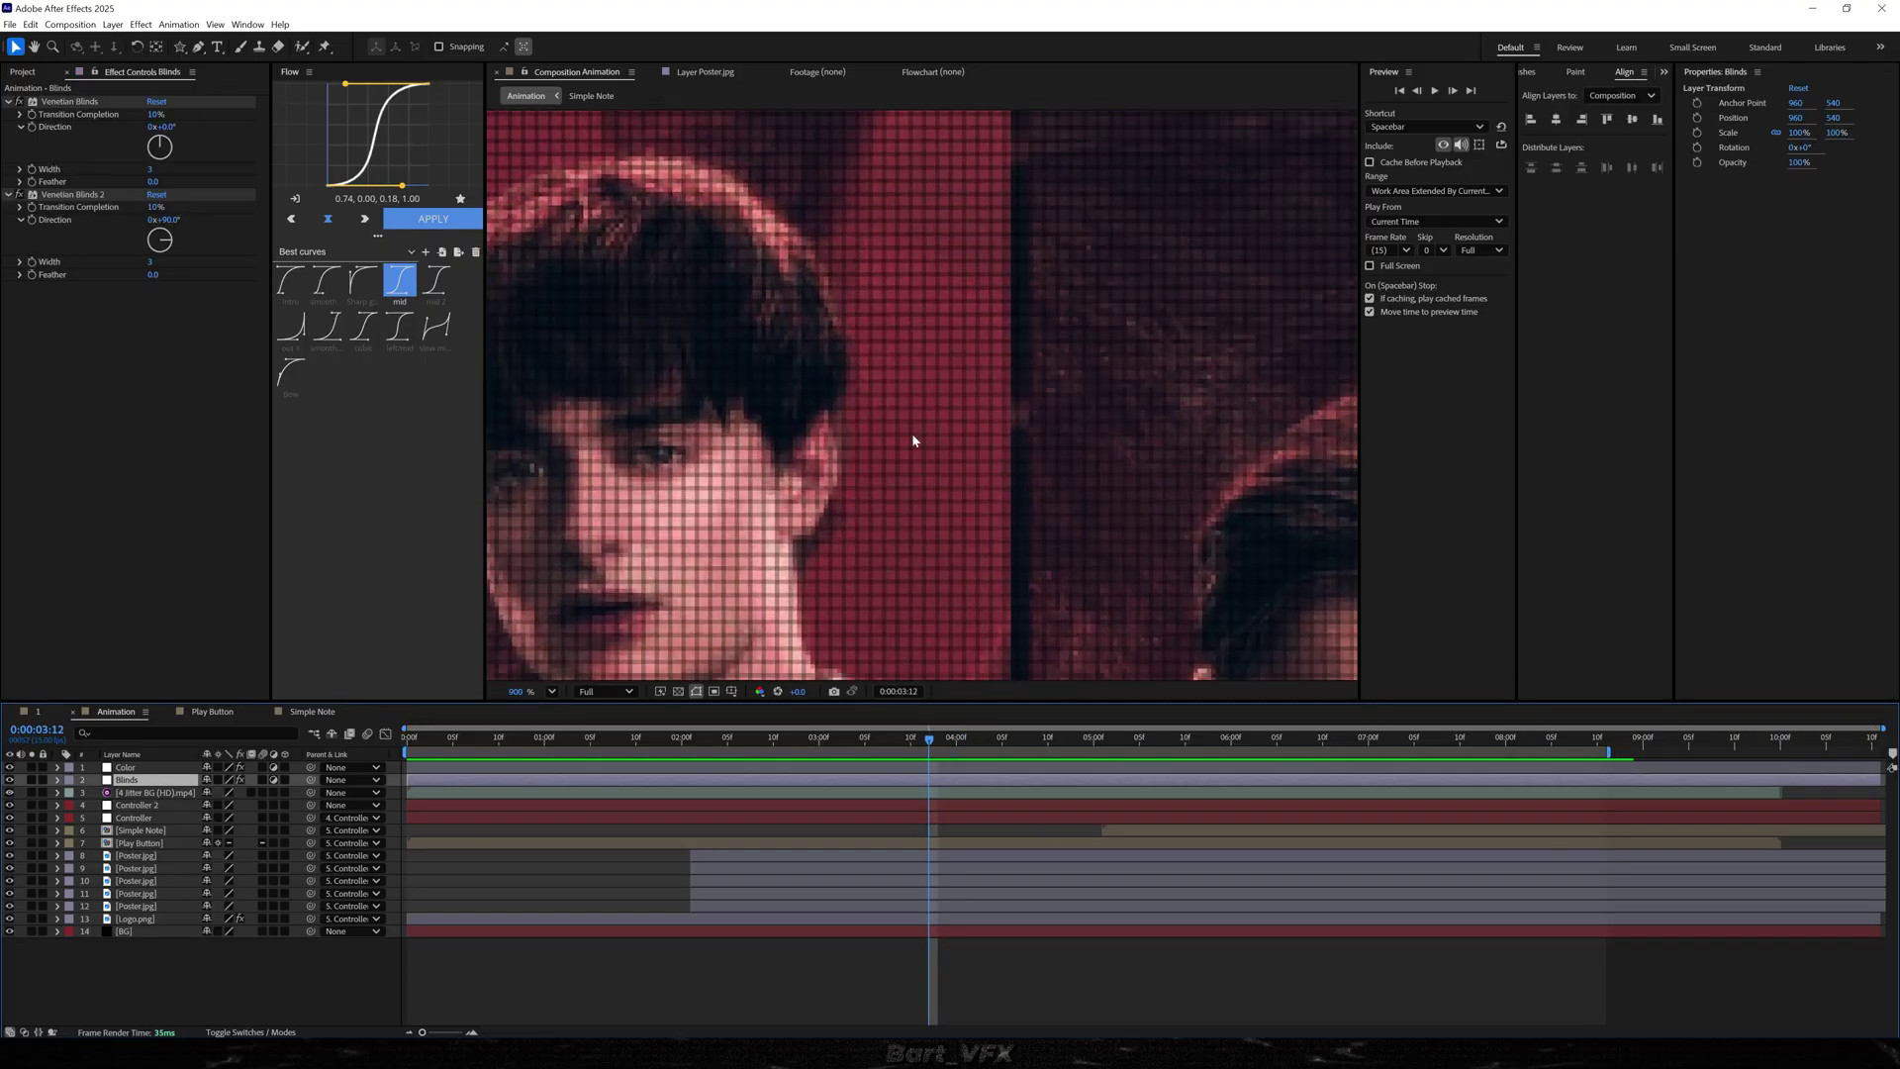
scroll(891, 471, down, 3)
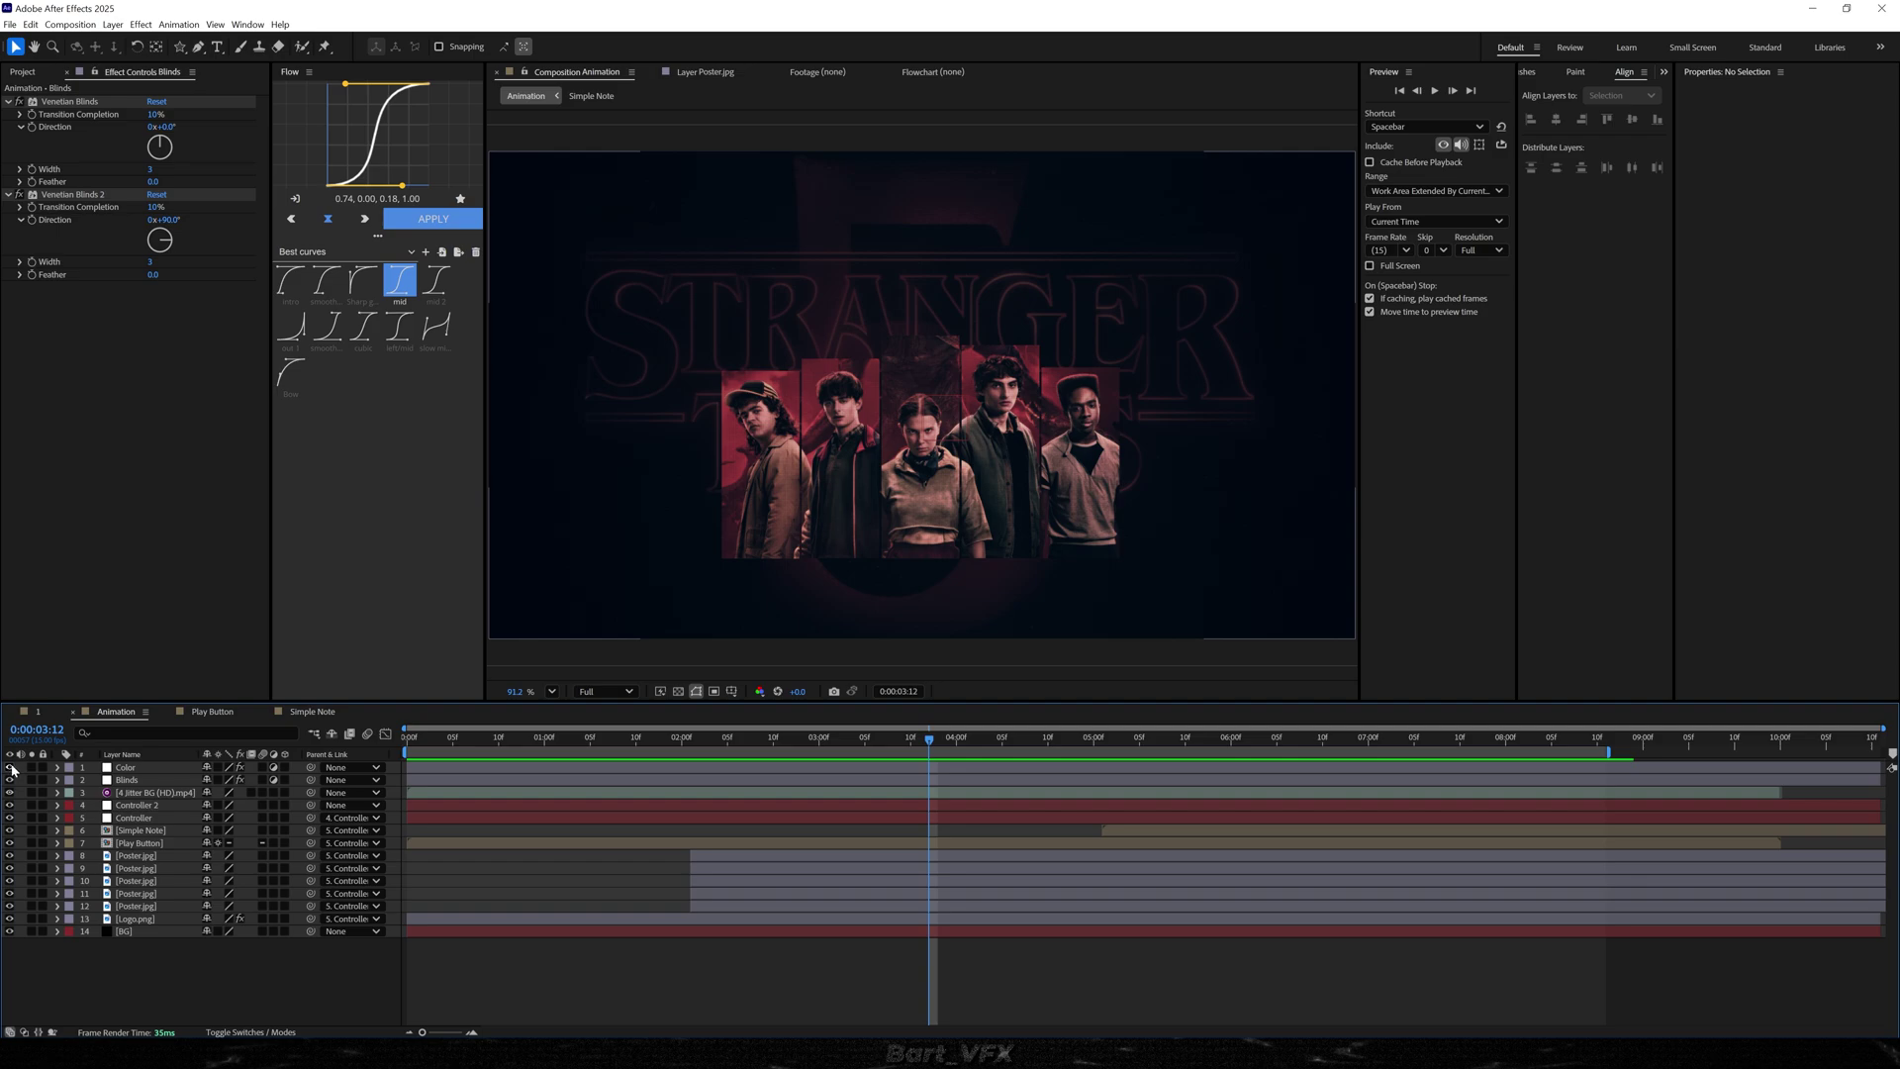
drag(10, 769, 11, 795)
key(ctrl+z)
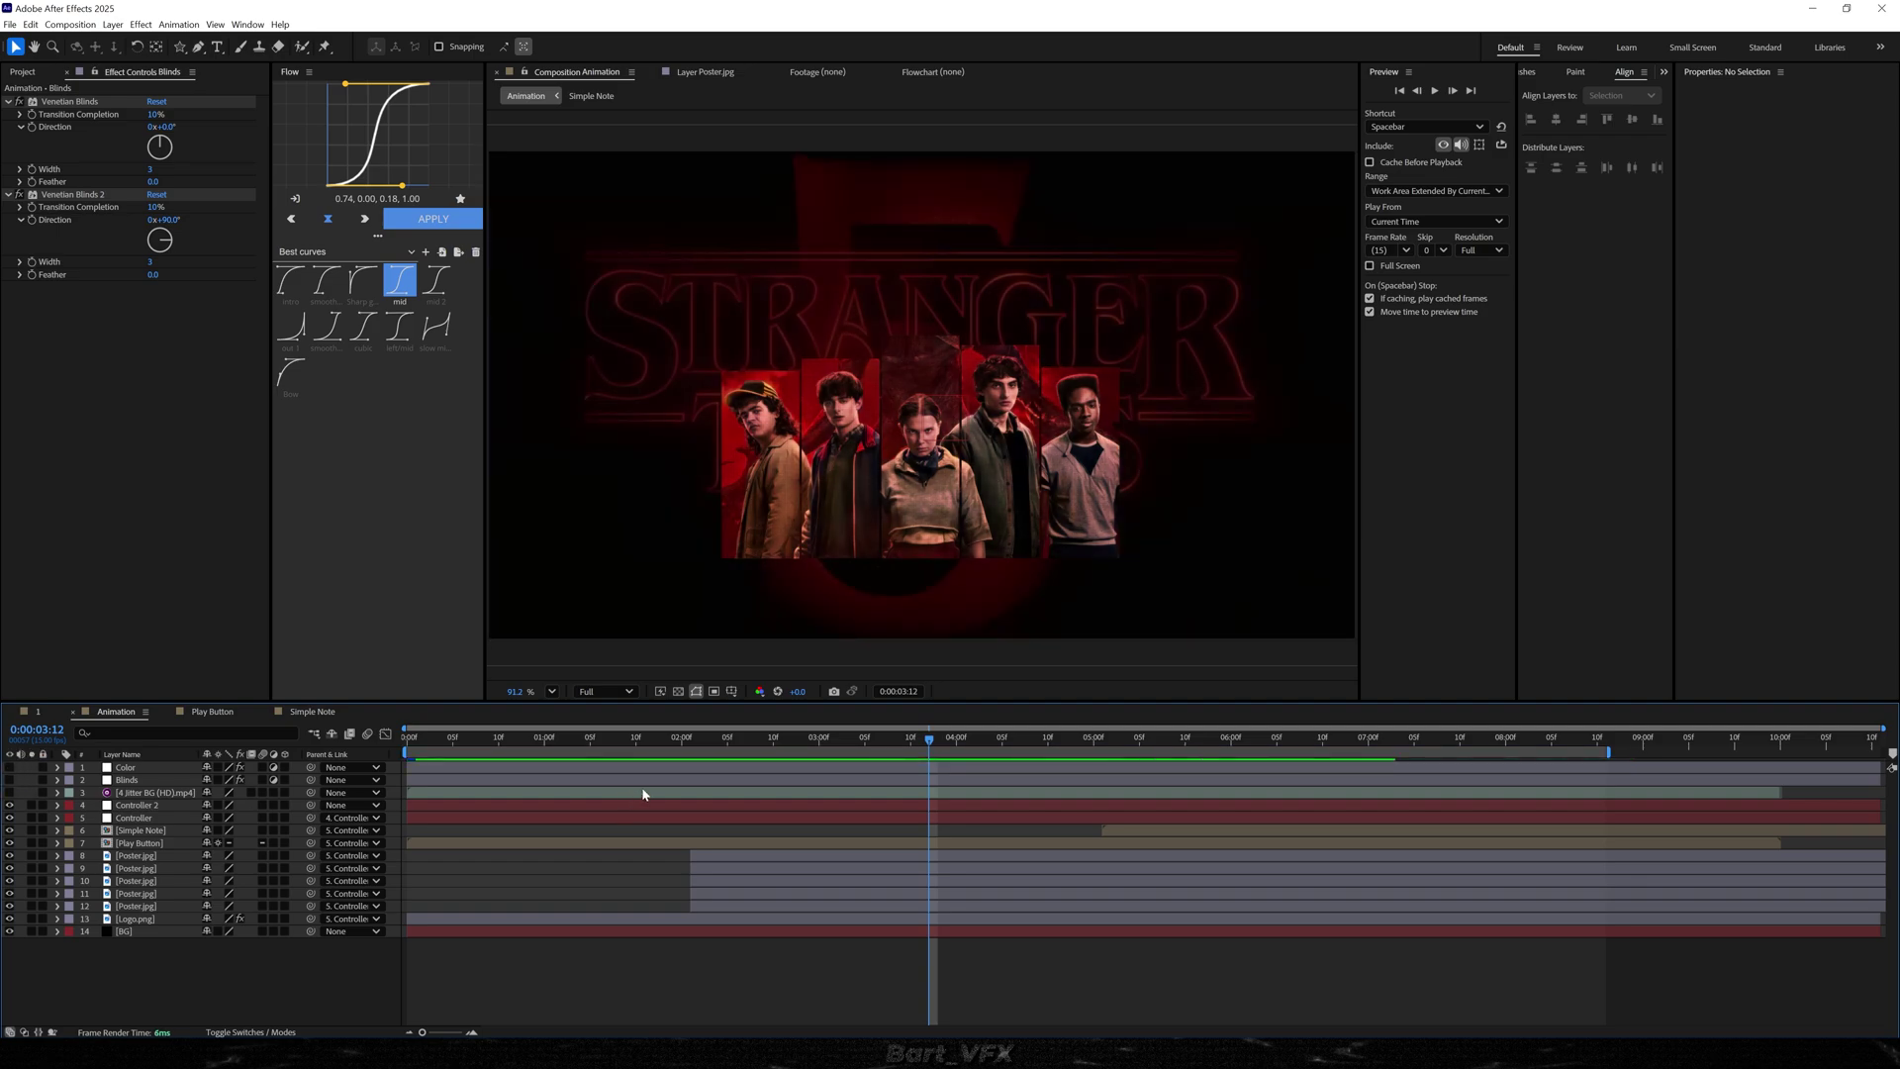
key(grave)
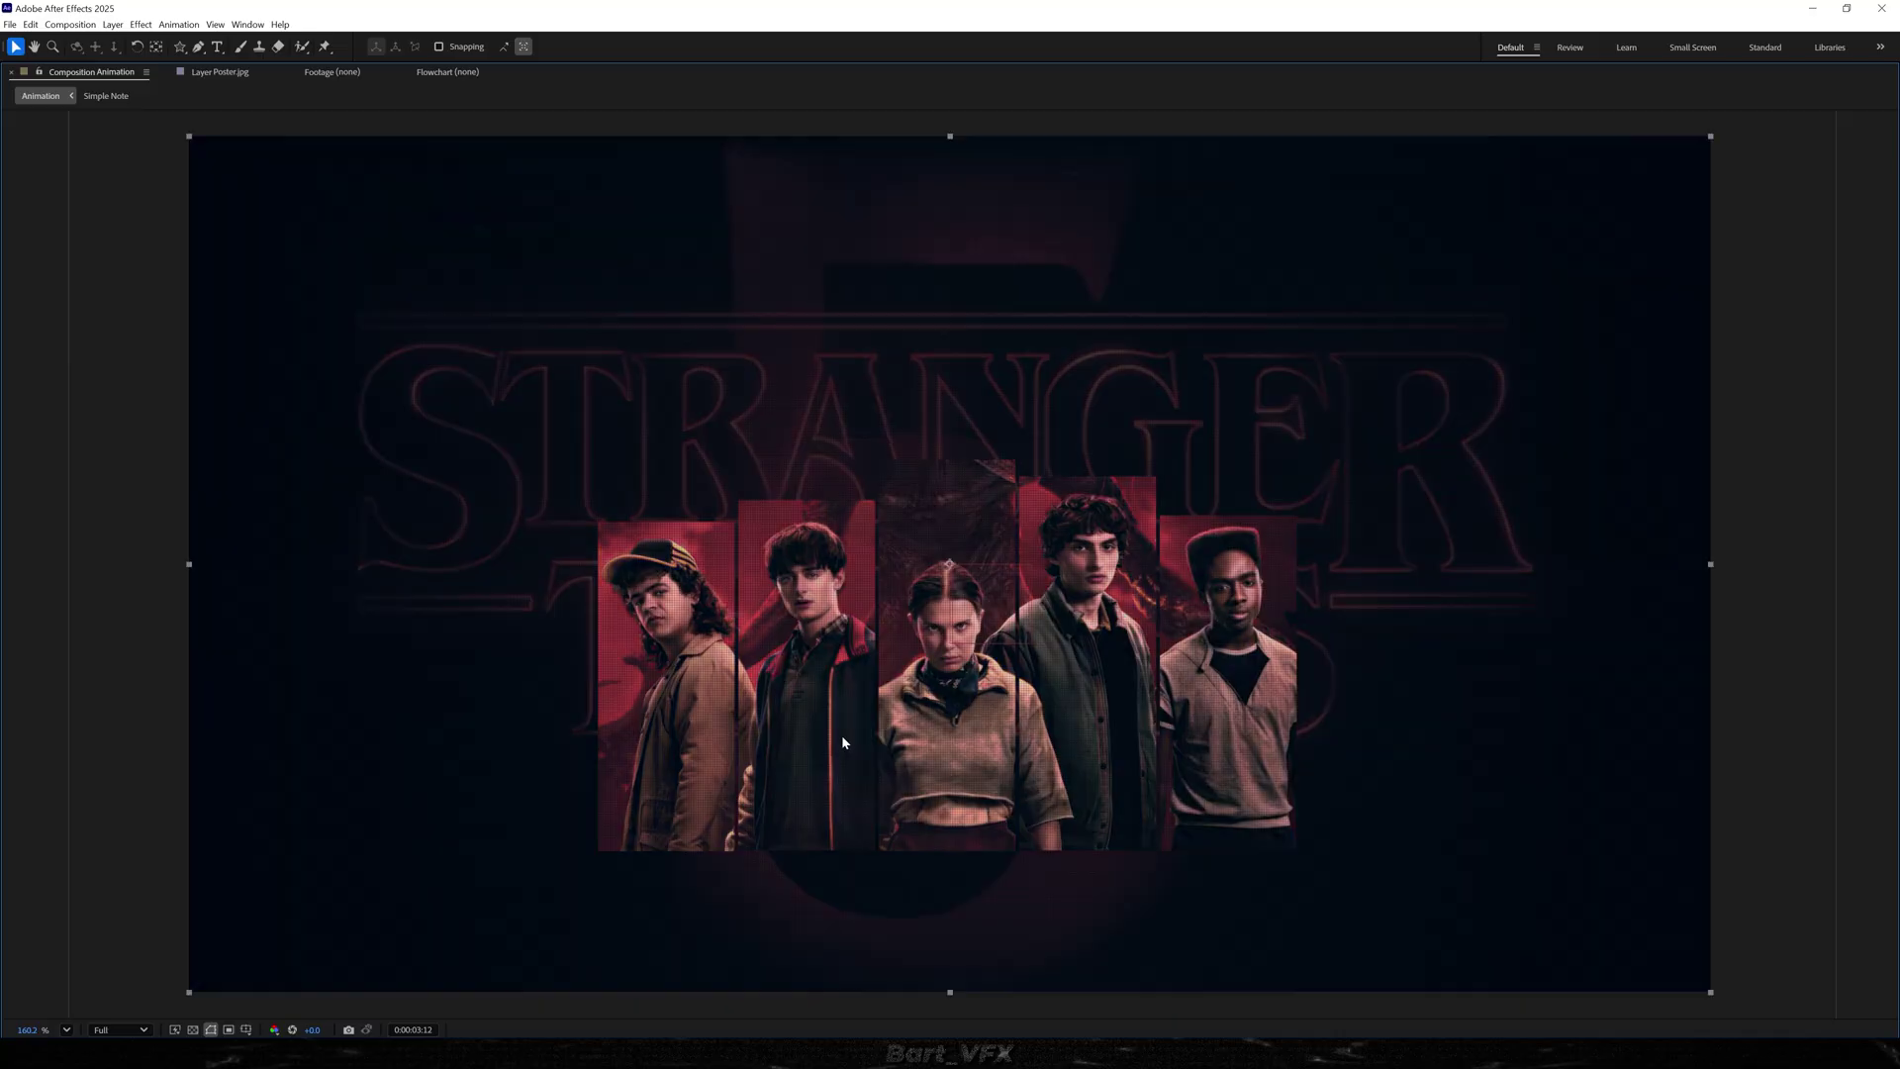